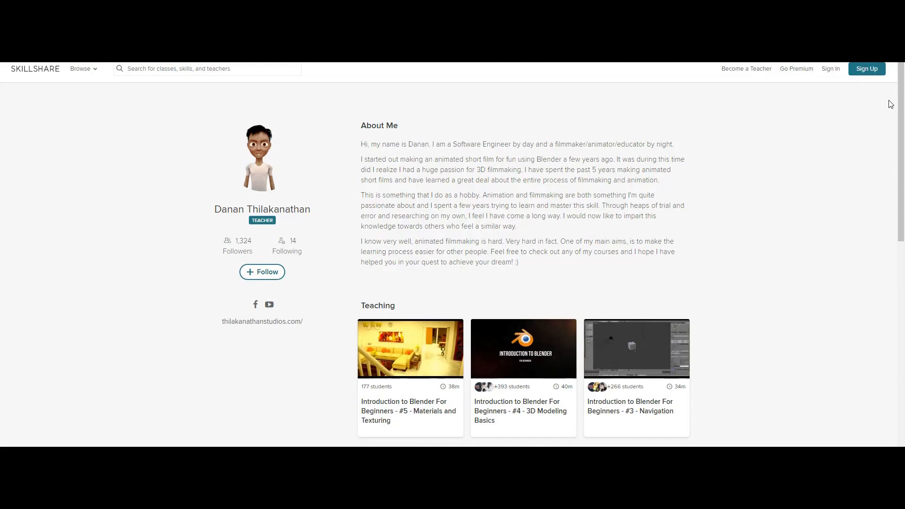
Step: Browse the teacher's Skillshare profile and expand the list of taught classes to look through more of them
scroll(892, 105, "down", 5)
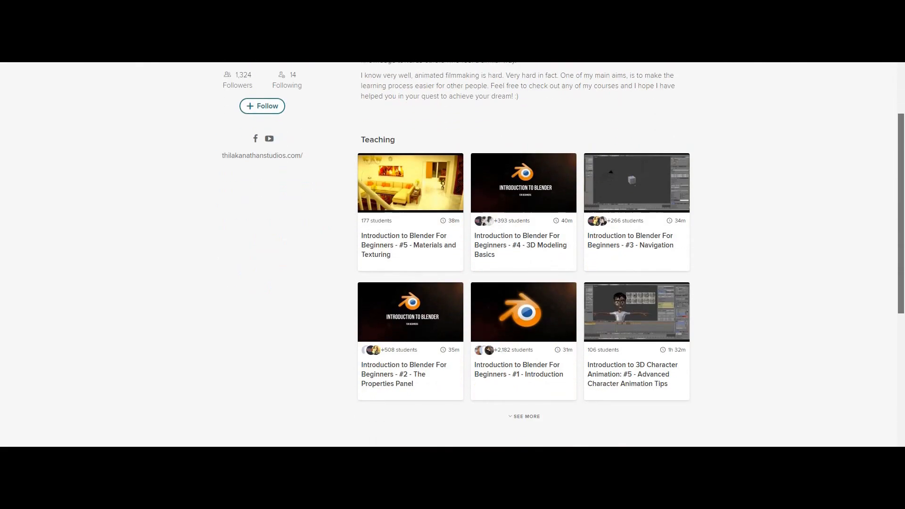
scroll(807, 243, "down", 2)
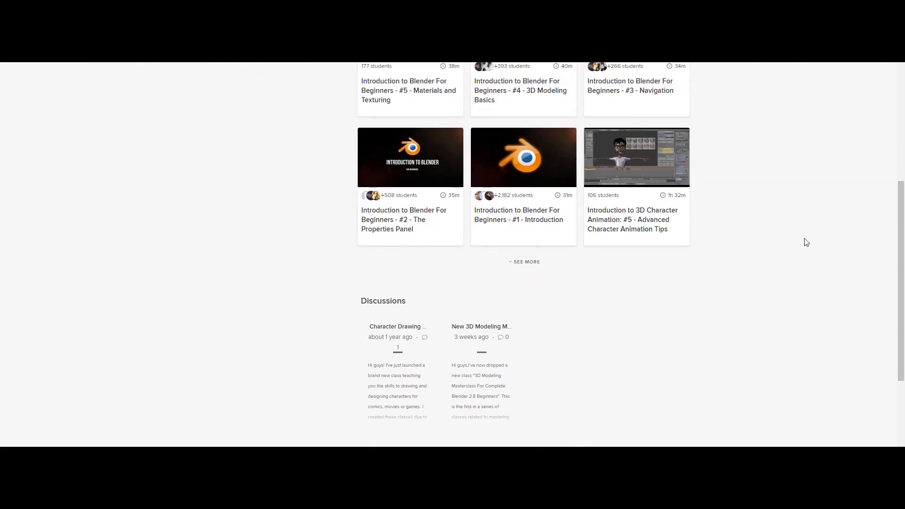
left_click(536, 260)
scroll(548, 297, "down", 5)
left_click(528, 238)
scroll(530, 283, "down", 3)
left_click(530, 307)
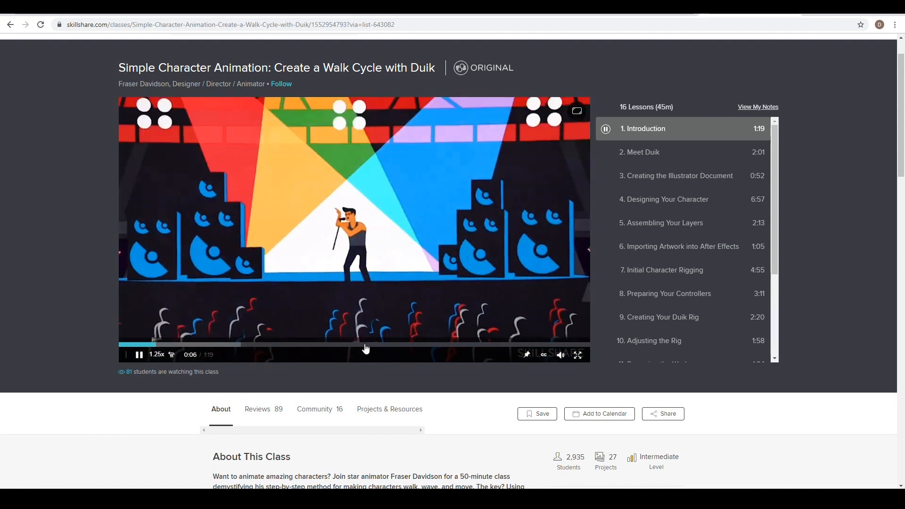
Step: View the walk cycle class's introduction video in full screen and review the Skillshare Premium plans and benefits
left_click(578, 355)
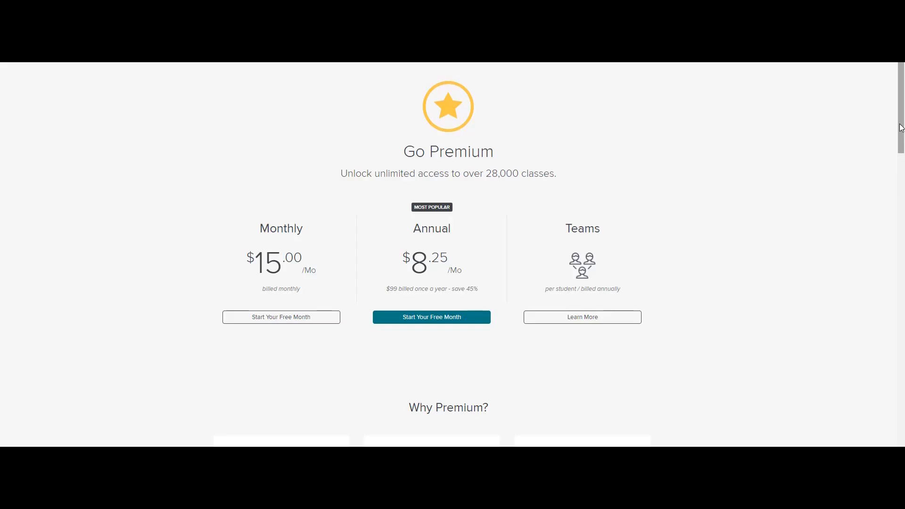
left_click_drag(902, 127, 903, 206)
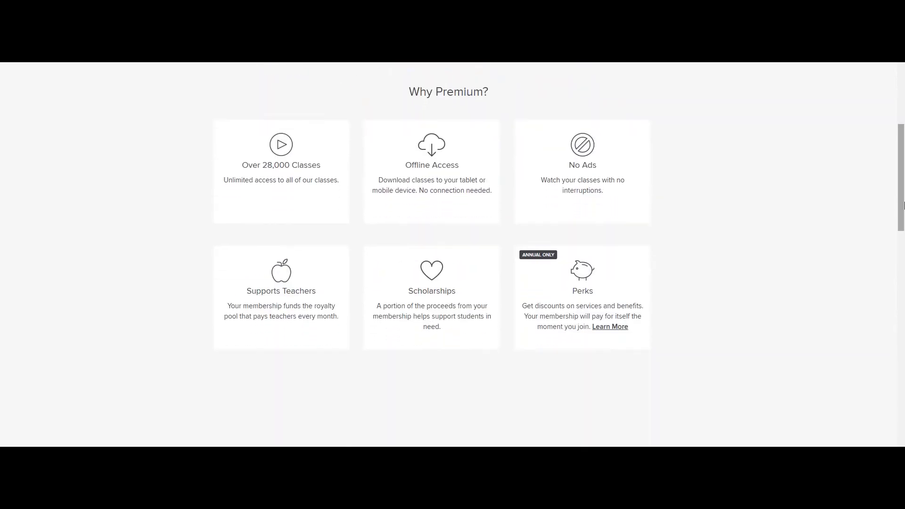
scroll(903, 204, "down", 1)
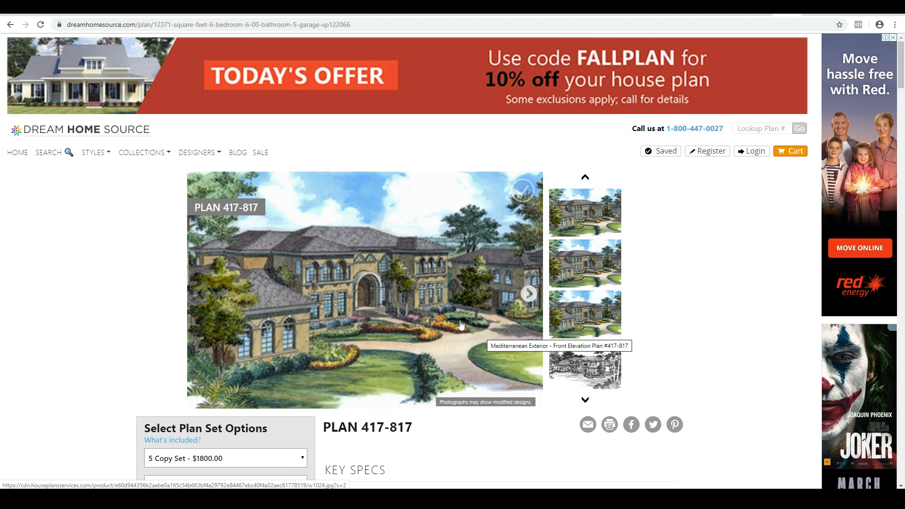
Step: Find the main floor plan of house plan 417-817 on Dream Home Source and view it enlarged
scroll(456, 306, "down", 1)
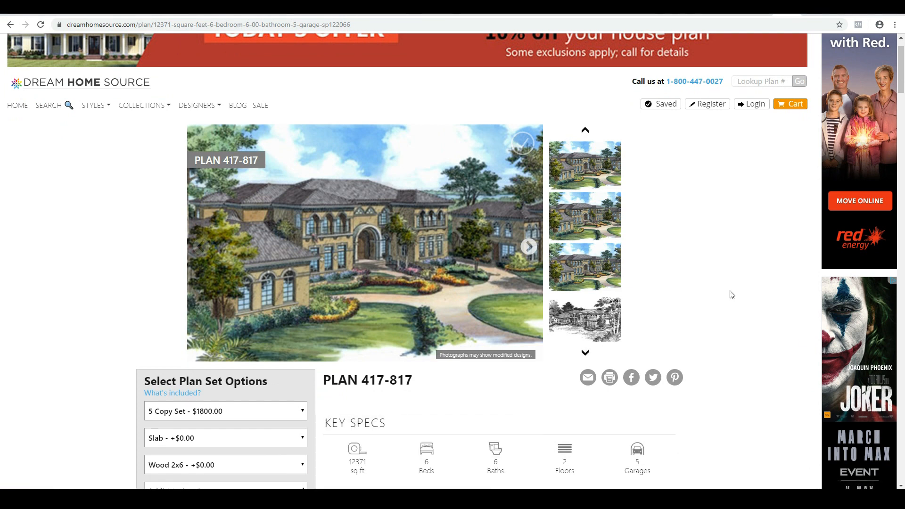
scroll(732, 294, "down", 1)
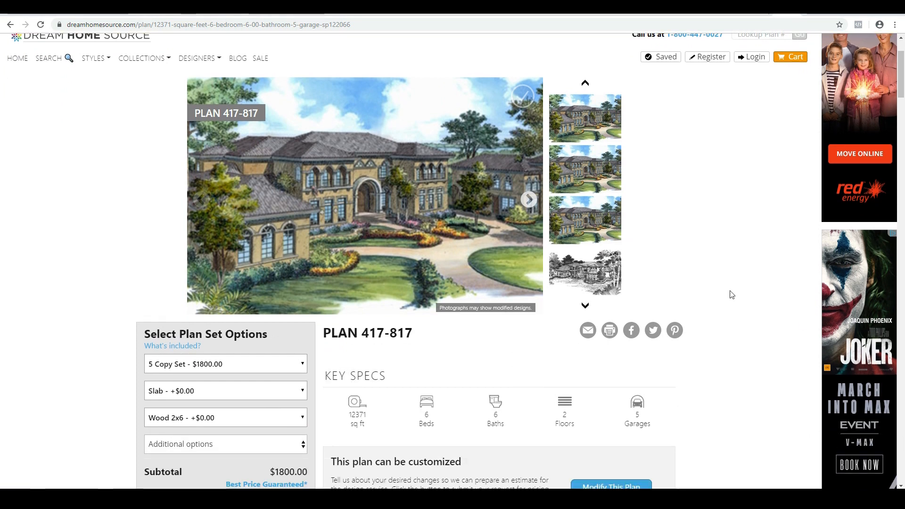
scroll(709, 267, "down", 1)
scroll(710, 267, "down", 10)
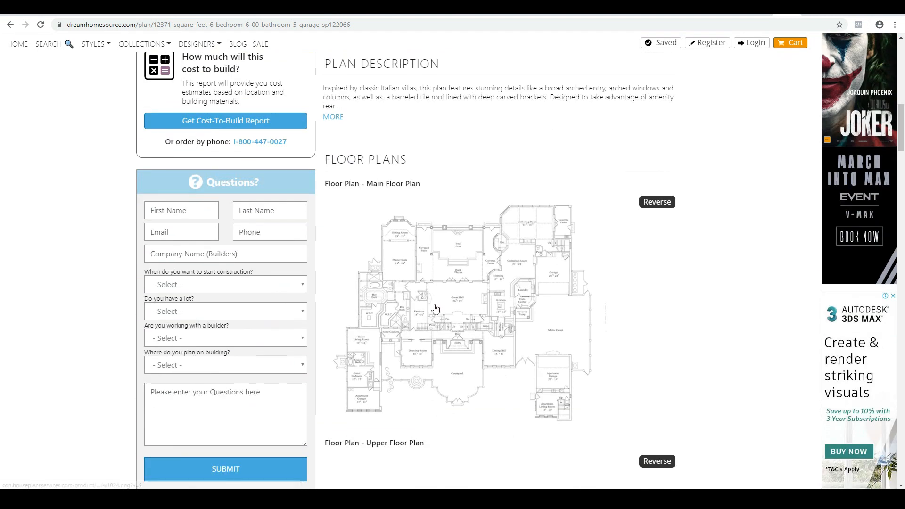
left_click(435, 308)
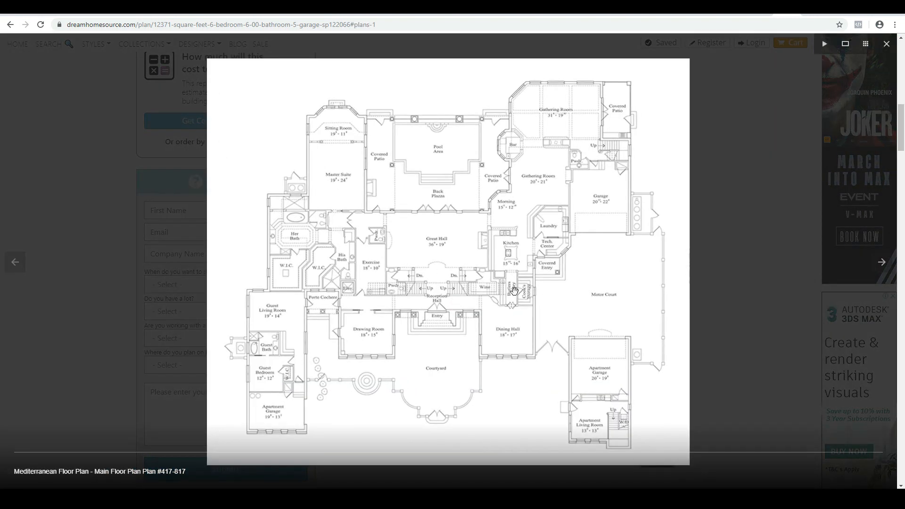
right_click(488, 268)
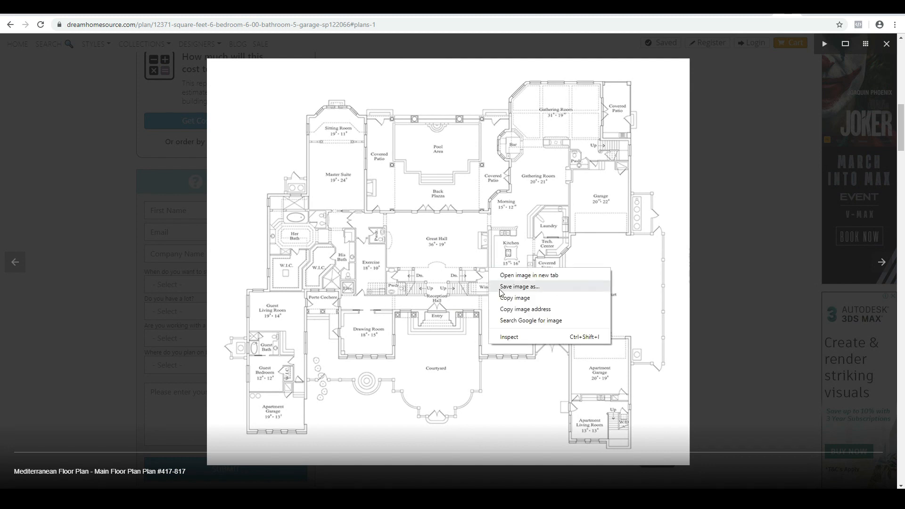
left_click(747, 250)
left_click(736, 259)
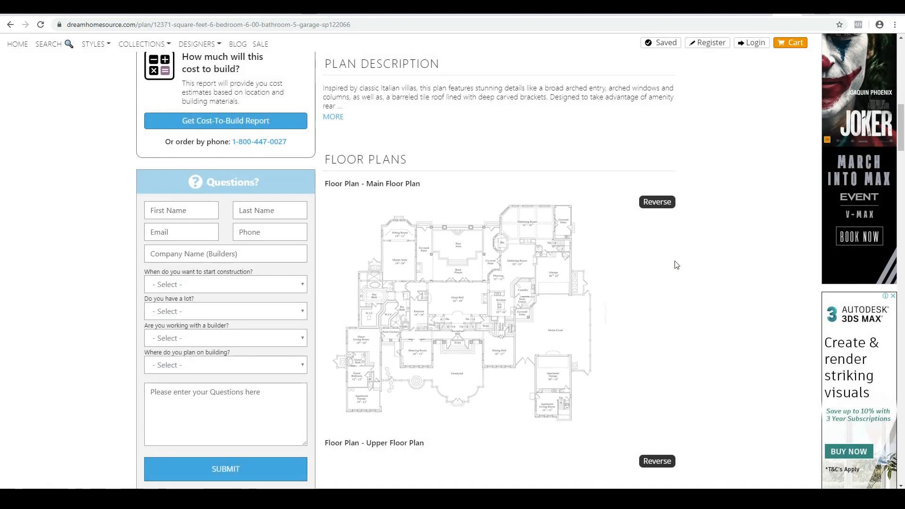
Step: View the enlarged upper floor plan of house plan 417-817, then return to the plan page
scroll(674, 263, "down", 4)
scroll(477, 163, "up", 3)
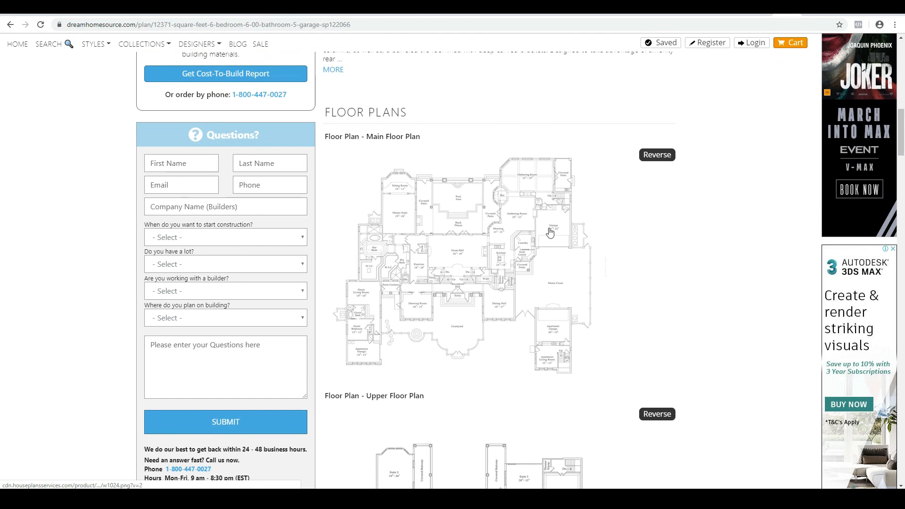
scroll(489, 236, "down", 8)
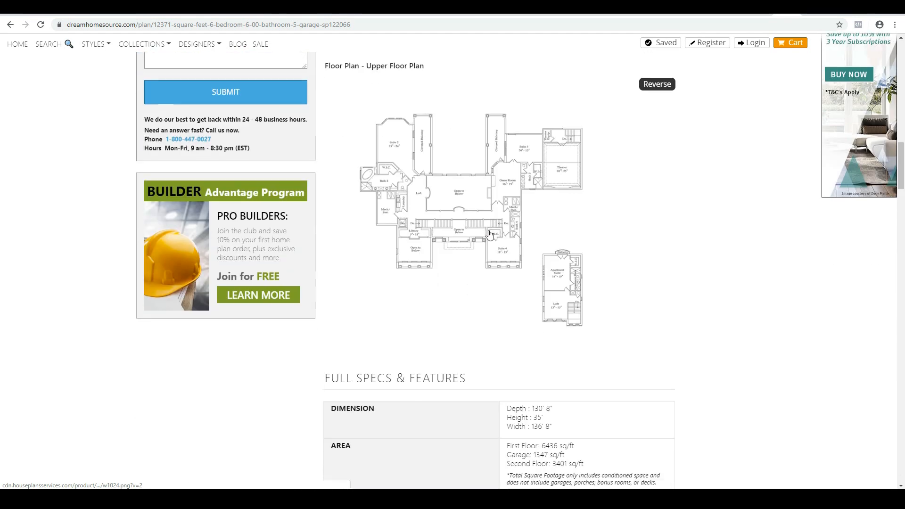
left_click(477, 223)
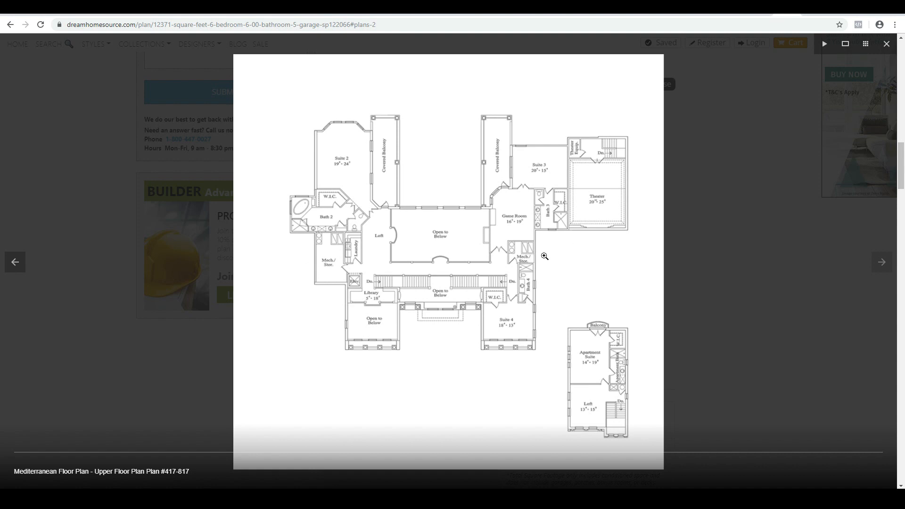
left_click(715, 271)
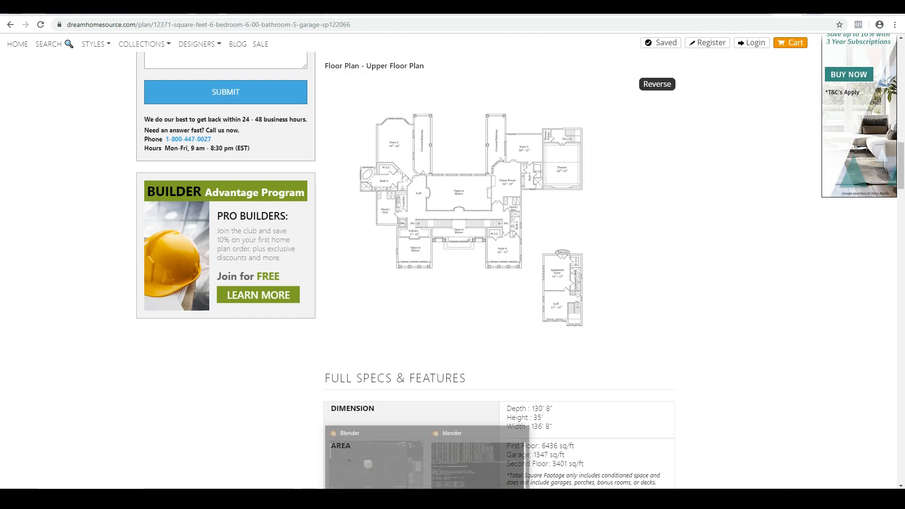
Step: Switch to Blender and change to the Modeling workspace
left_click(406, 472)
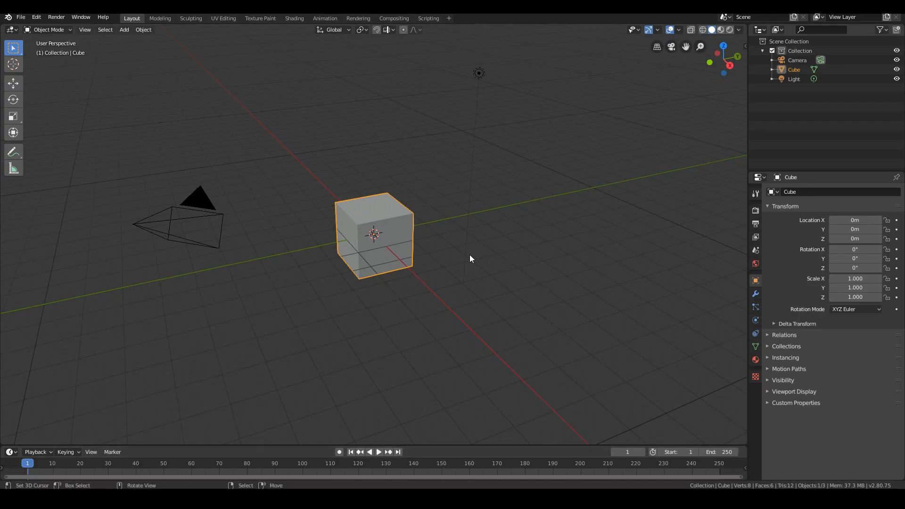
middle_click_drag(422, 254, 411, 238)
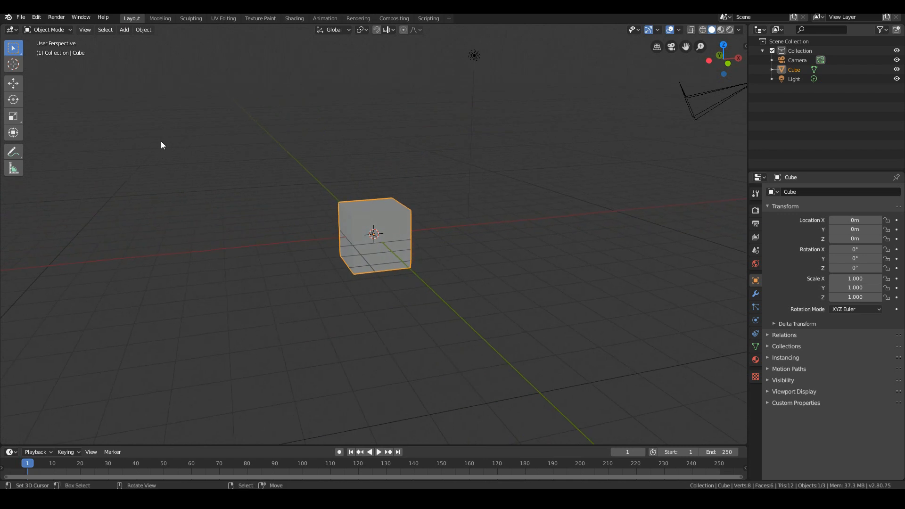
left_click(157, 19)
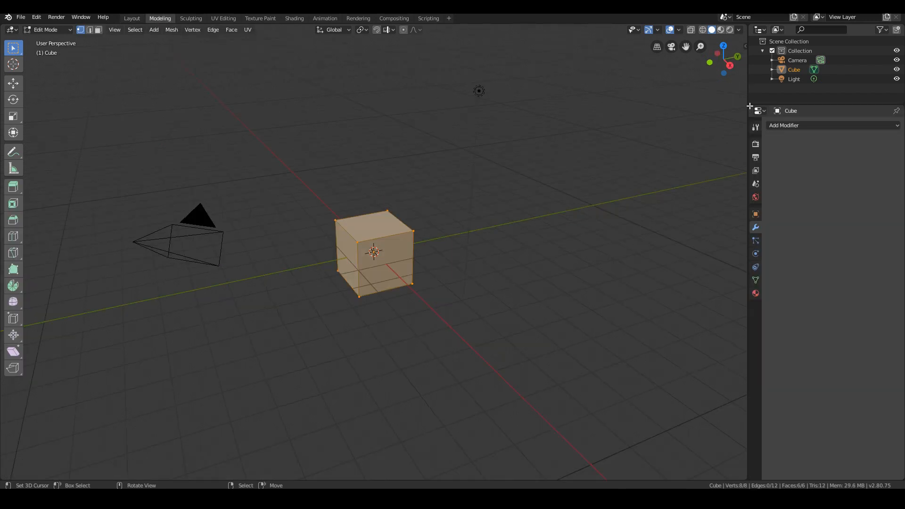
Step: Split the Properties editor and load the house picture w1024.jpg in an Image Editor in its upper part
left_click_drag(750, 105, 762, 237)
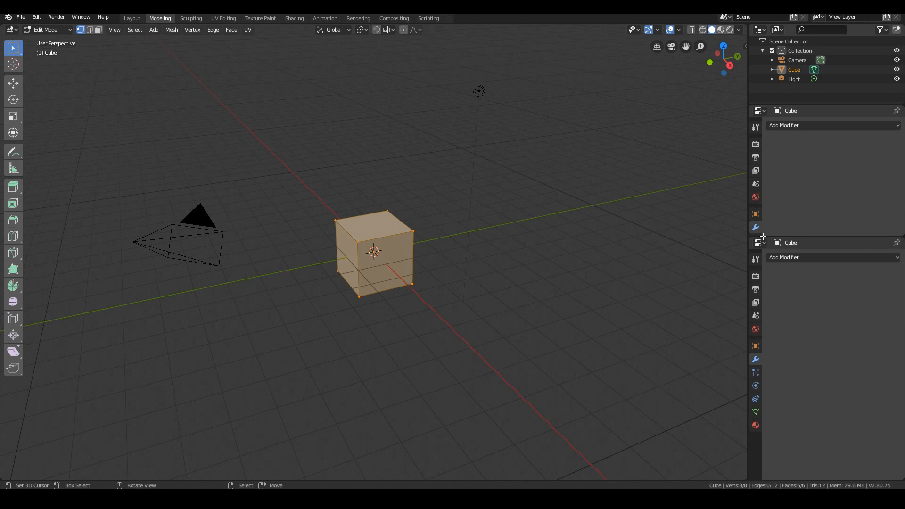
left_click(758, 112)
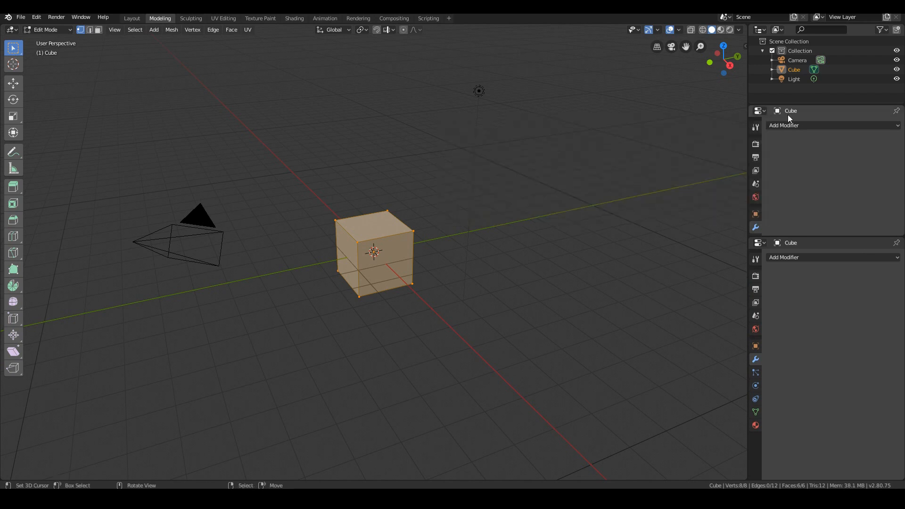
left_click(759, 110)
left_click(487, 155)
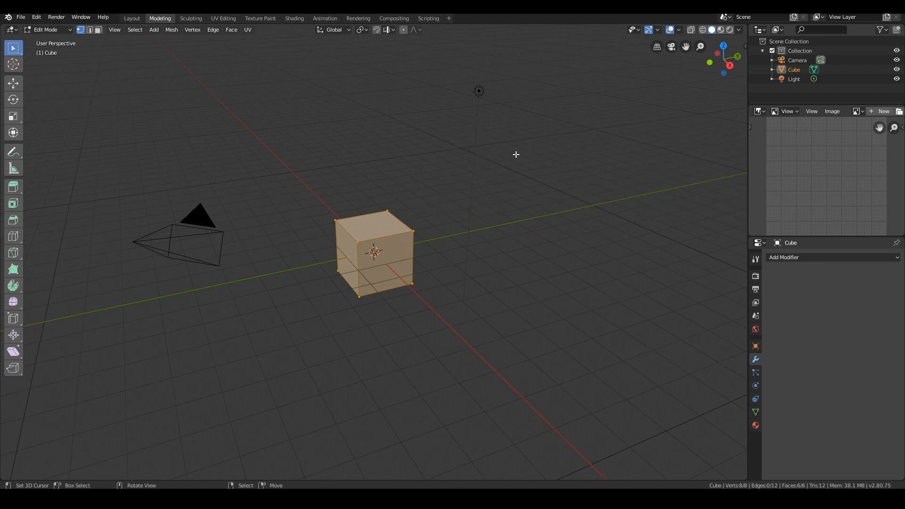
left_click(900, 112)
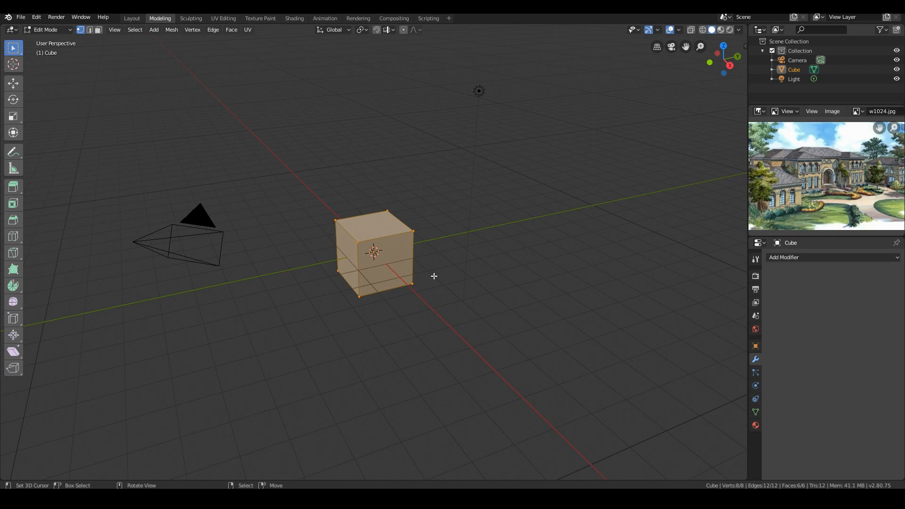
Step: Add the main floor plan w1024.png from the mansion2 folder as a background image in top view, working in Object Mode
middle_click_drag(371, 276, 393, 283)
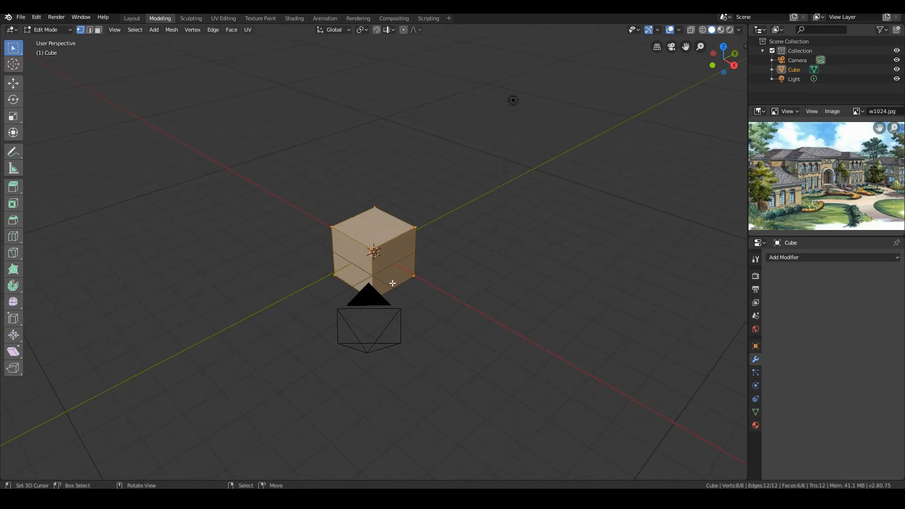
key("KP_7")
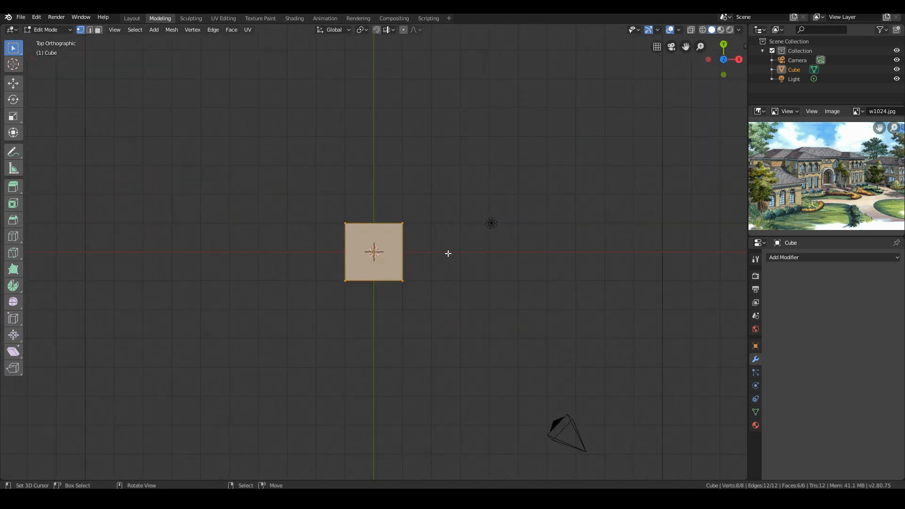
key("Tab")
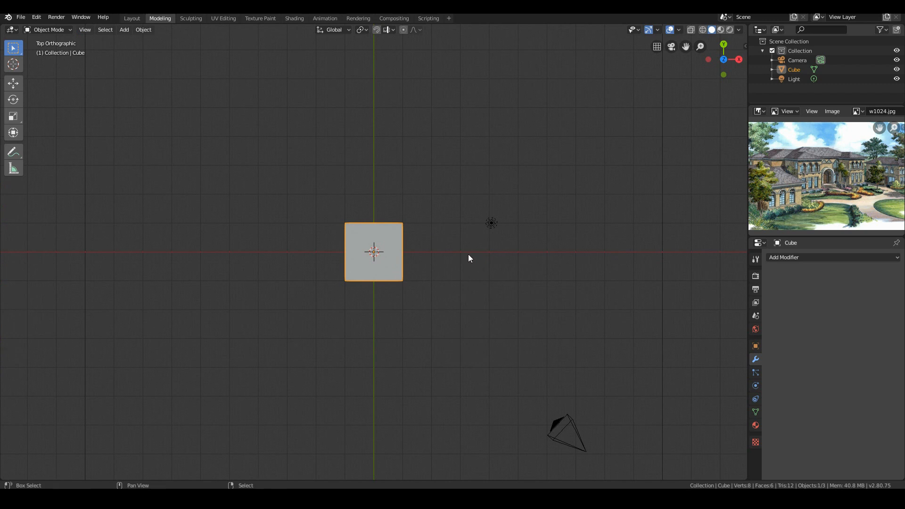
key("shift+a")
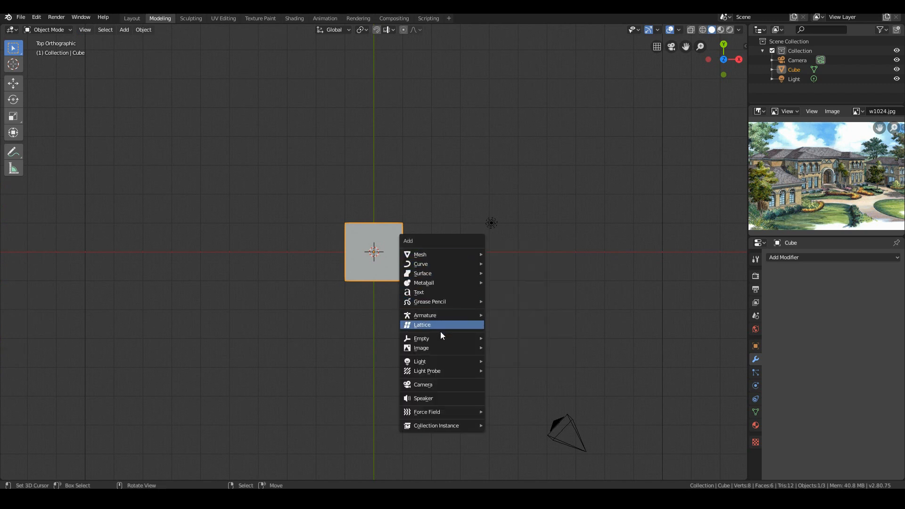
mouse_move(433, 348)
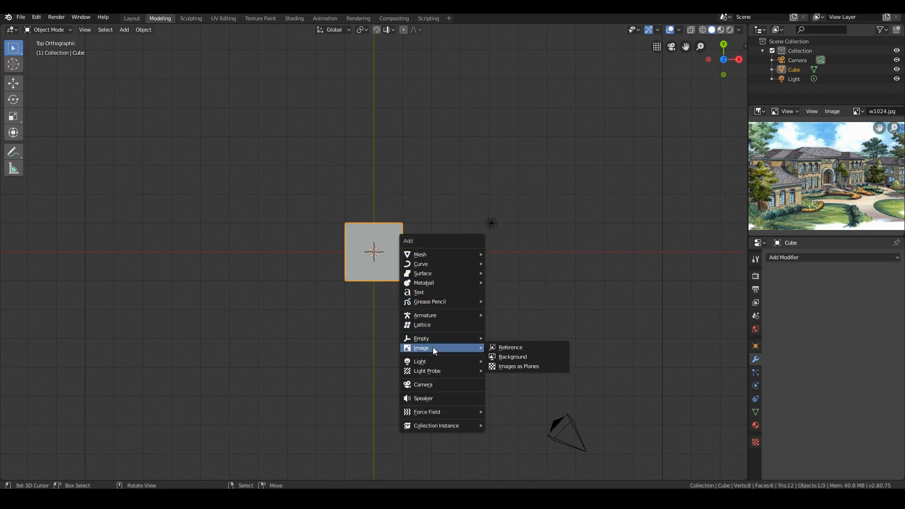
left_click(494, 360)
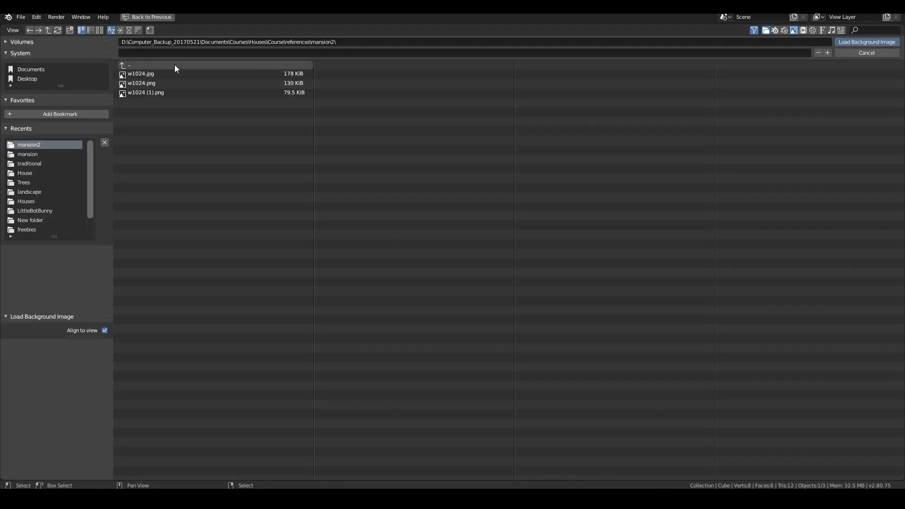
left_click(100, 31)
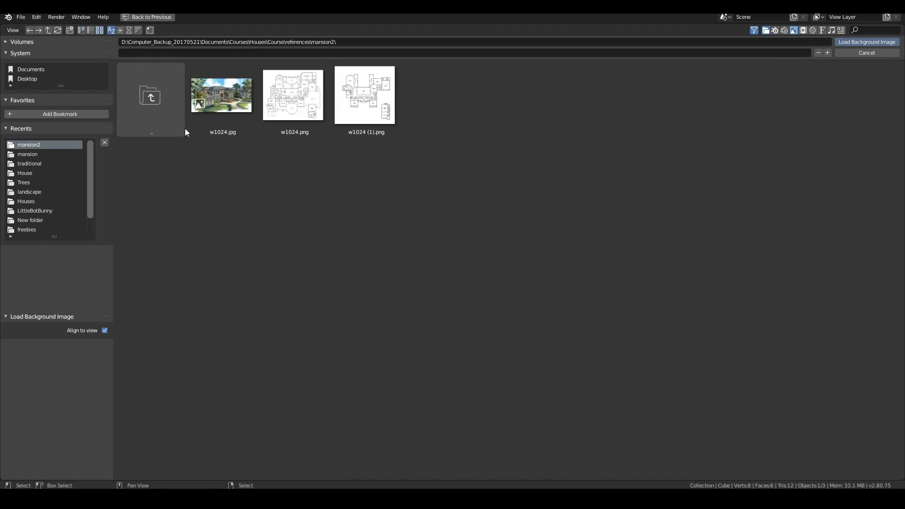
left_click(302, 108)
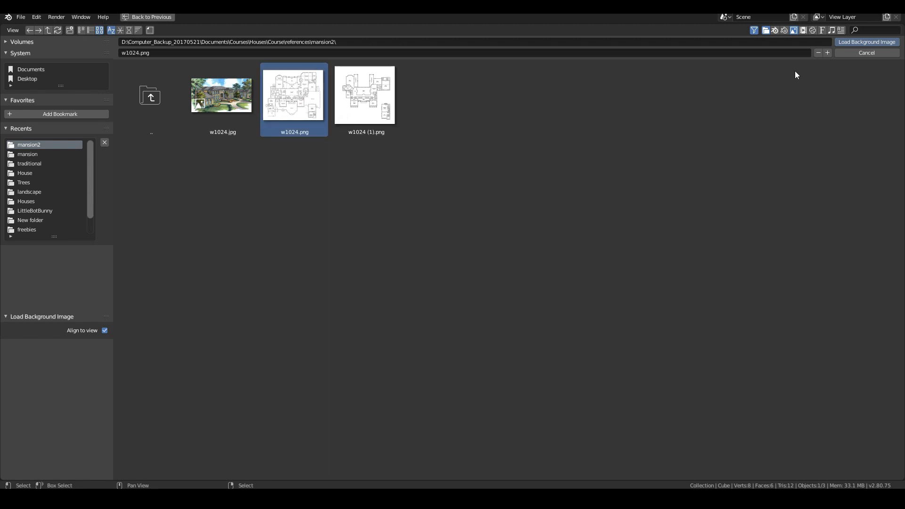
left_click(865, 42)
scroll(374, 252, "up", 5)
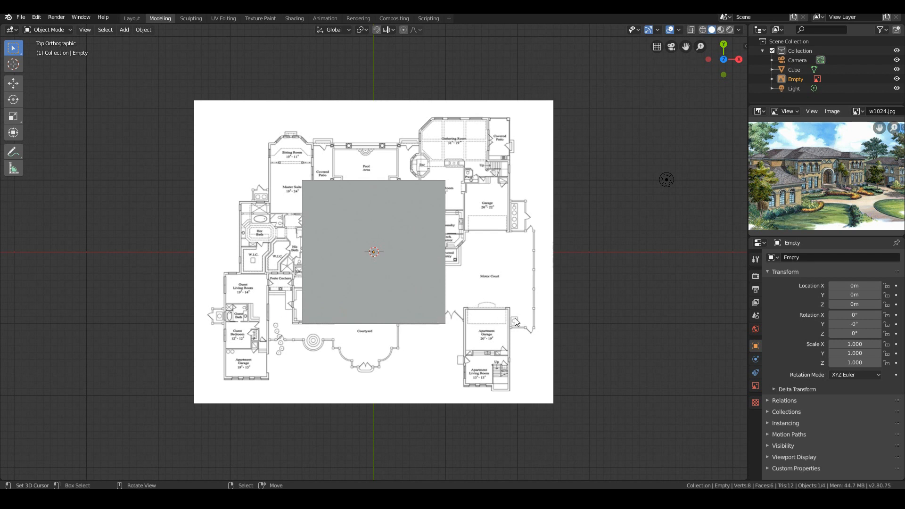
scroll(583, 343, "up", 2)
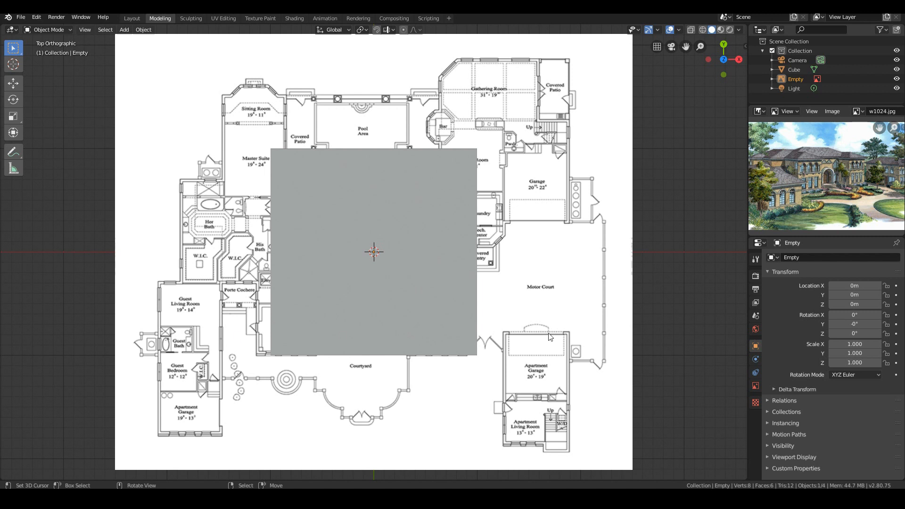
scroll(549, 337, "down", 3)
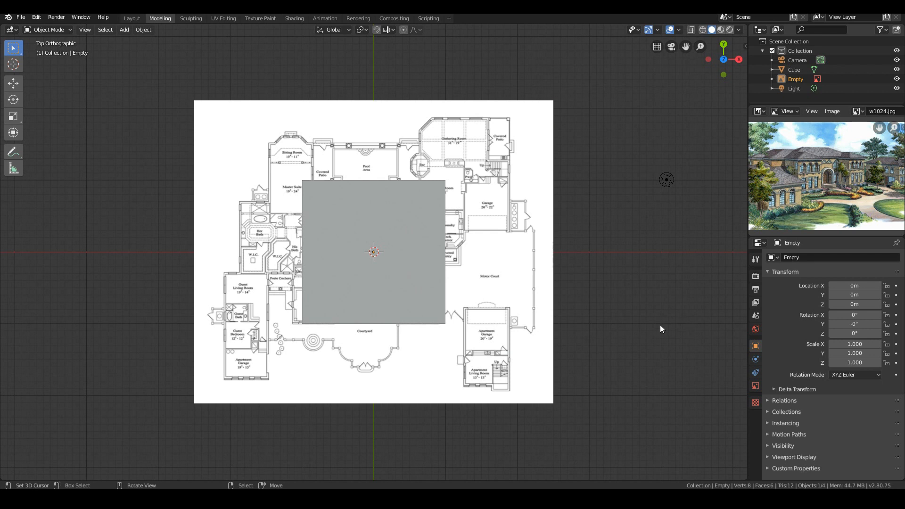
scroll(608, 287, "down", 1)
scroll(617, 267, "down", 2, "shift")
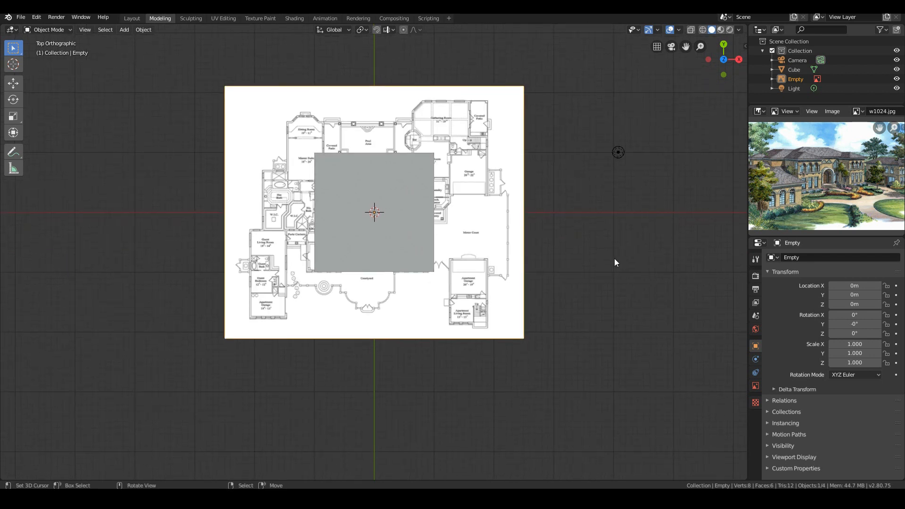
Step: Set the scene's unit system to Imperial
scroll(615, 259, "up", 2)
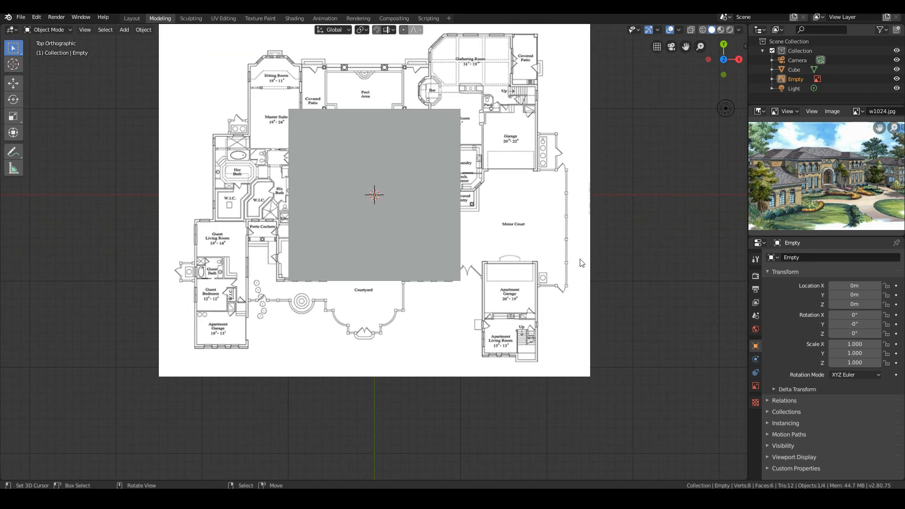
left_click(757, 315)
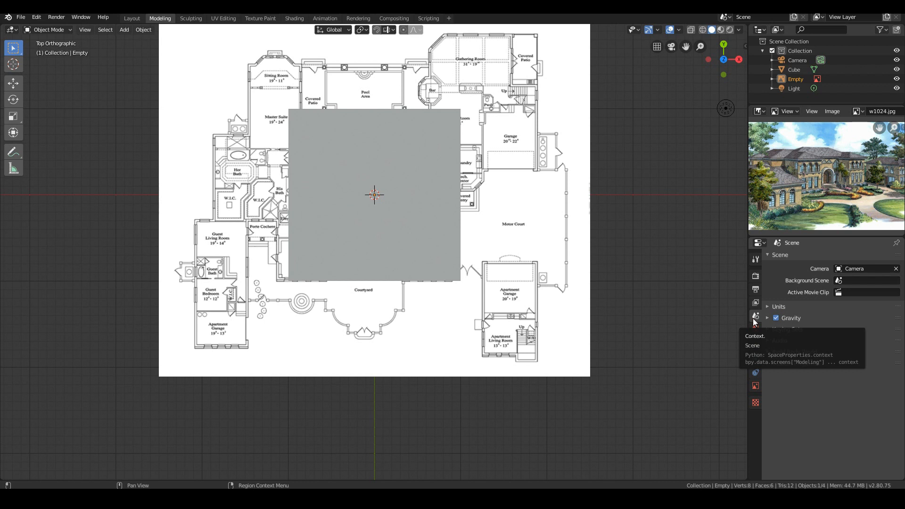
left_click(769, 306)
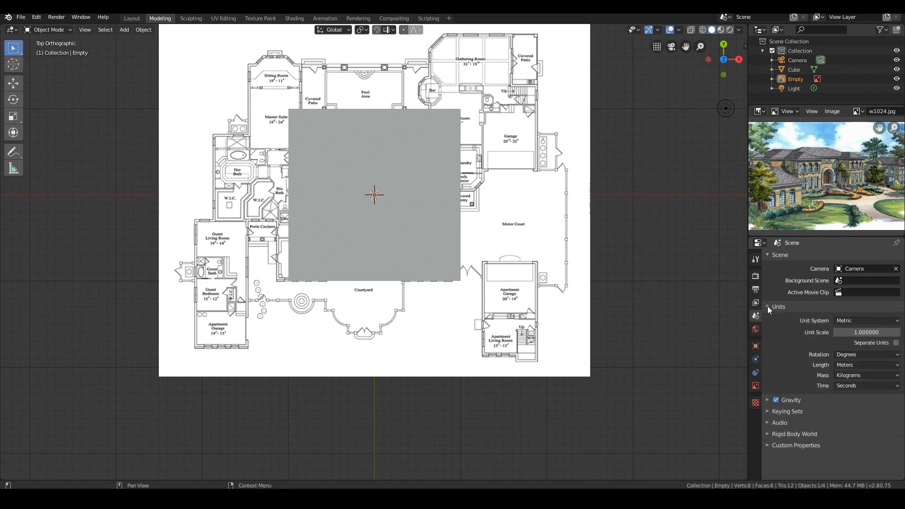
left_click(857, 321)
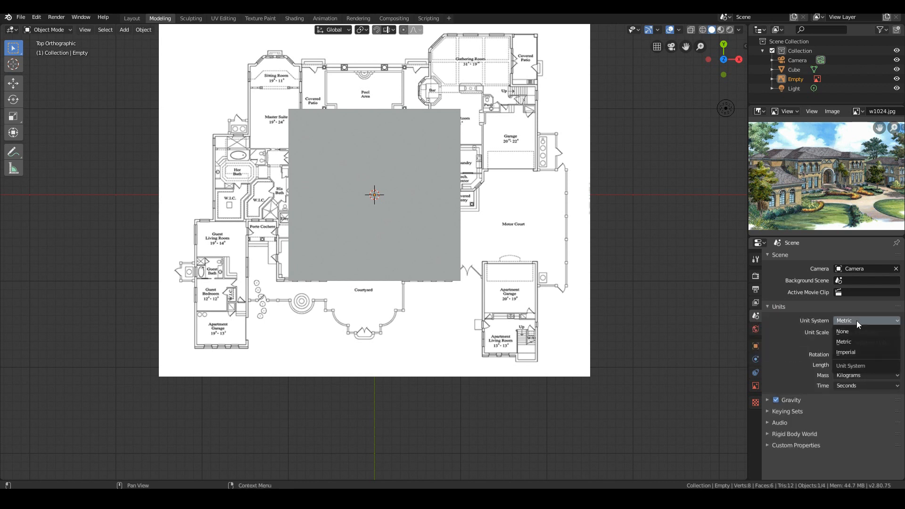
left_click(853, 352)
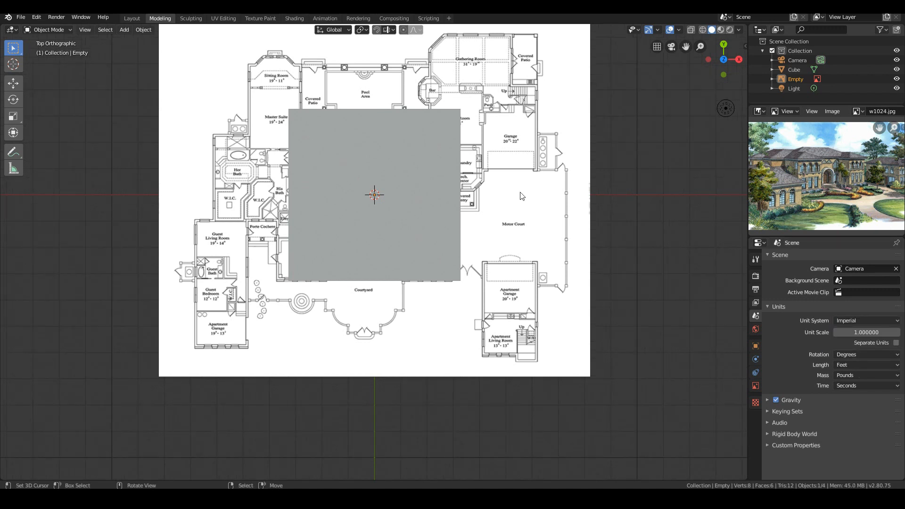
Step: Examine the garage and its labelled dimensions on the floor plan
scroll(527, 260, "up", 3)
scroll(527, 261, "up", 3)
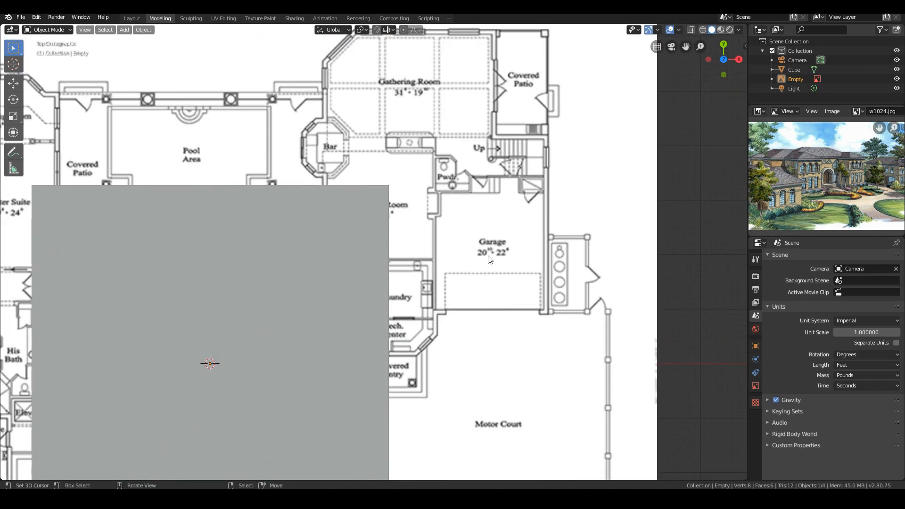
scroll(486, 255, "up", 2)
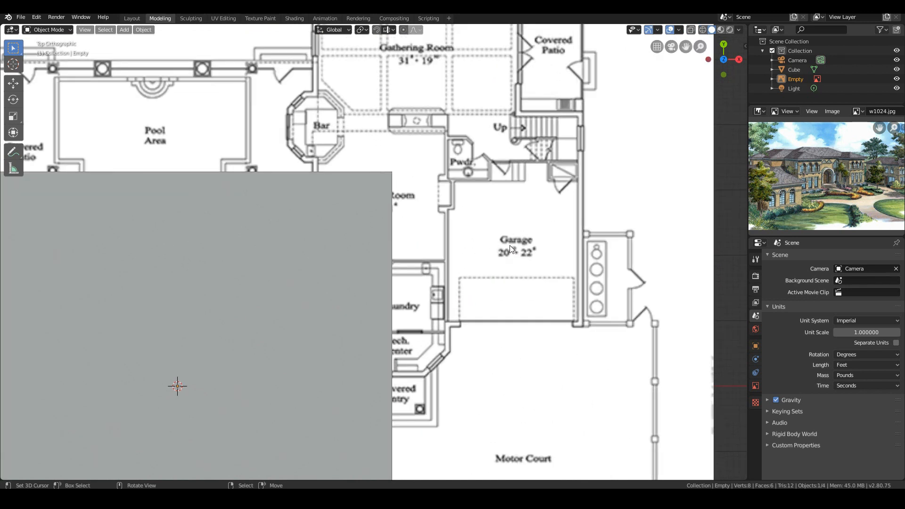
scroll(525, 248, "down", 5)
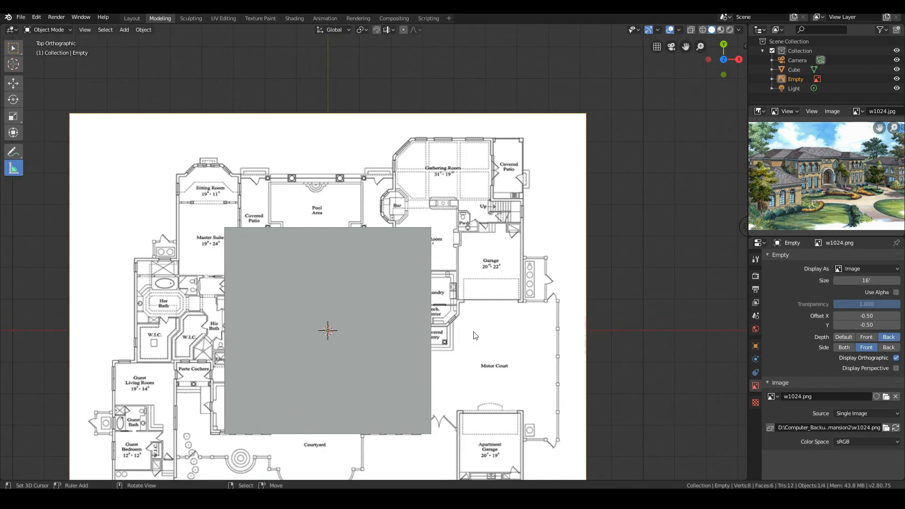
scroll(474, 336, "up", 2)
scroll(476, 335, "up", 1)
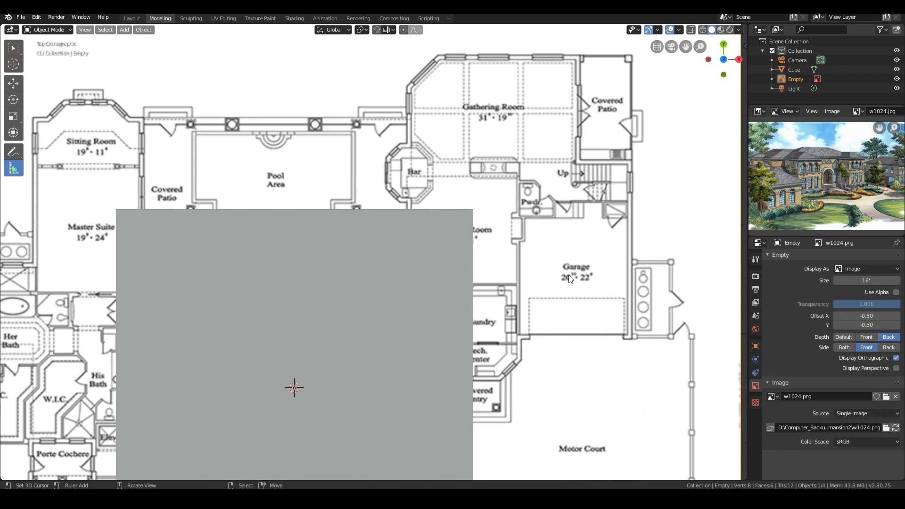
scroll(589, 279, "up", 1)
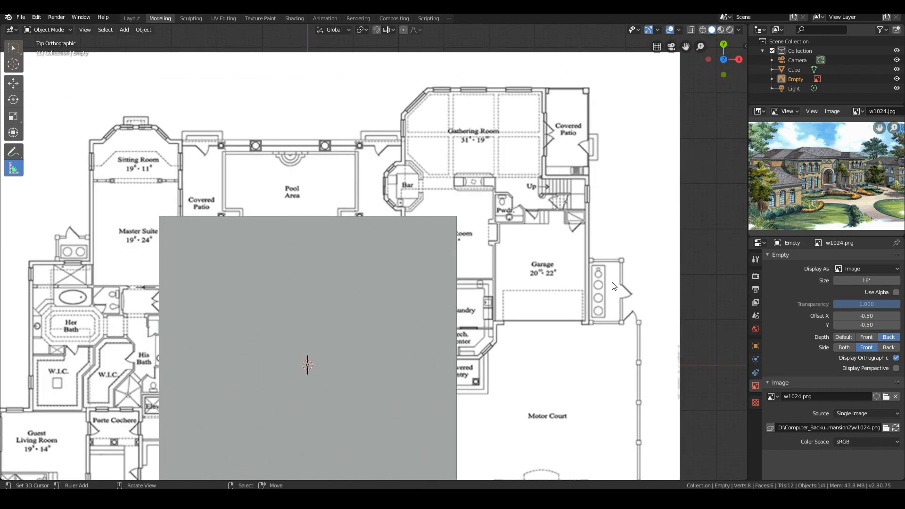
scroll(615, 283, "down", 2)
middle_click_drag(474, 254, 480, 345, "shift")
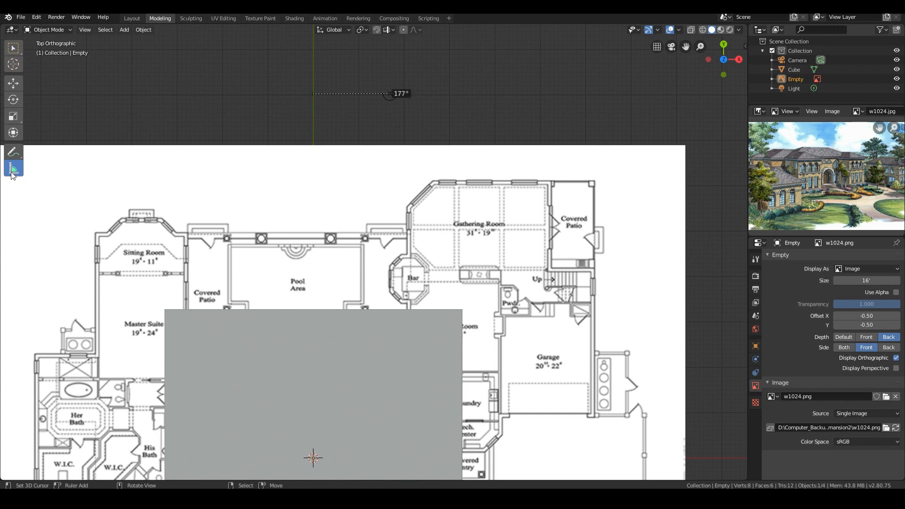
Step: Delete the stray angle measurement above the floor plan, keeping the reference image
key("Delete")
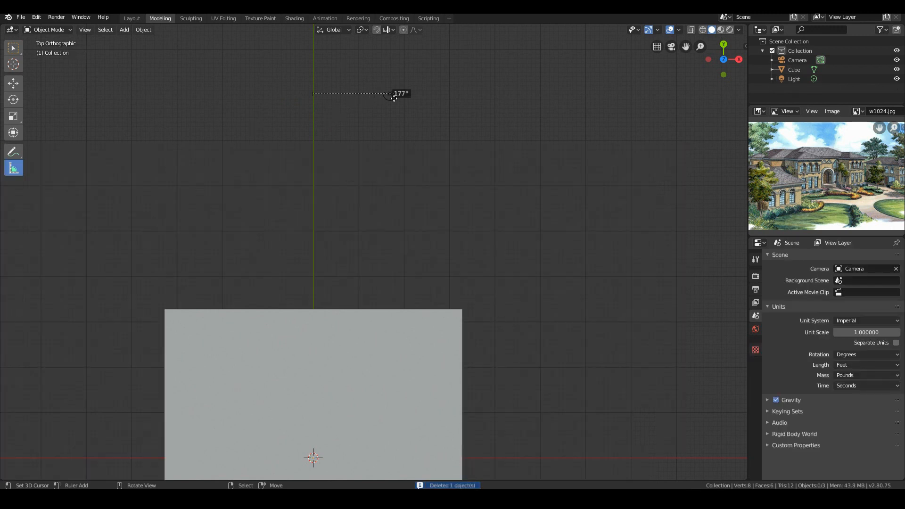
key("ctrl+z")
left_click(389, 96)
key("Delete")
key("Delete")
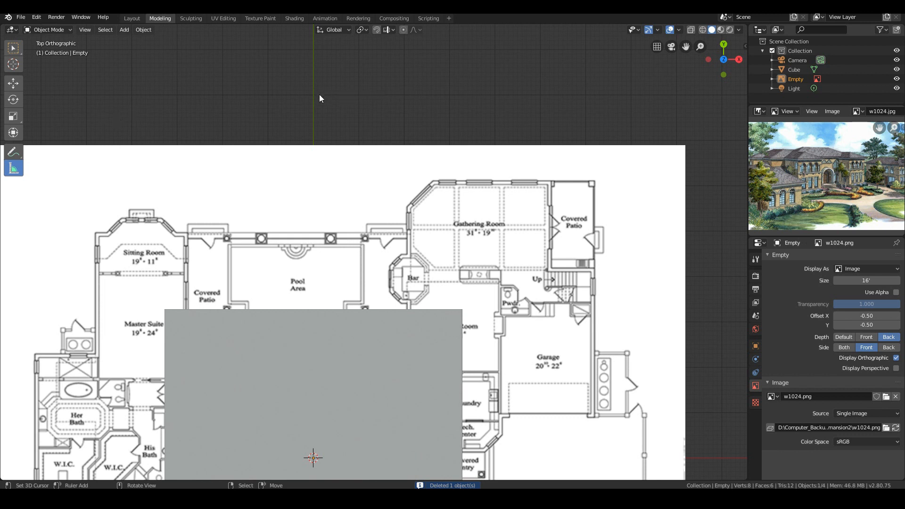
Step: Measure out a horizontal ruler about 2 feet long above the floor plan, starting at the Y axis
left_click_drag(314, 95, 405, 96)
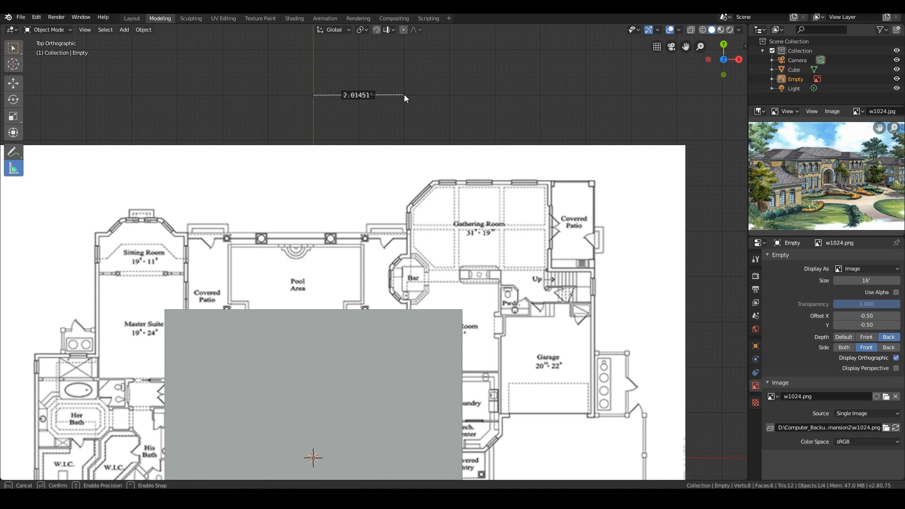
left_click_drag(405, 95, 404, 96)
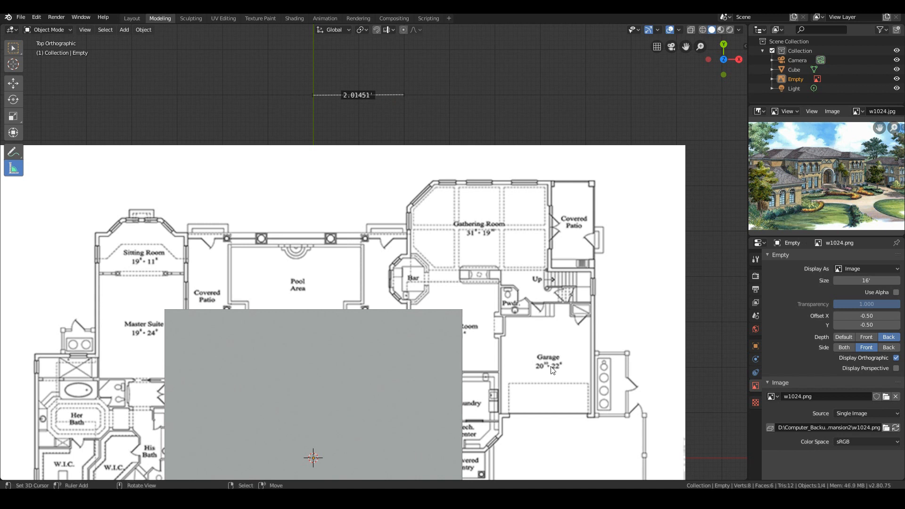
scroll(554, 371, "up", 1)
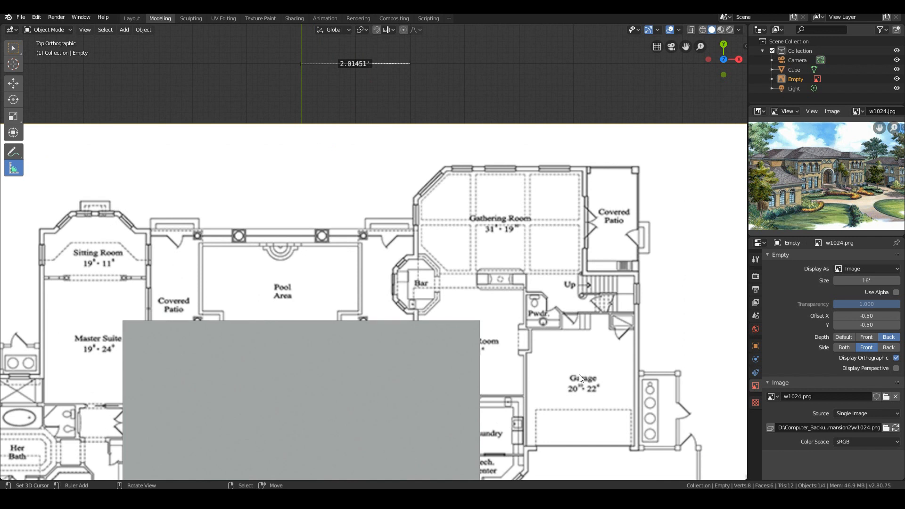
scroll(384, 81, "down", 4)
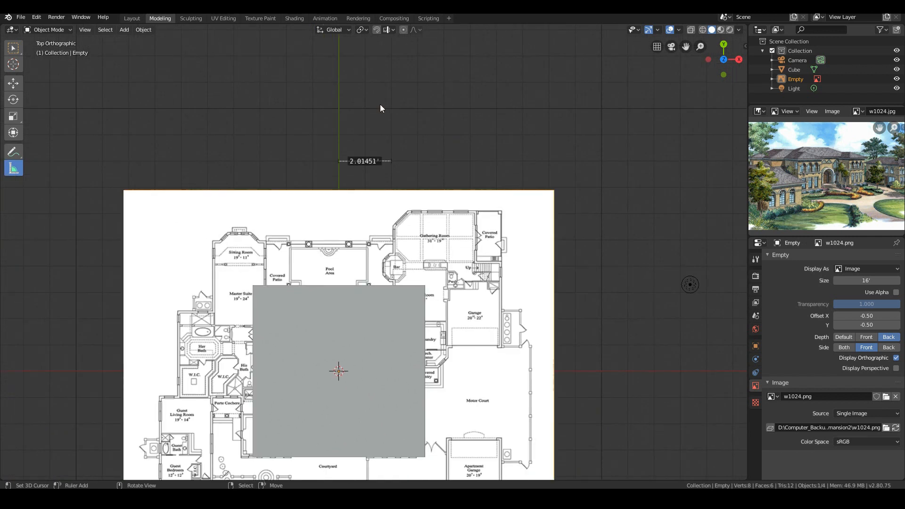
Step: Extend the ruler's free end horizontally so that it is about 20 feet long
left_click_drag(390, 161, 691, 161)
scroll(692, 161, "down", 2)
scroll(612, 185, "down", 1)
left_click_drag(558, 198, 658, 200)
scroll(591, 264, "up", 3)
scroll(578, 268, "up", 3)
scroll(554, 330, "down", 2)
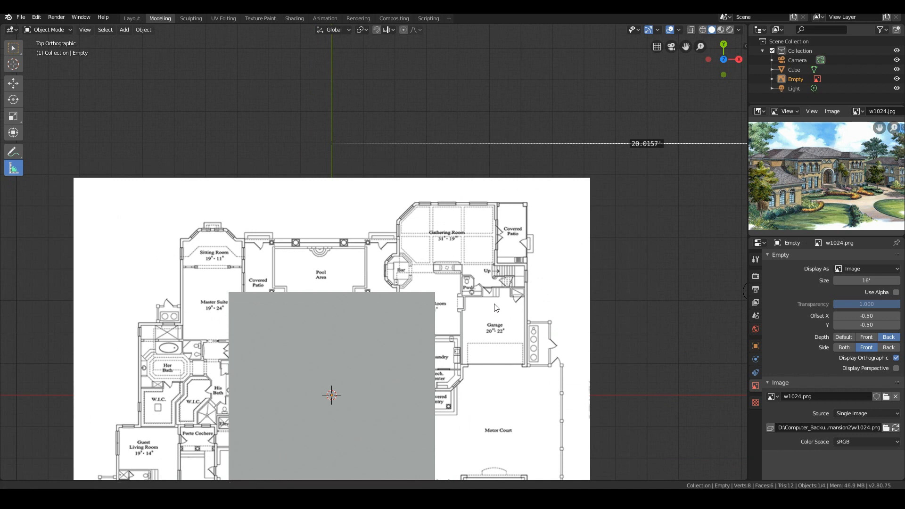
Step: Compare the garage's width on the floor plan with the length of the 20-foot ruler
middle_click_drag(494, 306, 412, 274, "shift")
scroll(409, 304, "up", 2)
scroll(411, 308, "up", 2)
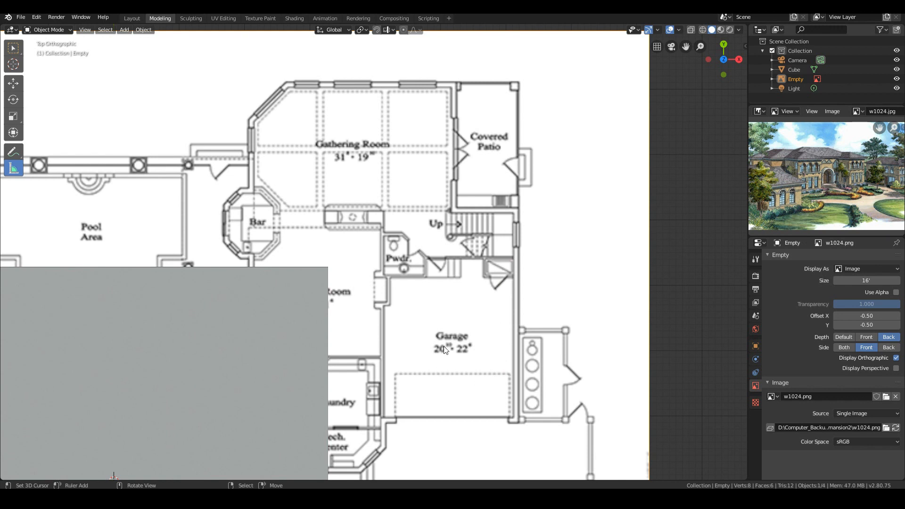
scroll(446, 350, "down", 2)
scroll(417, 333, "up", 1)
scroll(416, 331, "up", 1)
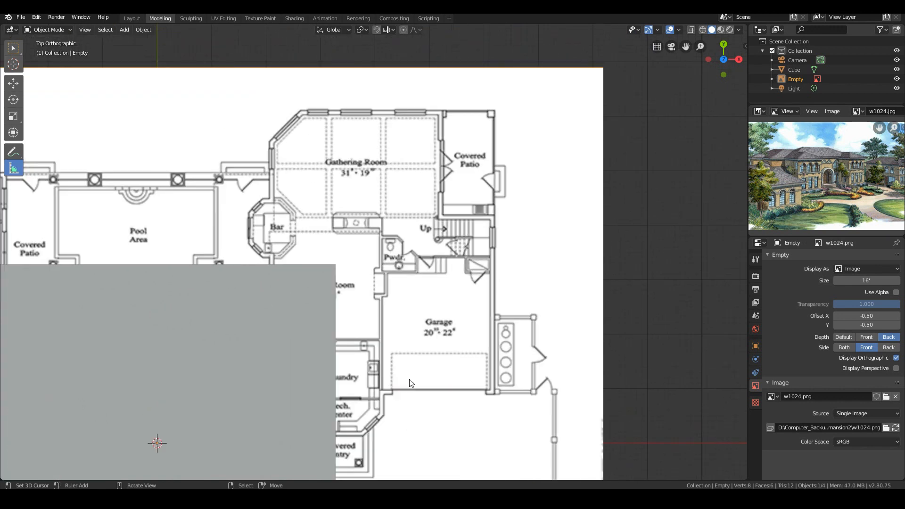
scroll(412, 383, "down", 6)
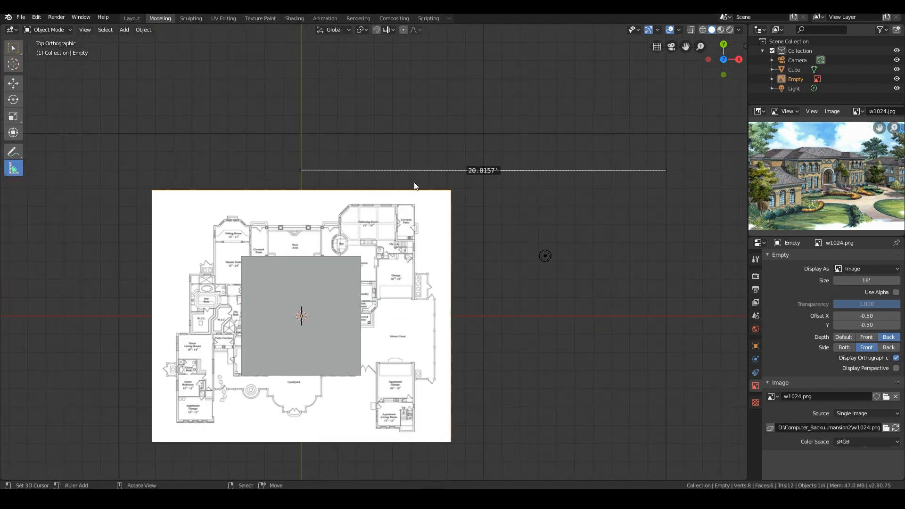
scroll(550, 168, "down", 6)
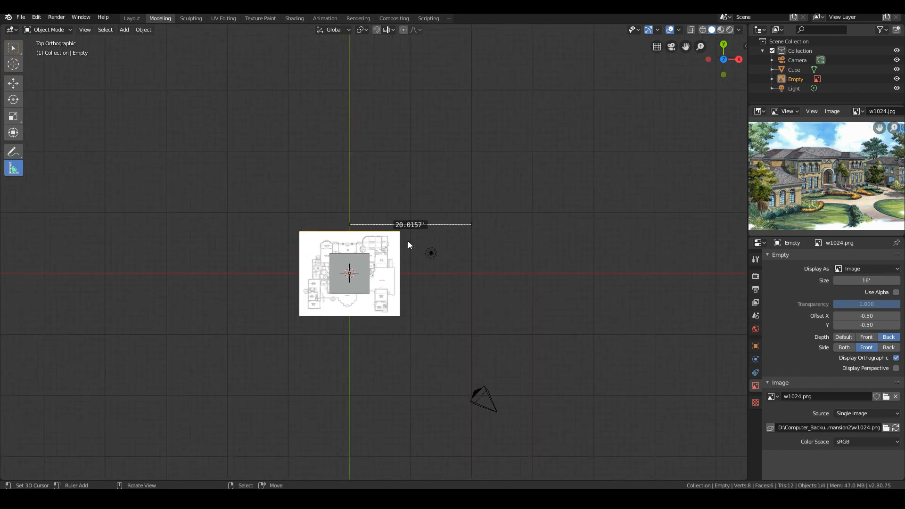
scroll(399, 229, "up", 5)
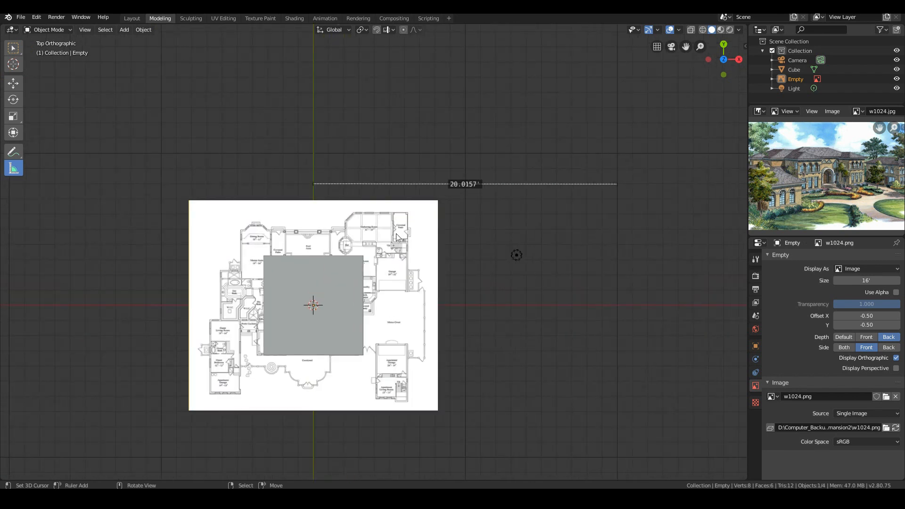
scroll(412, 228, "up", 2)
scroll(410, 228, "down", 3)
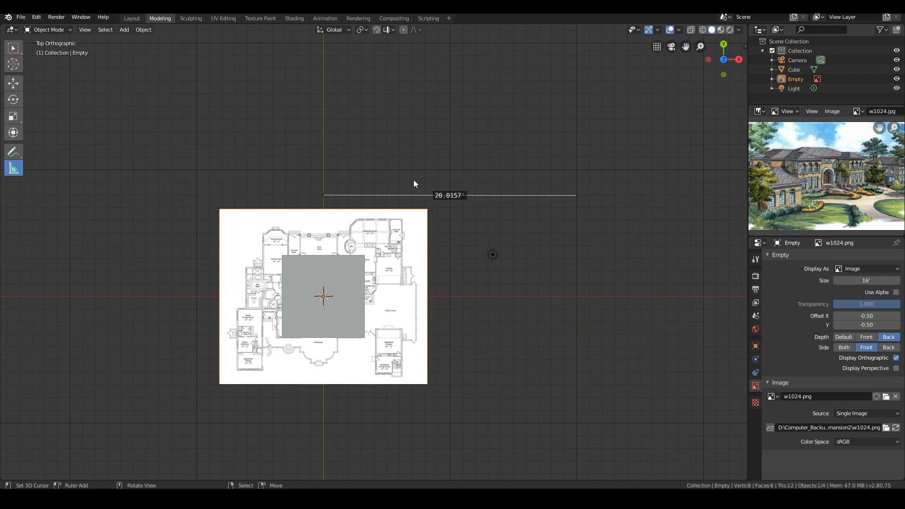
scroll(381, 242, "up", 2)
scroll(443, 246, "up", 3)
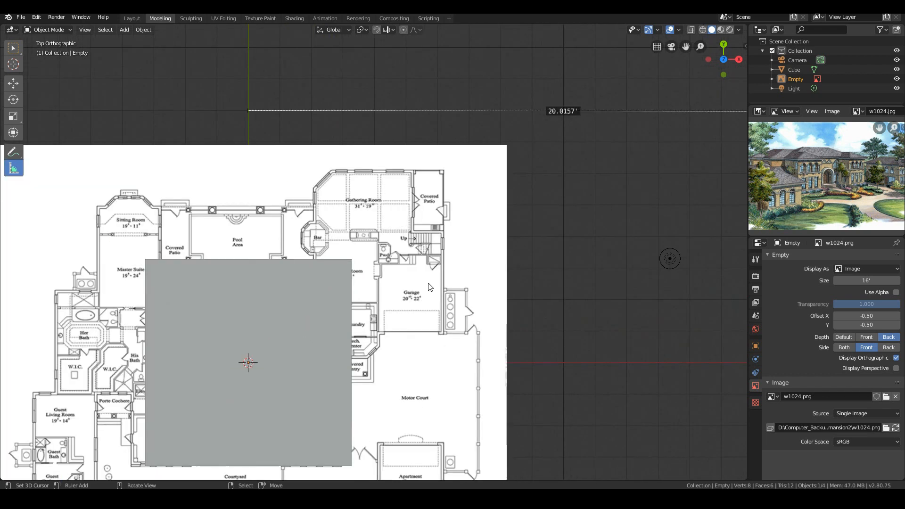
scroll(457, 332, "down", 3)
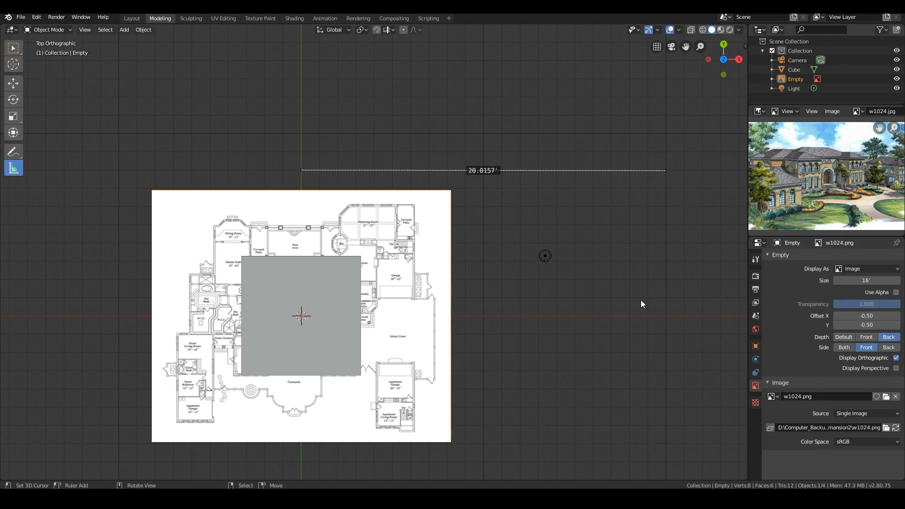
scroll(476, 316, "up", 1)
scroll(491, 318, "down", 1)
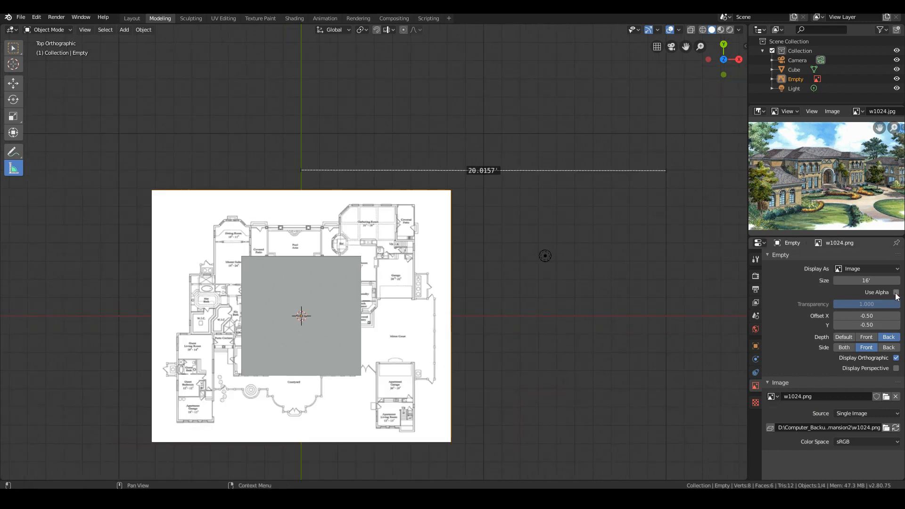
Step: Enable alpha for the floor plan image and set its transparency to 0.236
left_click(896, 293)
scroll(346, 366, "up", 2)
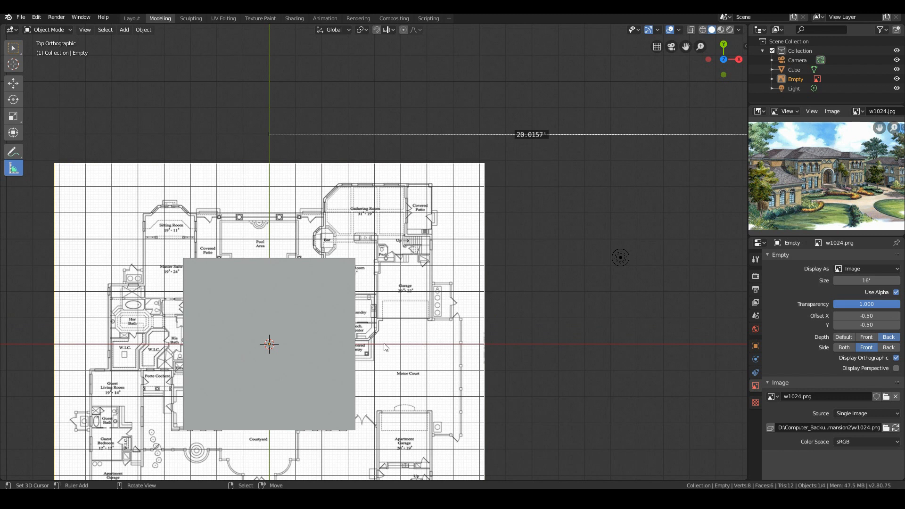
left_click_drag(894, 306, 867, 308)
Step: Scale up the floor plan image to bring its garage closer to the ruler's real-world scale
scroll(393, 376, "down", 4)
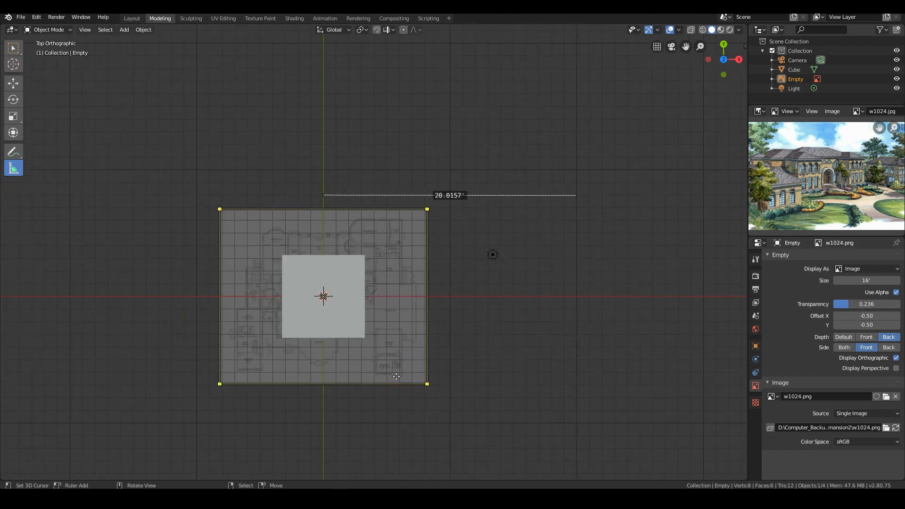
key("s")
left_click(554, 414)
scroll(522, 379, "up", 1)
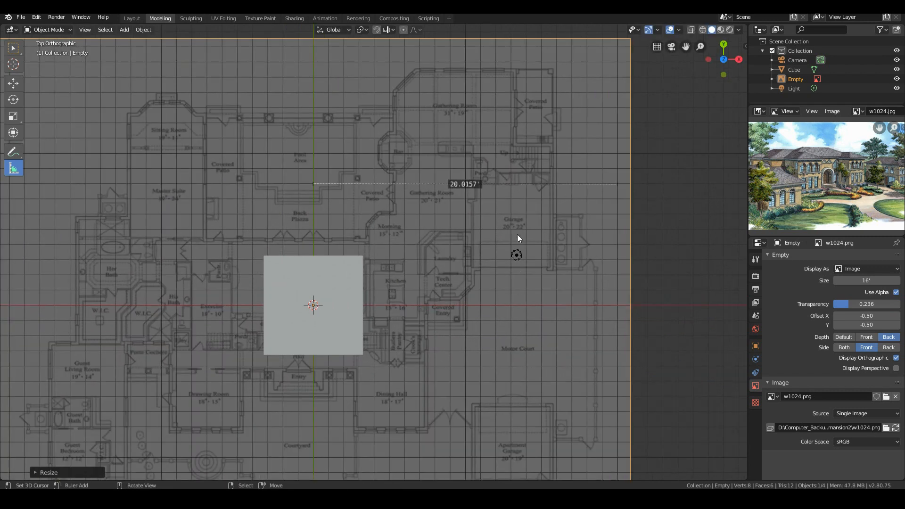
scroll(556, 266, "down", 3)
key("s")
left_click(634, 379)
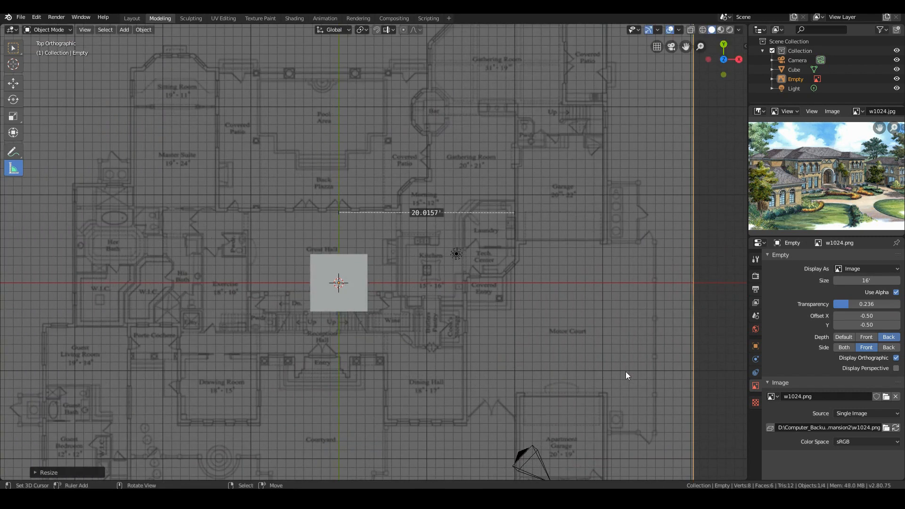
Step: Enlarge the floor plan image in two passes, shifting it sideways to bring its garage toward the 20-foot ruler
key("g")
left_click(496, 334)
key("s")
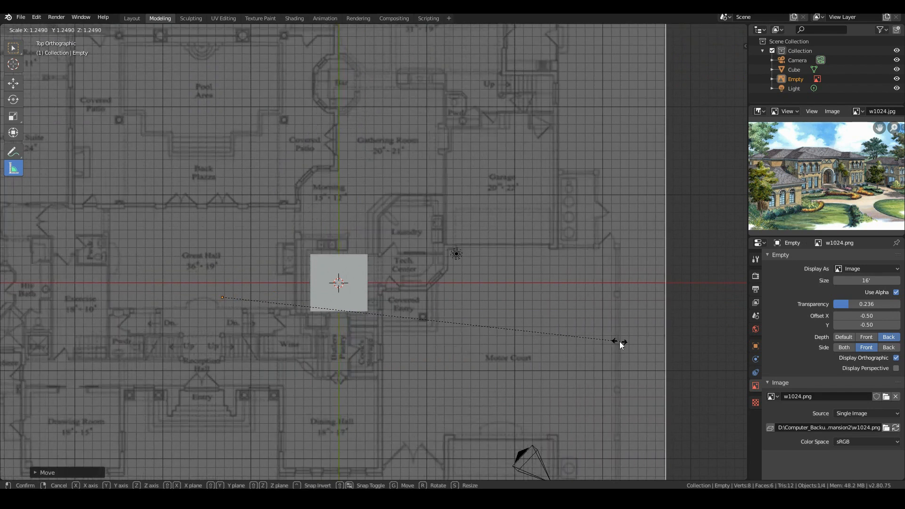
left_click(620, 341)
key("g")
left_click(516, 336)
key("s")
left_click(586, 346)
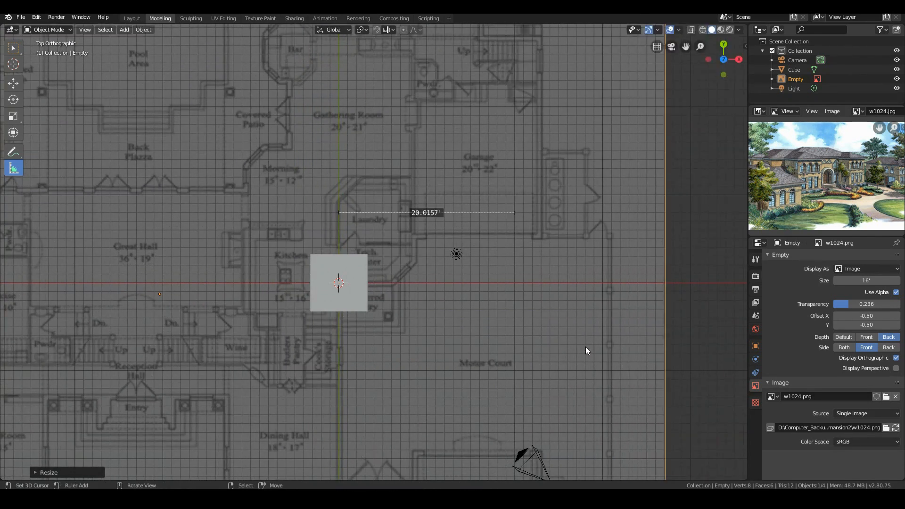
key("g")
left_click(536, 349)
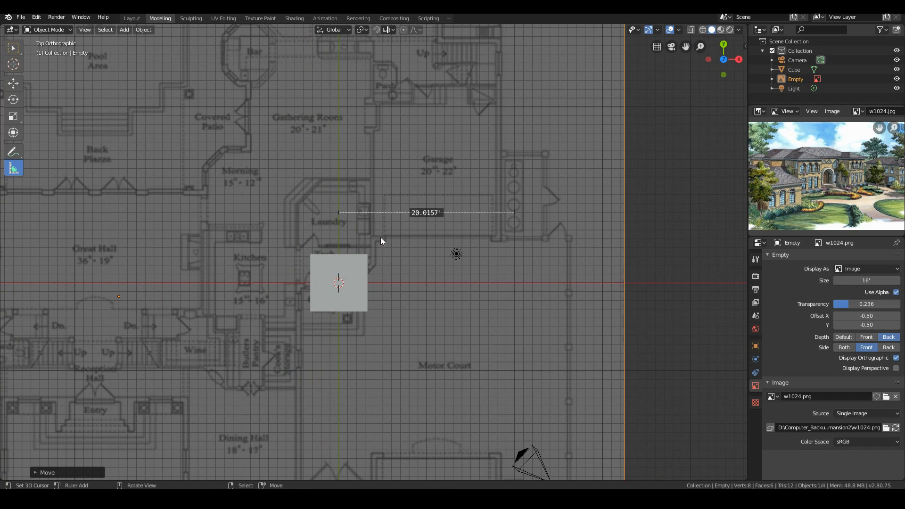
Step: Continue scaling and moving the floor plan image until the garage's width nearly matches the 20-foot ruler
key("g")
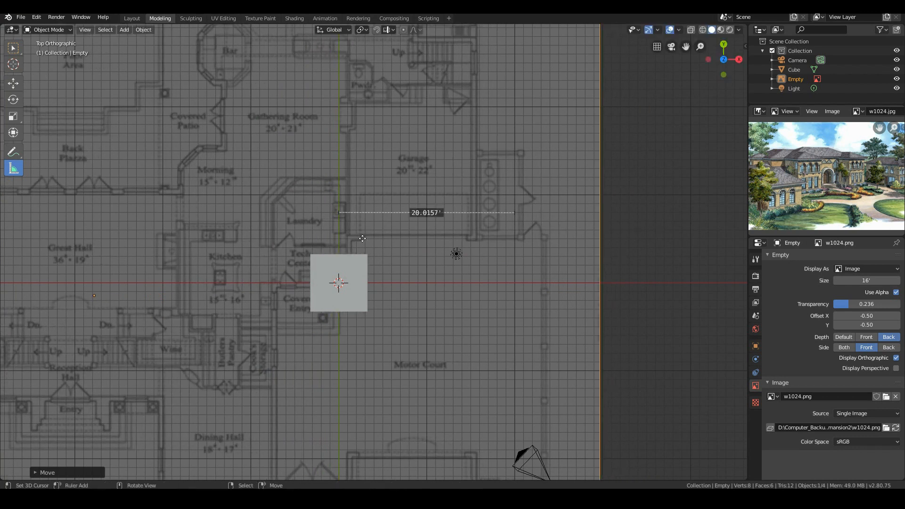
key("s")
left_click(626, 268)
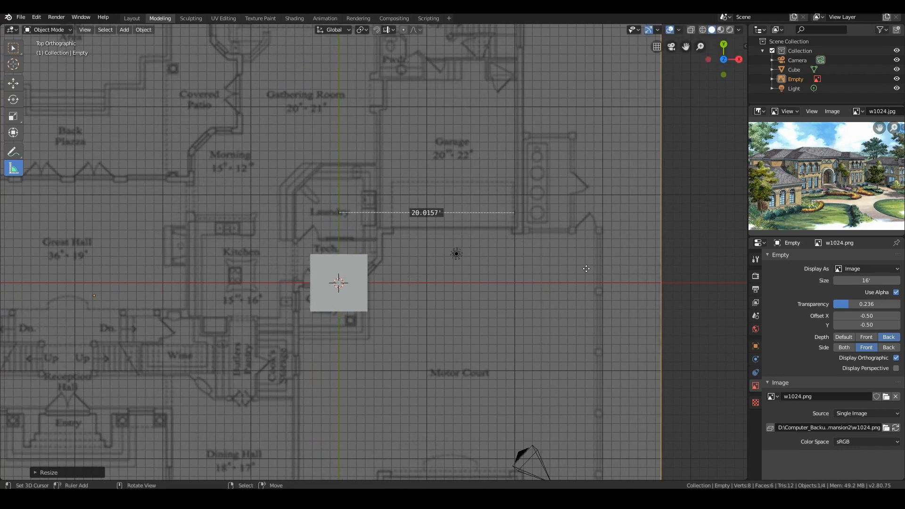
key("g")
left_click(567, 268)
key("g")
left_click(539, 261)
key("s")
left_click(595, 270)
key("g")
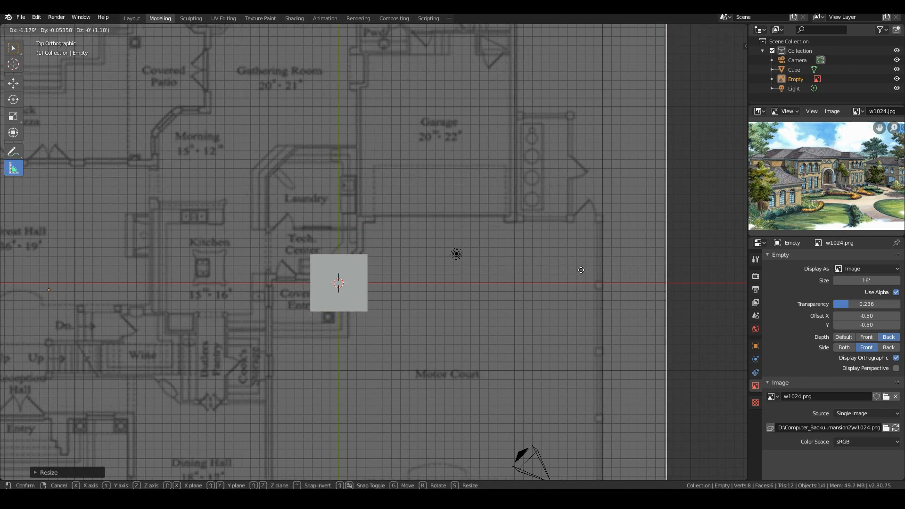
left_click(571, 273)
key("s")
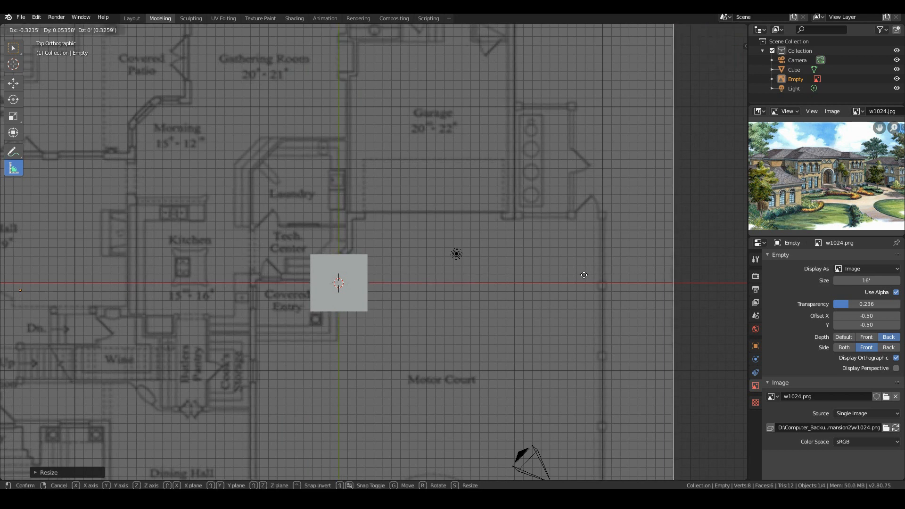
left_click(585, 276)
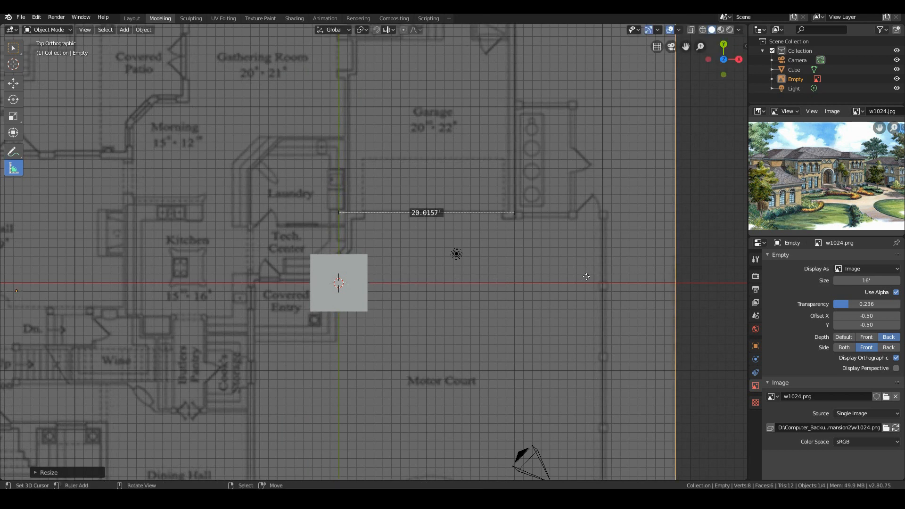
Step: Fine-tune the floor plan image's scale and position so the garage's side walls line up with both ruler ends
scroll(344, 217, "up", 1)
key("g")
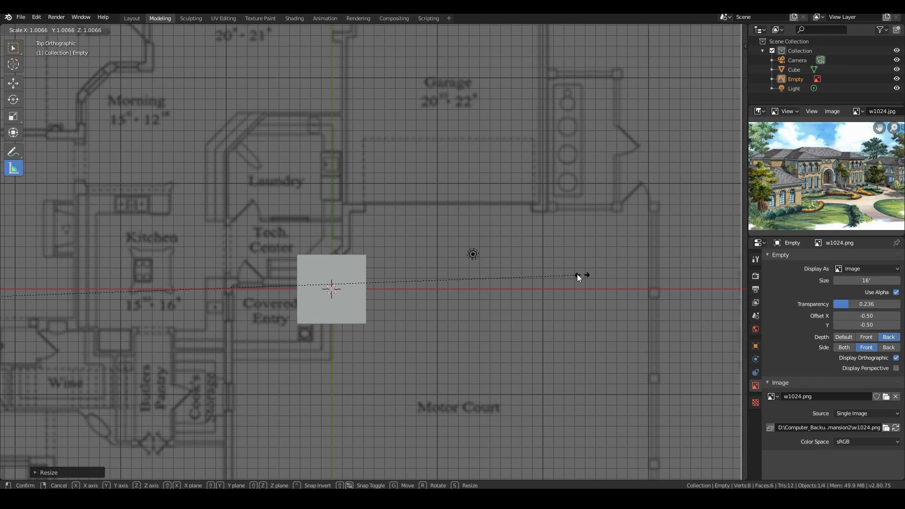
left_click(565, 283)
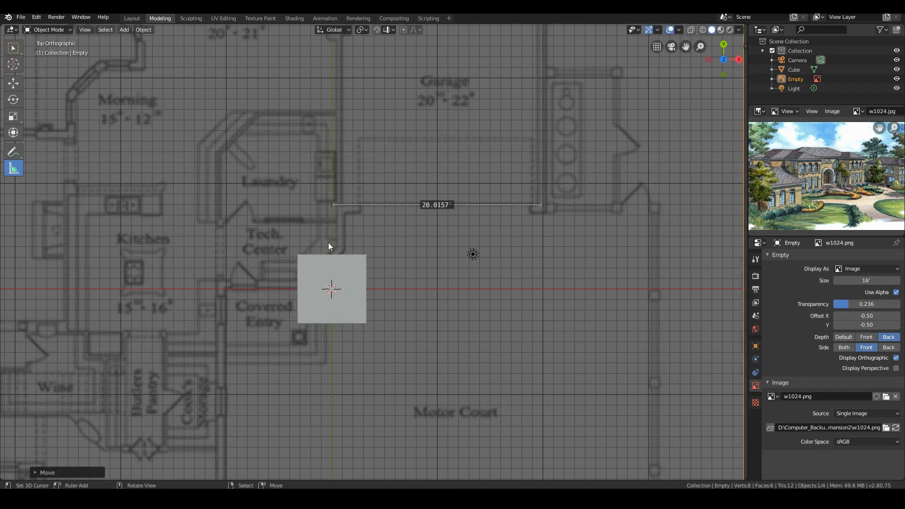
key("g")
left_click(568, 275)
key("g")
left_click(566, 276)
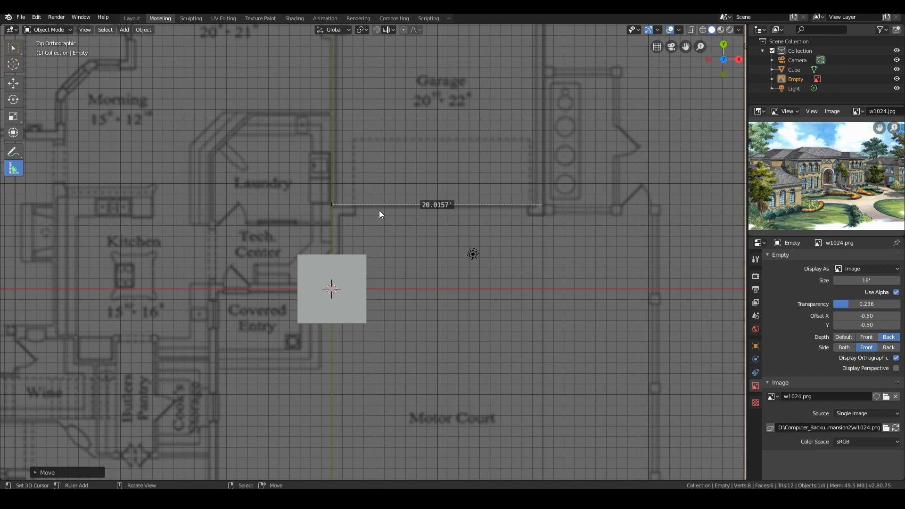
Step: Move the floor plan image about 2 feet along Y so the garage's front wall sits just above the ruler
scroll(551, 205, "down", 3)
middle_click_drag(540, 198, 565, 306, "shift")
scroll(559, 316, "up", 1)
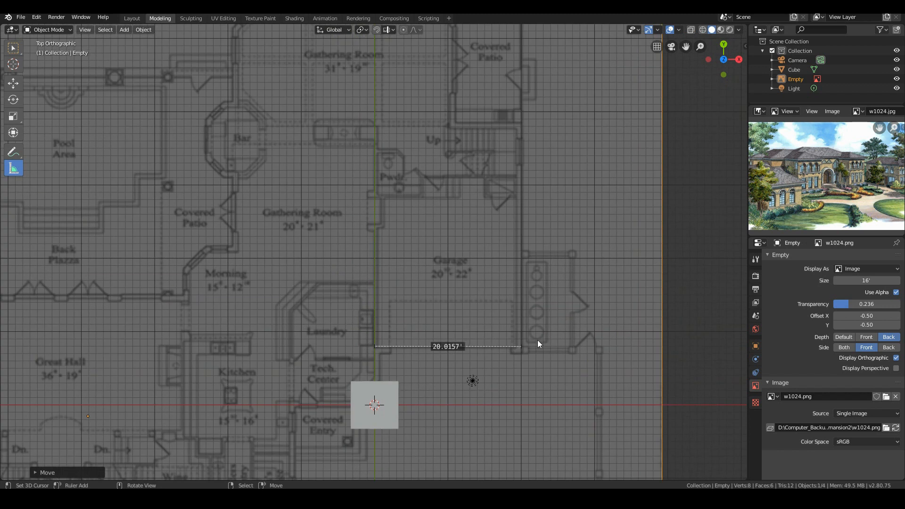
key("g")
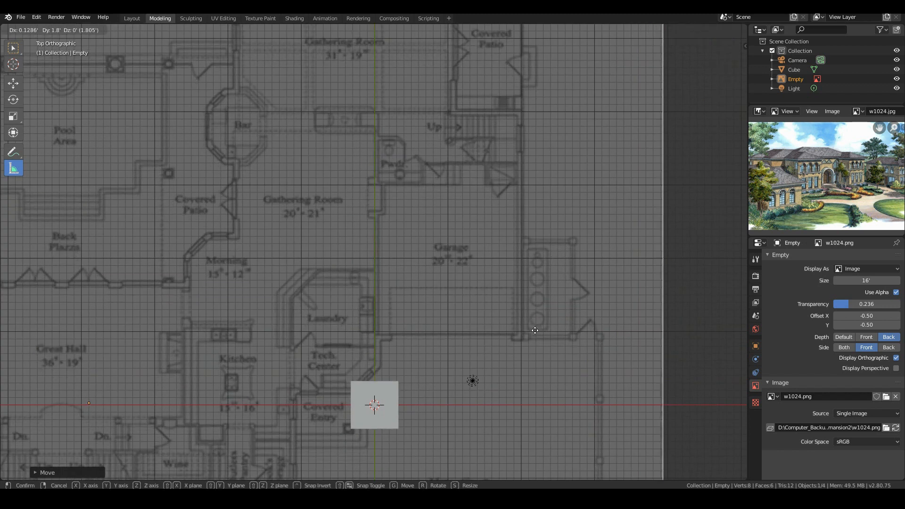
left_click(495, 332)
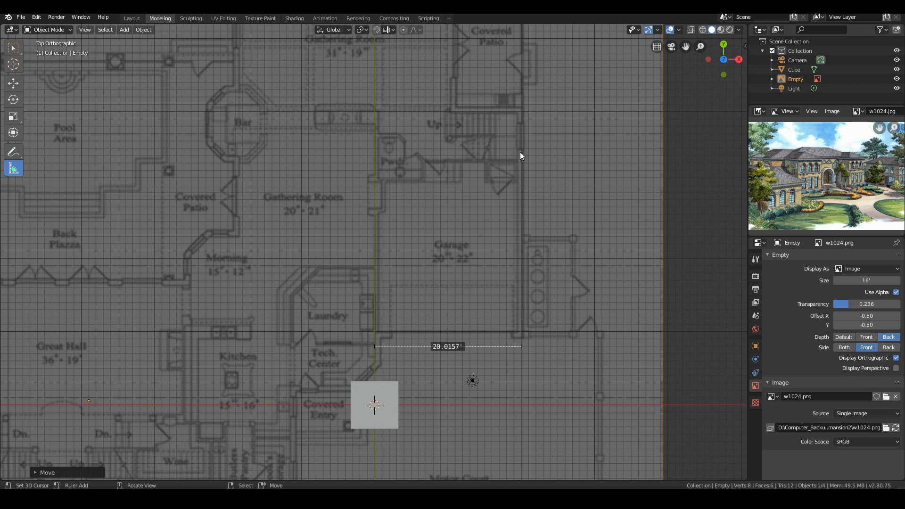
scroll(547, 207, "up", 2)
middle_click_drag(594, 211, 498, 401, "shift")
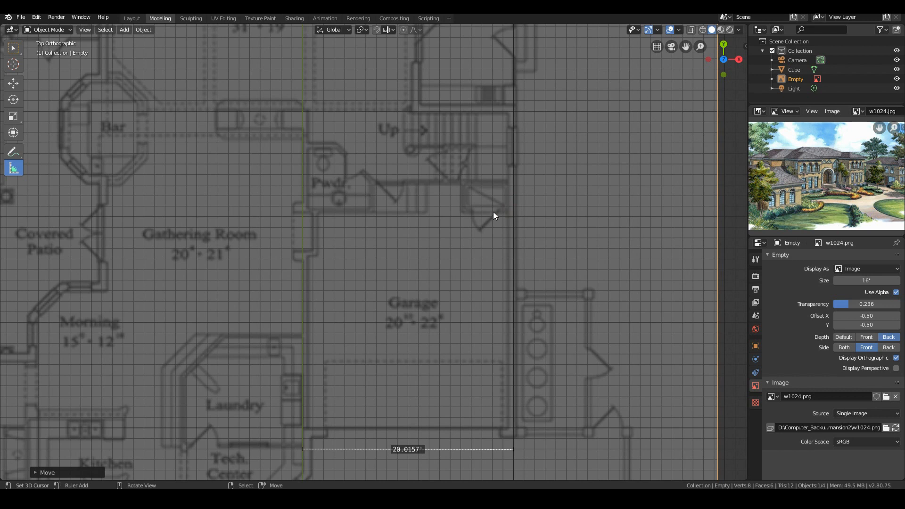
Step: Inspect the labelled room dimensions across the scaled floor plan, including the Great Hall, Kitchen and Morning room
scroll(494, 211, "down", 10)
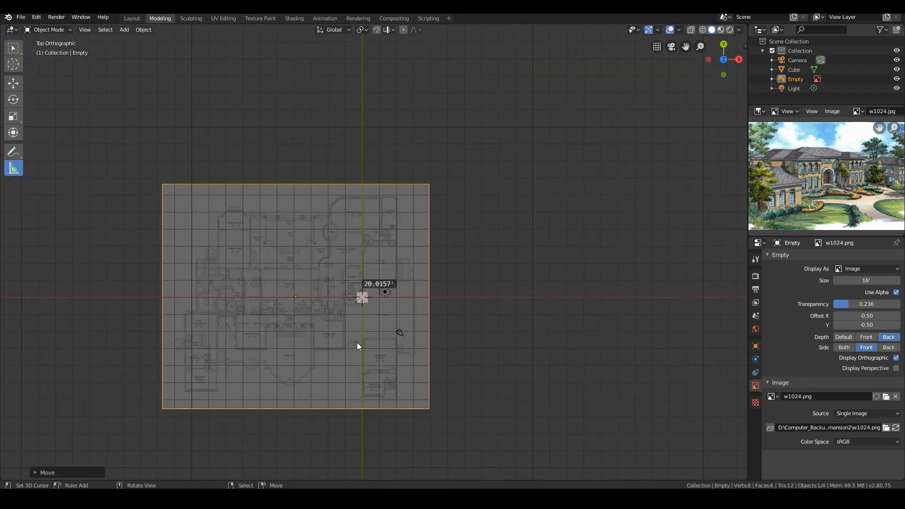
middle_click_drag(357, 342, 567, 293, "shift")
scroll(560, 330, "up", 4)
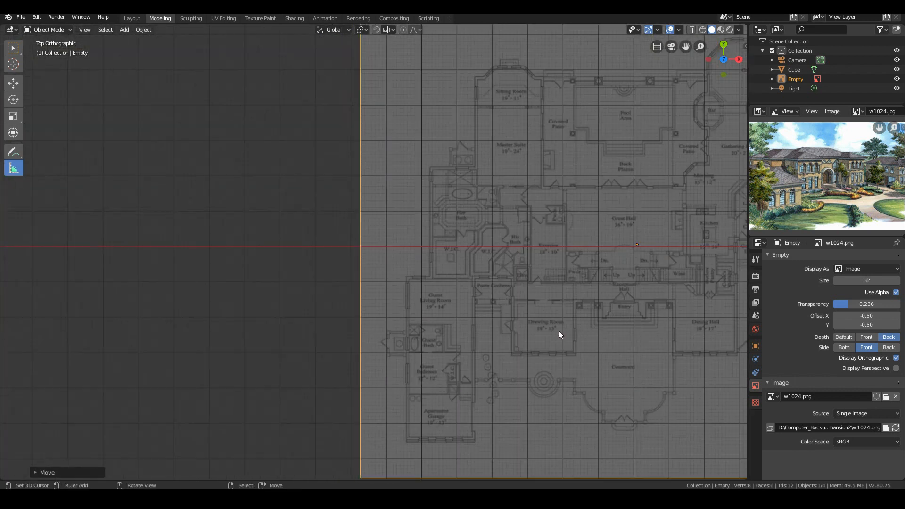
middle_click_drag(639, 272, 379, 314, "shift")
scroll(379, 314, "up", 6)
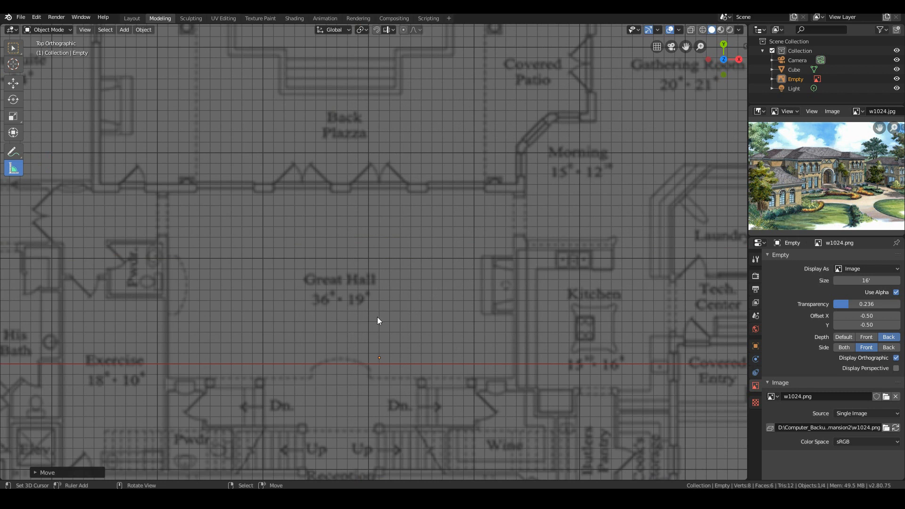
scroll(380, 315, "down", 5)
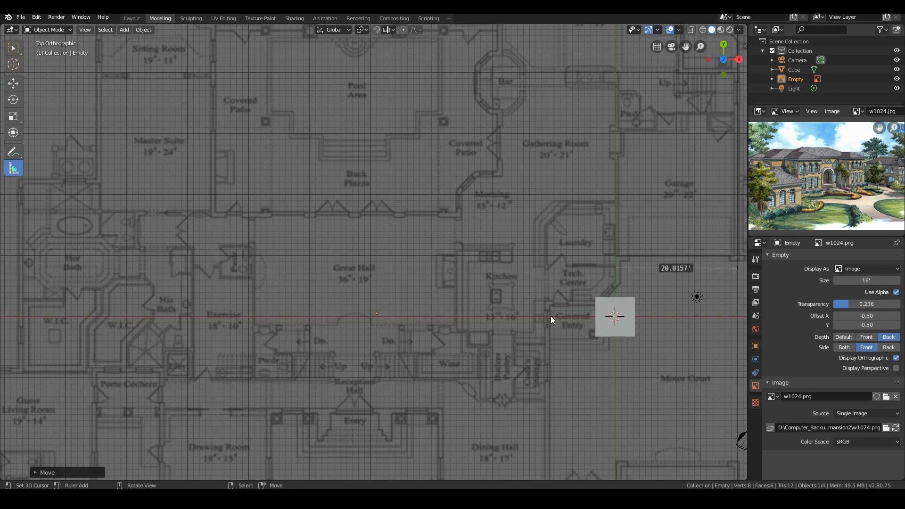
middle_click_drag(548, 342, 470, 334, "shift")
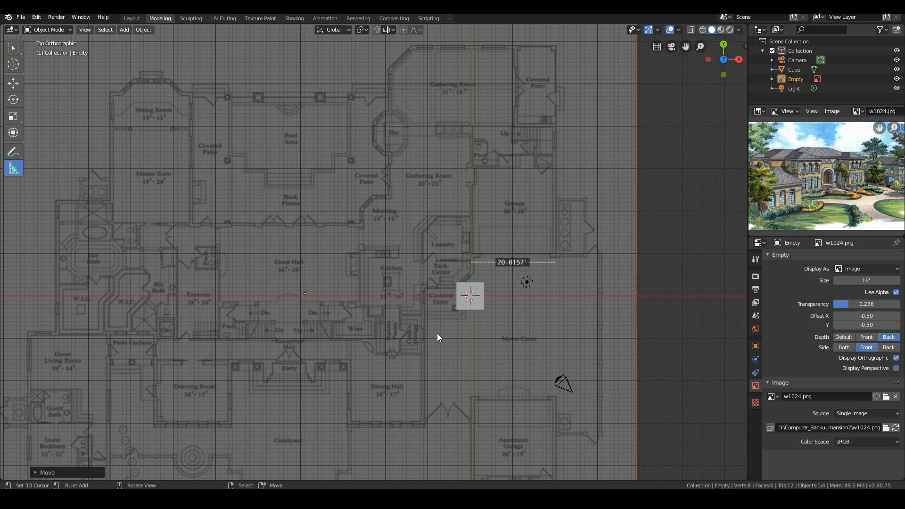
middle_click_drag(390, 348, 414, 339, "shift")
scroll(420, 339, "up", 1)
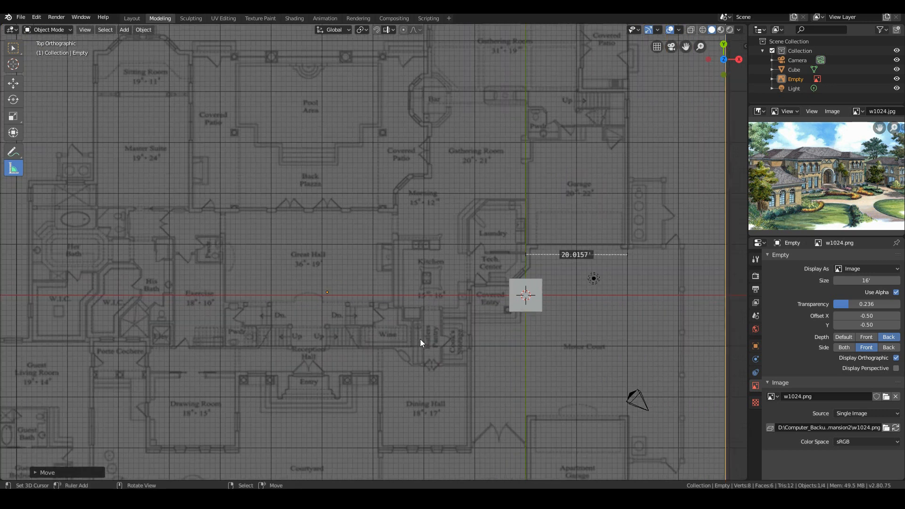
scroll(421, 339, "up", 1)
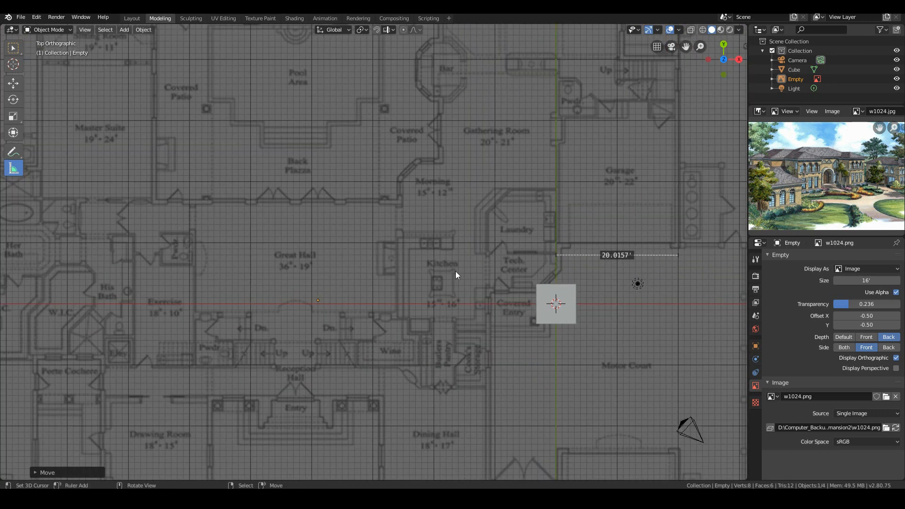
scroll(499, 270, "up", 3)
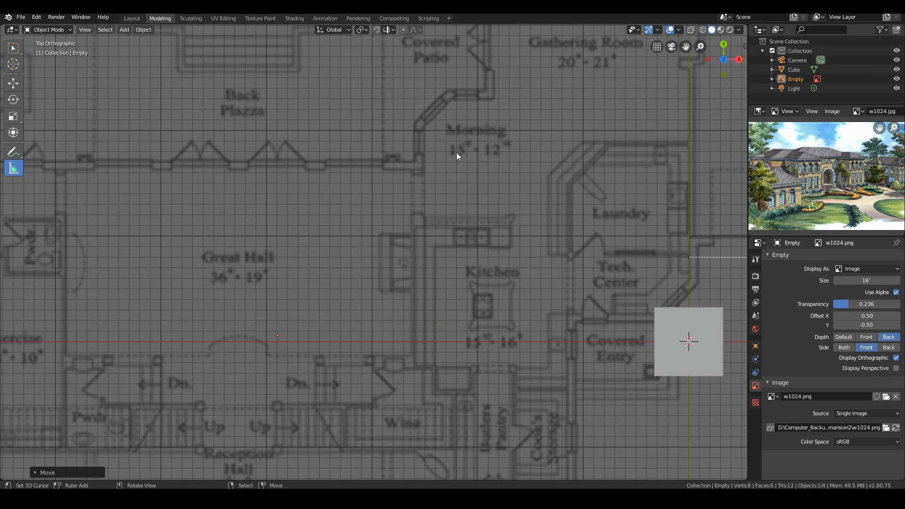
scroll(481, 209, "down", 4)
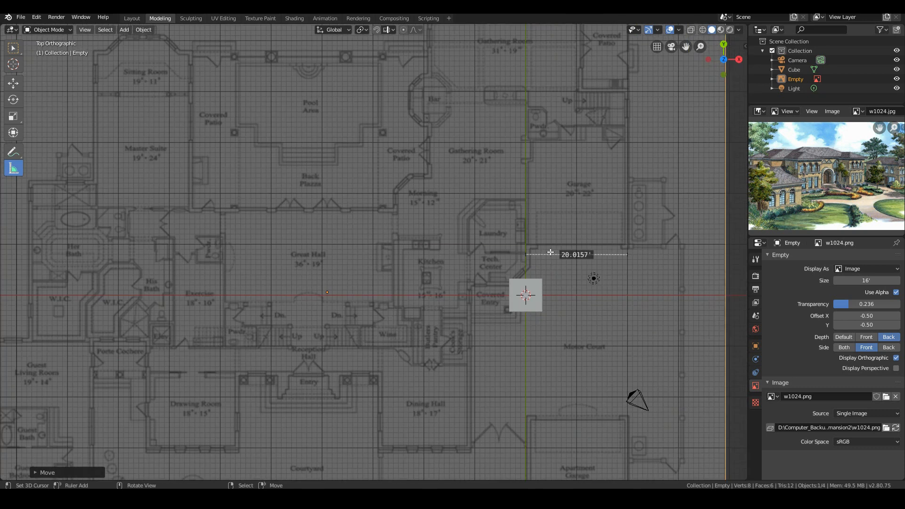
Step: Compare the garage with the ruler again and review the extent of the whole floor plan against the grid
scroll(609, 265, "up", 1)
middle_click_drag(634, 270, 619, 270, "shift")
scroll(417, 282, "down", 1)
scroll(377, 237, "down", 3)
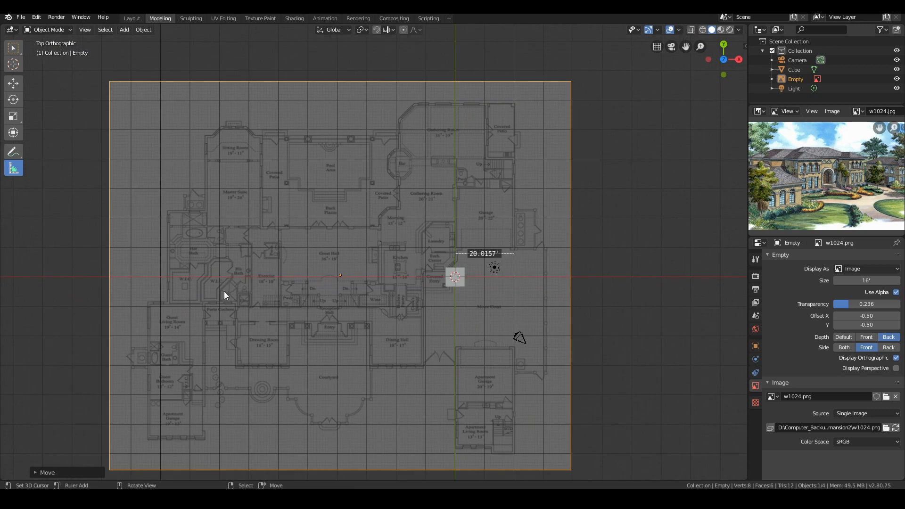
scroll(316, 285, "up", 4)
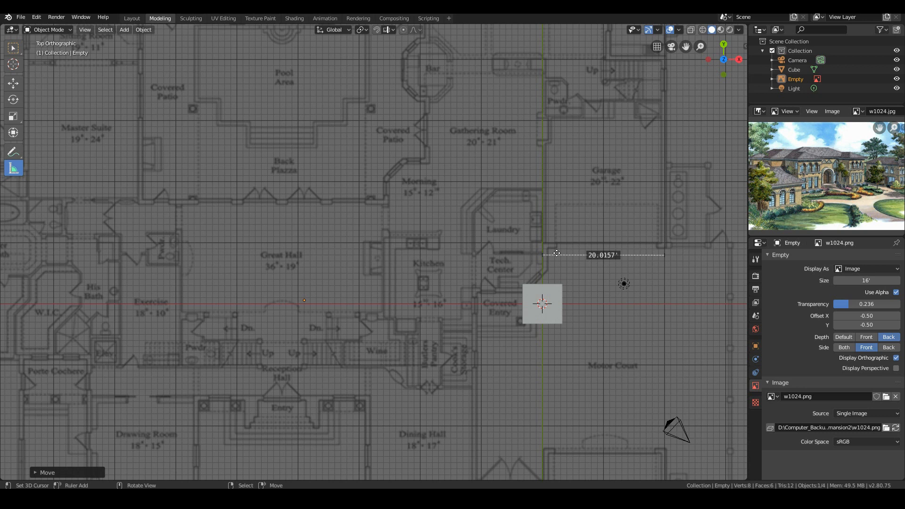
scroll(355, 315, "down", 3)
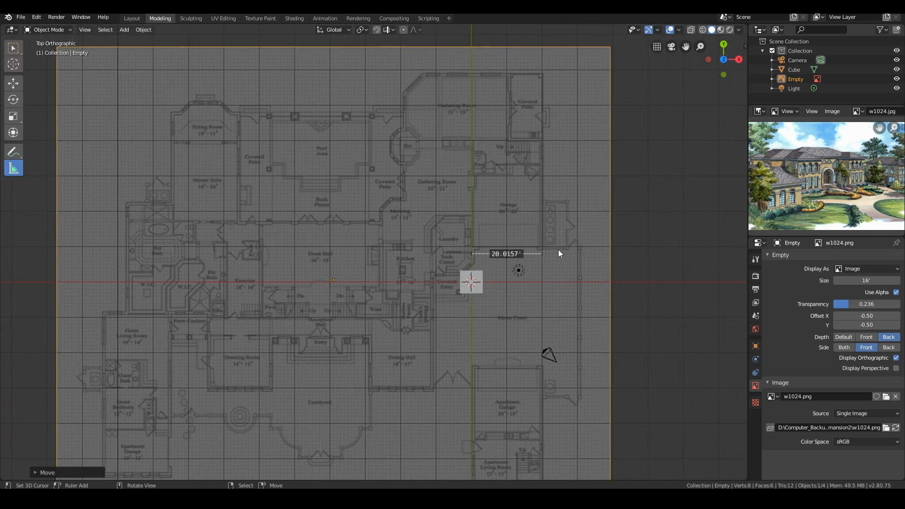
scroll(507, 288, "down", 2)
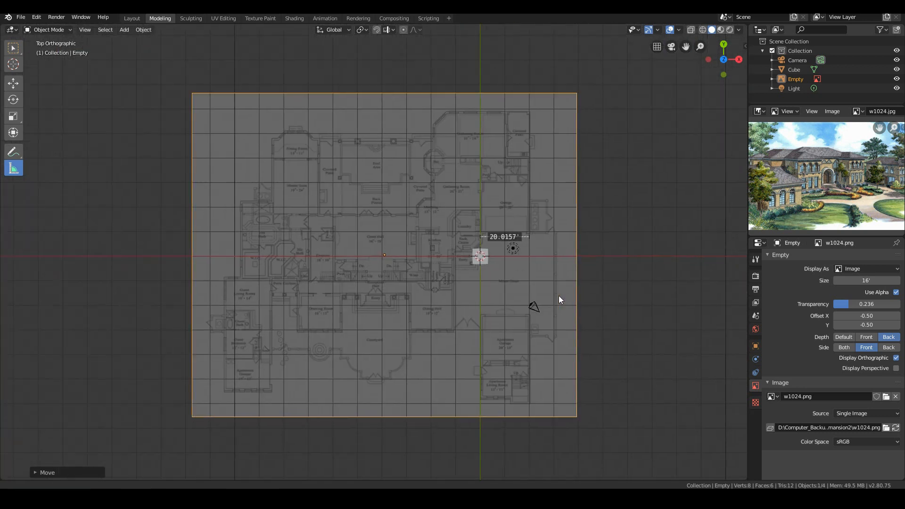
Step: Delete the default cube, light and camera, keeping only the floor plan image in the scene
scroll(547, 267, "up", 2)
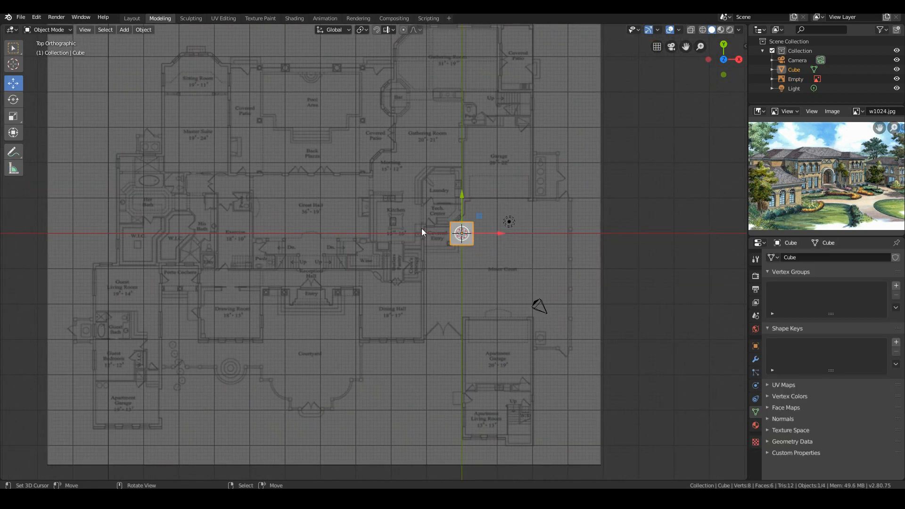
key("Delete")
left_click(509, 223)
key("x")
left_click(507, 225)
left_click(536, 310)
key("x")
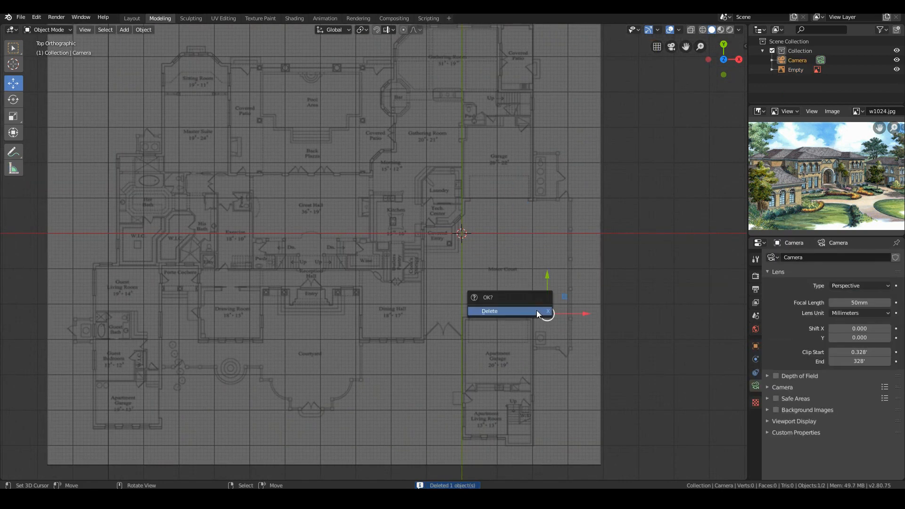
left_click(536, 311)
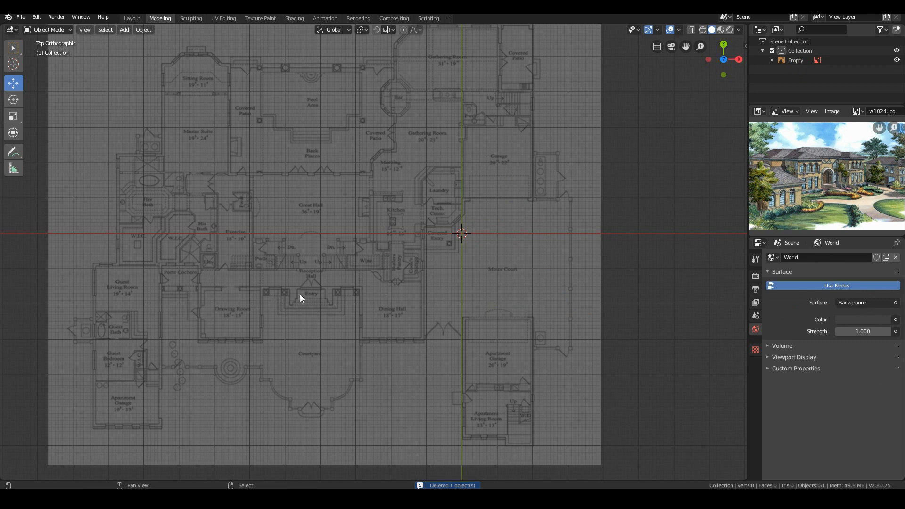
Step: Rename the floor plan's empty object as ReferenceImageTopView and save the scene file
middle_click_drag(300, 294, 320, 294, "shift")
double_click(788, 60)
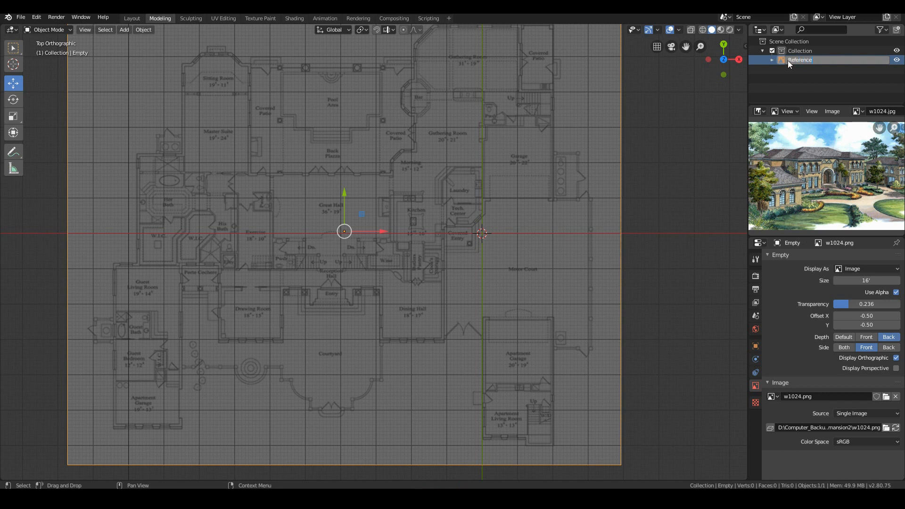
type("ImageTopView")
key("Return")
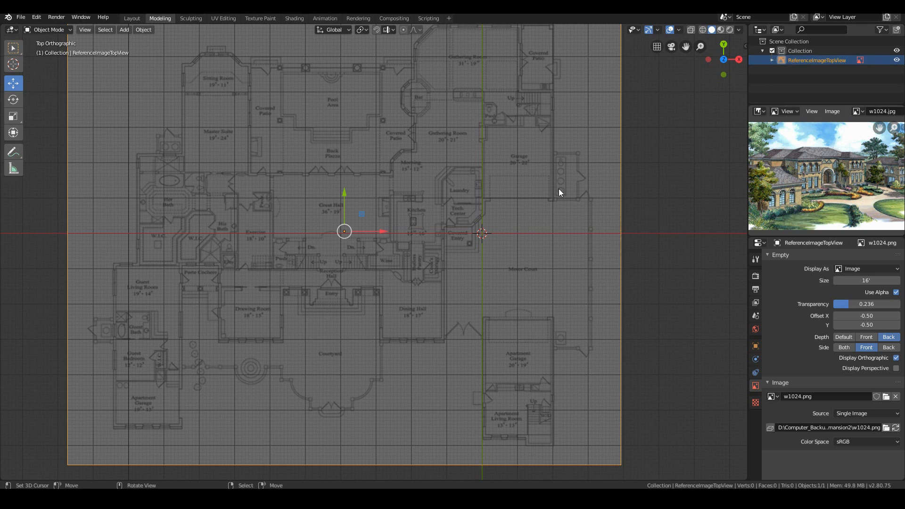
left_click(24, 17)
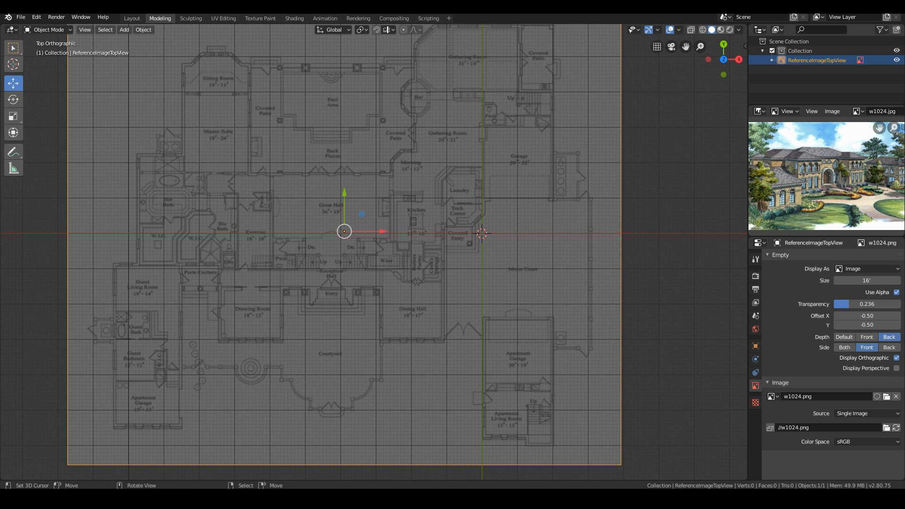
middle_click_drag(269, 313, 397, 307)
key("KP_7")
scroll(371, 300, "up", 2)
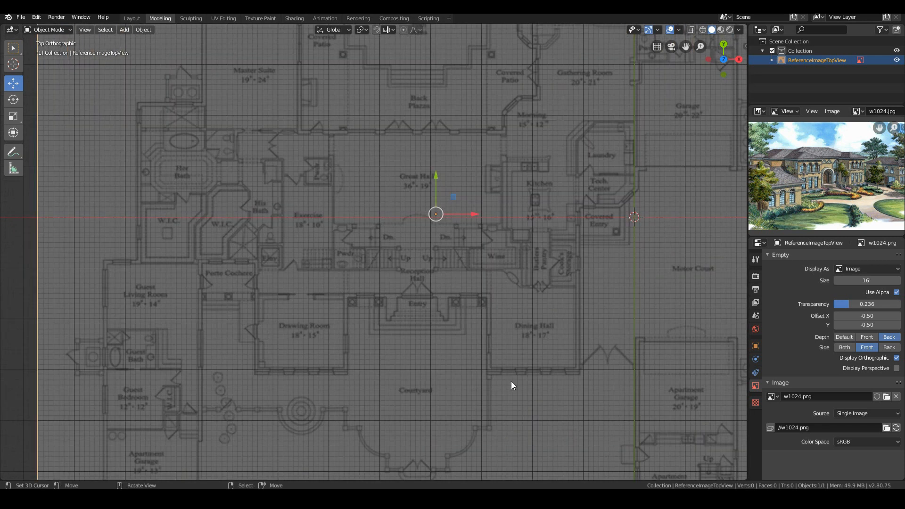
scroll(247, 277, "down", 2)
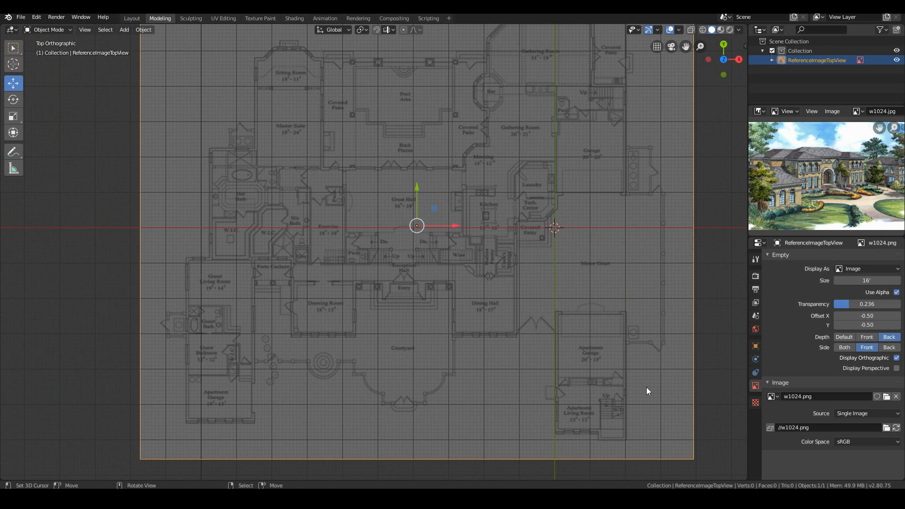
middle_click_drag(448, 208, 443, 283, "shift")
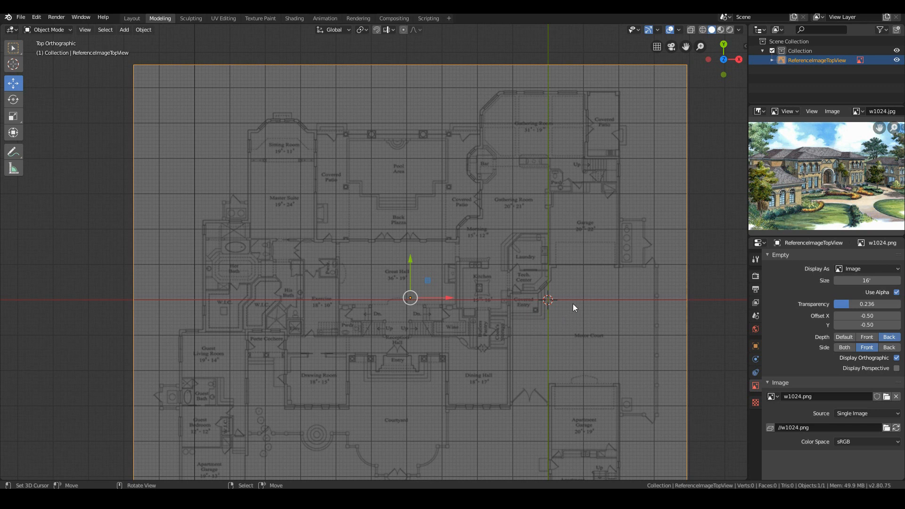
scroll(511, 276, "down", 2)
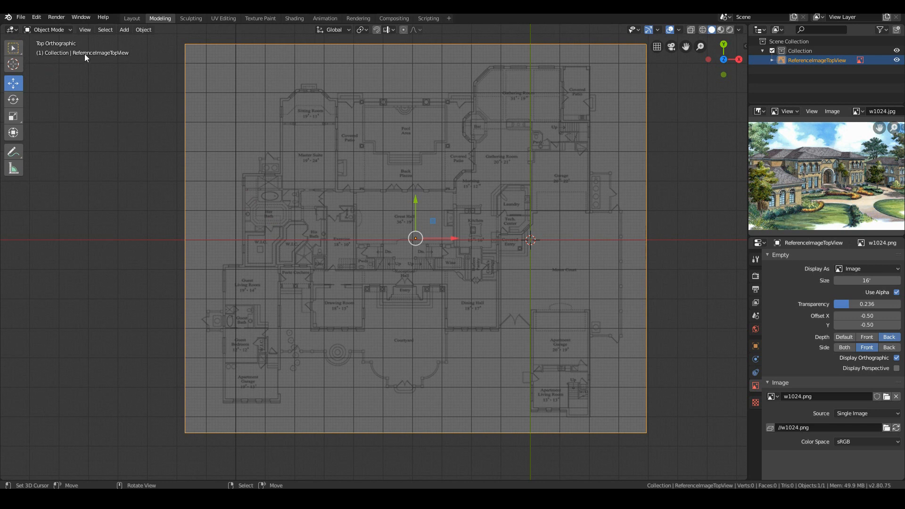
Step: Search the add-on preferences for "archi" and review the details of the Archipack add-on
left_click(31, 18)
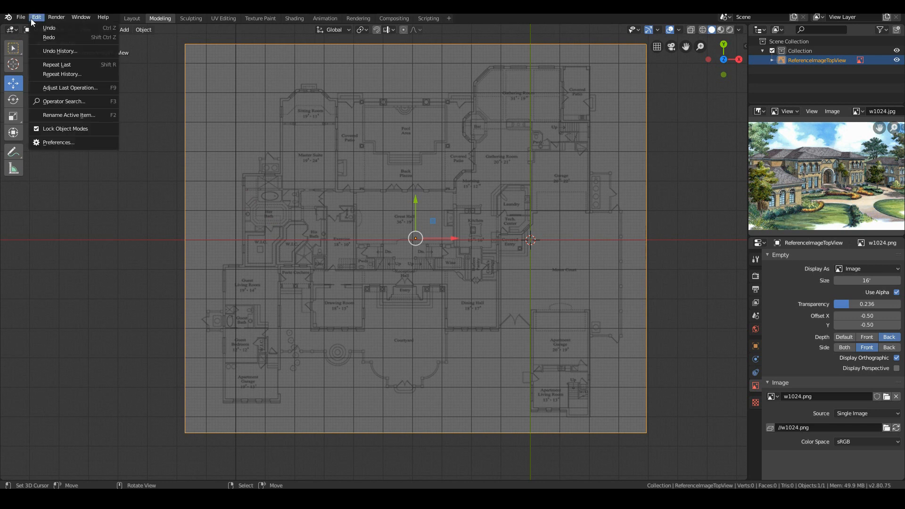
left_click(51, 141)
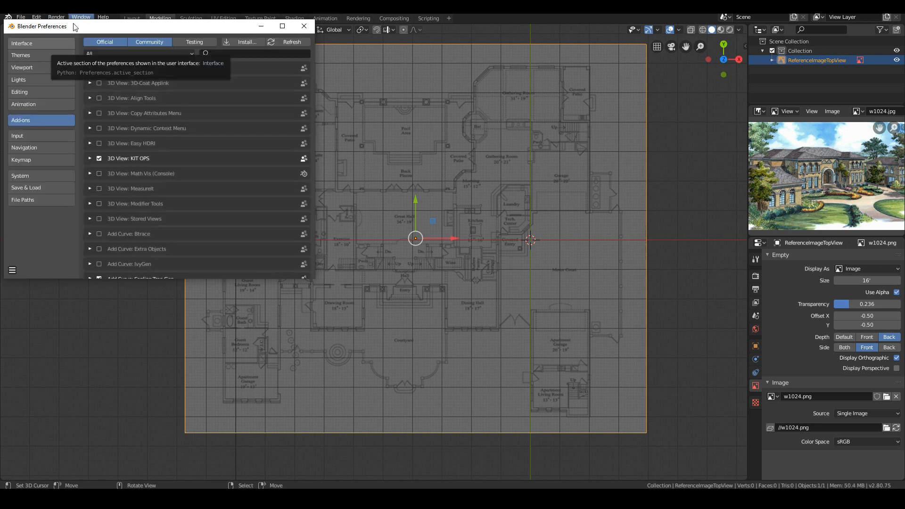
left_click_drag(64, 30, 141, 80)
left_click(316, 104)
type("archi")
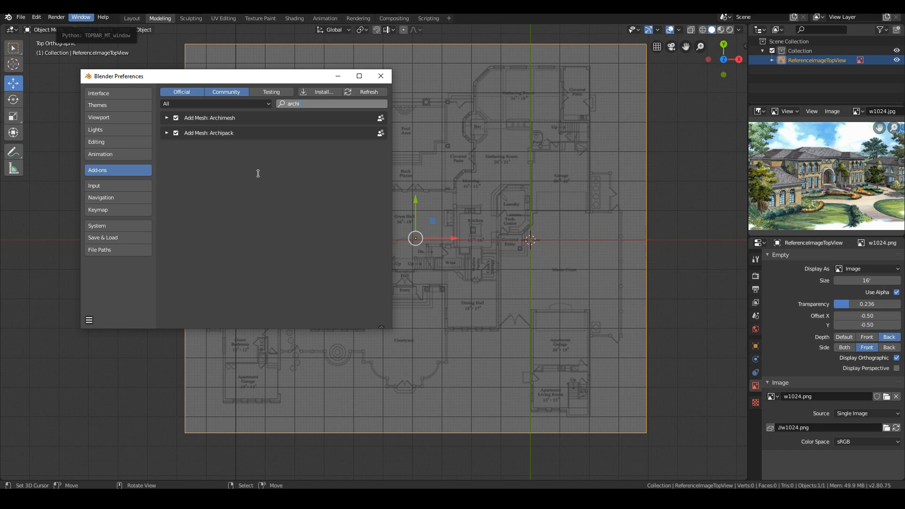
key("Return")
left_click(166, 133)
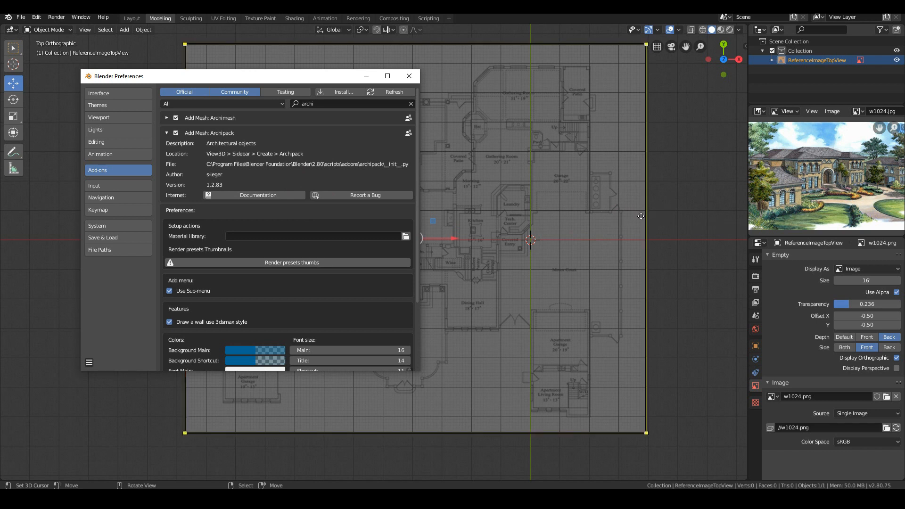
scroll(340, 252, "down", 3)
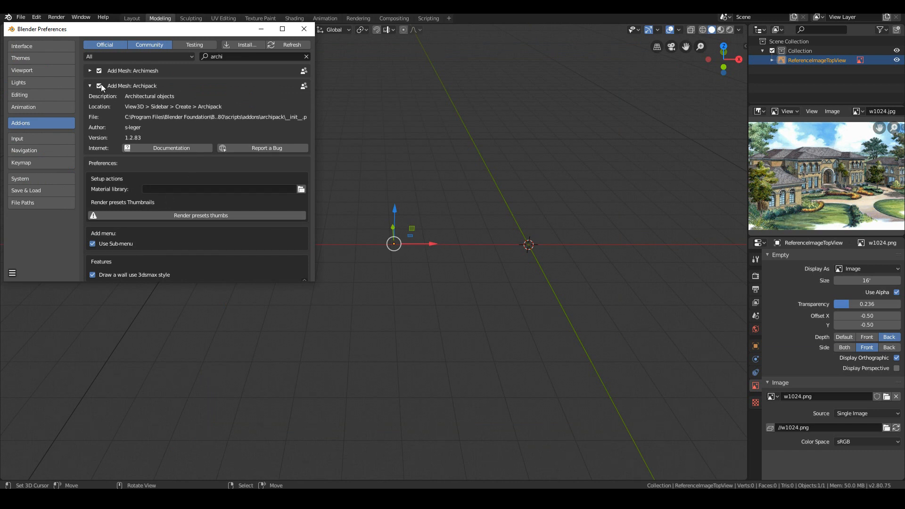
left_click(304, 28)
Step: Snap the 3D cursor to the world origin
middle_click_drag(224, 236, 289, 231)
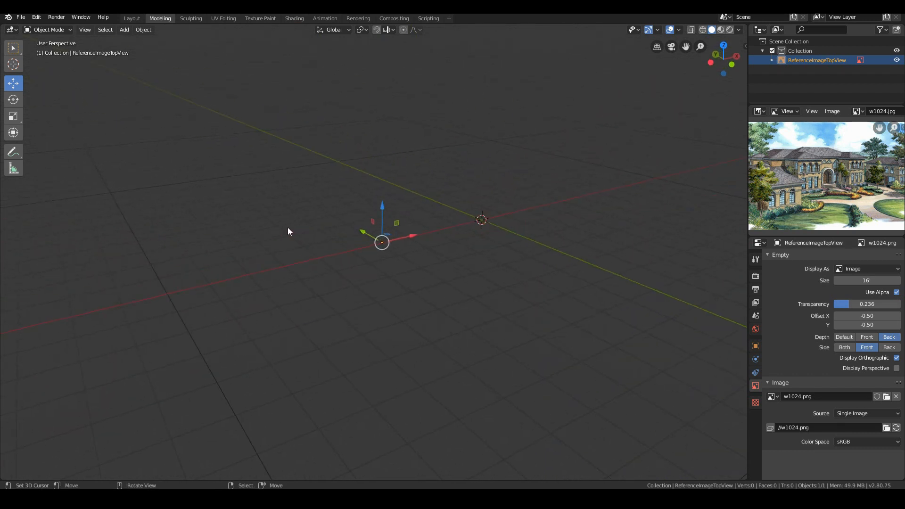
key("KP_7")
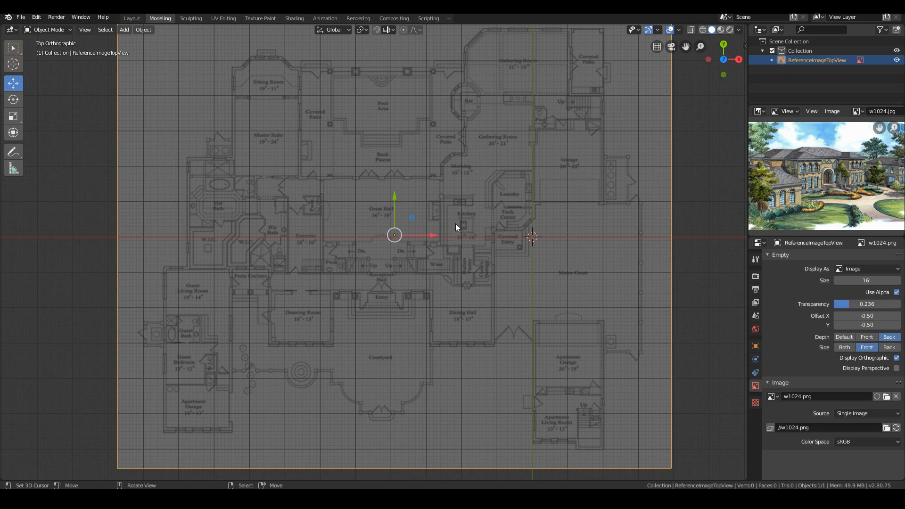
key("shift+a")
mouse_move(441, 111)
key("KP_1")
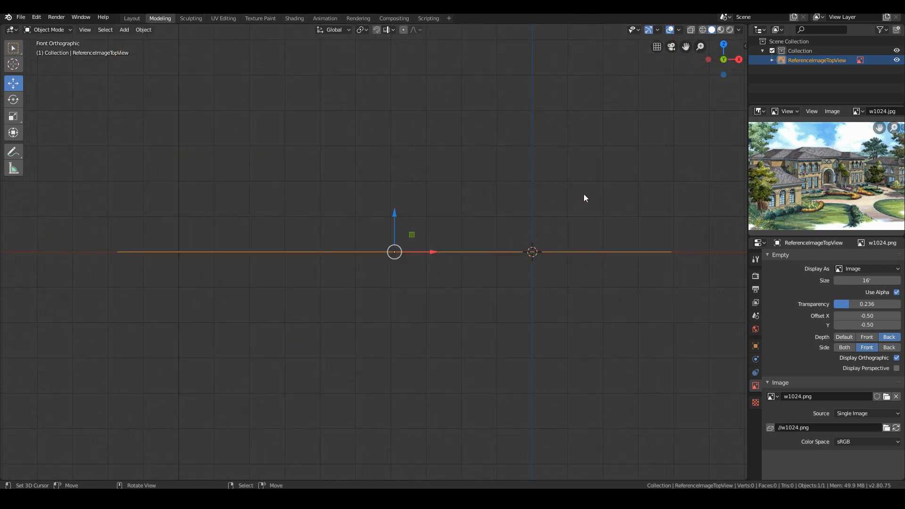
key("shift+s")
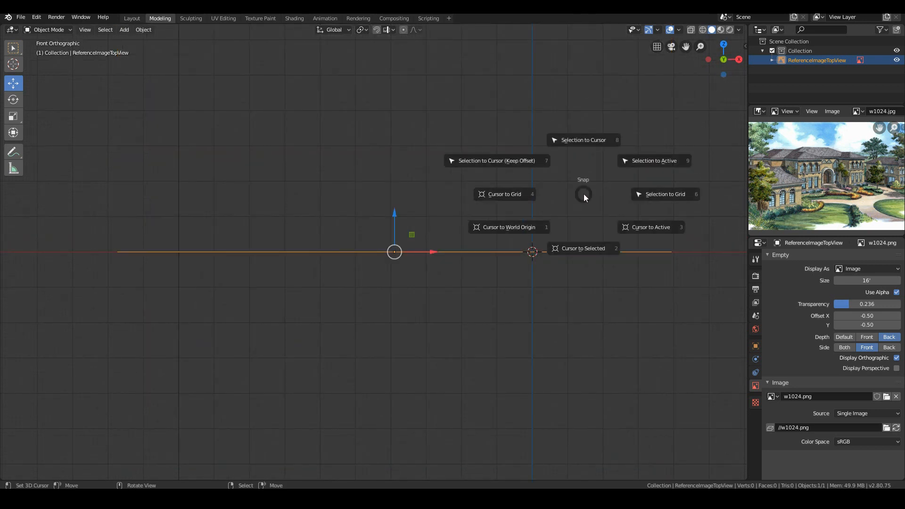
left_click(528, 223)
Step: Add an Archipack wall at the world origin and show it in front orthographic view
middle_click_drag(459, 262, 470, 287)
key("KP_1")
key("shift+a")
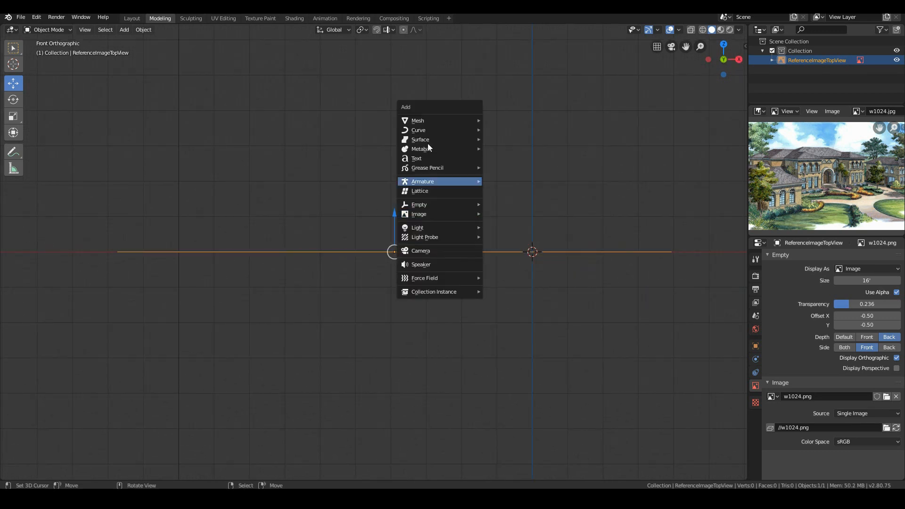
mouse_move(465, 121)
mouse_move(518, 232)
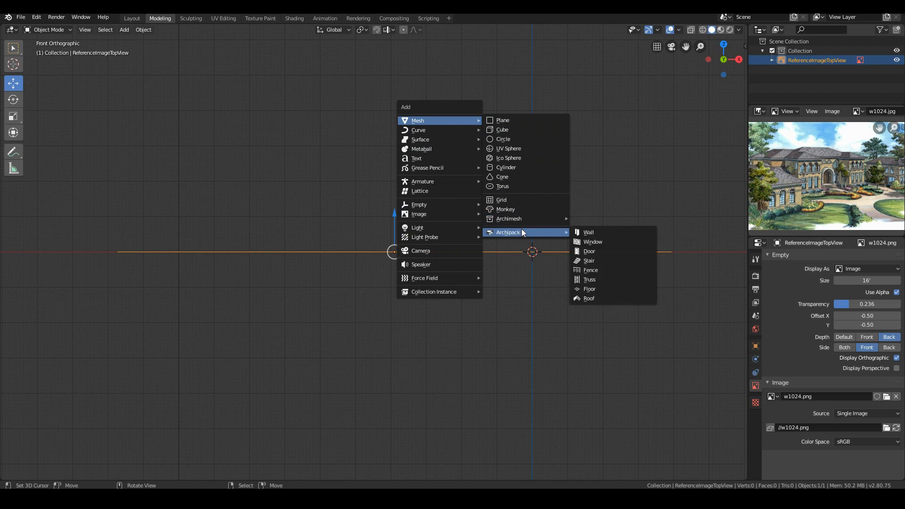
left_click(587, 232)
middle_click_drag(548, 317, 448, 321)
key("KP_1")
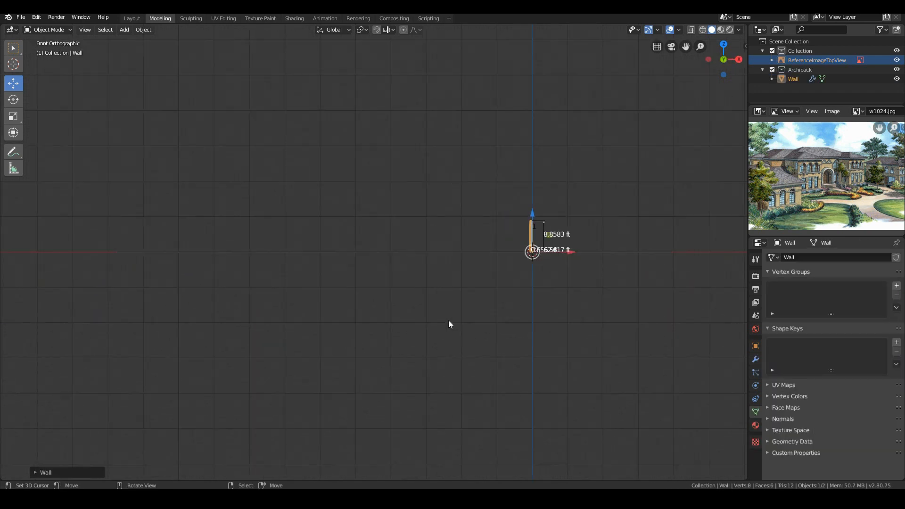
Step: Set the Archipack wall's height to 14 ft
scroll(448, 320, "up", 2)
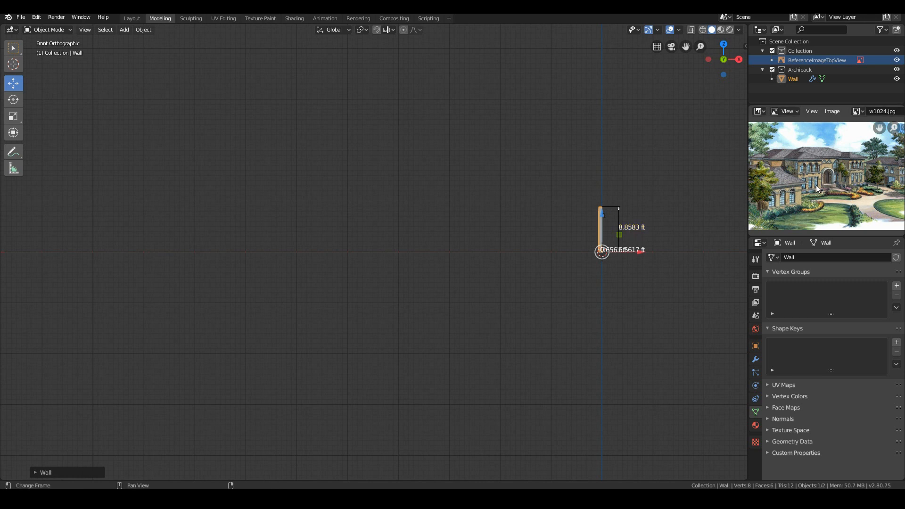
middle_click_drag(695, 201, 586, 202, "shift")
scroll(570, 189, "up", 2)
left_click(586, 217)
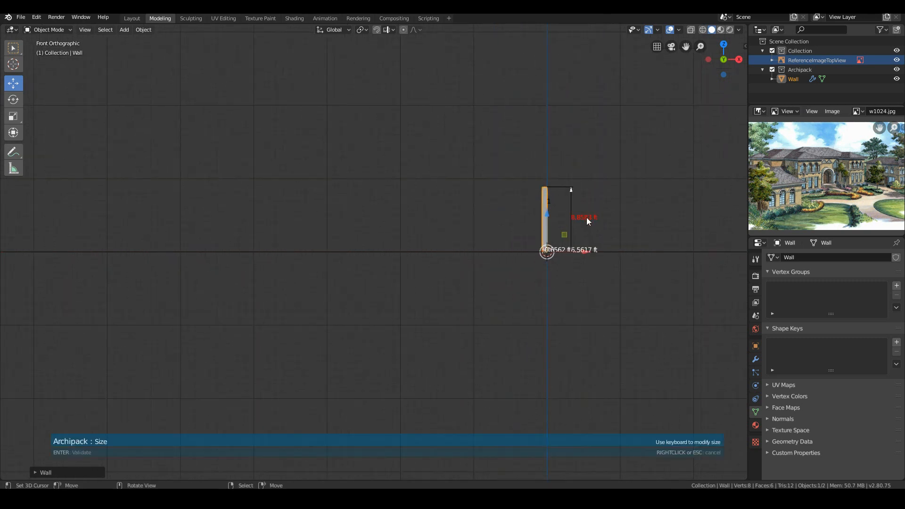
type("14")
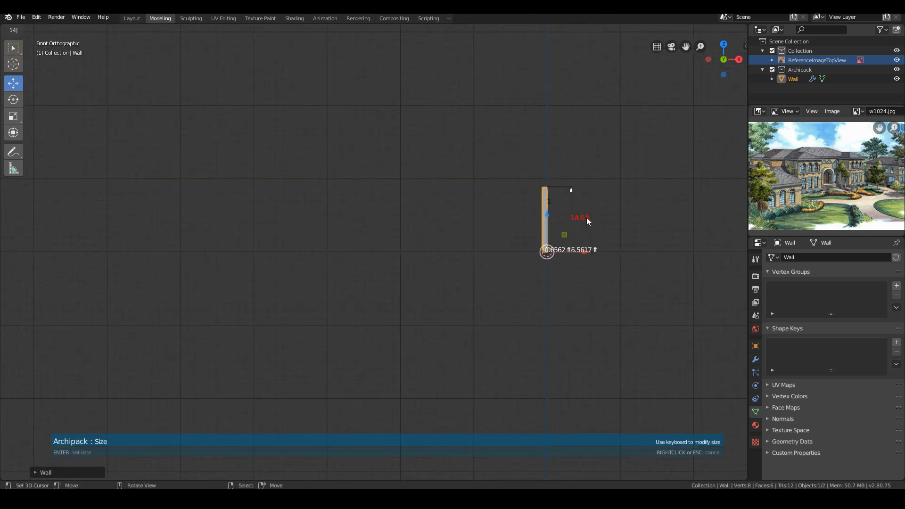
key("Return")
Step: In top view, move the wall to the Dining Hall corner beside the Entry and rotate it 90°
middle_click_drag(587, 217, 301, 248)
key("KP_7")
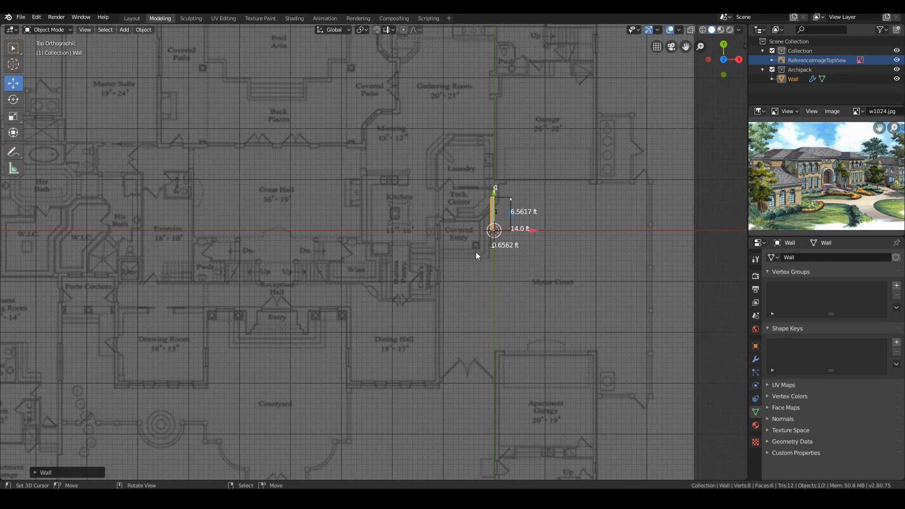
left_click_drag(506, 230, 364, 307)
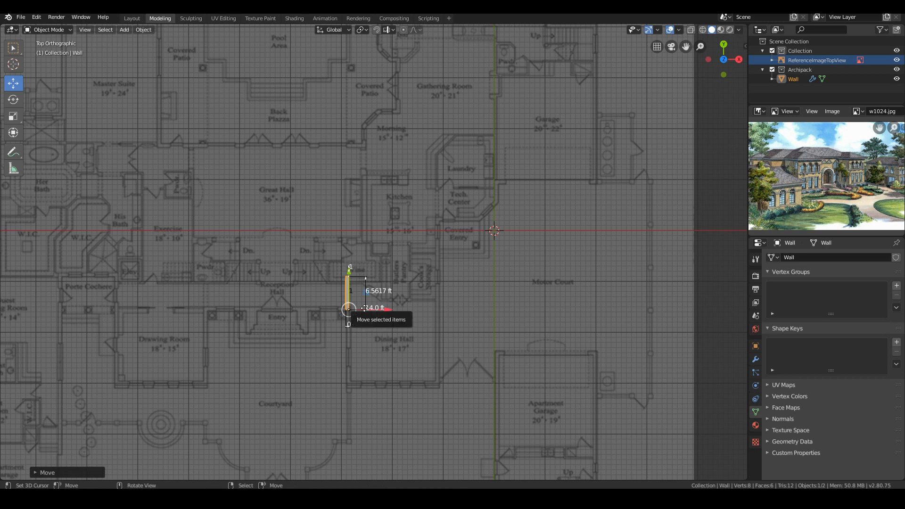
type("r90")
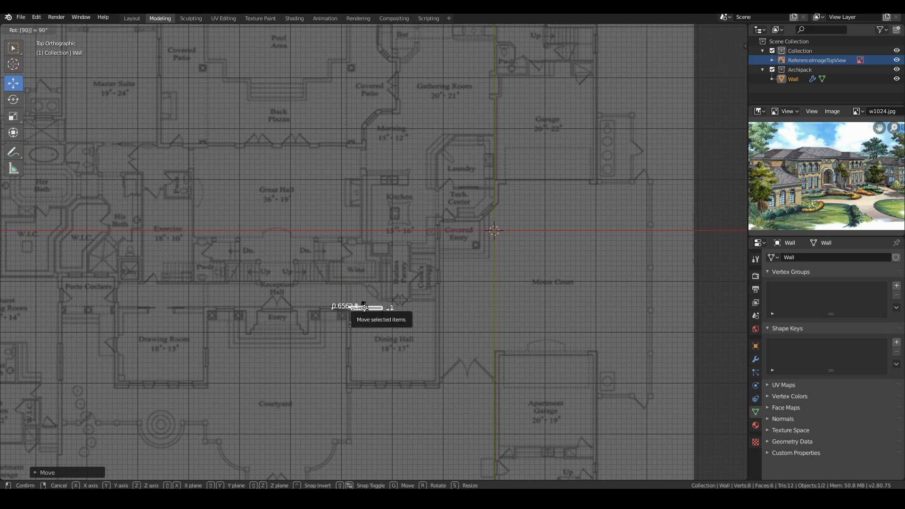
key("Return")
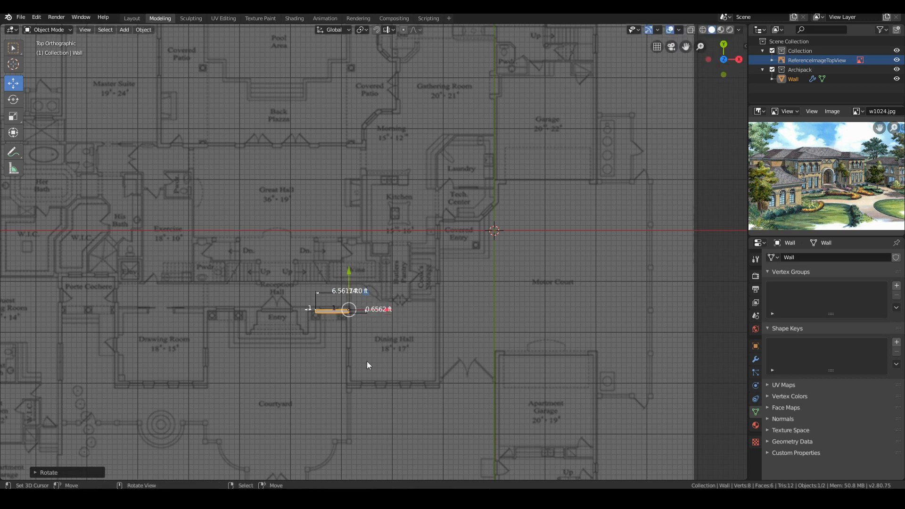
Step: Fine-position the rotated wall on the Entry's front wall line, with its end at the Dining Hall's side wall
middle_click_drag(367, 361, 408, 327, "shift")
scroll(440, 324, "up", 6)
key("g")
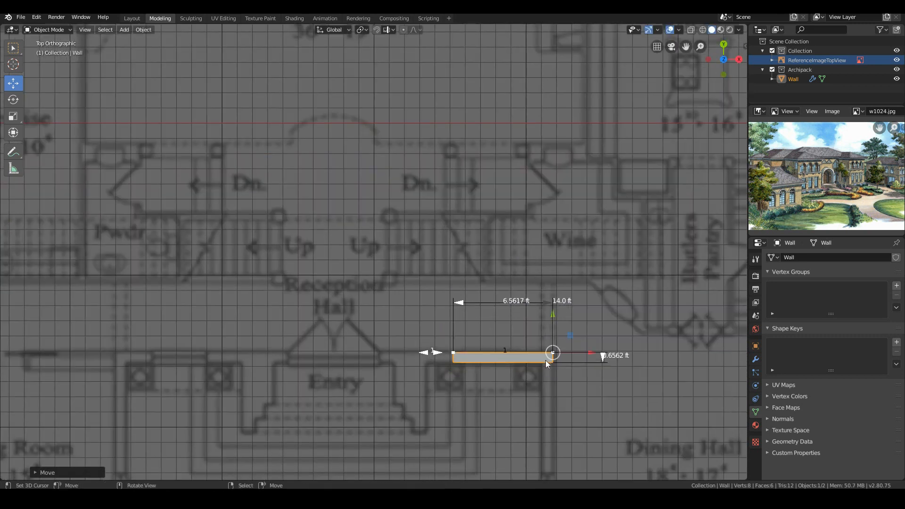
scroll(545, 361, "down", 3)
left_click(493, 352)
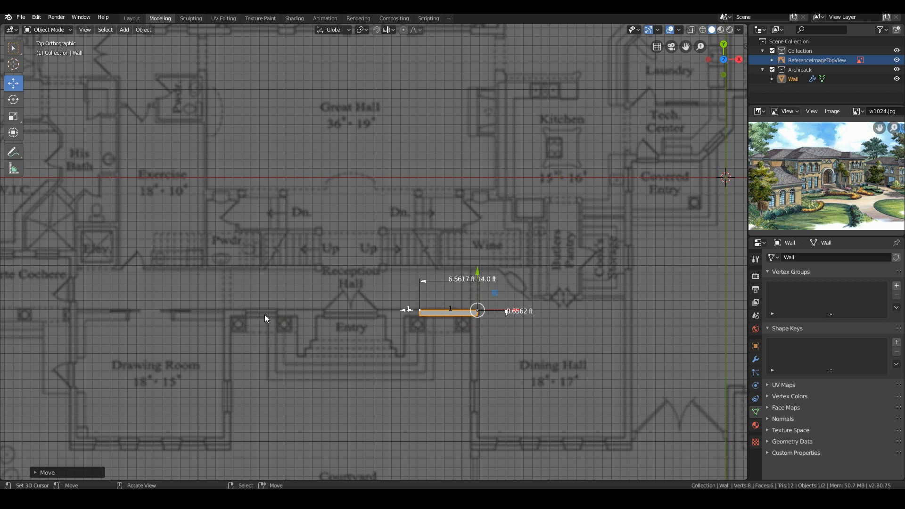
Step: Examine the floor plan around the wall, from the Porte Cochere and Drawing Room across the Entry to the Dining Hall
scroll(373, 312, "down", 2)
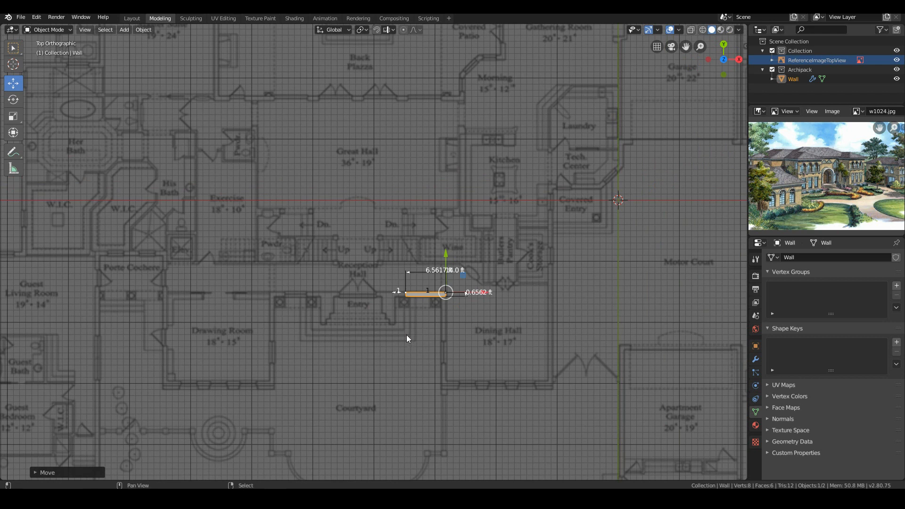
middle_click_drag(407, 334, 458, 295, "shift")
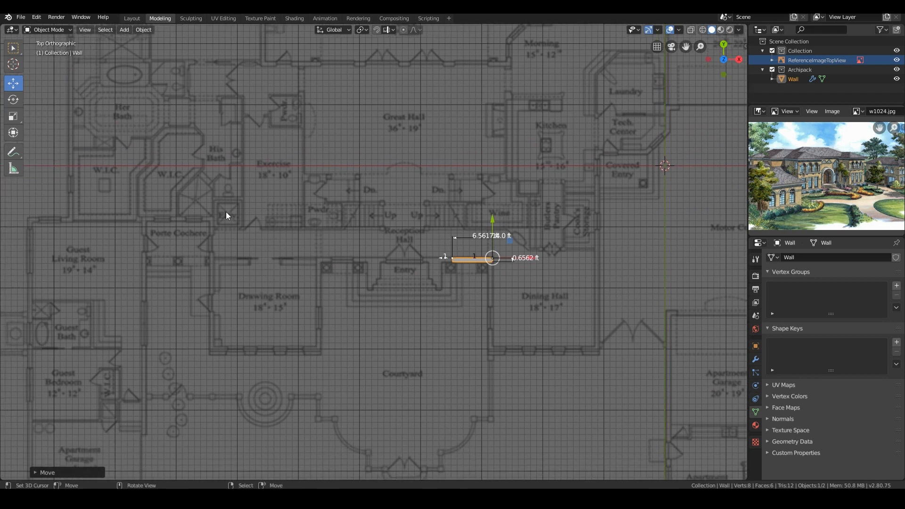
scroll(430, 290, "down", 1)
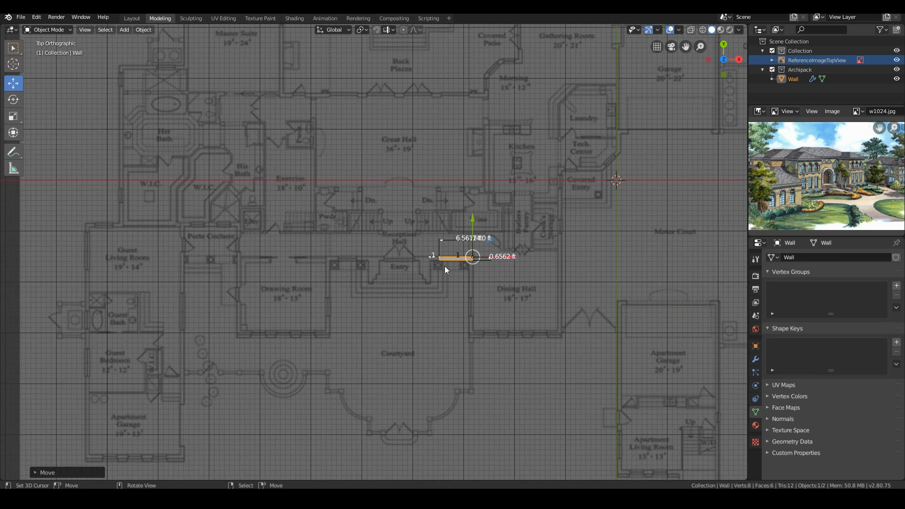
scroll(445, 266, "up", 3)
middle_click_drag(585, 304, 458, 300, "shift")
scroll(458, 301, "up", 4)
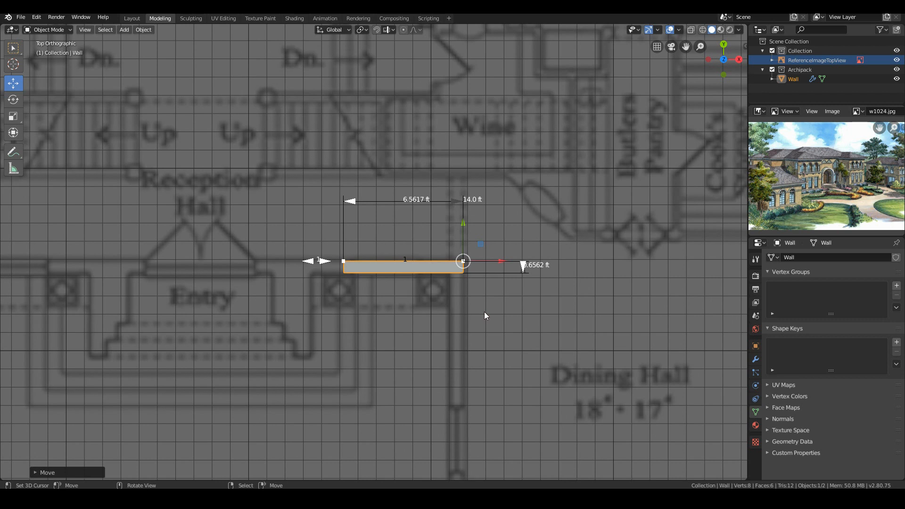
scroll(485, 314, "down", 3)
scroll(442, 315, "down", 2)
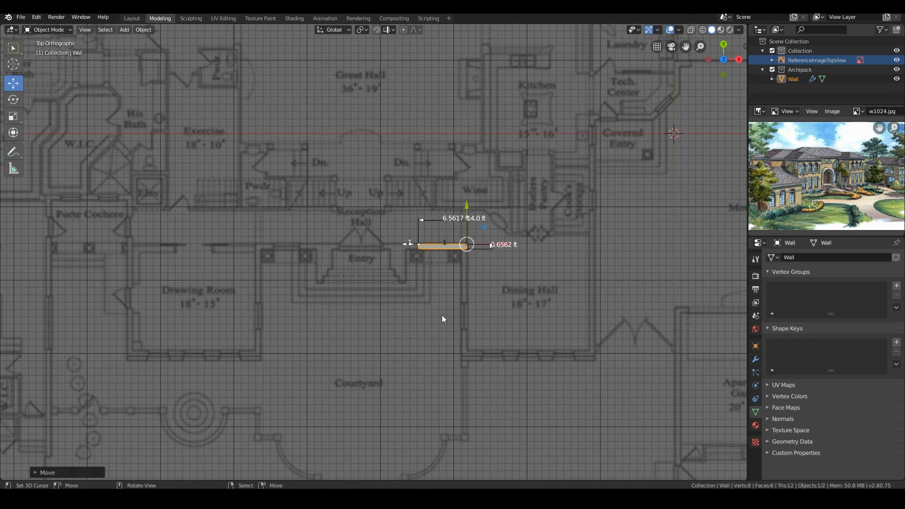
scroll(399, 320, "up", 1)
scroll(439, 325, "up", 1)
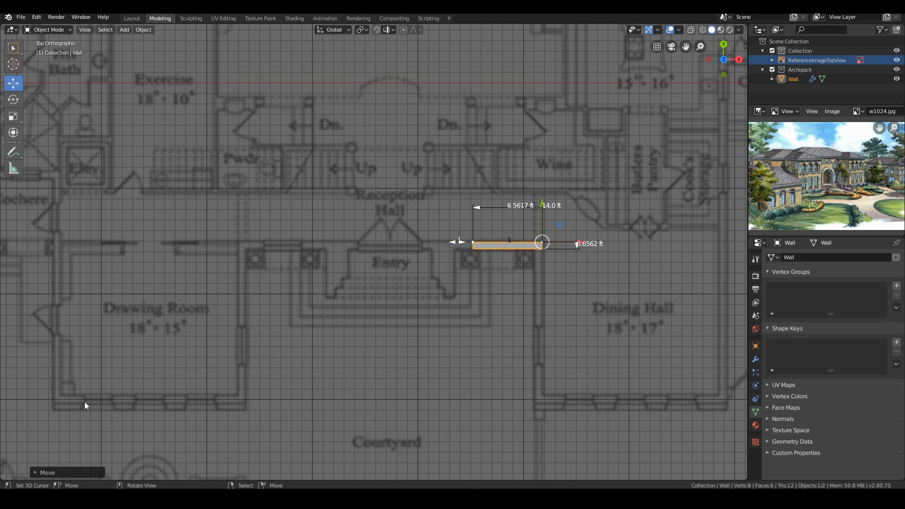
scroll(52, 238, "down", 2)
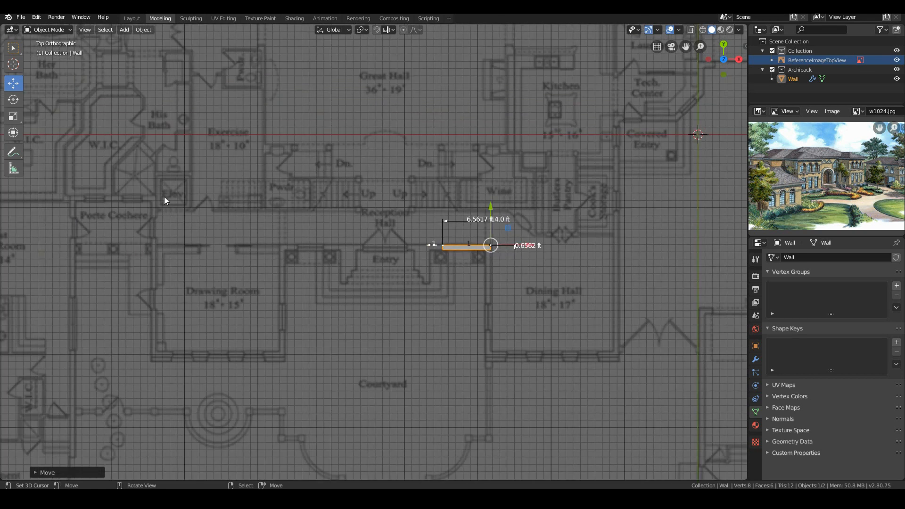
scroll(445, 270, "down", 1)
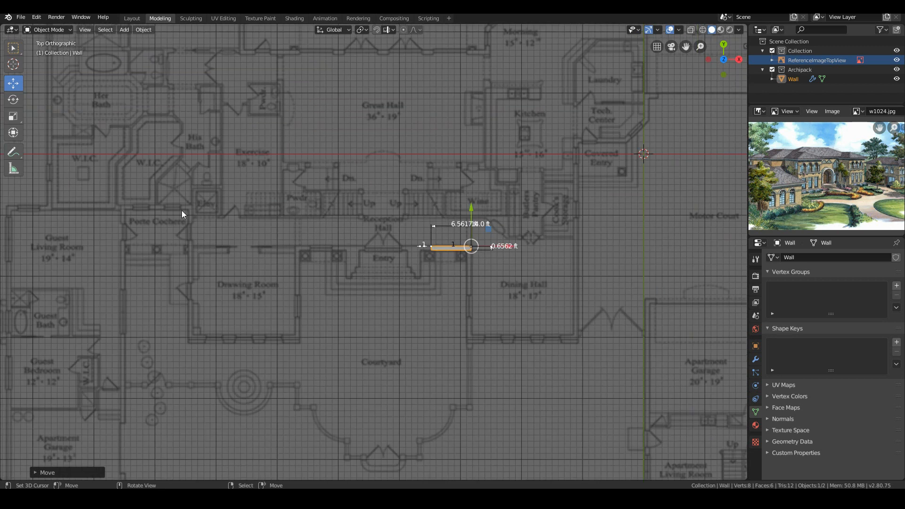
Step: Stretch the wall across the Entry to the Drawing Room's side wall, to a length of about 28.7 ft
scroll(468, 275, "up", 6)
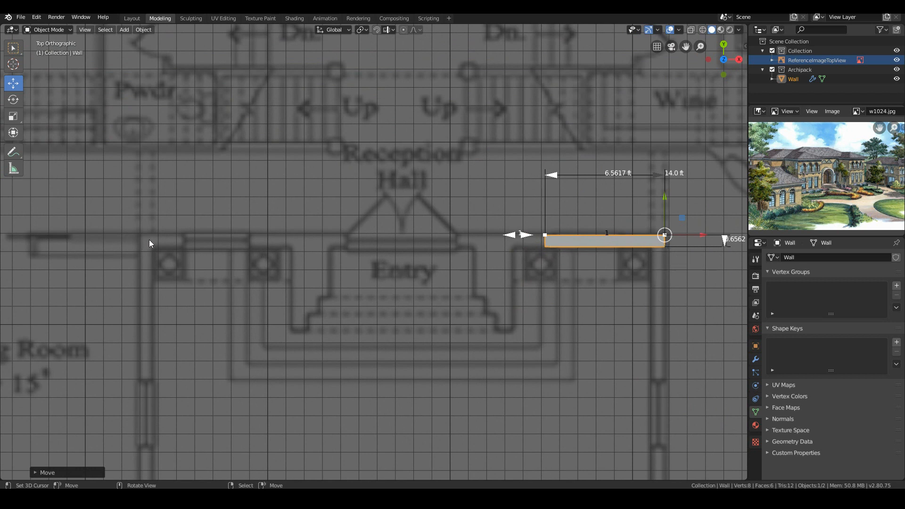
scroll(149, 240, "down", 1)
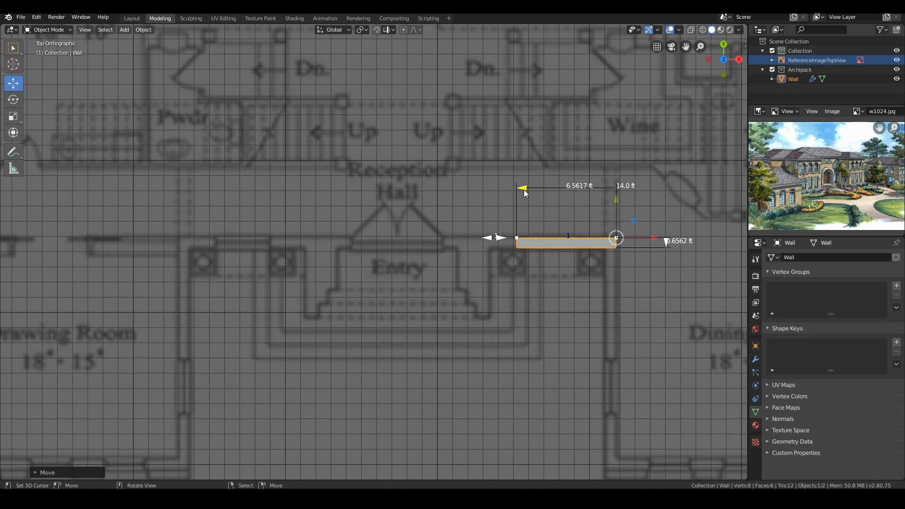
left_click_drag(524, 189, 179, 209)
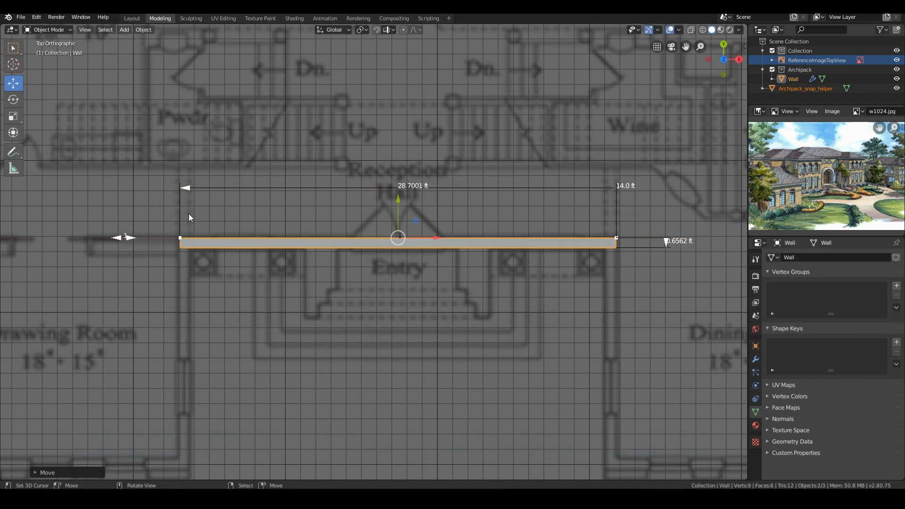
Step: Display the Archipack parameters of the selected entry wall
scroll(409, 378, "down", 5)
middle_click_drag(448, 301, 423, 233)
key("KP_7")
middle_click_drag(472, 288, 618, 259, "shift")
scroll(481, 238, "up", 1)
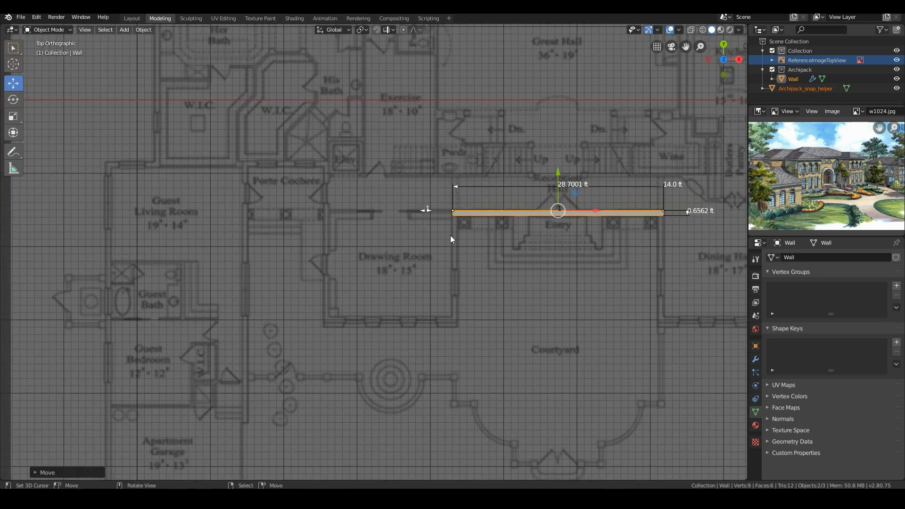
left_click(748, 44)
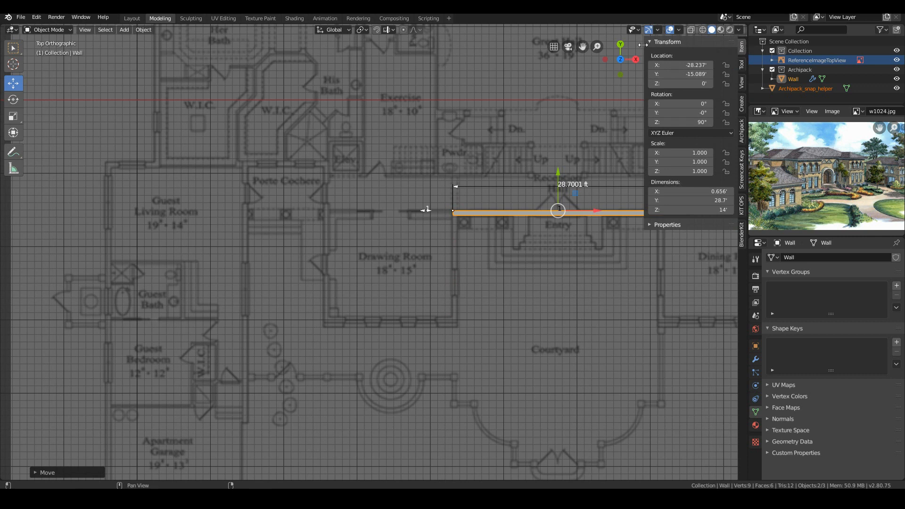
left_click_drag(699, 41, 745, 46)
left_click(745, 48)
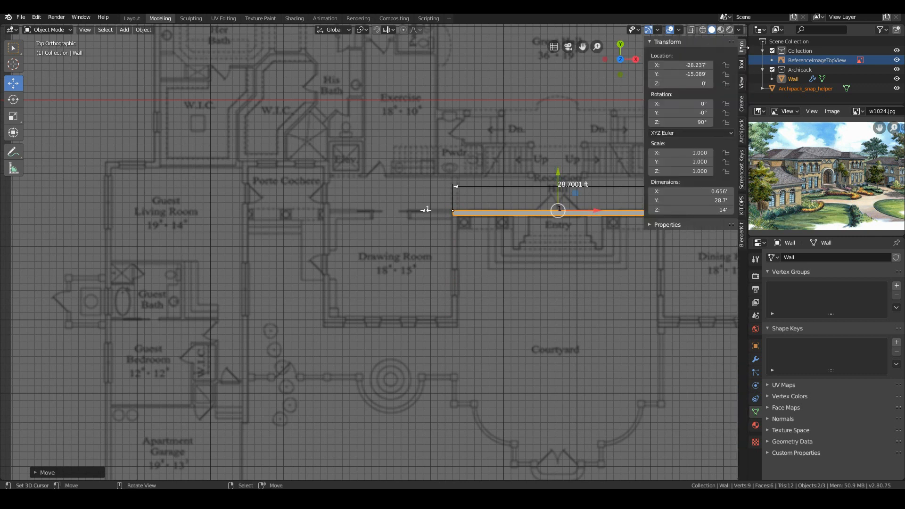
key("n")
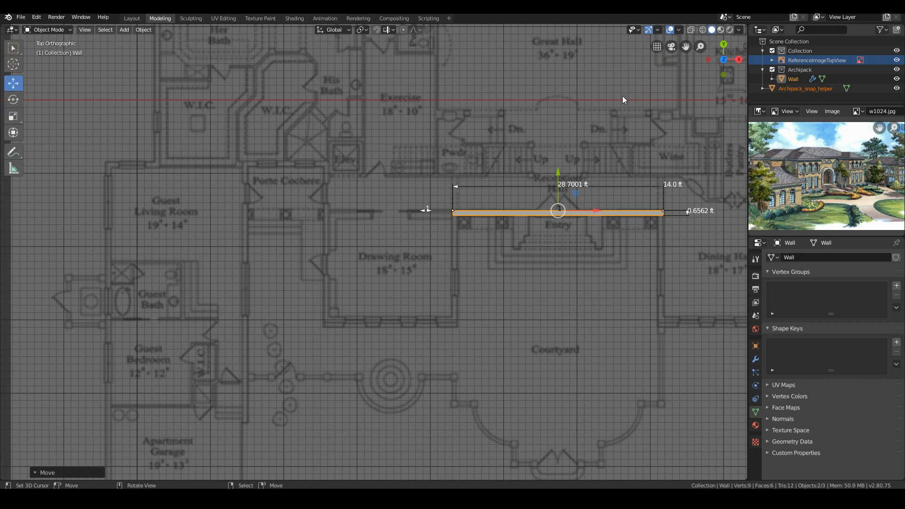
key("n")
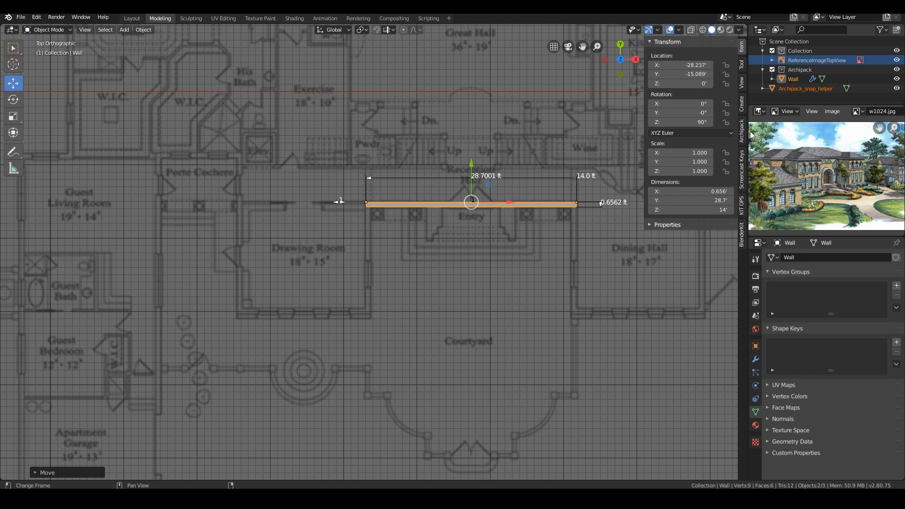
left_click(743, 132)
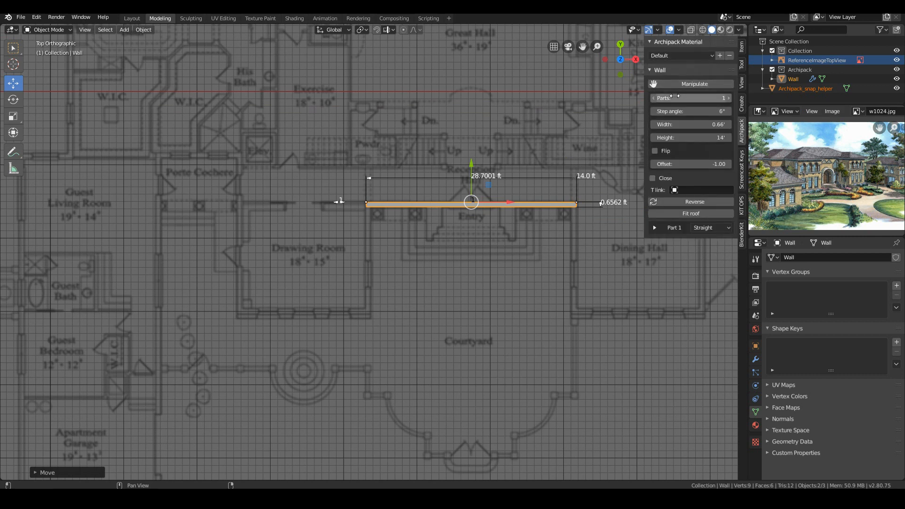
Step: Add a second wall part and stretch it along the Drawing Room's courtyard-side wall to about 15.6 ft
left_click(729, 96)
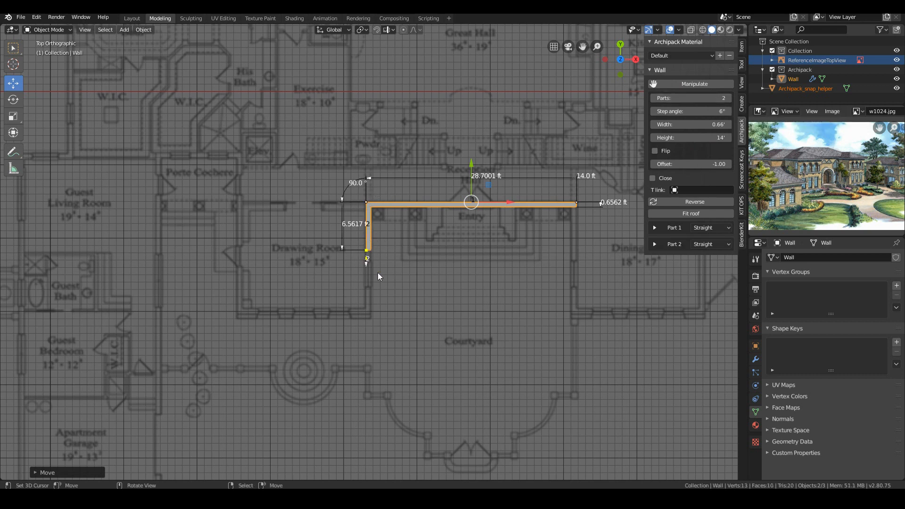
scroll(378, 273, "up", 2)
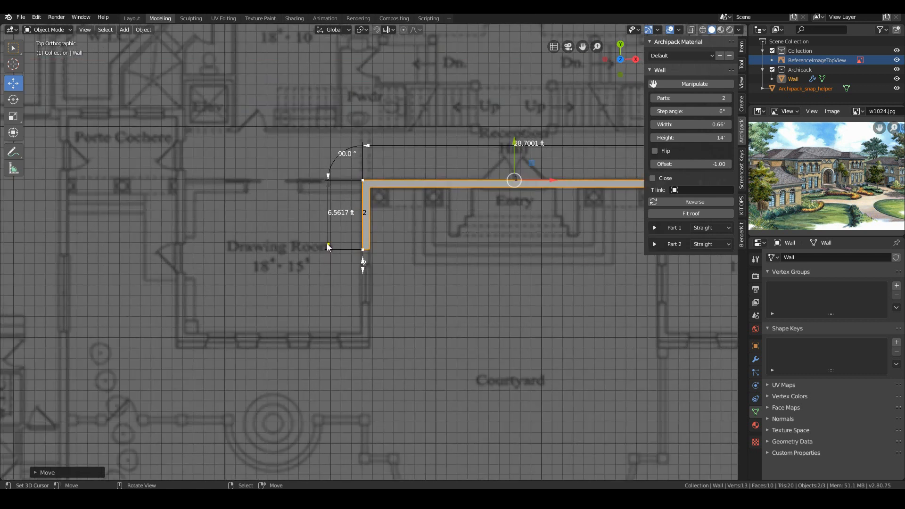
left_click_drag(329, 245, 329, 338)
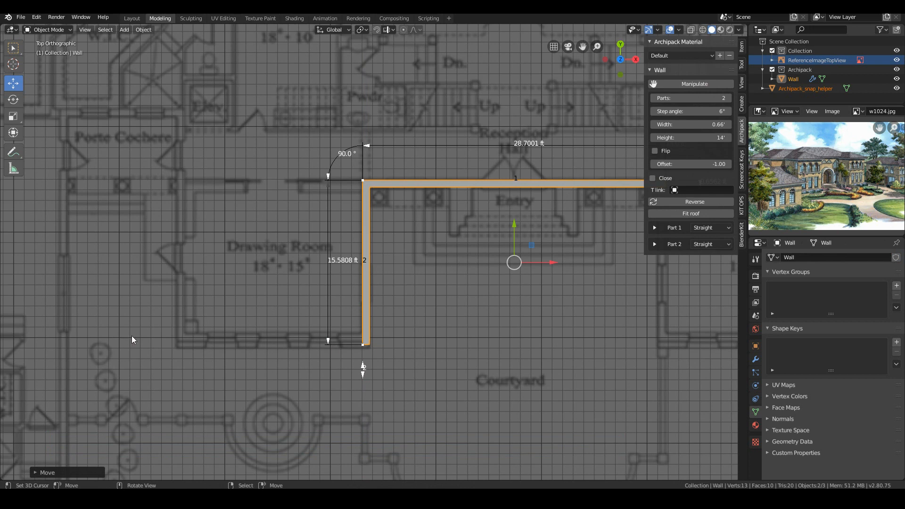
Step: Add a third wall part at the Drawing Room's front corner and set its angle to -90°
scroll(475, 329, "down", 2)
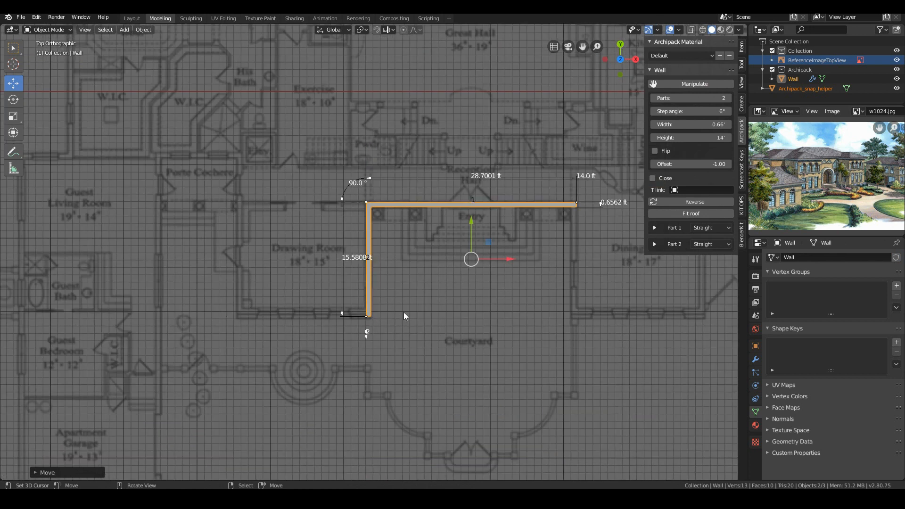
left_click(730, 98)
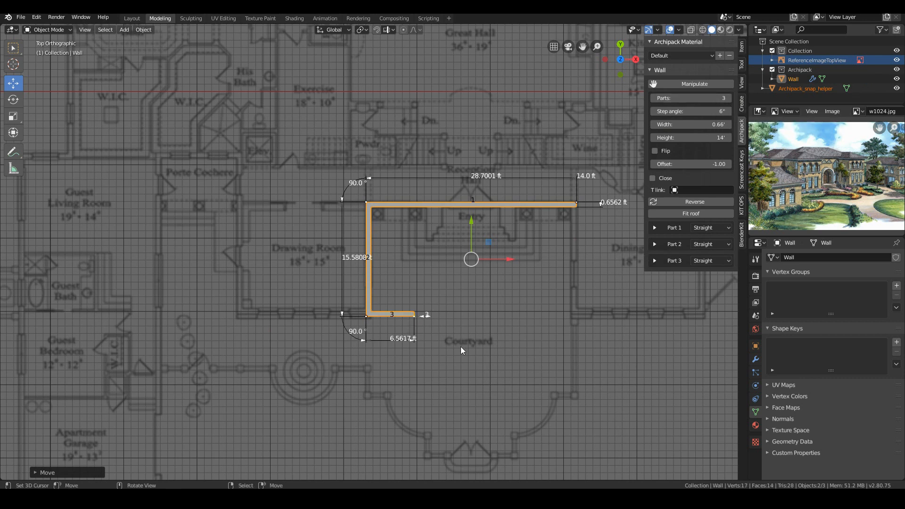
scroll(462, 349, "up", 3)
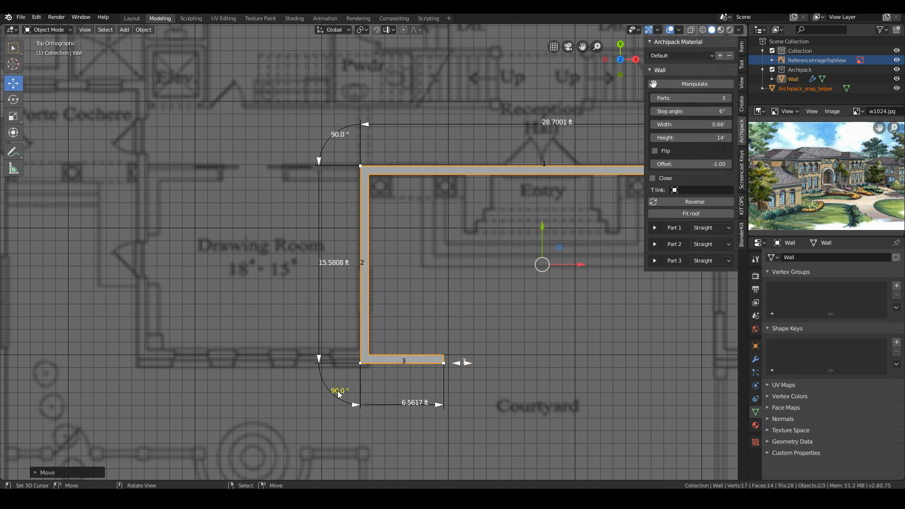
scroll(362, 382, "down", 1)
mouse_move(358, 380)
left_mouse_down()
mouse_move(424, 402)
mouse_move(374, 427)
mouse_move(336, 262)
mouse_move(307, 283)
mouse_move(325, 372)
mouse_move(361, 383)
mouse_move(353, 383)
left_mouse_up()
left_click(342, 364)
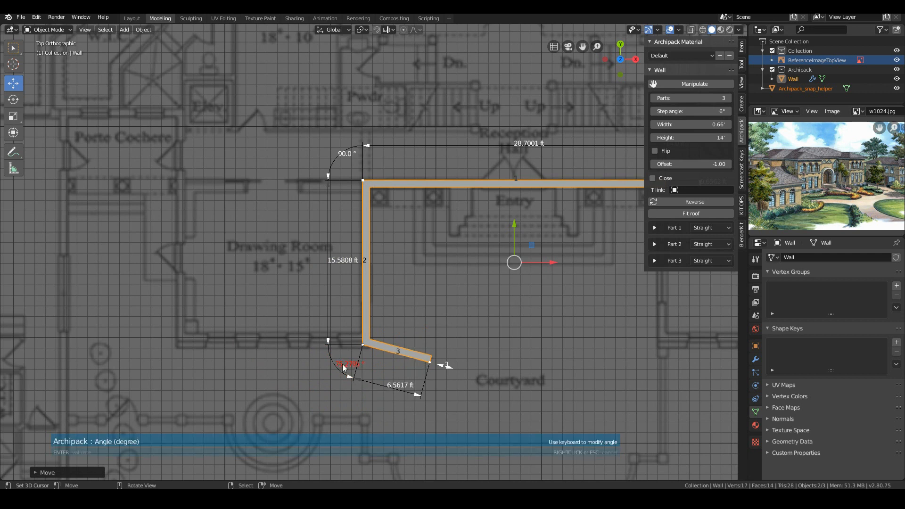
type("9")
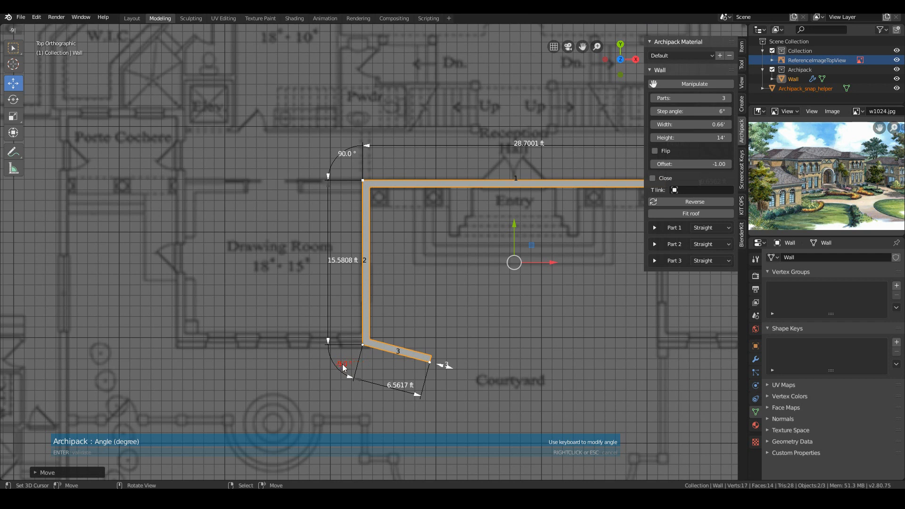
type("0-")
key("Return")
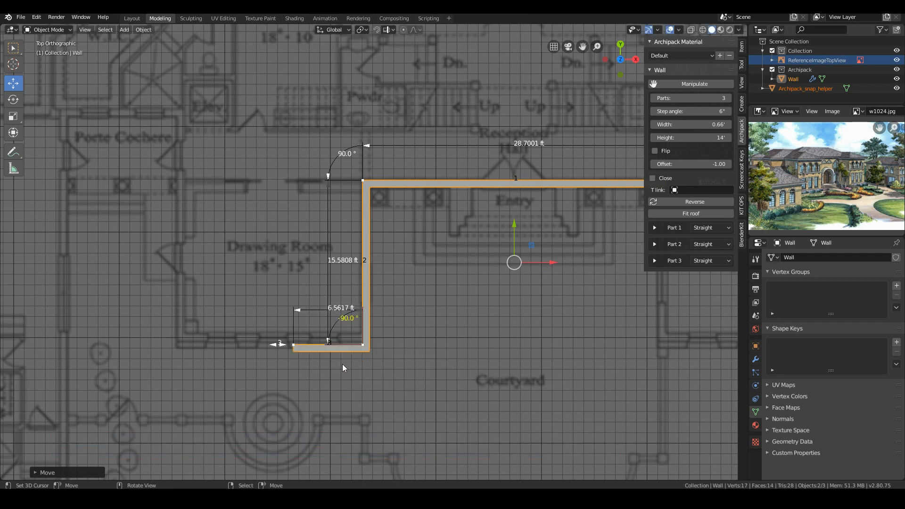
Step: Shorten the second part to about 15.1 ft and stretch the third along the Drawing Room's front wall to about 17.6 ft
scroll(342, 364, "up", 1)
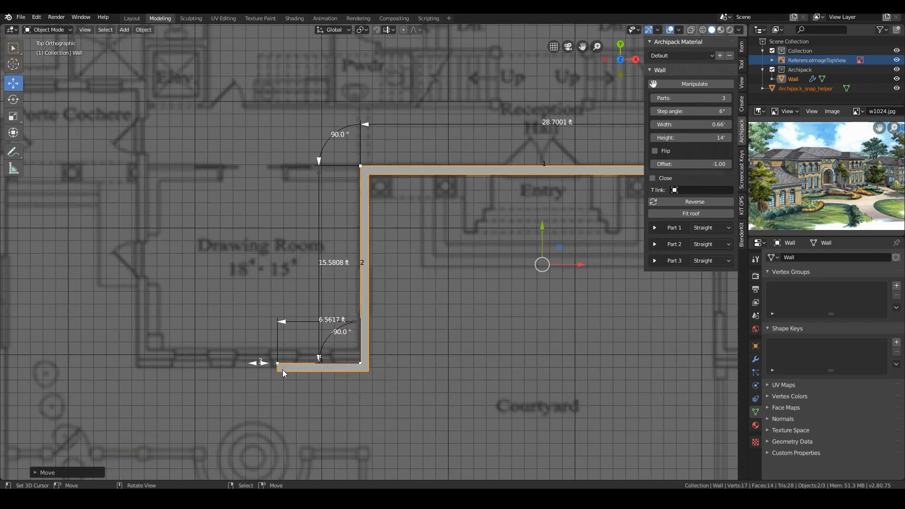
left_click(318, 359)
left_click_drag(319, 361, 318, 352)
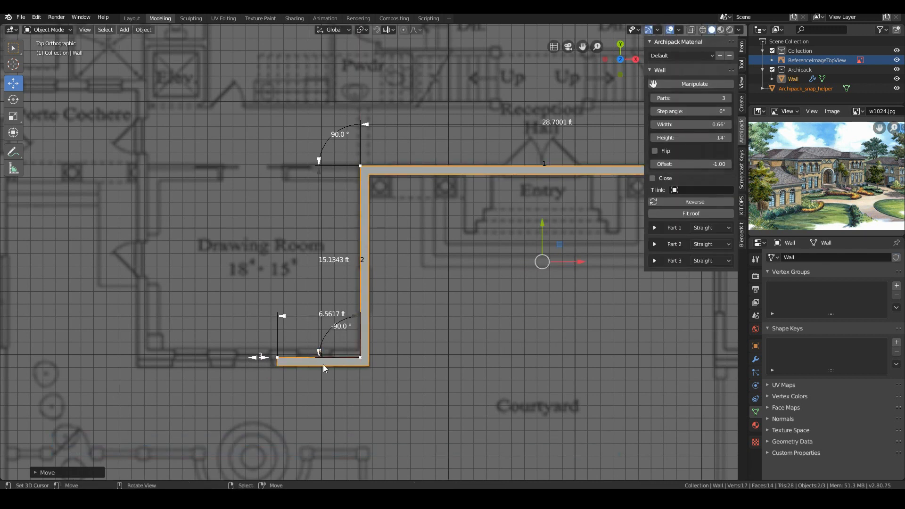
scroll(324, 366, "down", 1)
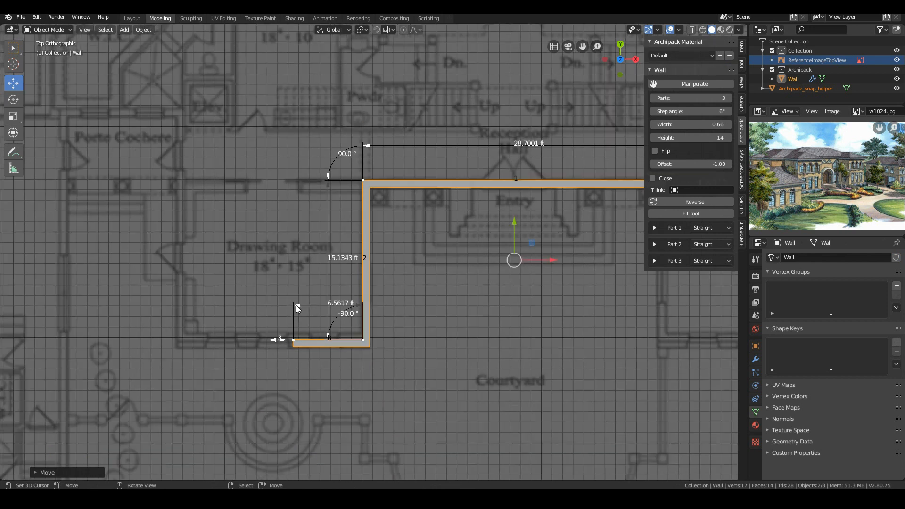
left_click_drag(298, 306, 161, 307)
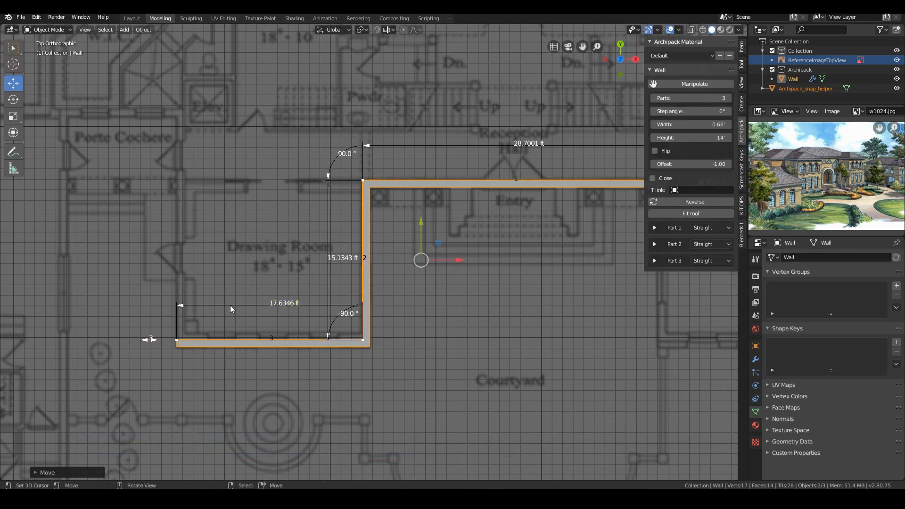
Step: Add a fourth wall part at the Drawing Room's outer front corner and set its angle to -90°
scroll(240, 288, "down", 2)
middle_click_drag(298, 262, 341, 316, "shift")
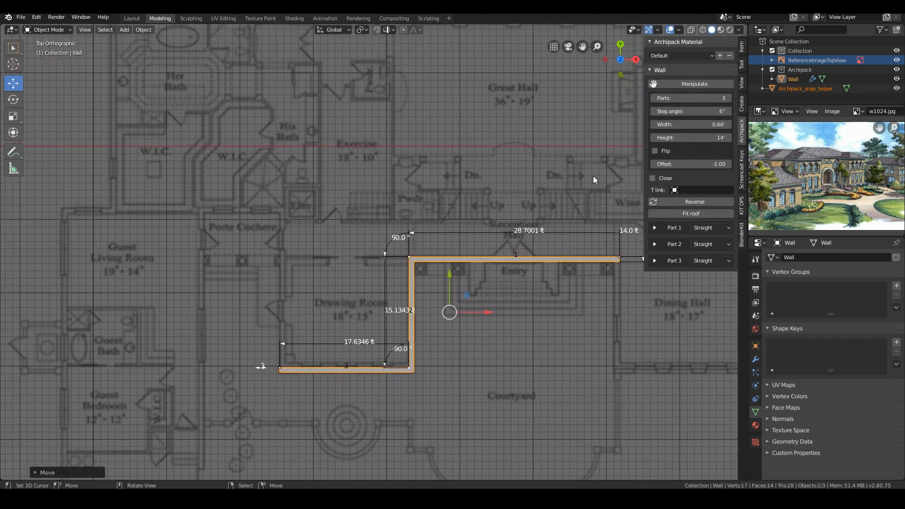
left_click(729, 97)
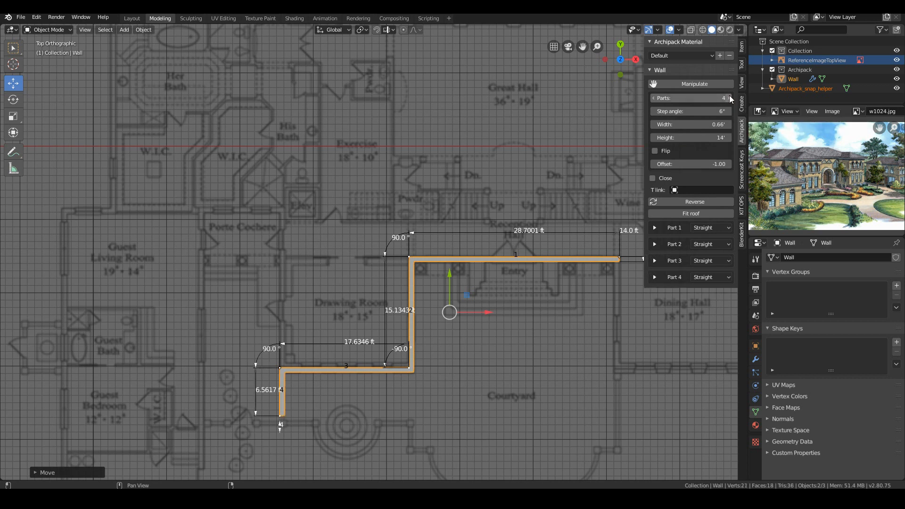
left_click(267, 351)
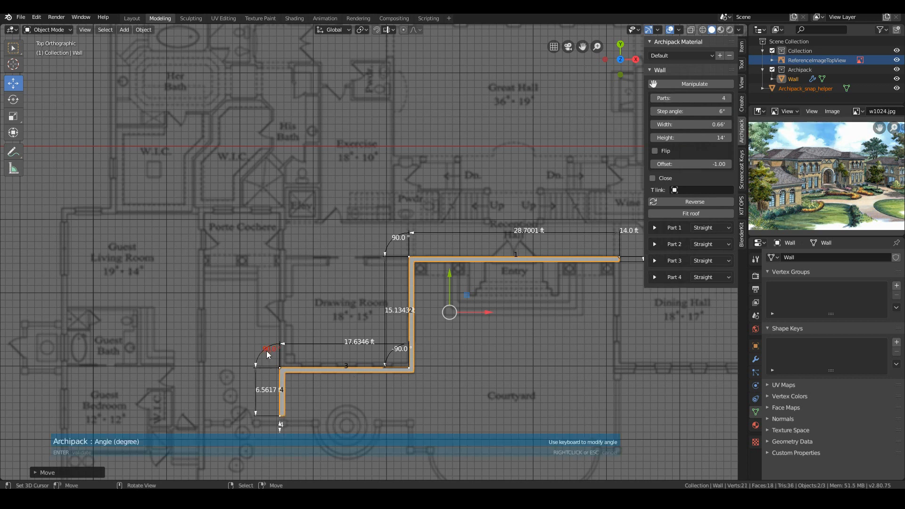
type("-90")
key("Return")
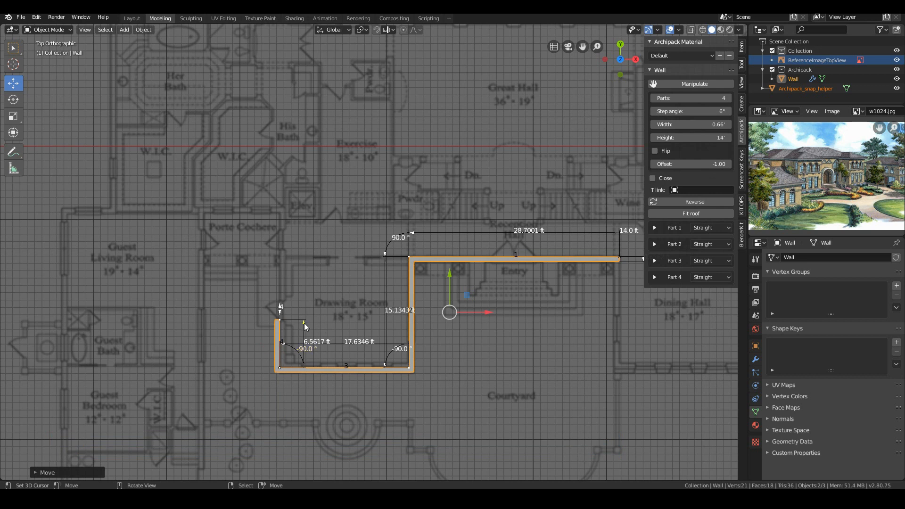
Step: Stretch the fourth part along the Drawing Room's outer side wall to about 16.1 ft and shorten the third to about 17.2 ft
left_click_drag(304, 323, 333, 255)
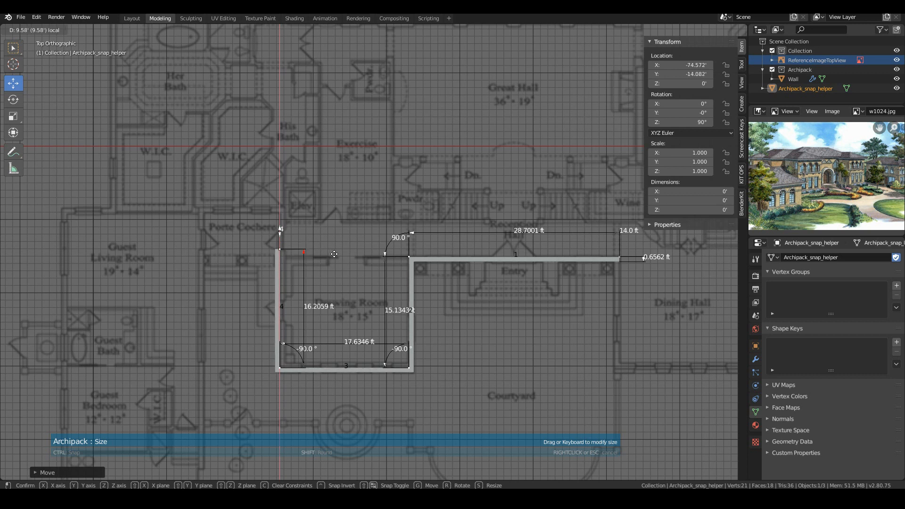
left_click_drag(284, 343, 285, 366)
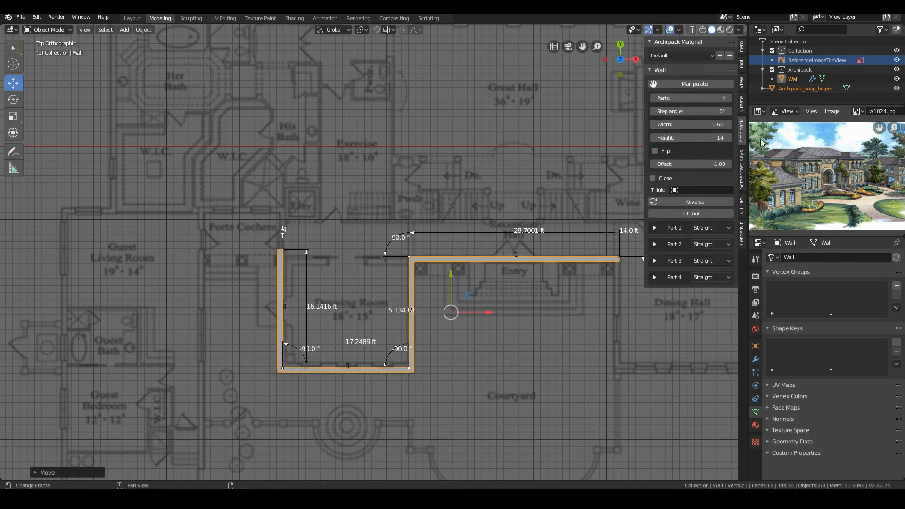
Step: Add a fifth wall part and stretch it across the Porte Cochere into the Guest Living Room to about 23.3 ft
left_click(728, 99)
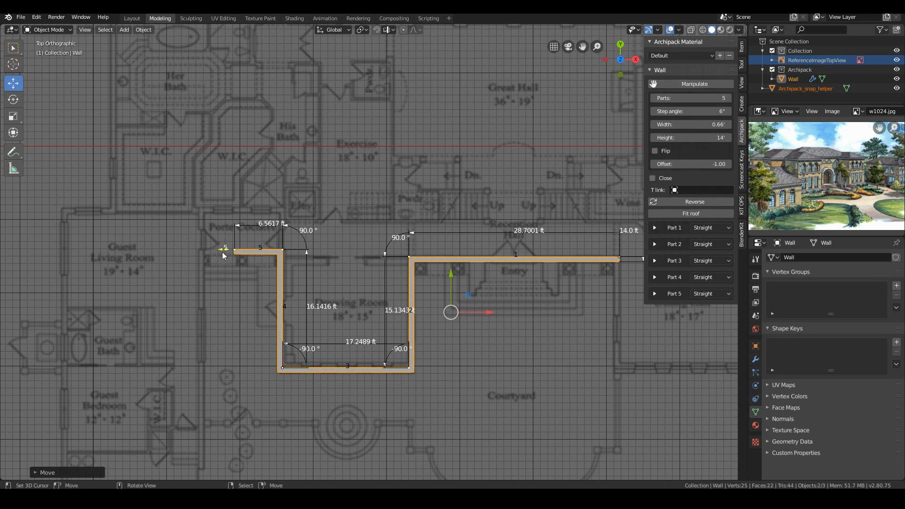
left_click_drag(239, 224, 117, 233)
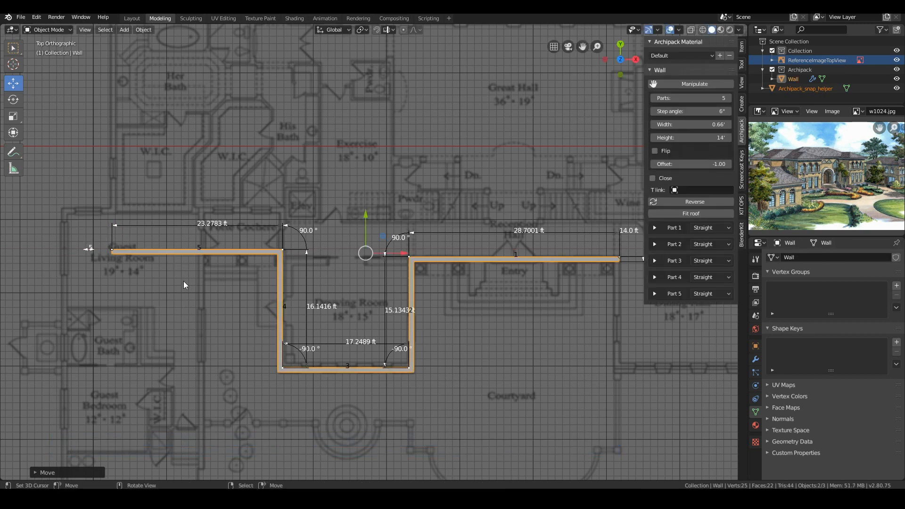
Step: Add a sixth wall part, turn it to -90° and stretch it along the outer wall of Her Bath to about 36.4 ft
scroll(199, 306, "down", 3)
middle_click_drag(249, 336, 248, 341, "shift")
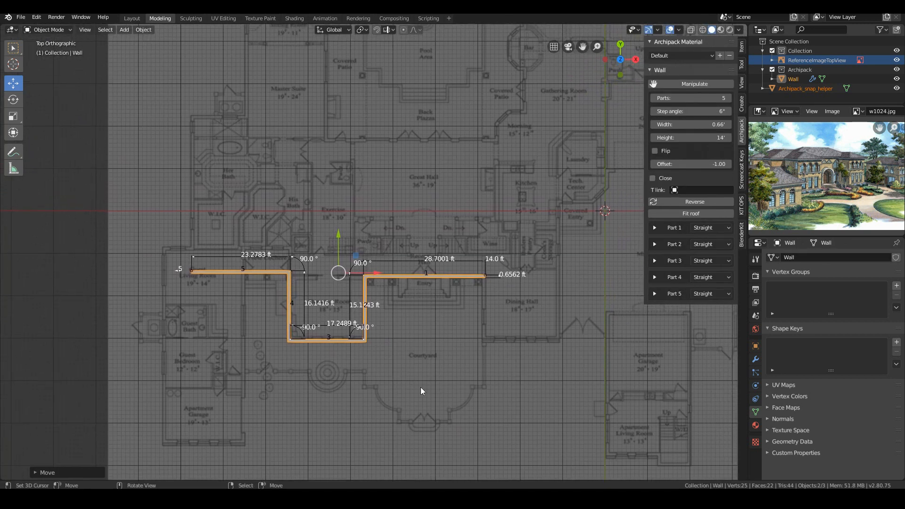
left_click(729, 98)
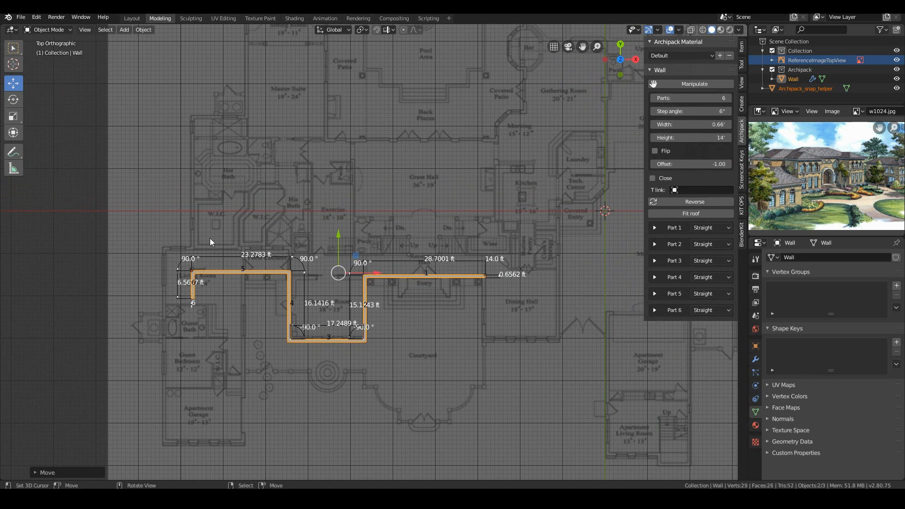
left_click(188, 265)
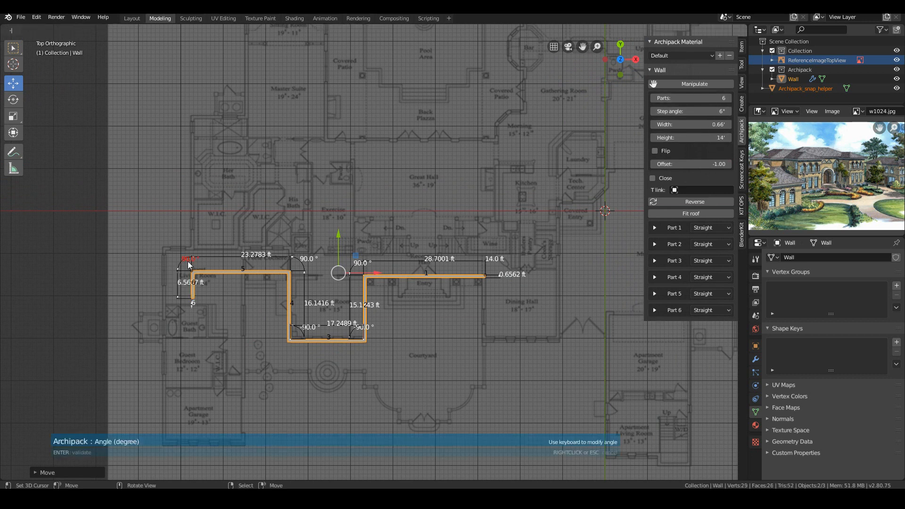
key("Return")
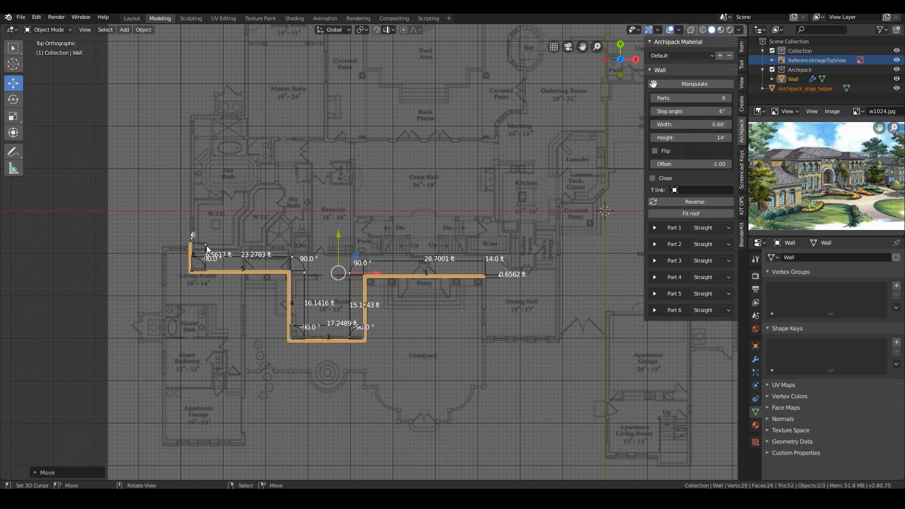
left_click_drag(206, 245, 216, 120)
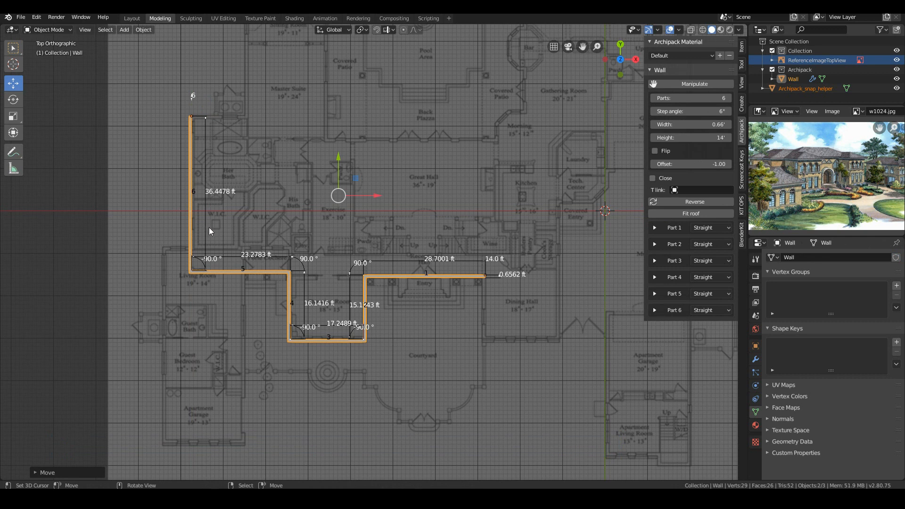
Step: Shorten the fifth part to about 22.8 ft and add a seventh at -90°, stretched to about 12.7 ft toward the Master Suite
scroll(208, 228, "up", 2)
left_click_drag(115, 259, 117, 259)
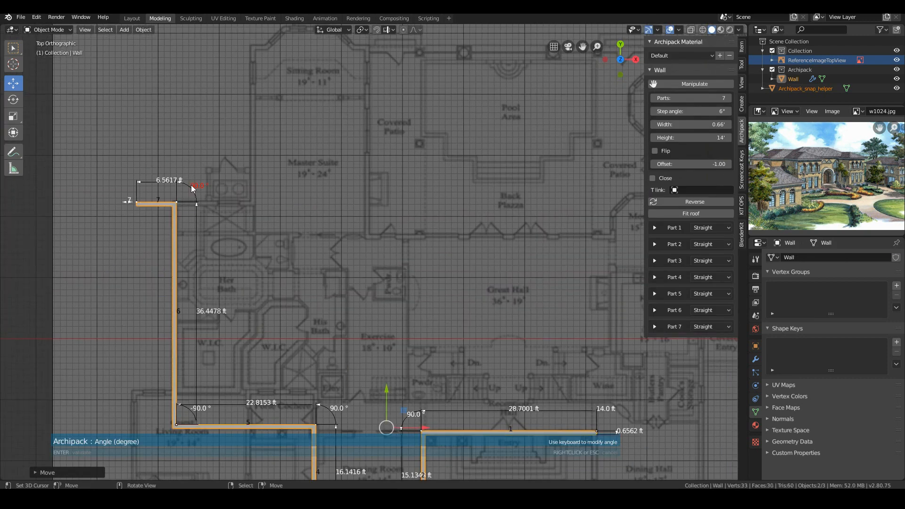
scroll(227, 232, "down", 2)
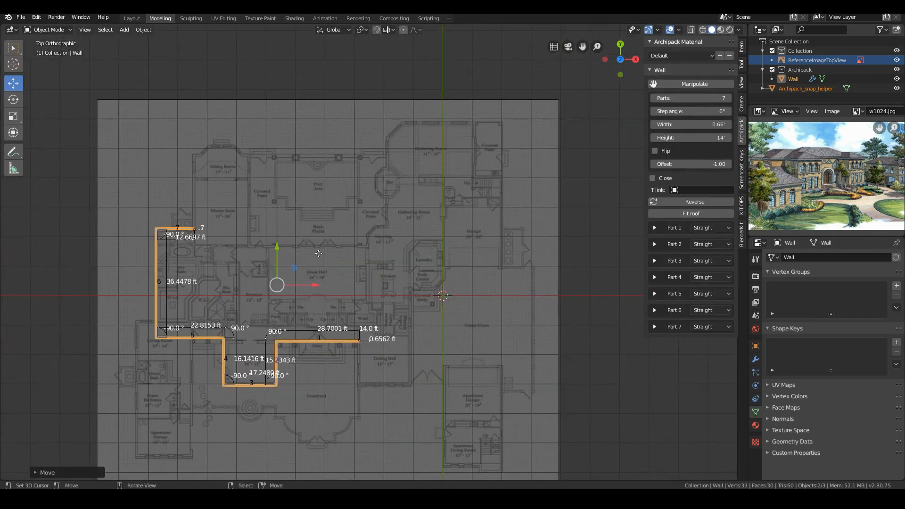
scroll(194, 128, "up", 2)
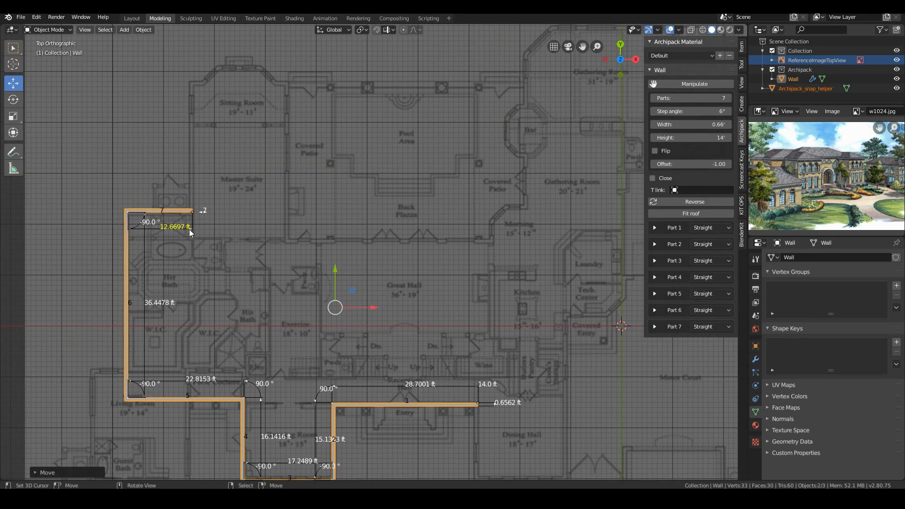
Step: Add the eighth and ninth wall parts, stretched to about 25.3 ft beside the Master Suite and about 104.4 ft across the rear
left_click(192, 212)
left_click(193, 81)
scroll(245, 107, "down", 1)
left_click_drag(251, 110, 606, 269)
scroll(569, 127, "down", 1)
Step: Add a tenth wall part at -90° and stretch it along the Garage's outer side to about 38 ft
left_click(729, 98)
left_click(629, 140)
type("-90")
key("Return")
Step: Add an eleventh wall part at the end of the Garage's outer wall and set its start angle to -90°
left_click(729, 98)
left_click(612, 277)
type("-90")
key("Return")
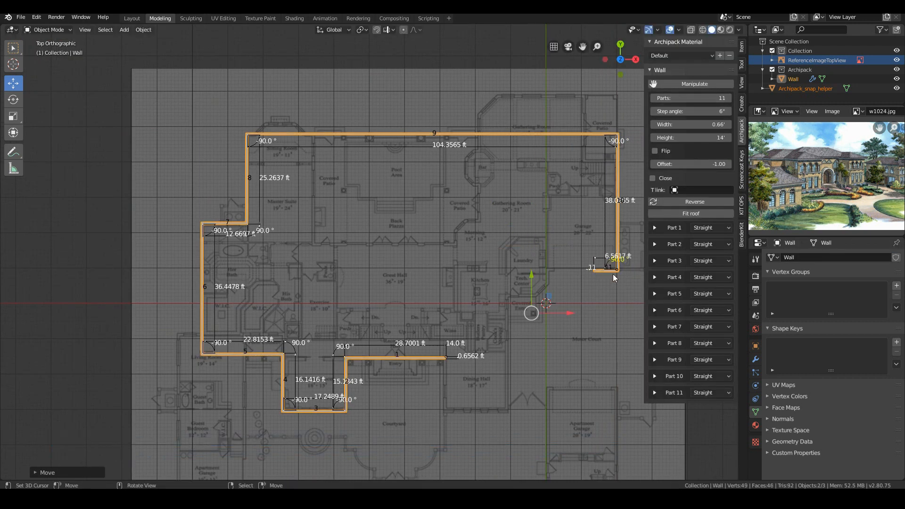
left_click(654, 393)
left_click_drag(679, 432, 708, 433)
left_click(710, 433)
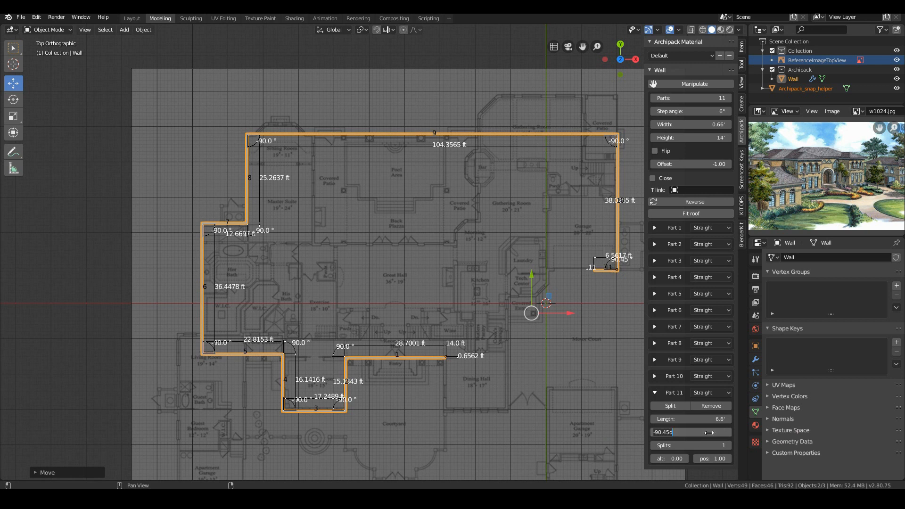
type("-")
key("Return")
Step: Reactivate the wall's manipulation handles and stretch the eleventh part along the Garage's front wall to about 19.5 ft
left_click_drag(646, 433, 601, 296)
middle_click_drag(600, 296, 507, 294, "shift")
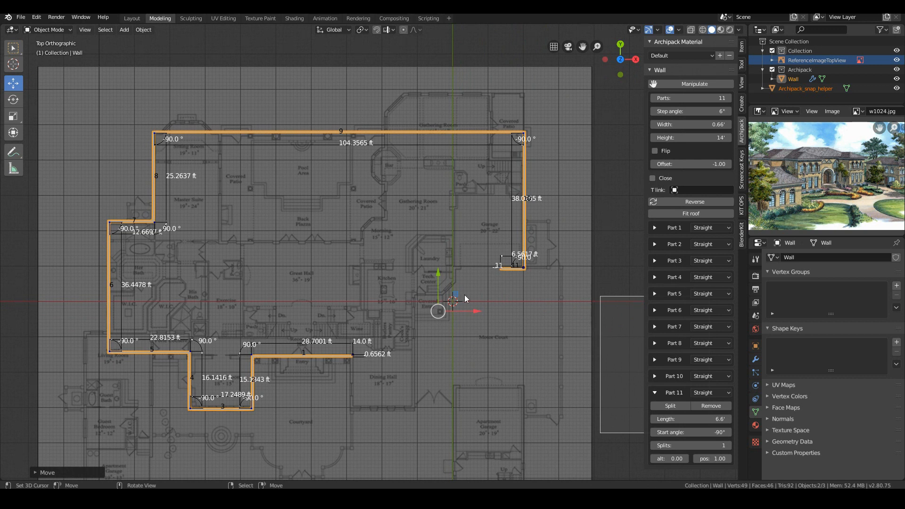
key("Escape")
left_click(512, 267)
left_click(513, 268)
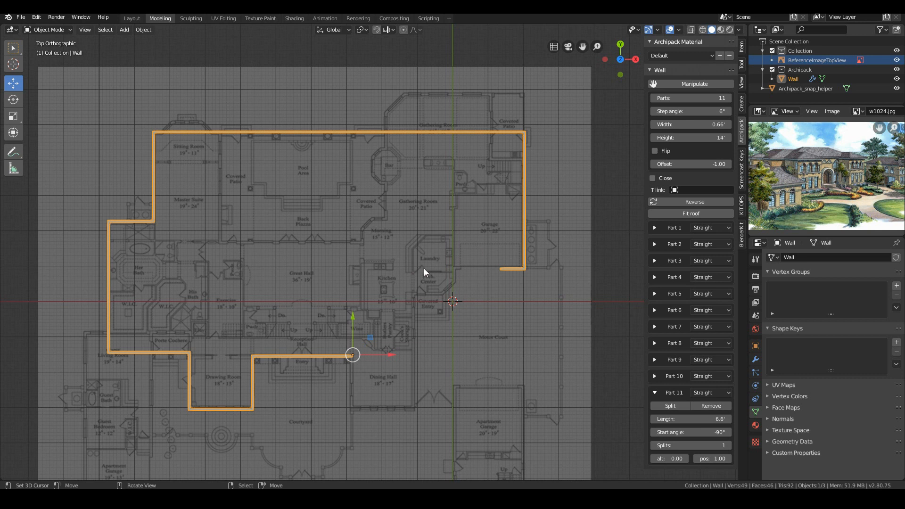
left_click(691, 84)
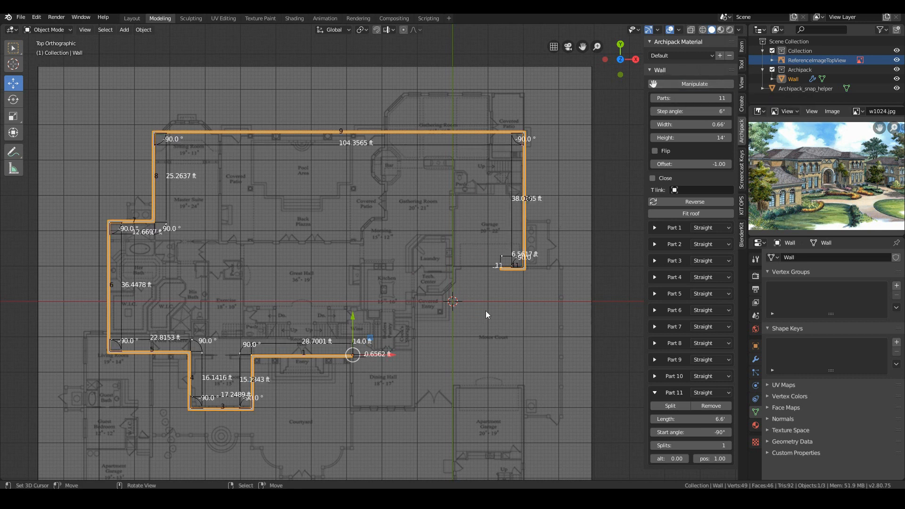
scroll(479, 314, "up", 2)
left_click_drag(559, 259, 491, 264)
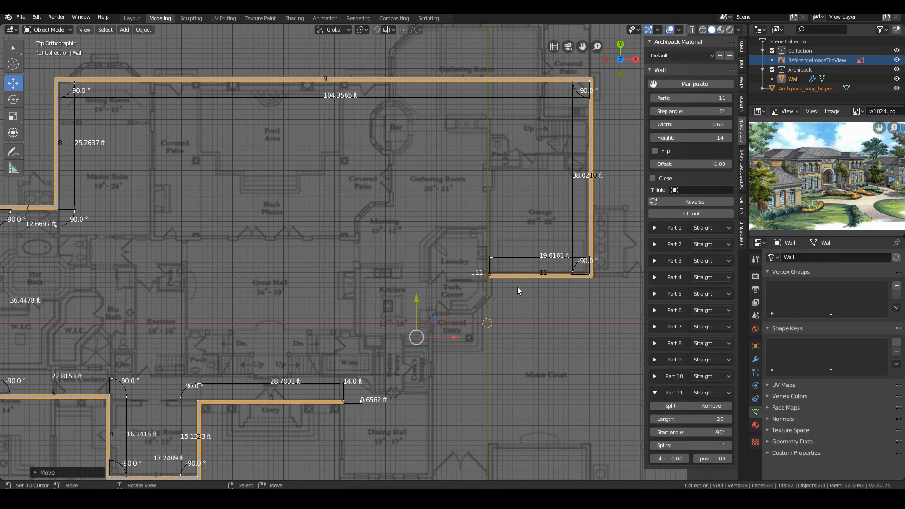
left_click_drag(491, 256, 492, 256)
Step: Add parts 12 to 14 from the Garage corner around the Covered Entry, turning the 13th to about -50.7° and the 14th to about -38.7°
left_click(729, 98)
scroll(485, 327, "up", 3)
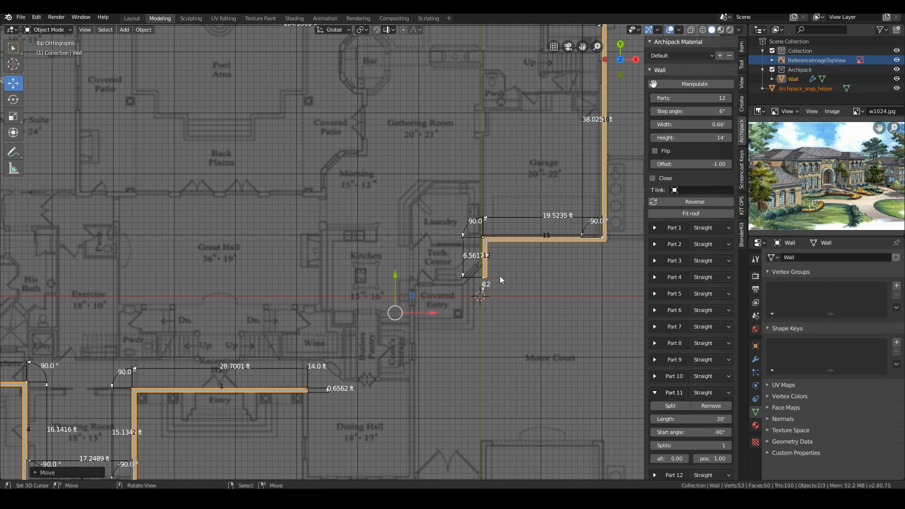
left_click(728, 98)
left_click_drag(480, 300, 448, 234)
left_click(730, 98)
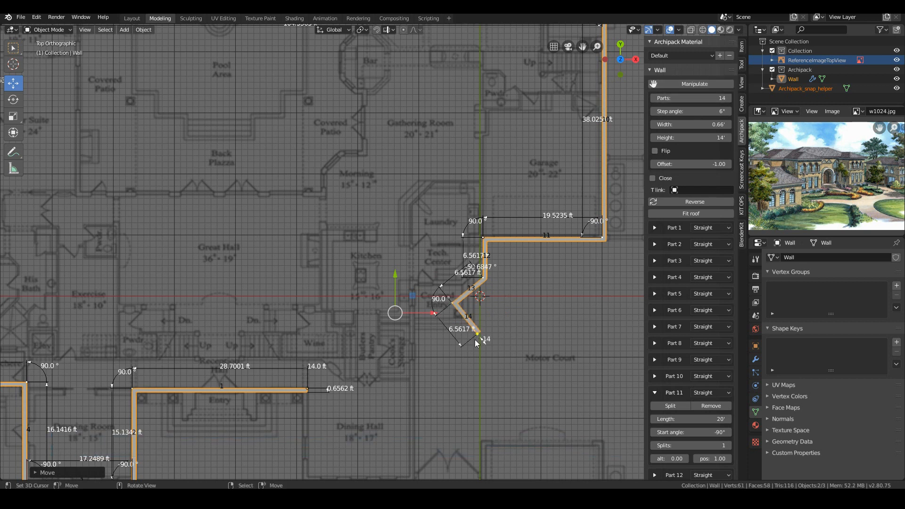
left_click_drag(435, 314, 453, 274)
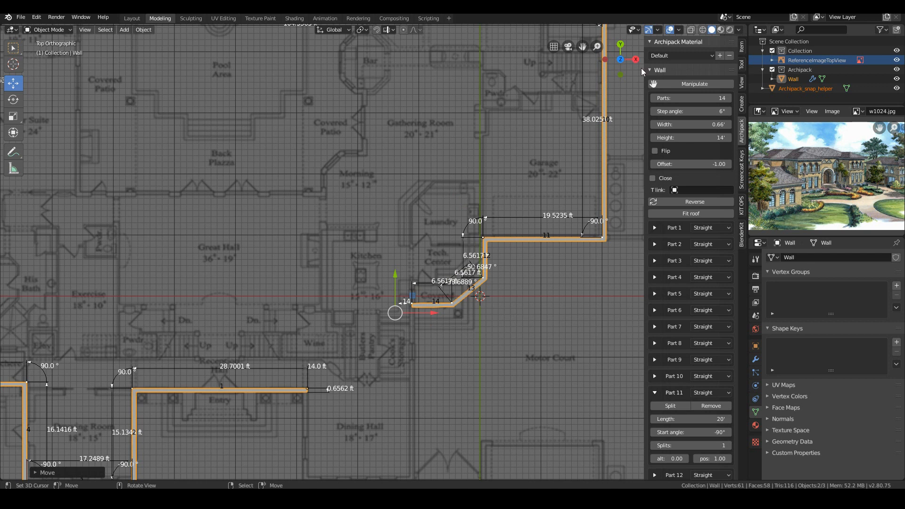
Step: Add a fifteenth wall part and stretch it from the Covered Entry along the Dining Hall's outer side to its front wall
left_click(729, 98)
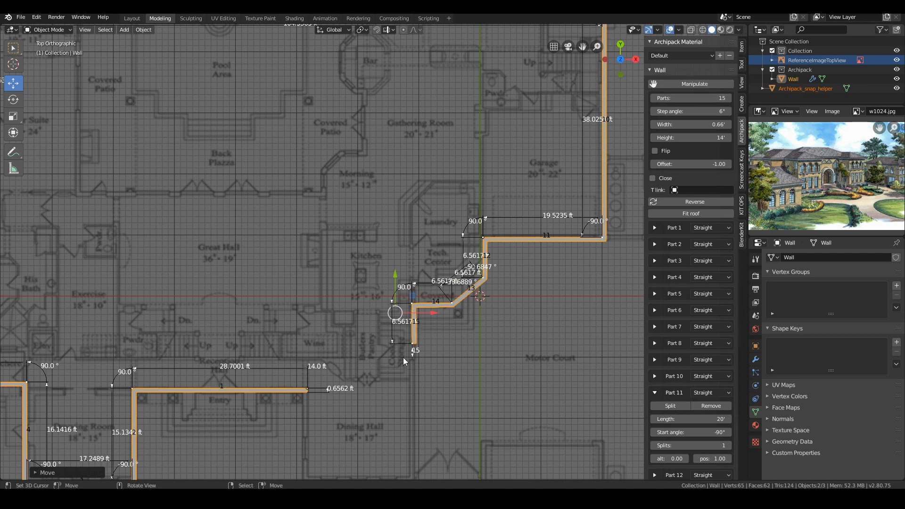
middle_click_drag(503, 348, 531, 276, "shift")
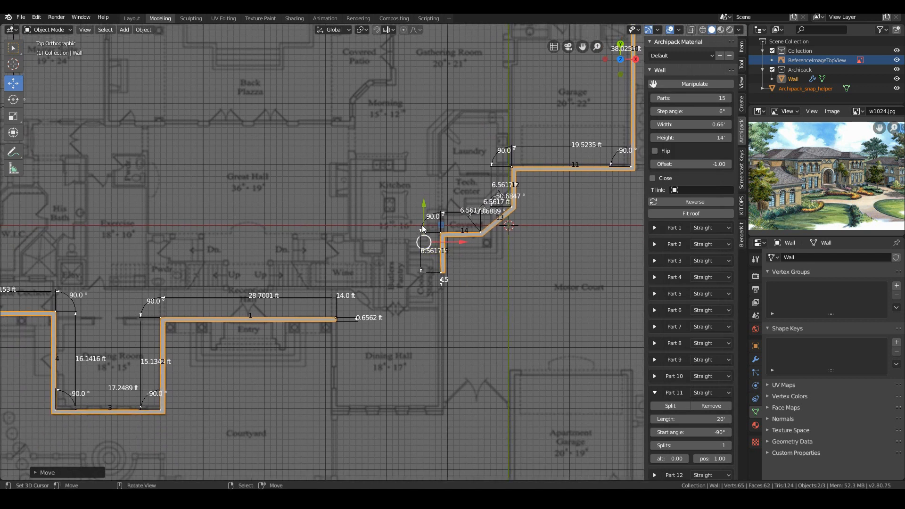
left_click_drag(420, 272, 420, 411)
Step: Set the angles of the thirteenth and fourteenth wall parts at the Covered Entry to -45° each
scroll(521, 315, "up", 2)
middle_click_drag(572, 227, 442, 284, "shift")
scroll(440, 283, "up", 4)
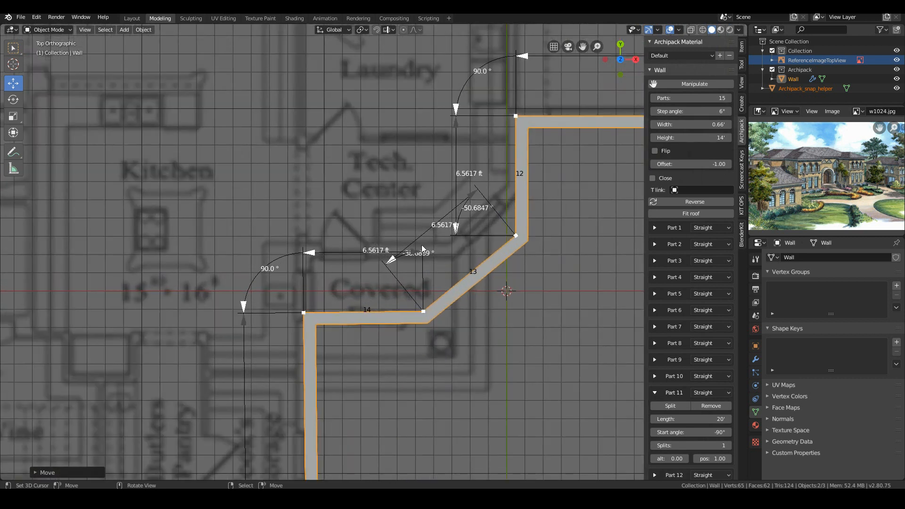
left_click(477, 208)
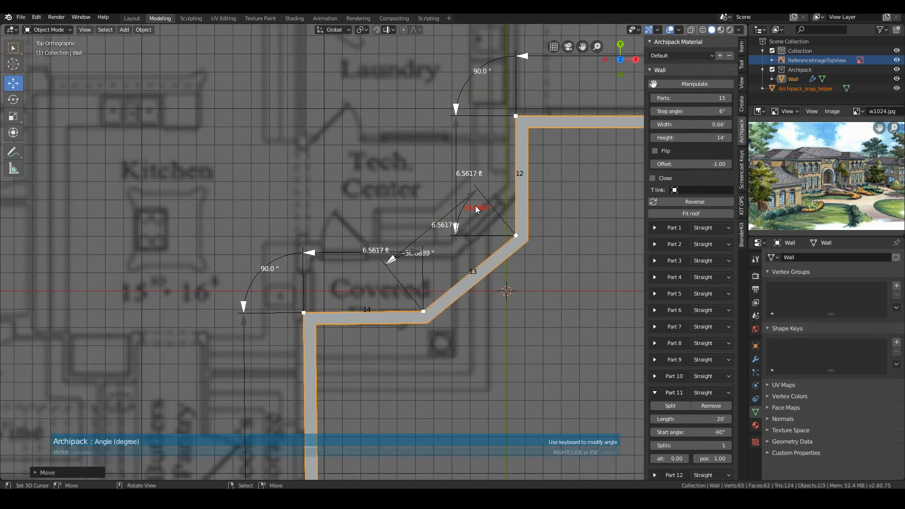
type("-45")
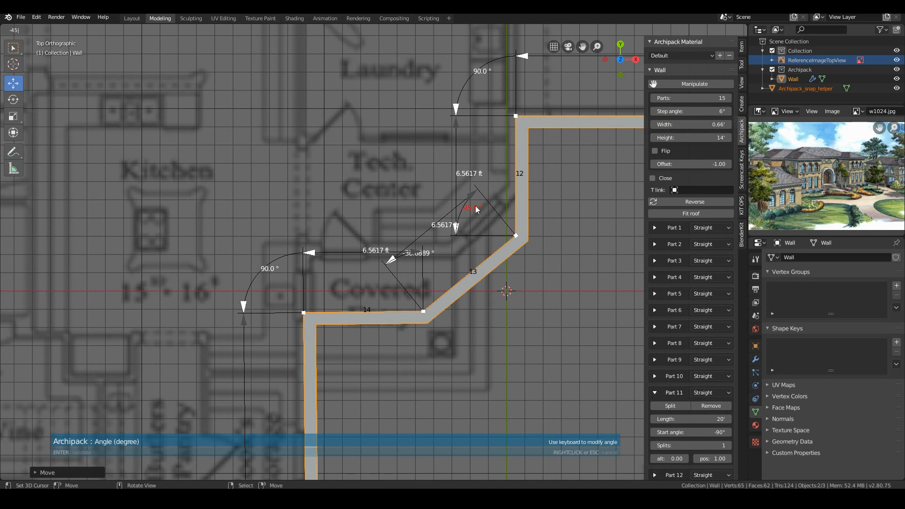
key("Return")
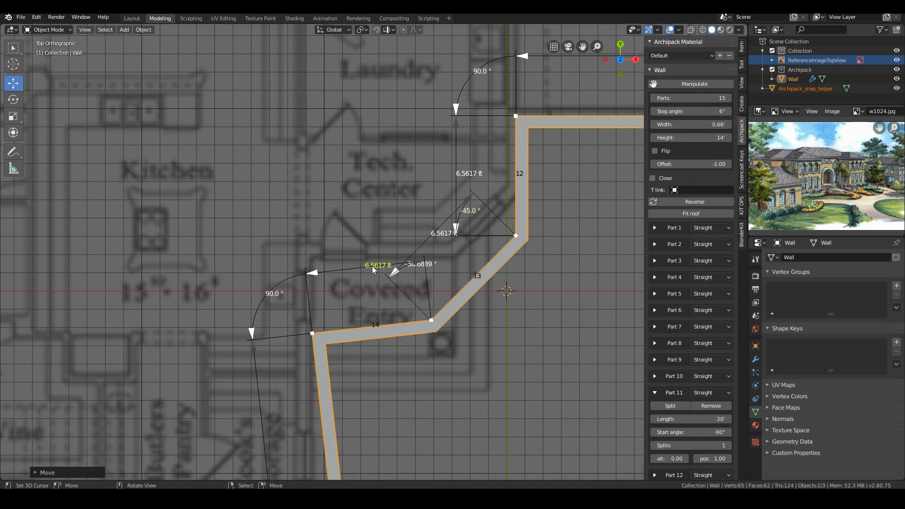
left_click(431, 264)
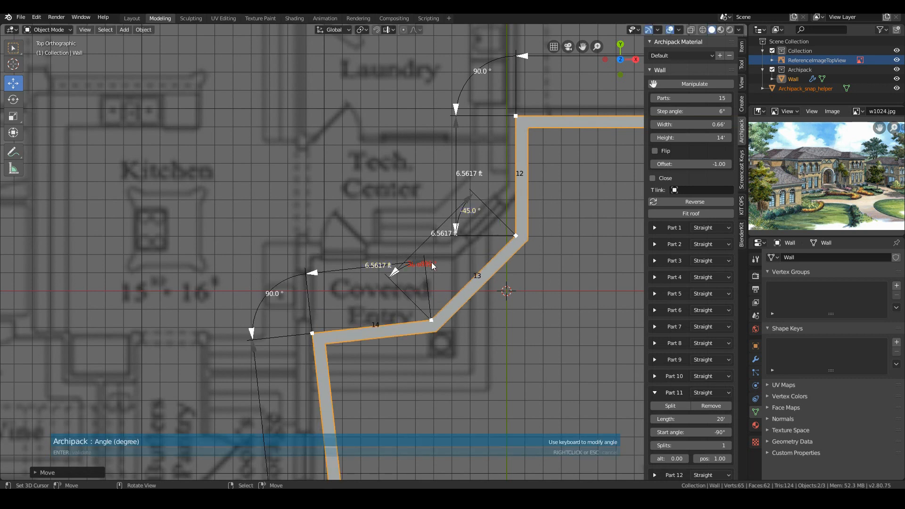
type("-45")
key("Return")
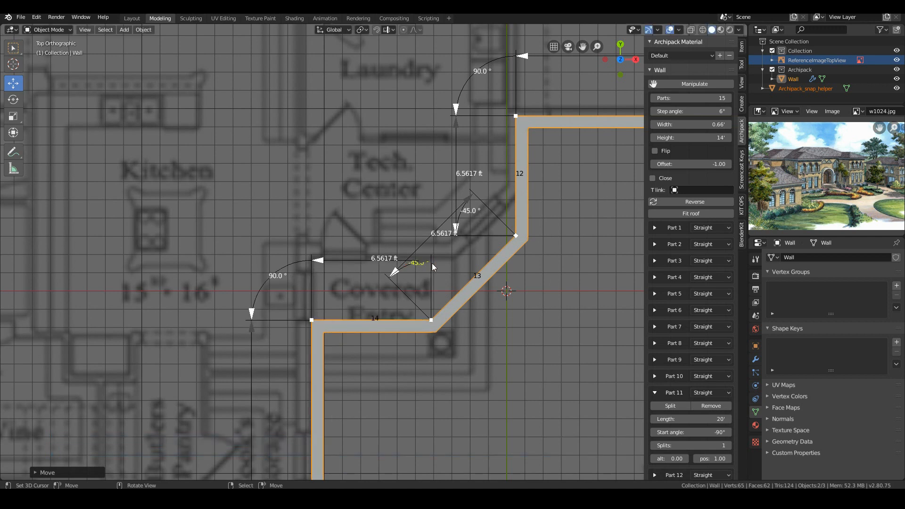
Step: Adjust the fifteenth part's length to about 28.8 ft to meet the Dining Hall's front corner
scroll(432, 264, "down", 6)
middle_click_drag(404, 464, 458, 361, "shift")
scroll(472, 370, "up", 2)
left_click_drag(411, 348, 410, 338)
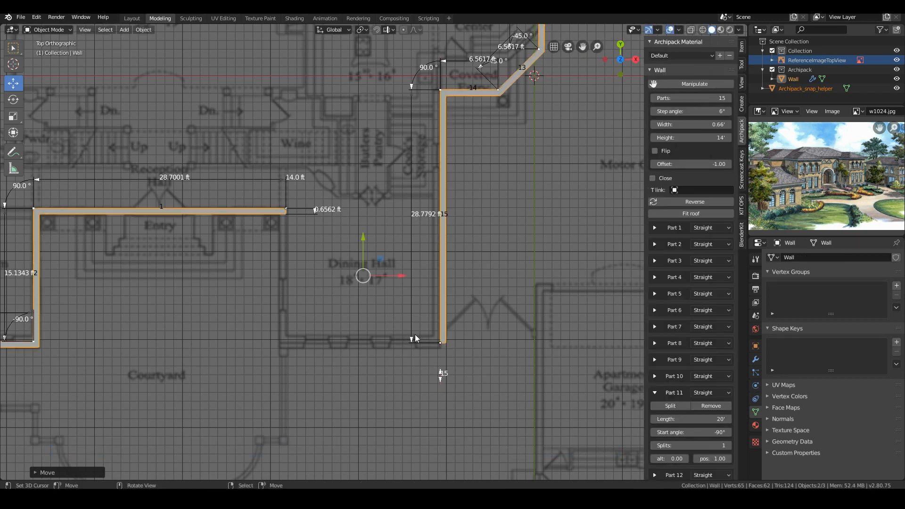
Step: Add a sixteenth wall part at -90° and stretch it along the Dining Hall's front wall to about 17.9 ft
left_click(731, 96)
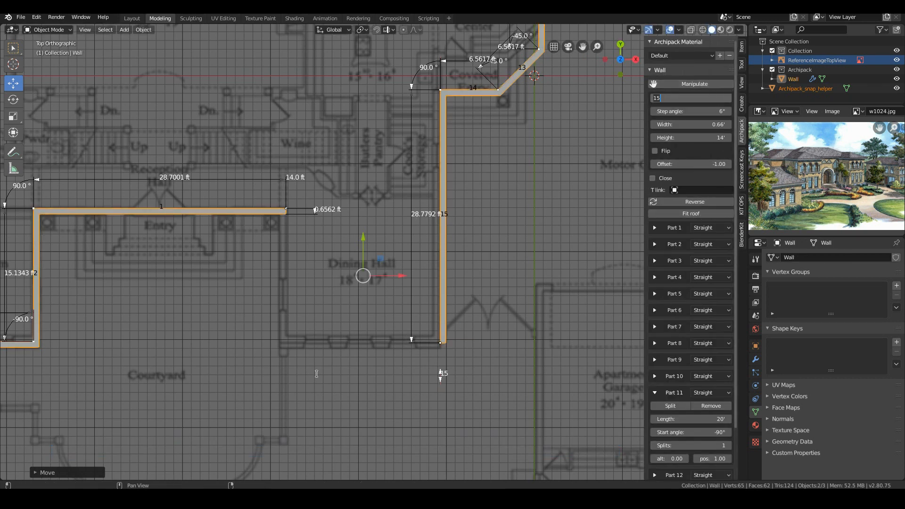
key("Escape")
left_click(730, 98)
left_click_drag(430, 370, 427, 362)
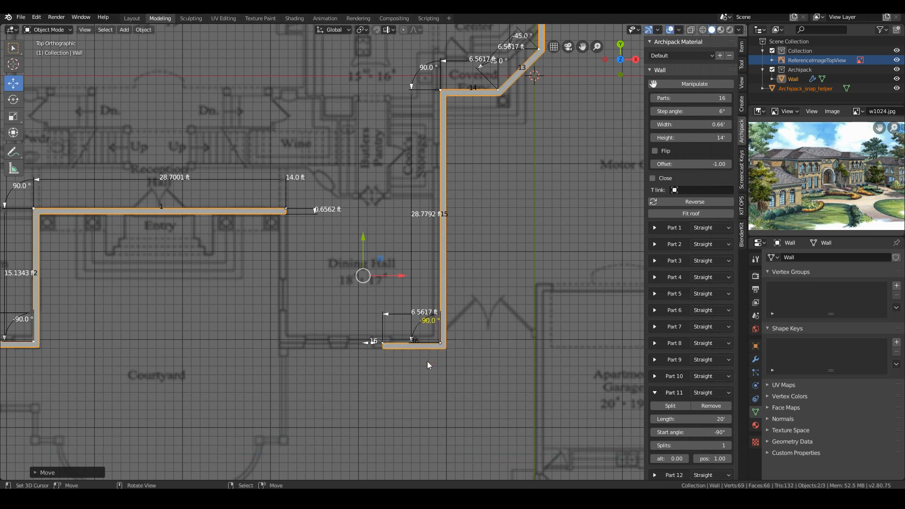
left_click_drag(387, 318, 288, 319)
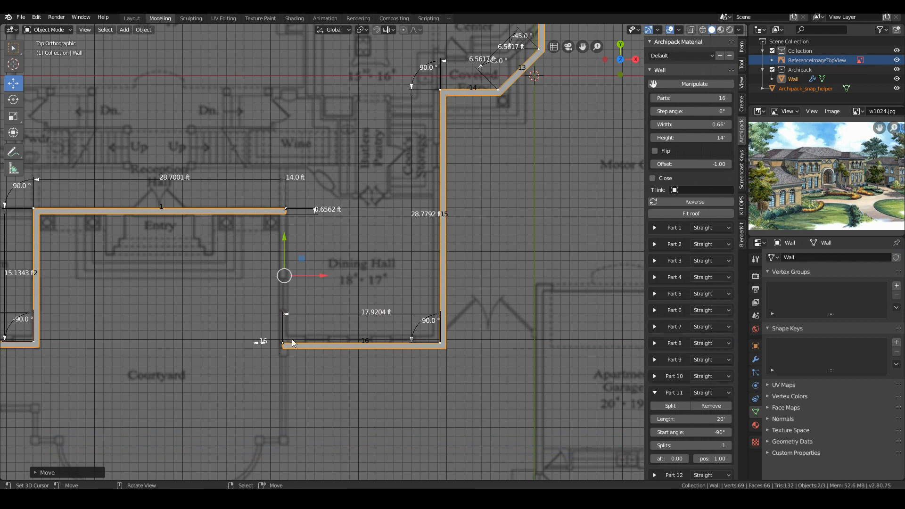
Step: Close the wall outline at the Dining Hall and shorten the sixteenth part to about 17.6 ft to straighten the closing wall
left_click(652, 178)
middle_click_drag(319, 305, 351, 239, "shift")
scroll(338, 261, "up", 1)
scroll(338, 261, "up", 2)
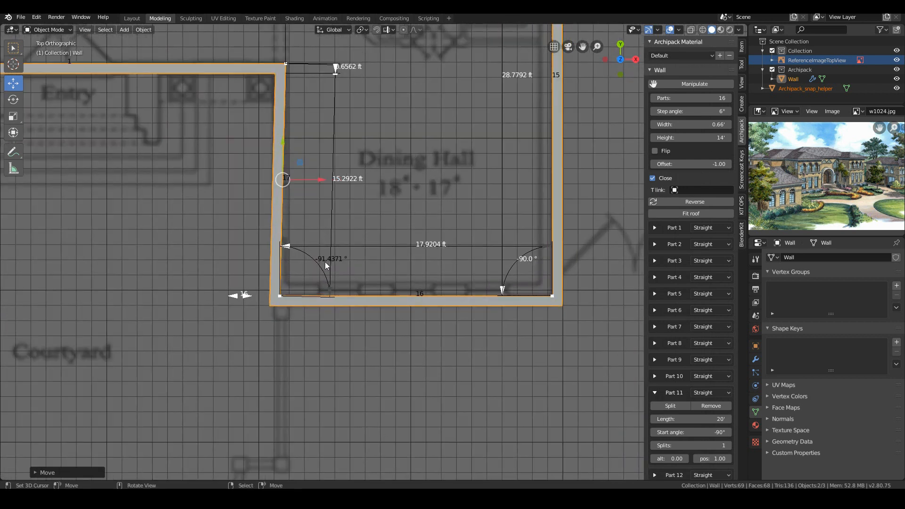
left_click_drag(286, 246, 291, 246)
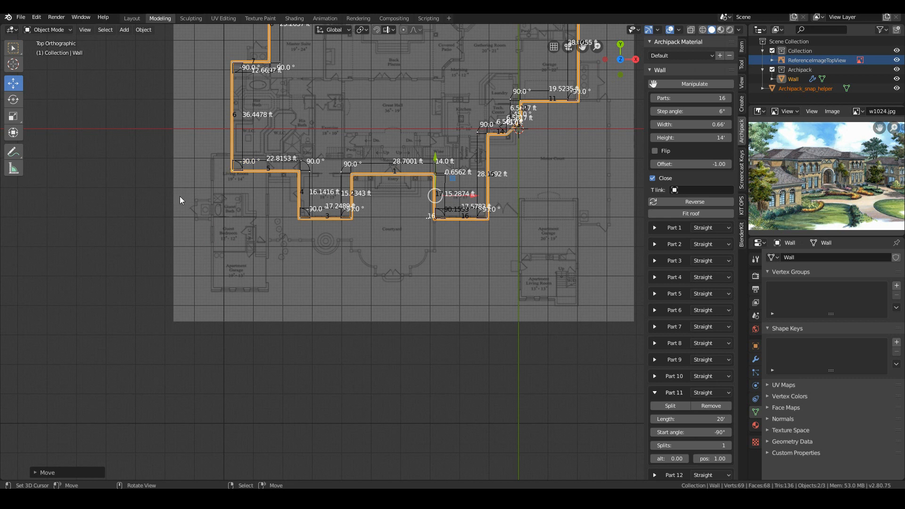
Step: Examine the guest wing and apartment areas on the floor plan and compare them with the mansion's reference picture
scroll(239, 285, "up", 2)
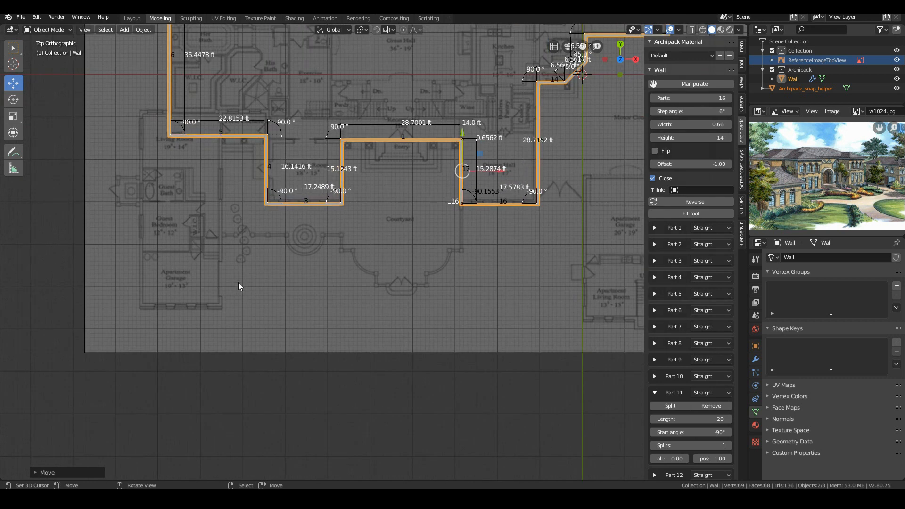
scroll(228, 278, "down", 2)
middle_click_drag(251, 275, 345, 262, "shift")
scroll(342, 263, "up", 4)
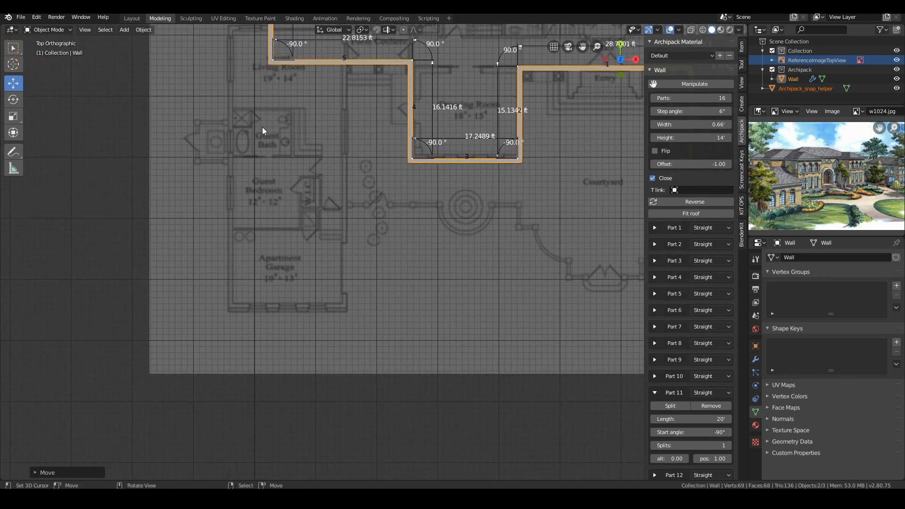
scroll(287, 226, "down", 3)
middle_click_drag(287, 226, 103, 216)
scroll(412, 232, "up", 2)
key("KP_7")
scroll(358, 257, "up", 2)
scroll(358, 258, "up", 2)
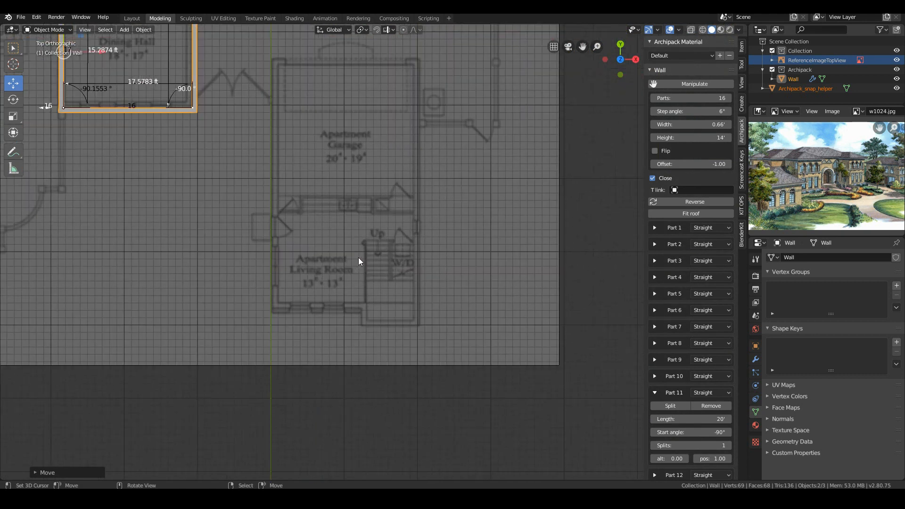
scroll(358, 258, "down", 7)
middle_click_drag(267, 242, 366, 250, "shift")
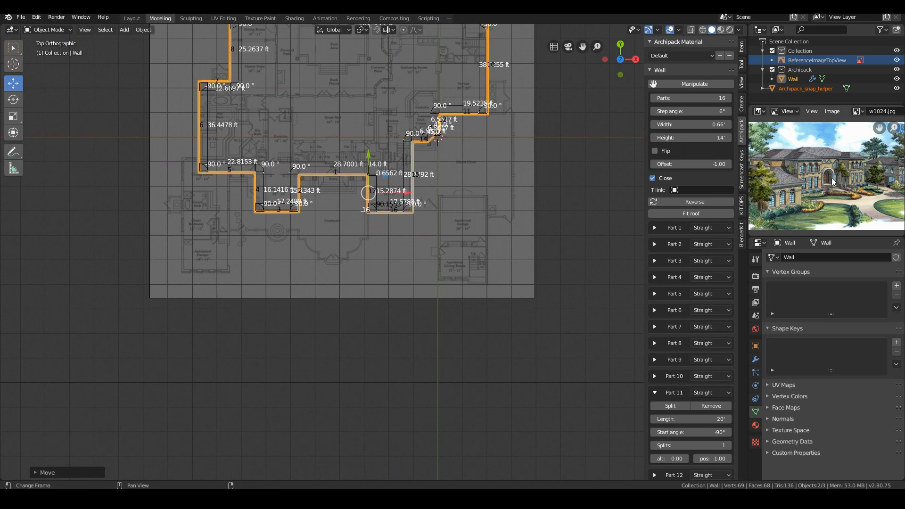
scroll(805, 200, "up", 3)
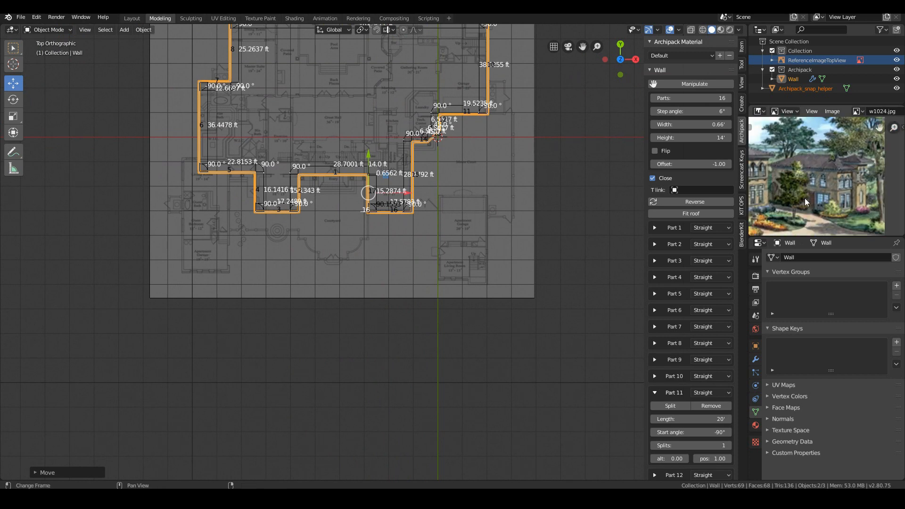
scroll(805, 198, "down", 2)
middle_click_drag(779, 205, 872, 189)
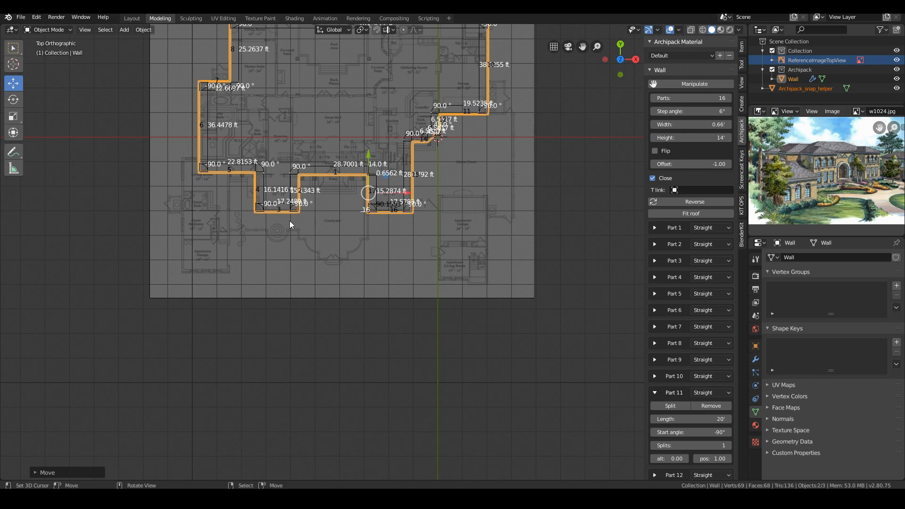
middle_click_drag(238, 219, 358, 214, "shift")
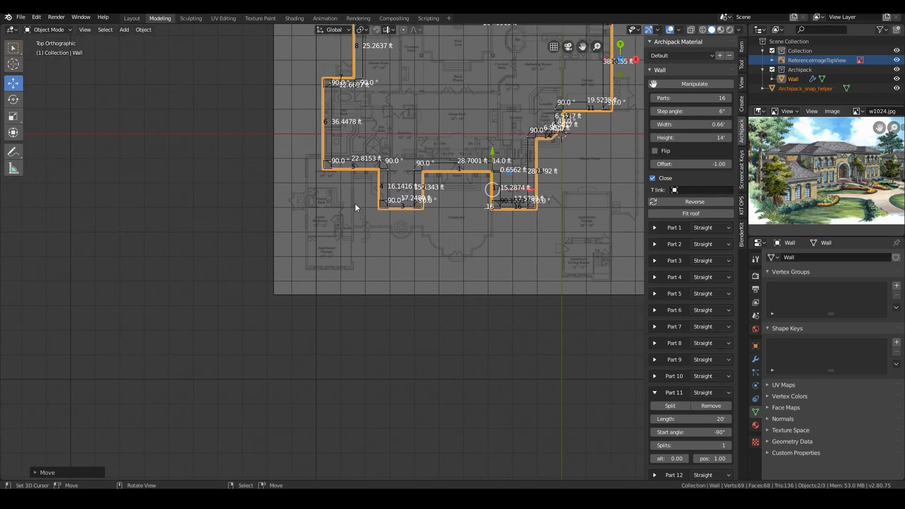
Step: Add a second Archipack wall and move it to the front corner of the Apartment Garage below the Guest Bedroom
key("KP_1")
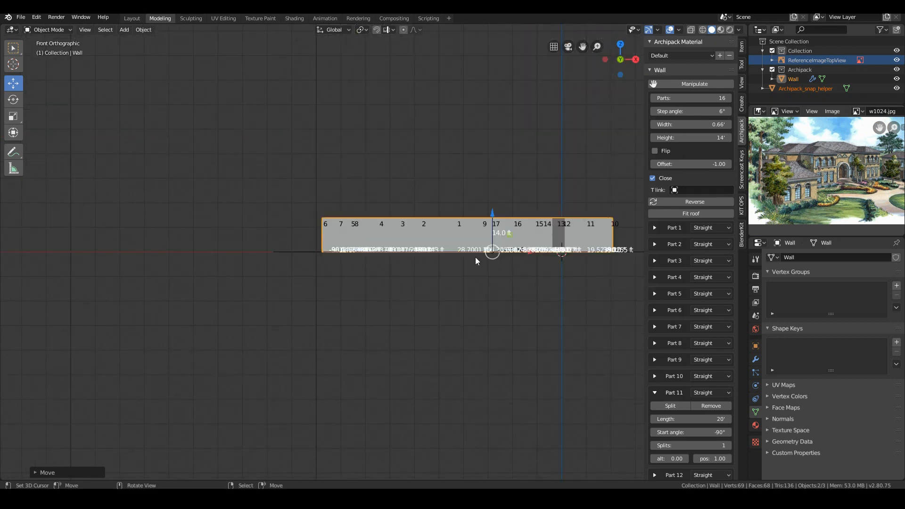
key("shift+a")
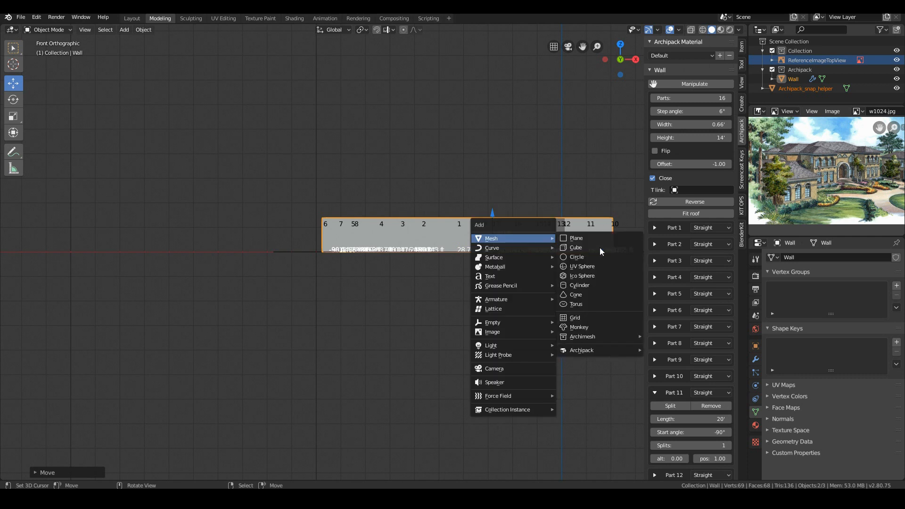
mouse_move(610, 351)
left_click(664, 352)
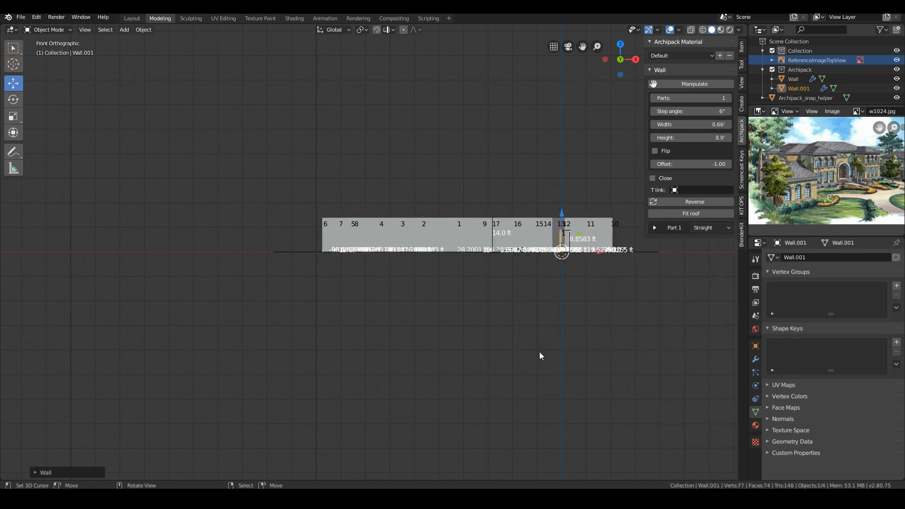
key("KP_7")
key("g")
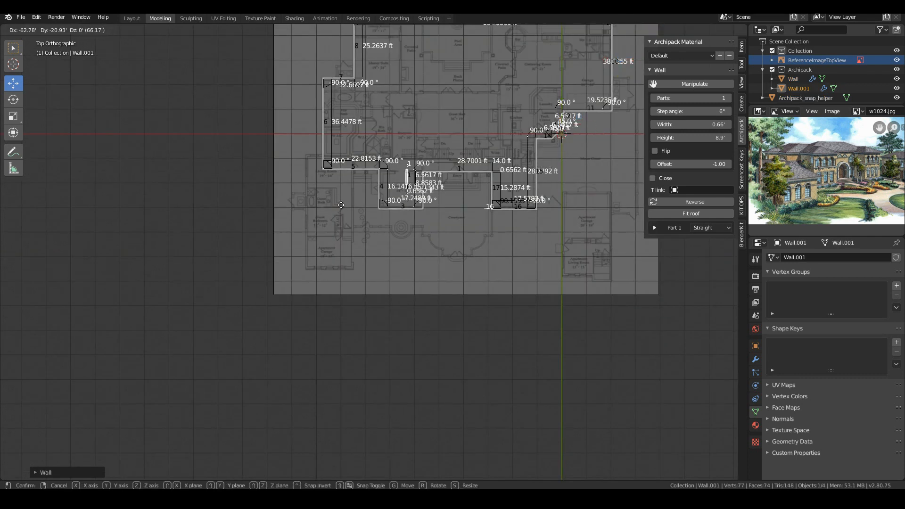
left_click(356, 281)
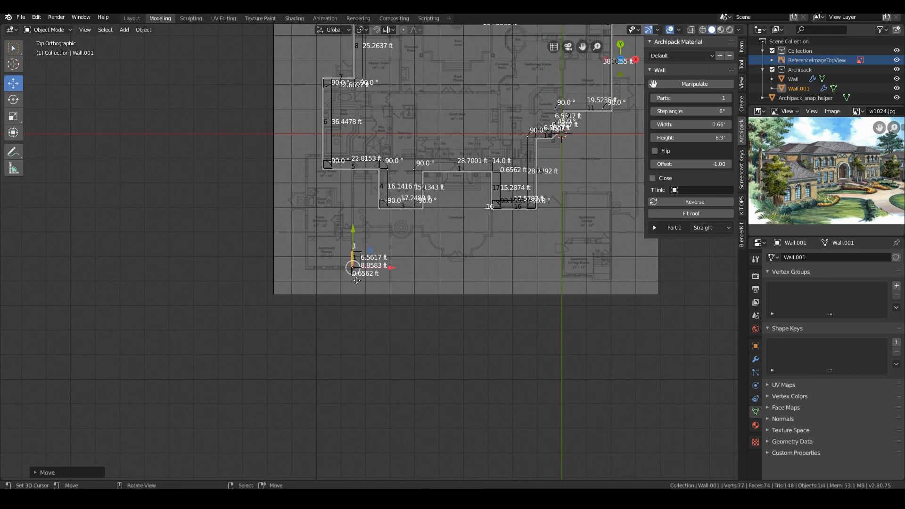
Step: Set the height of the second Archipack wall, at the Apartment Garage corner, to 14 ft
key("KP_Decimal")
key("KP_1")
scroll(365, 281, "down", 5)
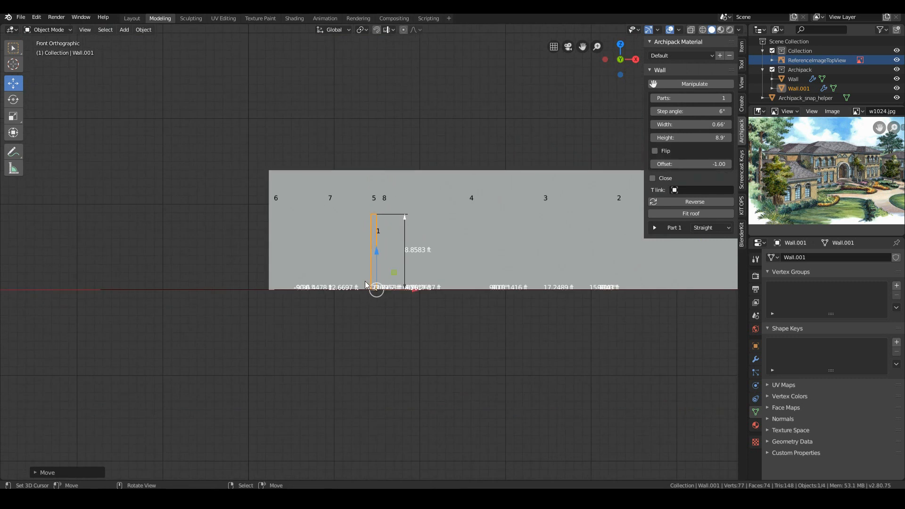
left_click(418, 250)
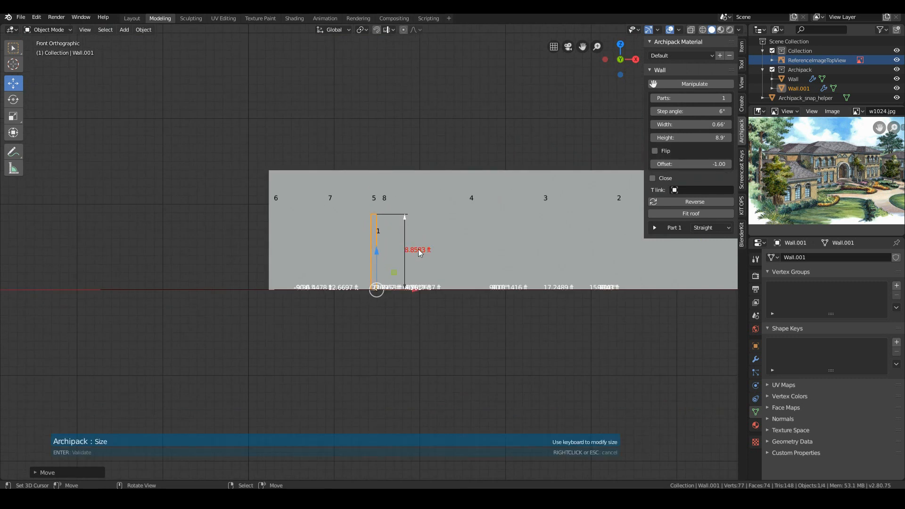
type("14")
key("Return")
Step: Stretch the guest wing wall's first part along the wing's courtyard side to about 46 ft, ending beside the Living Room
middle_click_drag(346, 185, 338, 224)
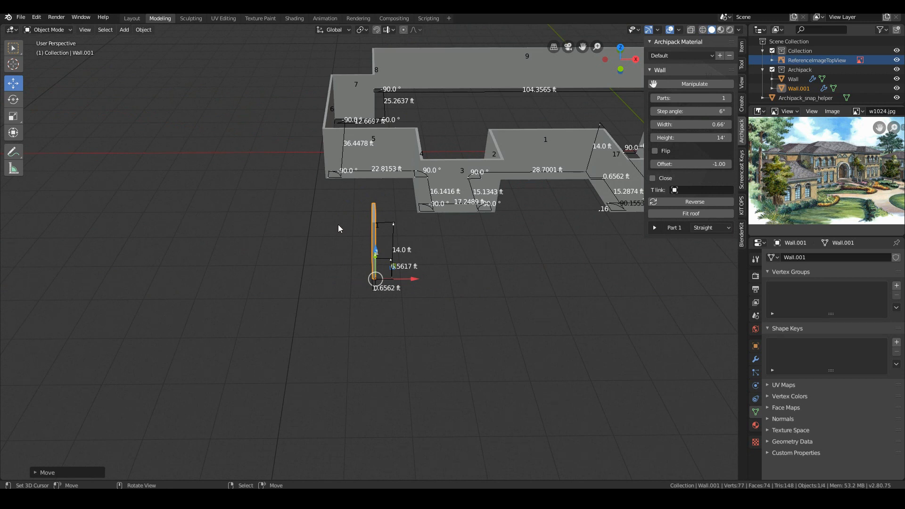
key("KP_7")
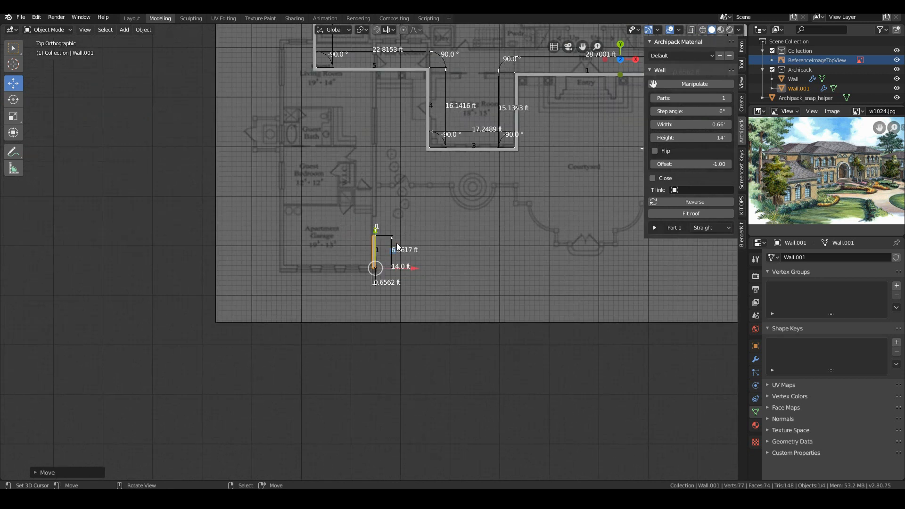
left_click_drag(391, 240, 394, 42)
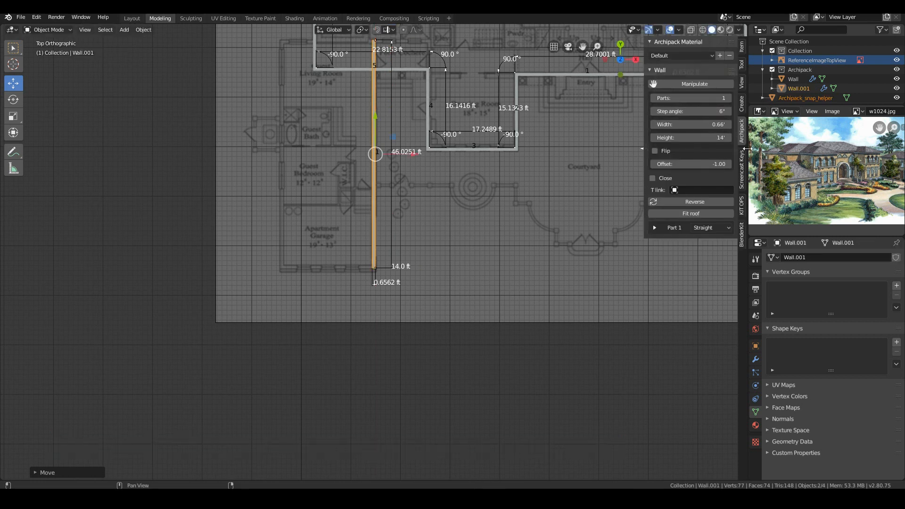
Step: Extend the guest wing wall to three parts with 90° turns and an about 24.8 ft second part, and paste a copy of it
left_click(729, 98)
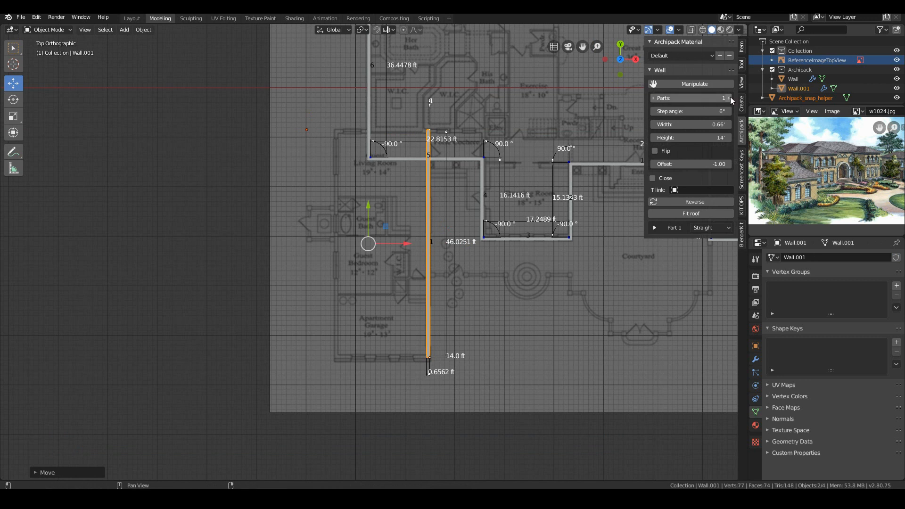
left_click_drag(443, 357, 272, 356)
left_click(454, 237)
key("ctrl+c")
key("ctrl+v")
key("alt+a")
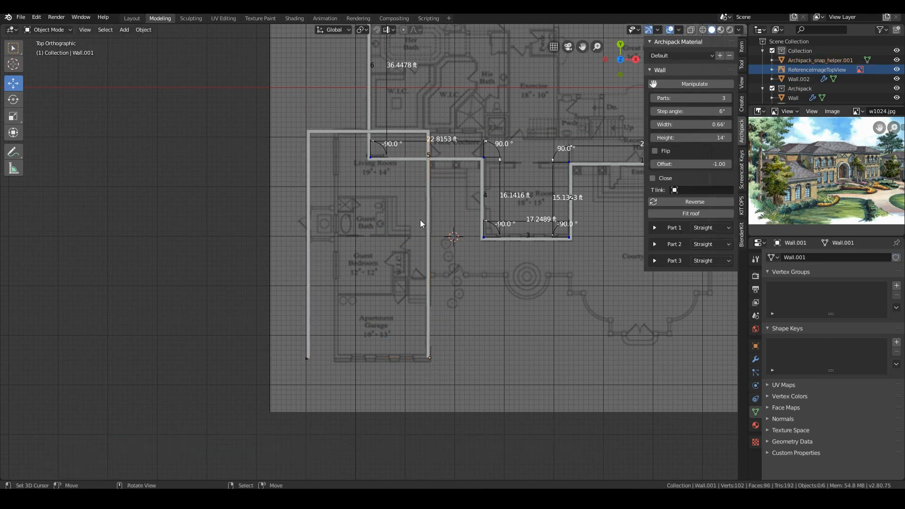
Step: Set the copied guest wing wall's third part to 46.0251 ft and close its outline at the Apartment Garage
right_click(427, 221)
left_click(301, 242)
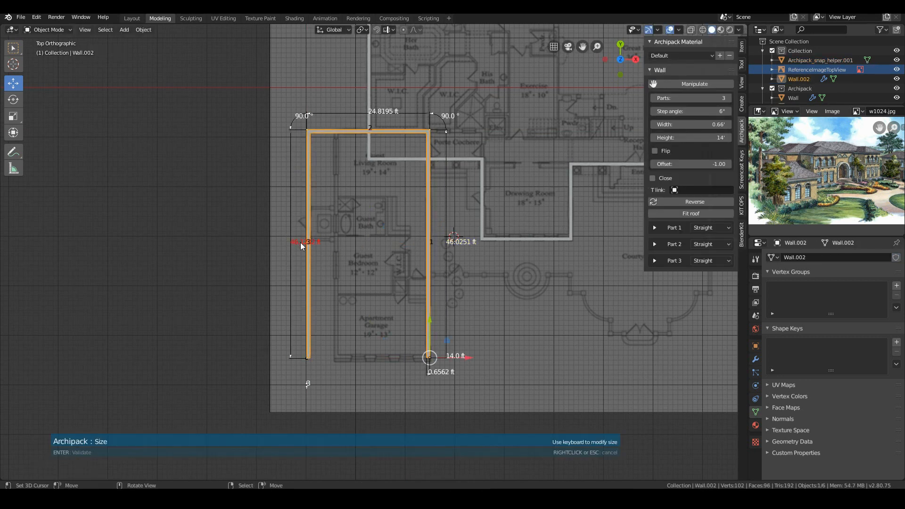
type("45")
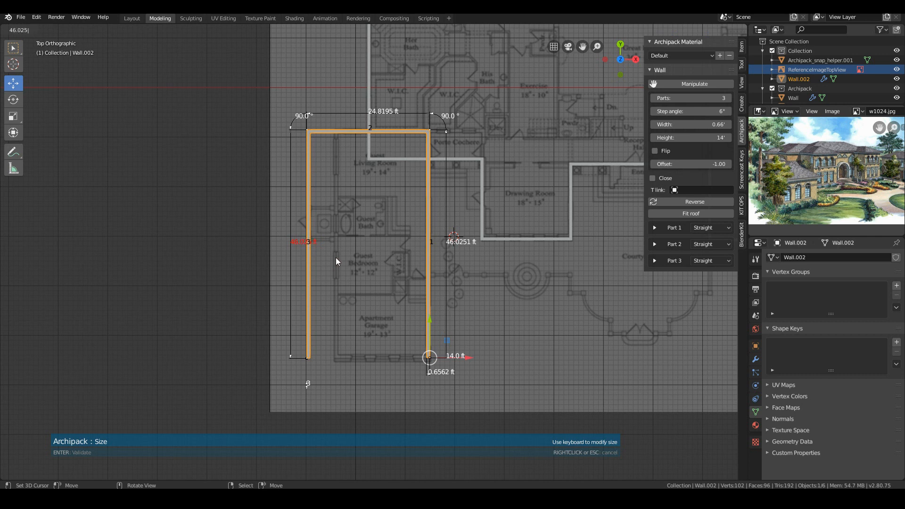
type("1")
key("Return")
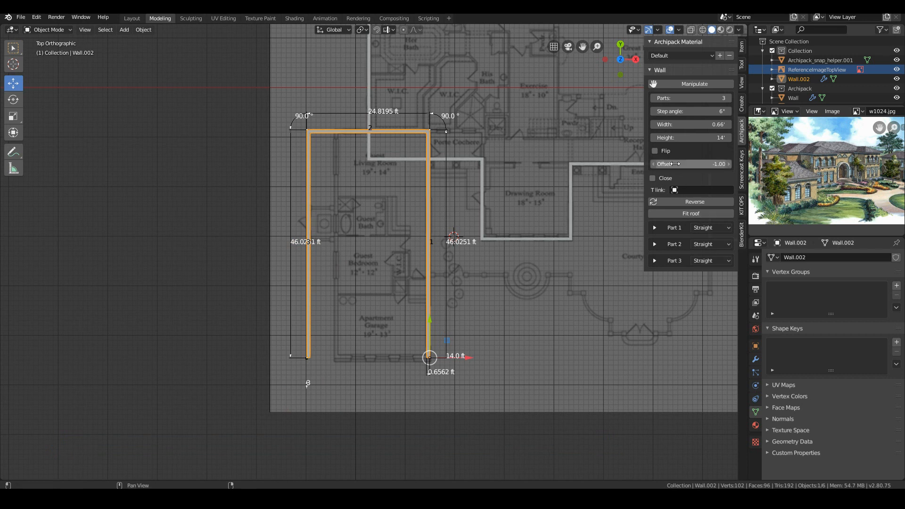
left_click(652, 178)
mouse_move(388, 398)
middle_mouse_down()
mouse_move(408, 395)
mouse_move(400, 397)
middle_mouse_up()
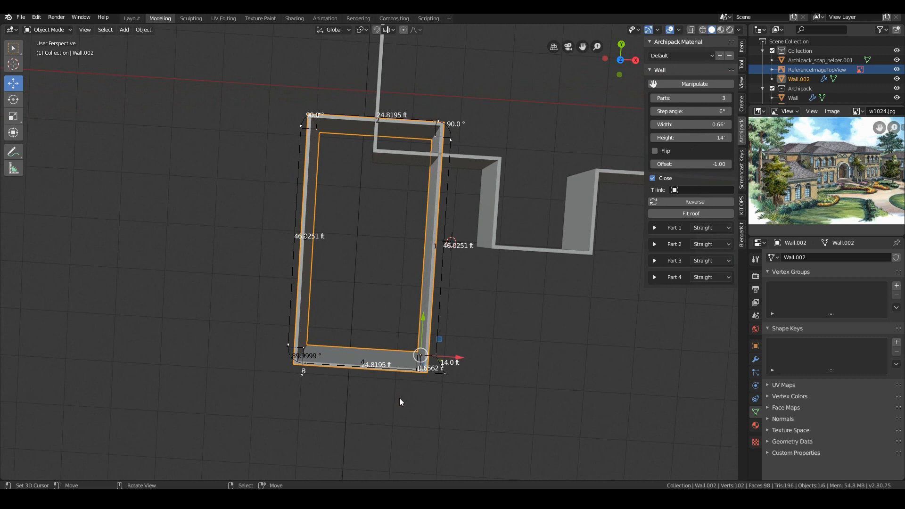
key("KP_7")
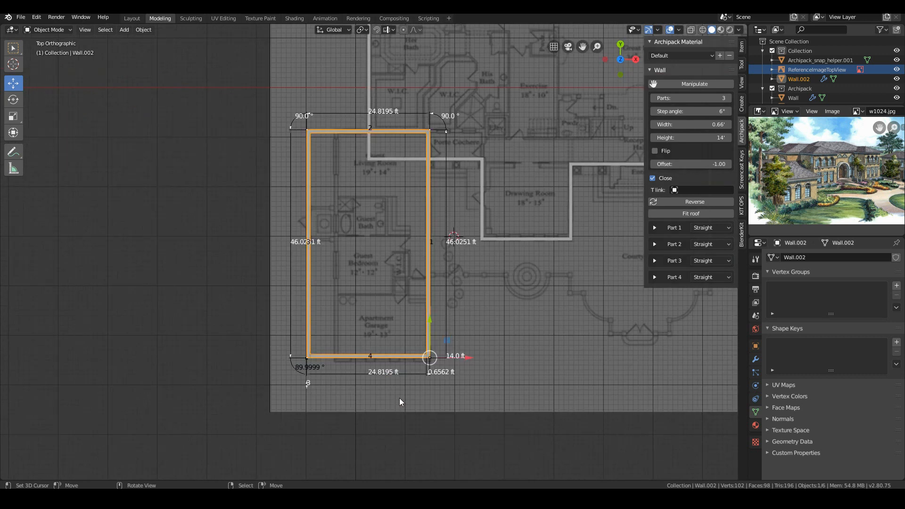
Step: Examine the closed guest wing and the main house walls in 3D from several angles
middle_click_drag(483, 353, 77, 335)
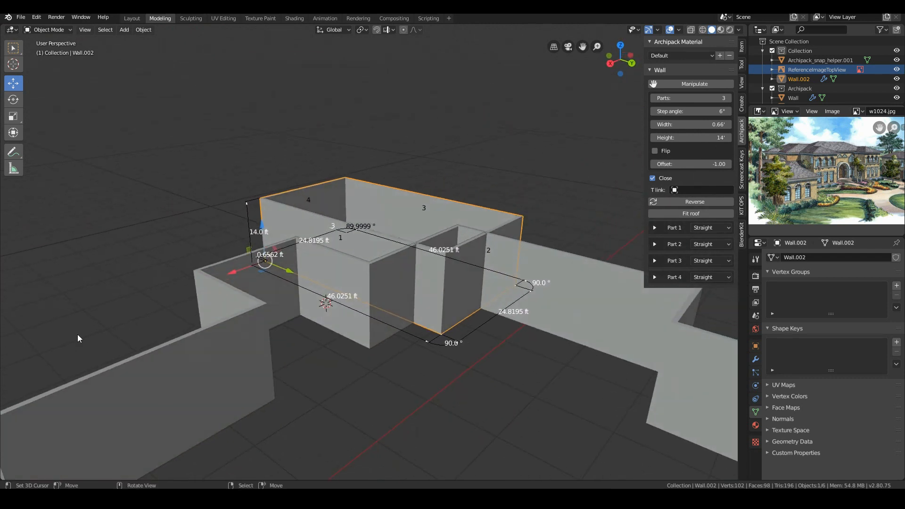
scroll(202, 371, "down", 3)
key("Escape")
scroll(217, 350, "down", 3)
scroll(217, 368, "up", 3)
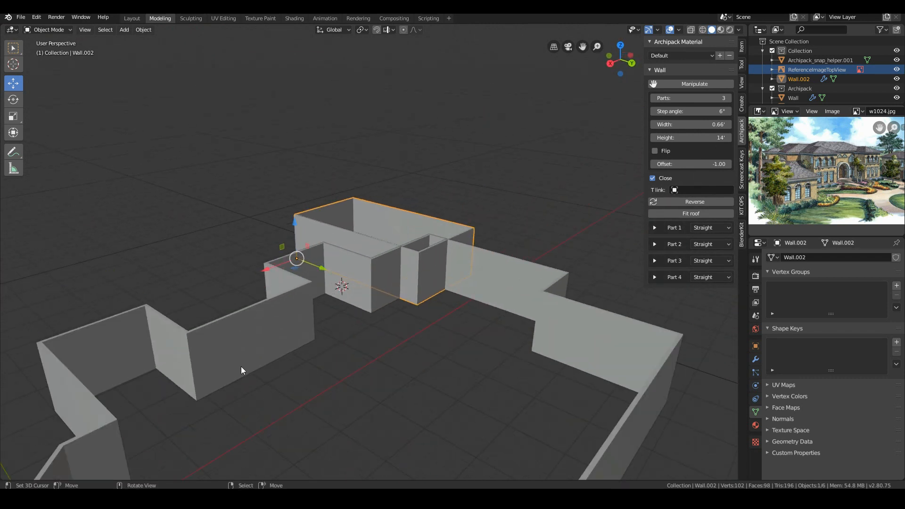
left_click(216, 368)
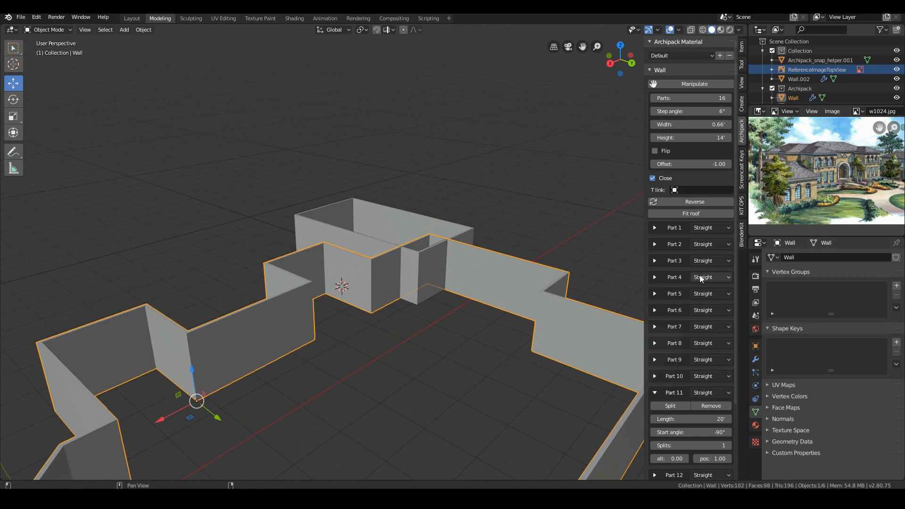
middle_click_drag(302, 293, 329, 272)
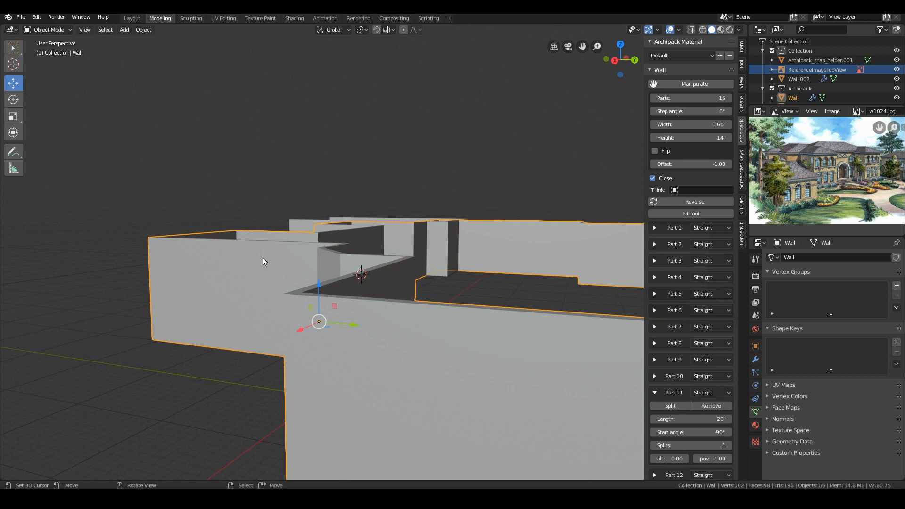
scroll(488, 258, "down", 4)
middle_click_drag(408, 257, 432, 261)
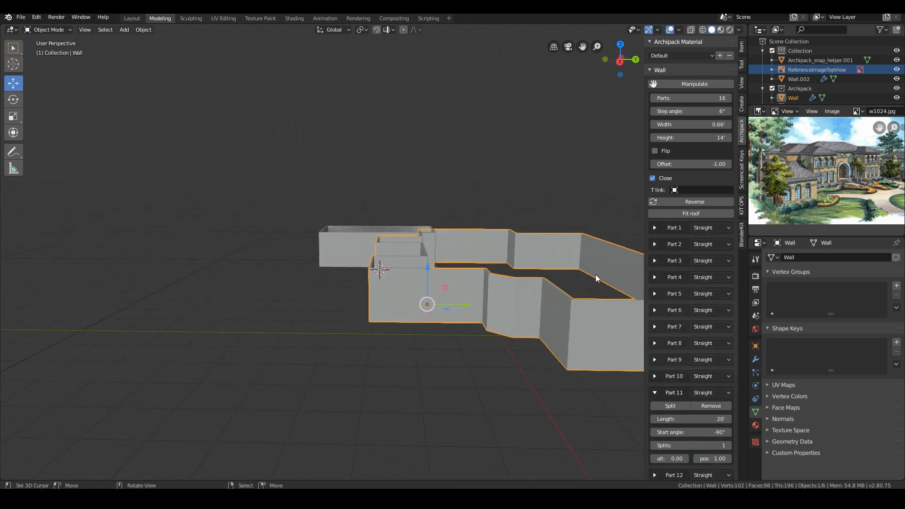
middle_click_drag(516, 219, 393, 262)
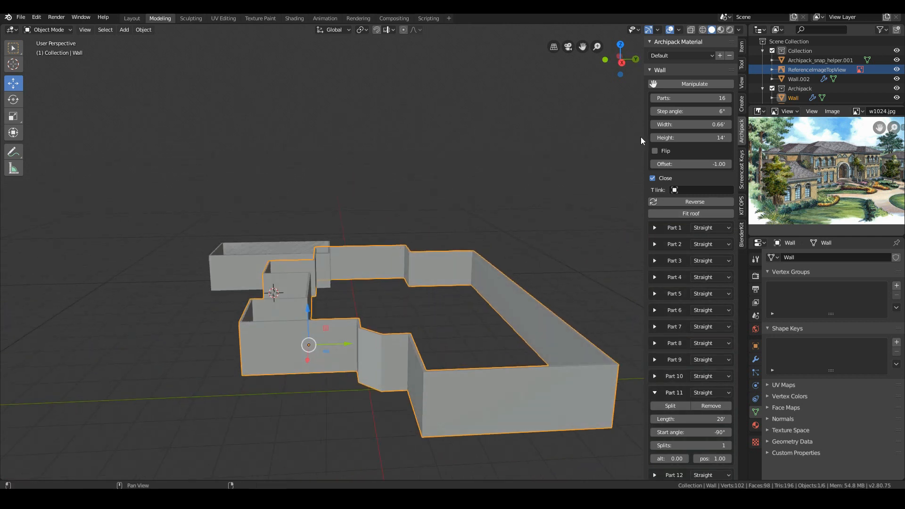
Step: Create an Archipack floor from the main house wall using the Boards 200x20 preset
left_click(741, 106)
left_click(210, 293)
middle_click_drag(210, 292, 383, 213)
left_click(397, 338)
left_click(709, 471)
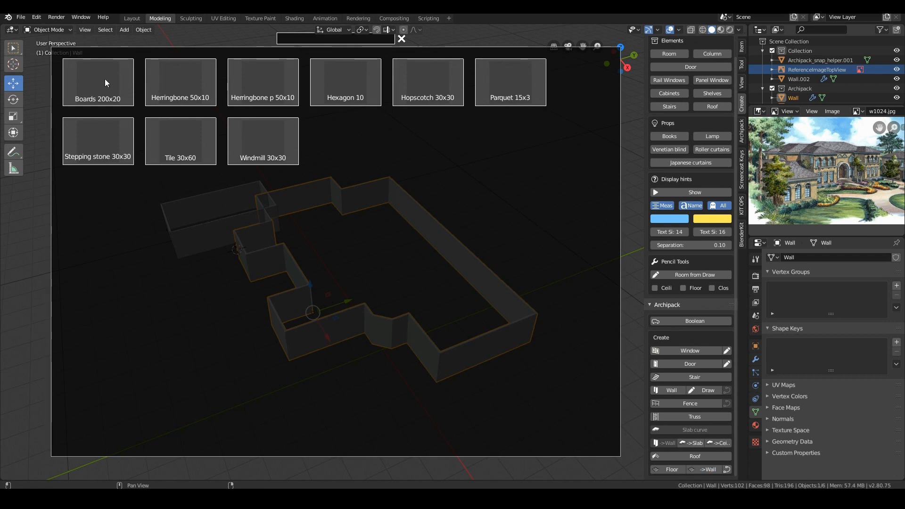
left_click(105, 78)
Step: Create an Archipack floor from the guest wing wall using the Tile 30x60 preset
scroll(439, 292, "up", 5)
middle_click_drag(457, 299, 376, 253)
scroll(377, 252, "up", 5)
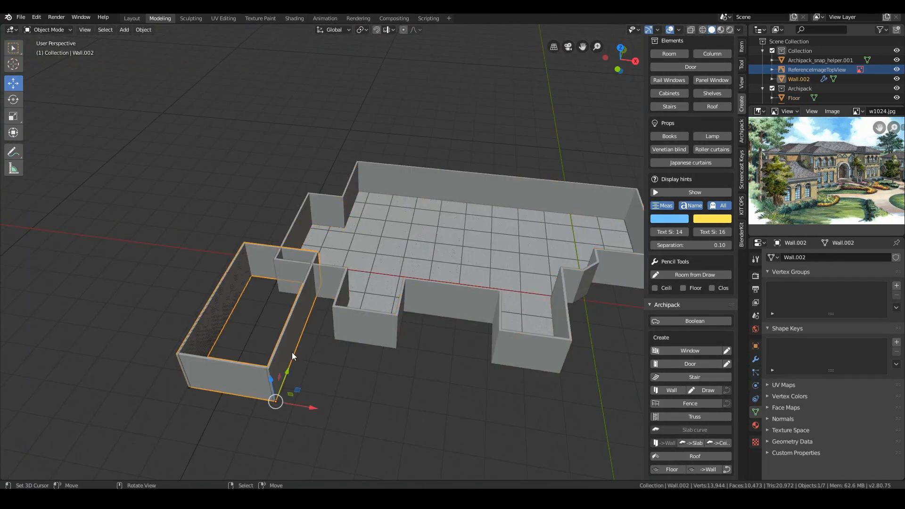
left_click(719, 472)
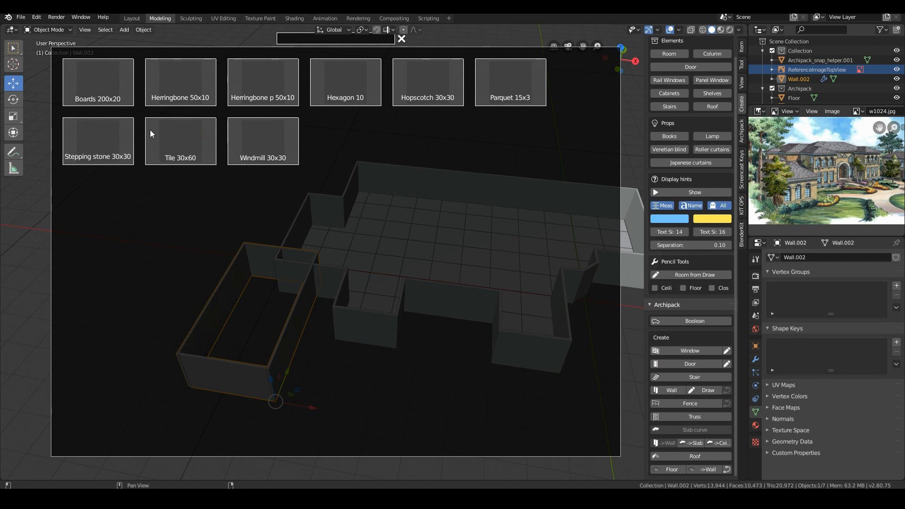
left_click(174, 138)
scroll(262, 366, "up", 5)
middle_click_drag(262, 357, 212, 358)
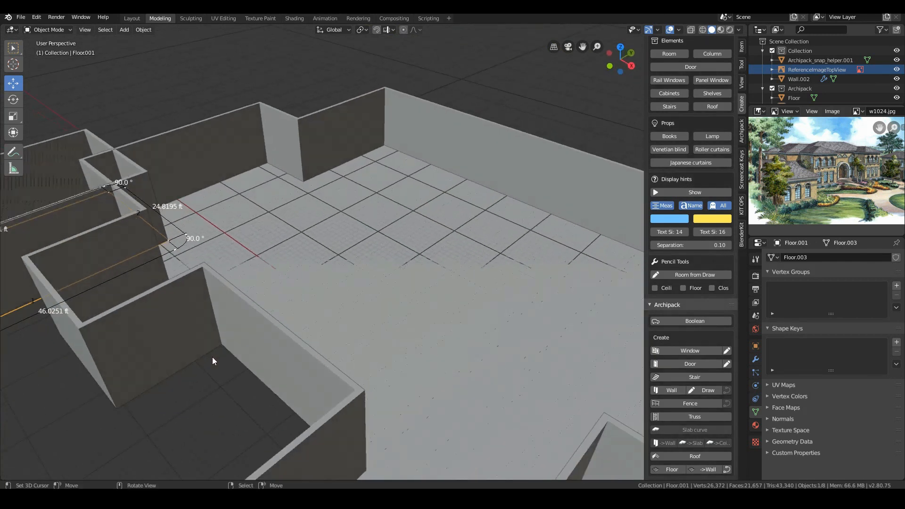
Step: Create an Archipack ceiling from the main house wall and another from the guest wing wall
scroll(226, 356, "down", 5)
left_click(332, 321)
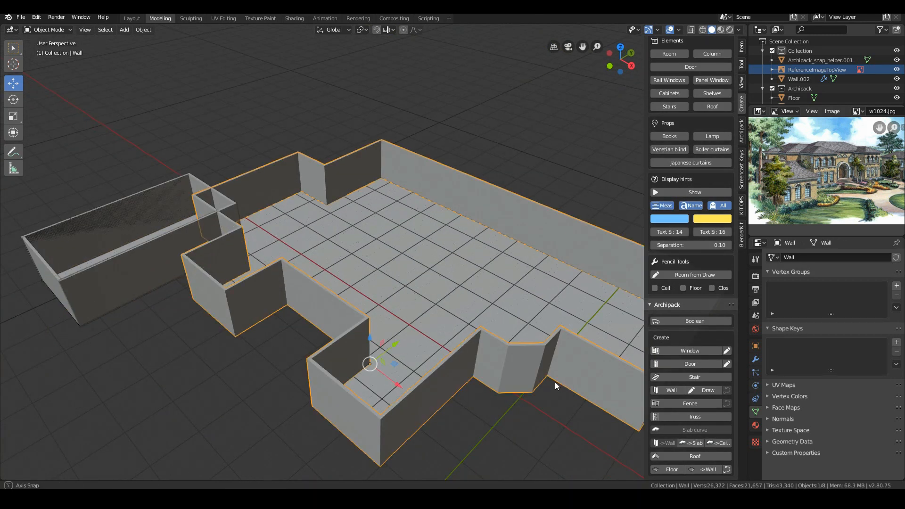
middle_click_drag(555, 386, 739, 384)
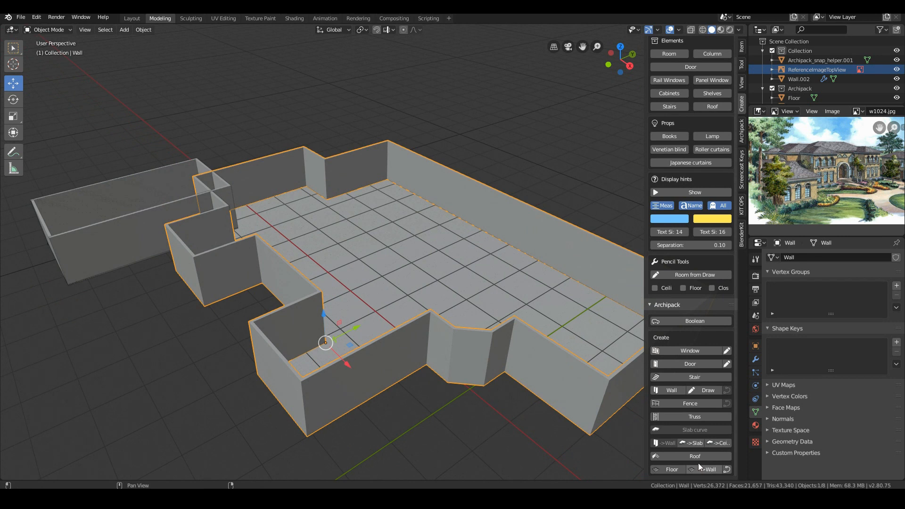
left_click(720, 444)
mouse_move(370, 386)
middle_mouse_down()
mouse_move(412, 363)
mouse_move(429, 376)
mouse_move(406, 367)
middle_mouse_up()
left_click(278, 318)
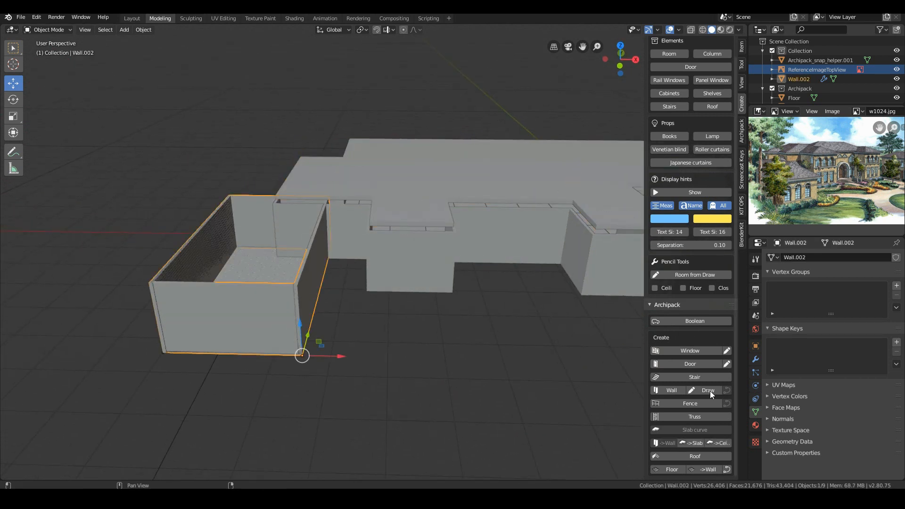
left_click(725, 445)
mouse_move(267, 282)
middle_mouse_down()
mouse_move(272, 265)
mouse_move(232, 268)
mouse_move(250, 276)
middle_mouse_up()
Step: Lower the main house's ceiling slab along the Z axis so it sits down into the wall tops
left_click(353, 157)
key("KP_1")
middle_click_drag(424, 180, 331, 252, "shift")
scroll(380, 182, "up", 2)
key("g")
key("z")
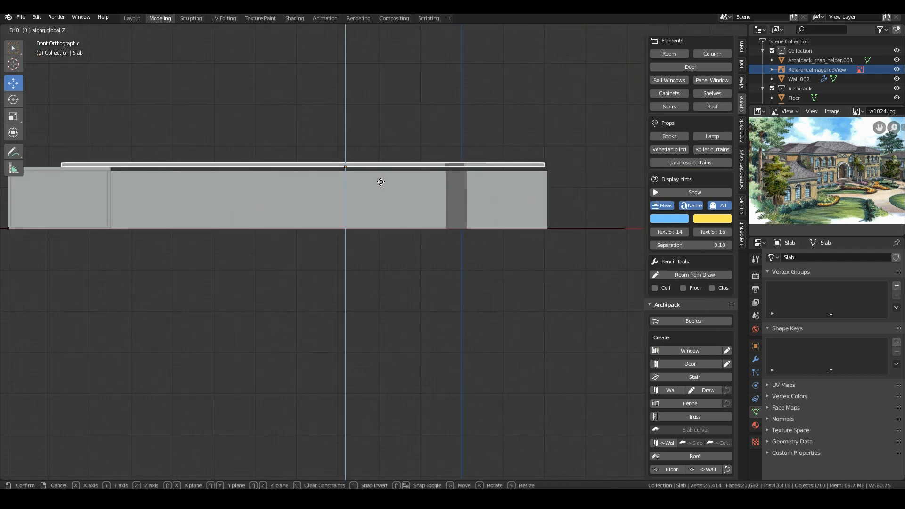
left_click(386, 185)
mouse_move(387, 186)
middle_mouse_down()
mouse_move(395, 170)
mouse_move(392, 186)
middle_mouse_up()
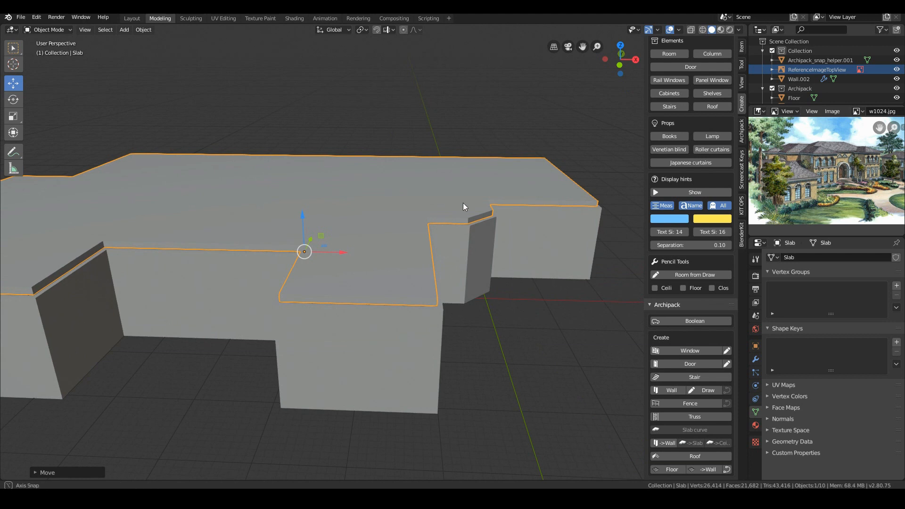
key("g")
key("z")
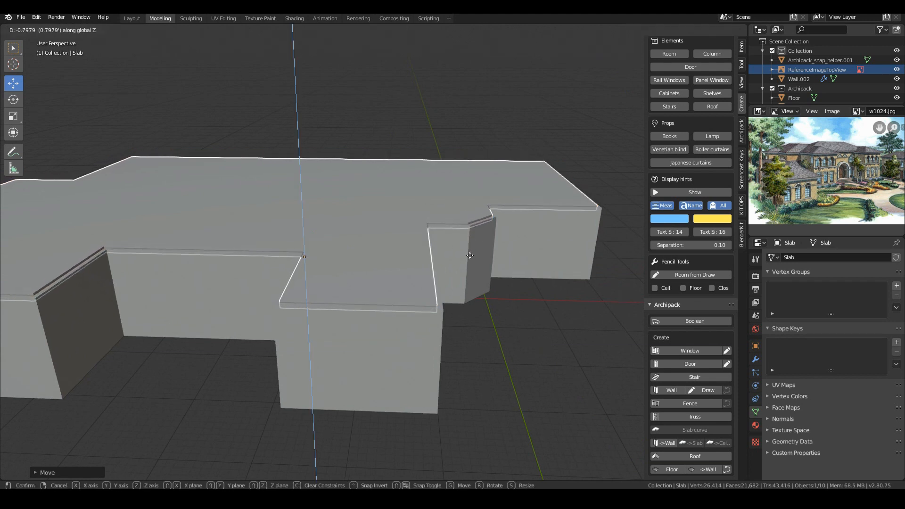
left_click(466, 254)
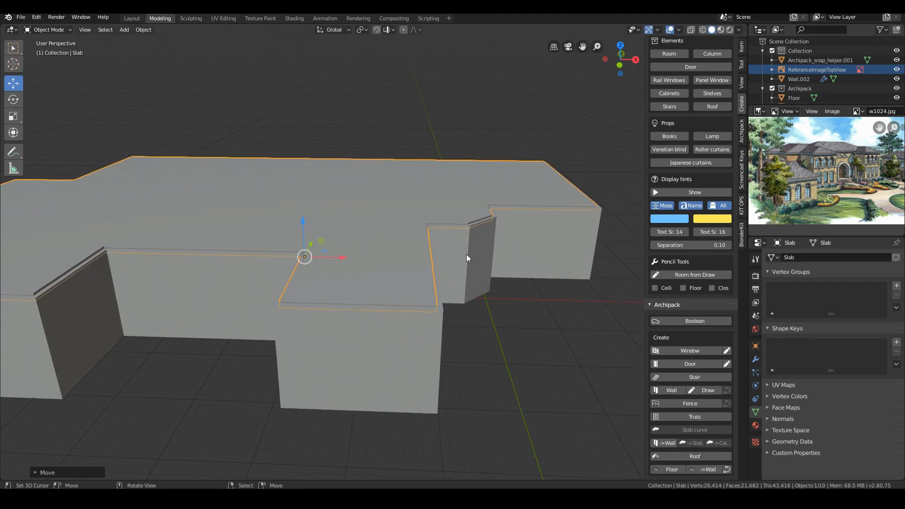
Step: Duplicate the main house's wall, floor and ceiling slab straight up by about 14.4 ft to form a second storey
scroll(465, 254, "down", 5)
middle_click_drag(347, 285, 372, 278)
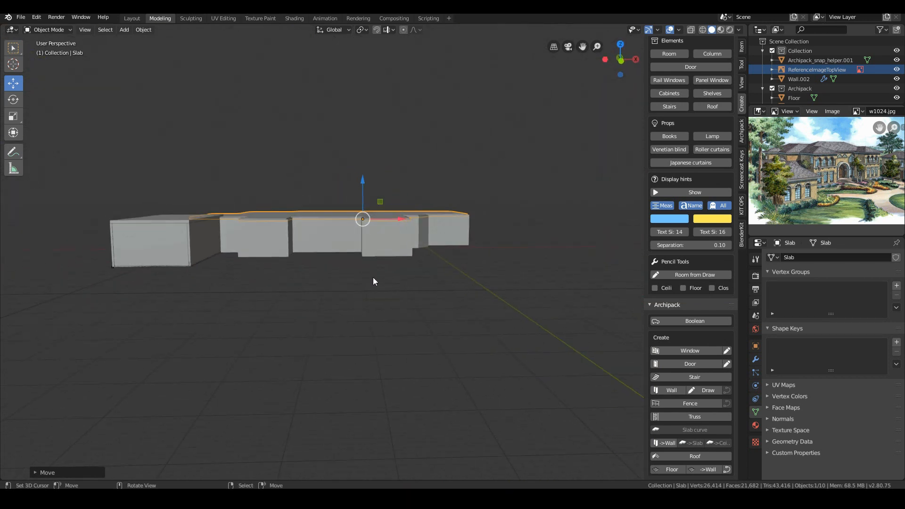
key("alt+a")
key("b")
left_click_drag(291, 187, 428, 273)
middle_click_drag(428, 273, 395, 267)
key("KP_1")
middle_click_drag(351, 296, 378, 353, "shift")
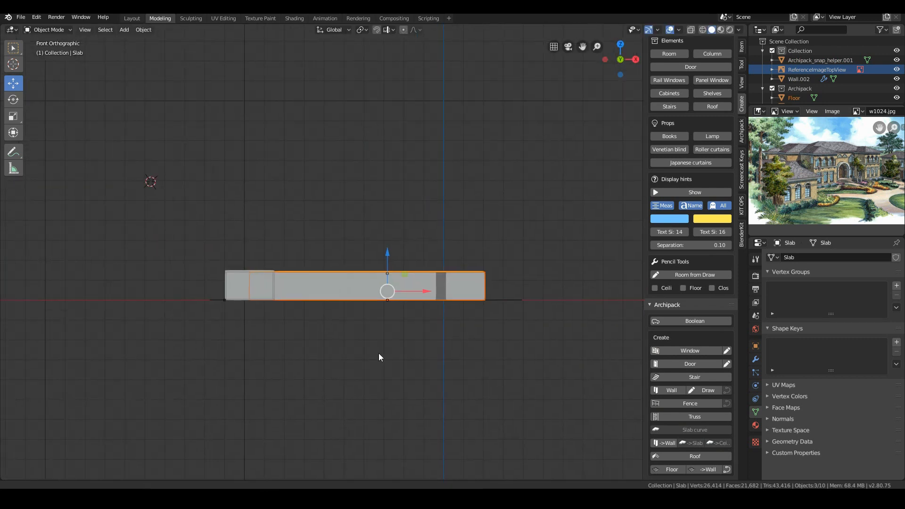
scroll(484, 361, "up", 2)
middle_click_drag(484, 361, 481, 334, "shift")
scroll(482, 333, "up", 2)
key("shift+d")
key("z")
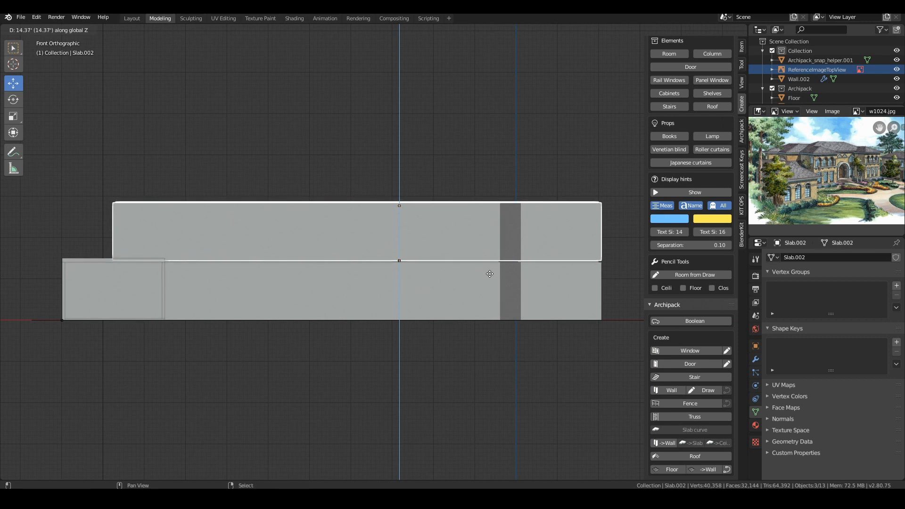
left_click(490, 274)
Step: Lower the duplicated second storey slightly along the Z axis to tighten the seam with the ground-floor walls
middle_click_drag(453, 276, 375, 273)
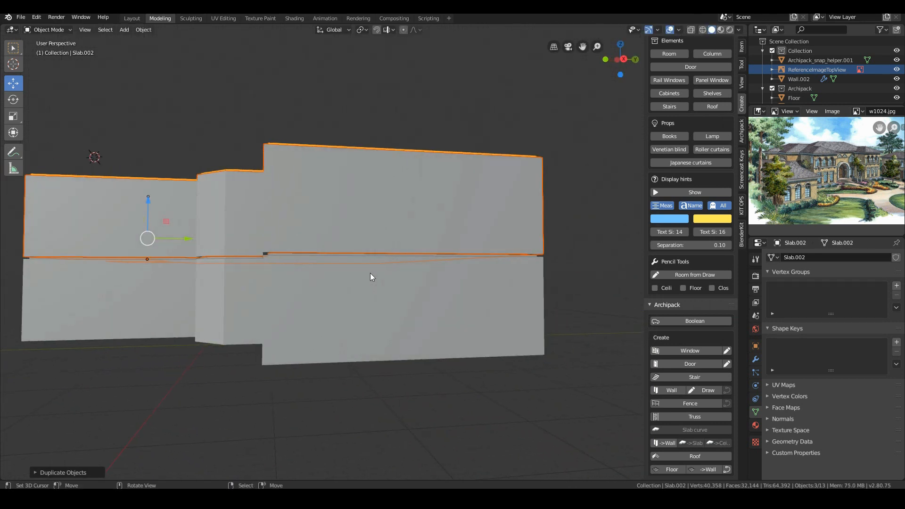
scroll(370, 273, "up", 5)
key("g")
key("z")
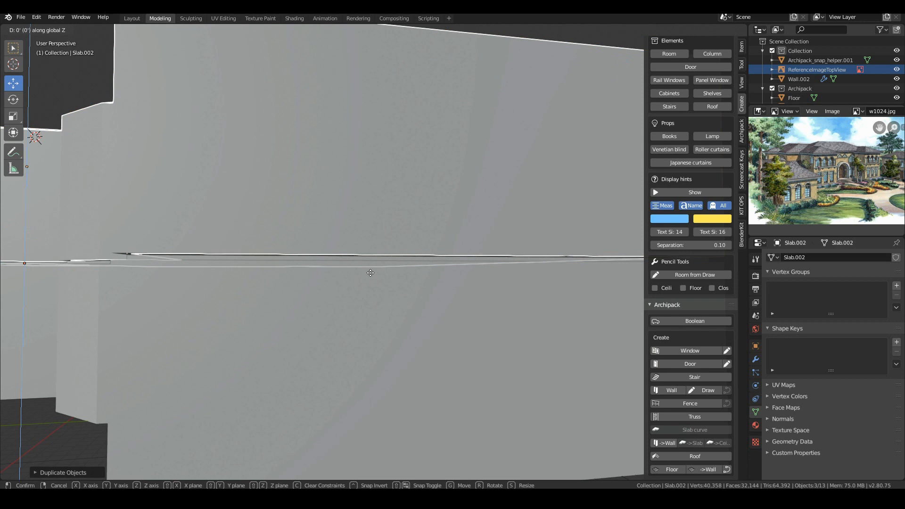
left_click(377, 311)
scroll(375, 313, "down", 4)
key("g")
key("z")
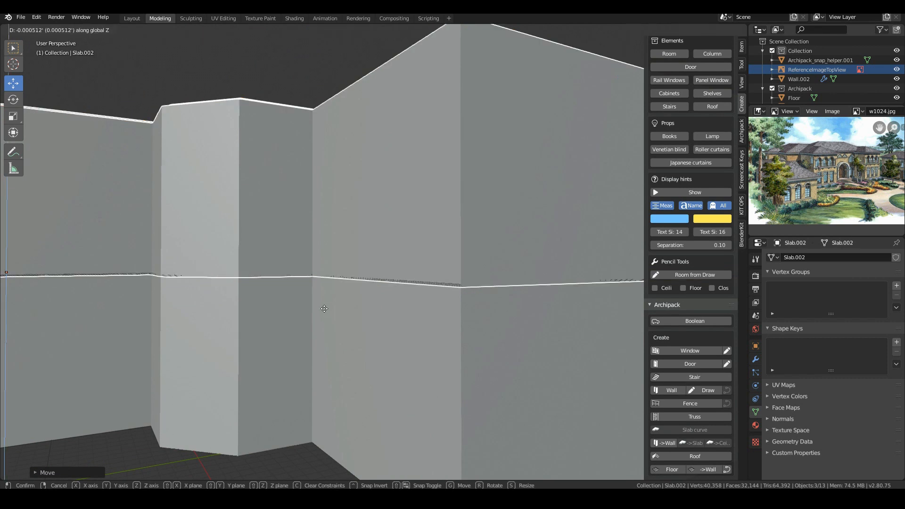
right_click(324, 309)
Step: Turn on snapping to faces and move the second storey along Z onto the top of the ground floor
scroll(326, 307, "down", 4)
left_click(377, 31)
left_click(384, 30)
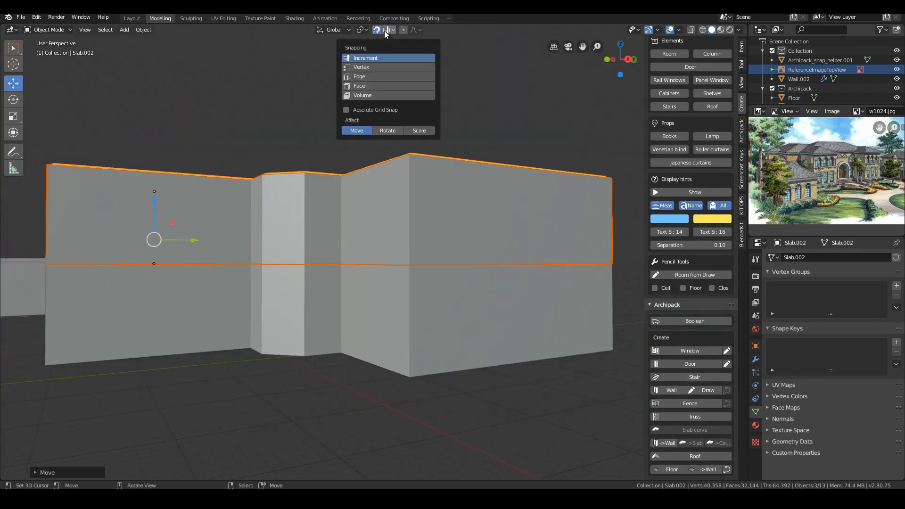
left_click(361, 87)
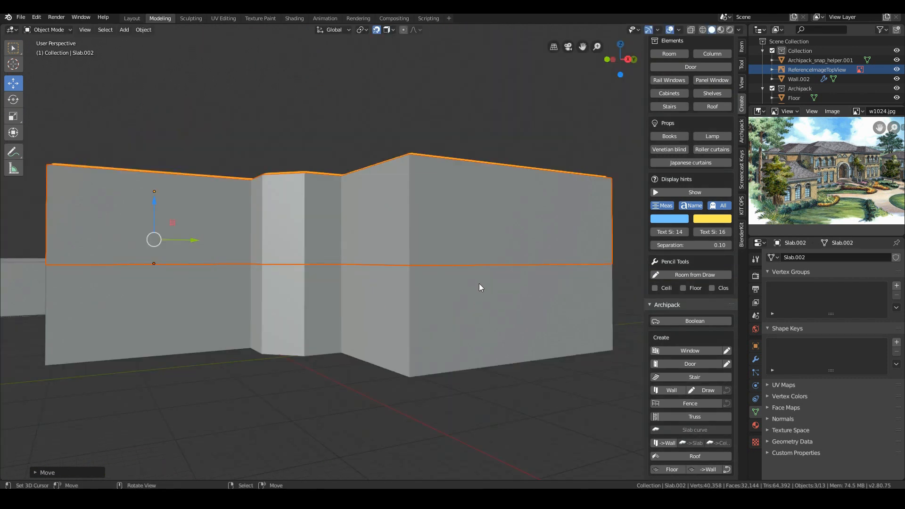
key("g")
key("z")
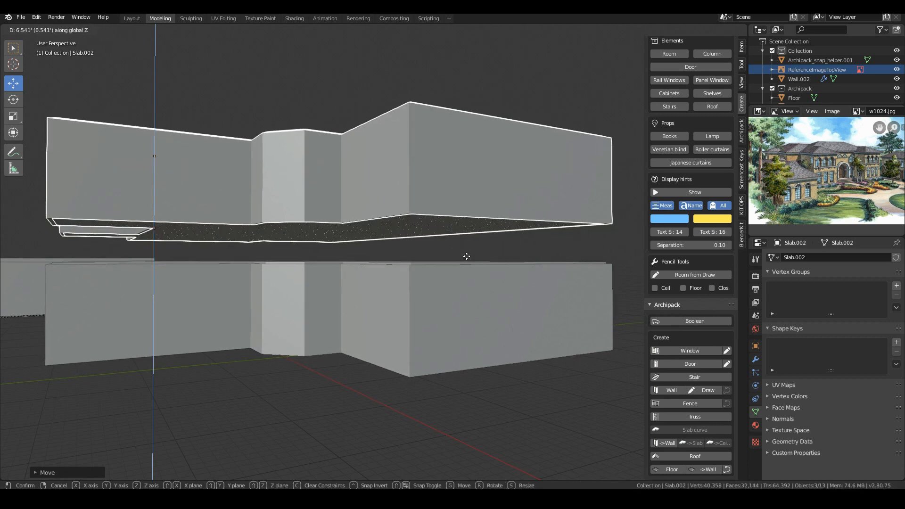
left_click(469, 262)
Step: Examine the seam between the two storeys in perspective and in the front orthographic view
middle_click_drag(275, 347, 345, 347)
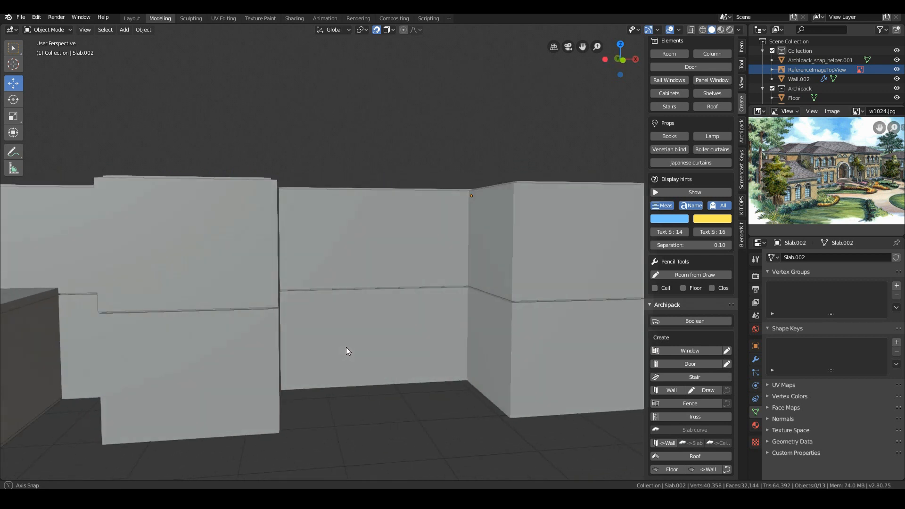
scroll(349, 347, "down", 5)
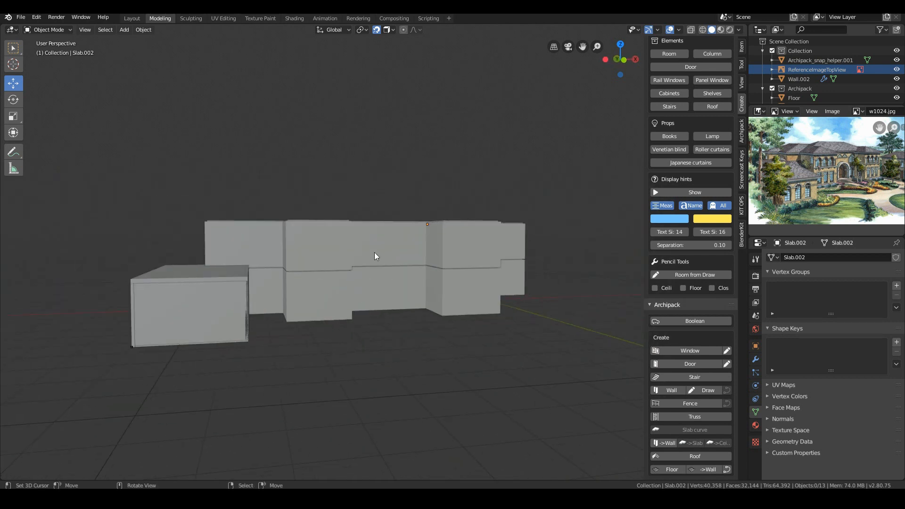
scroll(363, 260, "up", 4)
scroll(364, 259, "down", 4)
mouse_move(285, 291)
middle_mouse_down()
mouse_move(90, 305)
mouse_move(273, 296)
middle_mouse_up()
key("KP_1")
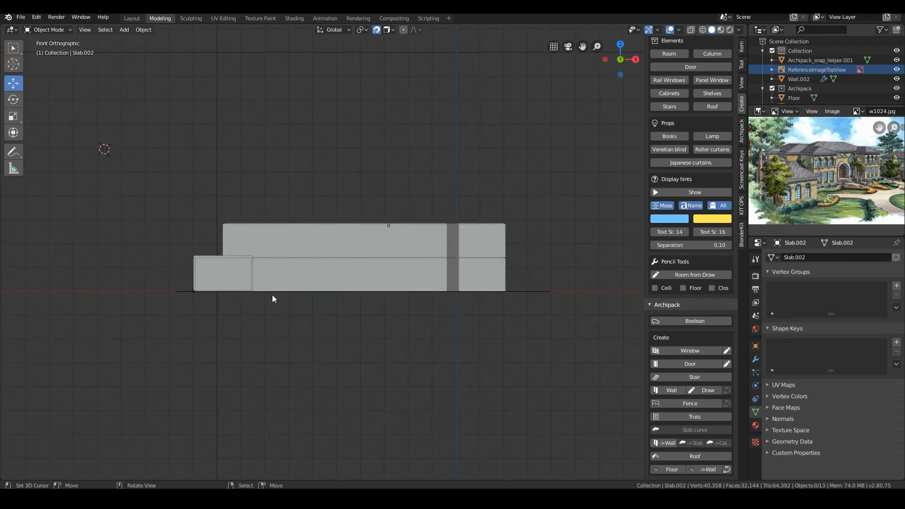
scroll(317, 279, "up", 3)
scroll(318, 283, "up", 1)
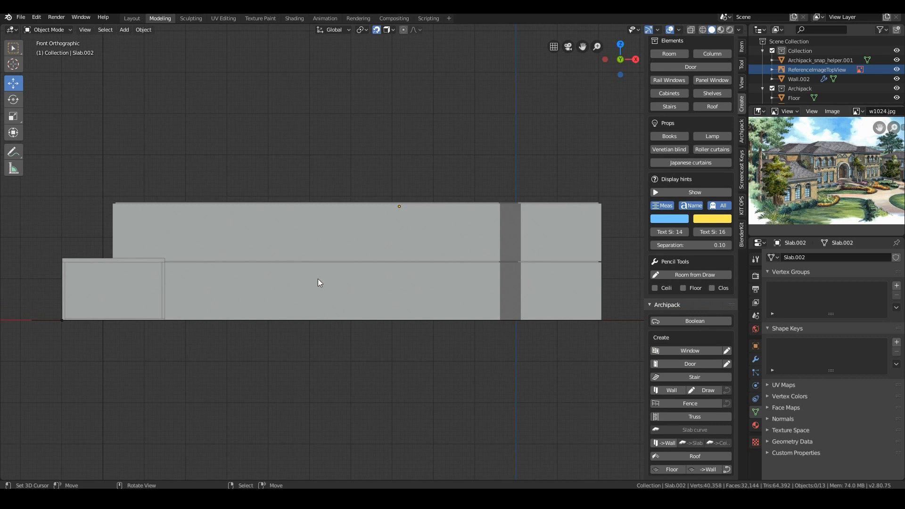
middle_click_drag(370, 268, 444, 248)
right_click(448, 242)
key("g")
right_click(447, 209)
Step: Select the ground floor's ceiling slab and reposition it along the Z axis with snapping at the seam between the storeys
right_click(467, 265)
right_click(466, 265)
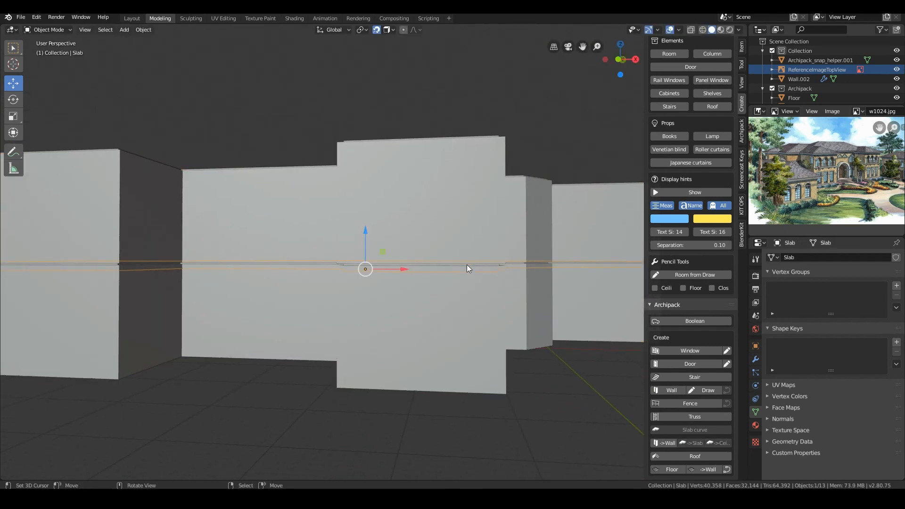
key("g")
right_click(534, 282)
middle_click_drag(504, 277, 460, 256, "shift")
scroll(455, 250, "up", 1)
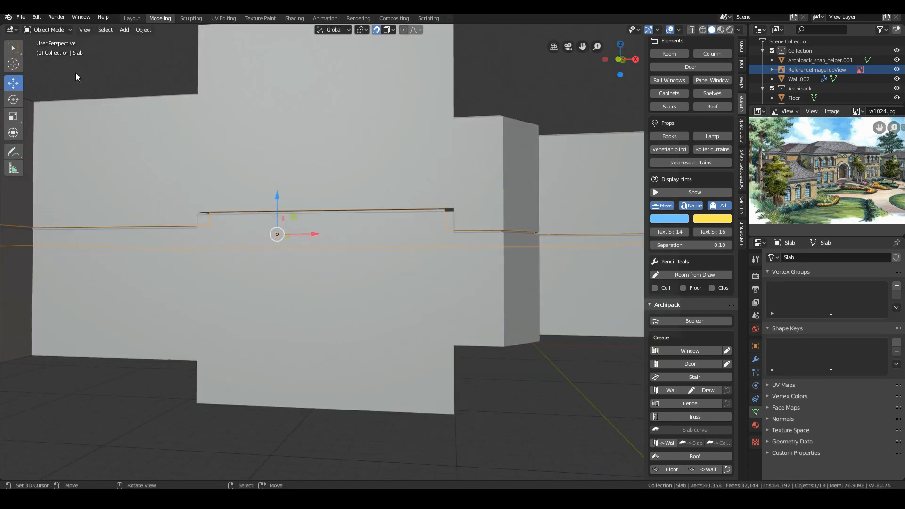
key("g")
key("z")
right_click(375, 184)
key("g")
key("z")
right_click(377, 185)
key("g")
key("z")
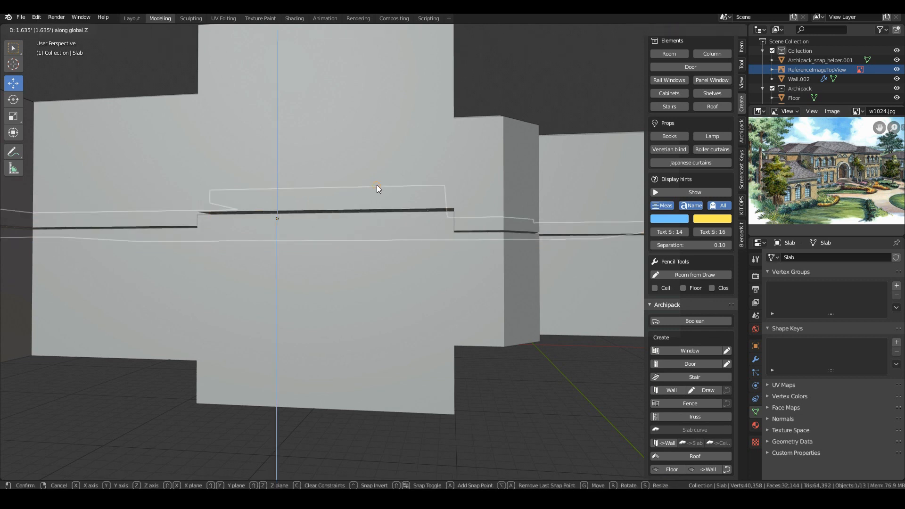
left_click(371, 208)
Step: Lower the ground floor's ceiling slab along the Z axis so it sits inside the lower walls
middle_click_drag(371, 205, 378, 208)
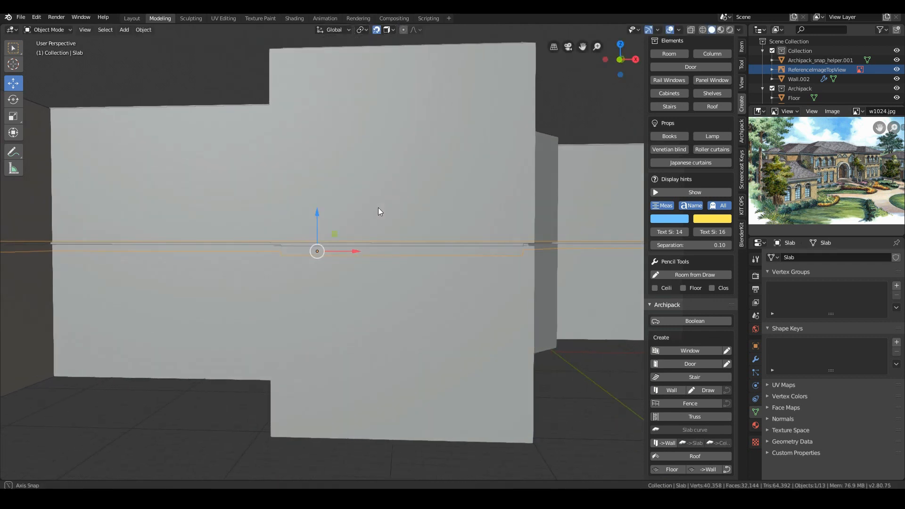
key("g")
right_click(422, 209)
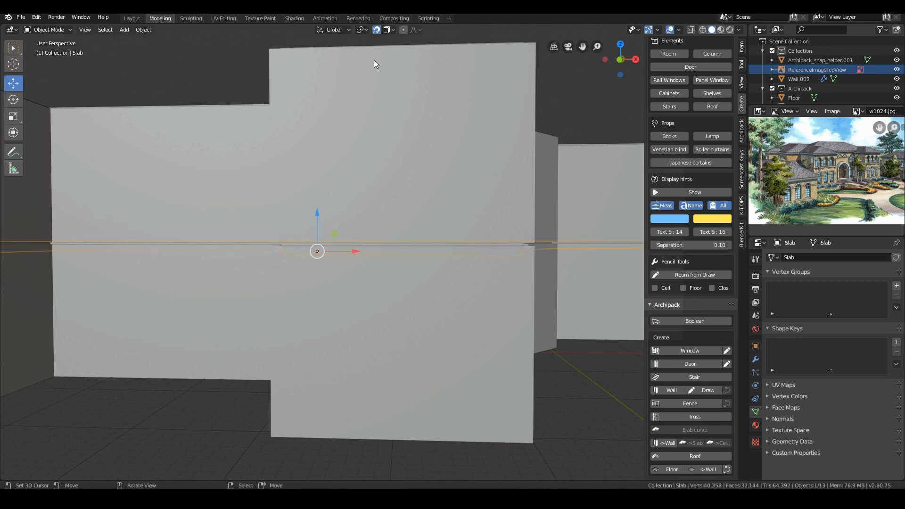
key("g")
key("z")
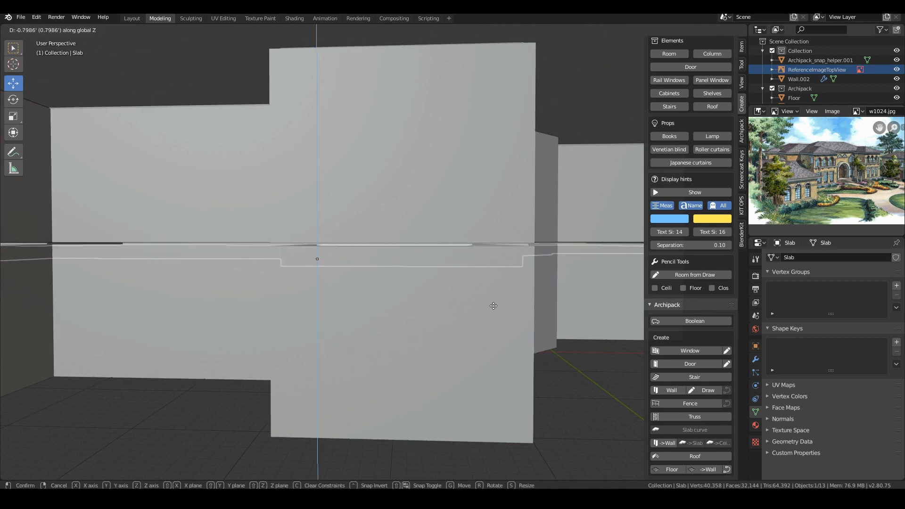
left_click(497, 282)
Step: Select the second storey's wall together with its floor and lower both along Z by about 0.7 ft
middle_click_drag(497, 218, 499, 204)
right_click(462, 144)
key("g")
right_click(443, 97)
middle_click_drag(442, 96, 446, 149)
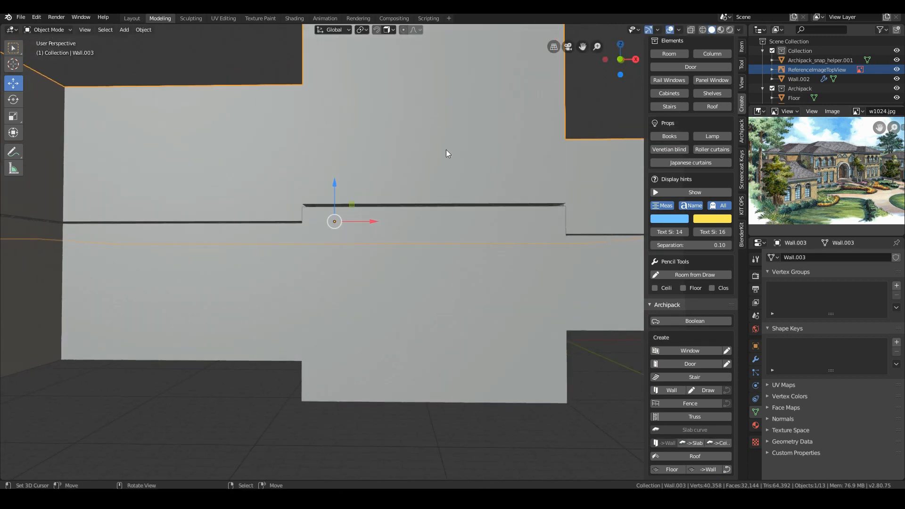
left_click(486, 203, "shift")
middle_click_drag(495, 182, 490, 164)
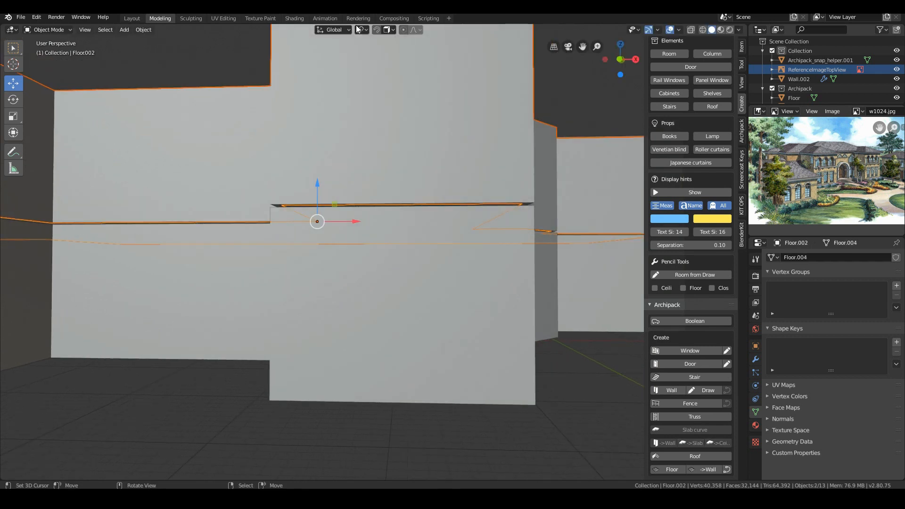
key("g")
key("z")
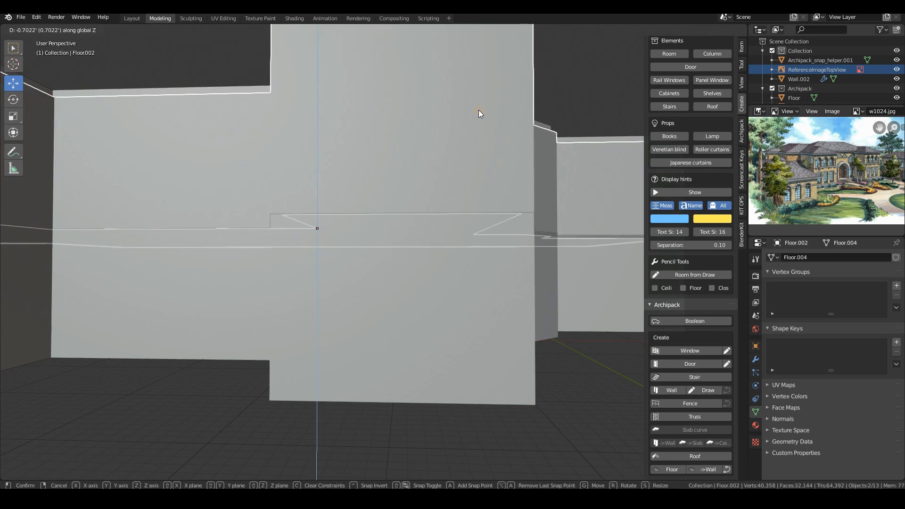
left_click(475, 123)
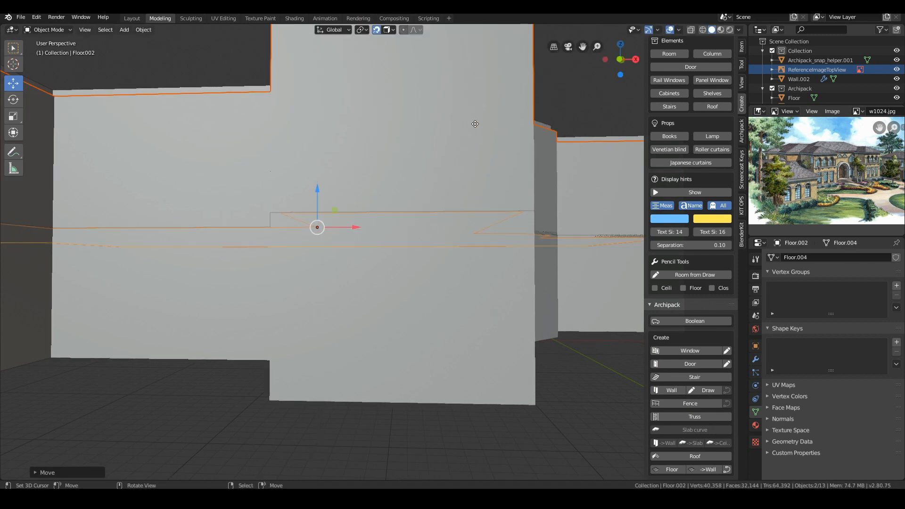
Step: Raise the second-storey wall and floor slightly along Z, and clear the selection
key("g")
key("z")
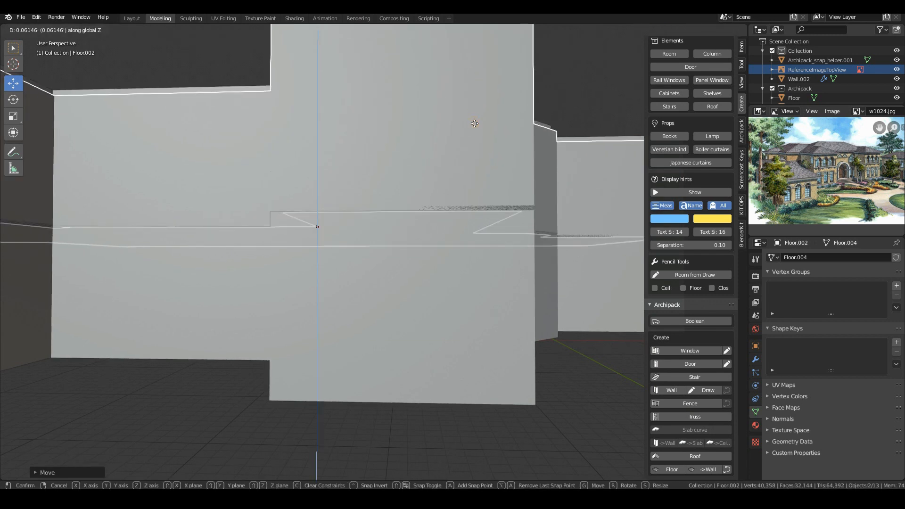
left_click(473, 98)
middle_click_drag(474, 98, 456, 118)
key("a")
key("a")
scroll(472, 219, "down", 3)
middle_click_drag(472, 219, 432, 224)
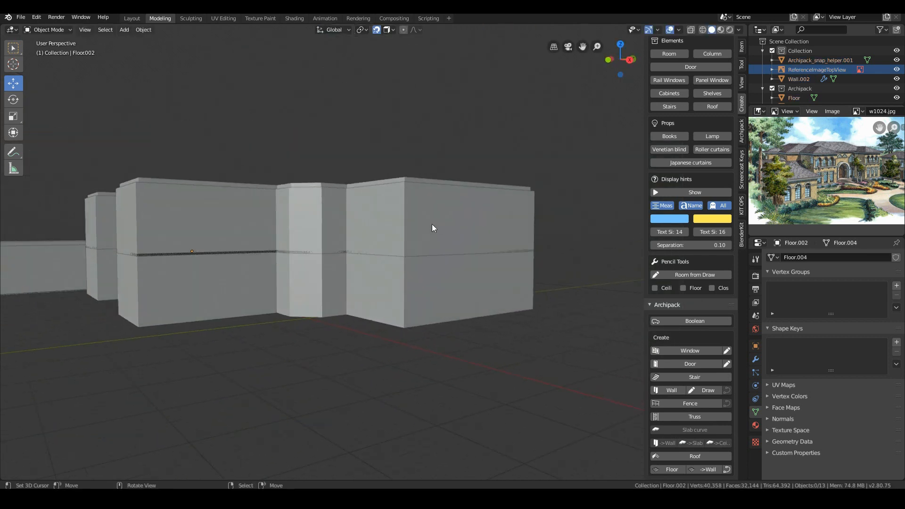
Step: Raise the second-storey wall and floor by about 0.16 ft along Z to align the seam, and deselect everything
scroll(432, 225, "up", 1)
key("a")
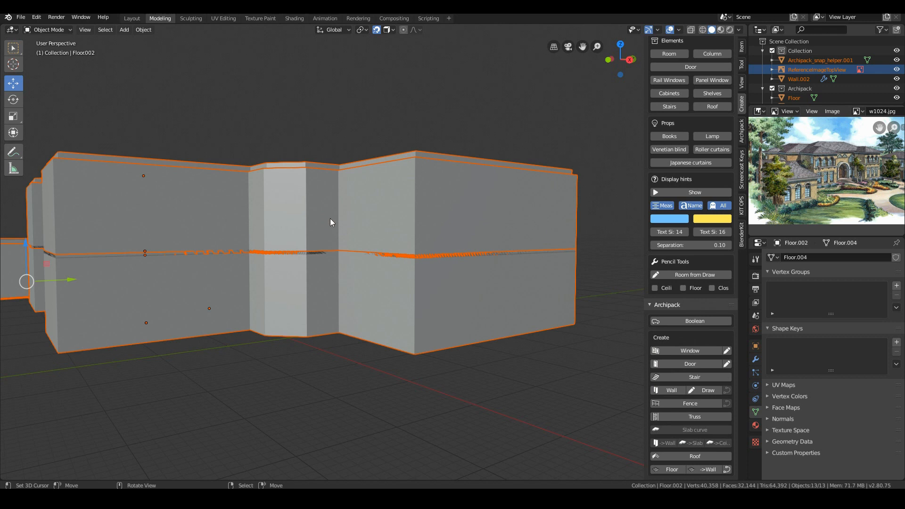
left_click(333, 220)
key("g")
key("z")
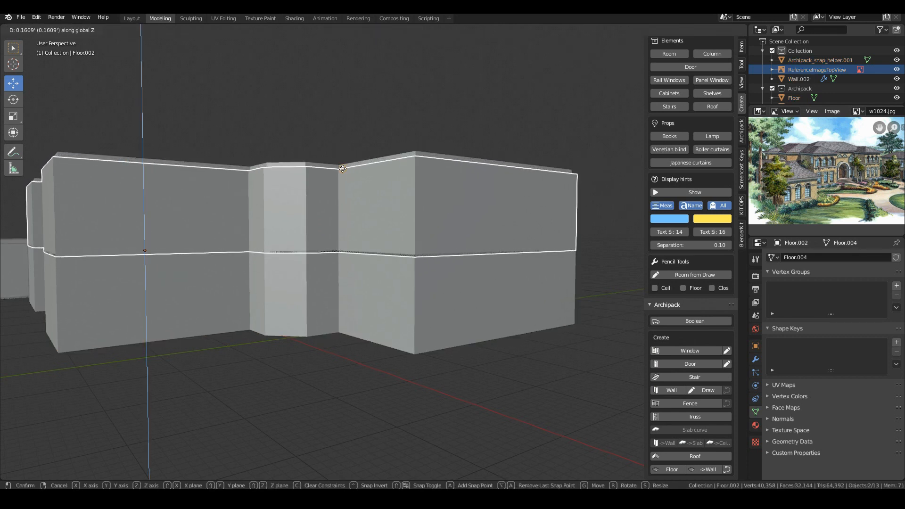
left_click(342, 167)
key("alt+a")
Step: Examine the stacked storeys from the front and in perspective for gaps or overlaps at the seam
middle_click_drag(316, 202, 317, 232)
key("KP_1")
key("a")
key("alt+a")
scroll(306, 229, "up", 3)
middle_click_drag(293, 224, 315, 250)
scroll(336, 266, "down", 8)
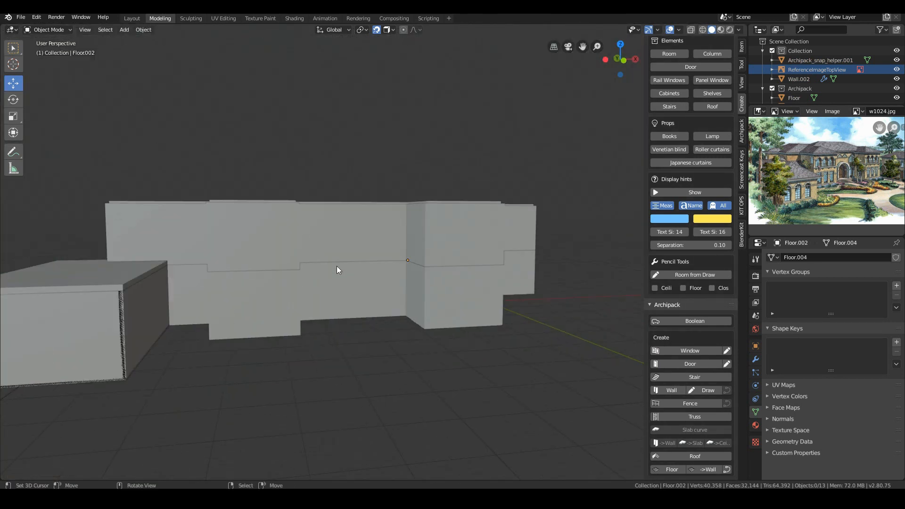
middle_click_drag(287, 296, 346, 315, "shift")
scroll(346, 315, "up", 3)
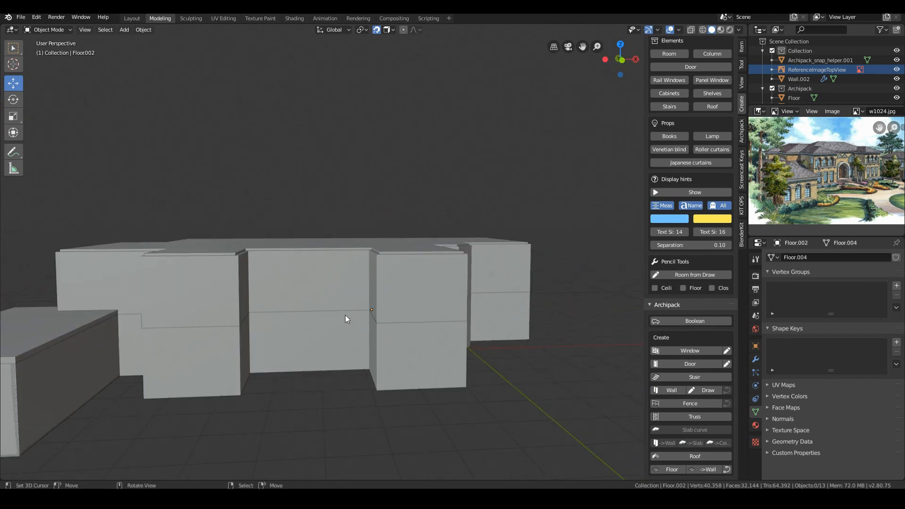
scroll(345, 315, "up", 2)
scroll(345, 315, "down", 3)
Step: Select the ground-floor wall and enlarge the mansion reference image to study its windows
left_click(323, 327)
scroll(836, 194, "up", 4)
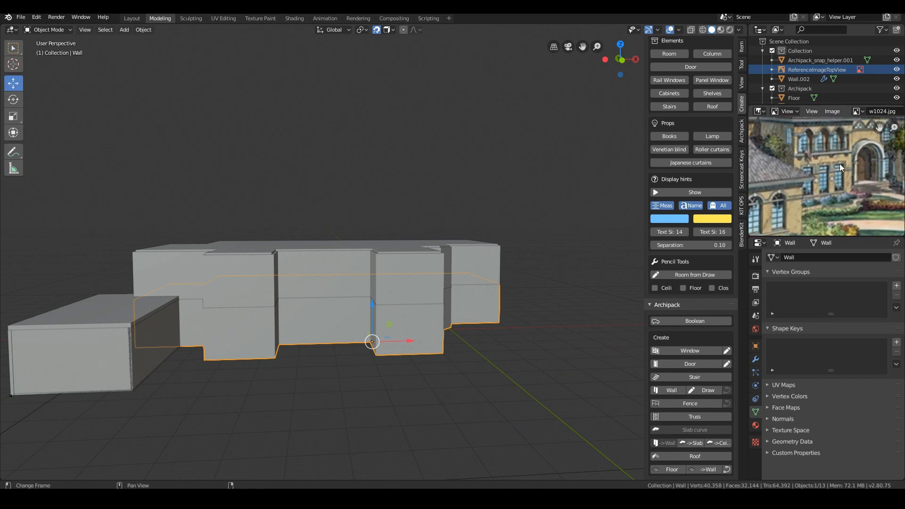
scroll(794, 211, "down", 2)
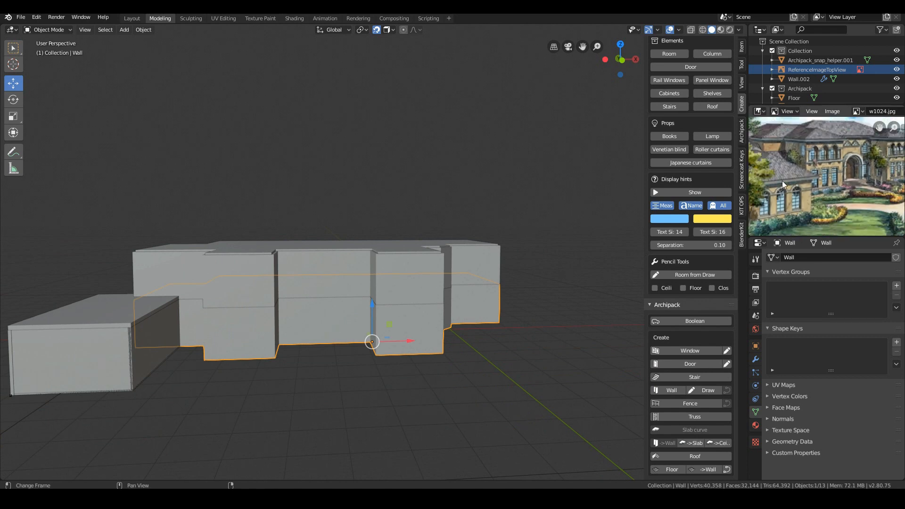
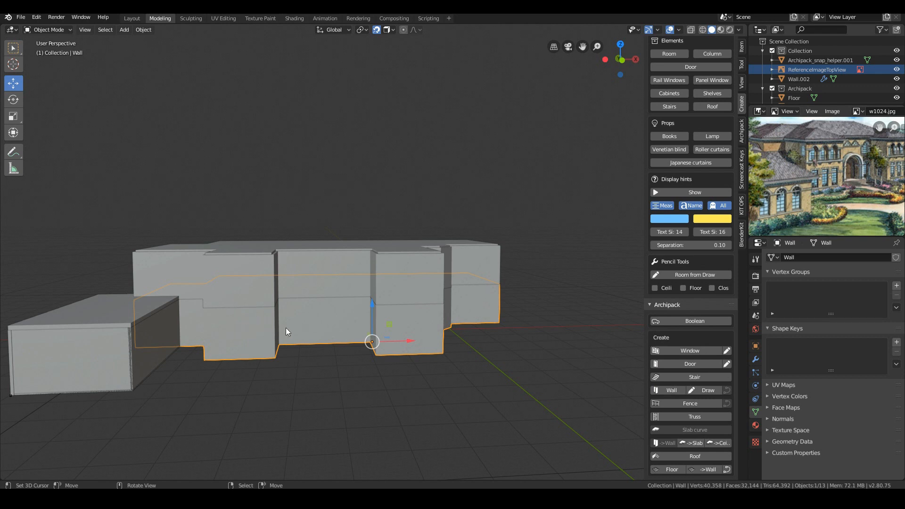
Step: Draw an Archipack window with the 120x110 flat 2 preset on the ground-floor wall of the front projection nearest the guest wing
middle_click_drag(268, 346, 322, 360)
key("a")
key("a")
scroll(298, 328, "up", 4)
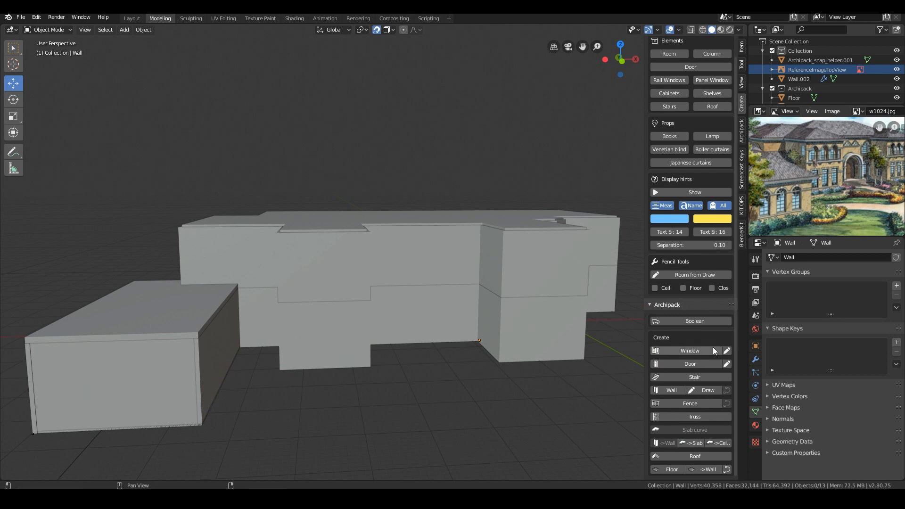
left_click(727, 351)
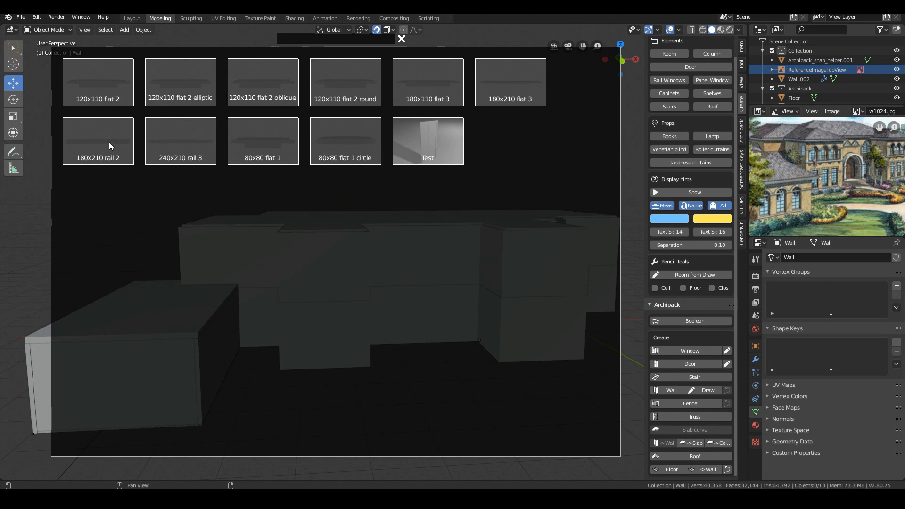
left_click(111, 84)
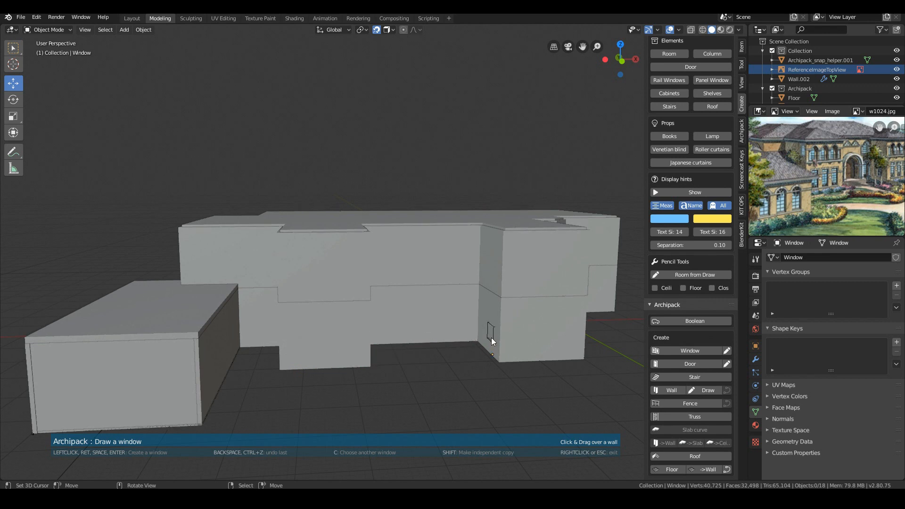
left_click(299, 347)
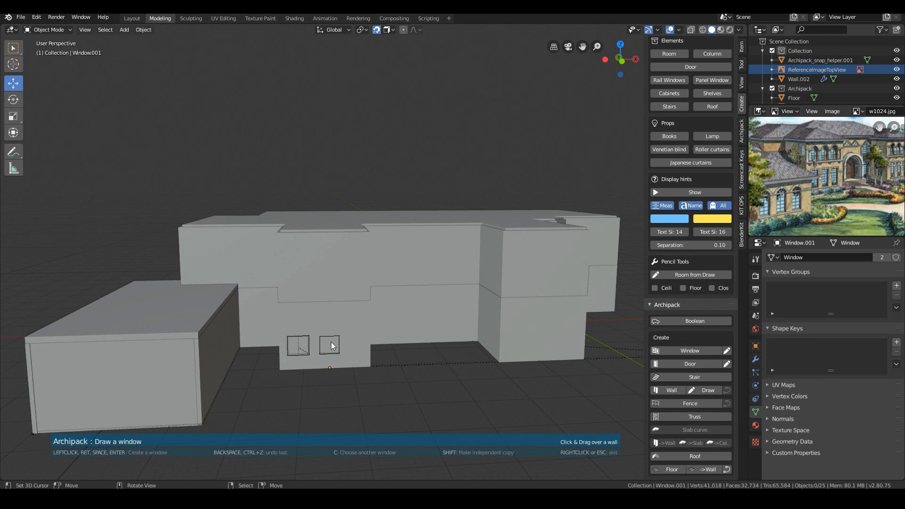
right_click(328, 346)
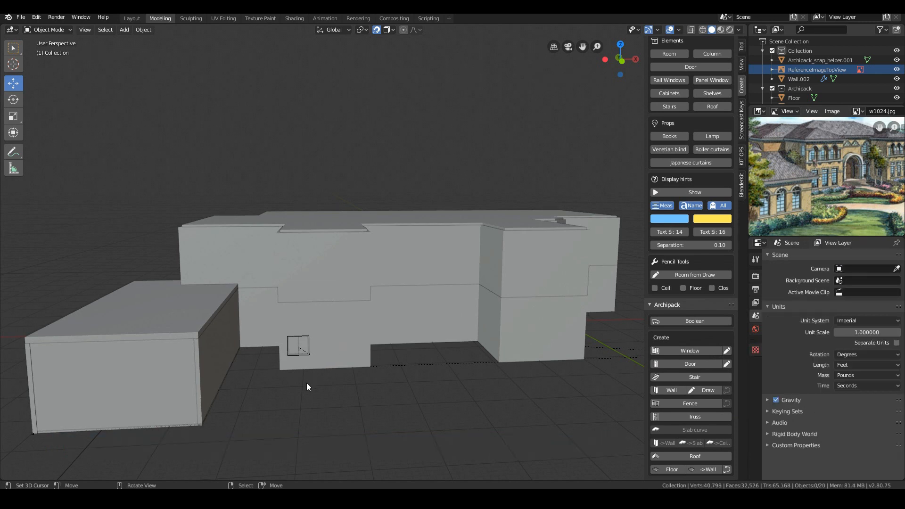
scroll(311, 378, "up", 6)
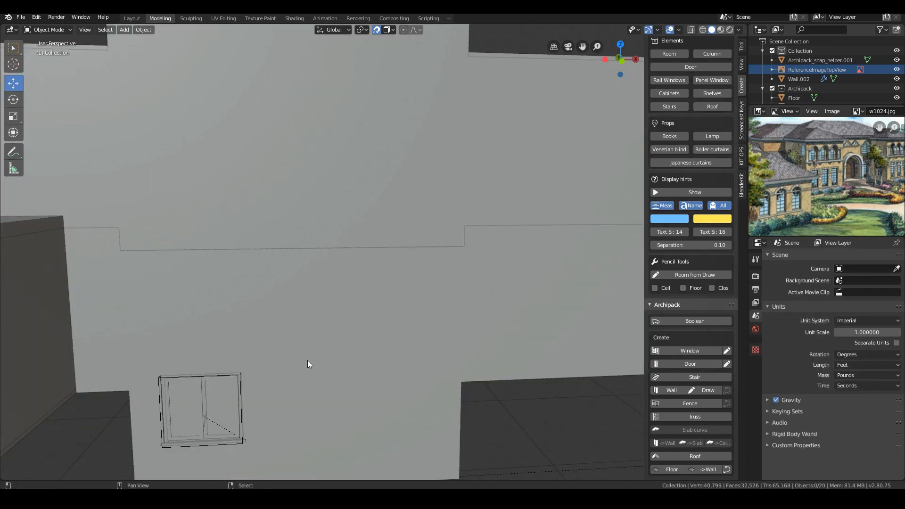
Step: Select the new window on the front projection and set its altitude to 1.9 ft and its height to 10 ft
left_click(234, 438)
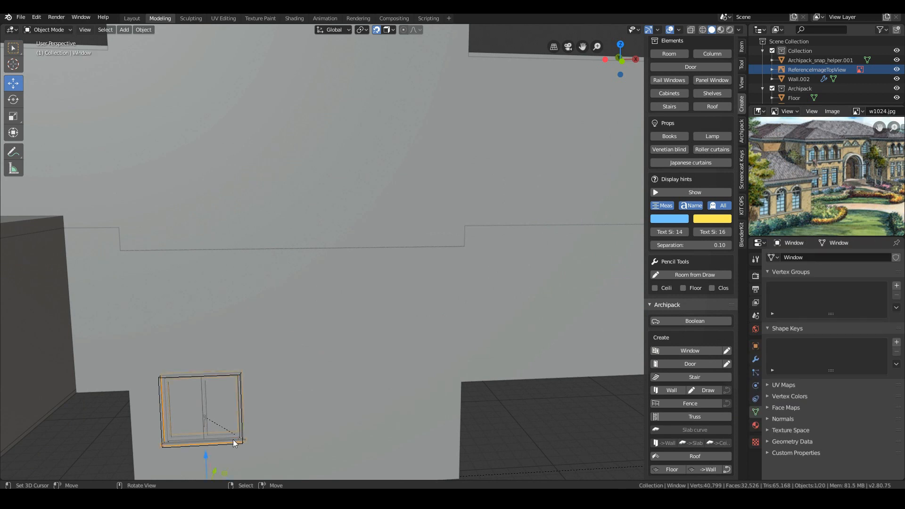
scroll(231, 439, "down", 3)
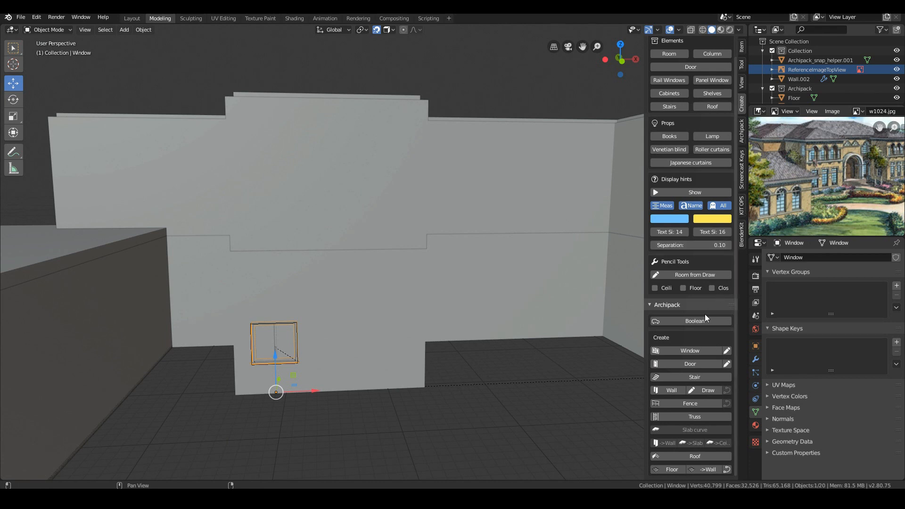
left_click(741, 132)
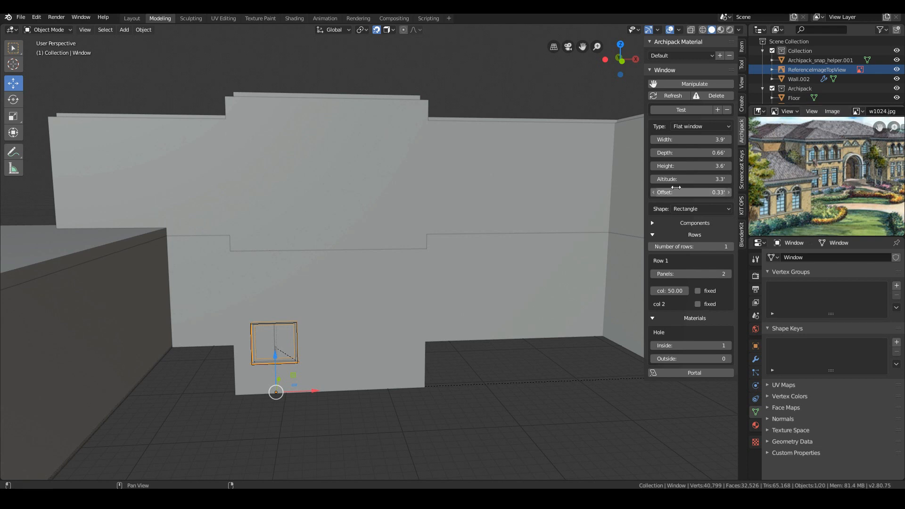
left_click_drag(703, 180, 700, 181)
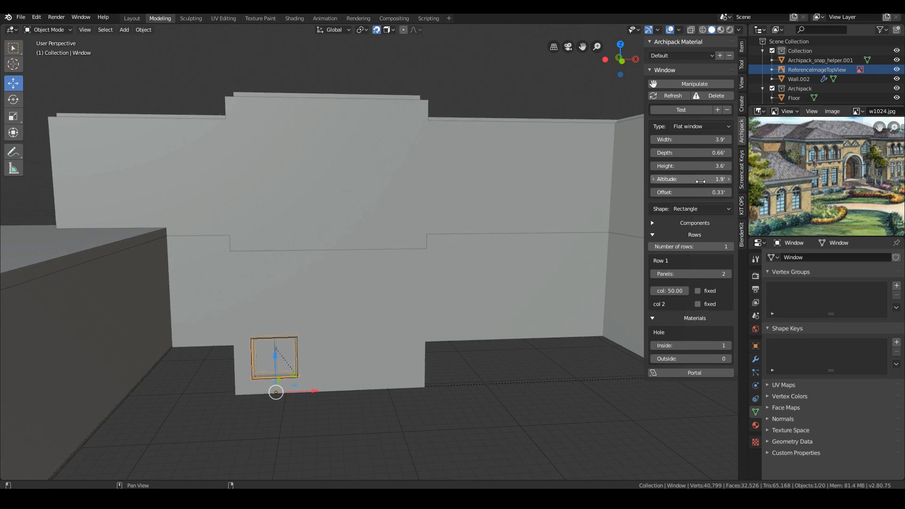
left_click_drag(700, 182, 701, 182)
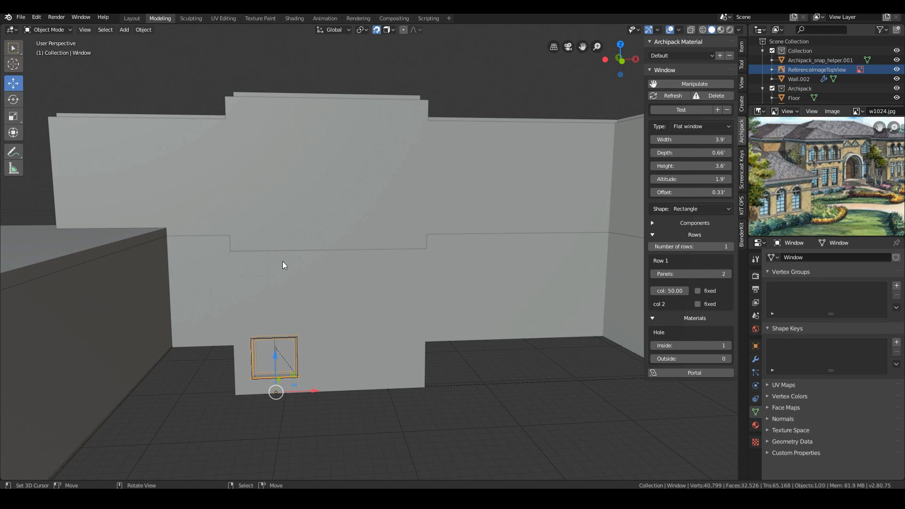
left_click_drag(697, 164, 738, 154)
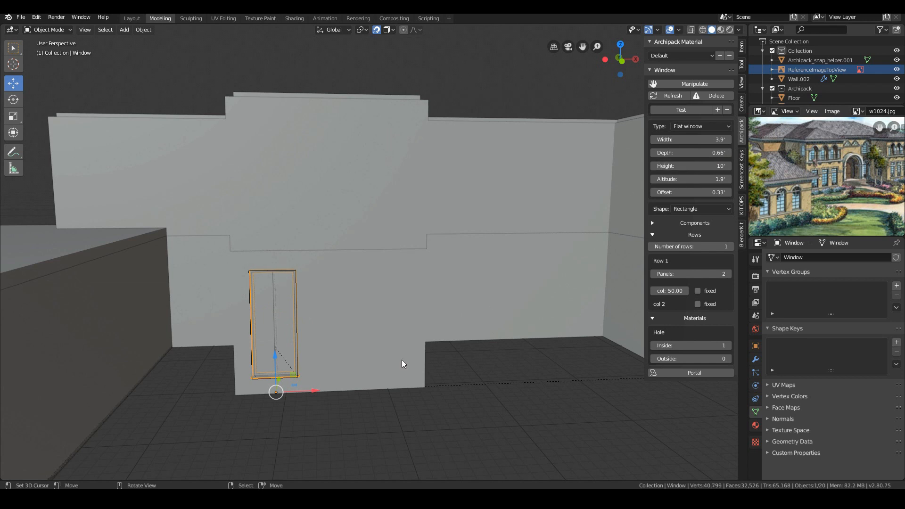
Step: Enlarge the windows in the reference image and divide the tall window into 5 rows
scroll(844, 200, "up", 6)
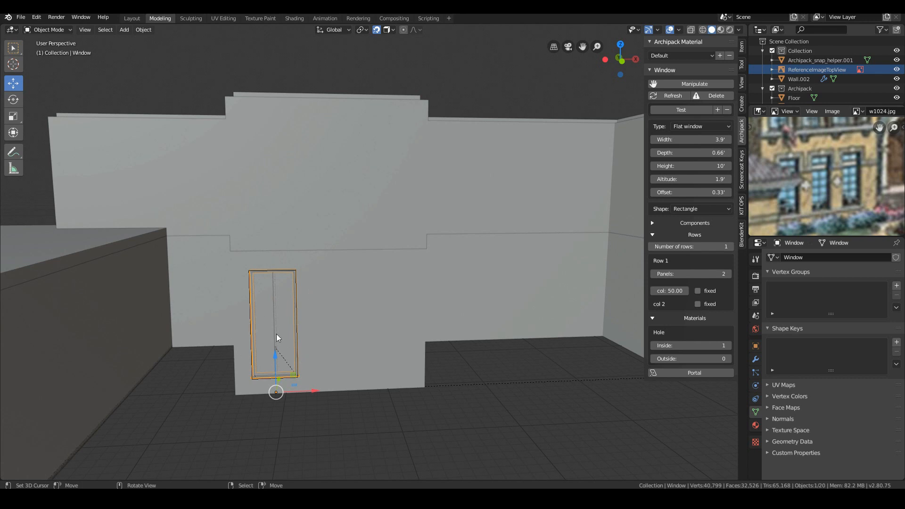
scroll(586, 246, "down", 2)
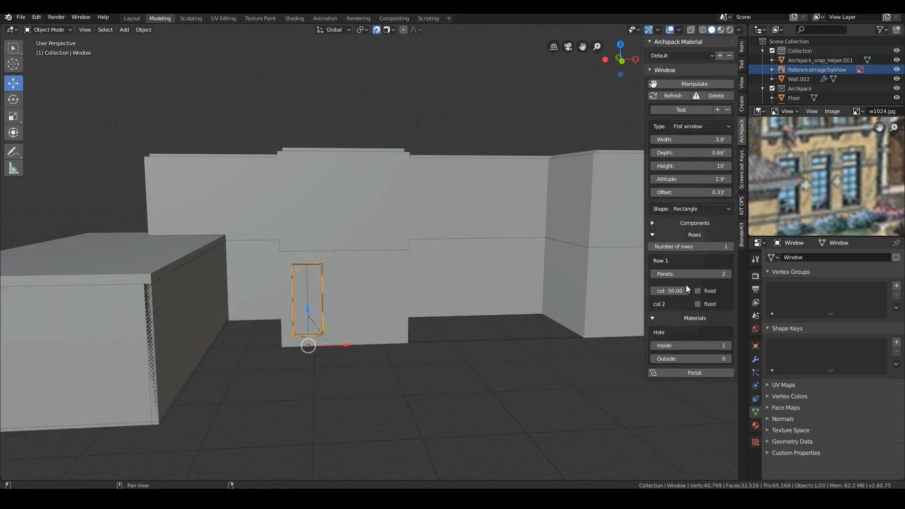
left_click(731, 247)
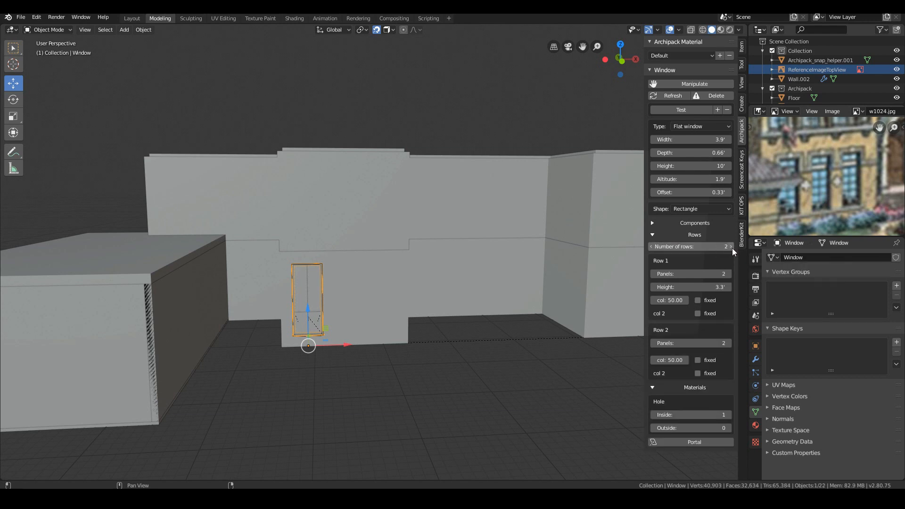
left_click(731, 247)
left_click(731, 246)
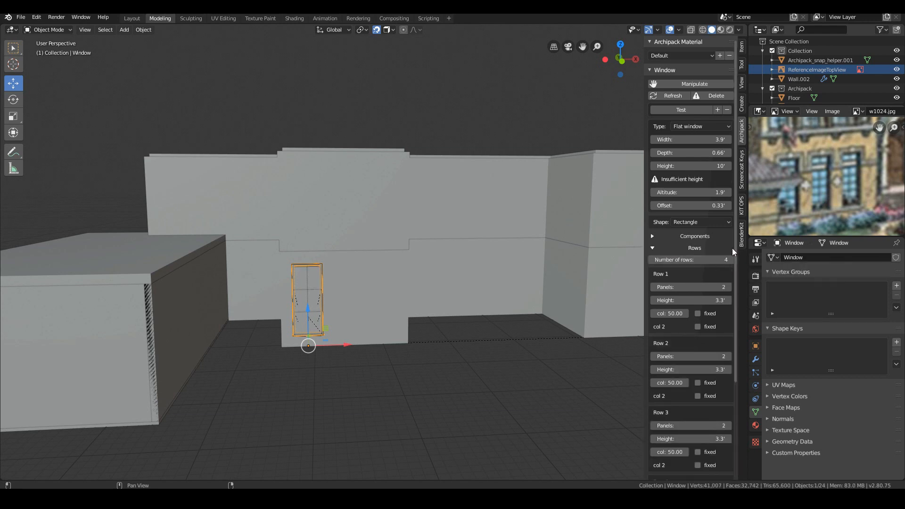
left_click(731, 258)
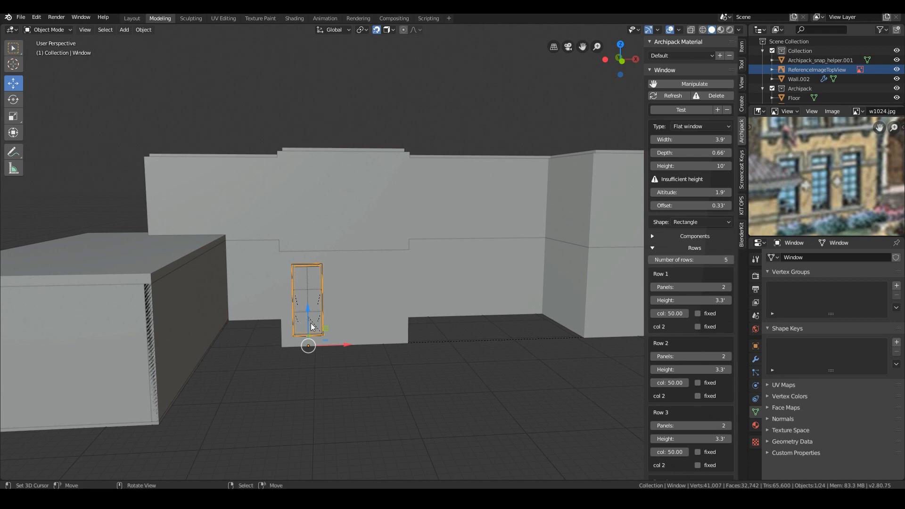
Step: Set the height of window rows 1 to 4 to 2 ft each
middle_click_drag(383, 328, 421, 319, "shift")
scroll(421, 319, "up", 2)
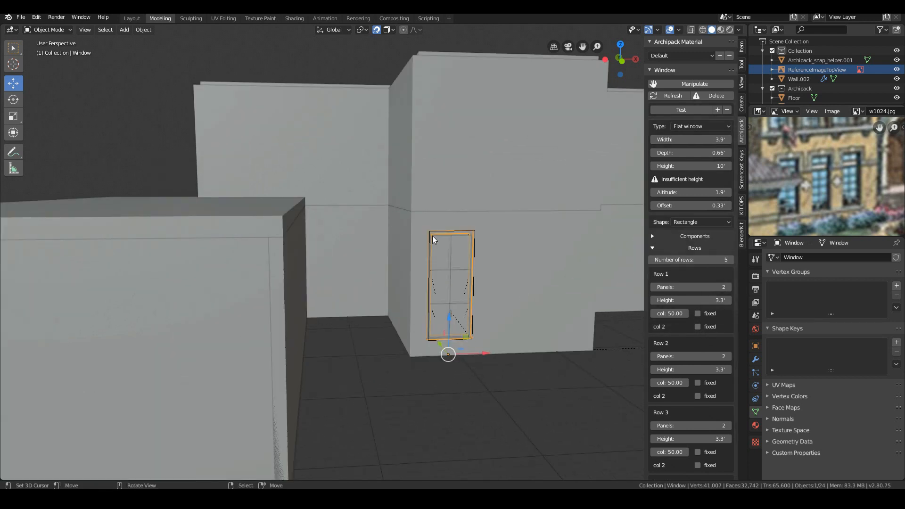
left_click(715, 300)
type("2")
key("Return")
left_click(720, 369)
type("2")
key("Return")
left_click(716, 439)
type("2")
key("Return")
scroll(717, 439, "down", 3)
left_click(720, 438)
type("2")
key("Return")
scroll(717, 439, "down", 3)
scroll(715, 437, "down", 3)
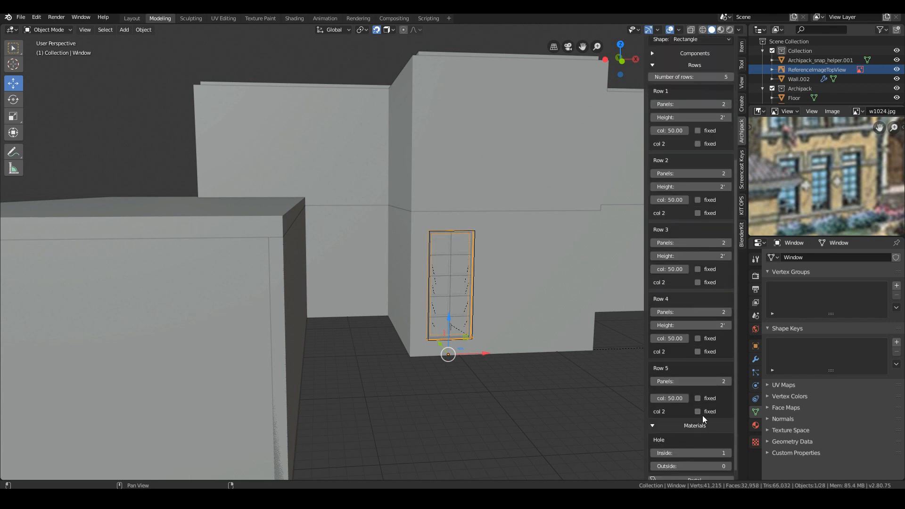
Step: Examine the divided window's panes, frame and sill up close and its proportions against the surrounding wall from farther back
middle_click_drag(474, 326, 489, 296)
scroll(488, 296, "up", 5)
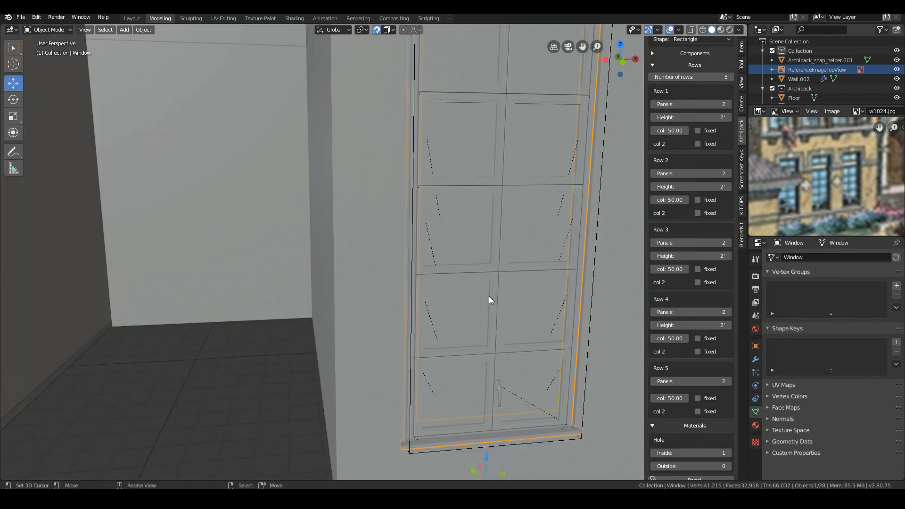
scroll(493, 296, "down", 5)
left_click(516, 292)
middle_click_drag(516, 297, 359, 265)
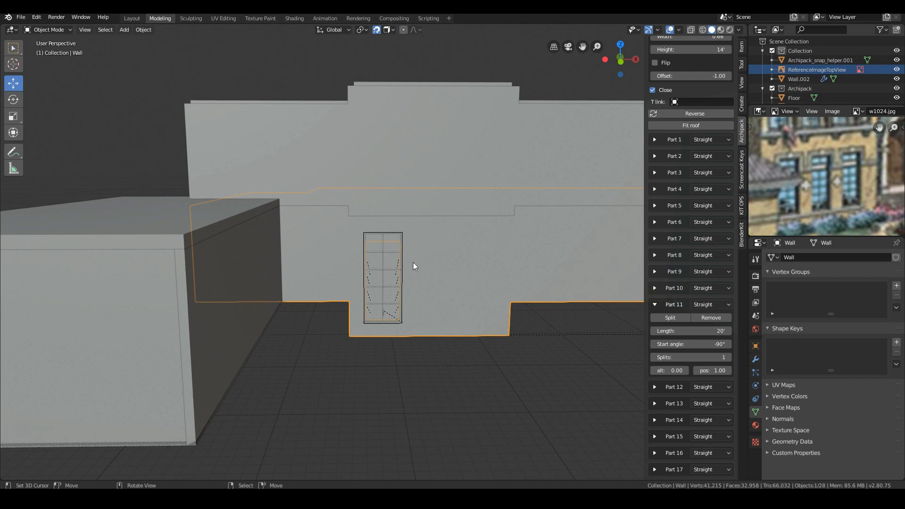
scroll(413, 262, "down", 2)
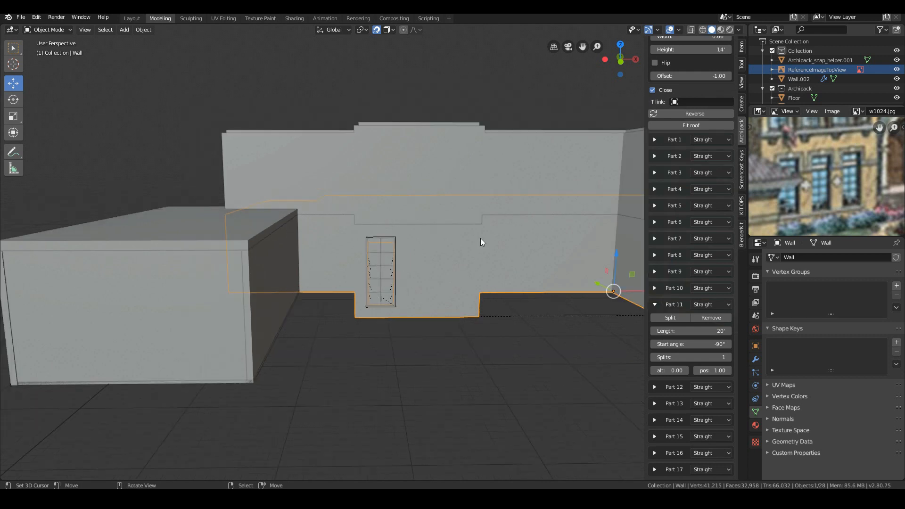
scroll(476, 240, "down", 1)
scroll(424, 269, "up", 3)
left_click(392, 323)
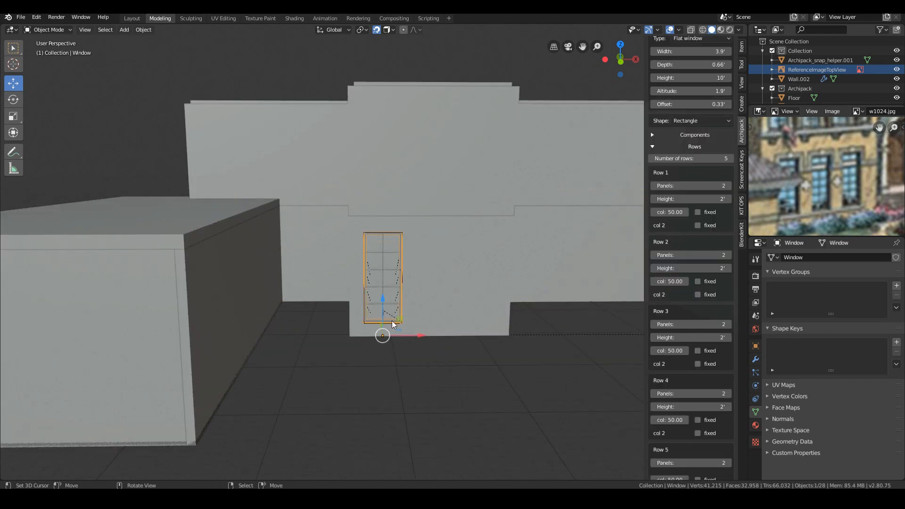
scroll(393, 324, "up", 4)
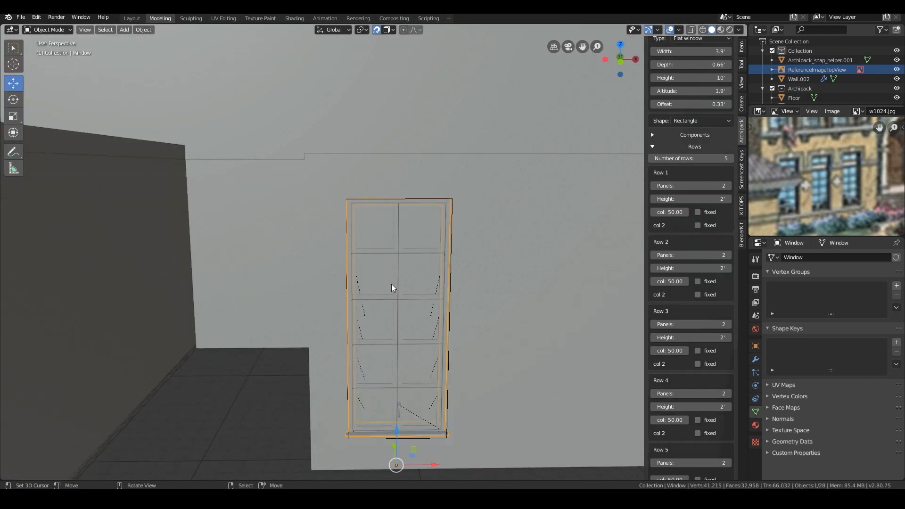
scroll(521, 264, "down", 2)
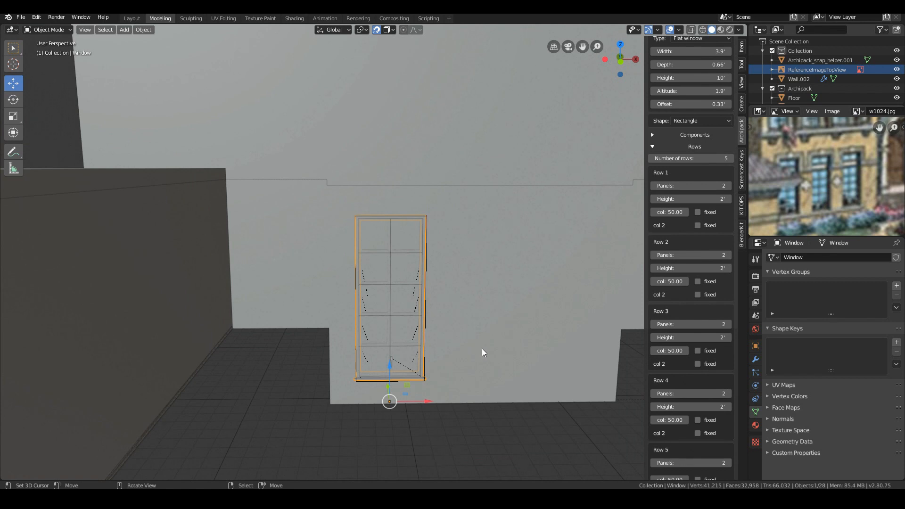
scroll(482, 349, "down", 2)
scroll(381, 342, "up", 2)
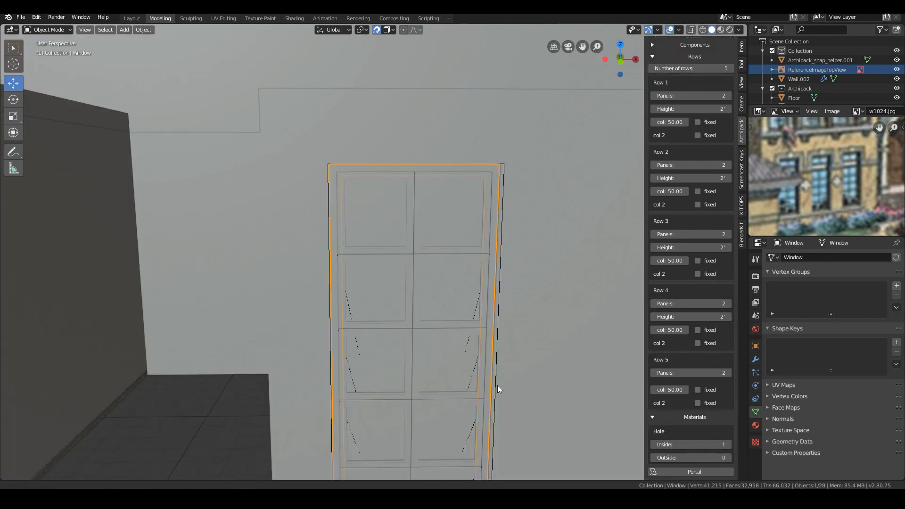
middle_click_drag(497, 386, 448, 324, "shift")
scroll(681, 214, "up", 2)
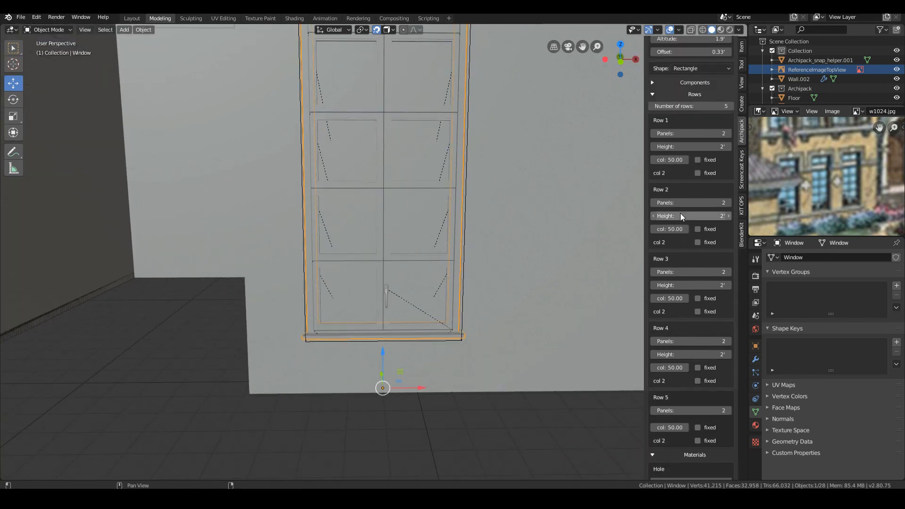
scroll(683, 227, "up", 7)
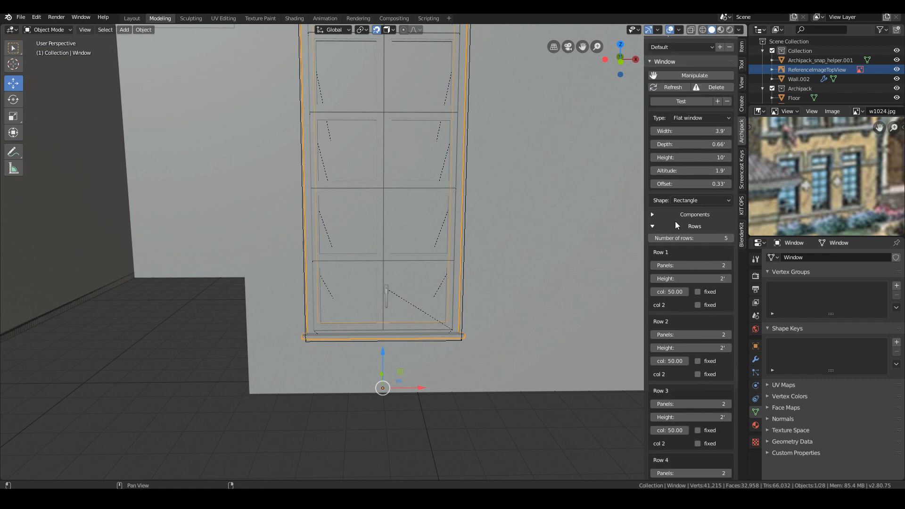
Step: Expand the window's component options and review its glass, frame, handle, tablet and row settings
left_click(667, 213)
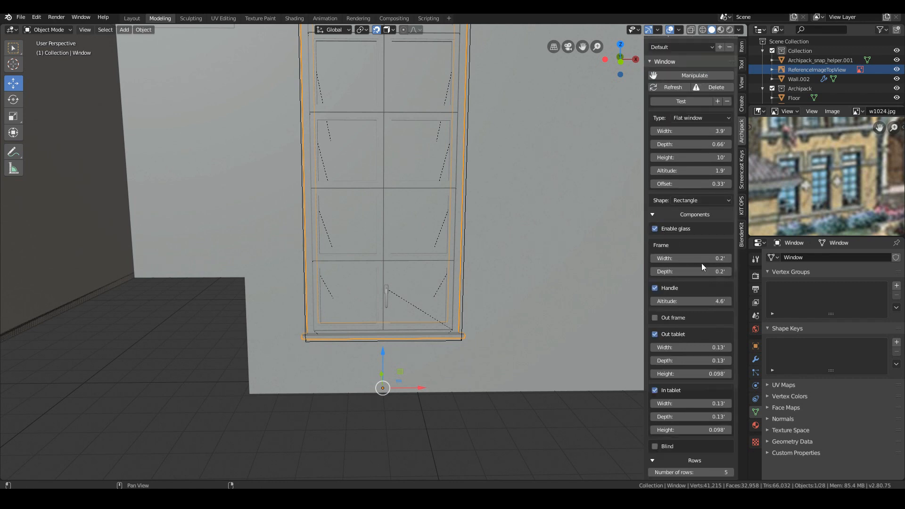
scroll(695, 311, "down", 3)
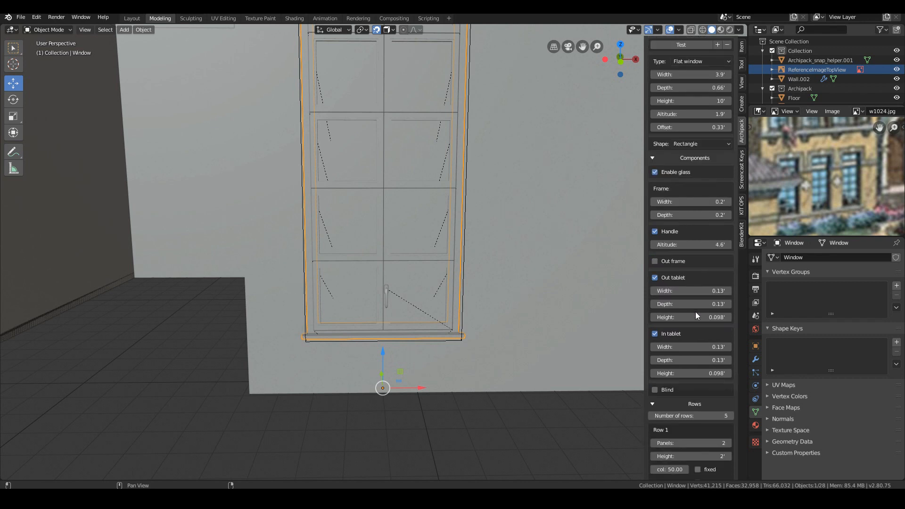
scroll(695, 312, "down", 6)
scroll(698, 311, "down", 6)
scroll(698, 322, "down", 5)
scroll(700, 285, "up", 6)
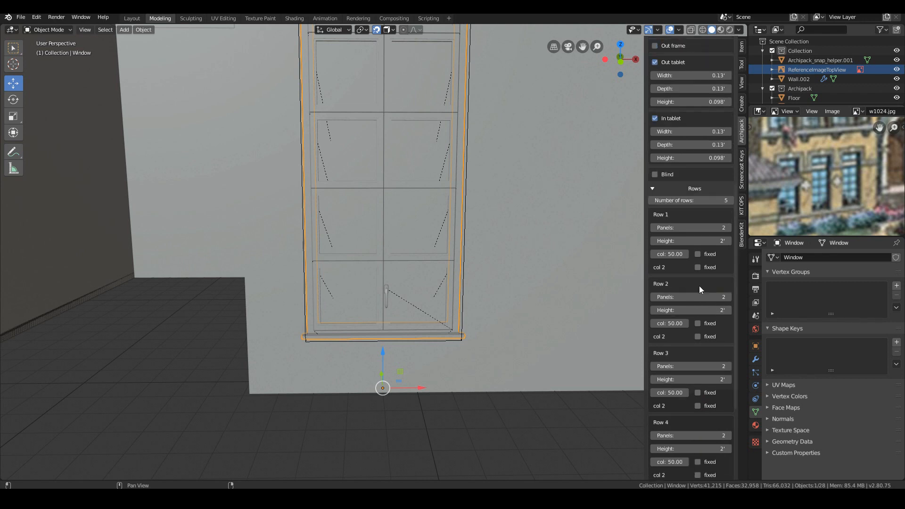
scroll(700, 286, "up", 10)
scroll(421, 149, "down", 4)
scroll(692, 204, "up", 4)
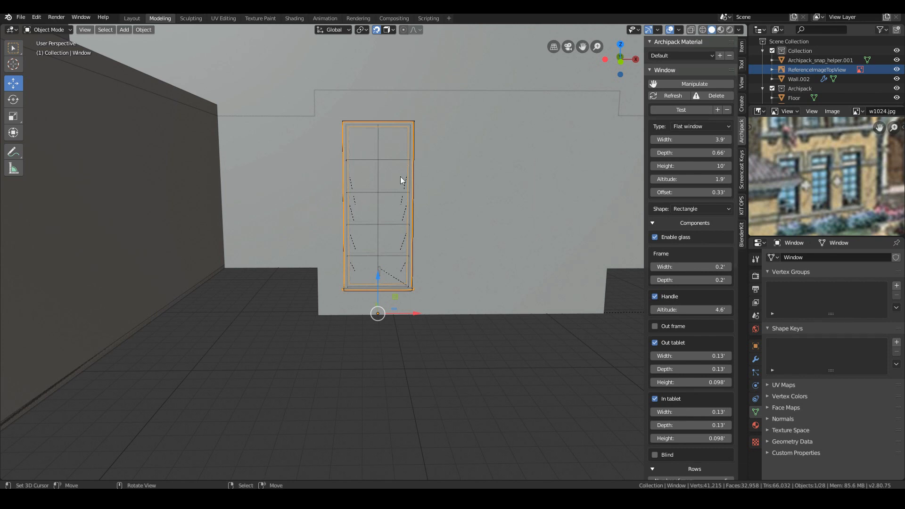
Step: Save the customized window as a preset named MansionWindowSquare
left_click(718, 110)
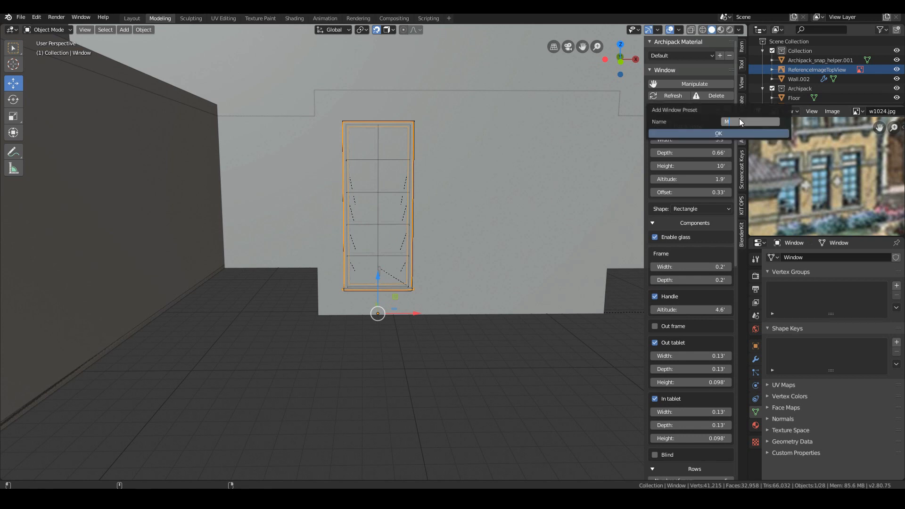
type("MansionWindowSquare")
left_click(718, 134)
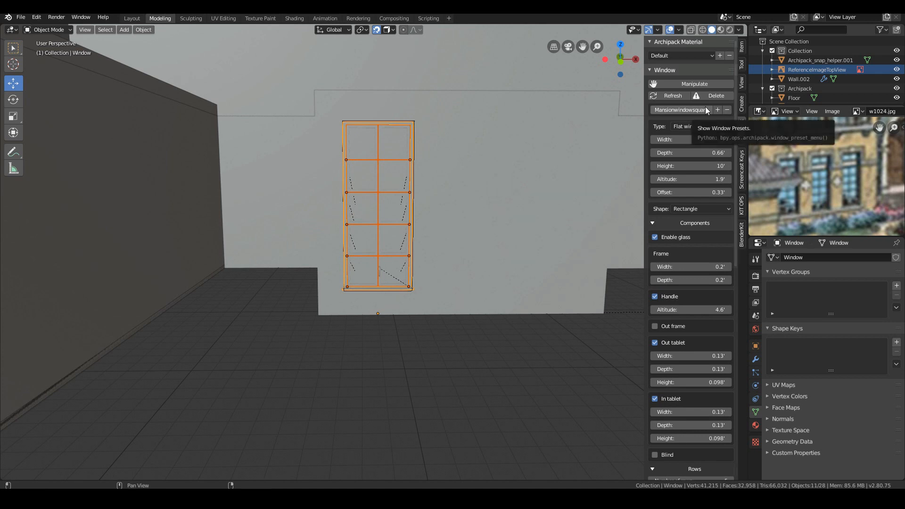
Step: Select the ground-floor wall and draw two more windows beside the first on the front projection with the Mansionwindowsquare preset
left_click(452, 288)
scroll(452, 287, "down", 2)
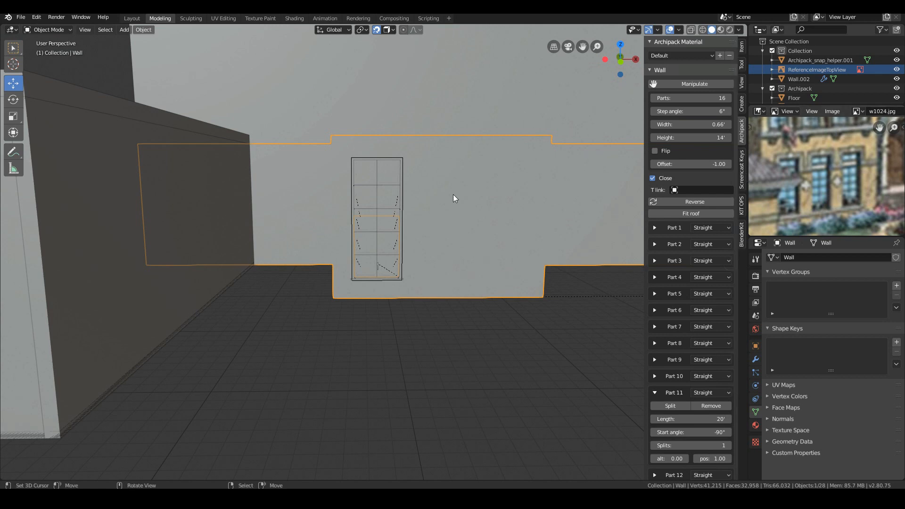
left_click(742, 103)
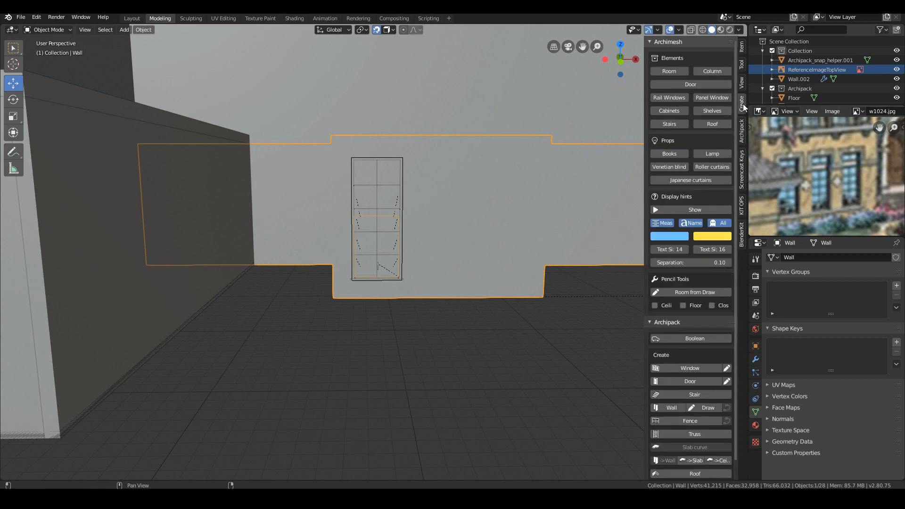
left_click(729, 368)
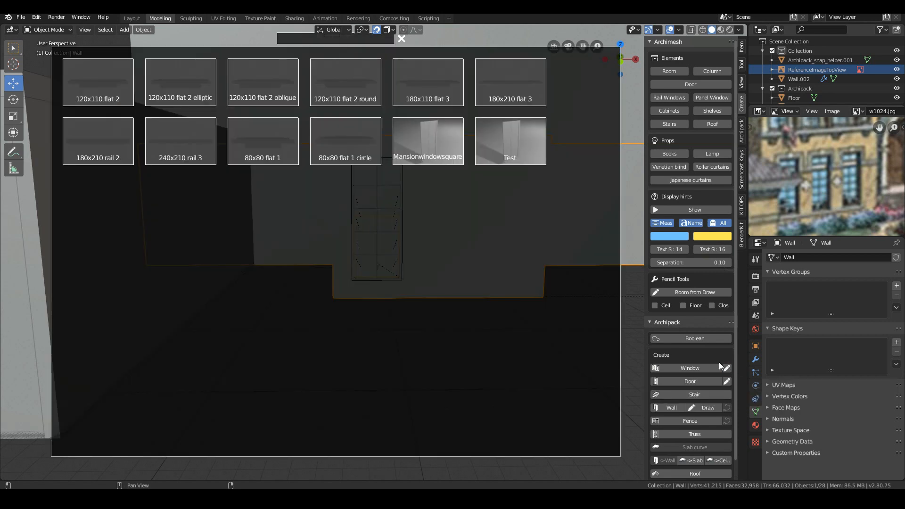
left_click(427, 146)
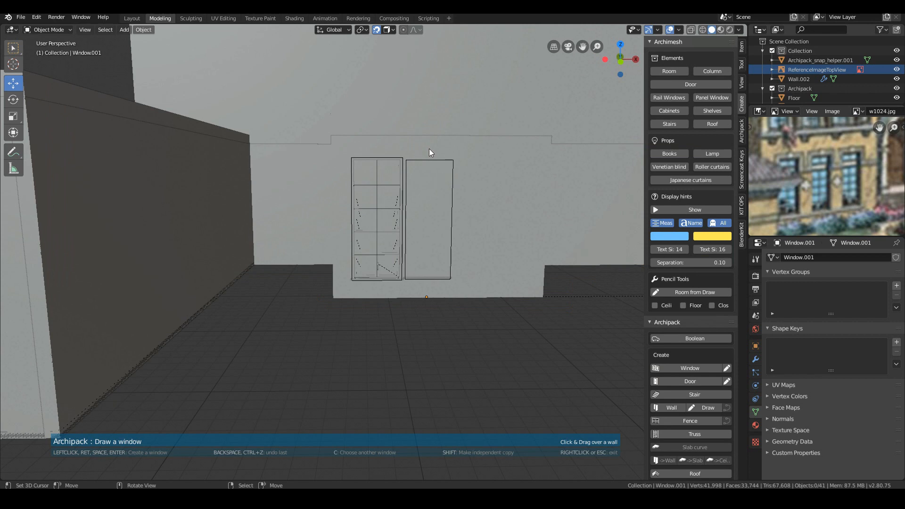
left_click(434, 199)
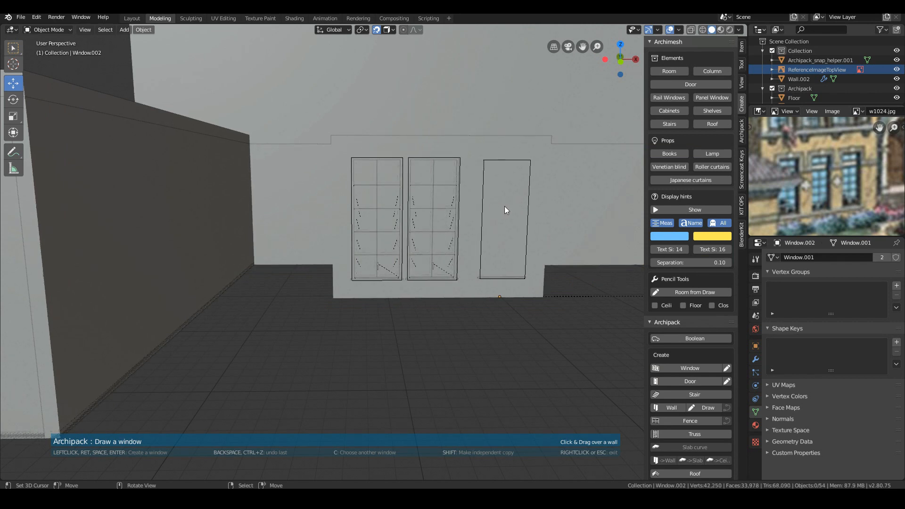
scroll(502, 210, "down", 3)
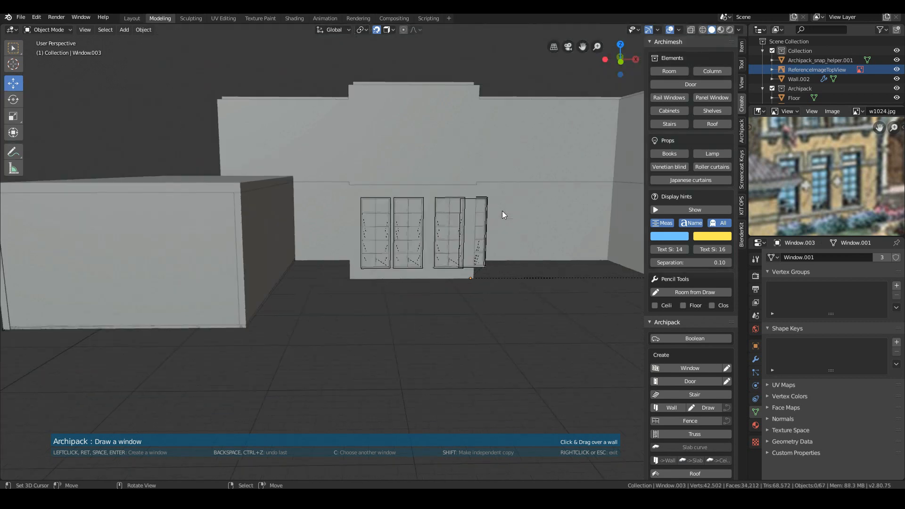
scroll(537, 242, "down", 1)
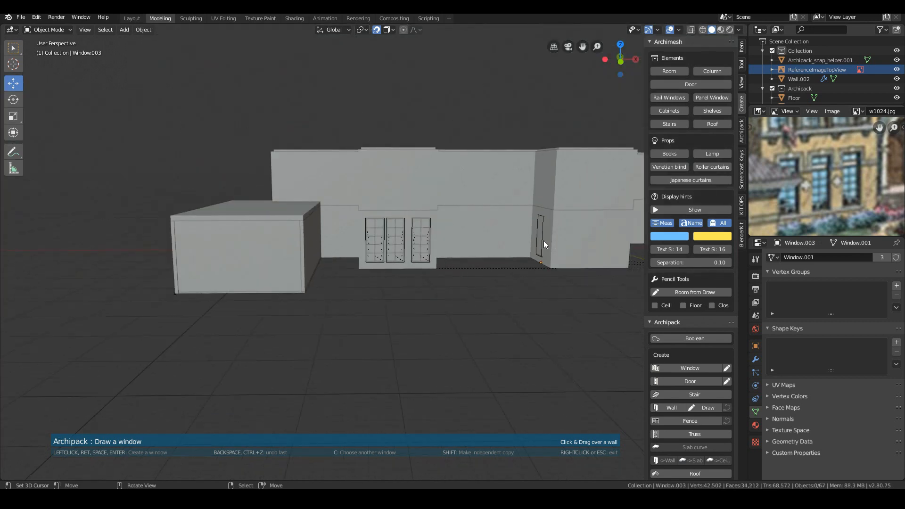
Step: Draw three more Mansionwindowsquare windows across the ground-floor front face of the projection nearest the bay
left_click(570, 248)
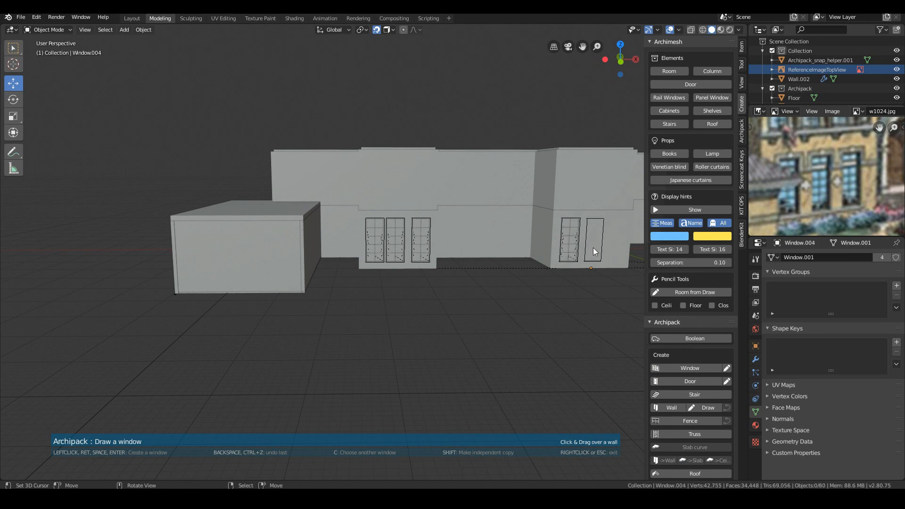
left_click(594, 248)
left_click(616, 251)
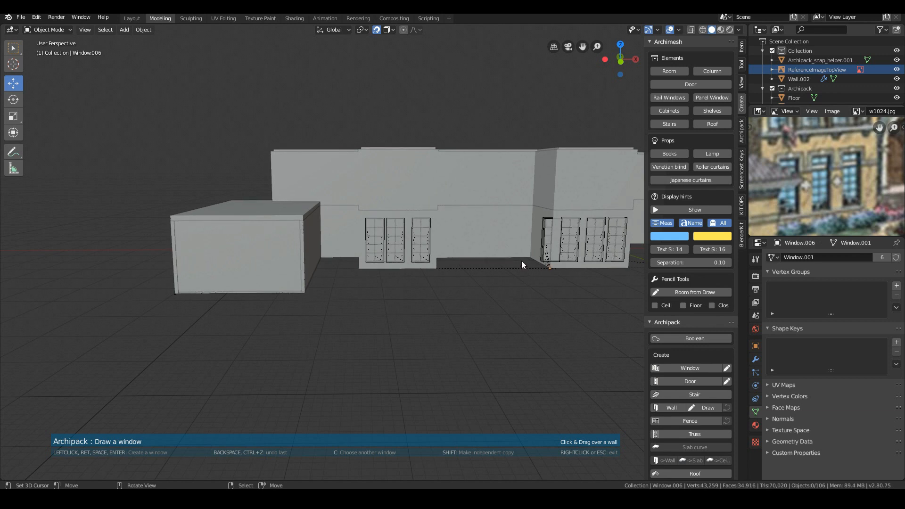
Step: Place matching Mansionwindowsquare windows on the inner and outer side walls of the same projection and finish drawing windows
scroll(778, 173, "down", 6)
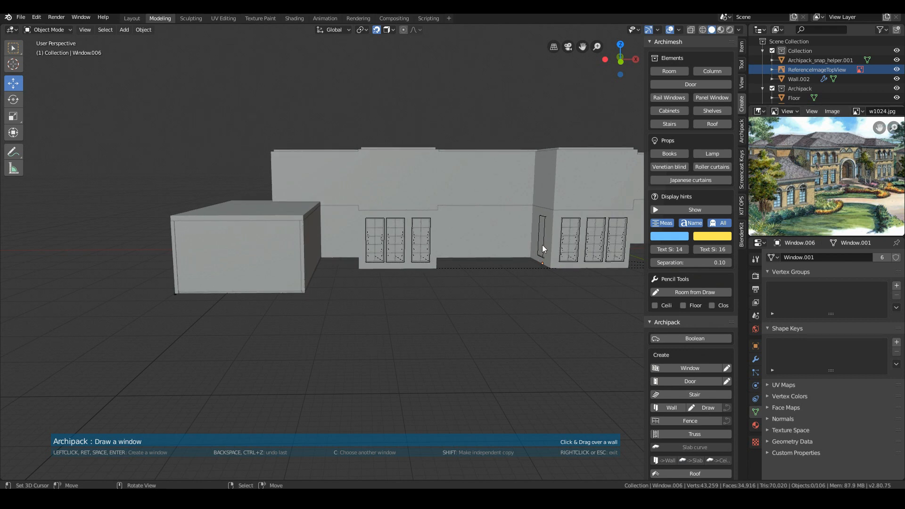
left_click(542, 244)
middle_click_drag(489, 289, 397, 287)
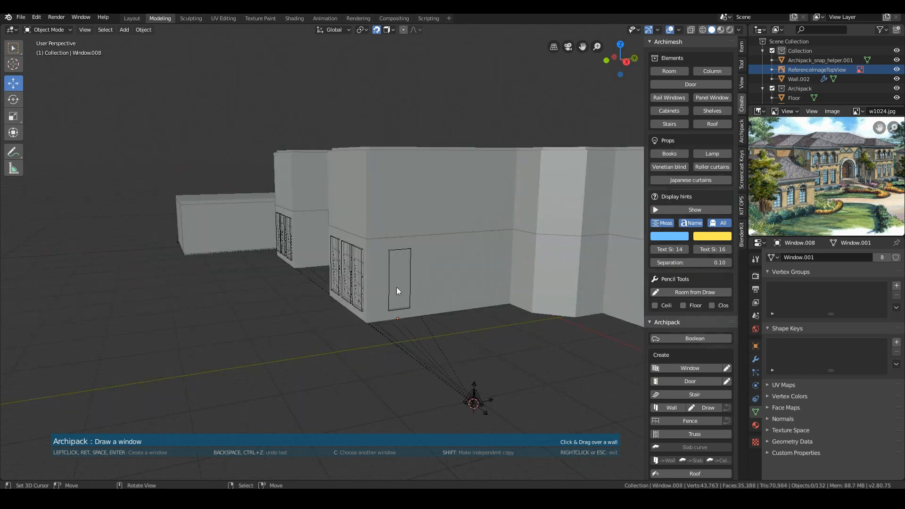
left_click(406, 285)
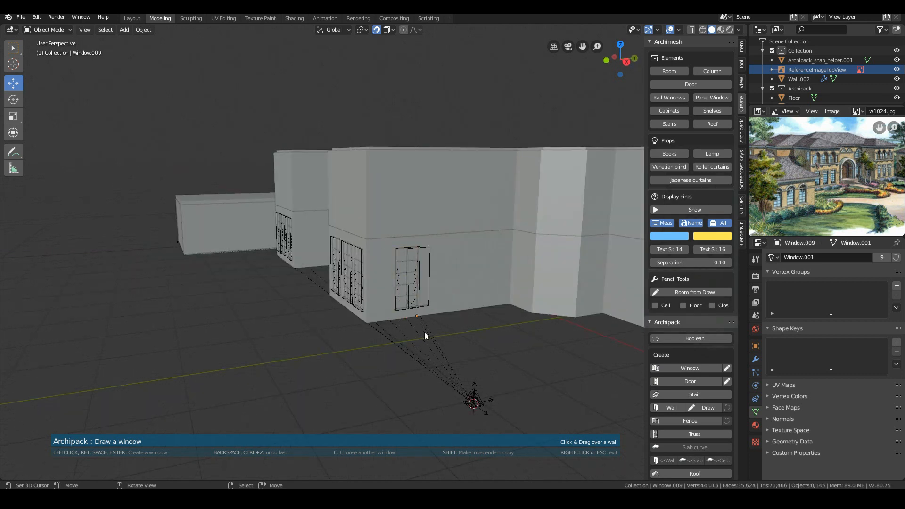
scroll(468, 320, "down", 5)
mouse_move(300, 296)
middle_mouse_down()
mouse_move(343, 296)
mouse_move(244, 294)
mouse_move(315, 295)
mouse_move(286, 296)
middle_mouse_up()
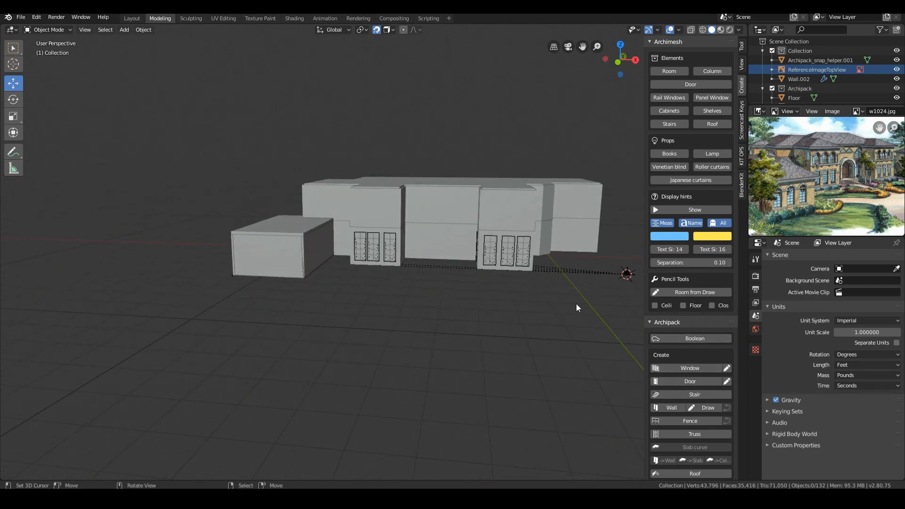
Step: Draw one window with the 120x110 flat 2 elliptic preset on the front wall of the low side block
left_click(716, 368)
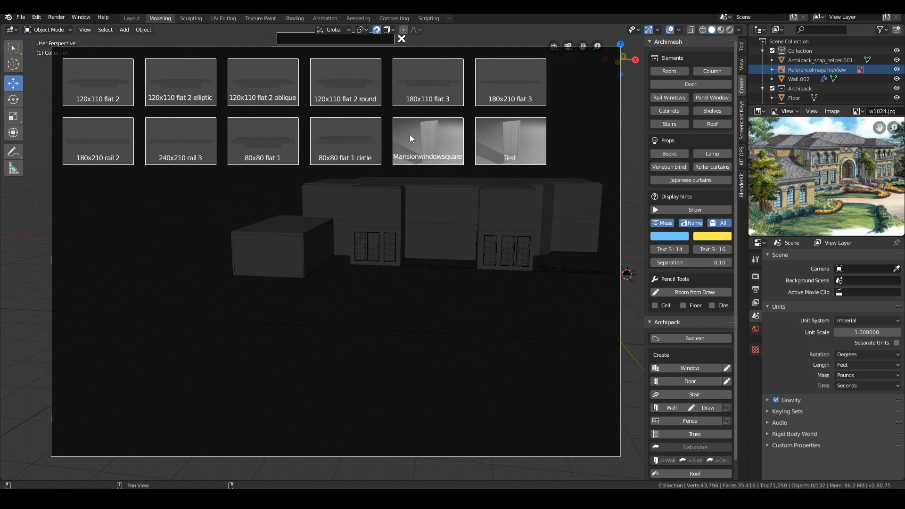
left_click(177, 94)
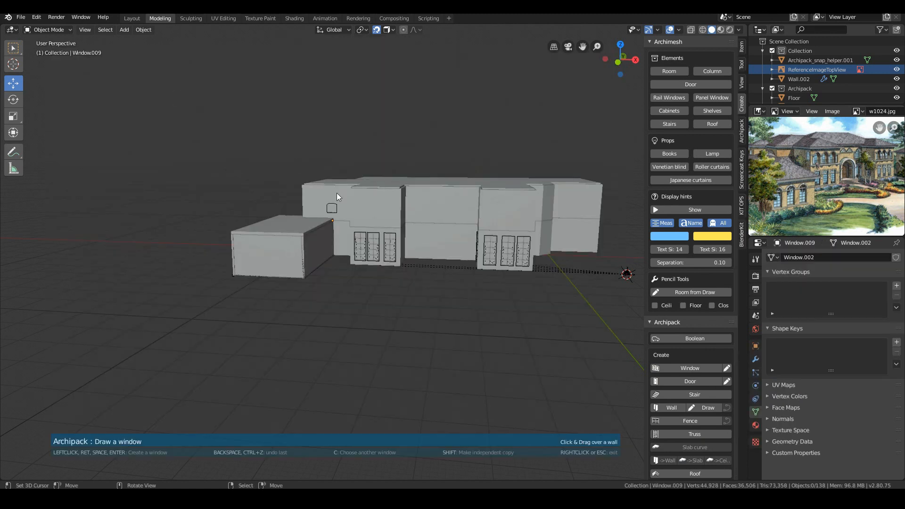
left_click(292, 267)
scroll(346, 287, "up", 1)
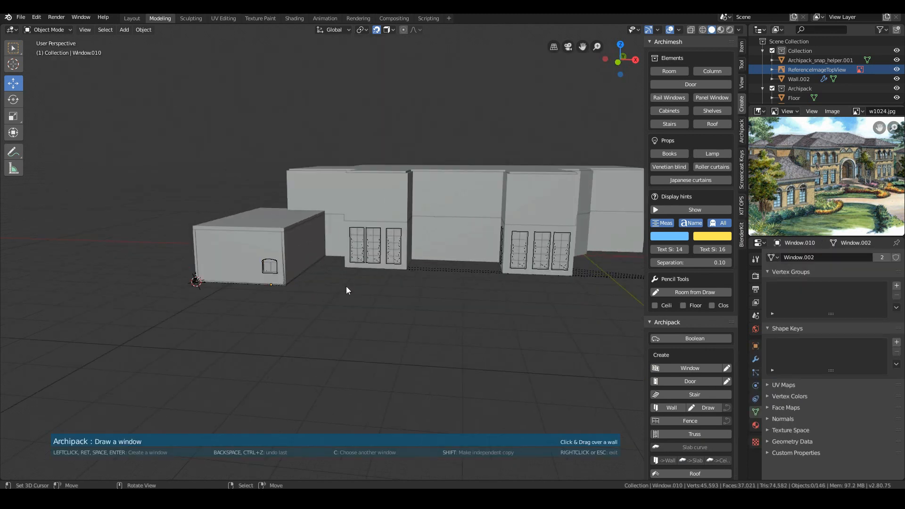
scroll(346, 286, "up", 3)
left_click(446, 262)
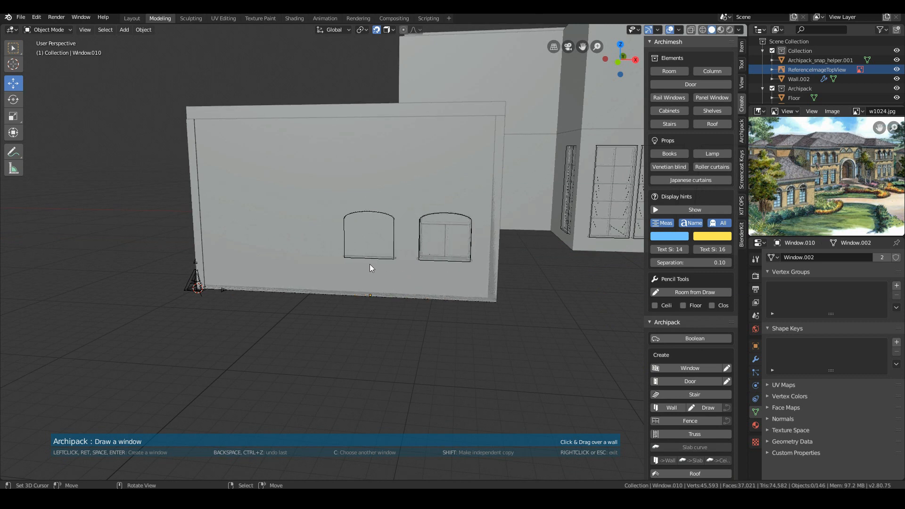
right_click(370, 266)
Step: Select the elliptic window and set its width to 2.1' and its altitude to 2'
left_click(437, 260)
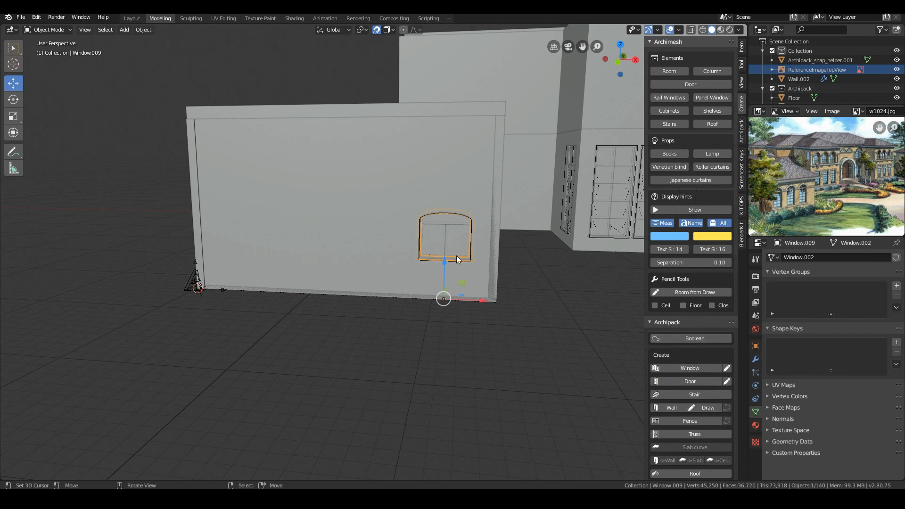
left_click(742, 131)
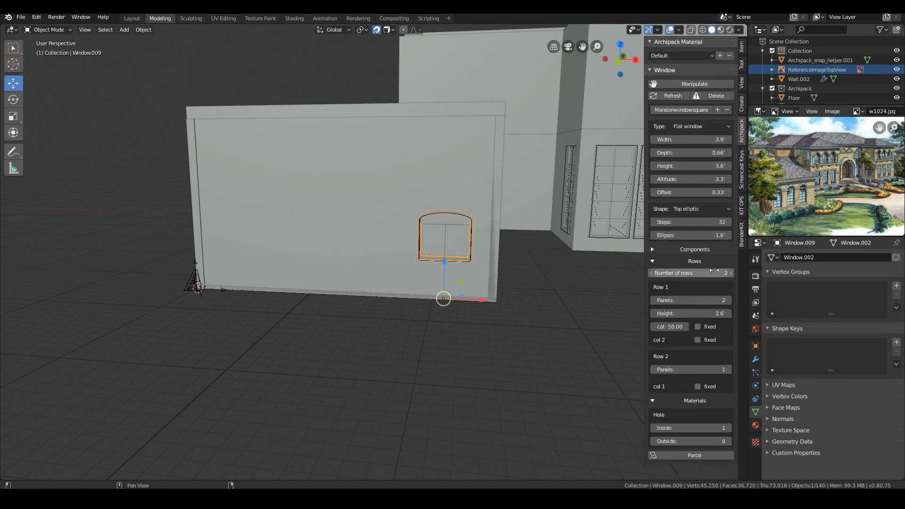
left_click_drag(698, 143, 679, 143)
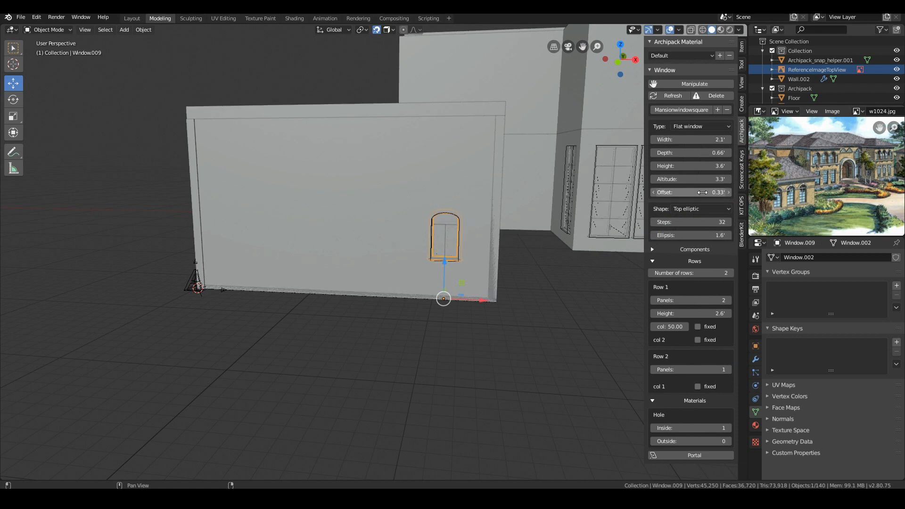
left_click_drag(709, 179, 704, 181)
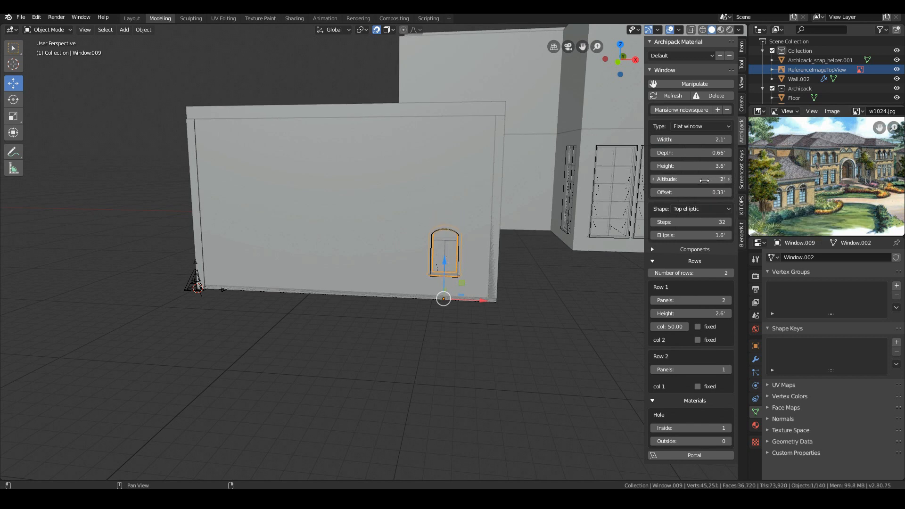
Step: Check the square window's dimensions, and set the elliptic window's altitude to 1.9' and height to 10'
left_click(619, 237)
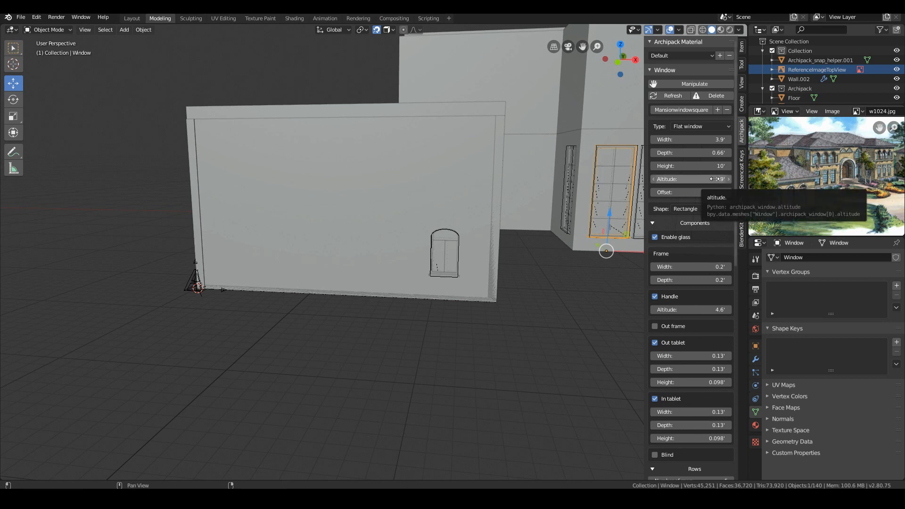
left_click(454, 274)
left_click(710, 178)
type("1.9")
key("Return")
left_click(709, 166)
type("10")
key("Return")
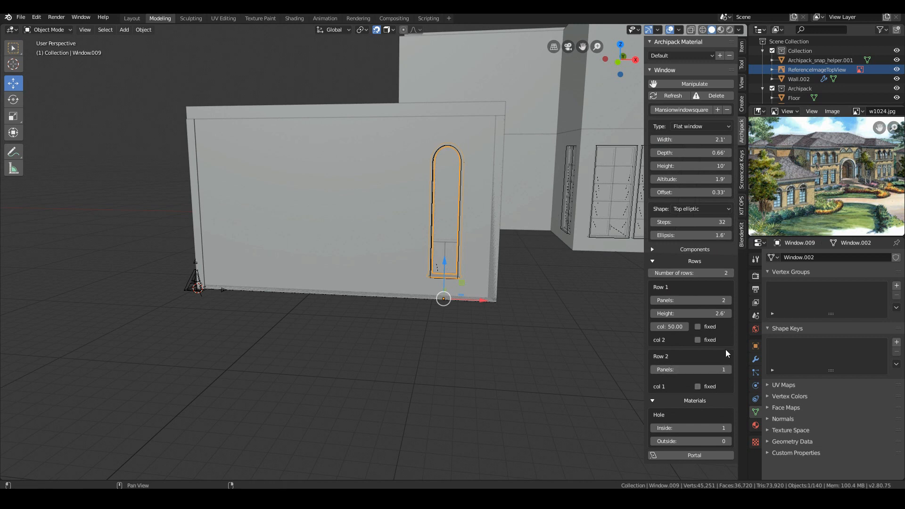
Step: Divide the elliptic window into four rows and set the heights of rows 1, 2 and 3 to 1' each
left_click(731, 273)
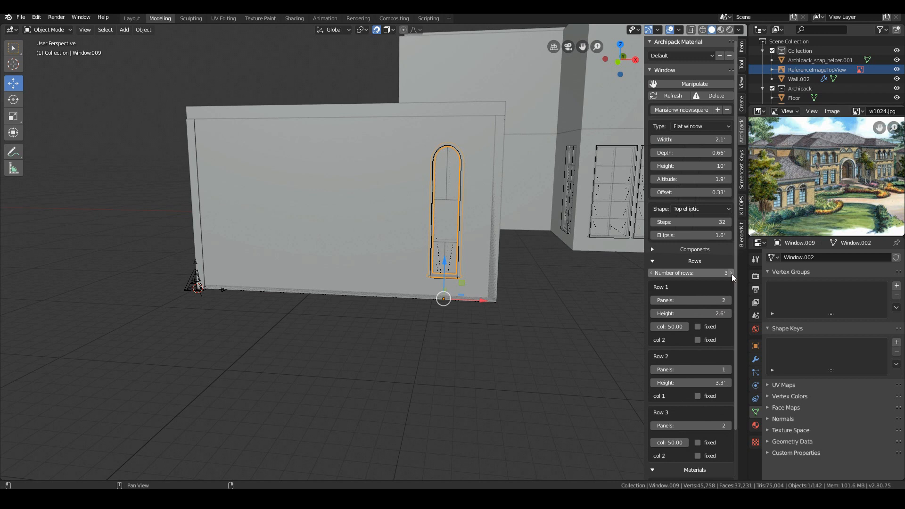
left_click(732, 273)
left_click(707, 313)
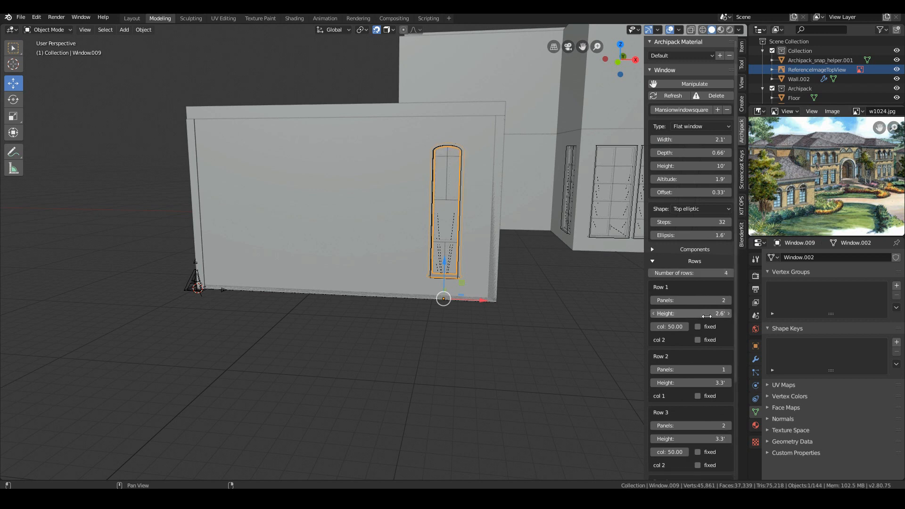
type("1")
key("Return")
left_click(713, 382)
type("1")
key("Return")
left_click(718, 439)
type("1")
key("Return")
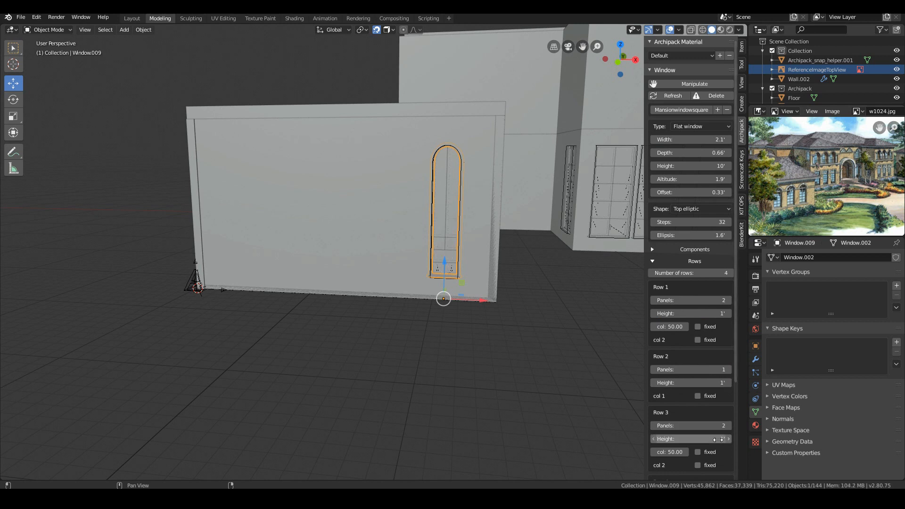
scroll(705, 415, "down", 5)
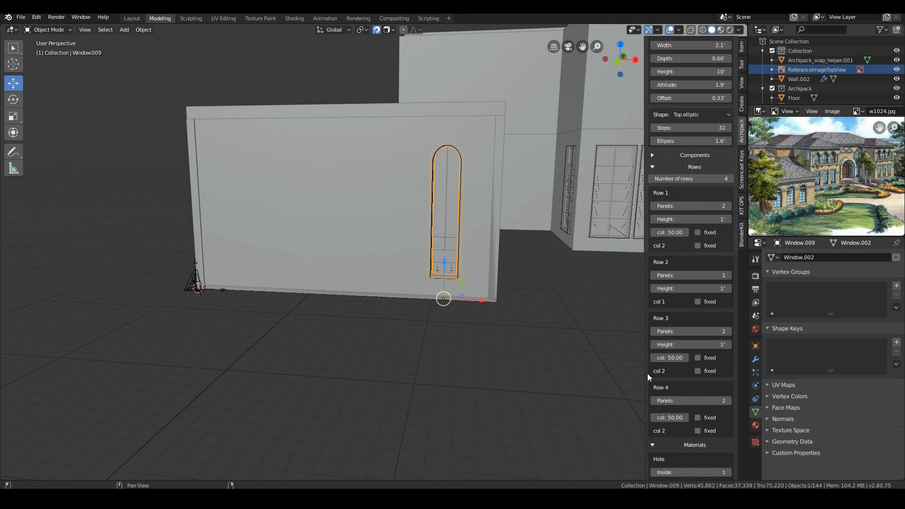
scroll(720, 231, "up", 4)
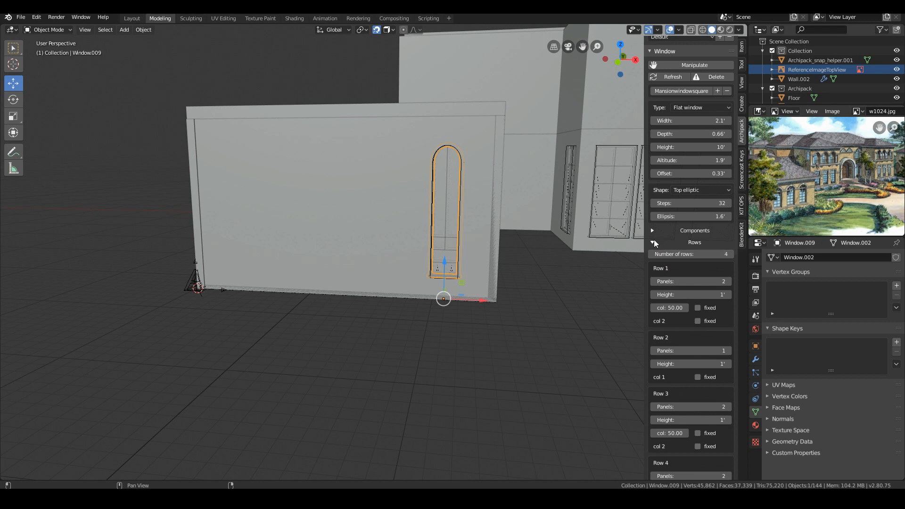
Step: Increase the arched window's number of rows to 5 and set the height of row 1 to 2'
left_click(731, 254)
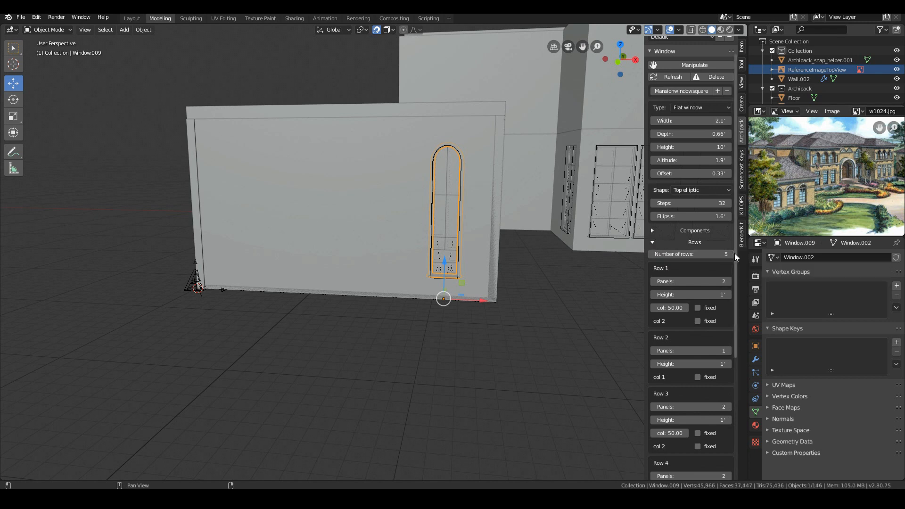
scroll(715, 344, "down", 8)
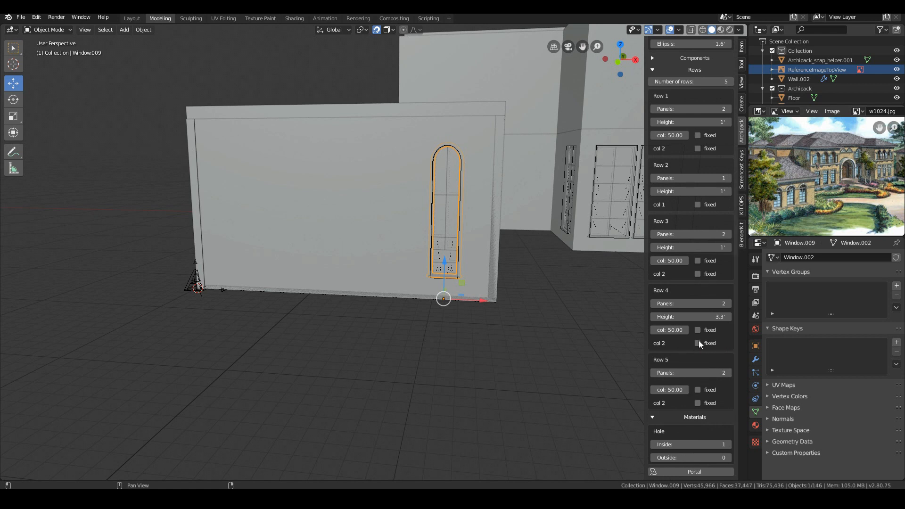
scroll(702, 316, "up", 7)
left_click_drag(703, 273, 715, 273)
left_click(721, 273)
type("2")
key("Return")
Step: Set the heights of rows 2, 3 and 4 to 2', with two panels in row 2 and one panel in row 5
left_click(715, 342)
type("2")
key("Return")
left_click(719, 398)
type("2")
key("Return")
scroll(716, 401, "down", 2)
left_click(713, 430)
type("2")
key("Return")
scroll(713, 430, "down", 5)
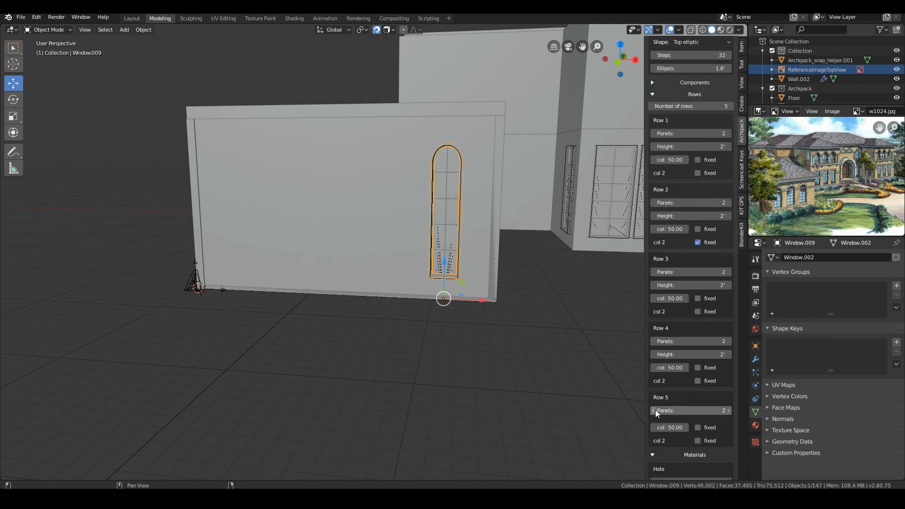
left_click(654, 411)
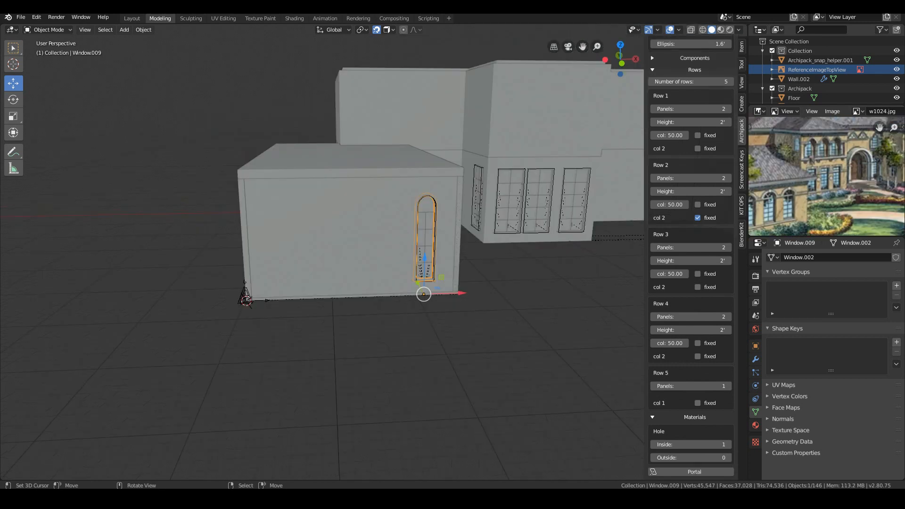
Step: Check the width of a rectangular window on the main building and set the arched window's width to match at 3.9'
key("KP_1")
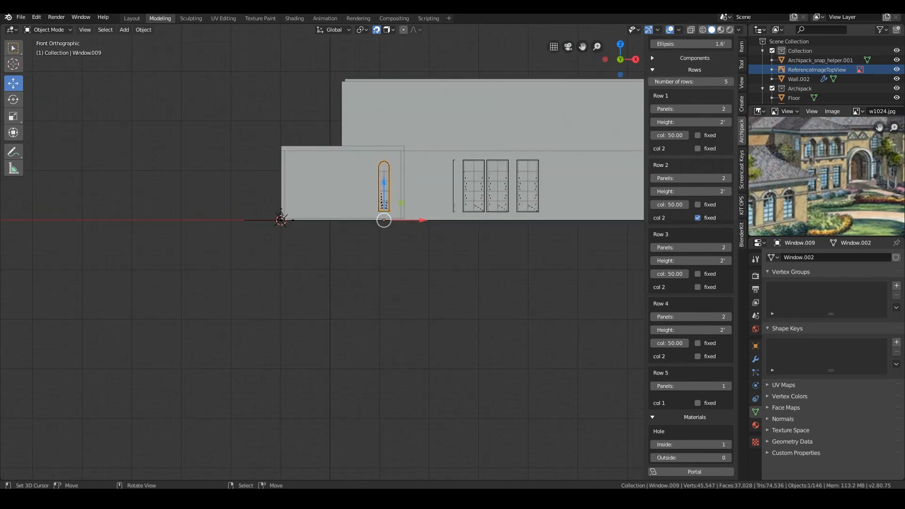
scroll(490, 194, "up", 2)
scroll(492, 183, "down", 1)
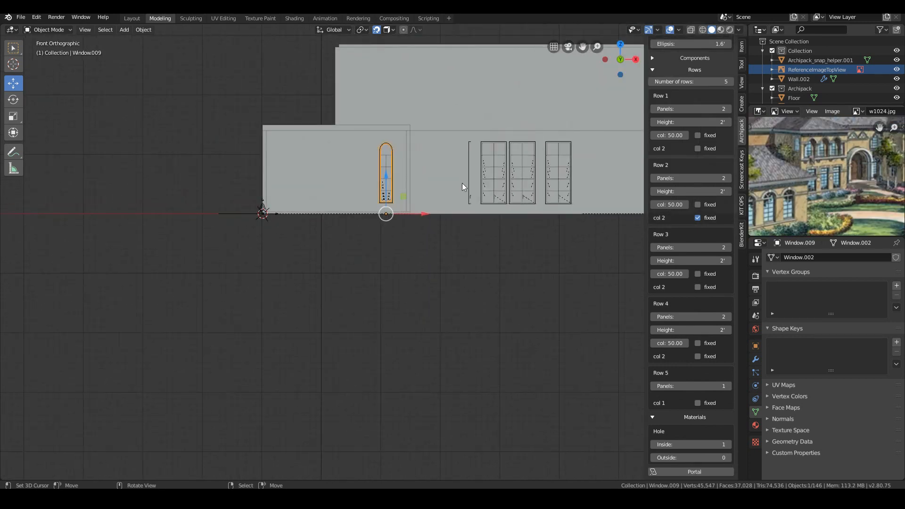
left_click(497, 200)
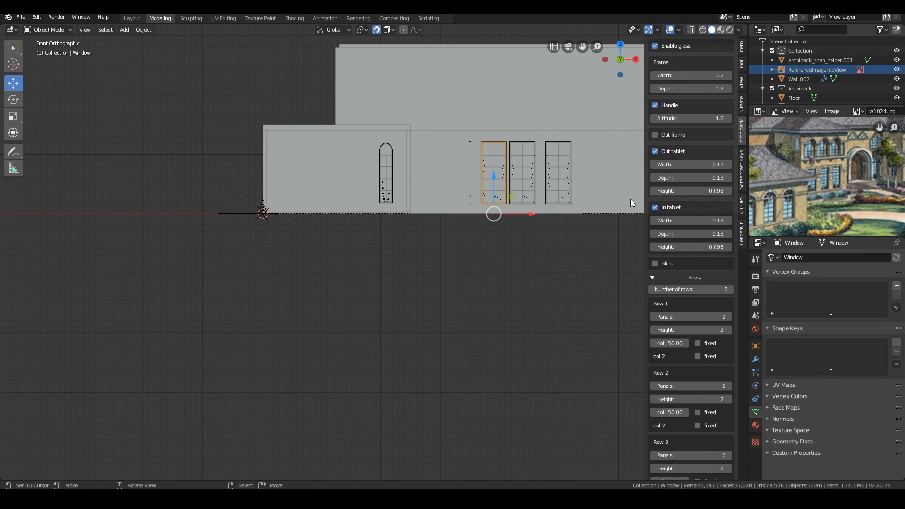
scroll(691, 142, "up", 8)
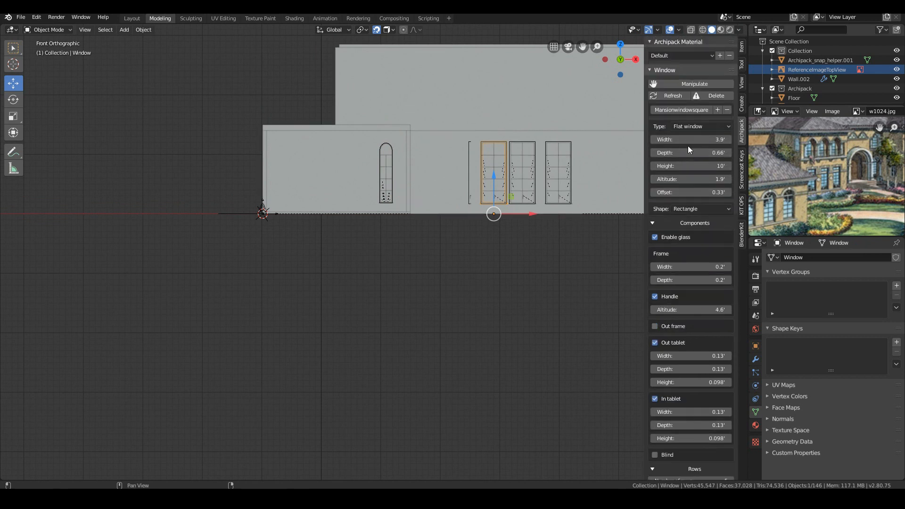
left_click(388, 202)
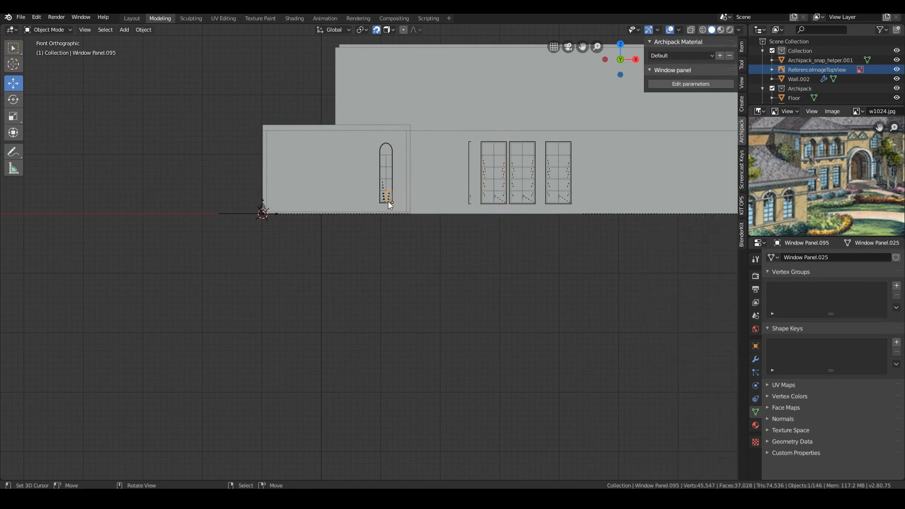
left_click(388, 202)
left_click(691, 140)
type("3")
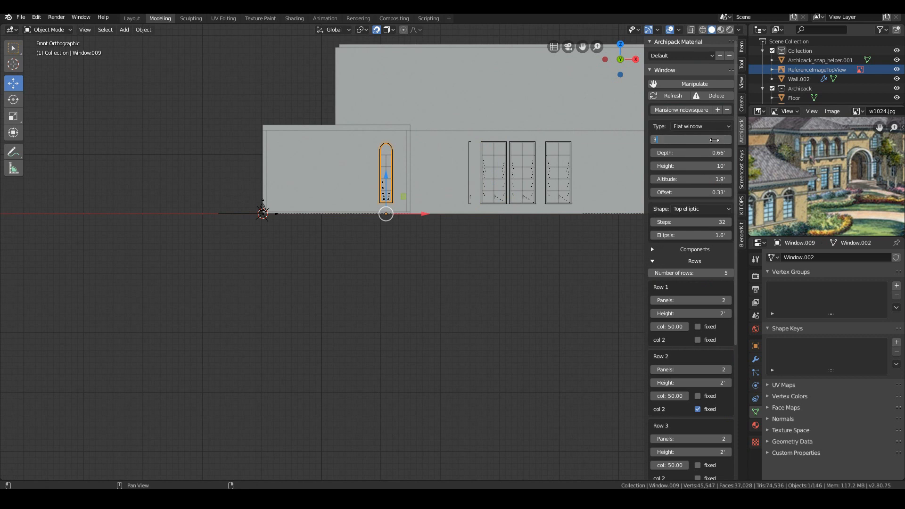
type(".9")
key("Return")
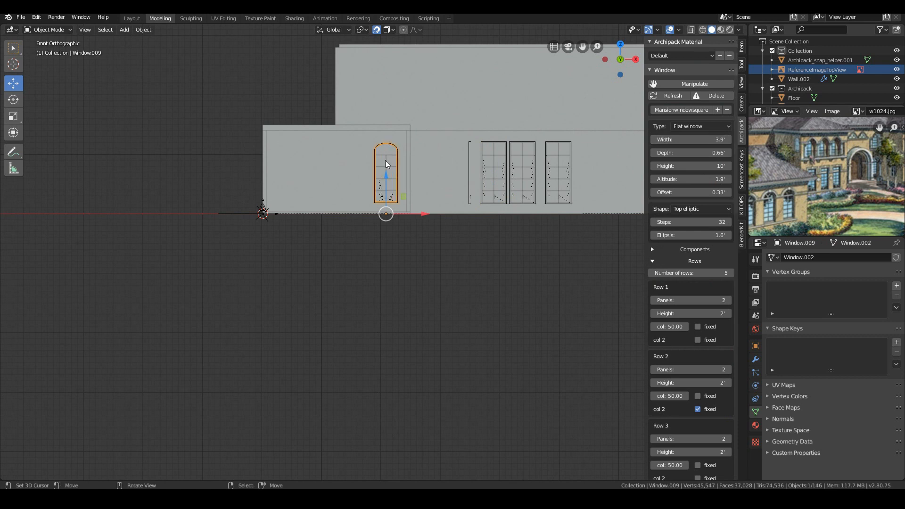
Step: Store the window with a Top Round shape as a window preset named mansionwindowcircle, and save the file
middle_click_drag(371, 157, 317, 245)
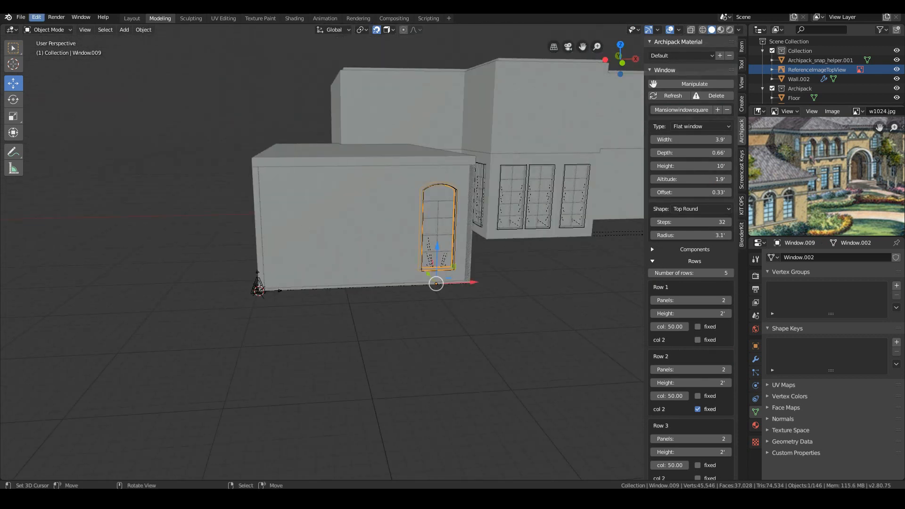
left_click(20, 17)
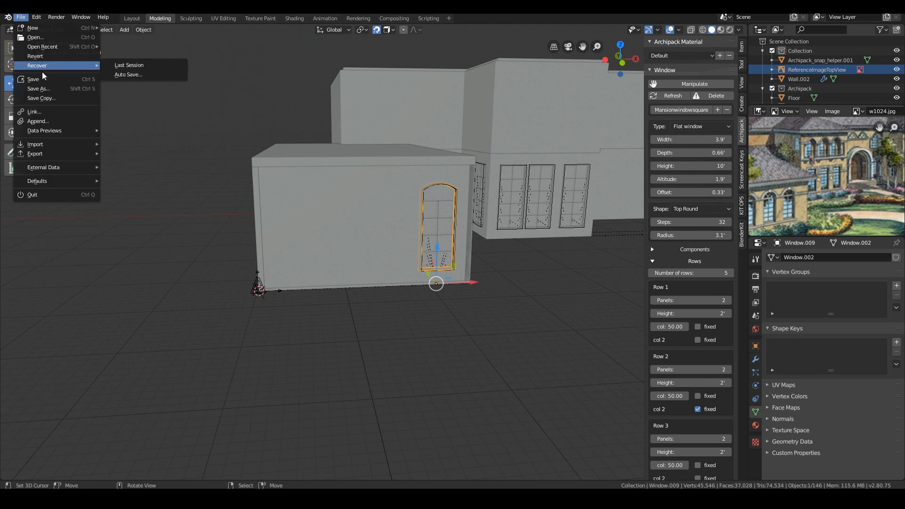
left_click(717, 110)
left_click(726, 122)
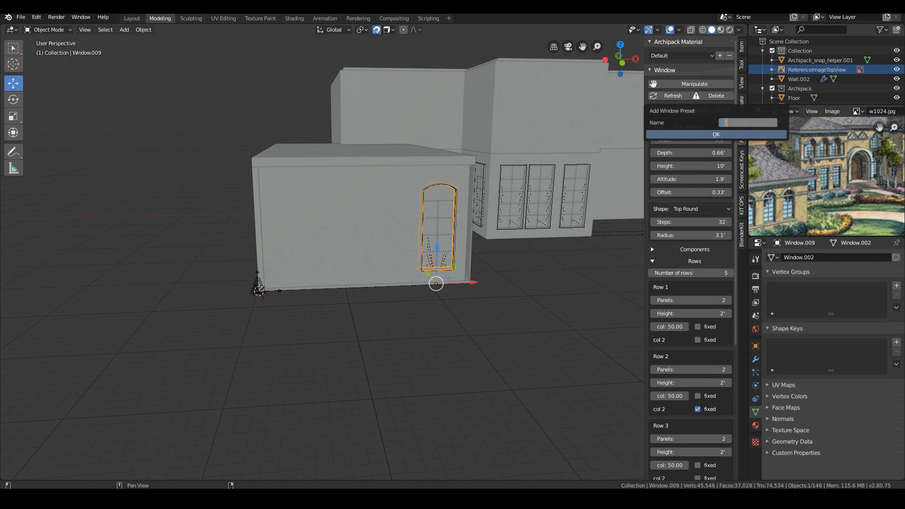
type("MansionWindowCircle")
key("Return")
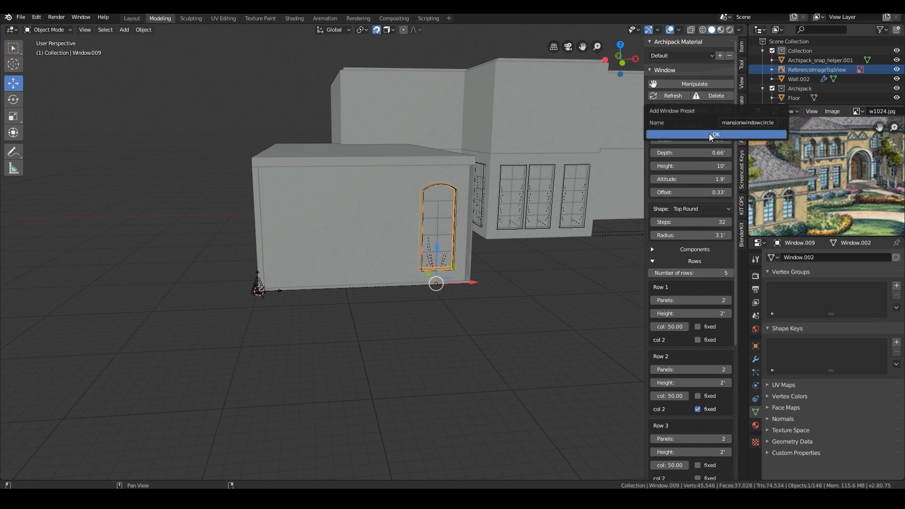
left_click(709, 134)
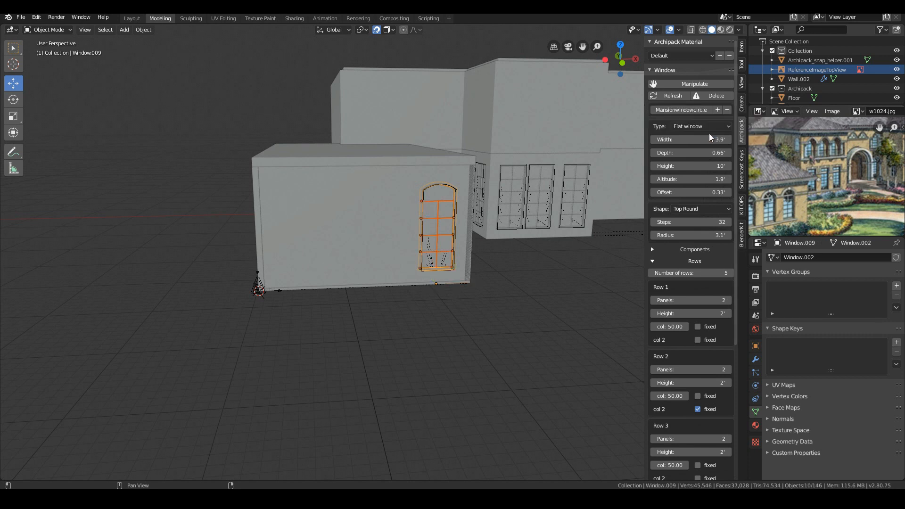
left_click(21, 17)
left_click(38, 80)
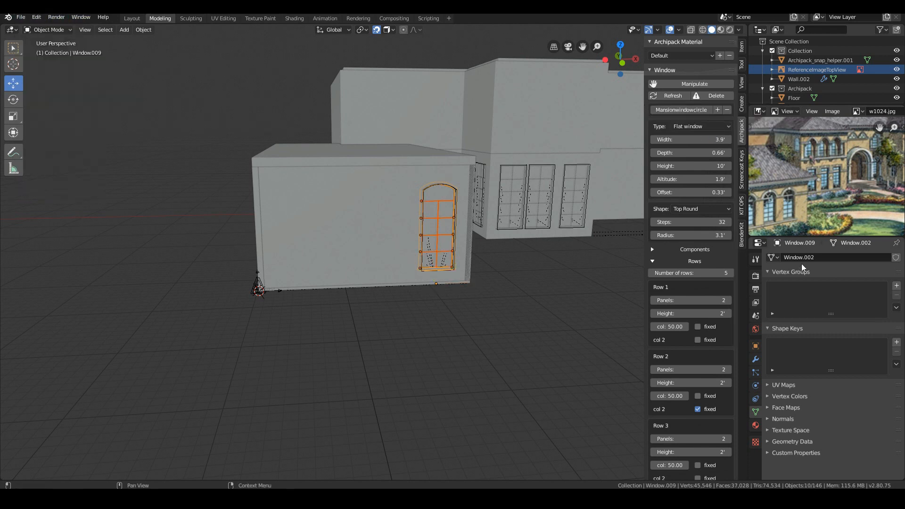
Step: Draw two more round-top windows on the front wall of the small side building, spaced out beside the existing one
scroll(474, 228, "down", 2)
middle_click_drag(550, 235, 484, 221, "shift")
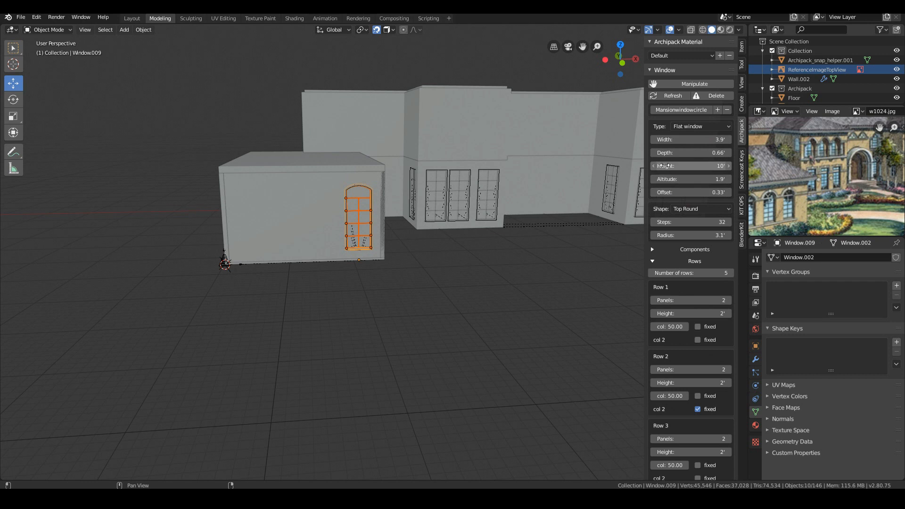
left_click(742, 105)
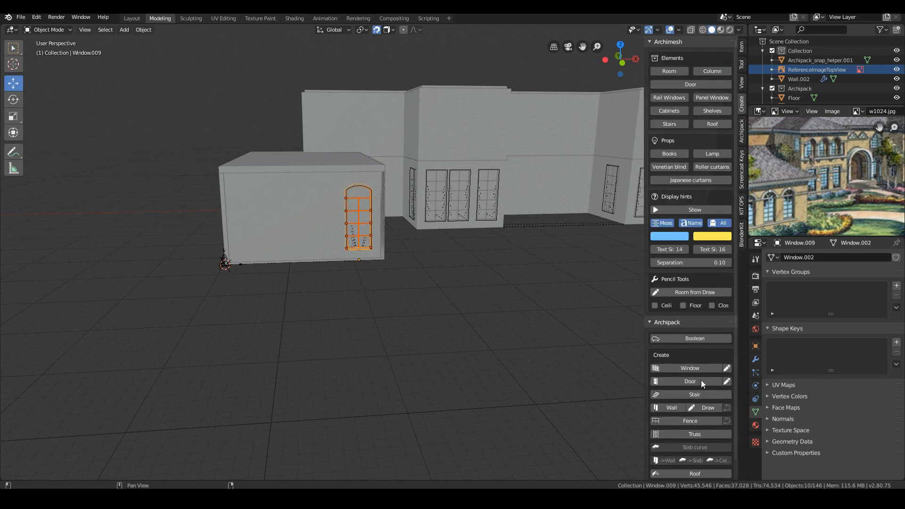
left_click(727, 371)
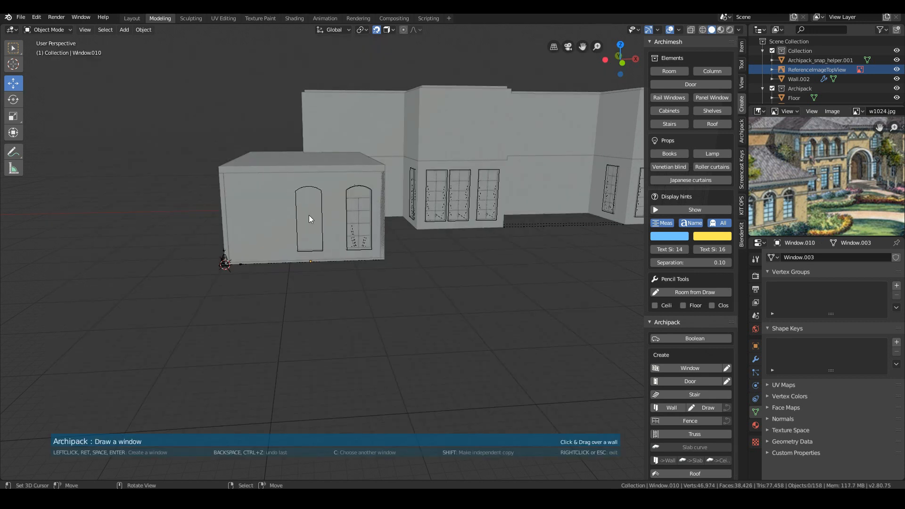
left_click(307, 217)
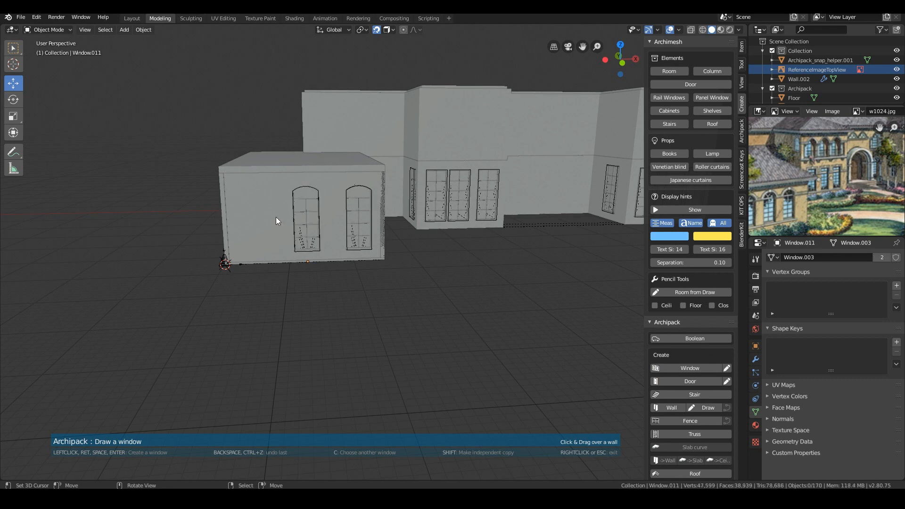
left_click(259, 219)
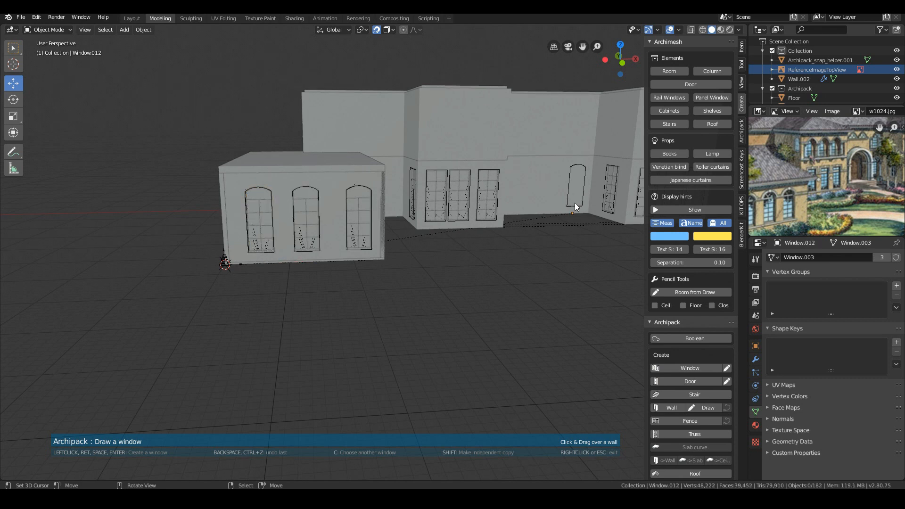
Step: Draw four round-top windows on the recessed central wall, two on the ground floor and two on the upper floor
left_click(576, 203)
middle_click_drag(575, 204, 545, 205)
left_click(511, 196)
scroll(511, 278, "down", 2)
scroll(838, 177, "down", 2)
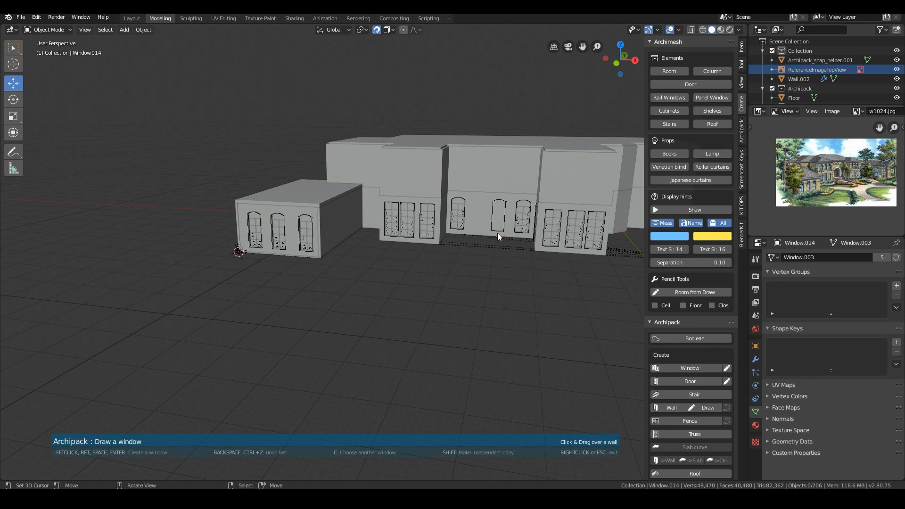
left_click(525, 191)
left_click(459, 190)
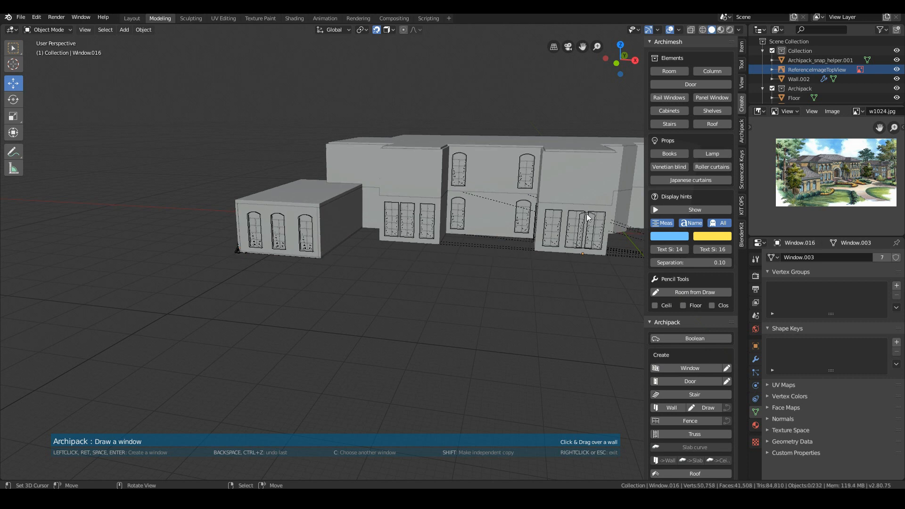
Step: Place additional round-top windows on the upper-floor side walls of the projecting wings and finish drawing windows
middle_click_drag(588, 218, 641, 219)
left_click(347, 195)
left_click(394, 195)
middle_click_drag(415, 252, 328, 183)
left_click(440, 233)
key("Escape")
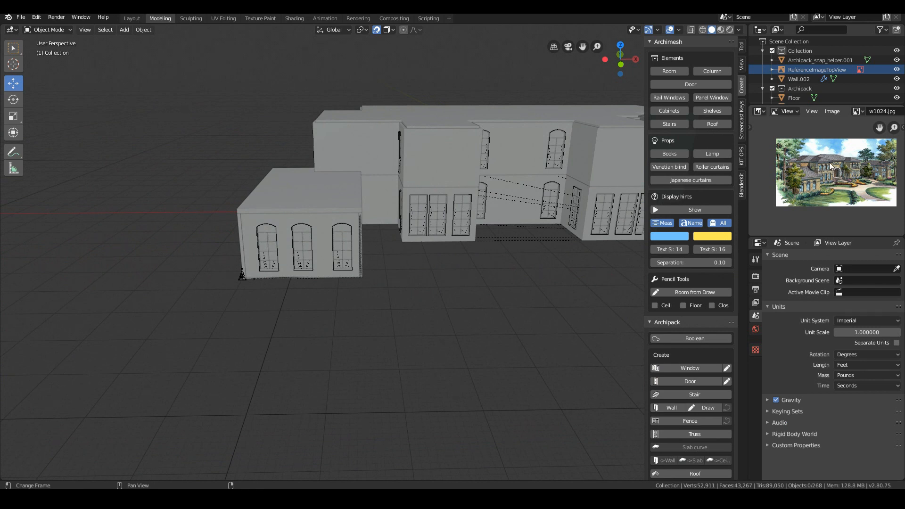
Step: Compare the facade with the reference image and open the main building's upper-floor wall for mesh editing
middle_click_drag(497, 182, 441, 186)
scroll(811, 186, "up", 5)
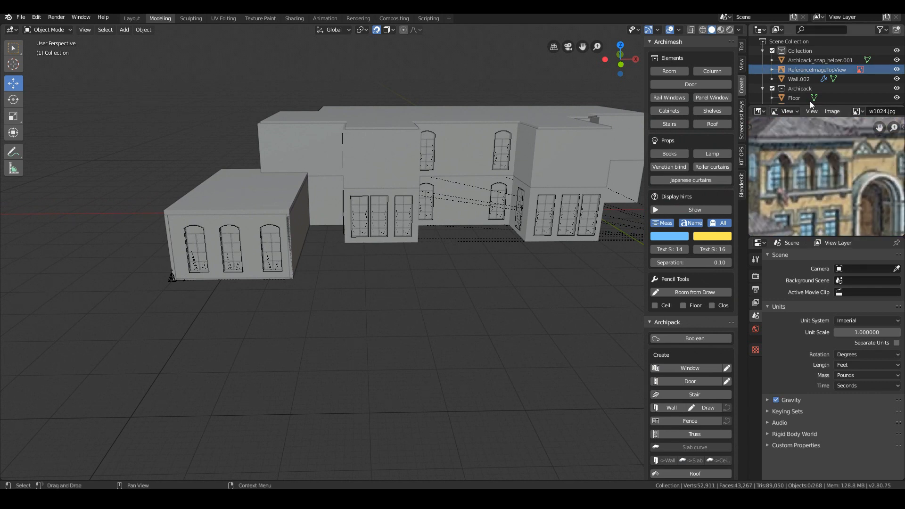
scroll(830, 174, "down", 4)
left_click(384, 165)
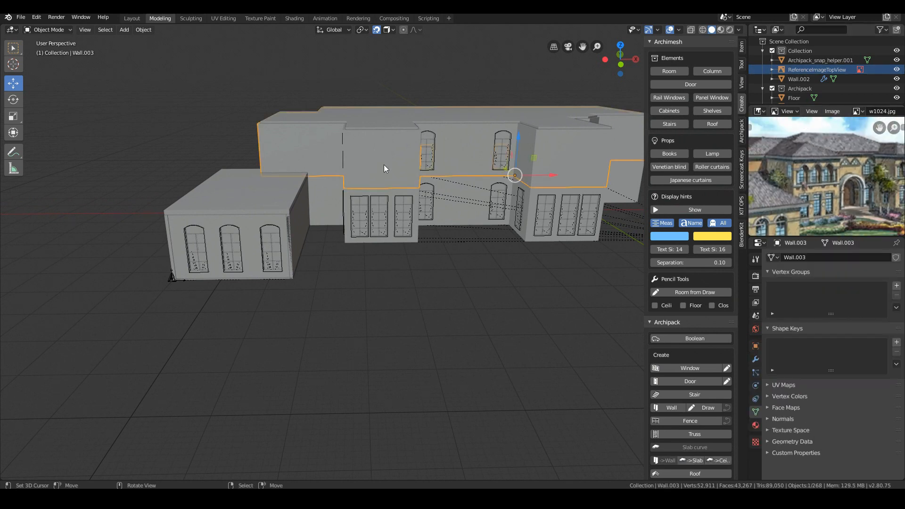
key("Tab")
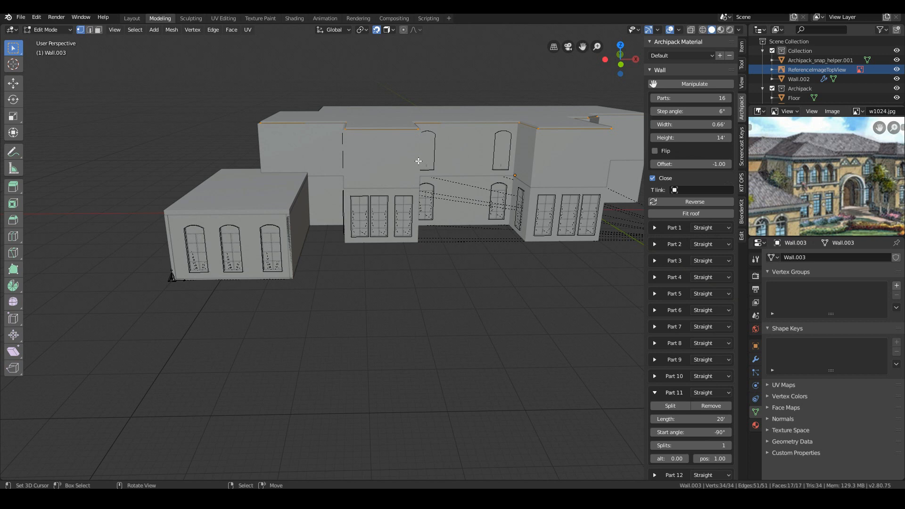
Step: In face selection mode, select the interior front faces of the upper-floor wall at the two projecting wings
middle_click_drag(406, 161, 307, 186)
scroll(288, 198, "up", 3)
mouse_move(282, 218)
middle_mouse_down()
mouse_move(271, 222)
mouse_move(295, 222)
mouse_move(271, 216)
middle_mouse_up()
left_click(98, 30)
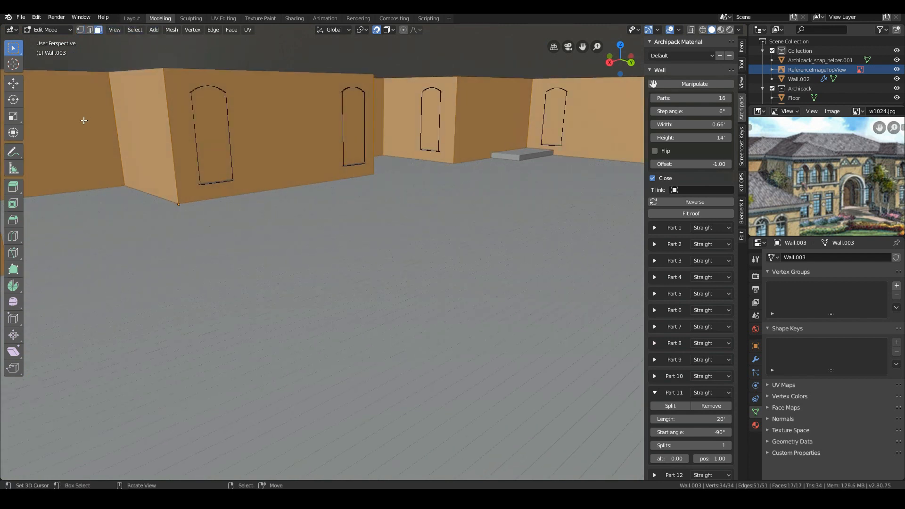
left_click(83, 120)
middle_click_drag(384, 160, 429, 146)
left_click(434, 140, "shift")
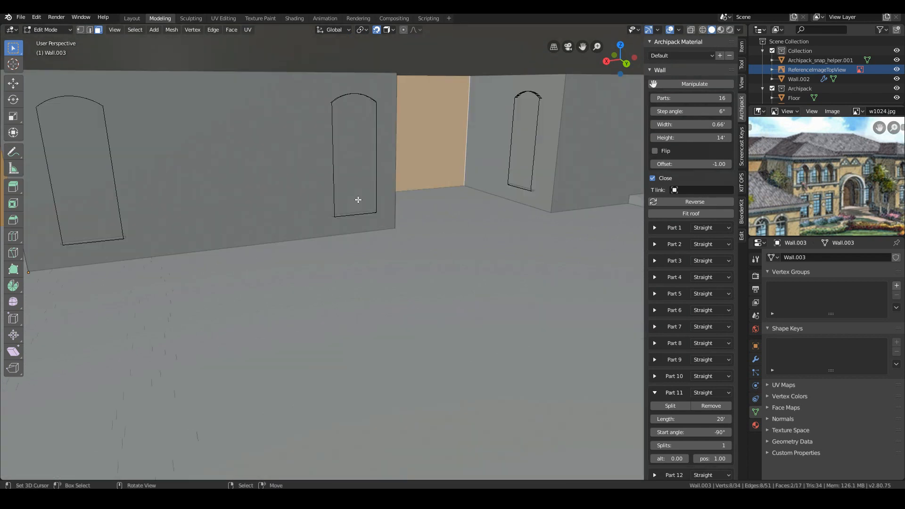
Step: Isolate the upper-floor wall in local view and inset the two selected faces by about 0.15
key("KP_Divide")
middle_click_drag(150, 274, 337, 228)
scroll(354, 211, "up", 6)
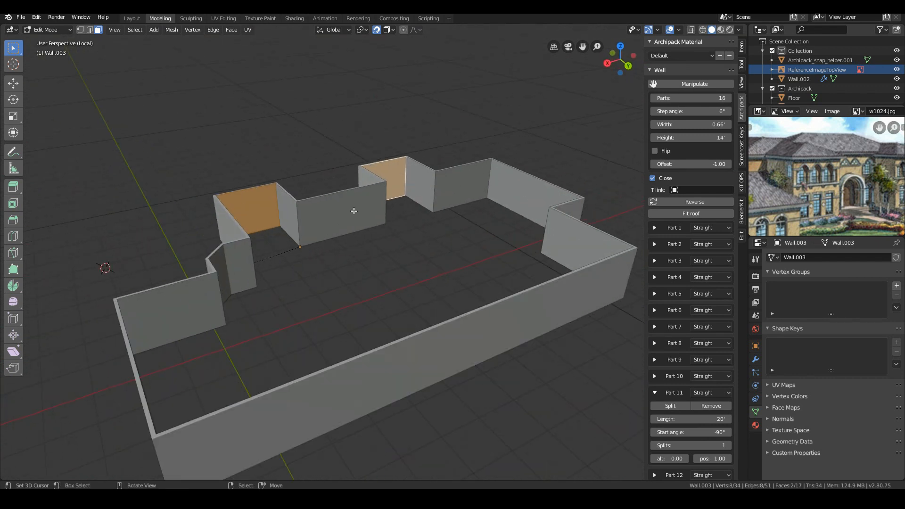
middle_click_drag(185, 240, 129, 237)
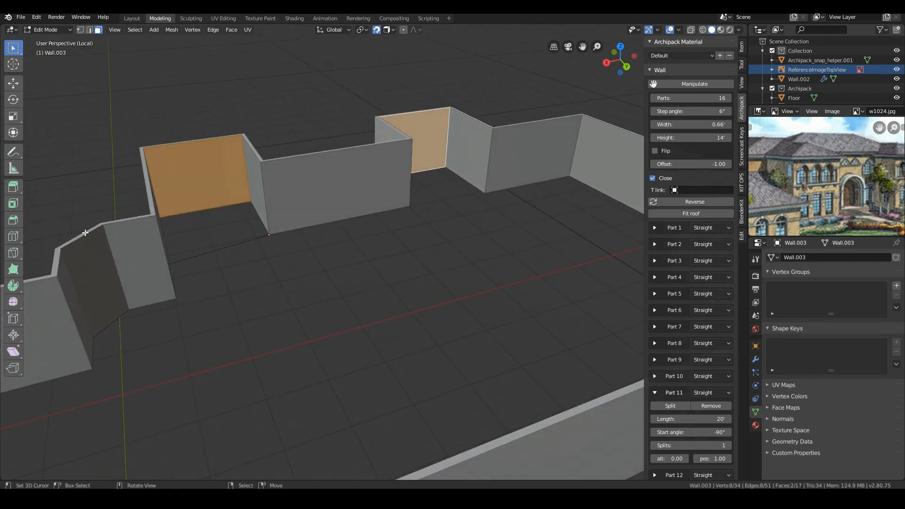
left_click(13, 204)
left_click_drag(403, 234, 416, 213)
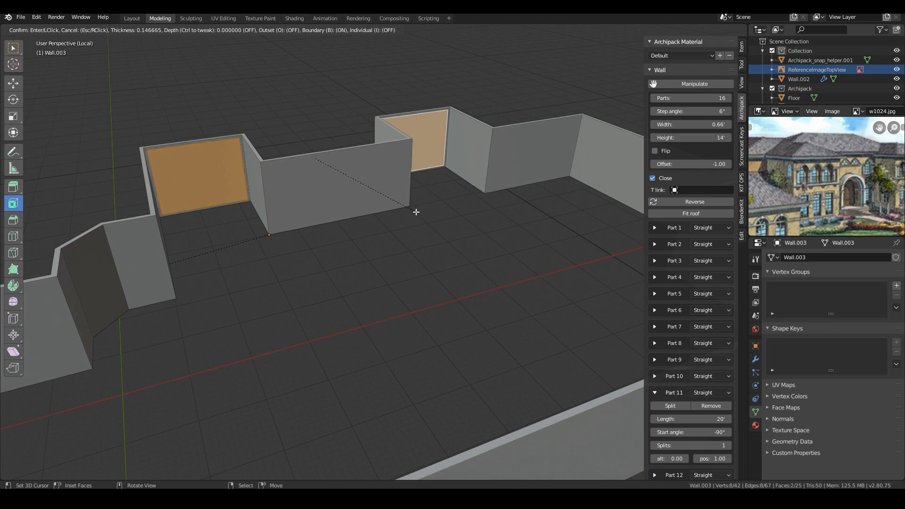
left_click(416, 212)
Step: Extrude the two inset faces of the projecting wings about 15.3 ft inward toward the building's interior
middle_click_drag(387, 259, 118, 176)
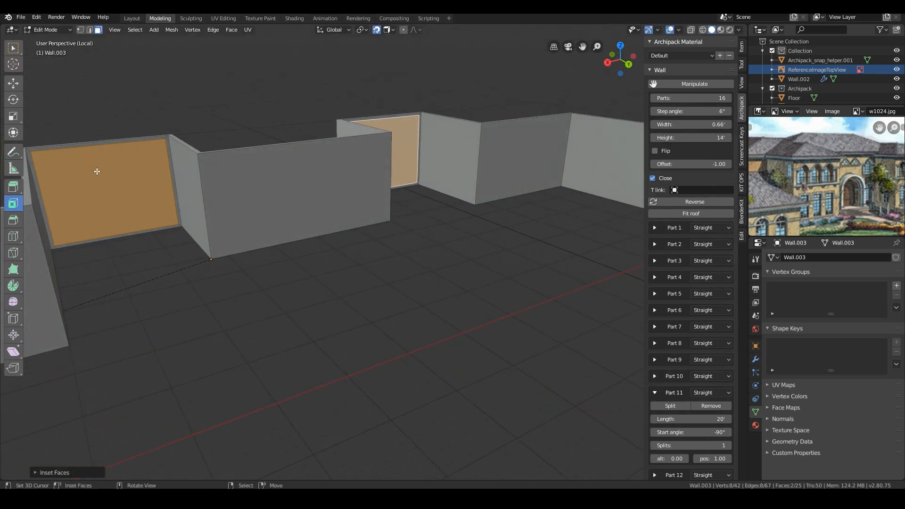
left_click(15, 188)
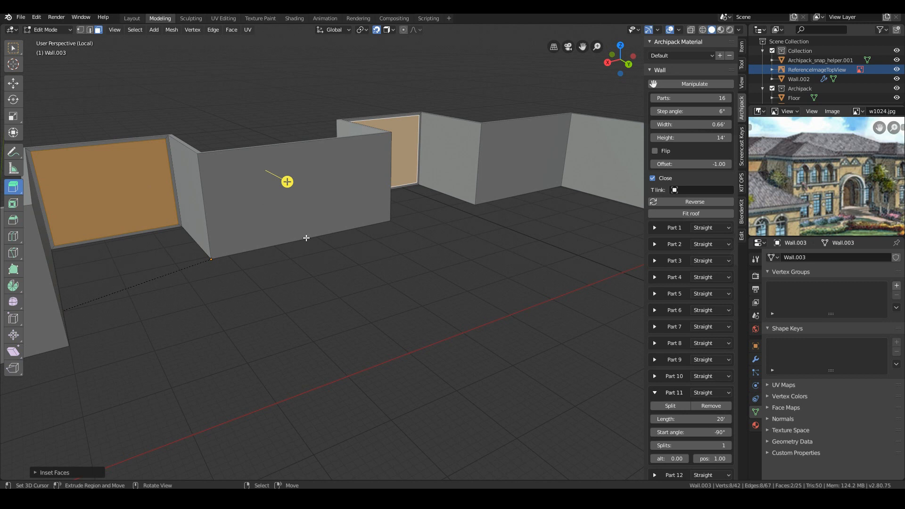
left_click_drag(287, 182, 294, 183)
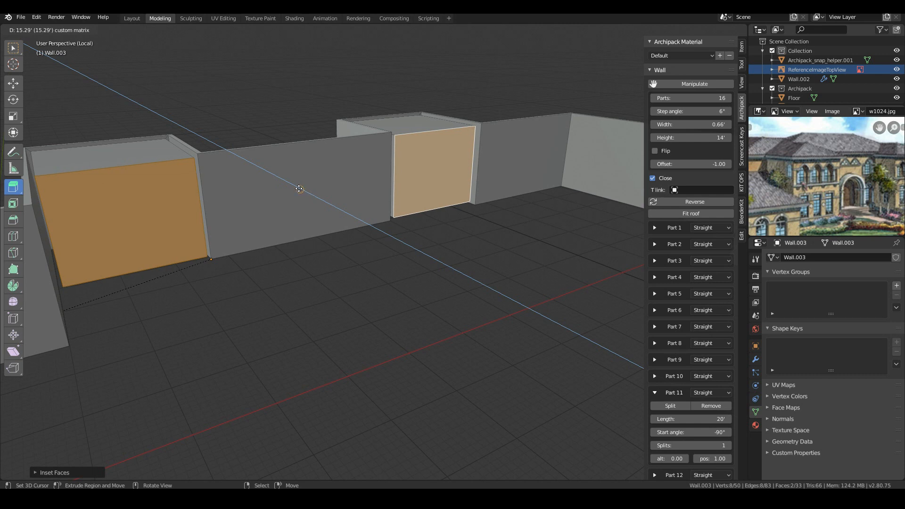
left_click_drag(299, 189, 295, 188)
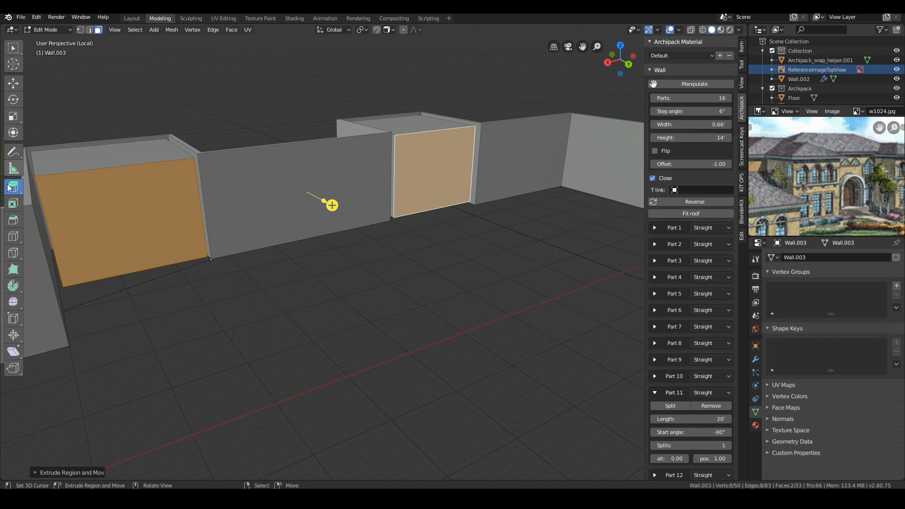
Step: Move the two extruded wing faces partway back toward the facade to make the recesses shallower
left_click(13, 83)
left_click_drag(319, 202, 300, 191)
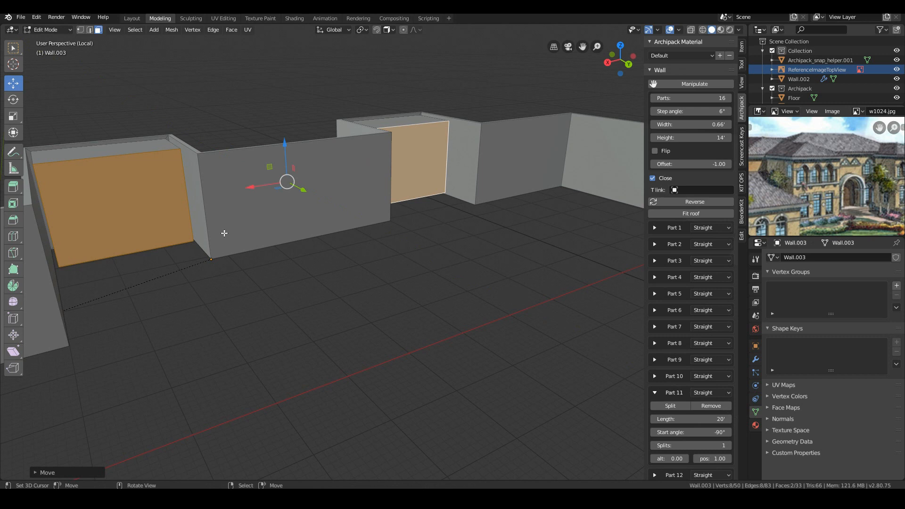
middle_click_drag(183, 242, 250, 260)
scroll(207, 244, "down", 2)
left_click_drag(270, 282, 258, 282)
middle_click_drag(183, 299, 240, 269)
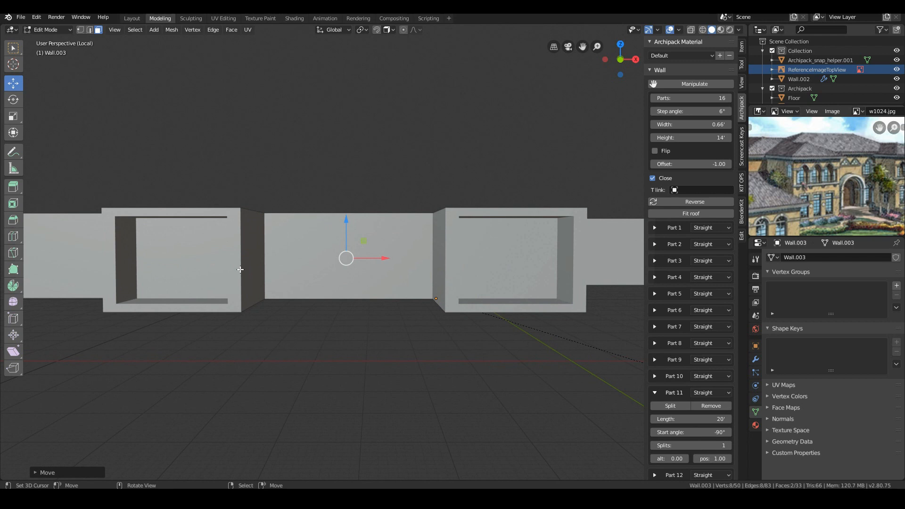
Step: Leave local view and mesh editing, and compare the recessed upper-floor wings with the reference image
key("KP_Divide")
scroll(240, 270, "down", 8)
middle_click_drag(240, 270, 356, 258)
key("Tab")
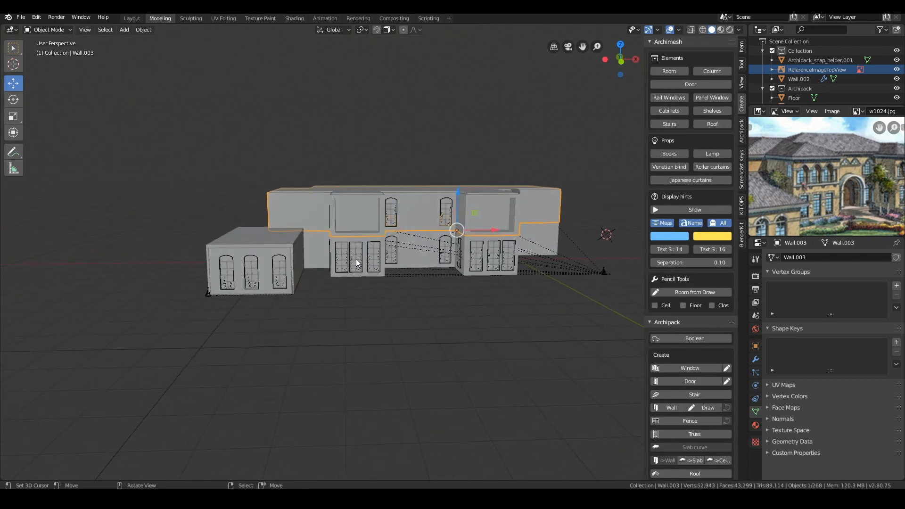
scroll(356, 259, "up", 3)
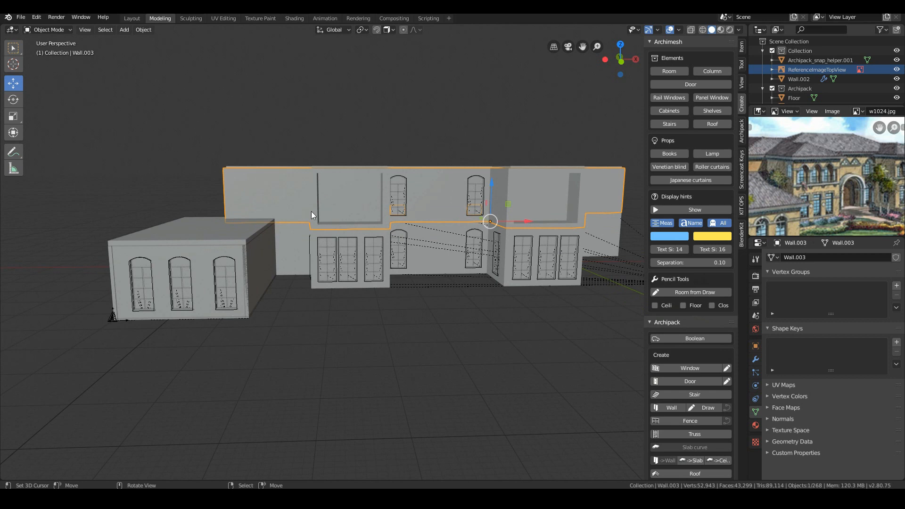
scroll(820, 223, "down", 3)
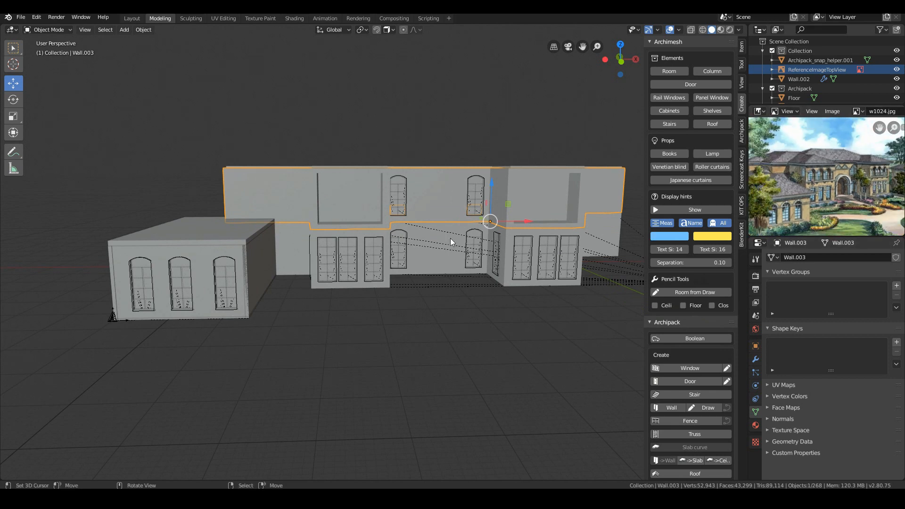
scroll(442, 239, "up", 2)
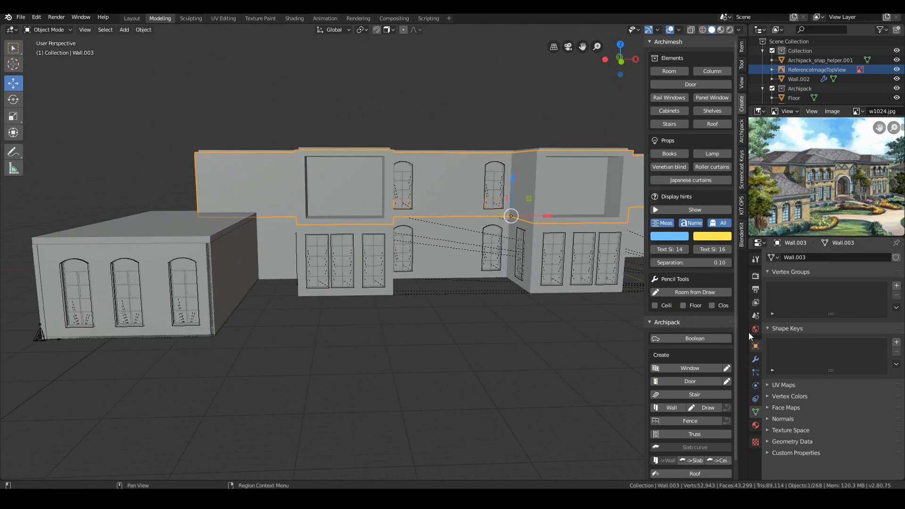
Step: Place three round-top Mansionwindowcircle windows side by side in the recess of the wing nearest the garage
left_click(729, 368)
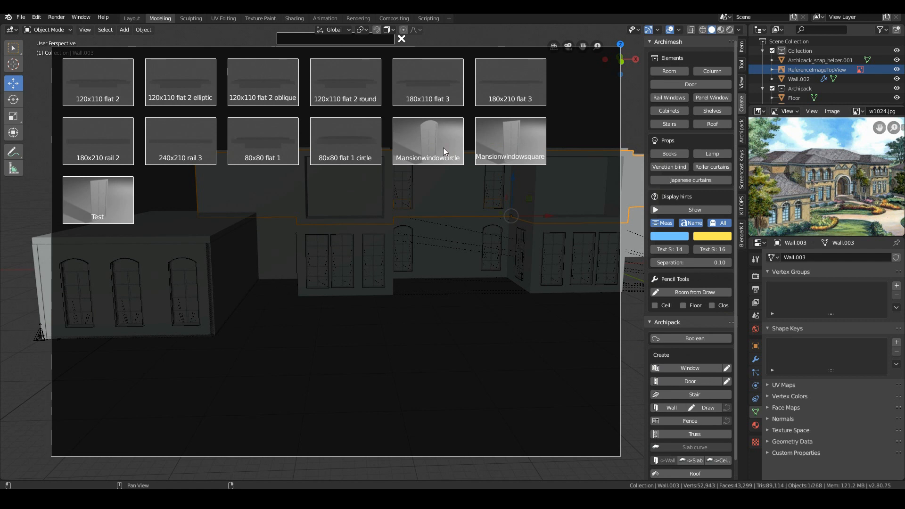
left_click(356, 193)
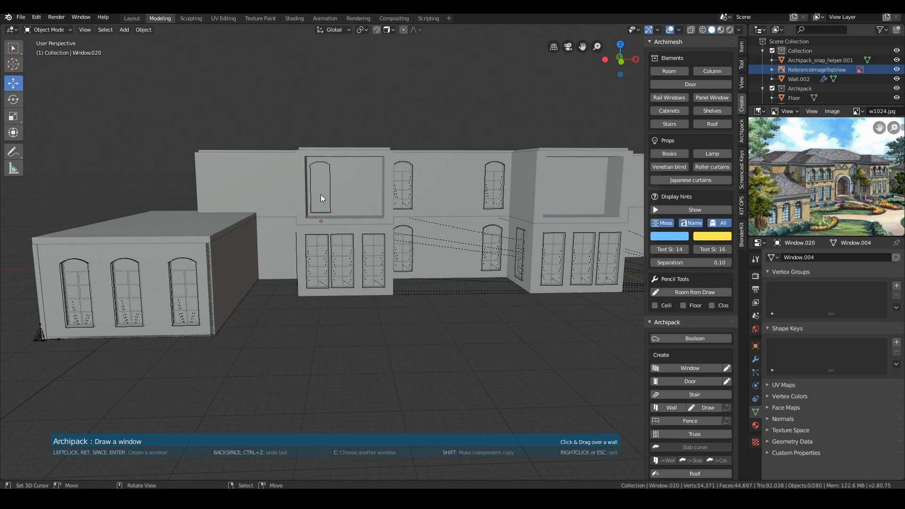
left_click(323, 196)
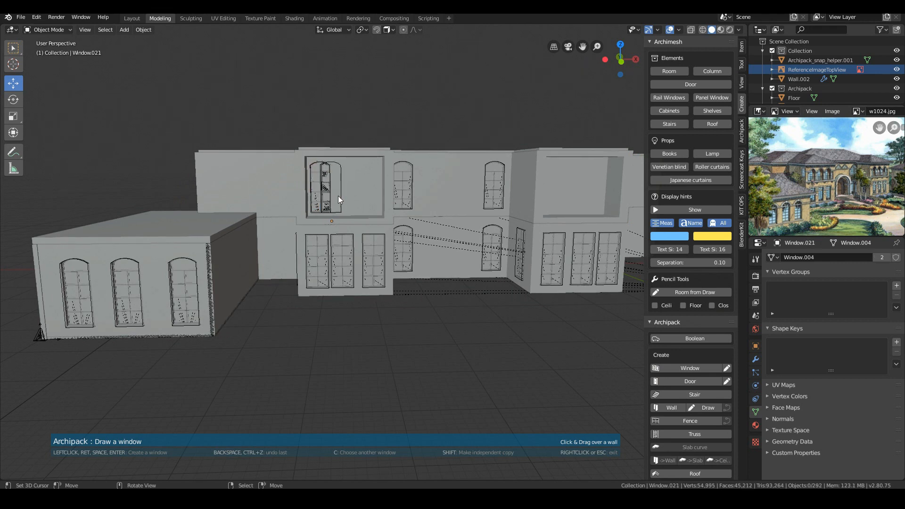
left_click(345, 195)
left_click(369, 196)
Step: Place three matching round-top windows in the other wing's upper-floor recess and finish drawing windows
mouse_move(506, 197)
middle_mouse_down()
mouse_move(467, 198)
mouse_move(475, 243)
mouse_move(407, 236)
middle_mouse_up()
left_click(567, 199)
left_click(598, 201)
left_click(628, 203)
right_click(537, 207)
Step: Place a single 160x200 dual door between the two ground-floor windows of the central facade and finish drawing doors
scroll(473, 219, "down", 4)
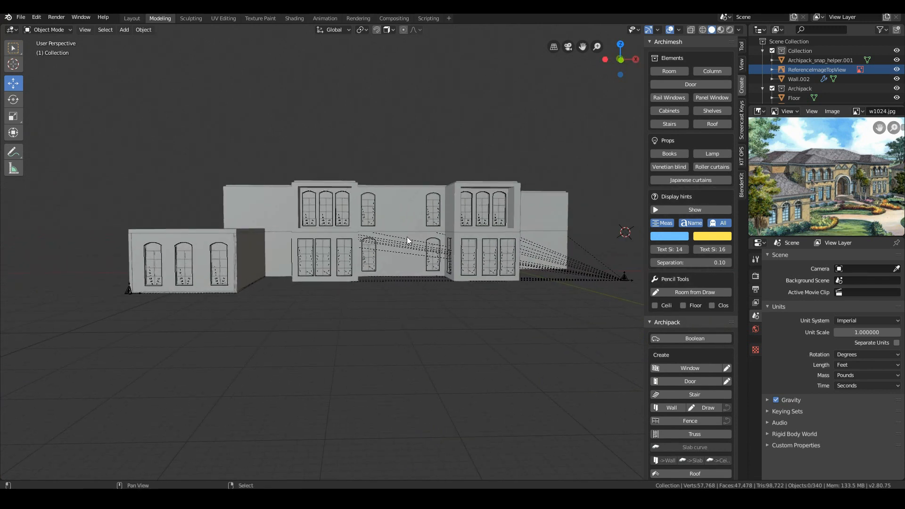
scroll(440, 243, "up", 3)
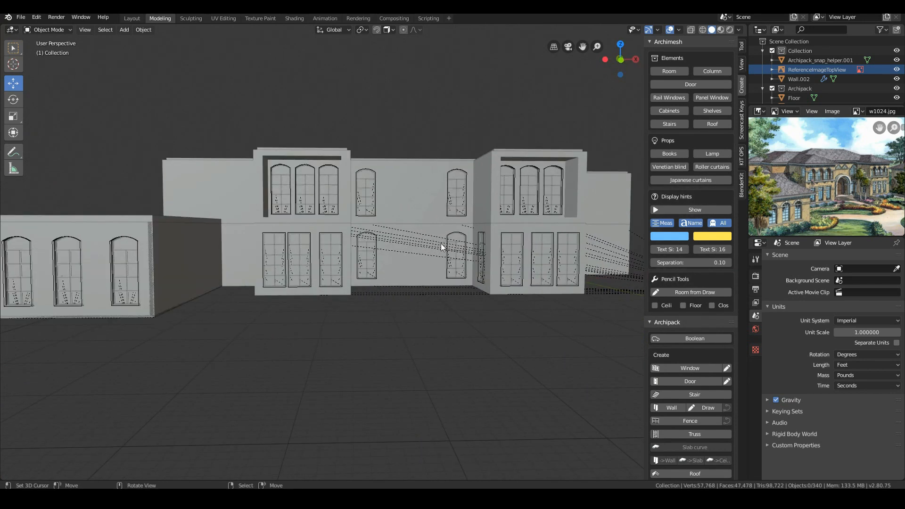
middle_click_drag(435, 267, 418, 251)
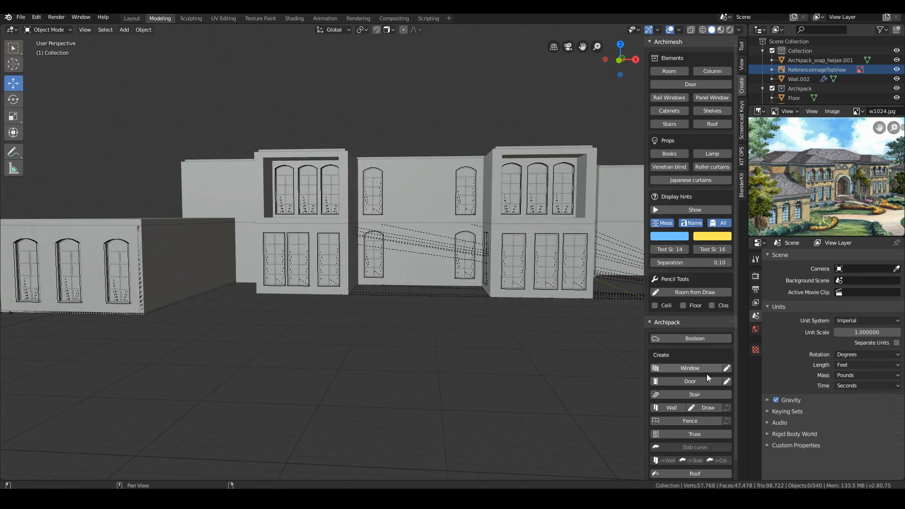
left_click(727, 383)
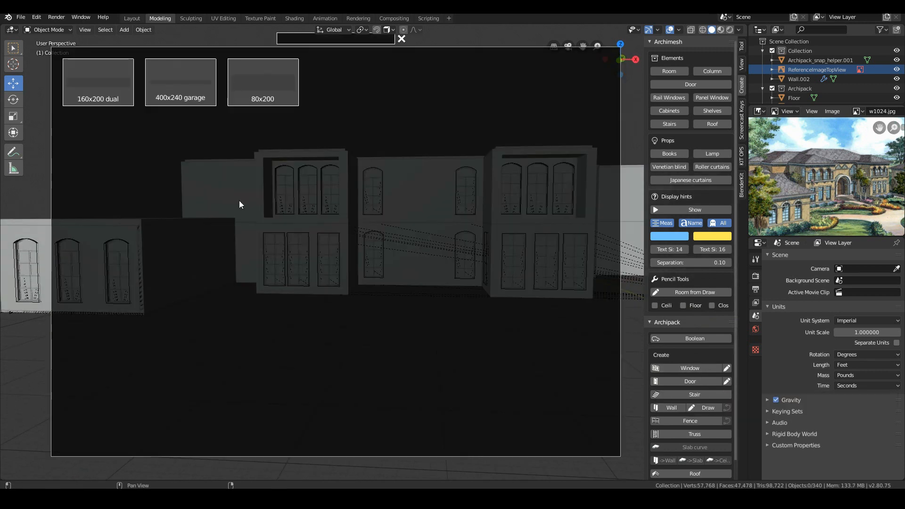
left_click(114, 90)
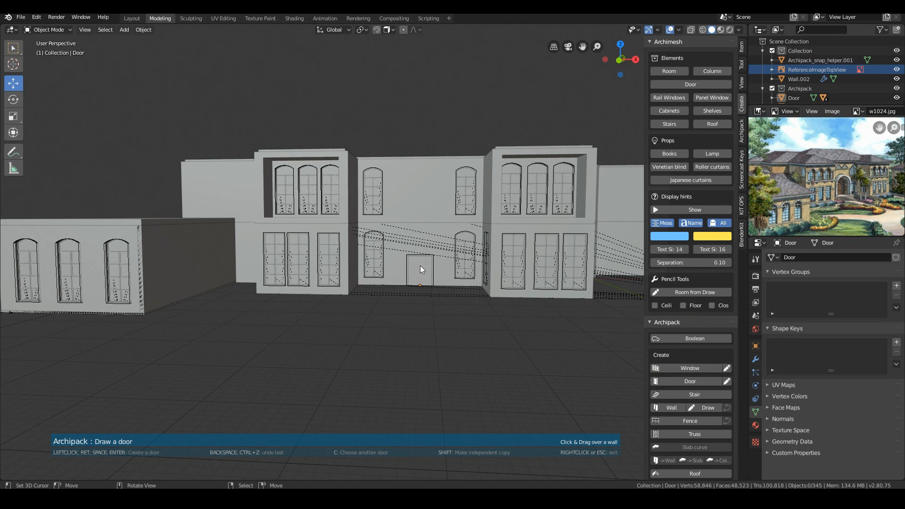
left_click(420, 265)
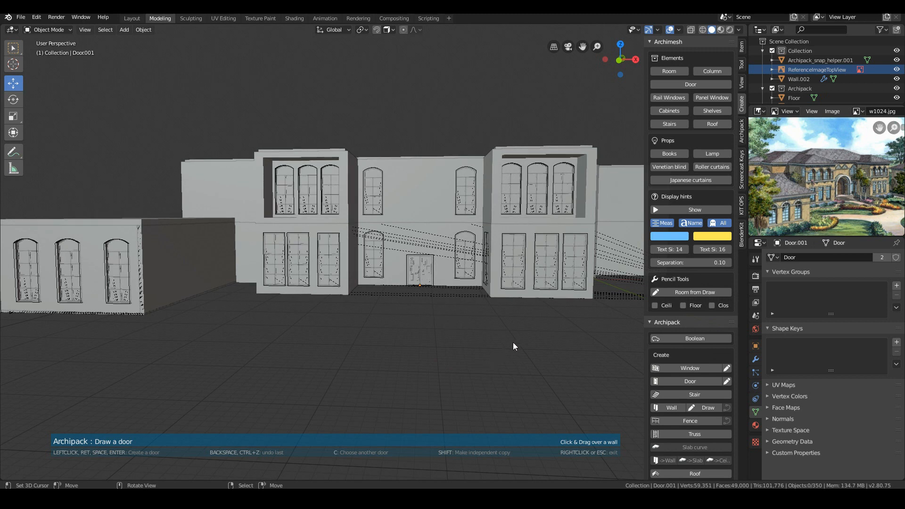
key("ctrl+z")
right_click(434, 279)
left_click_drag(458, 283, 459, 275)
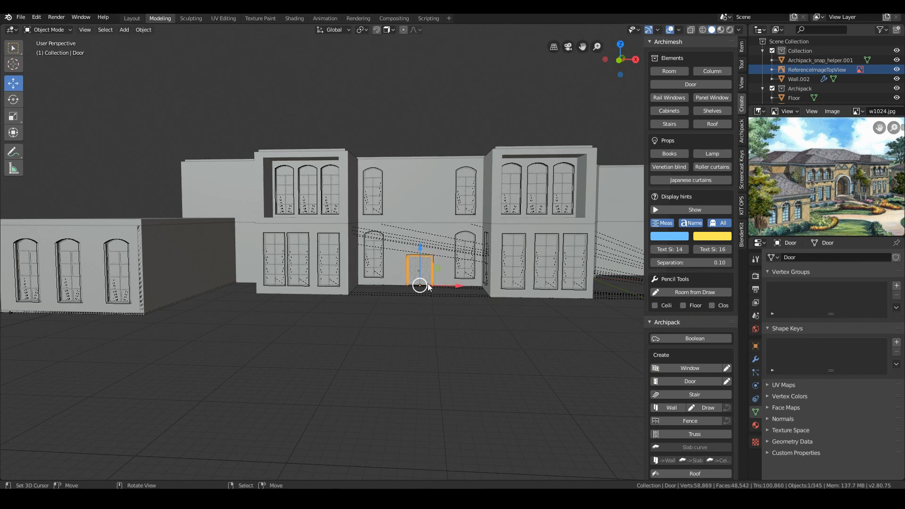
Step: Compare the size of the new front door with the entrance in the reference image
scroll(441, 289, "up", 3)
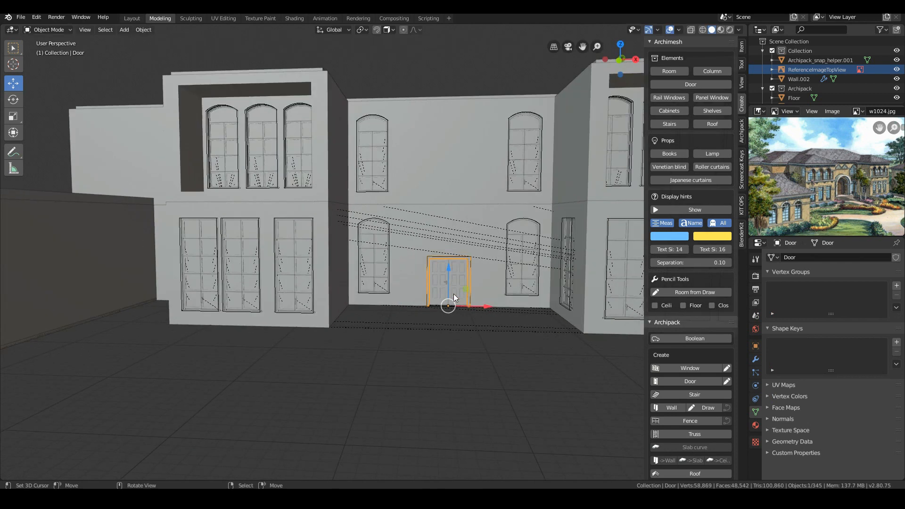
scroll(446, 291, "up", 3)
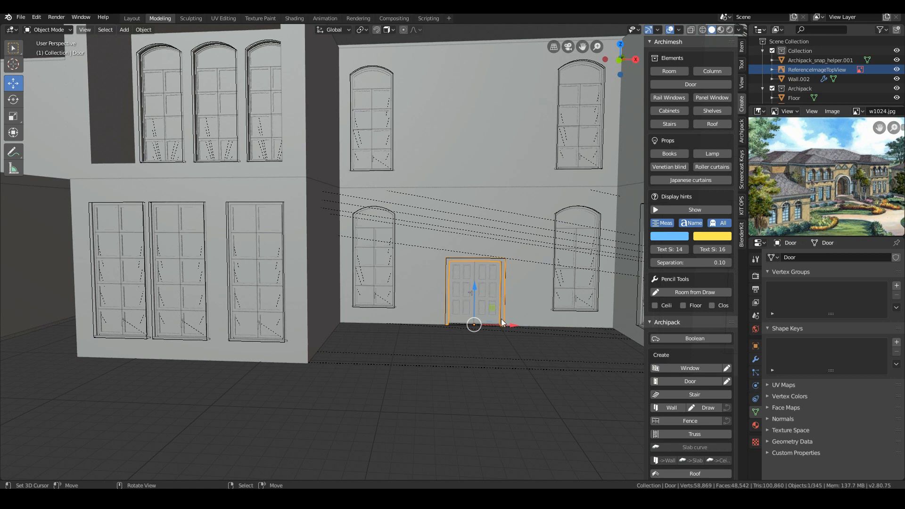
scroll(867, 215, "up", 2)
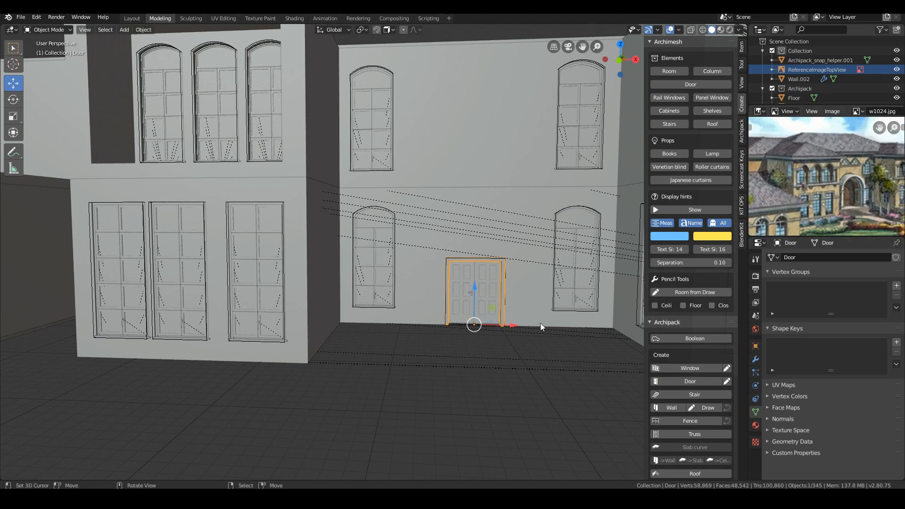
scroll(464, 327, "down", 4)
scroll(158, 279, "down", 2)
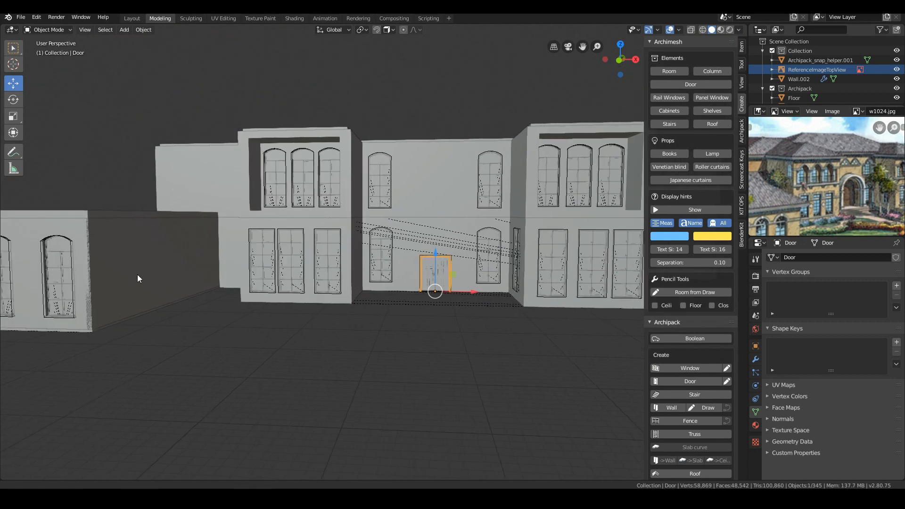
Step: Place two 400x240 garage doors side by side on the garage wall facing the driveway and finish drawing doors
middle_click_drag(137, 274, 223, 270, "shift")
middle_click_drag(382, 309, 349, 316)
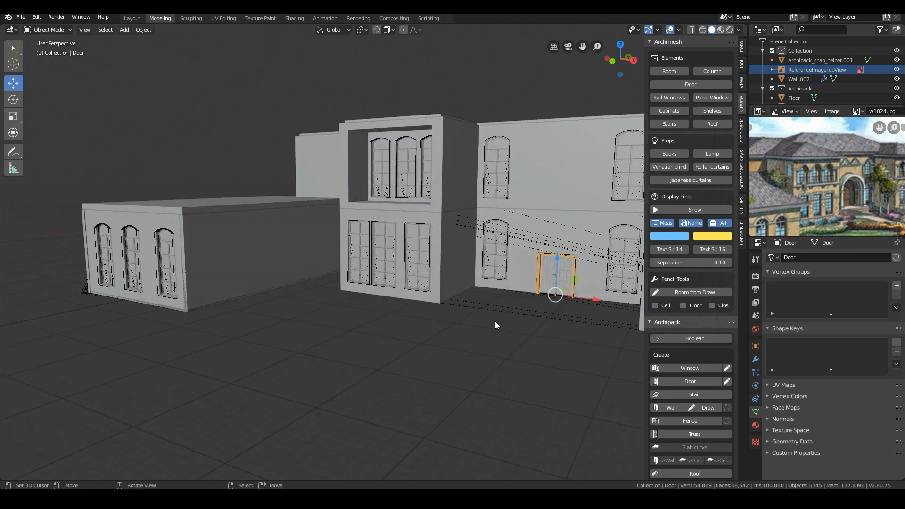
mouse_move(197, 324)
middle_mouse_down()
mouse_move(166, 320)
mouse_move(313, 318)
middle_mouse_up()
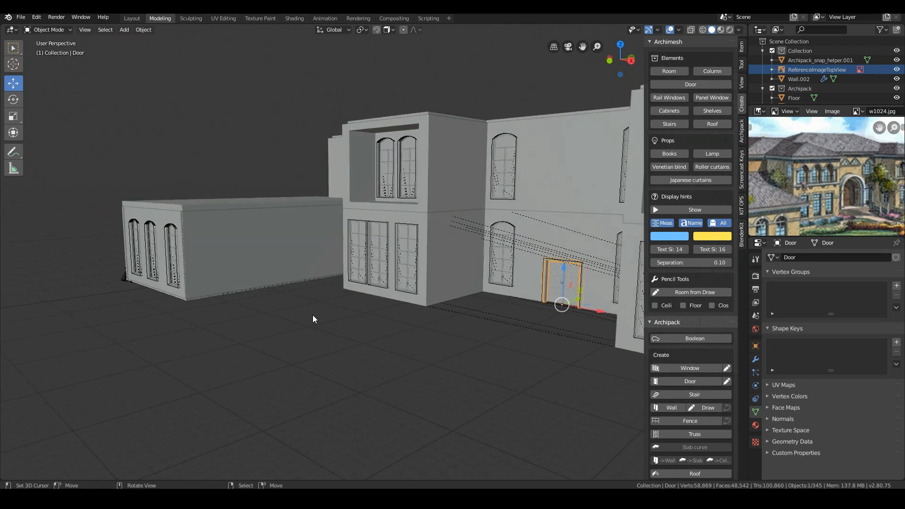
left_click(727, 382)
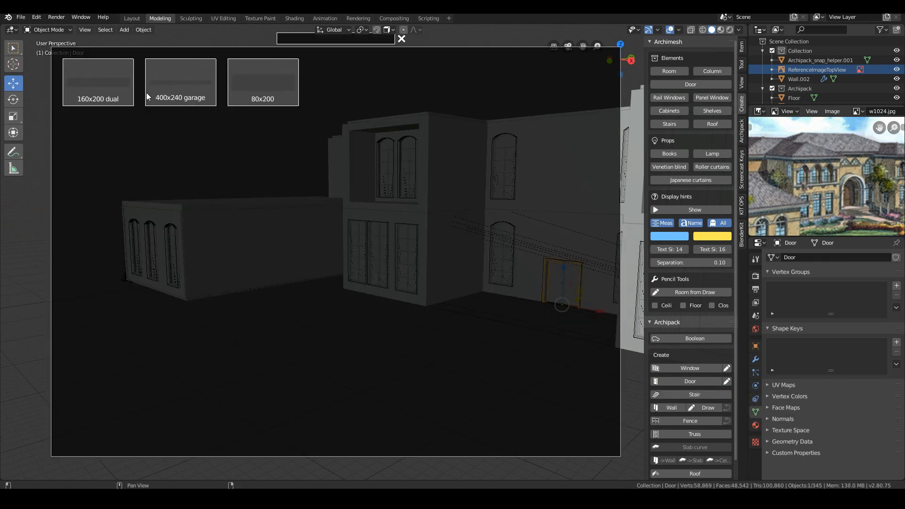
left_click(165, 94)
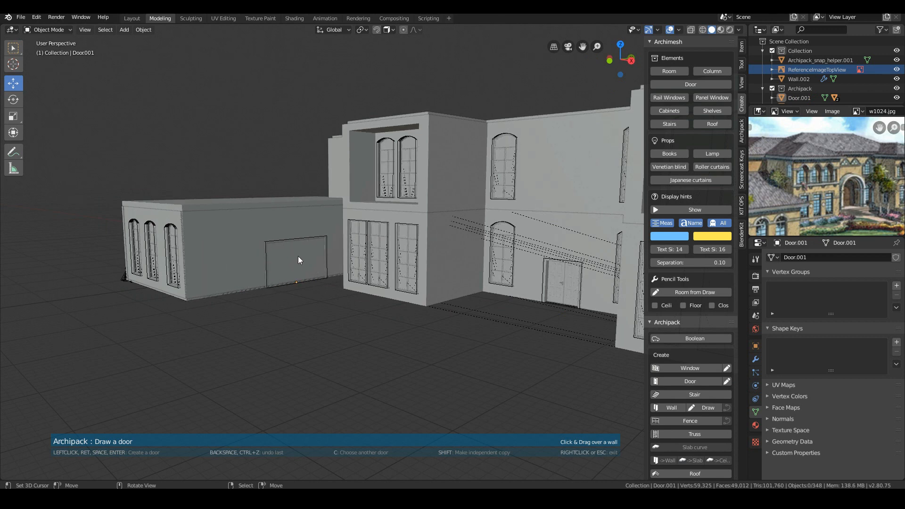
left_click(305, 255)
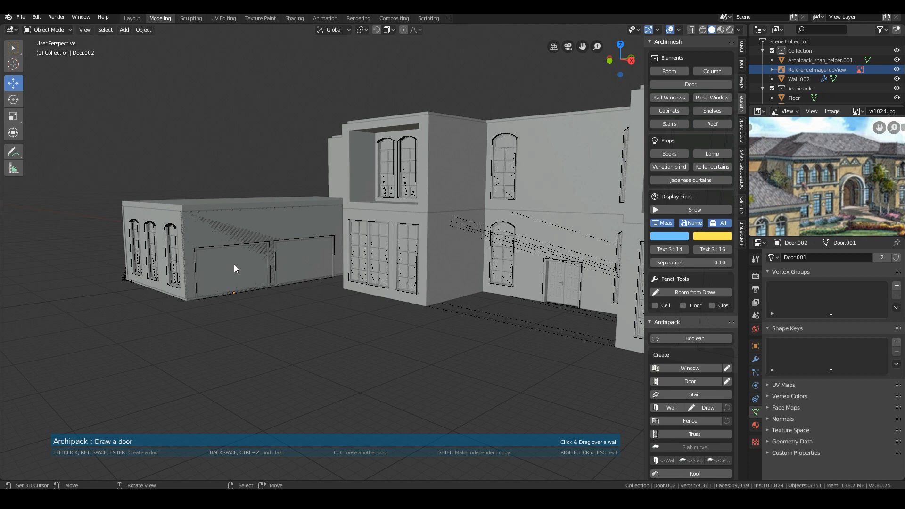
left_click(236, 266)
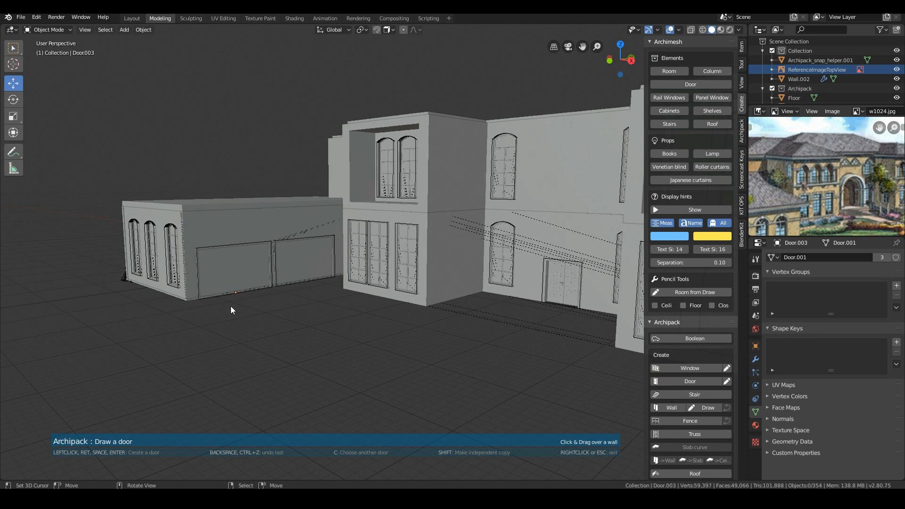
right_click(319, 283)
Step: Activate manipulation of the garage wall and set the length of the garage-door side to 60 ft
middle_click_drag(265, 297, 294, 298)
left_click(742, 132)
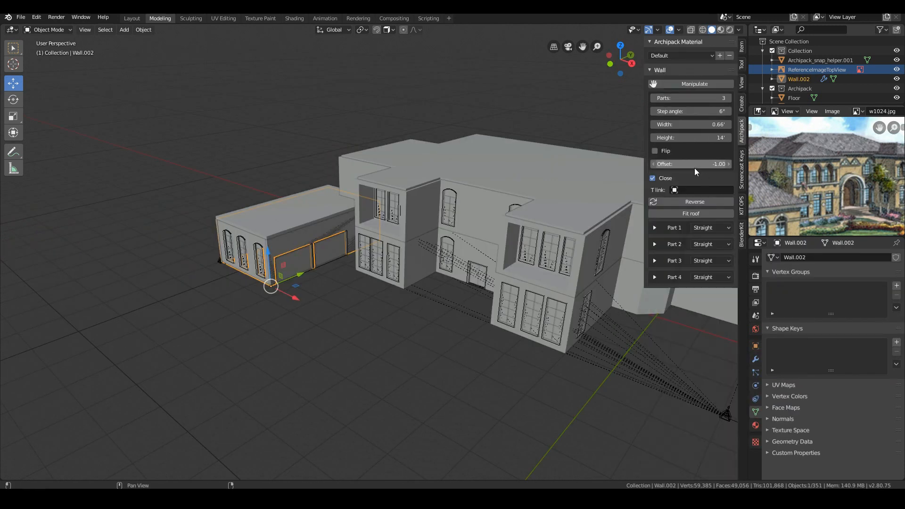
left_click(692, 85)
middle_click_drag(296, 254, 336, 326)
scroll(299, 311, "up", 5)
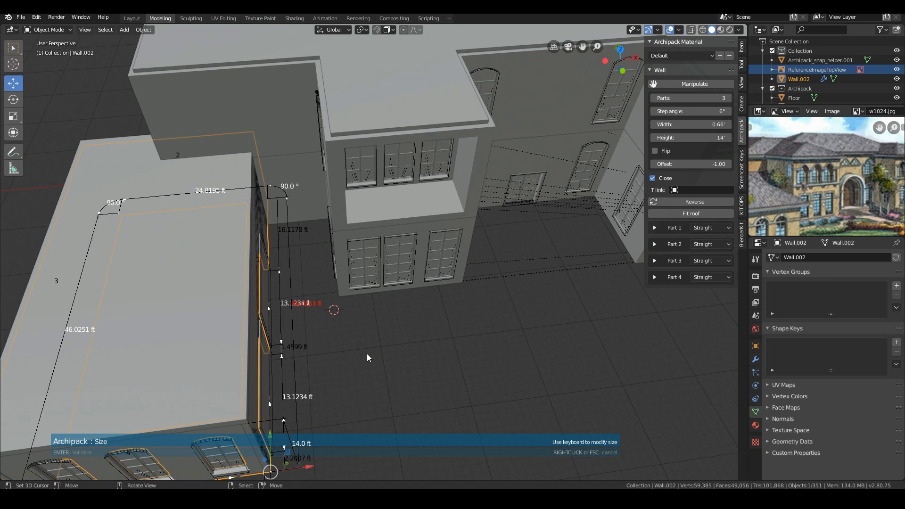
type("60")
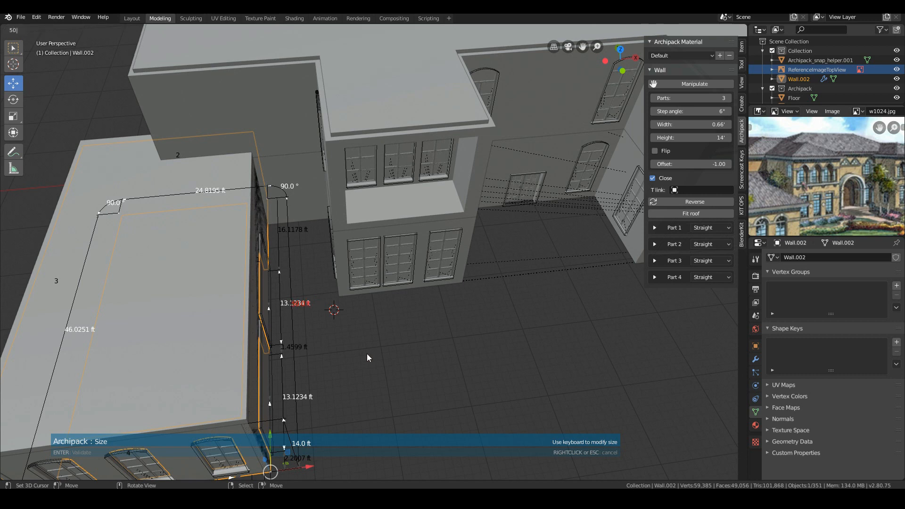
key("Return")
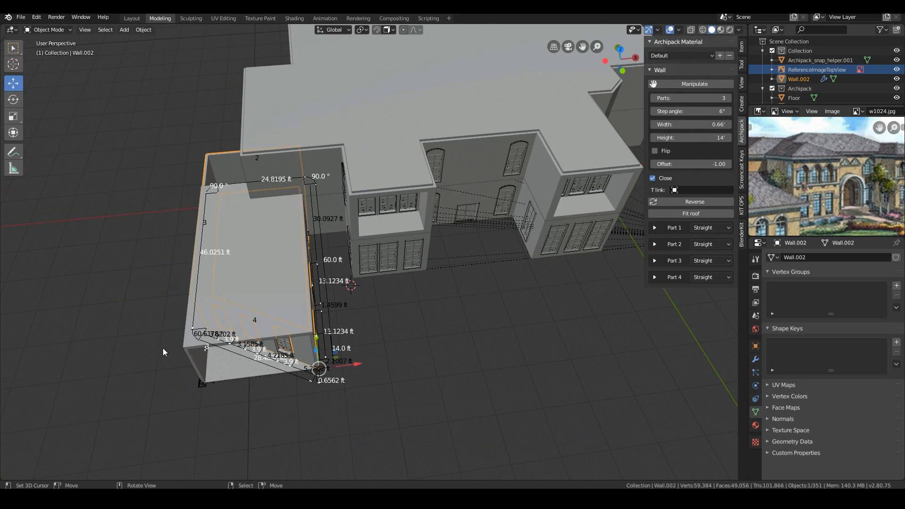
Step: Set the length of the garage's opposite long wall, part 3, to 60 ft
mouse_move(163, 349)
middle_mouse_down()
mouse_move(194, 349)
mouse_move(206, 318)
middle_mouse_up()
left_click(202, 318)
type("60")
key("Return")
middle_click_drag(343, 337, 502, 305)
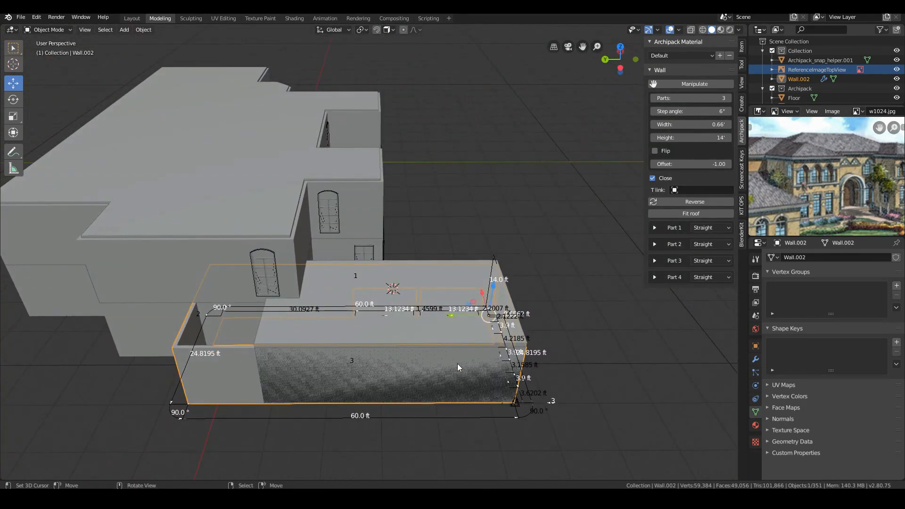
Step: Move the garage wall about 14 ft along the Y axis, away from the house
key("g")
key("y")
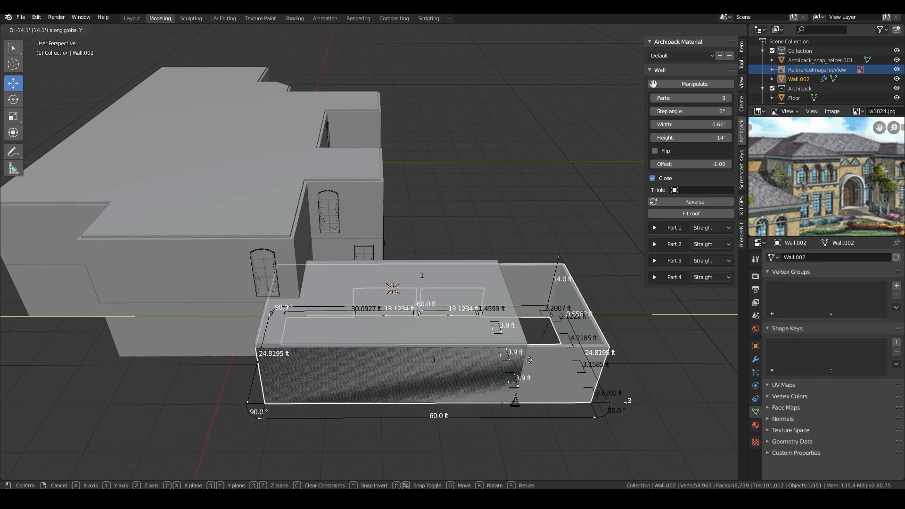
left_click(529, 360)
middle_click_drag(459, 375, 375, 364)
Step: Select the three arched garage windows together and move them along the Y axis onto the relocated end wall
left_click(264, 327)
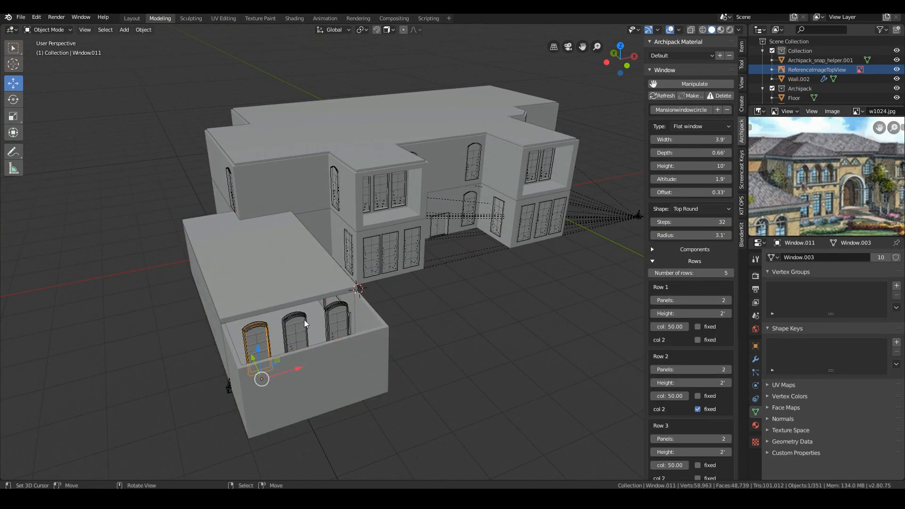
left_click(302, 319)
middle_click_drag(288, 343, 278, 376)
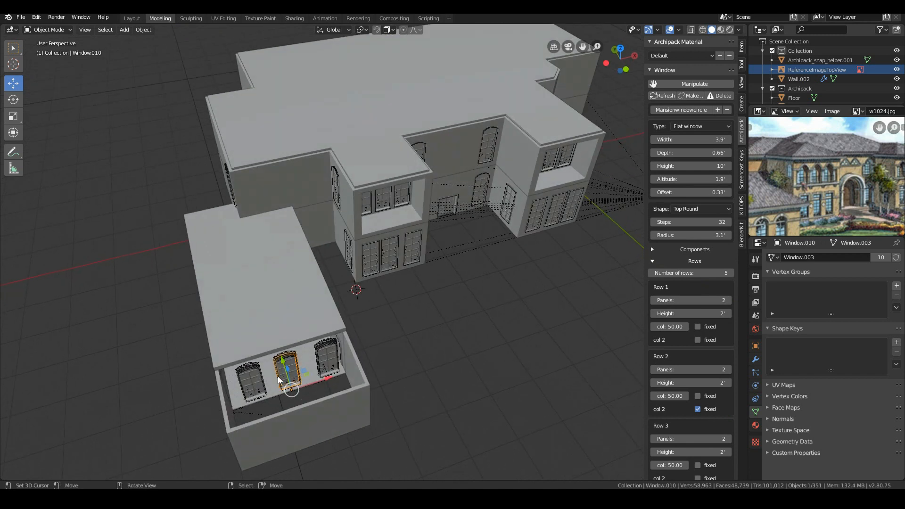
left_click(327, 374, "shift")
key("g")
key("y")
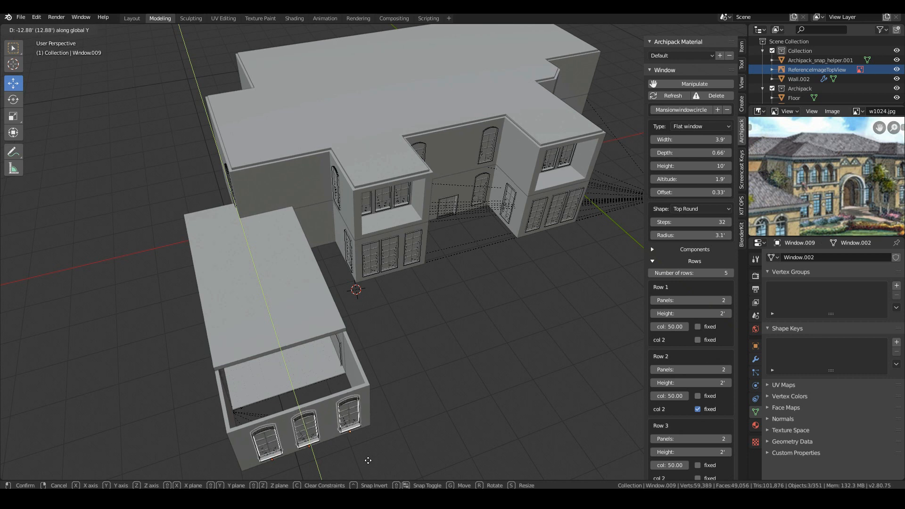
left_click(344, 440)
middle_click_drag(343, 440, 264, 285)
Step: Move the garage door nearest the end wall about 12 ft along the Y axis toward that end
left_click(370, 418)
left_click(301, 305)
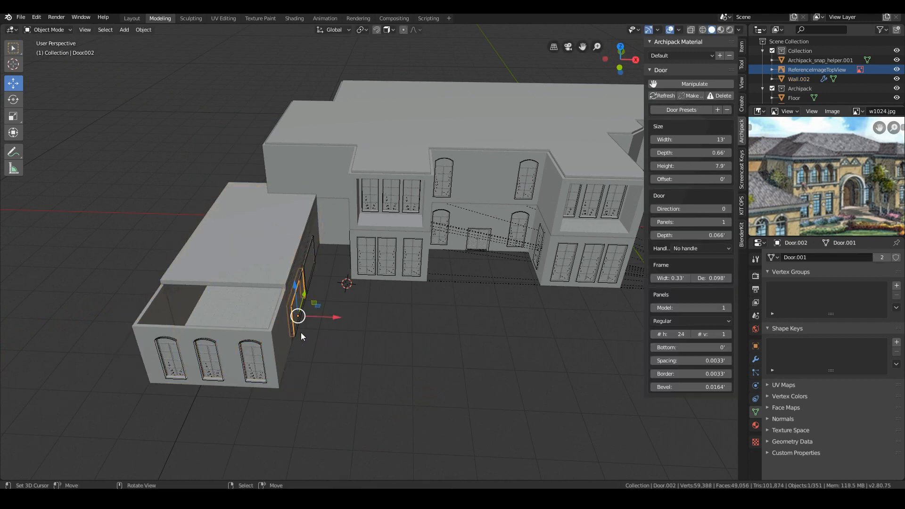
middle_click_drag(301, 333, 253, 321)
key("g")
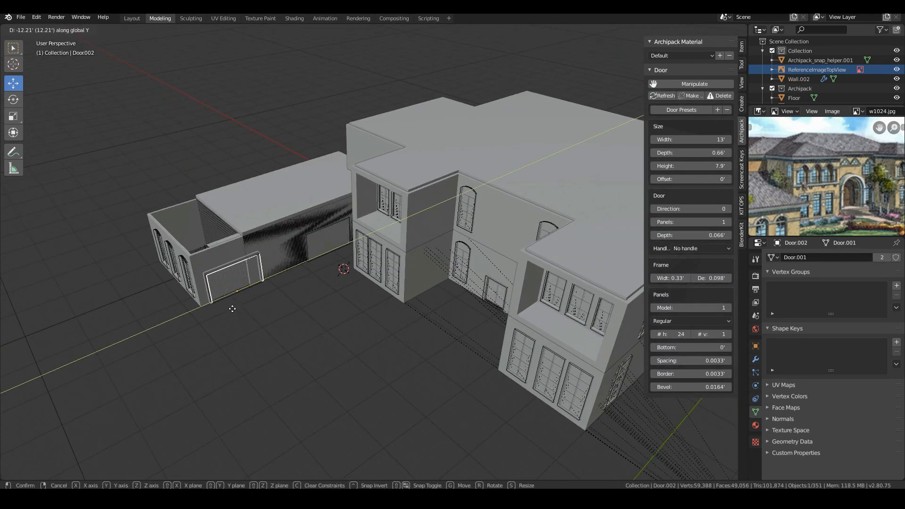
left_click(235, 310)
Step: Pull the leftover three-part wall out of the garage and delete it
left_click(206, 229)
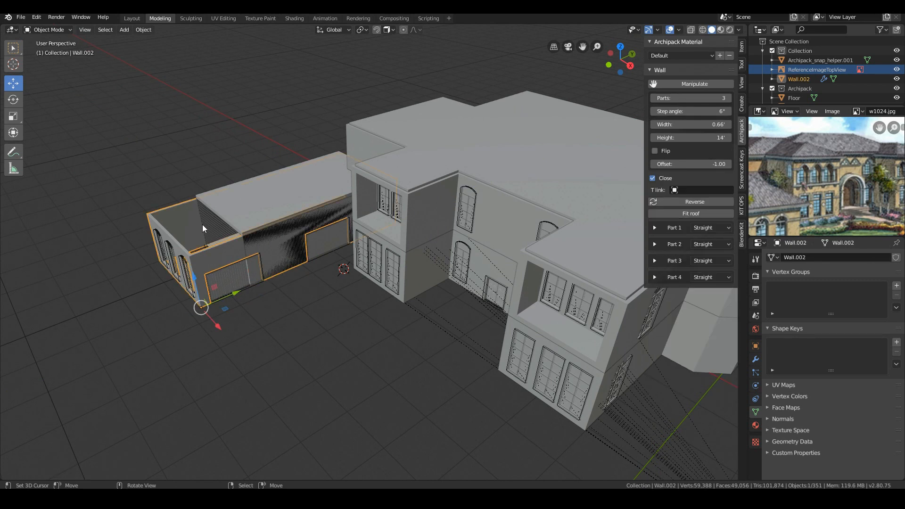
key("g")
middle_click_drag(148, 129, 234, 165)
left_click(59, 334)
scroll(129, 318, "down", 1)
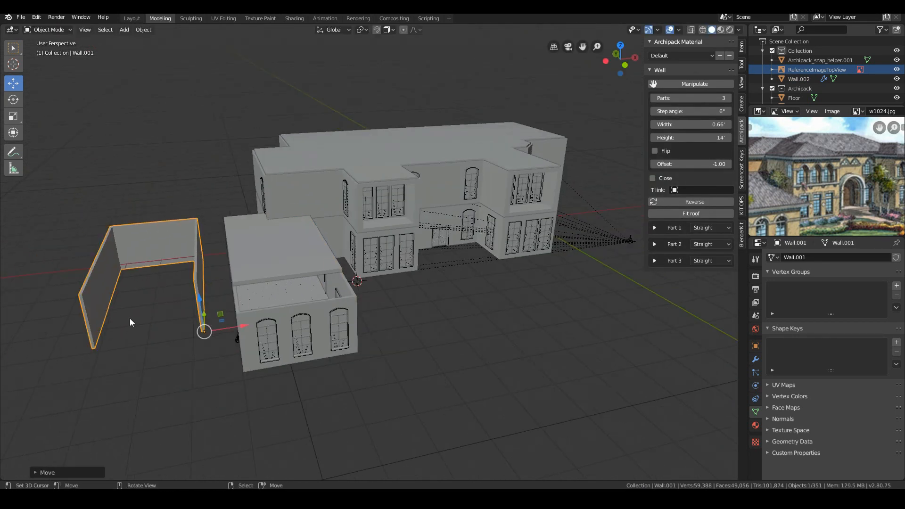
key("x")
left_click(130, 319)
Step: Delete the old short ceiling slab above the garage
middle_click_drag(130, 319, 385, 269)
left_click(213, 260)
key("x")
left_click(452, 284)
middle_click_drag(414, 309, 382, 300)
Step: Move the garage door closest to the house along the Y axis toward the other garage door
left_click(383, 301)
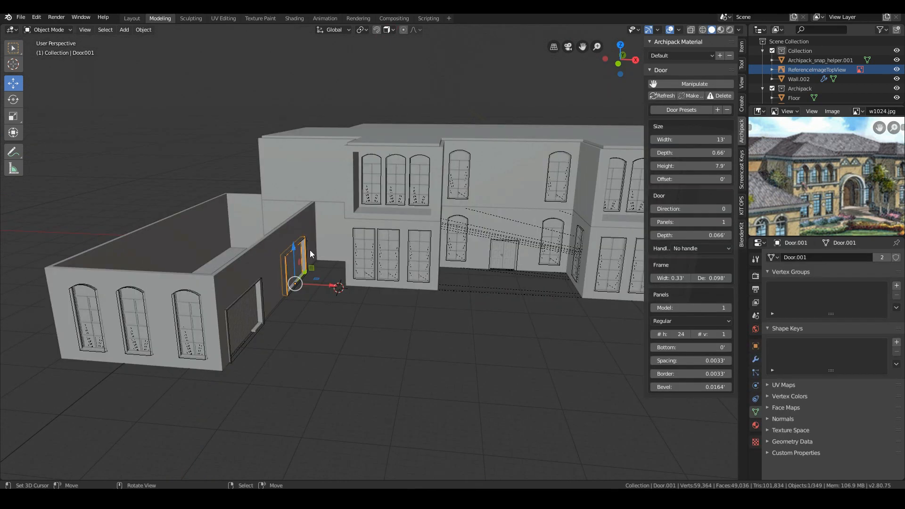
key("g")
left_click(321, 264)
middle_click_drag(325, 267, 298, 286)
key("g")
key("y")
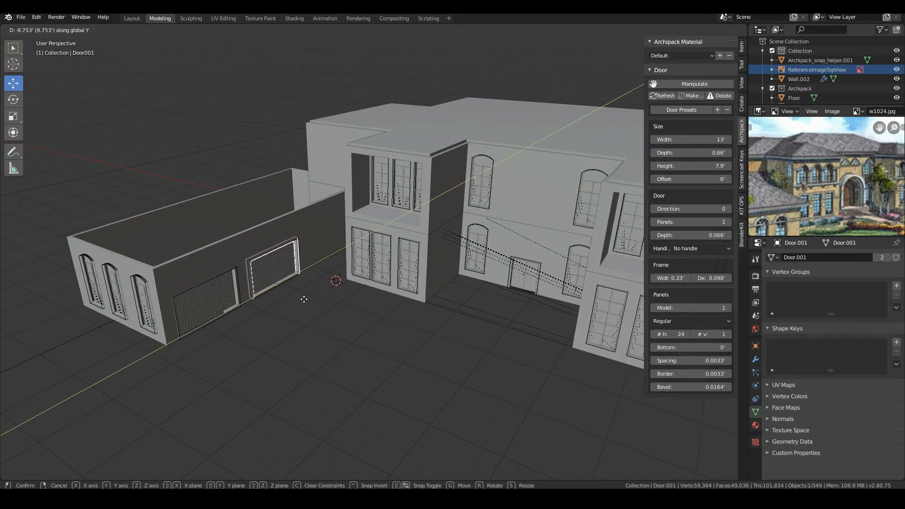
left_click(305, 300)
Step: Generate a new Archipack ceiling from the lengthened garage wall
middle_click_drag(287, 303, 252, 376)
left_click(218, 406)
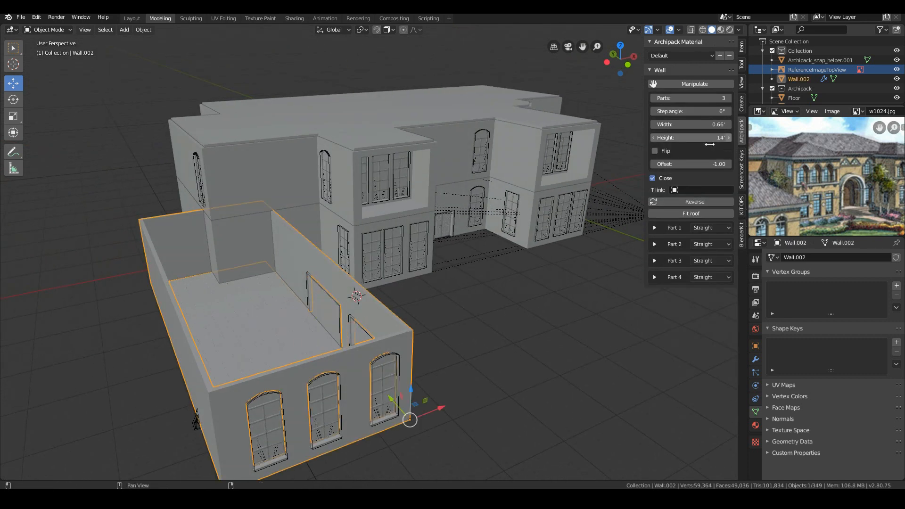
left_click(739, 105)
scroll(722, 354, "down", 1)
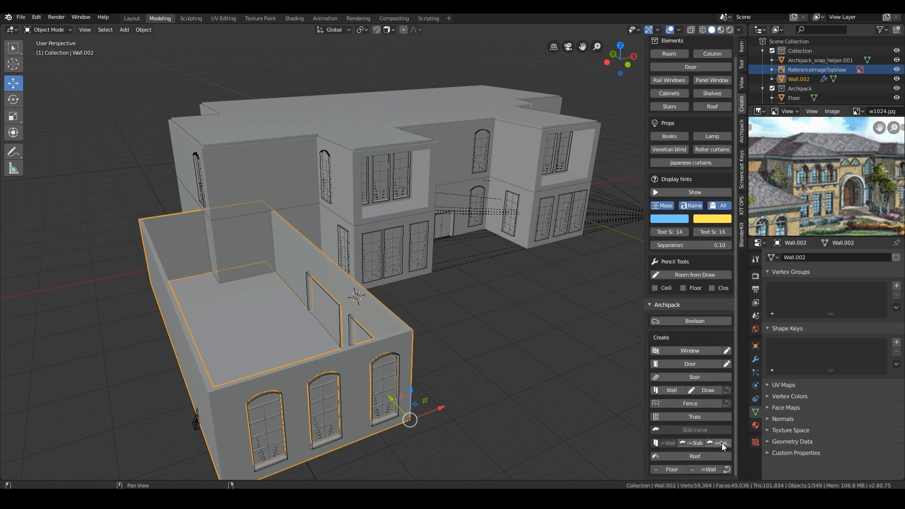
left_click(723, 443)
scroll(285, 340, "down", 3)
middle_click_drag(285, 340, 641, 255)
scroll(887, 196, "down", 2)
Step: Draw matching arched windows on the lower and upper floors of the right wing's wall and finish drawing windows
mouse_move(524, 236)
middle_mouse_down()
mouse_move(463, 262)
mouse_move(495, 245)
middle_mouse_up()
left_click(727, 351)
left_click(419, 140)
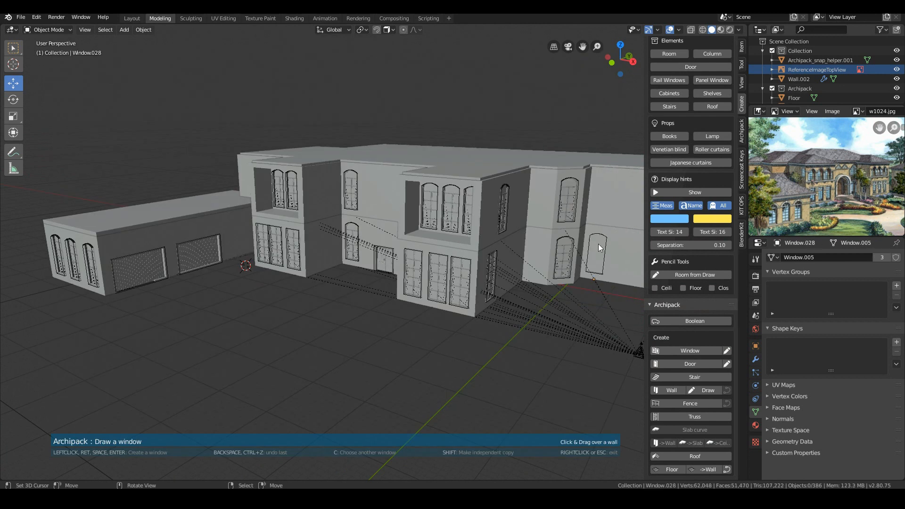
left_click(596, 261)
scroll(566, 245, "down", 3)
middle_click_drag(556, 245, 523, 225)
left_click(522, 225)
key("Escape")
Step: Review the whole mansion from the front and save the file
middle_click_drag(311, 297, 341, 273)
key("KP_1")
middle_click_drag(293, 221, 313, 206)
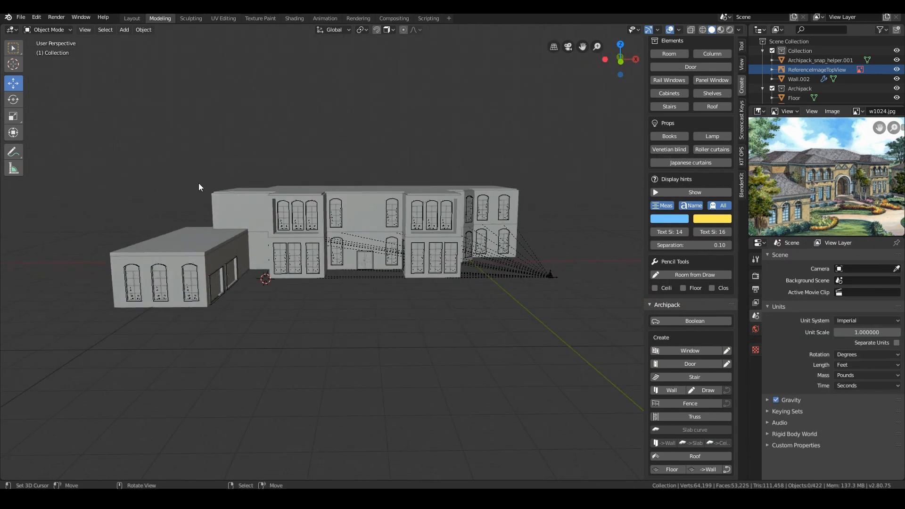
left_click(21, 18)
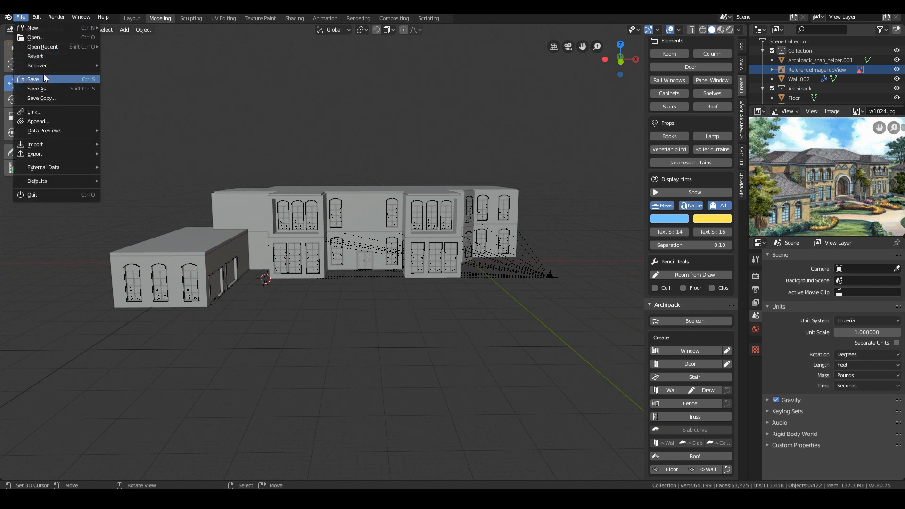
middle_click_drag(376, 171, 374, 185)
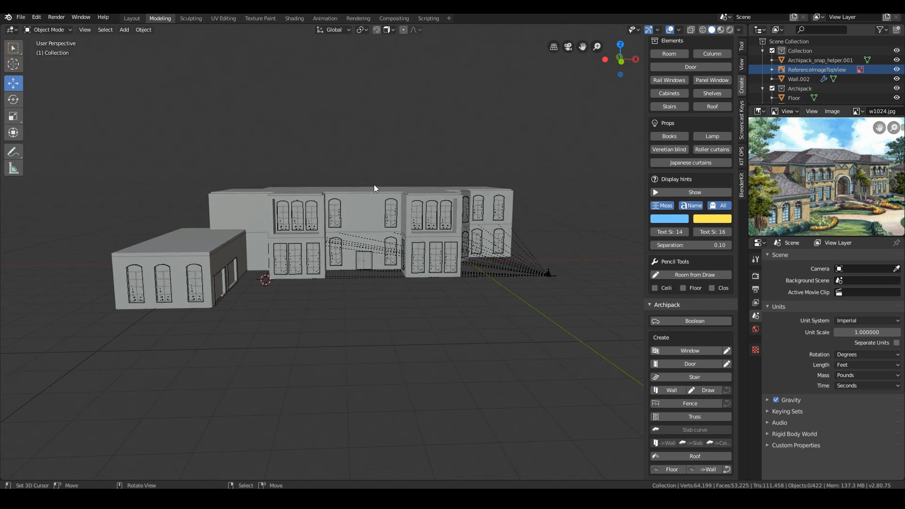
Step: Place the 3D cursor above the house in front view and add an Archipack roof with the Braas 1 preset
key("KP_1")
left_click(370, 179)
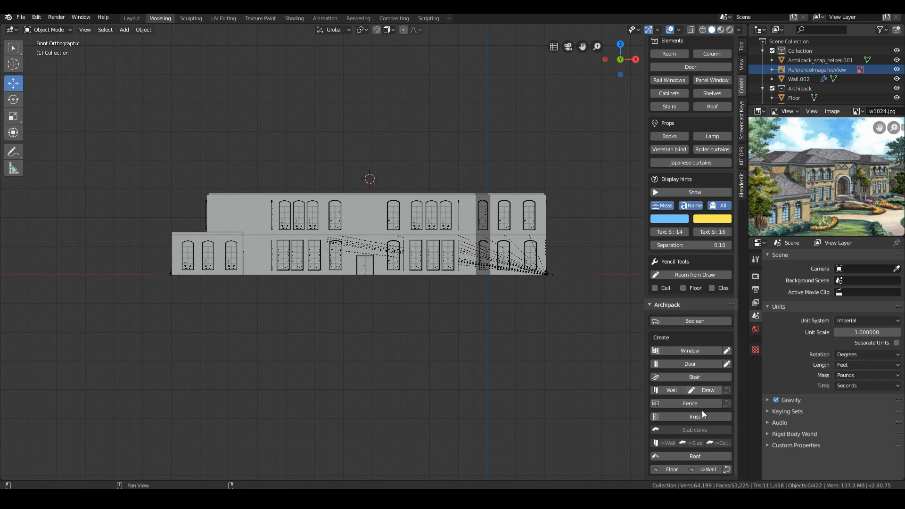
left_click(691, 457)
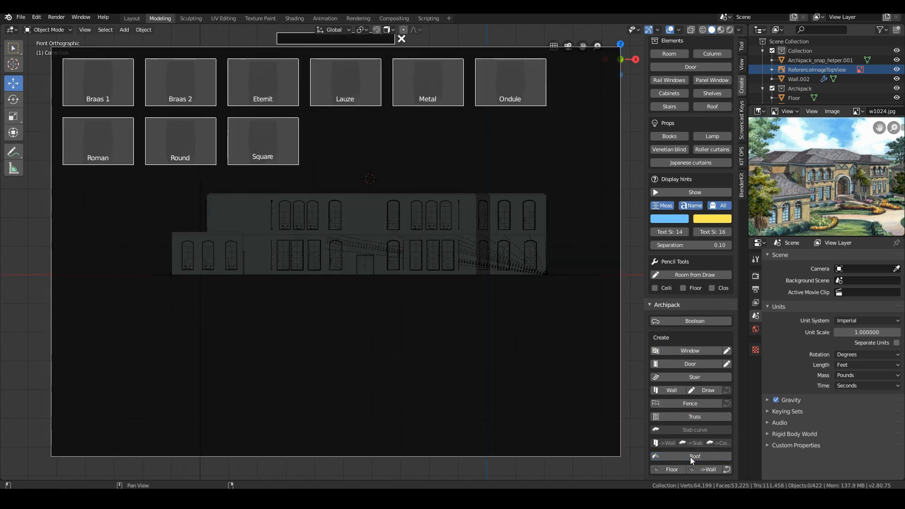
left_click(95, 88)
scroll(289, 137, "up", 5)
scroll(395, 248, "up", 5)
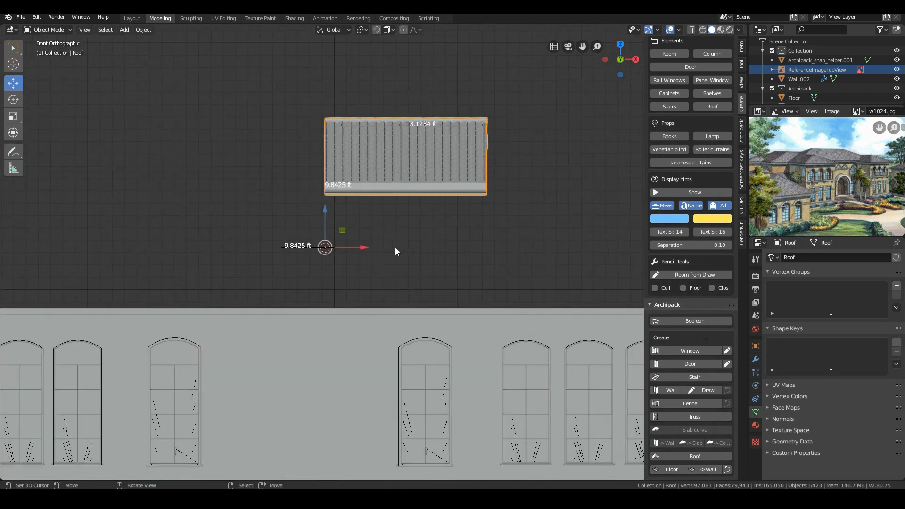
middle_click_drag(411, 183, 433, 196)
scroll(433, 196, "down", 4)
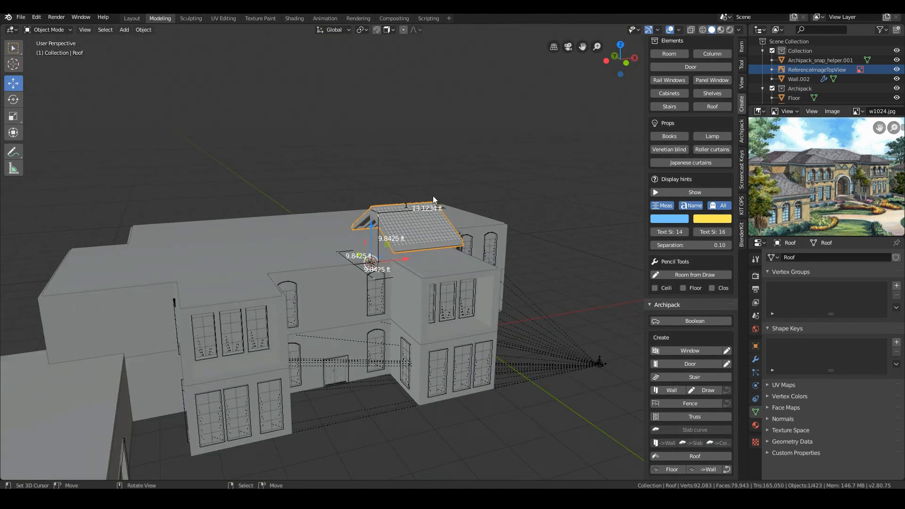
Step: Move the new roof over the middle of the main house in top view
key("KP_7")
scroll(423, 193, "down", 3)
left_click_drag(390, 281, 379, 162)
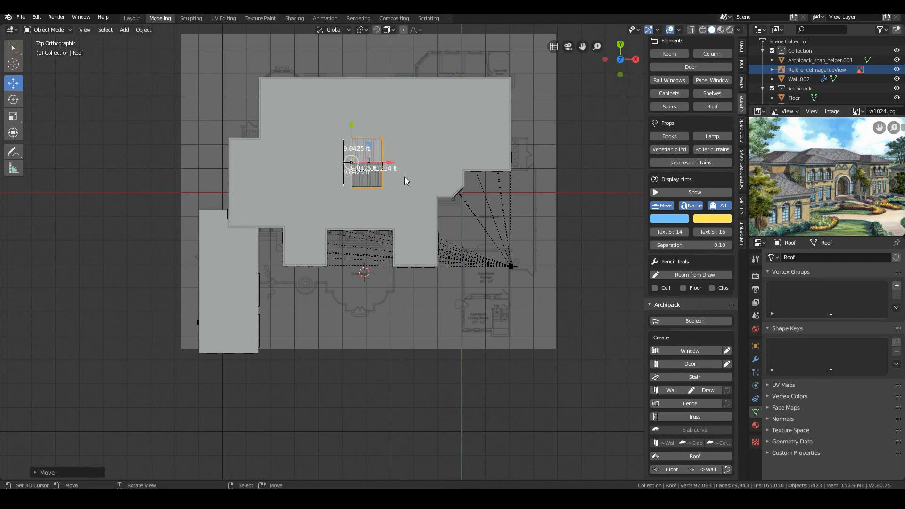
key("s")
right_click(453, 182)
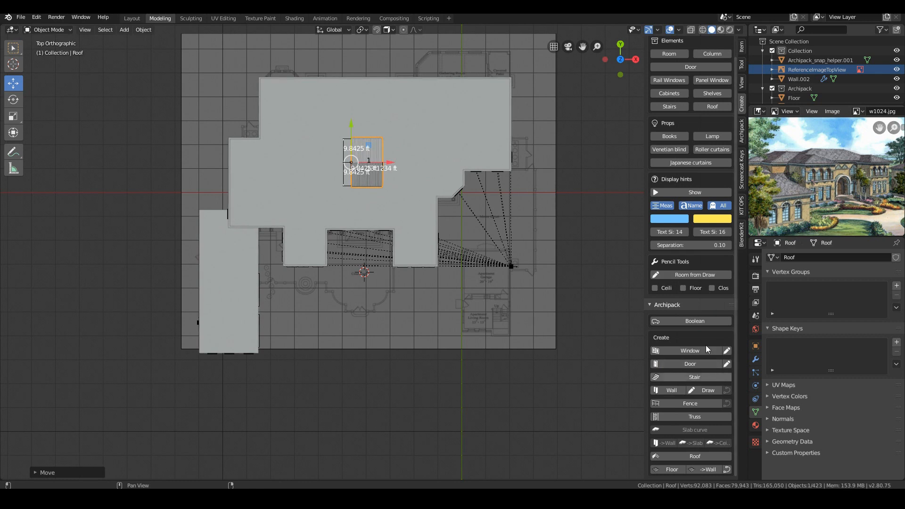
Step: Set the roof to 2 parts and enable triangular ends on both parts
left_click(743, 129)
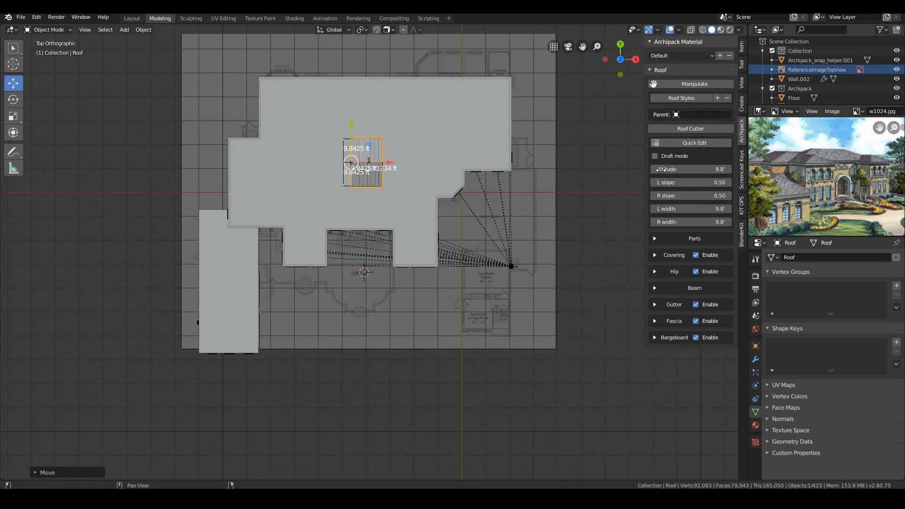
left_click(657, 241)
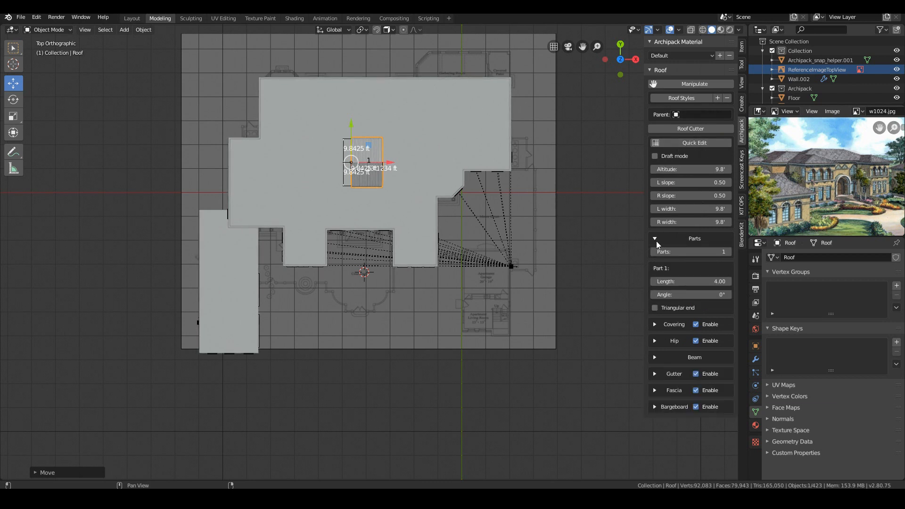
left_click(728, 252)
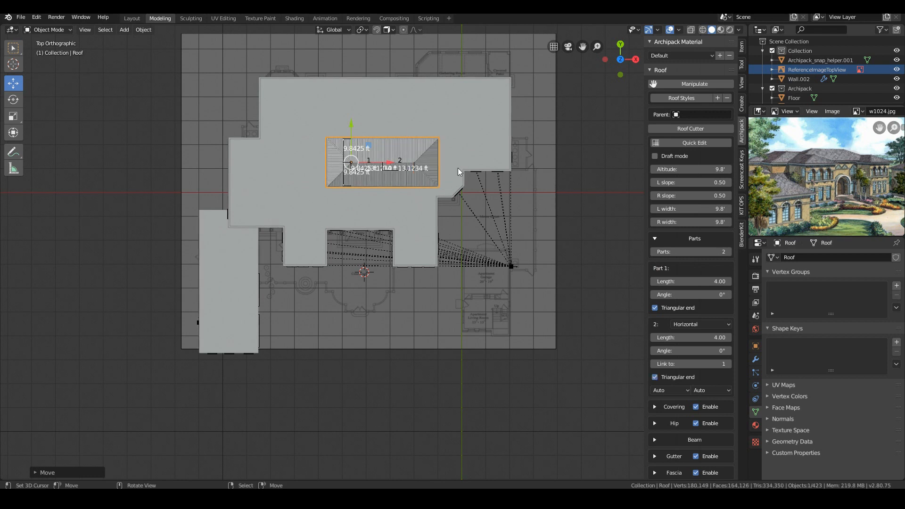
scroll(457, 168, "up", 2)
middle_click_drag(460, 157, 444, 143)
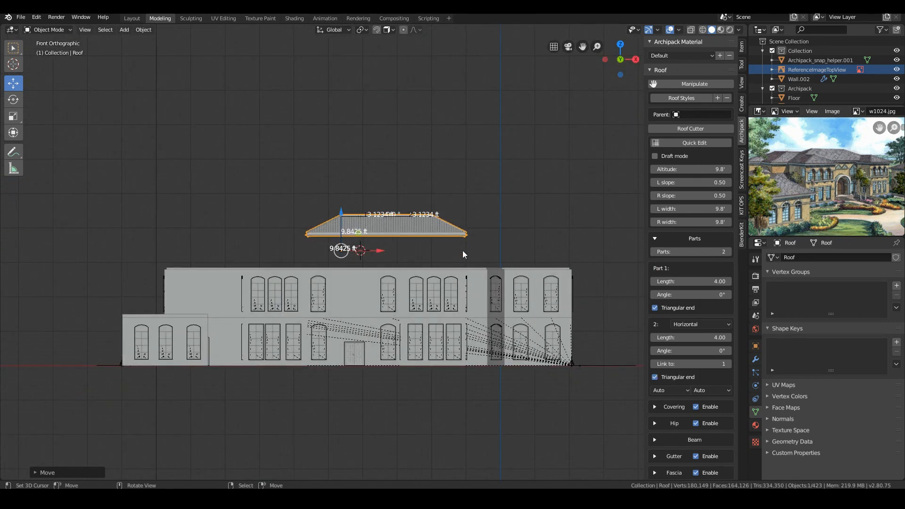
Step: Scale the roof to about twice its size in front view and lower it onto the upper walls
key("s")
left_click(519, 301)
key("s")
left_click(551, 303)
key("g")
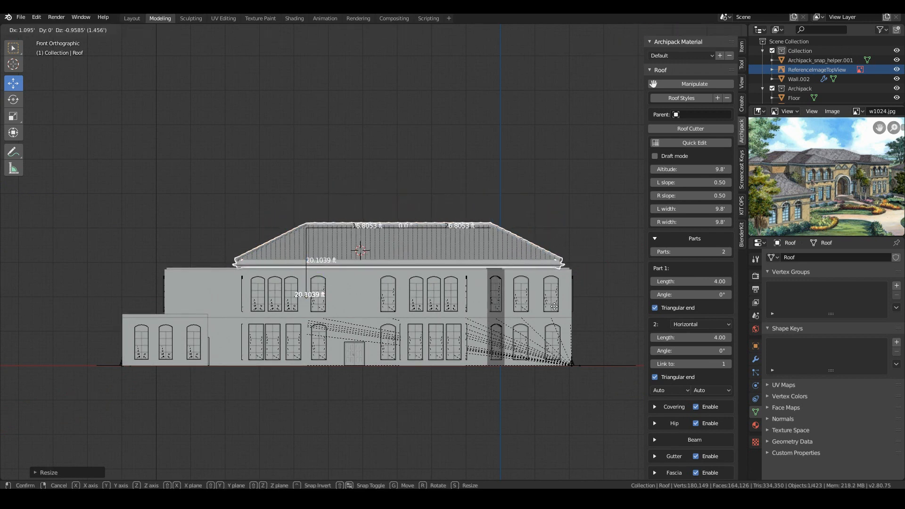
left_click(550, 314)
Step: Shift the enlarged roof in top view toward the front section of the main house
middle_click_drag(444, 270, 439, 309)
key("KP_7")
key("g")
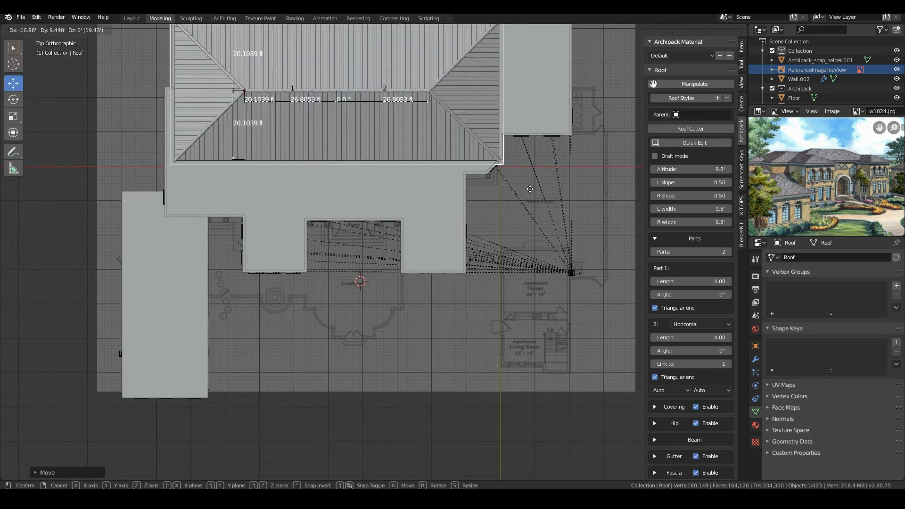
left_click(539, 204)
key("g")
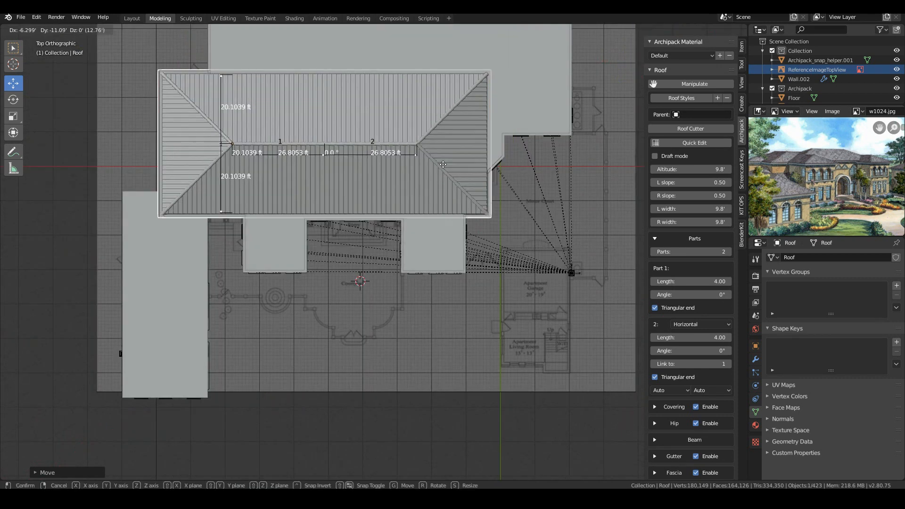
left_click(349, 337)
Step: Scale the roof down to a half width of about 19.2 ft and align it over the front section
key("s")
left_click(339, 327)
key("g")
left_click(359, 330)
middle_click_drag(356, 333, 385, 240)
key("KP_7")
key("s")
left_click(533, 219)
Step: Adjust the roof's height along the Z axis to seat it on the upper walls and check it from below
middle_click_drag(424, 292, 372, 220)
scroll(372, 219, "up", 5)
key("g")
key("z")
left_click(133, 137)
mouse_move(264, 368)
middle_mouse_down()
mouse_move(319, 339)
mouse_move(256, 357)
middle_mouse_up()
scroll(319, 339, "down", 4)
scroll(264, 363, "down", 3)
middle_click_drag(465, 250, 497, 281)
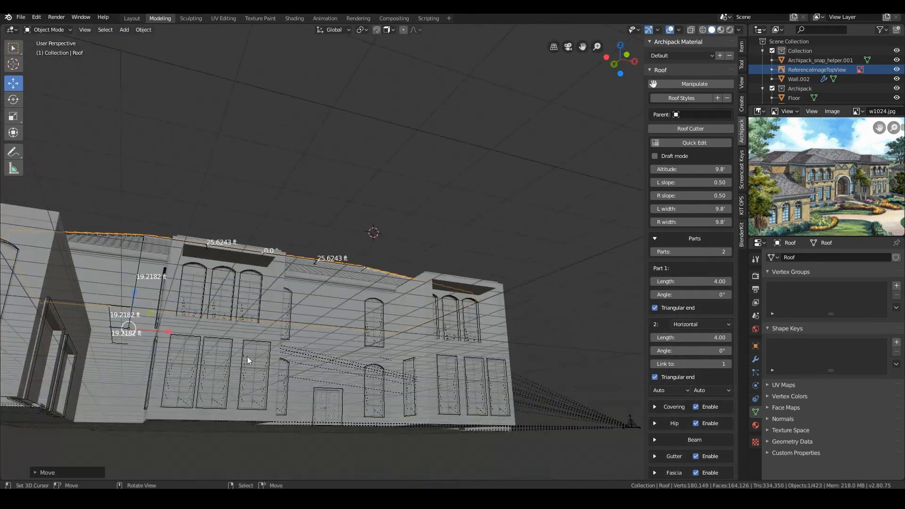
middle_click_drag(227, 288, 234, 320)
Step: Make a linked duplicate of the roof beside the garage in top view and rotate it 90 degrees
key("KP_7")
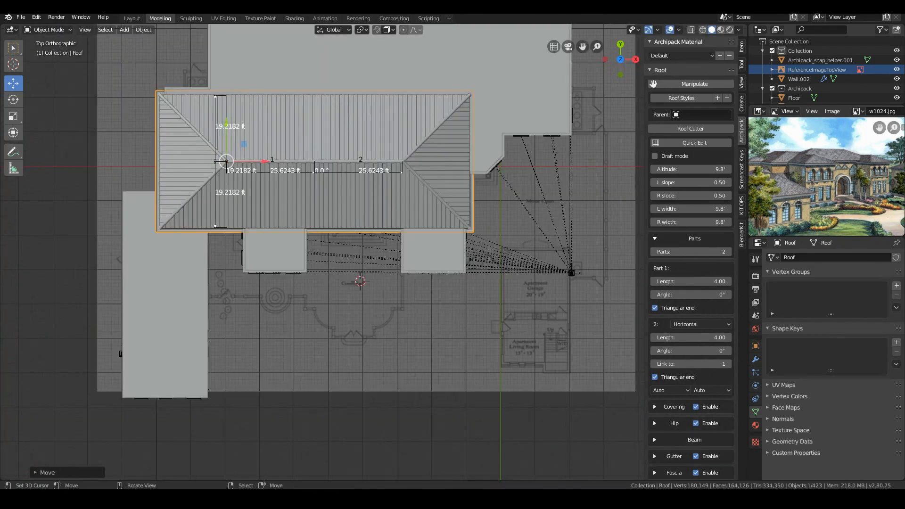
scroll(292, 186, "down", 1)
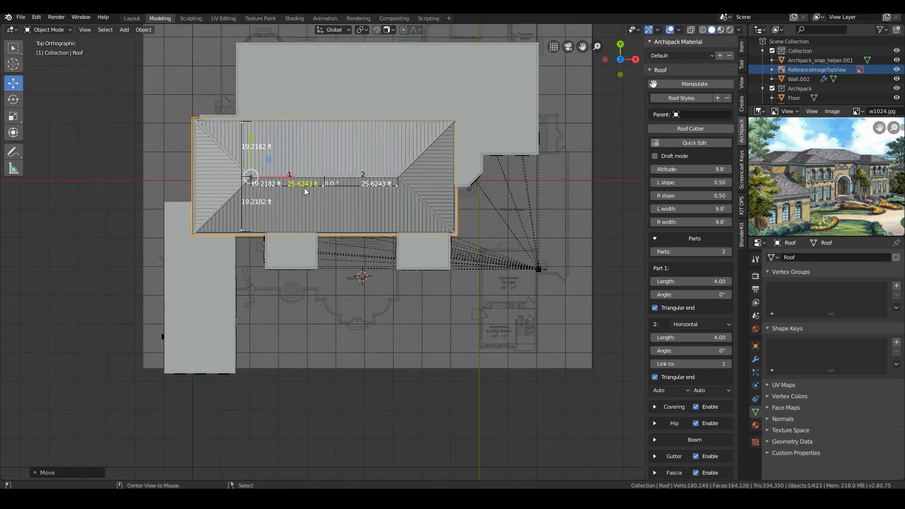
key("shift+d")
left_click(214, 303)
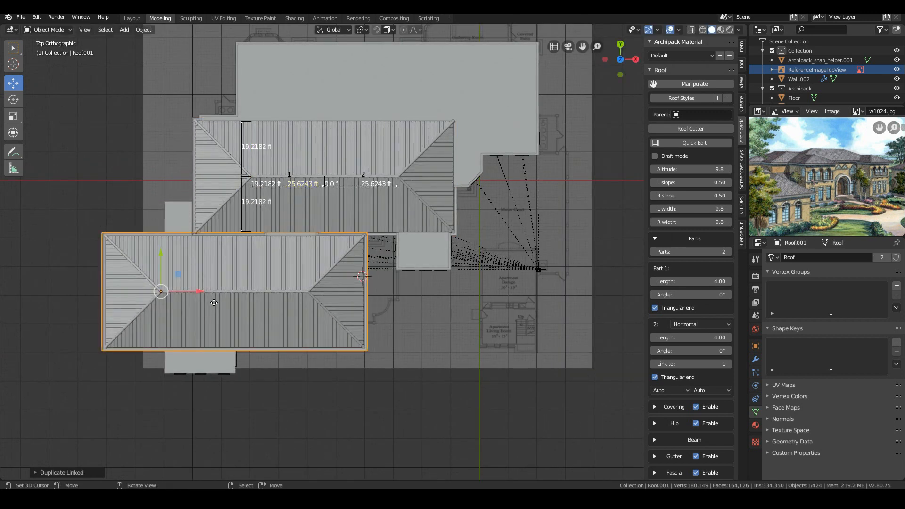
type("r90")
key("Return")
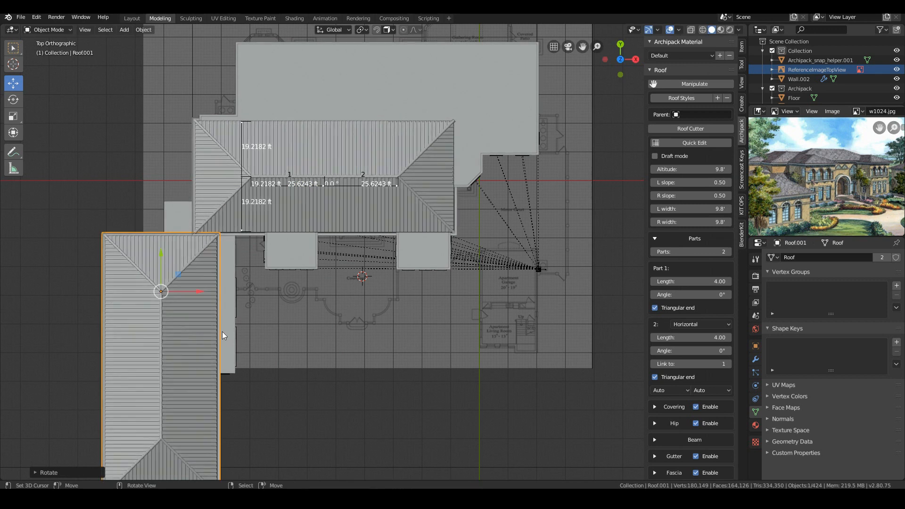
Step: Move the duplicated roof over the garage in top view and scale it down to the garage's footprint
key("g")
left_click(258, 231)
key("s")
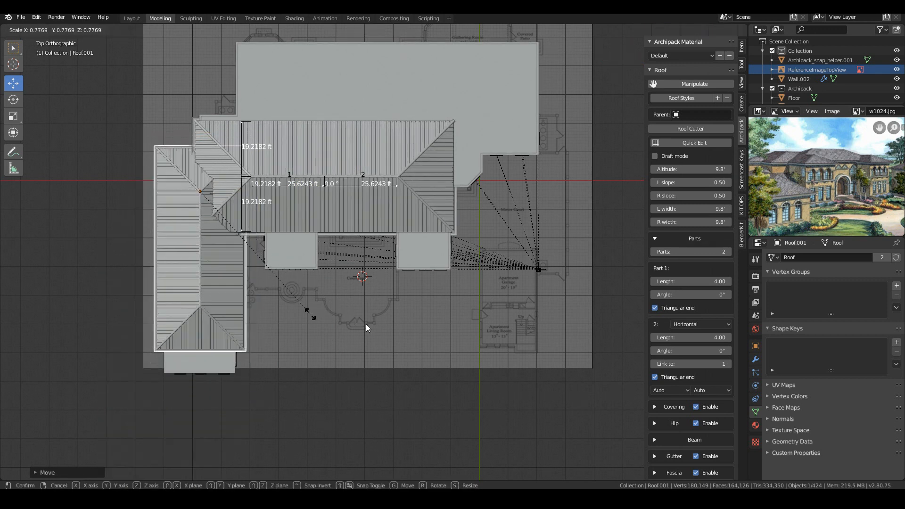
left_click(291, 346)
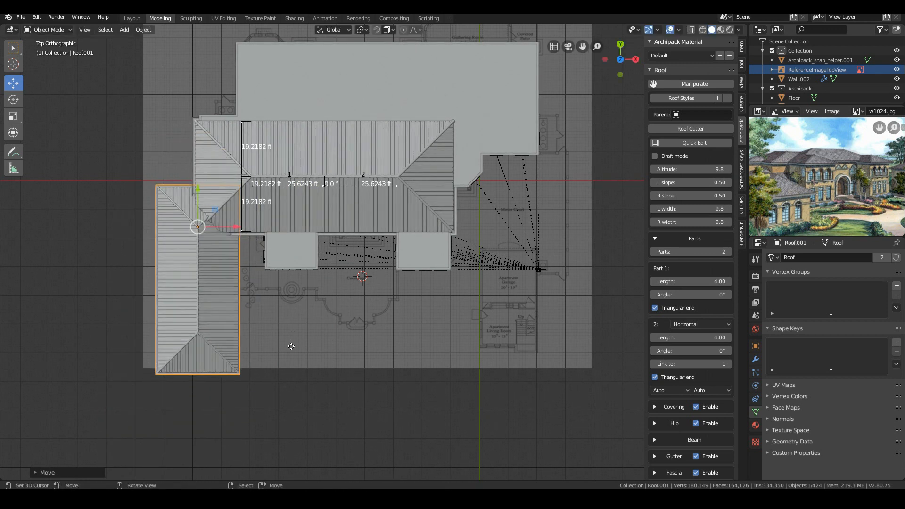
Step: Position and scale the garage roof in front view so it sits centred on top of the garage walls
key("KP_1")
key("g")
left_click(262, 301)
key("s")
left_click(284, 313)
key("g")
left_click(285, 314)
key("s")
left_click(276, 312)
key("g")
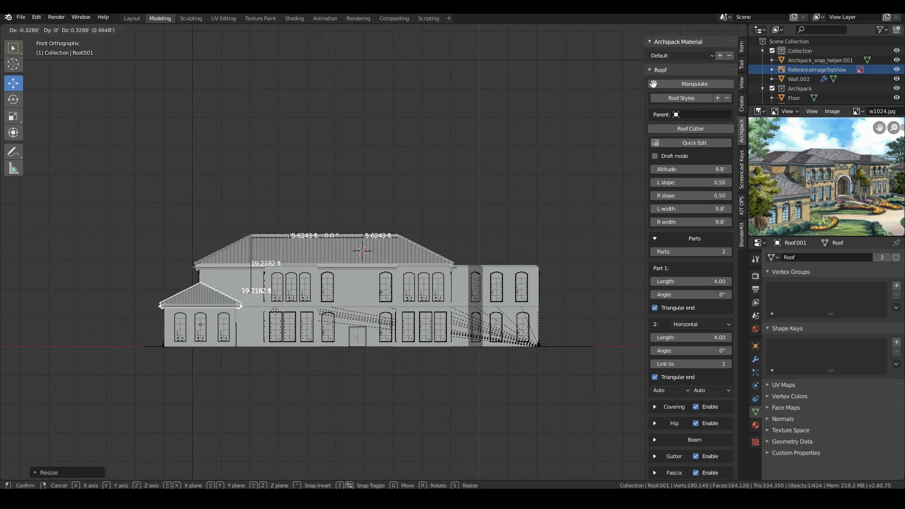
left_click(275, 311)
Step: Shift the garage roof about 2 ft along negative Y to overhang the front wall, and check its eaves from below
key("KP_Decimal")
key("g")
left_click(464, 283)
middle_click_drag(464, 283, 391, 302)
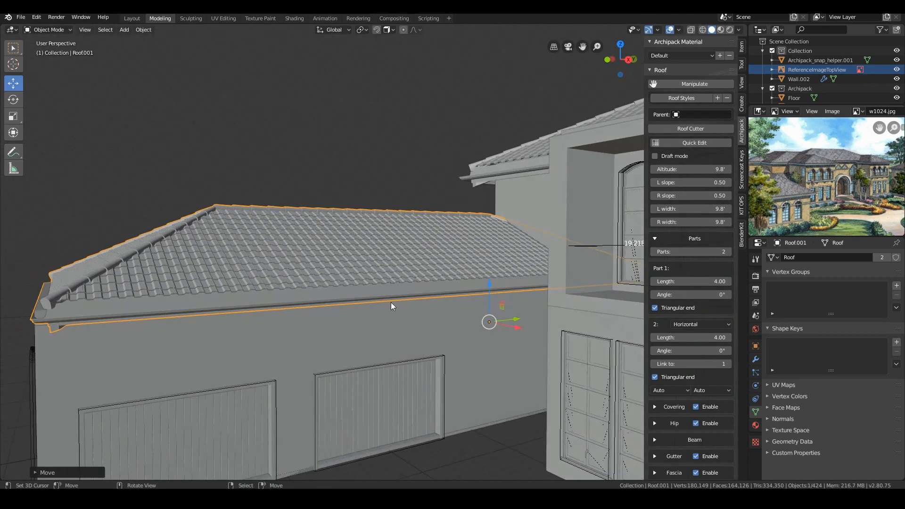
key("g")
key("y")
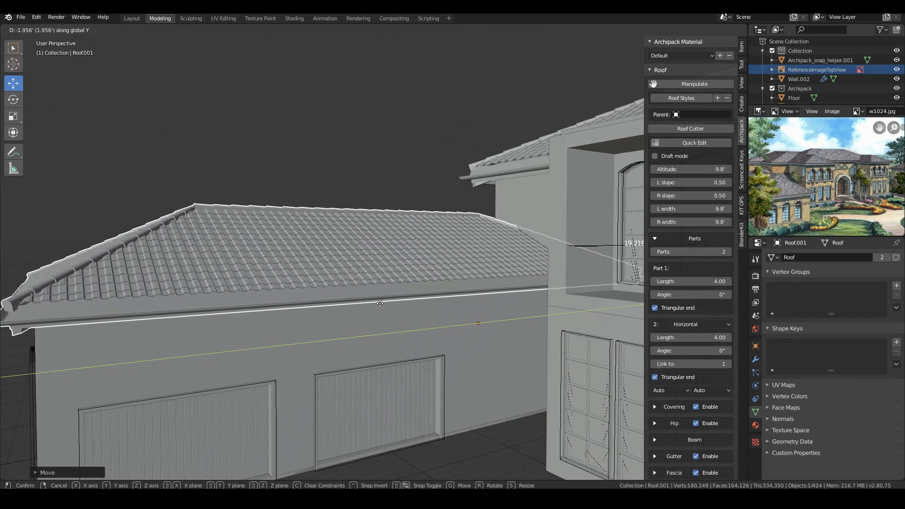
left_click(380, 304)
mouse_move(380, 304)
middle_mouse_down()
mouse_move(312, 311)
mouse_move(342, 296)
mouse_move(389, 297)
middle_mouse_up()
scroll(389, 297, "down", 2)
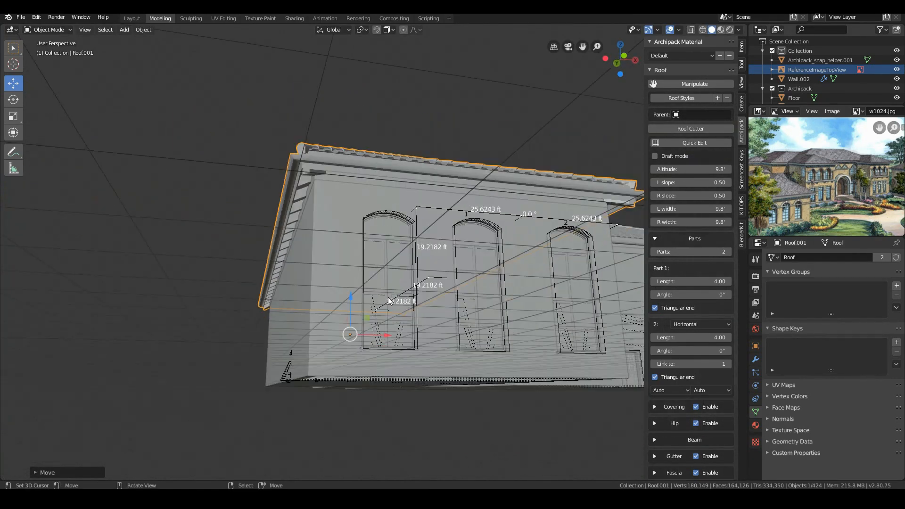
key("KP_4")
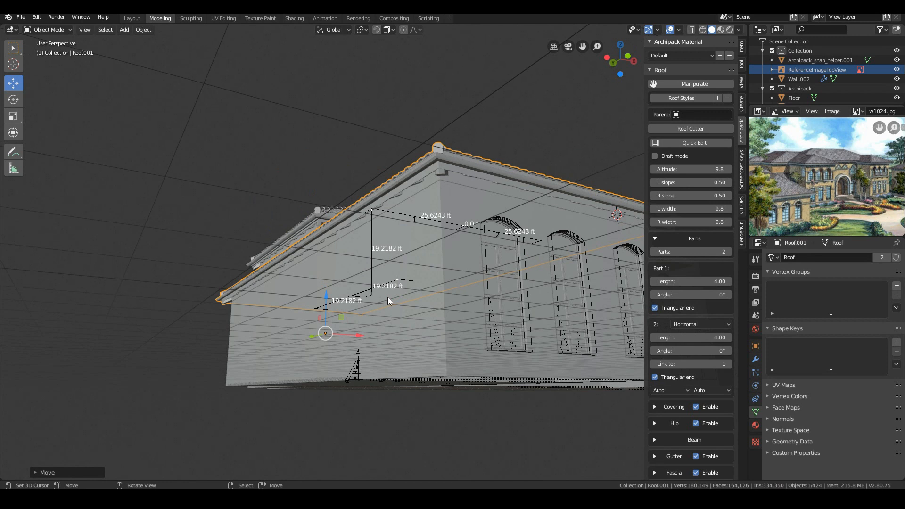
Step: Duplicate the garage roof and place the copy over the front bay nearest the garage in top view
key("KP_7")
scroll(388, 299, "down", 4)
middle_click_drag(410, 283, 264, 295, "shift")
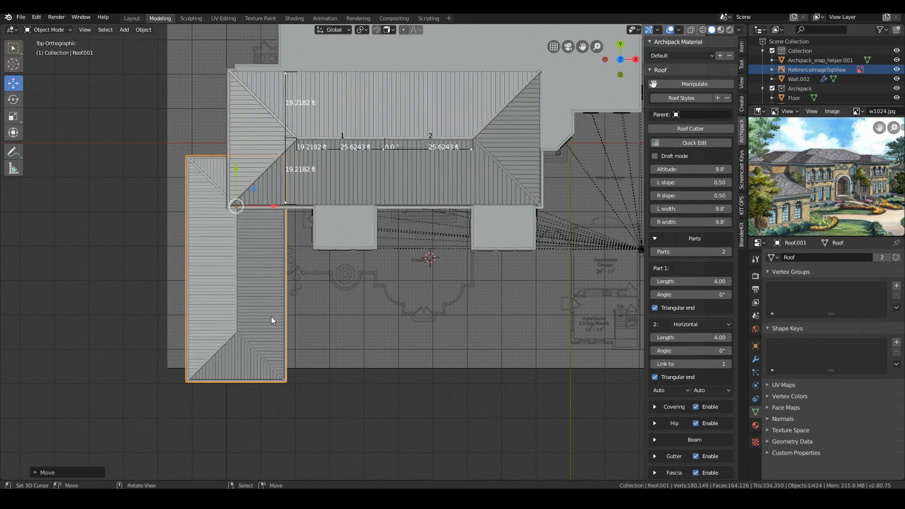
key("Delete")
key("shift+d")
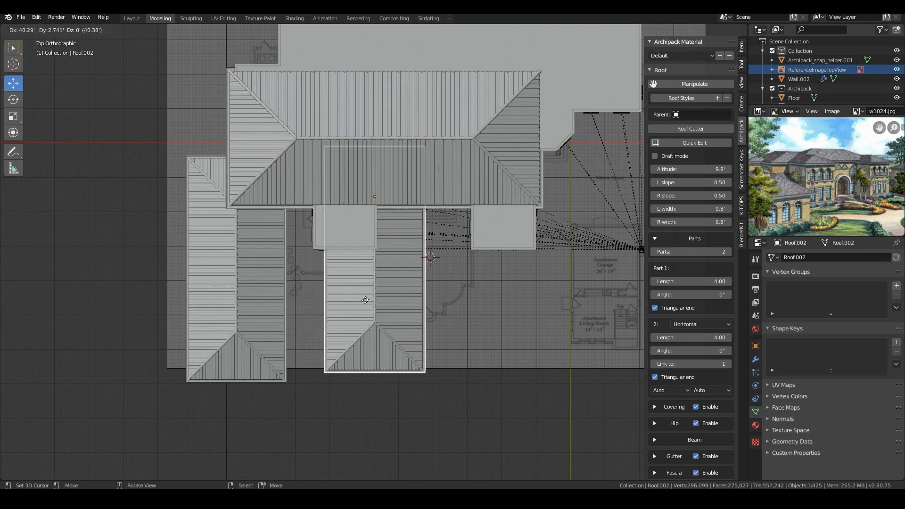
left_click(214, 327)
right_click(363, 310)
key("g")
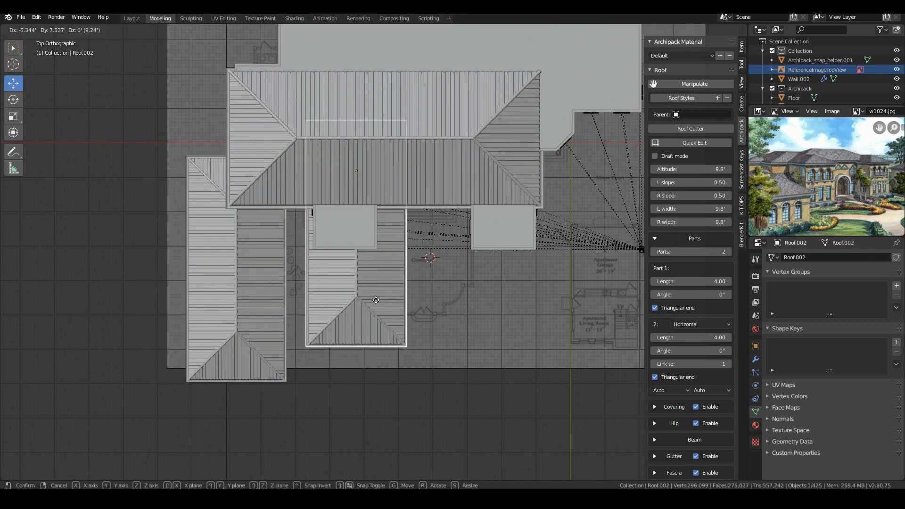
left_click(371, 300)
Step: Raise the copied roof along the Z axis to the top of the bay's upper floor and rescale it in front view
key("KP_1")
key("g")
key("z")
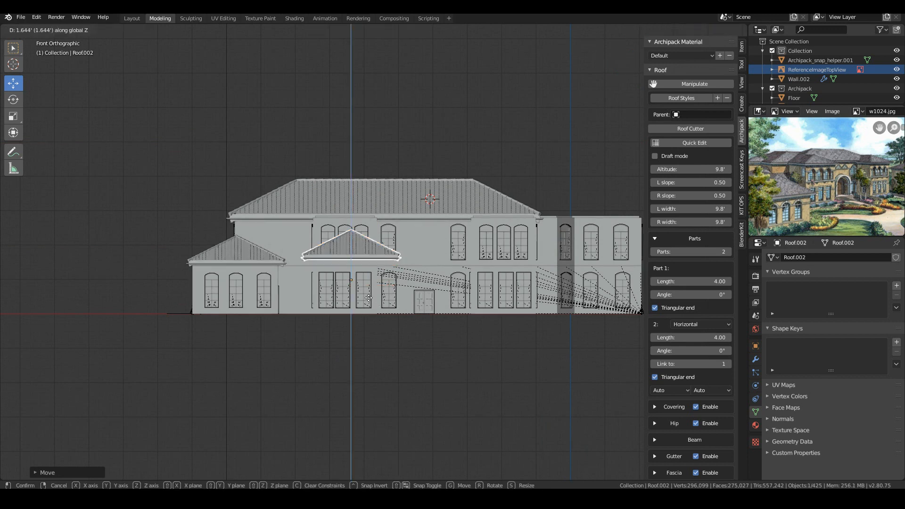
left_click(364, 256)
key("s")
left_click(412, 256)
key("g")
left_click(411, 254)
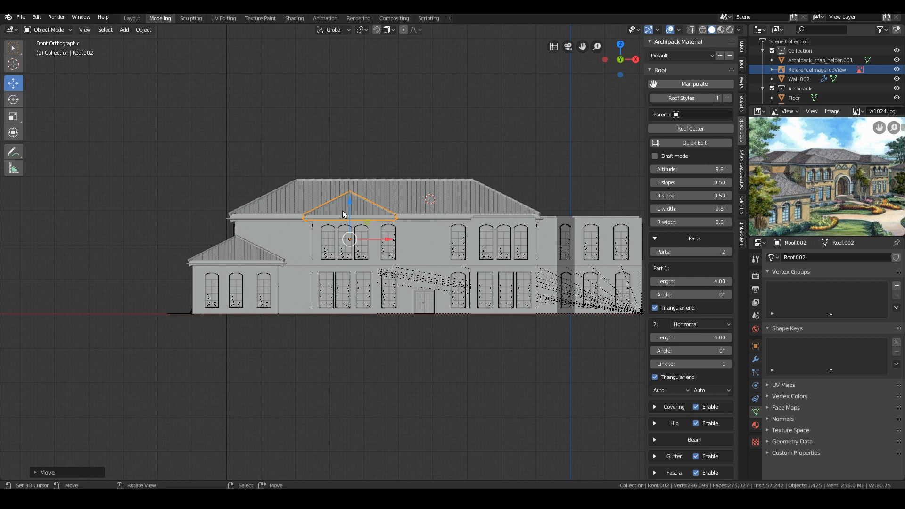
Step: Rescale the bay roof in top view and reduce its number of parts to 1
key("KP_7")
key("s")
left_click(463, 295)
middle_click_drag(463, 296, 355, 172)
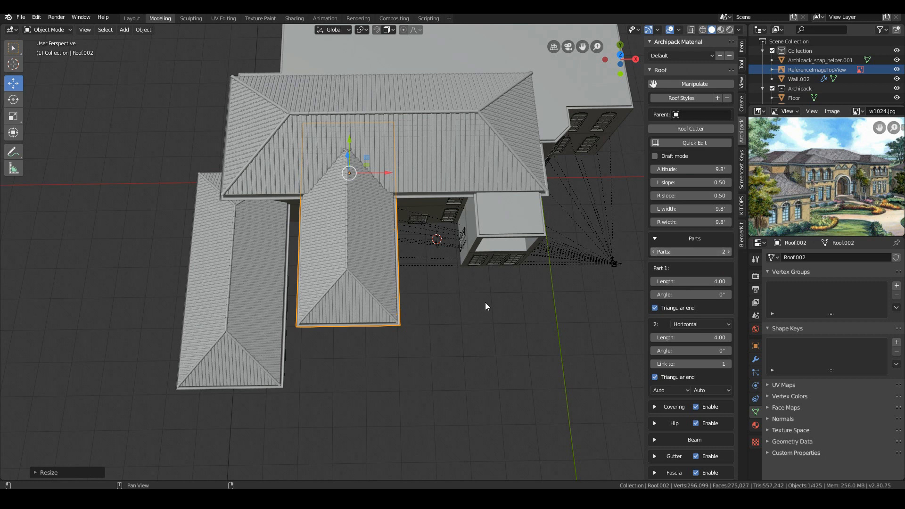
middle_click_drag(380, 256, 391, 219)
scroll(401, 217, "up", 3)
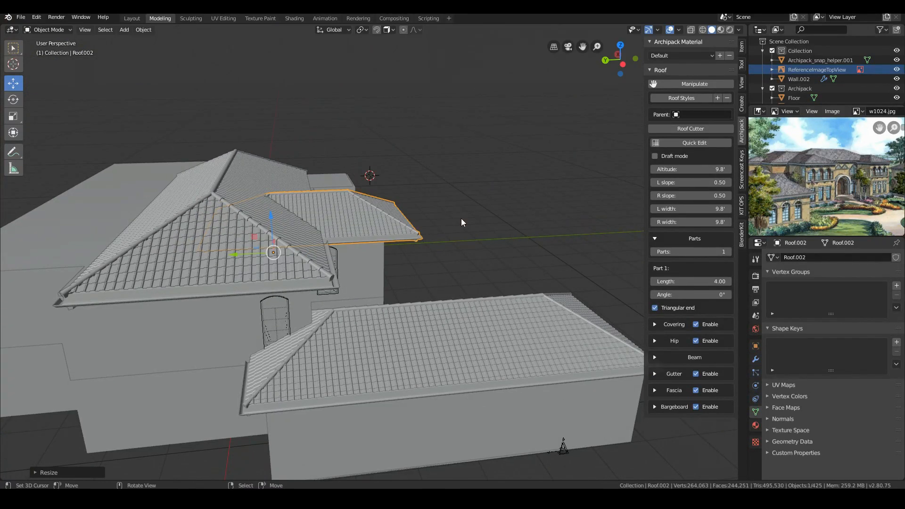
middle_click_drag(461, 219, 413, 207)
key("KP_7")
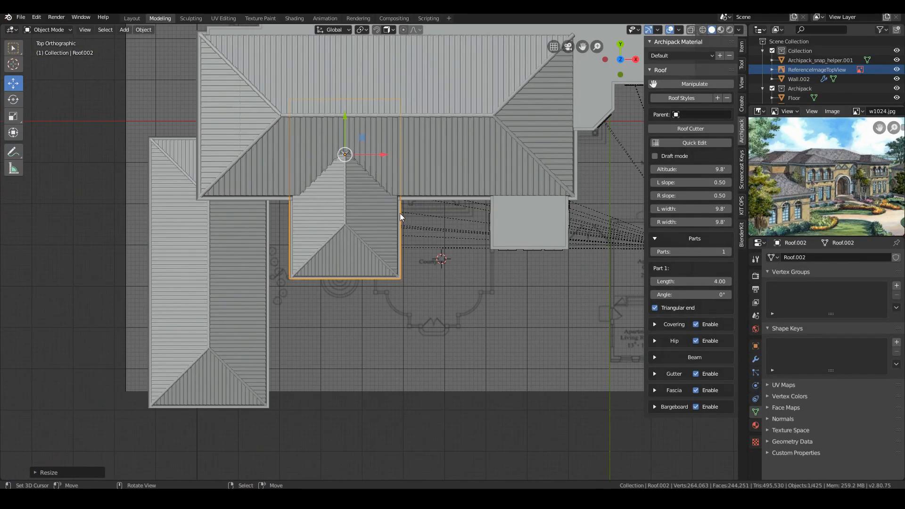
Step: Scale the shortened bay roof down in top view and centre it over the front bay
key("s")
left_click(430, 258)
key("g")
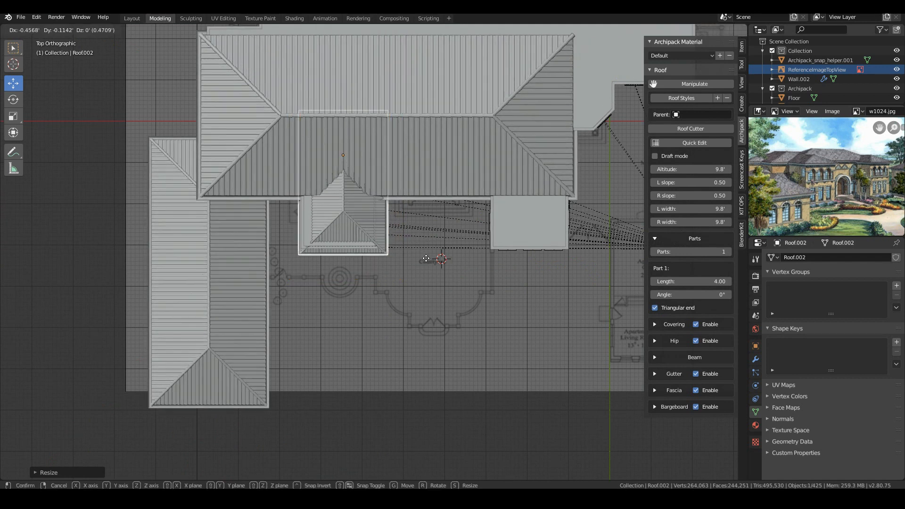
left_click(425, 258)
scroll(426, 257, "up", 3)
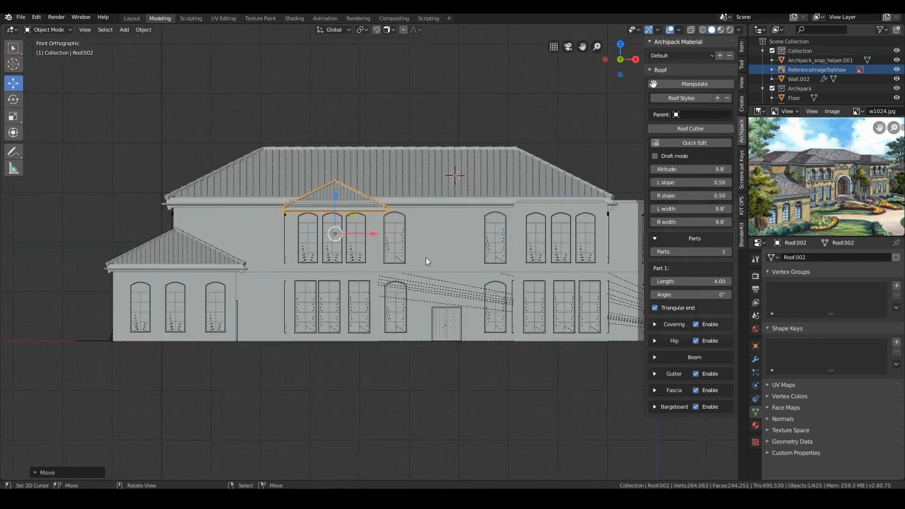
Step: Fine-tune the bay roof's size and height so it overhangs the bay and rests on its upper walls
key("s")
left_click(415, 248)
middle_click_drag(415, 248, 483, 250)
key("s")
left_click(482, 250)
key("g")
left_click(460, 247)
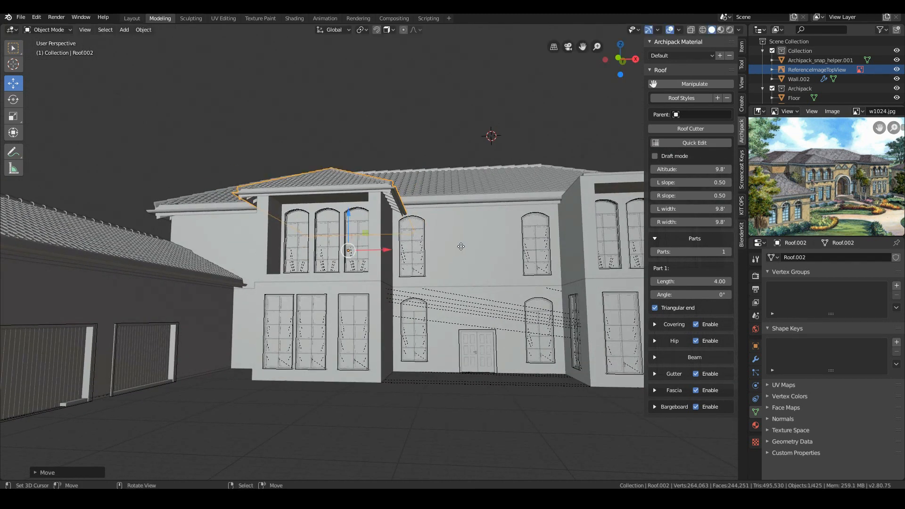
Step: Make a linked duplicate of the bay roof and move it about 46 ft along X over the second front bay
key("KP_7")
middle_click_drag(432, 202, 445, 151)
key("KP_7")
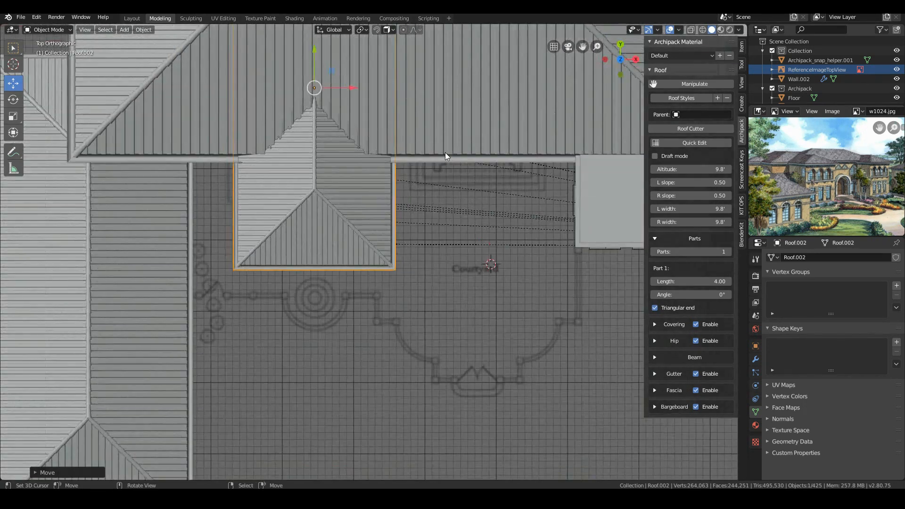
key("shift+d")
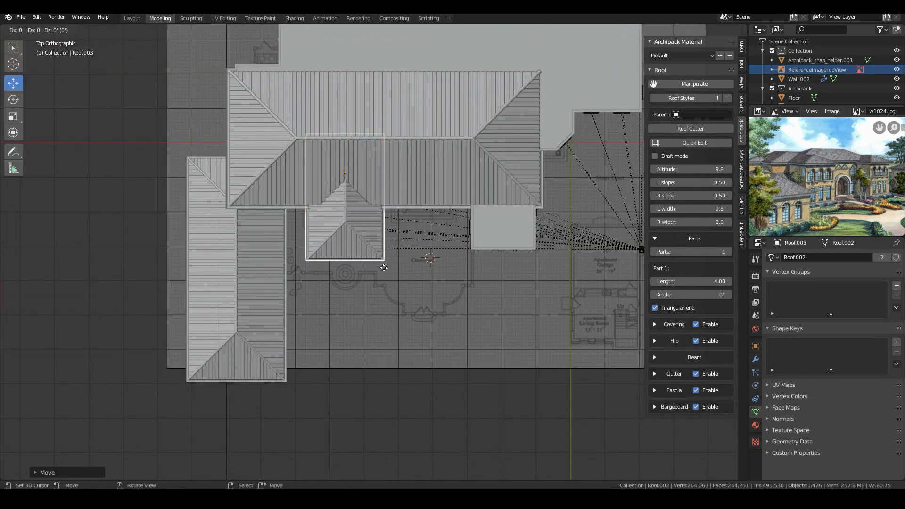
key("x")
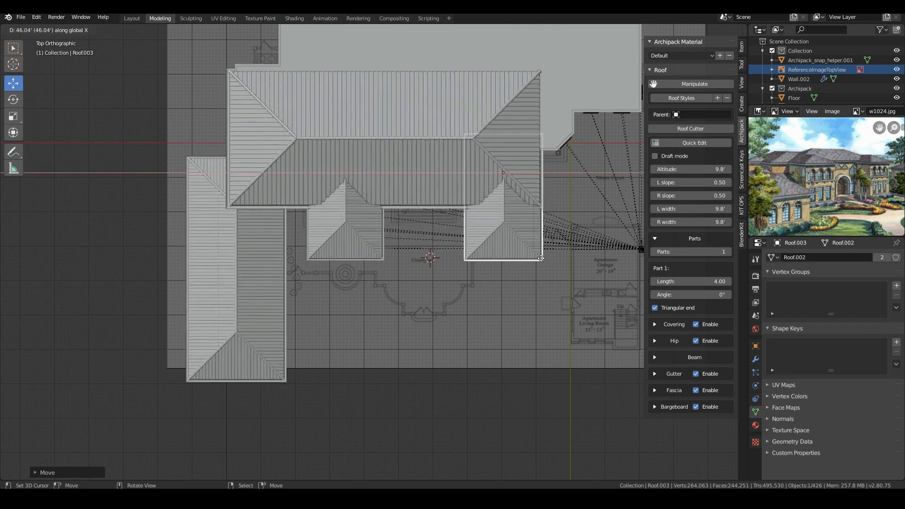
left_click(542, 264)
Step: Adjust the second bay roof's height along the Z axis to seat it on the bay walls
middle_click_drag(541, 272, 375, 145)
key("g")
key("z")
left_click(434, 227)
left_click(375, 145)
Step: Make a linked duplicate of the main roof, place it over the rear section in top view, and check its fit
key("KP_7")
scroll(375, 145, "down", 3)
key("shift+d")
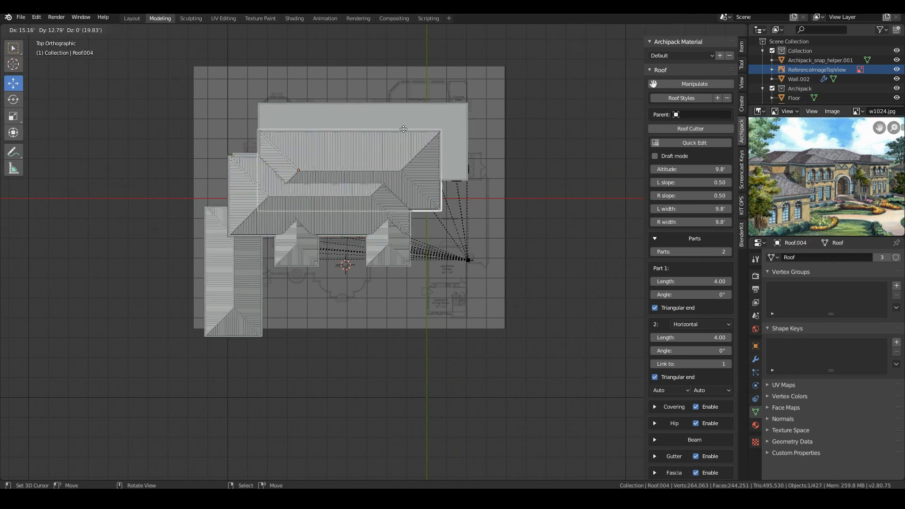
left_click(425, 89)
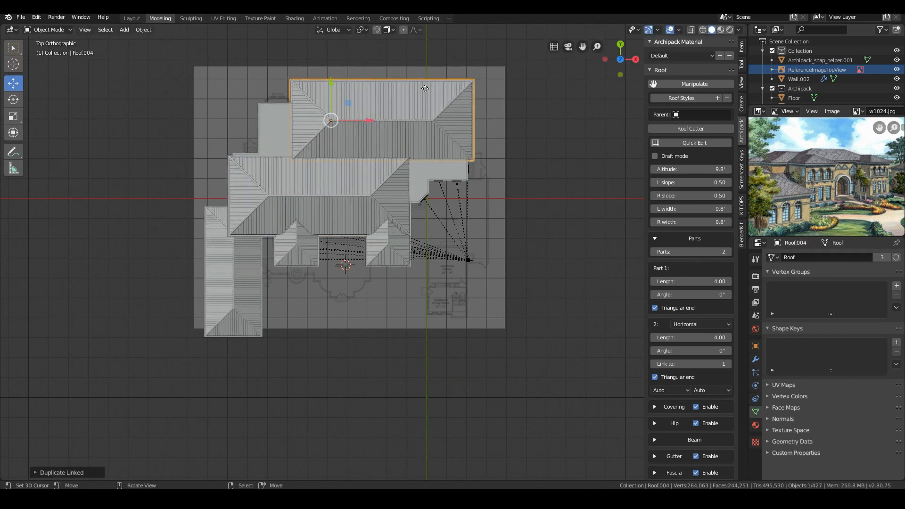
key("KP_1")
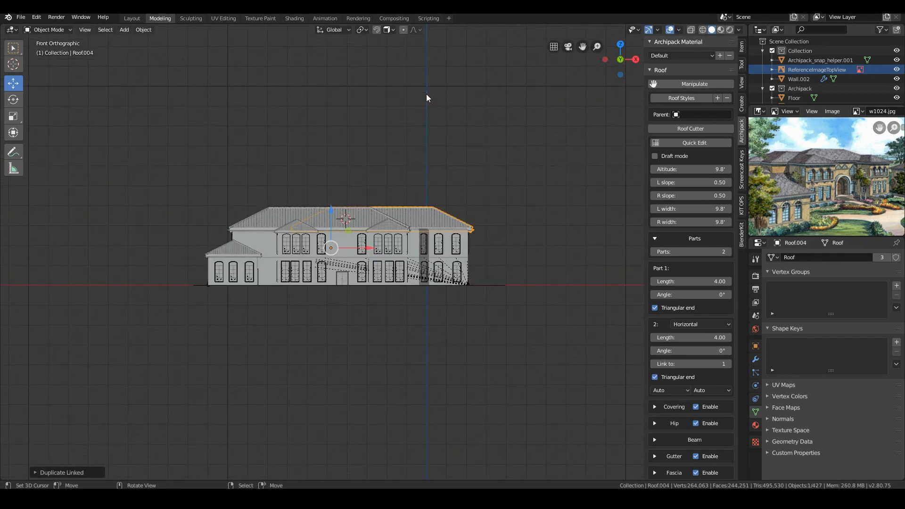
scroll(484, 137, "up", 2)
middle_click_drag(485, 138, 257, 204)
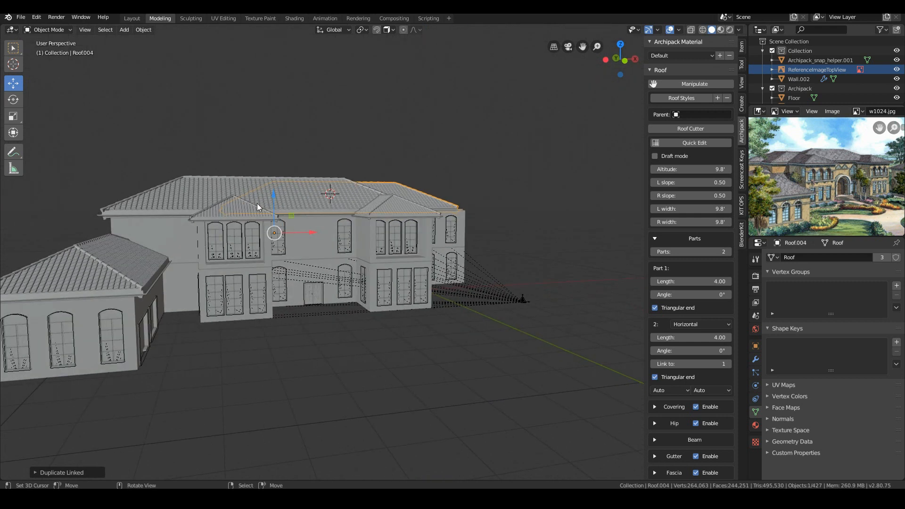
key("KP_1")
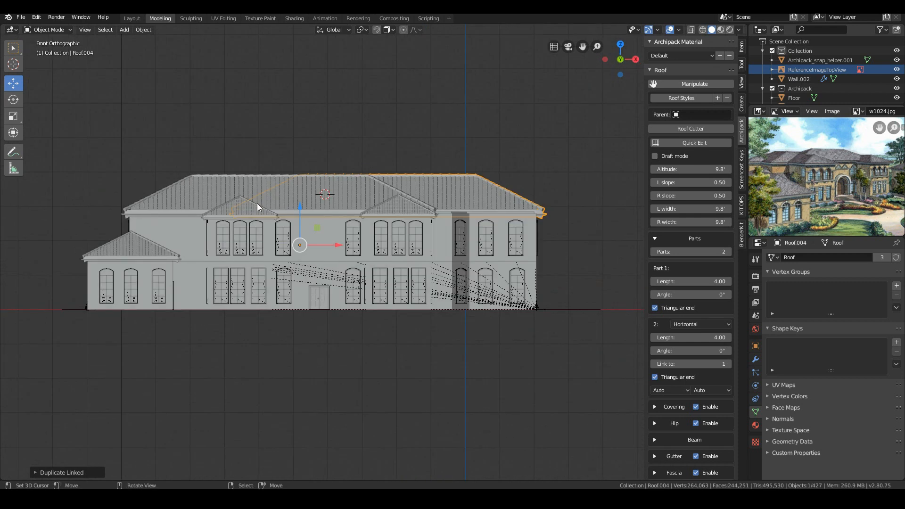
key("KP_7")
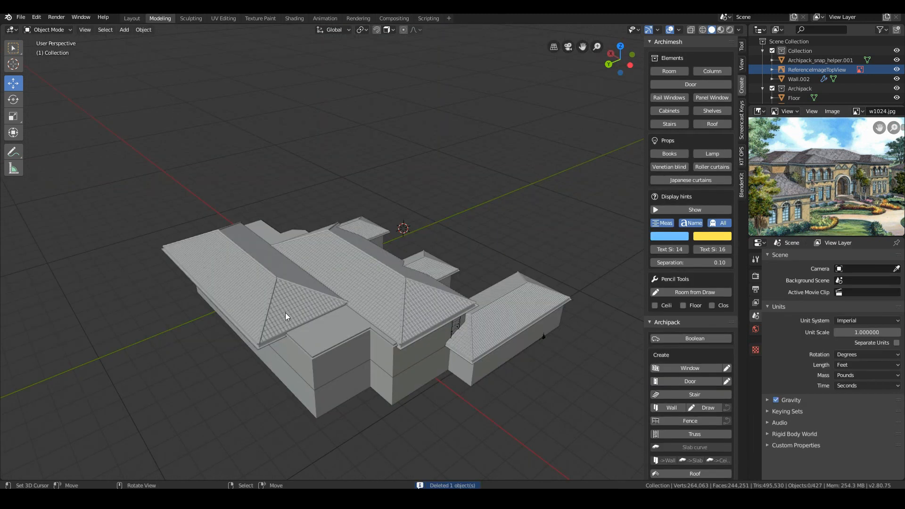
Step: Examine the roofed mansion from the front and around the garage and bays, ending in Object Mode
middle_click_drag(285, 312, 312, 320)
key("KP_1")
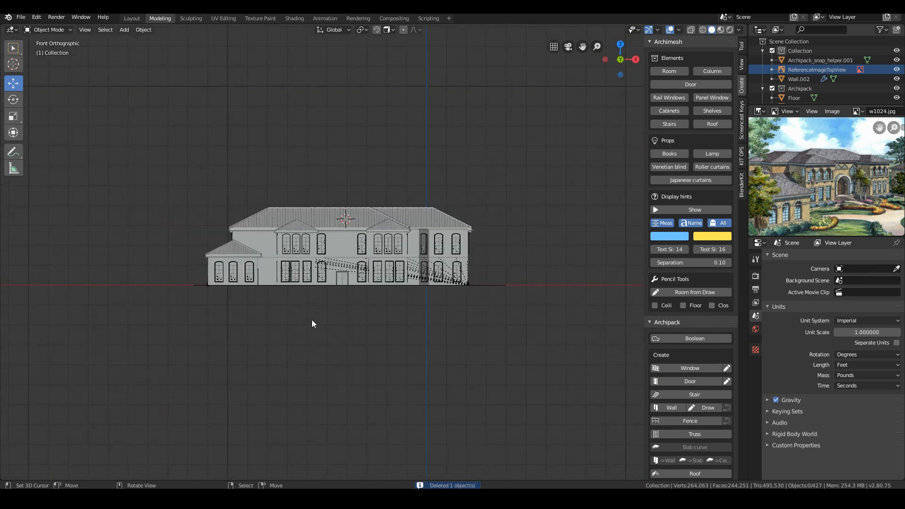
scroll(313, 323, "up", 3)
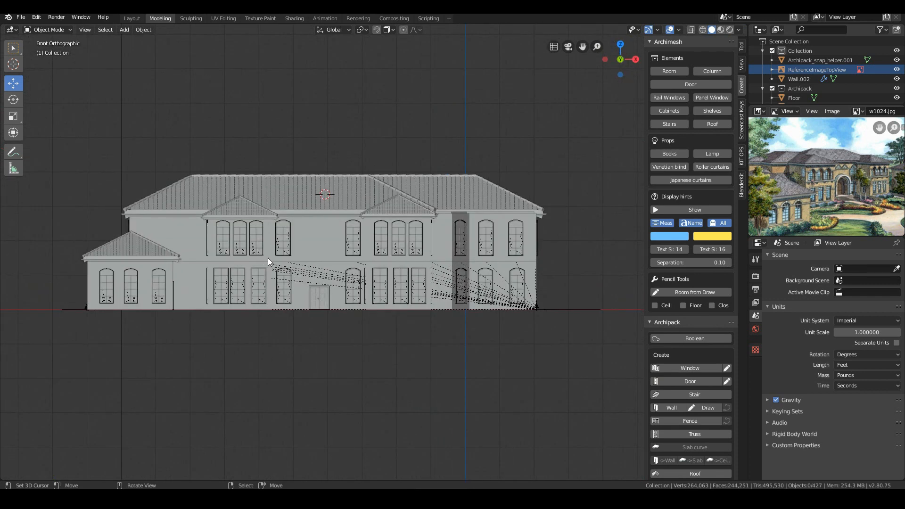
middle_click_drag(268, 259, 248, 322)
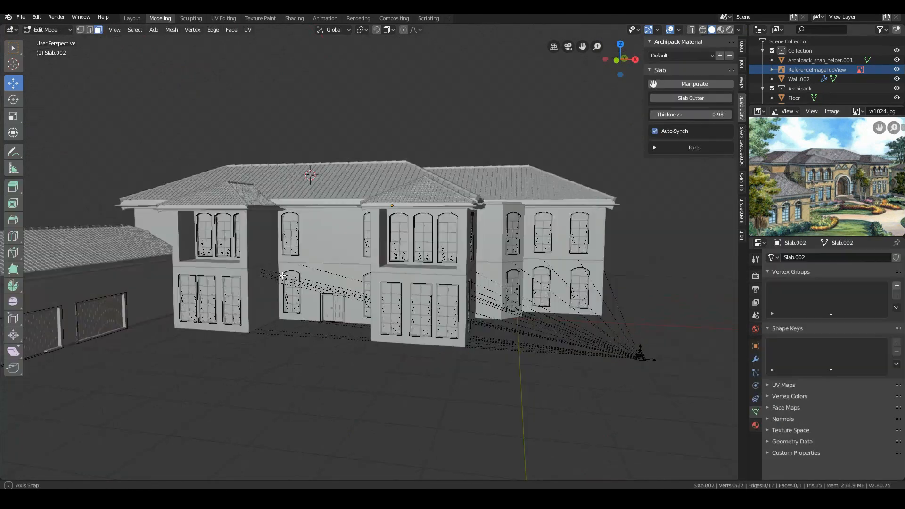
scroll(283, 276, "down", 3)
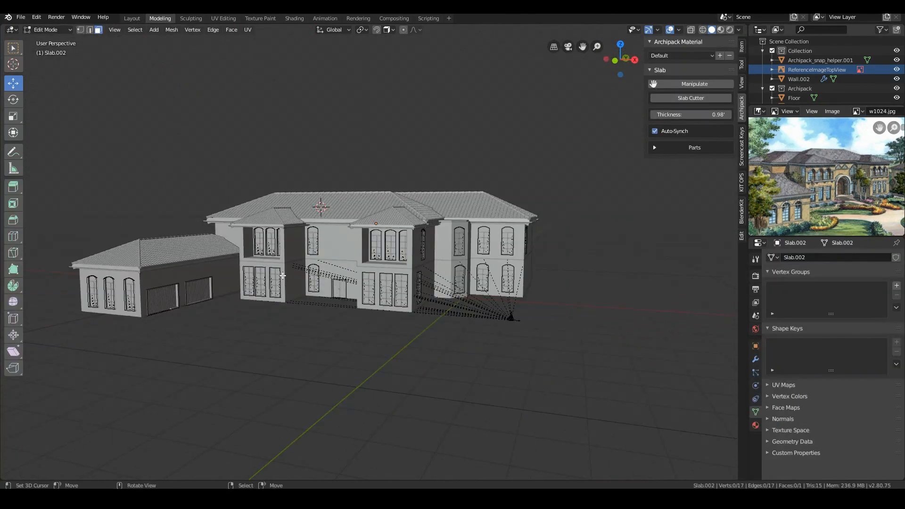
middle_click_drag(75, 361, 113, 350)
scroll(201, 321, "up", 5)
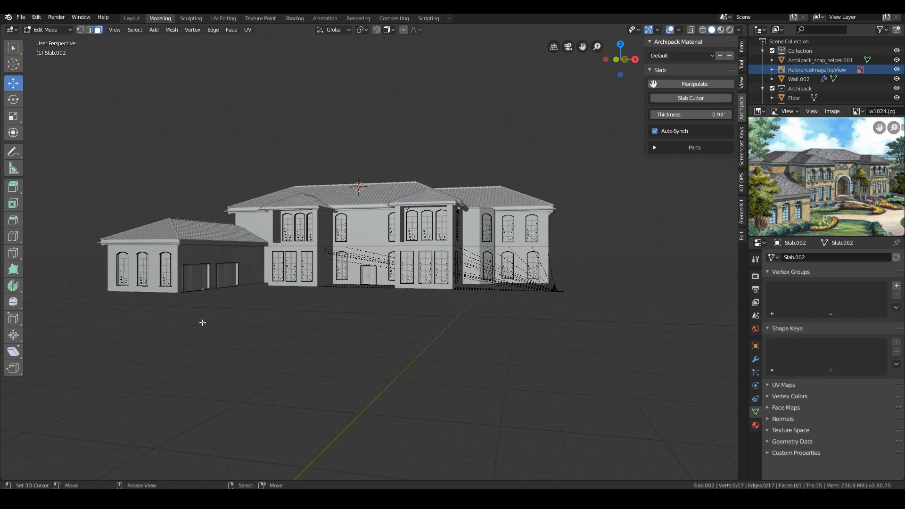
left_click(20, 16)
middle_click_drag(284, 272, 304, 309, "shift")
middle_click_drag(243, 251, 260, 259)
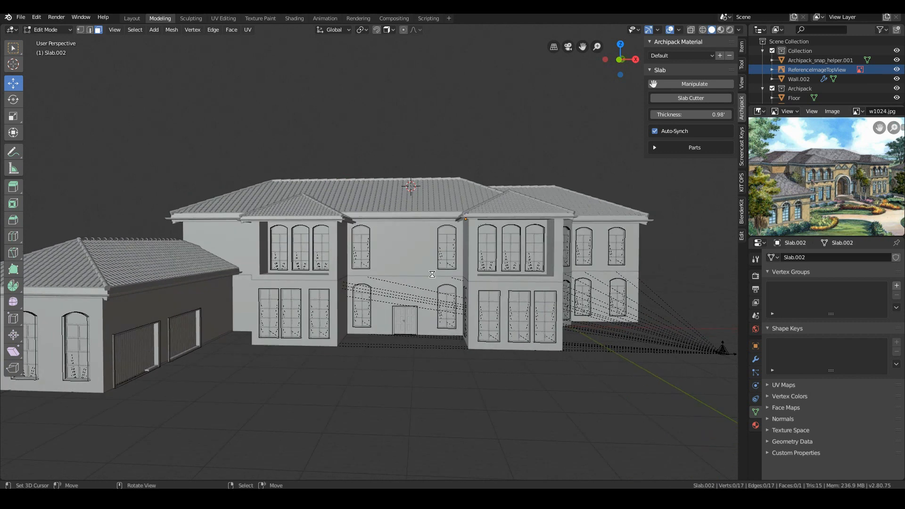
middle_click_drag(466, 298, 437, 301, "shift")
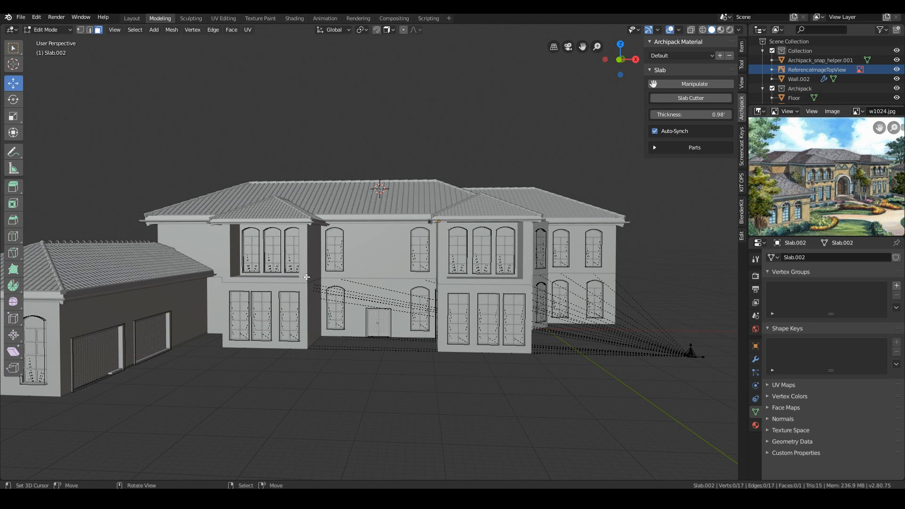
key("Tab")
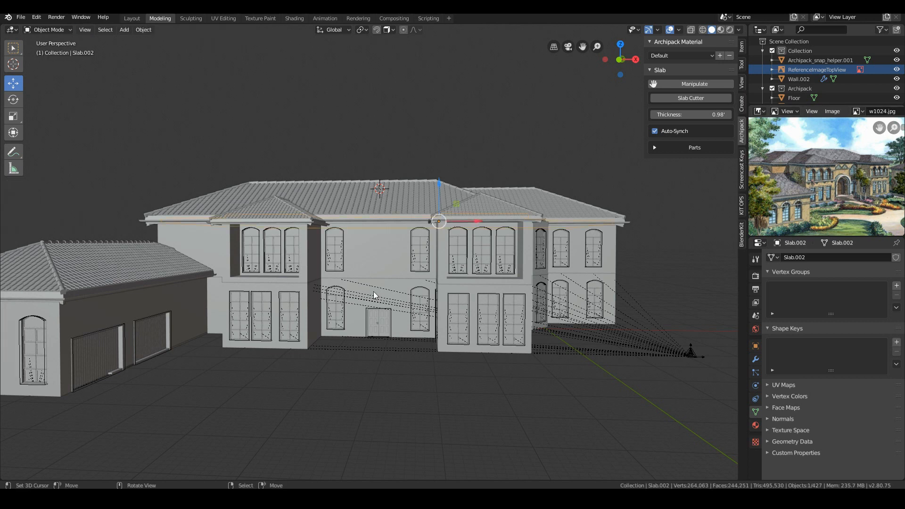
Step: Add an Archipack fence as a railing on the upper balcony of the front bay farther from the garage
left_click(742, 104)
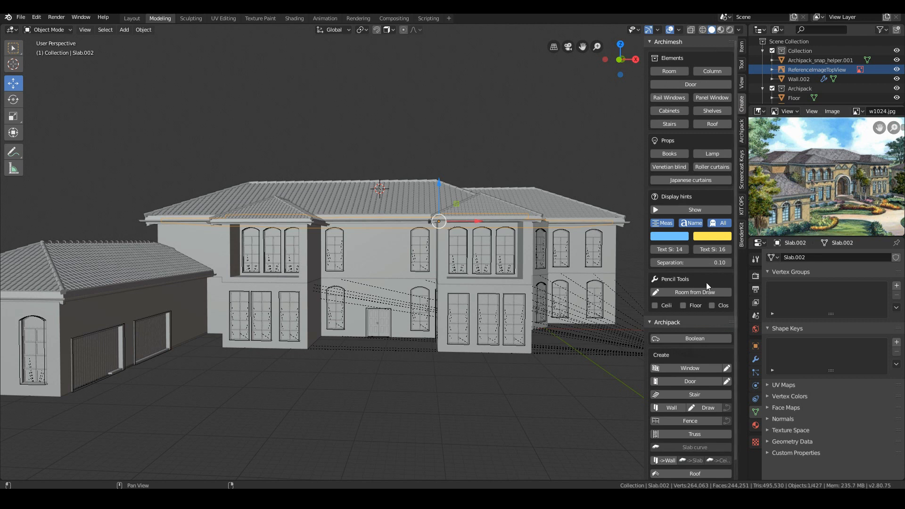
scroll(706, 330, "down", 1)
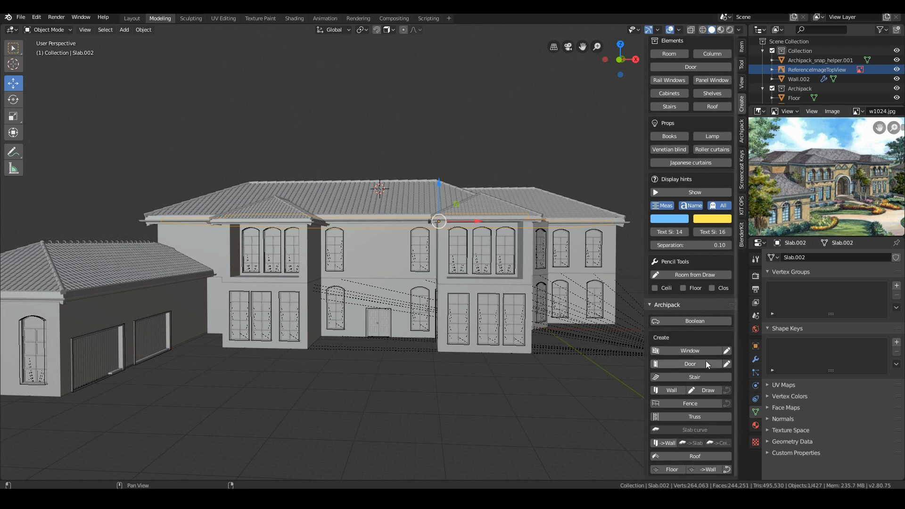
left_click(710, 407)
left_click(262, 84)
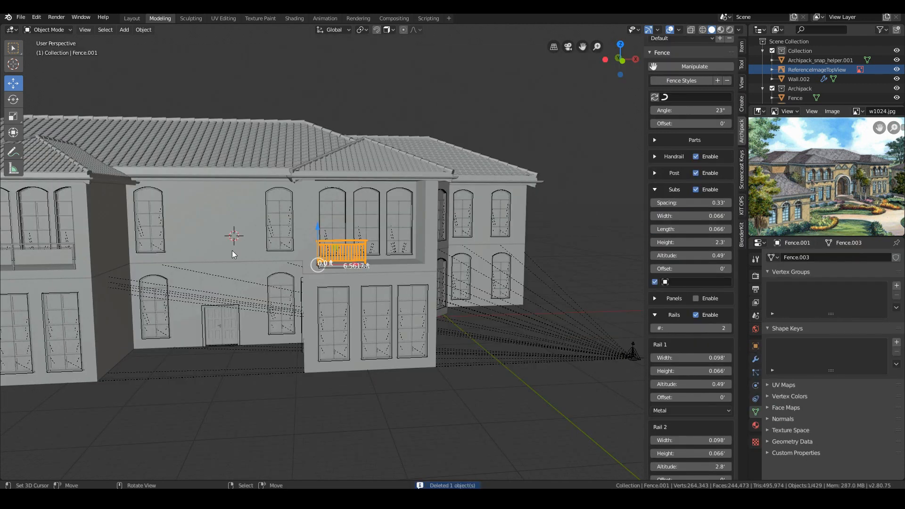
scroll(330, 271, "up", 2)
middle_click_drag(329, 267, 302, 268)
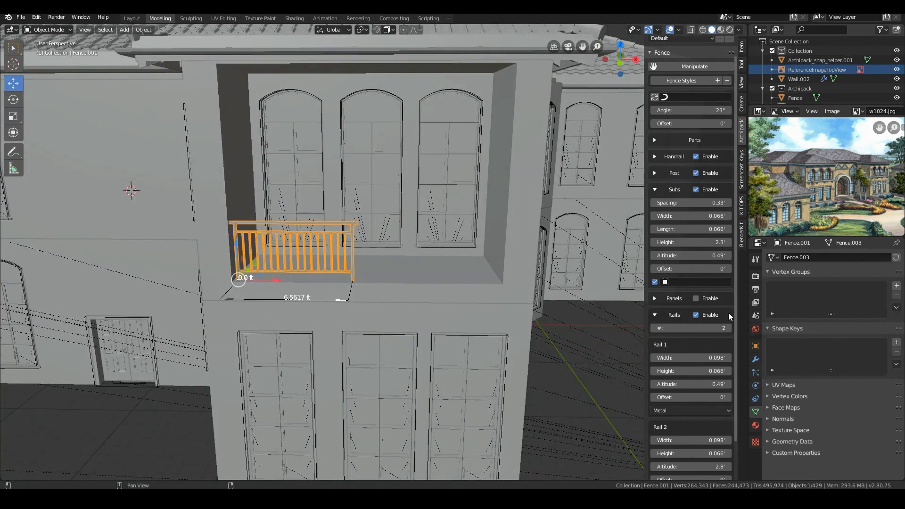
Step: Set the balcony fence to three straight parts and shorten its first part to about 1.7 ft to fit the opening
scroll(716, 232, "up", 2)
left_click(654, 157)
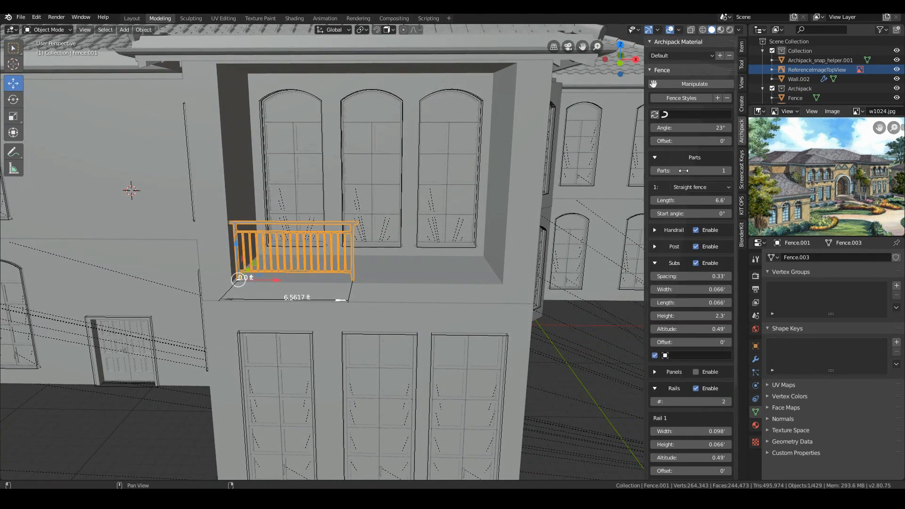
left_click(729, 171)
left_click(729, 171)
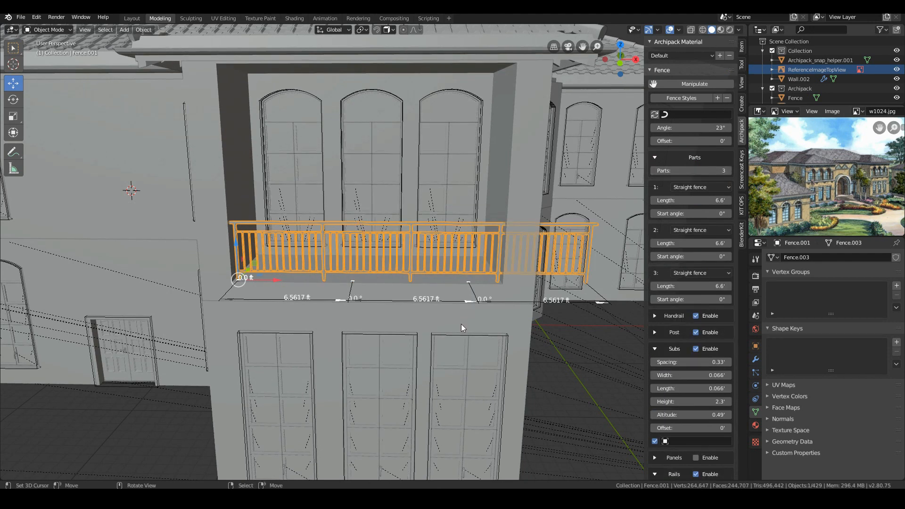
left_click_drag(342, 302, 257, 310)
Step: Make a linked duplicate of the railing along X on the garage-side bay's balcony, nudging it about 0.14 ft in negative X
scroll(248, 306, "down", 8)
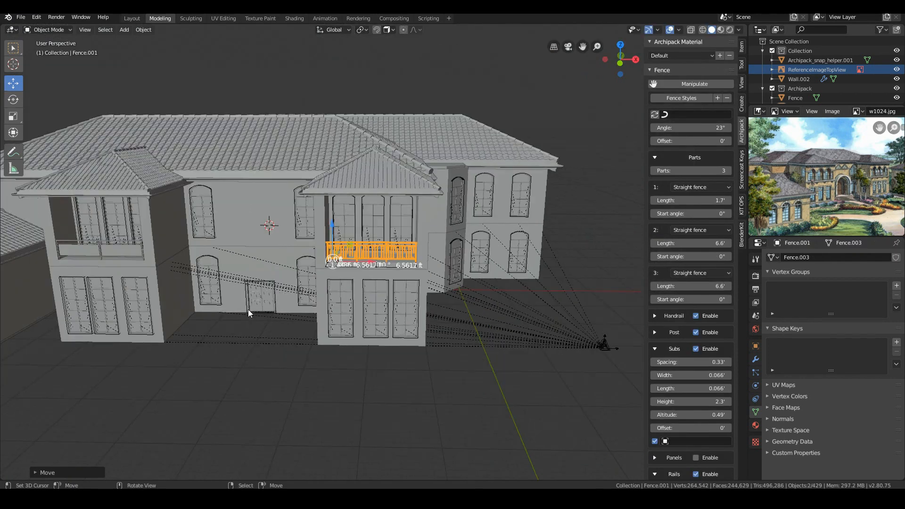
key("shift+d")
key("x")
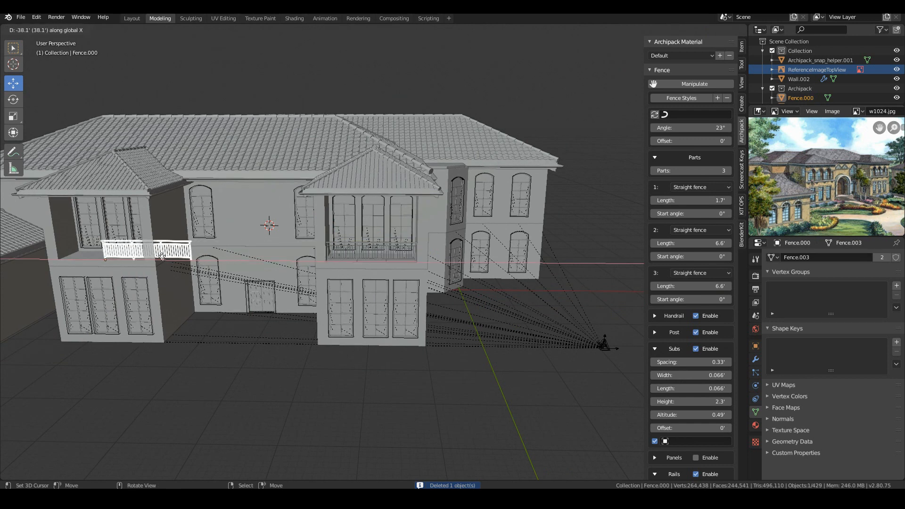
left_click(132, 261)
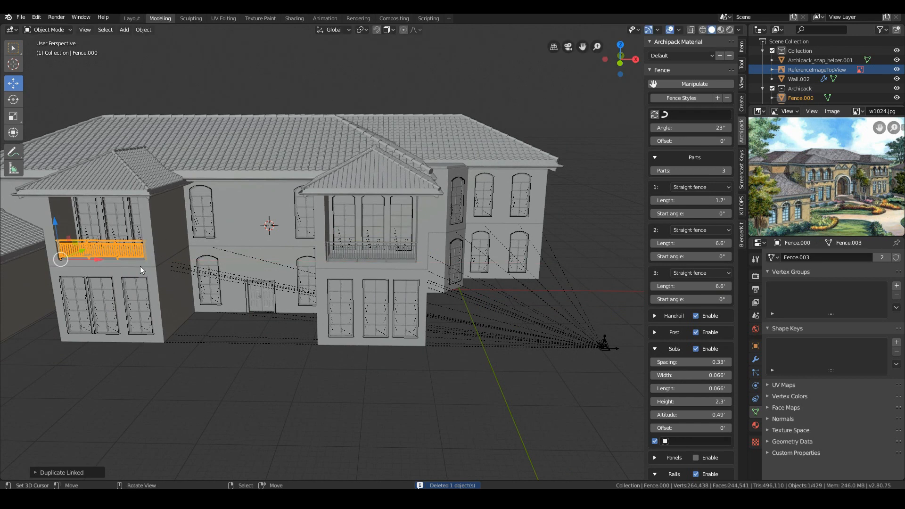
key("KP_Decimal")
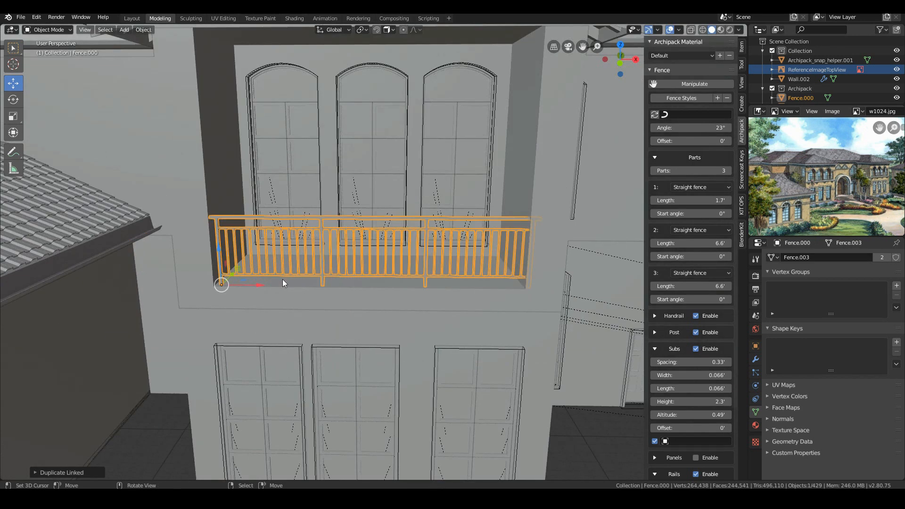
left_click_drag(262, 284, 255, 284)
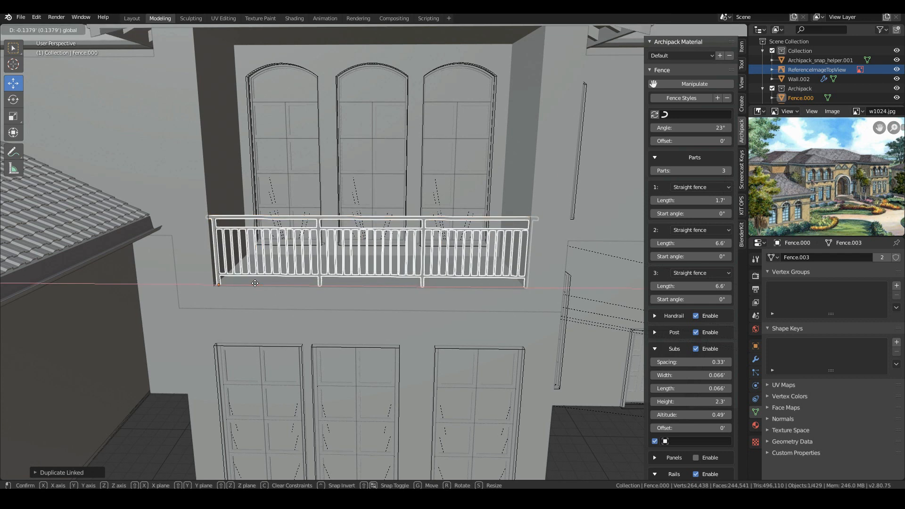
left_click(255, 284)
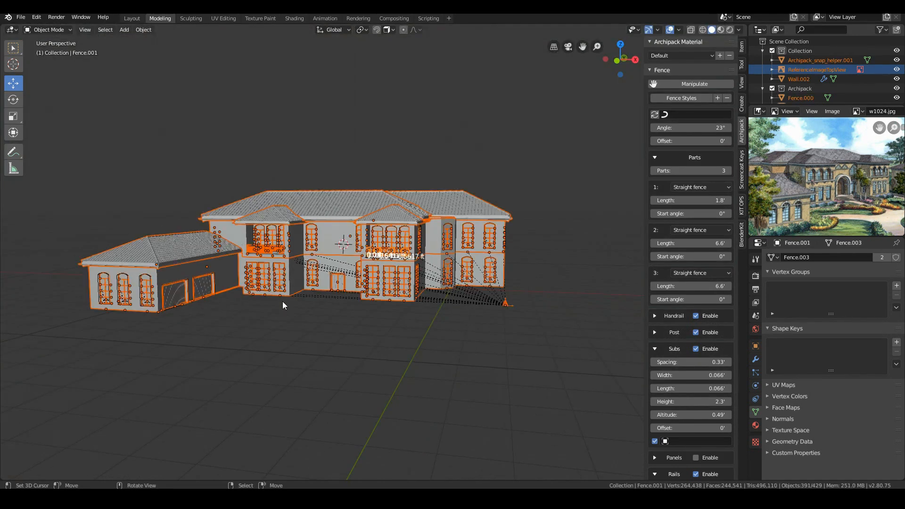
Step: Examine the mansion's front, garage and railed balconies from several angles
middle_click_drag(482, 304, 508, 307)
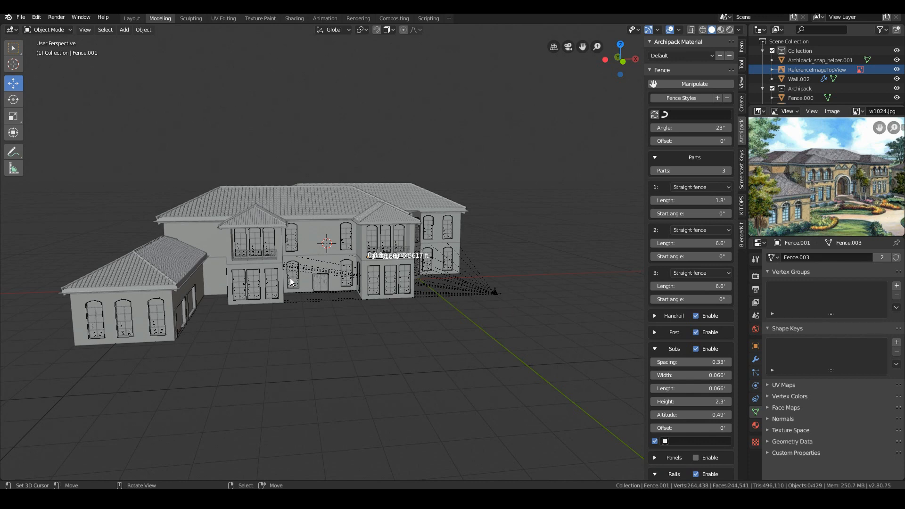
scroll(288, 281, "up", 3)
middle_click_drag(503, 304, 427, 284)
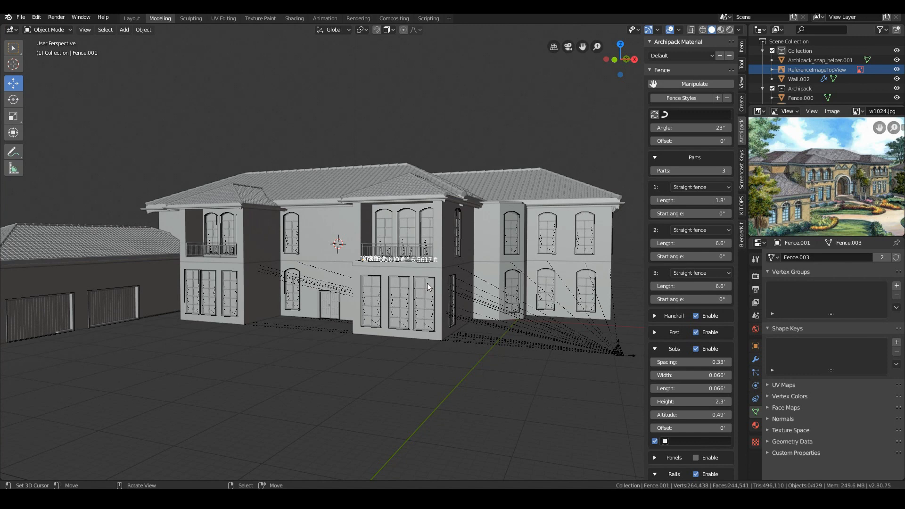
middle_click_drag(354, 289, 312, 292)
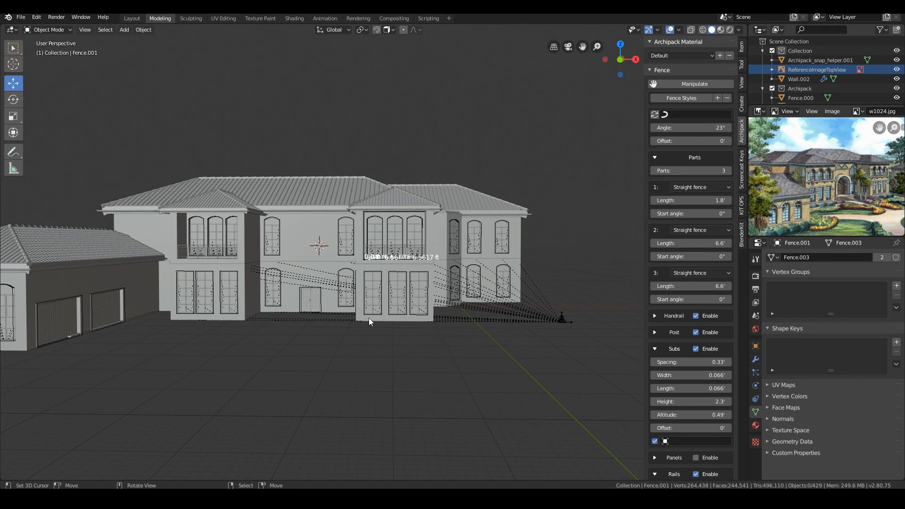
scroll(140, 344, "down", 3)
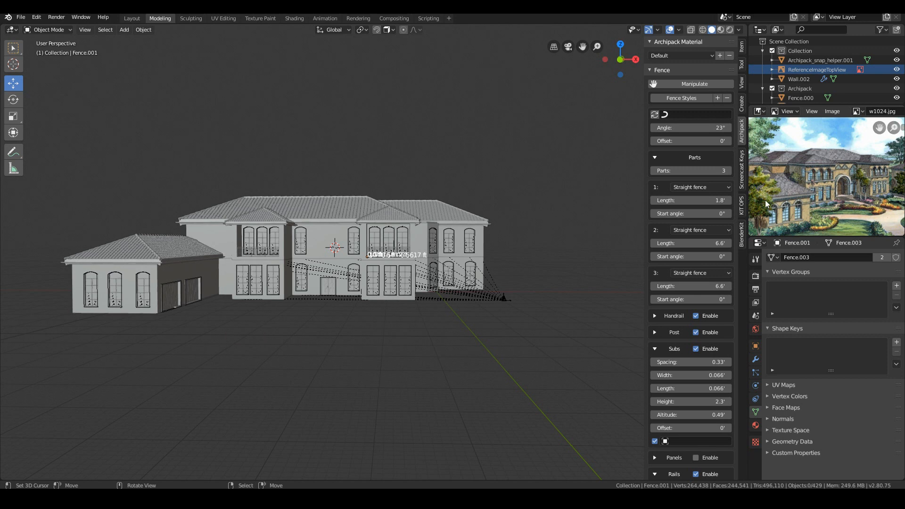
scroll(275, 234, "up", 5)
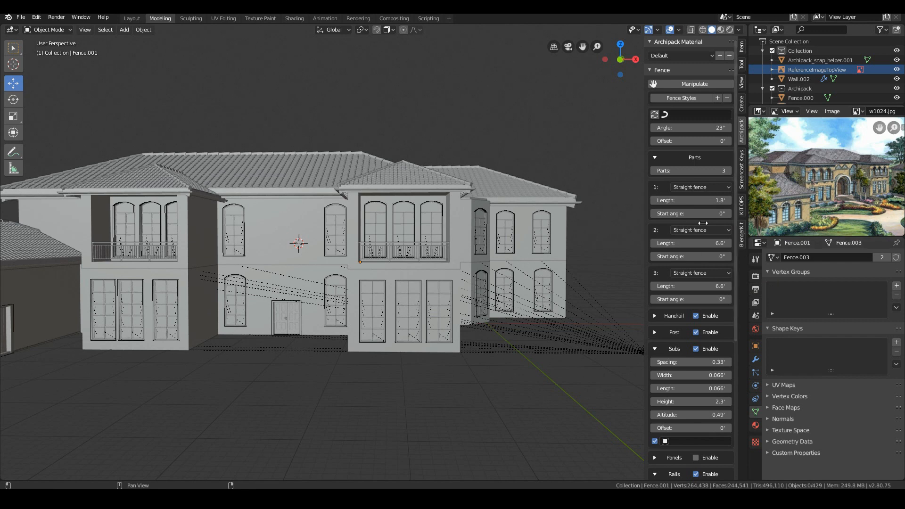
Step: Draw two 120x110 flat 2 windows side by side on the upper wall above the front door
left_click(313, 241)
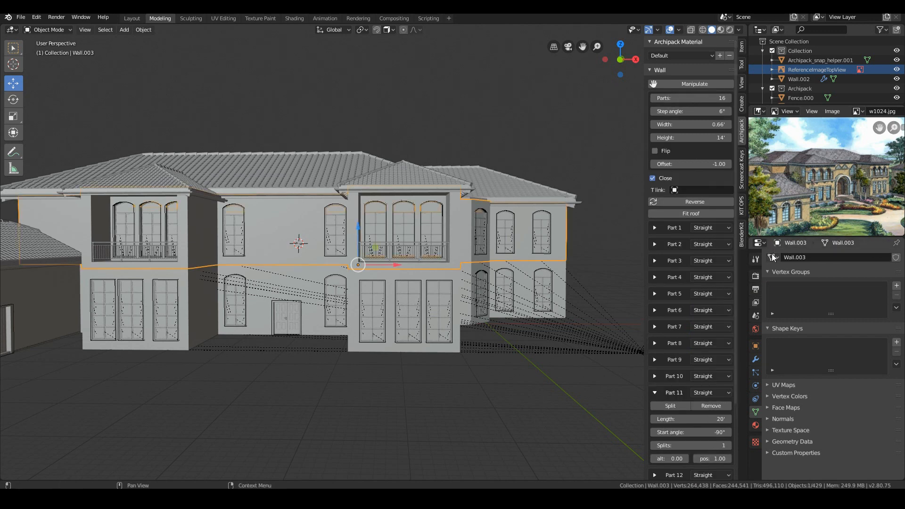
left_click(741, 108)
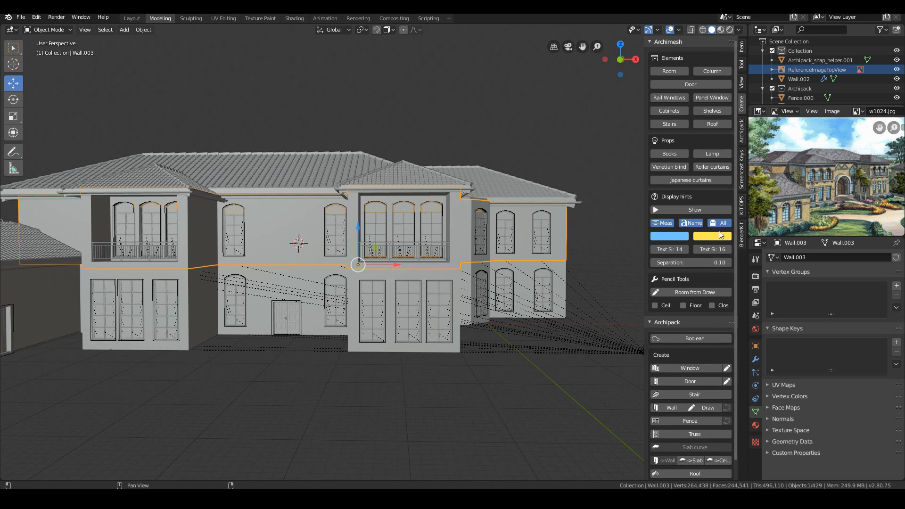
left_click(727, 369)
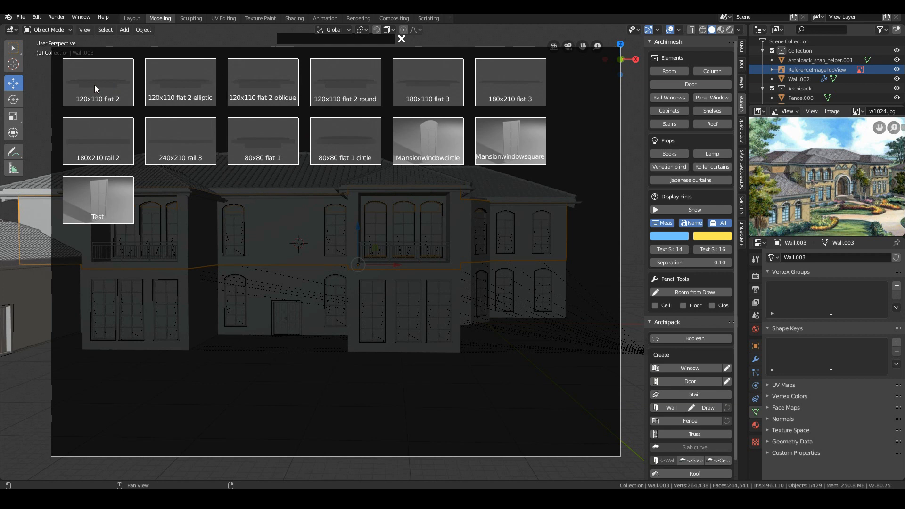
left_click(258, 215)
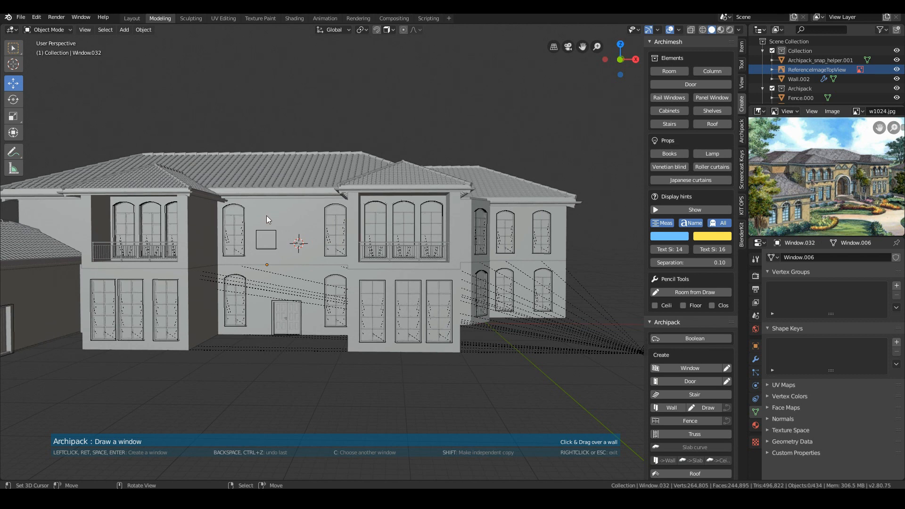
left_click(271, 220)
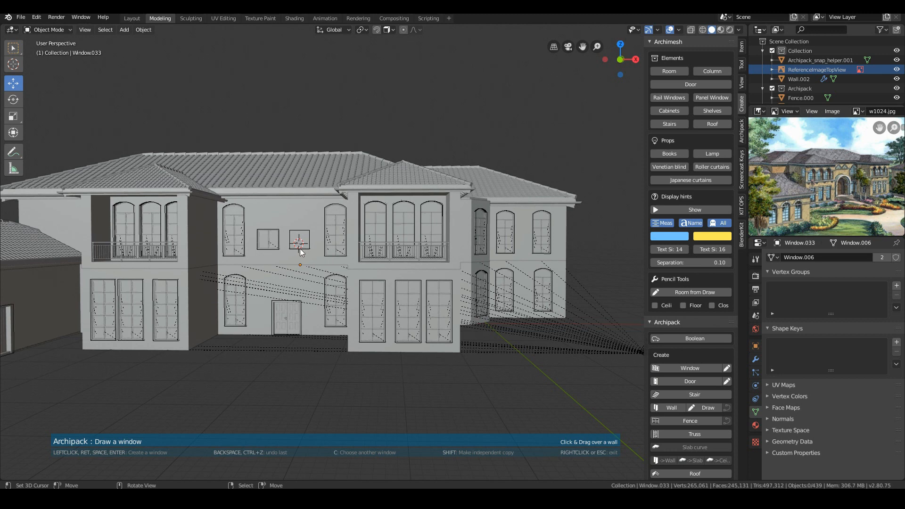
left_click(291, 256)
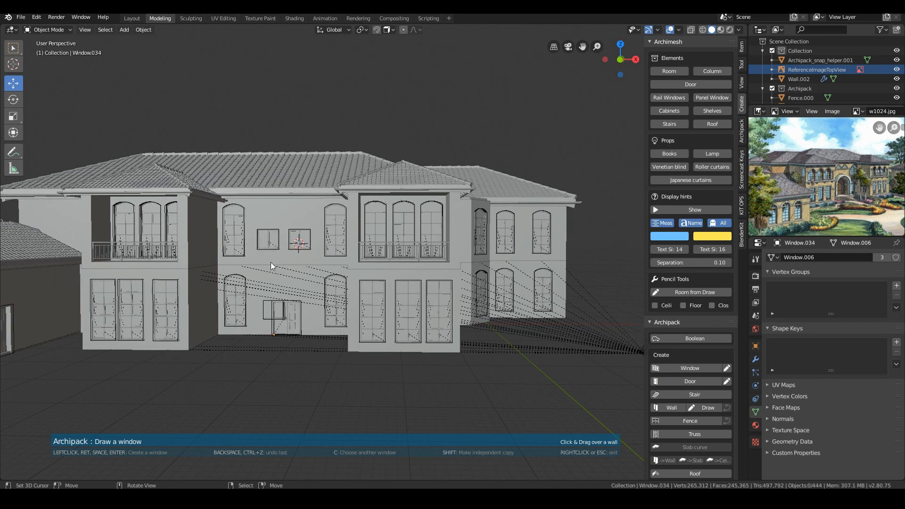
right_click(273, 264)
Step: Raise both small upper windows together about 4.7 ft along the Z axis
middle_click_drag(247, 263, 259, 260)
left_click(249, 244)
left_click(284, 247, "shift")
key("g")
key("z")
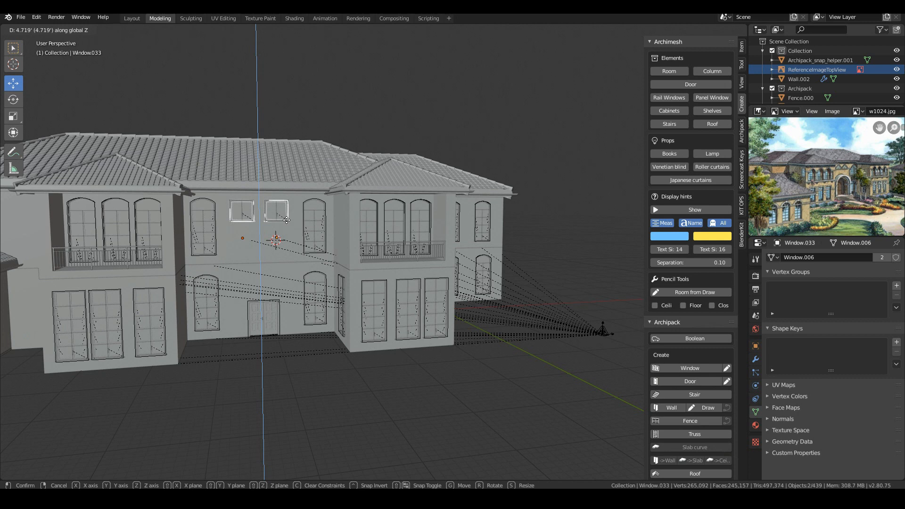
left_click(287, 220)
Step: Divide the small upper windows into three rows of two panels, each row 1 ft high, and save the file
middle_click_drag(215, 250, 302, 242)
scroll(301, 243, "up", 5)
left_click(230, 194)
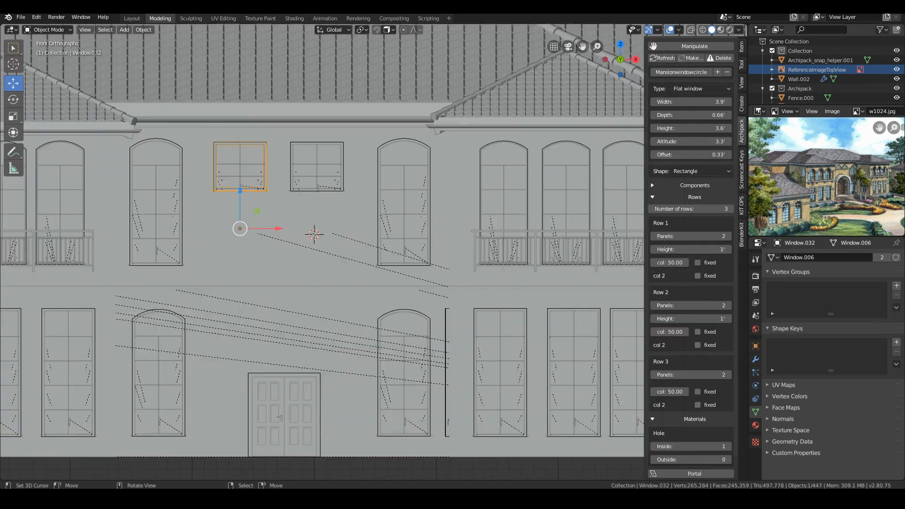
left_click(21, 18)
left_click(44, 79)
Step: Add a mesh cylinder at the garage-side bay's balcony and scale it into a slender column
scroll(343, 205, "down", 2)
middle_click_drag(343, 203, 277, 214)
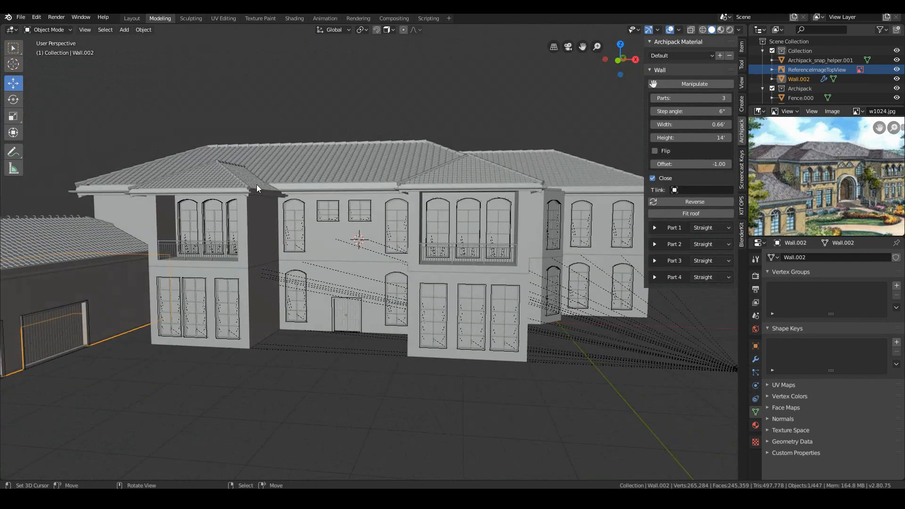
scroll(279, 290, "up", 4)
right_click(230, 283, "shift")
key("shift+a")
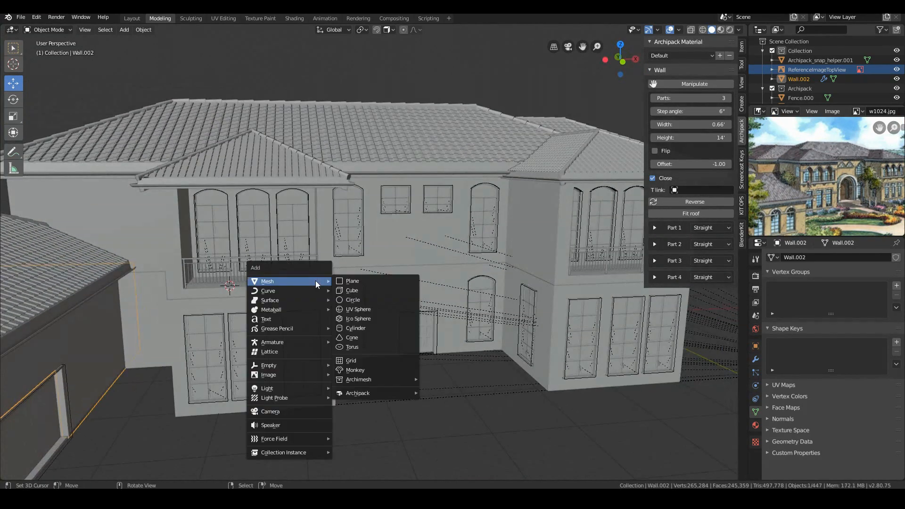
left_click(358, 340)
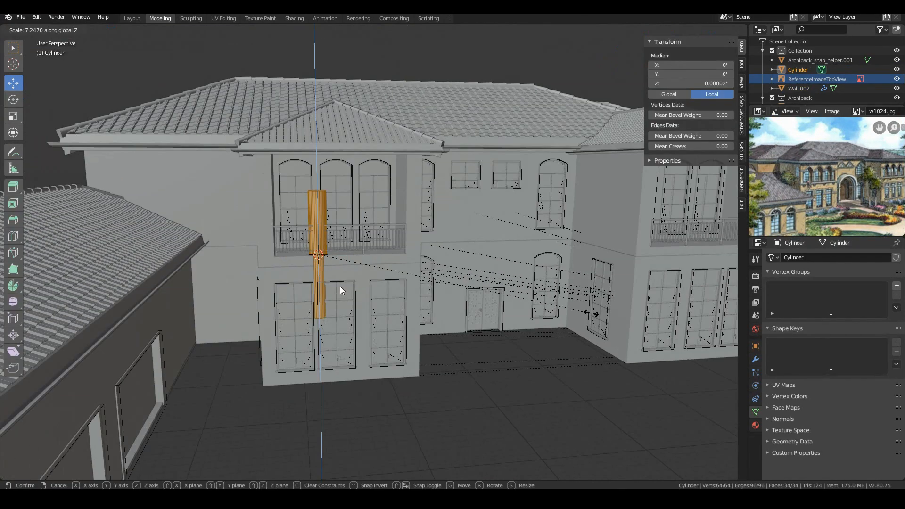
left_click(340, 287)
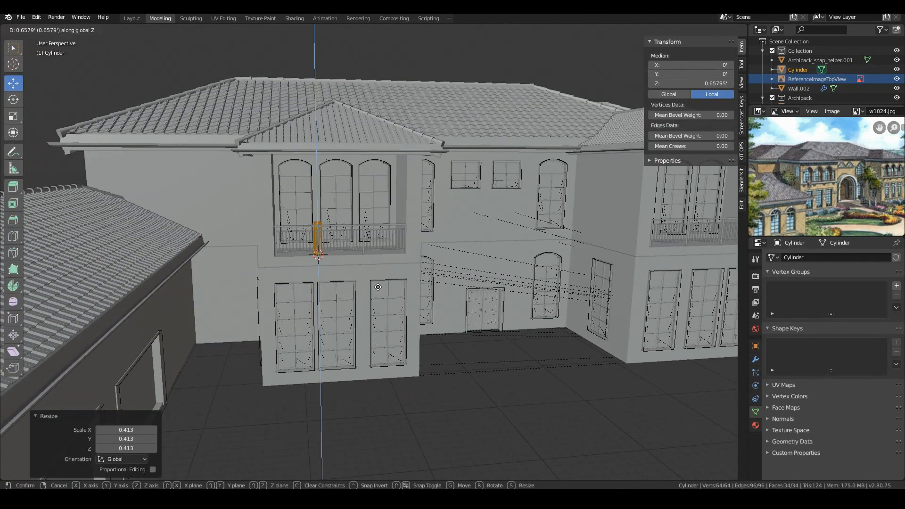
Step: Move the balcony column along X in front view so it stands between the first two balcony windows
scroll(274, 262, "up", 3)
key("KP_1")
key("g")
key("x")
left_click(316, 219)
middle_click_drag(299, 217, 297, 220)
scroll(362, 228, "down", 4)
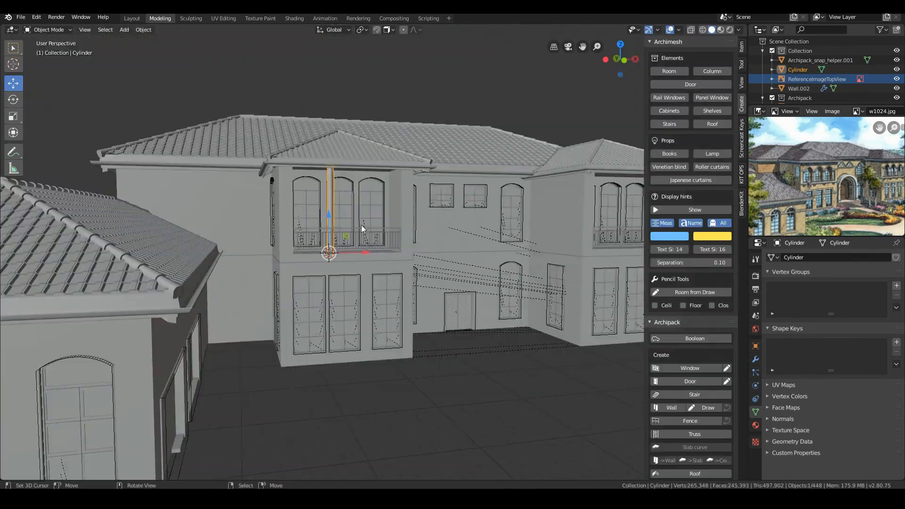
Step: Place a linked column copy between the second and third windows, and duplicate both columns along X onto the other bay's balcony
scroll(330, 225, "up", 3)
left_click(379, 219)
right_click(294, 207, "shift")
scroll(379, 227, "down", 6)
key("alt+d")
key("x")
left_click(466, 260)
Step: Make linked column copies along X for both ends of the garage-side bay's balcony
middle_click_drag(467, 259, 297, 249)
right_click(207, 215)
right_click(229, 215, "shift")
right_click(229, 213)
key("alt+d")
key("x")
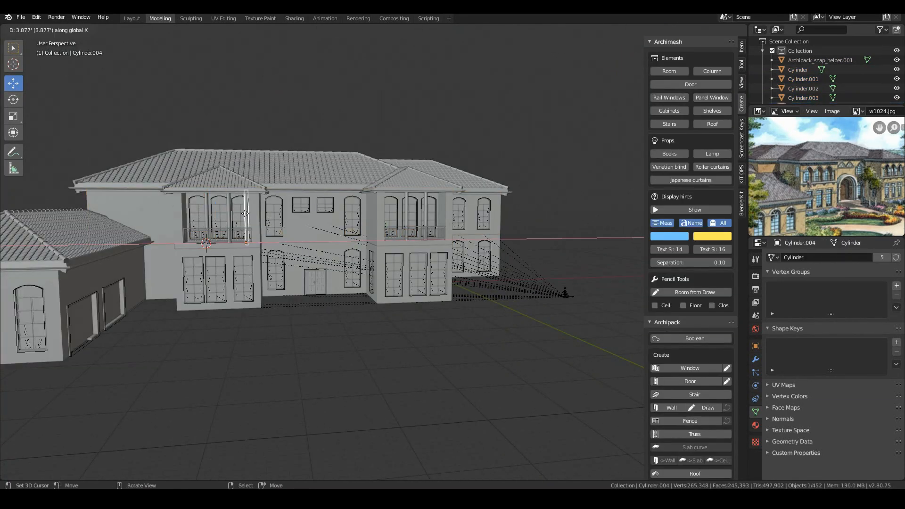
left_click(205, 212)
Step: Make linked column copies for both ends of the other bay's balcony, moving the last one 4.08 ft along X
middle_click_drag(206, 212, 406, 222)
right_click(405, 221)
key("x")
left_click(446, 219)
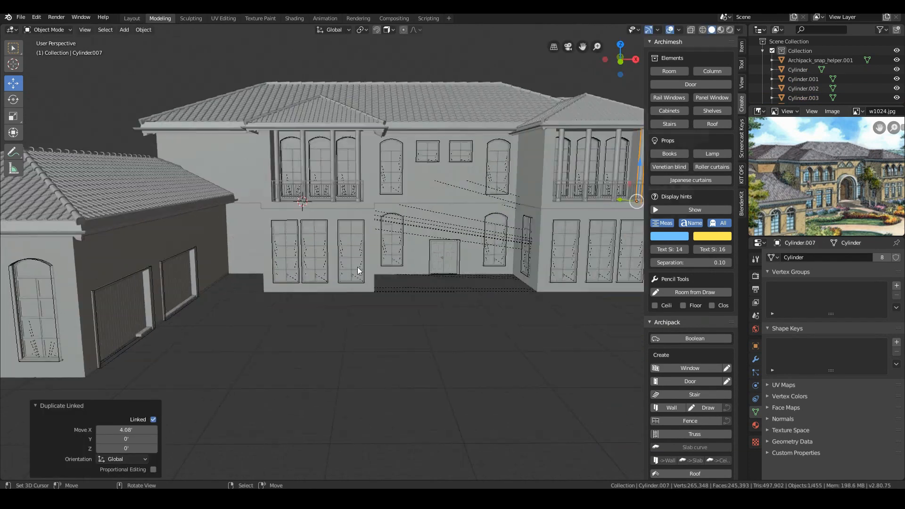
Step: Move the ground-floor windows of both front bays along X to space them evenly, and clear the selection
right_click(317, 256)
key("g")
key("x")
right_click(455, 257)
key("g")
key("x")
right_click(203, 300)
key("g")
key("x")
left_click(199, 301)
key("alt+a")
Step: Check the entrance in the reference image and add a cylinder at ground level beside the front door in front view
middle_click_drag(382, 292, 380, 252)
scroll(380, 253, "up", 4)
scroll(848, 181, "up", 4)
middle_click_drag(824, 195, 799, 179)
key("KP_1")
left_click(329, 321)
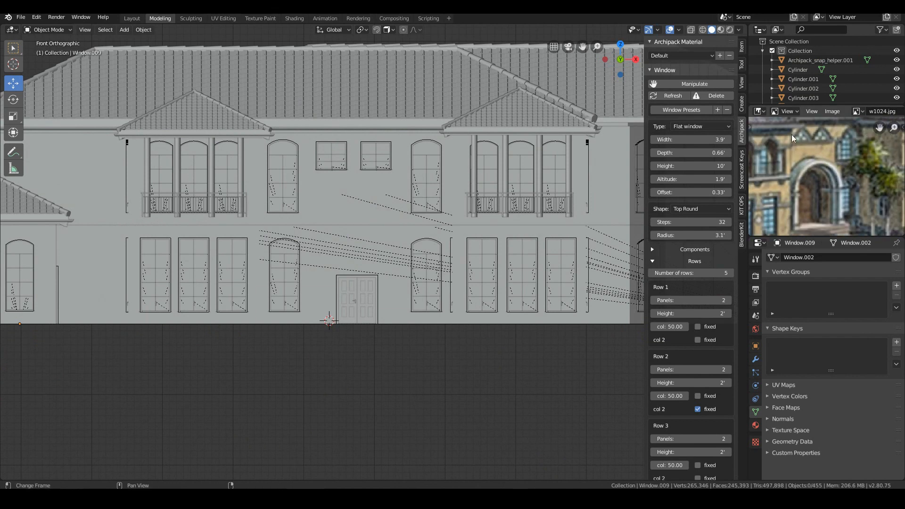
key("shift+a")
left_click(346, 352)
Step: Scale the entrance cylinder's mesh by 0.715, stretch it along Z into a tall column, and raise it 3.51 ft to stand on the ground
scroll(285, 356, "up", 4)
middle_click_drag(368, 433, 482, 377, "shift")
key("Tab")
key("s")
left_click(443, 362)
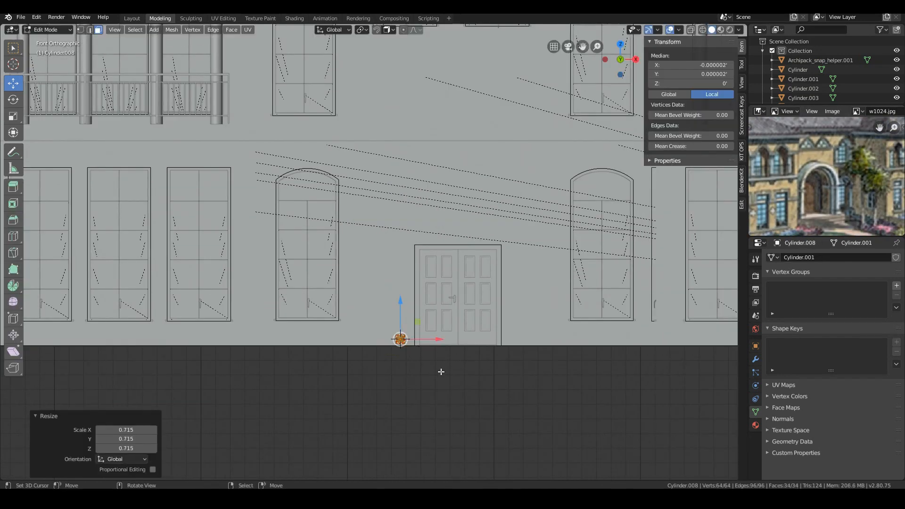
left_click(520, 323)
scroll(456, 342, "up", 1)
middle_click_drag(456, 342, 460, 431, "shift")
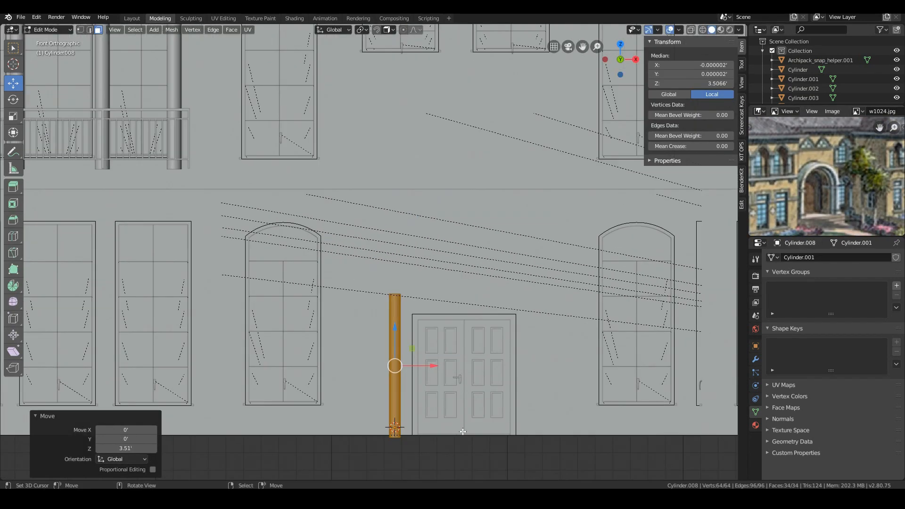
Step: Spin the entrance column's top face 181° in 9 steps around a 3D cursor centred above the front door to form an arch
left_click(13, 286)
middle_click_drag(351, 193, 378, 307)
right_click(394, 207)
key("KP_1")
scroll(437, 230, "down", 1)
left_click(14, 83)
key("alt+a")
key("Tab")
scroll(398, 234, "up", 6)
key("Tab")
right_click(412, 269)
key("KP_1")
scroll(563, 251, "down", 3)
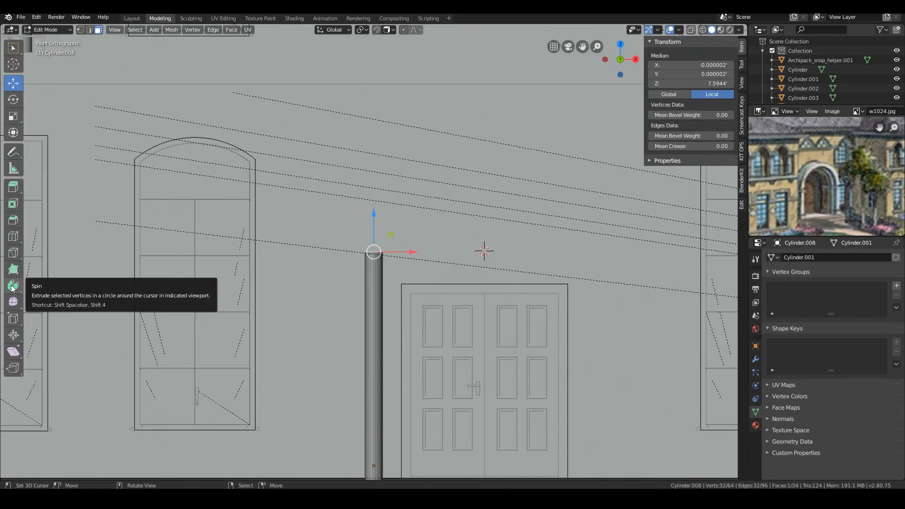
left_click(13, 286)
scroll(481, 141, "down", 2)
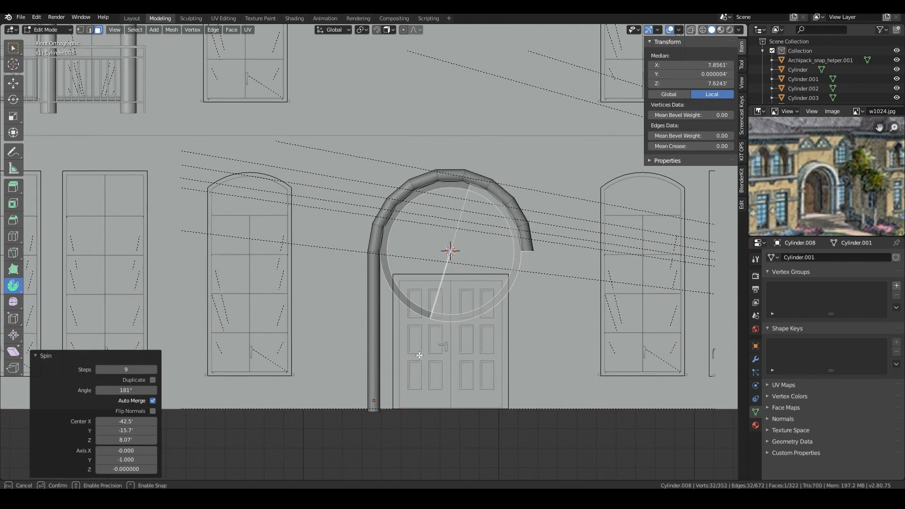
left_click_drag(420, 356, 419, 355)
Step: Flatten the arch's end face by scaling it to 0 along Z, and extrude it down to the ground as the second leg
scroll(375, 252, "up", 4)
key("s")
key("z")
key("0")
key("Return")
scroll(375, 253, "down", 4)
key("e")
left_click(474, 421)
middle_click_drag(401, 244, 404, 283)
Step: Add a Subdivision Surface modifier to the arch and slide an edge loop close to the bottom of each leg
key("Tab")
left_click(756, 359)
left_click(833, 257)
left_click(713, 415)
key("Tab")
key("ctrl+r")
left_click(381, 411)
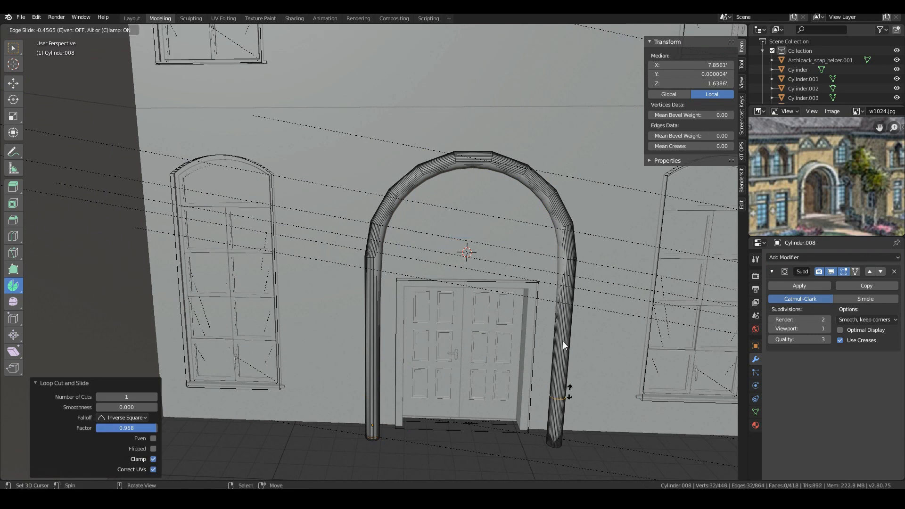
left_click(563, 346)
left_click(558, 426)
key("Tab")
middle_click_drag(513, 278, 504, 226)
key("Tab")
key("Tab")
middle_click_drag(386, 358, 391, 415)
scroll(371, 101, "up", 3)
scroll(371, 102, "up", 1)
key("Tab")
middle_click_drag(372, 101, 357, 109)
scroll(226, 227, "down", 1)
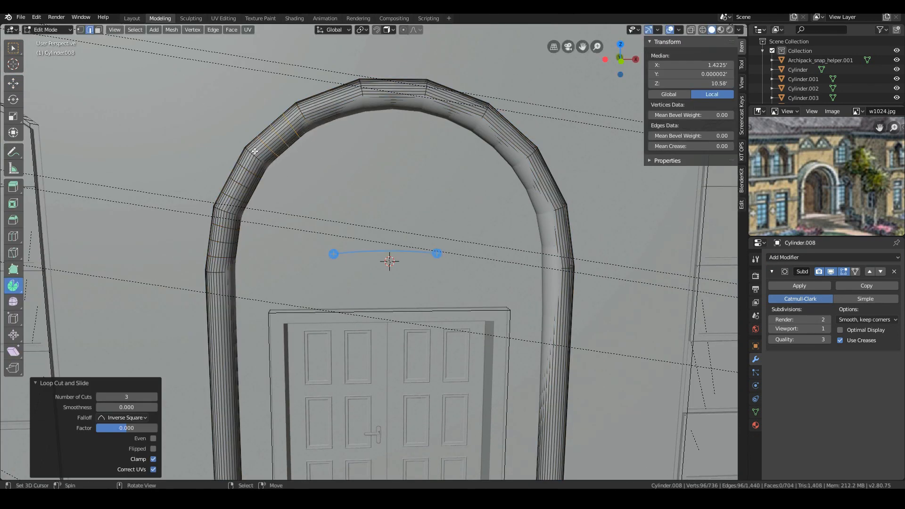
left_click(400, 99)
key("ctrl+z")
key("ctrl+z")
key("ctrl+z")
key("ctrl+z")
key("ctrl+z")
Step: Set the arch's viewport subdivisions to 2 and move it -1.11 ft along Y, out from the wall
scroll(444, 236, "up", 1)
key("Tab")
left_click(828, 330)
scroll(297, 227, "down", 2)
middle_click_drag(294, 229, 421, 279)
key("g")
key("y")
left_click(514, 310)
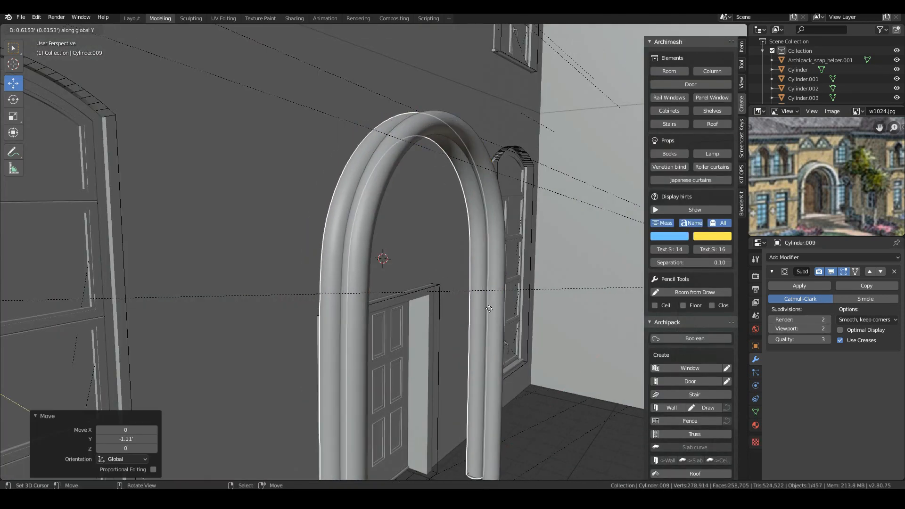
Step: Place a copy of the arch behind the first along Y and scale it down slightly in front view
left_click(489, 309)
key("KP_1")
key("s")
left_click(562, 345)
key("ctrl+z")
left_click(541, 376)
middle_click_drag(453, 349, 471, 332)
key("g")
key("y")
left_click(509, 335)
Step: Make a linked copy as a third arch, scale it down in front view, and nest it along Y behind the second
key("alt+d")
key("y")
left_click(477, 337)
key("KP_1")
key("s")
left_click(569, 373)
middle_click_drag(569, 373, 519, 347)
scroll(425, 361, "up", 1)
key("g")
key("y")
left_click(441, 356)
Step: Duplicate the innermost arch in place
key("KP_1")
mouse_move(434, 324)
middle_mouse_down()
mouse_move(444, 325)
mouse_move(429, 327)
middle_mouse_up()
key("shift+d")
key("Escape")
Step: Isolate the duplicated arch and delete its mesh except for one edge line running along the whole arch
middle_click_drag(412, 290, 369, 247)
key("Tab")
key("KP_Divide")
scroll(370, 246, "up", 4)
right_click(189, 206, "alt")
key("2")
right_click(189, 207, "alt")
scroll(191, 208, "down", 2)
key("x")
left_click(402, 243)
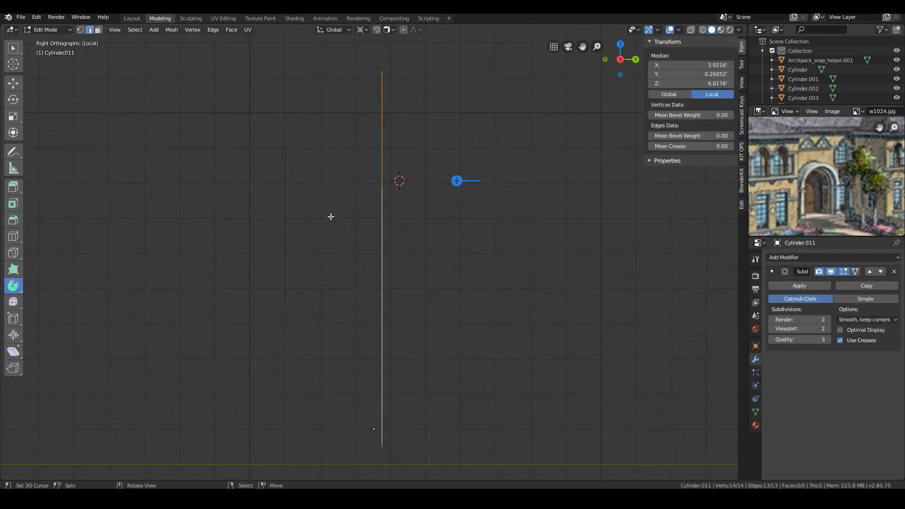
Step: Extrude the remaining arch-shaped edge line along Y into a flat inner lining behind the three arches
key("KP_Divide")
key("e")
middle_click_drag(331, 217, 302, 130)
right_click(389, 234)
key("Tab")
key("Tab")
key("e")
key("Tab")
key("Tab")
right_click(404, 221)
key("Tab")
right_click(392, 208)
left_click(392, 208)
key("Tab")
Step: Move all four entrance arch pieces together along Y, farther out from the wall
key("a")
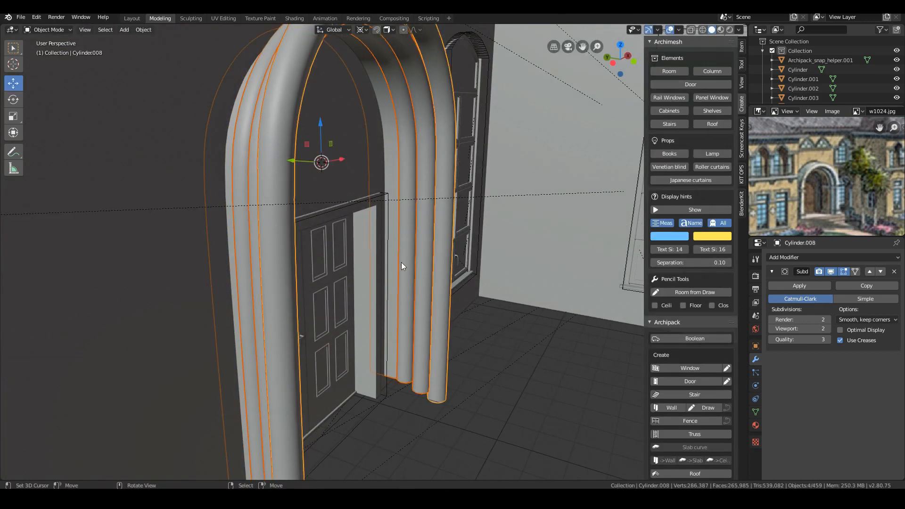
key("g")
key("y")
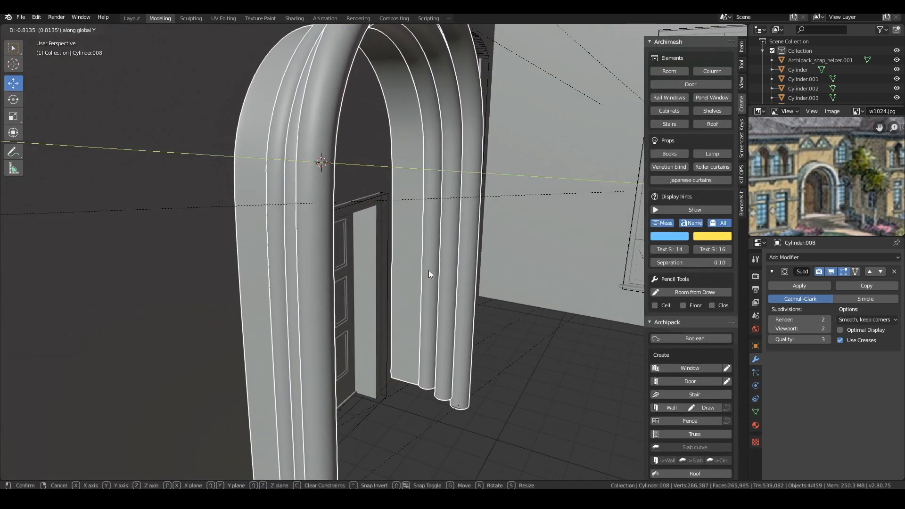
left_click(425, 270)
Step: Move the inner lining's mesh along Y toward the door wall, and check the entrance from the front
scroll(337, 252, "down", 10)
key("KP_Decimal")
middle_click_drag(386, 280, 357, 295)
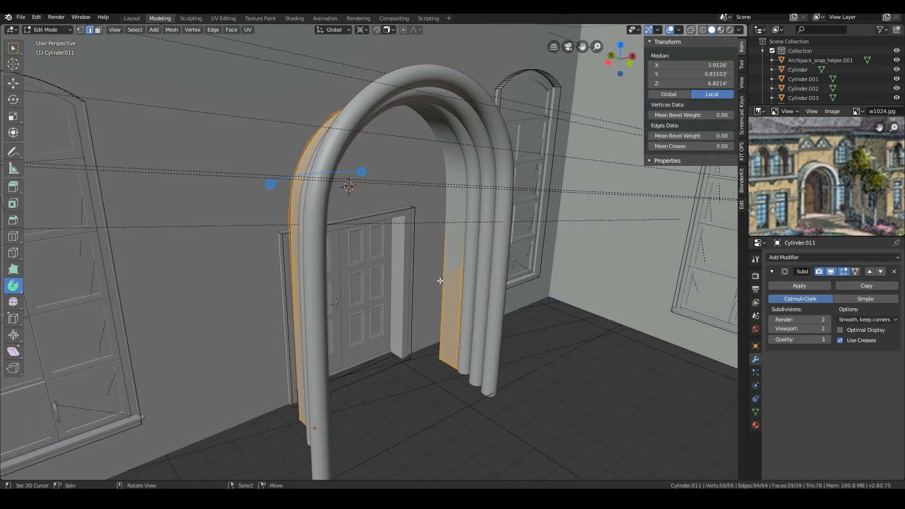
key("g")
key("y")
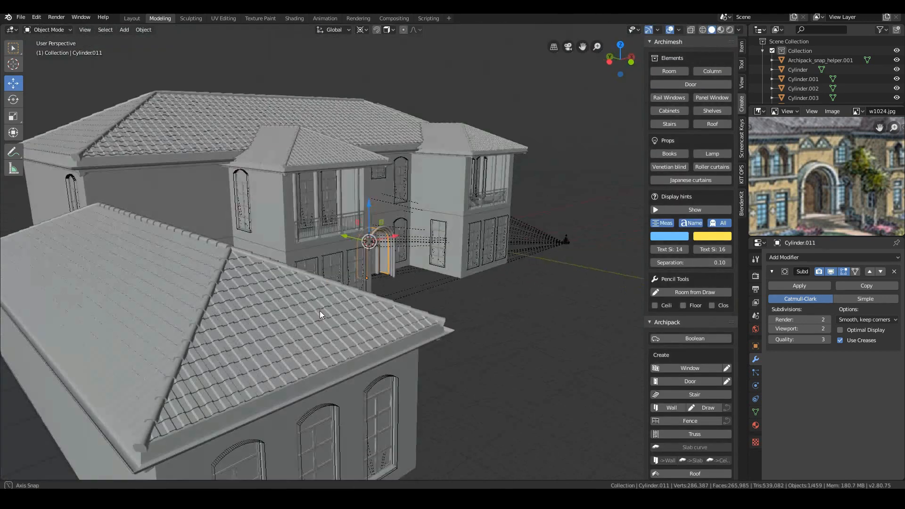
key("KP_Decimal")
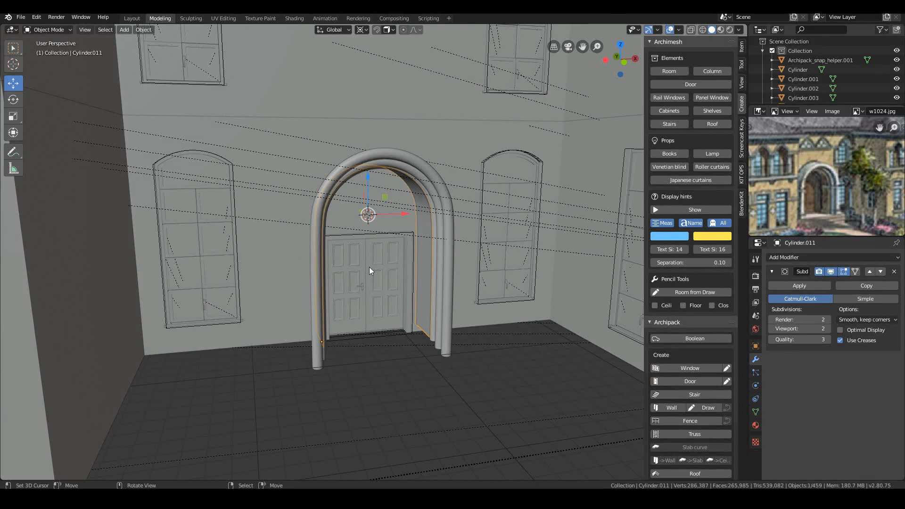
middle_click_drag(358, 214, 237, 193)
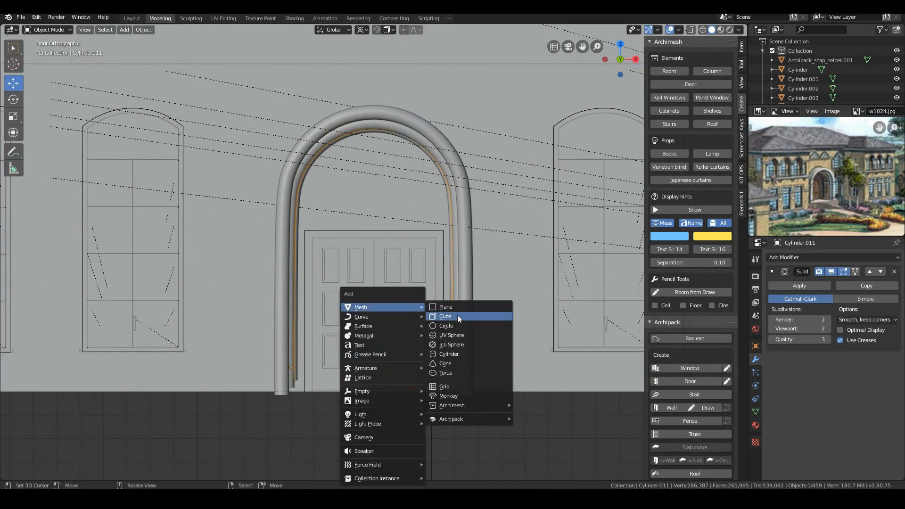
Step: Add a cube at the foot of the front door, shape it into a low wide slab, and move it -0.95 ft along Y
left_click(448, 317)
key("Tab")
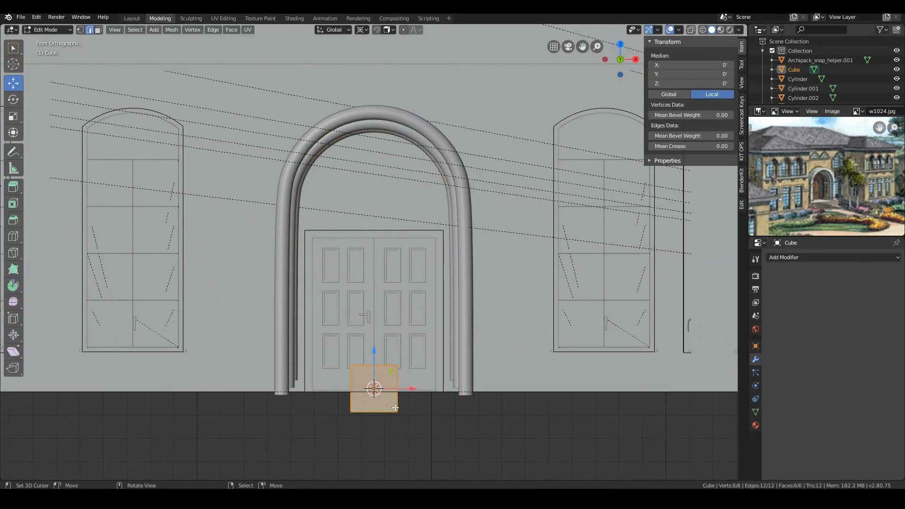
middle_click_drag(385, 390, 359, 377)
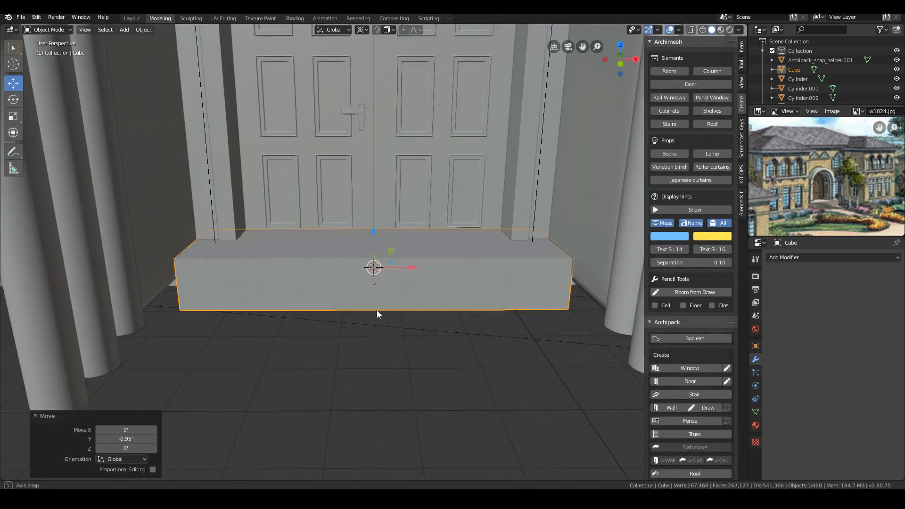
Step: Extrude the slab's front faces into a flight of descending steps and move its side faces outward to widen it
left_click(489, 260)
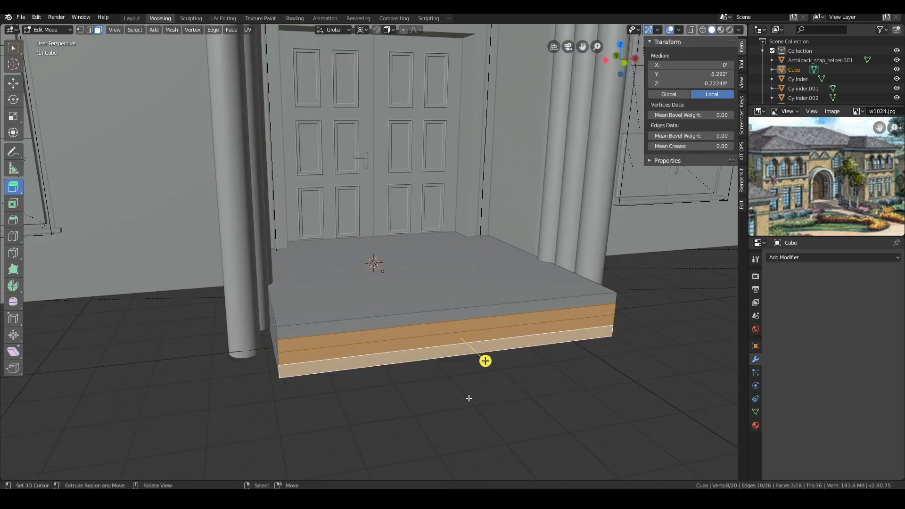
left_click(539, 423)
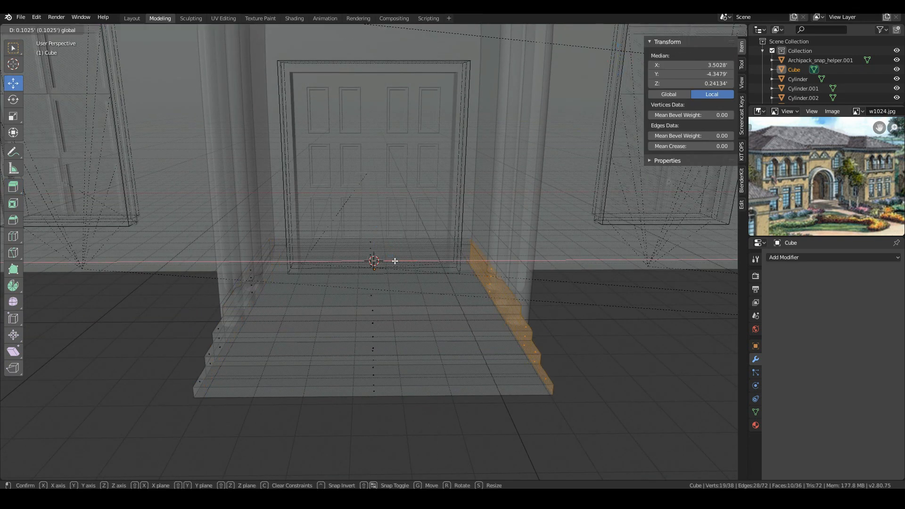
left_click(588, 325)
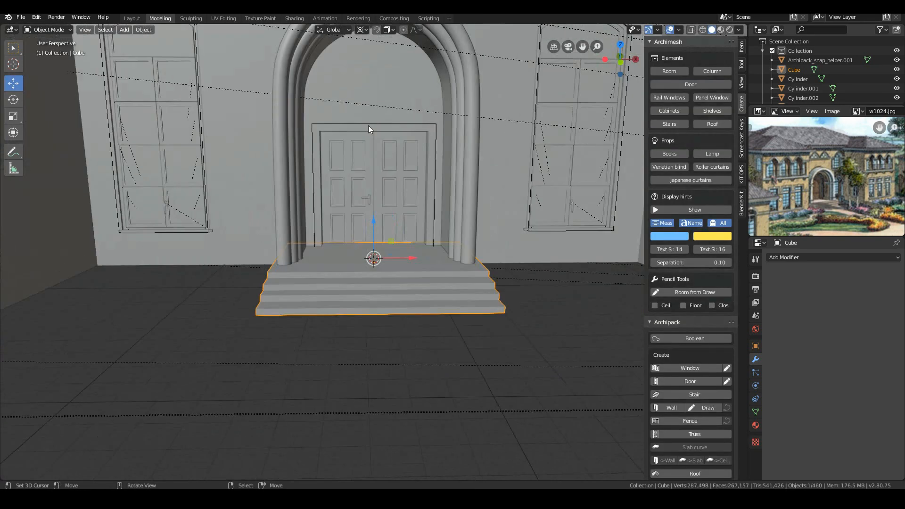
Step: Raise the front door onto the top of the steps and enlarge the entrance arch around it
left_click(368, 125)
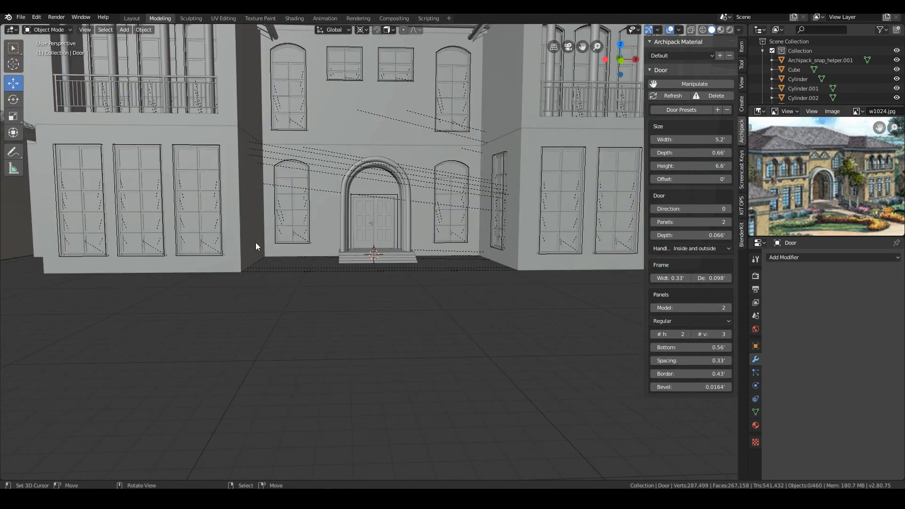
scroll(255, 242, "down", 2)
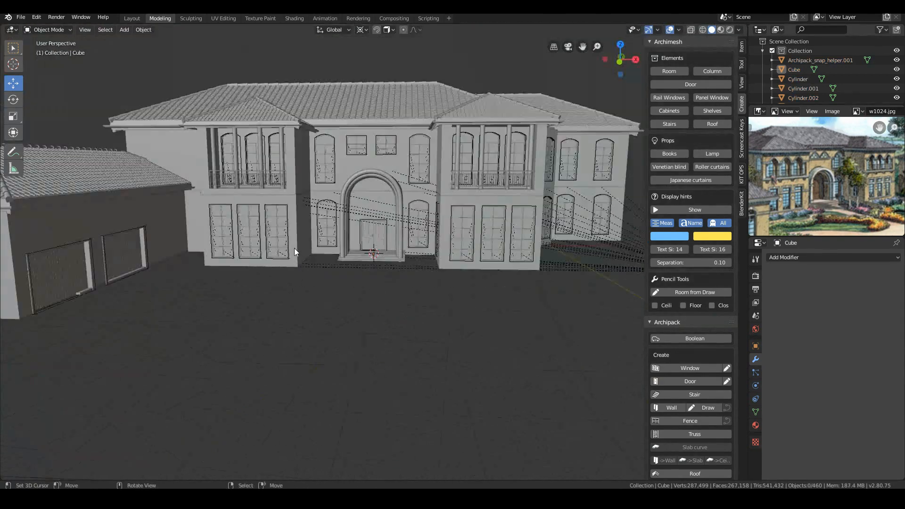
Step: Box-select the whole garage wing and duplicate it to the opposite side of the house, 129.7 ft along X and 1.09 ft along Y
scroll(301, 231, "down", 2)
scroll(827, 177, "down", 2)
right_click(112, 265)
key("alt+a")
middle_click_drag(133, 161, 124, 233)
key("b")
left_click_drag(151, 233, 241, 320)
middle_click_drag(240, 320, 196, 302)
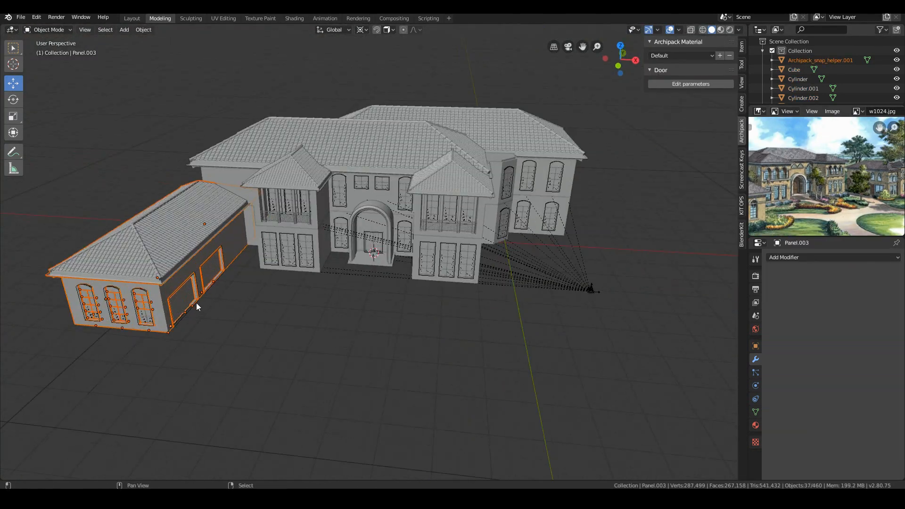
scroll(245, 399, "down", 3)
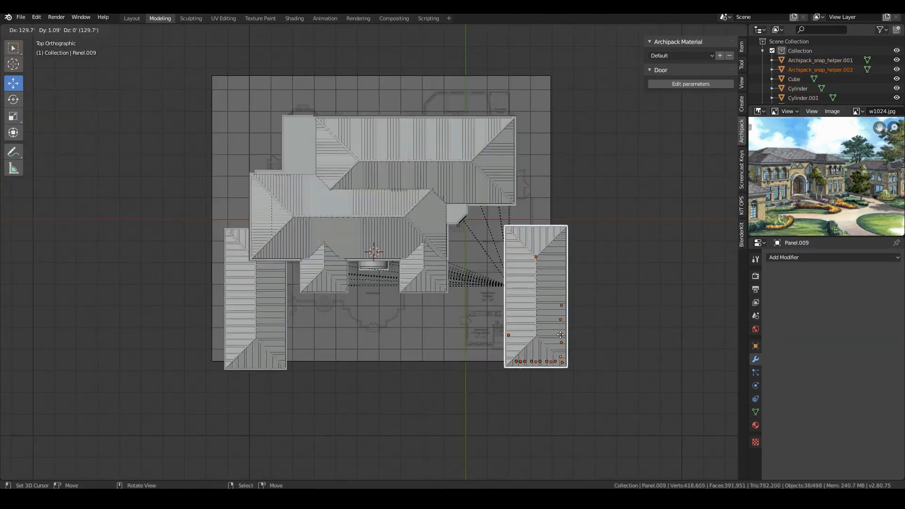
left_click(561, 335)
Step: Remove one front window from the copied wing and adjust the spacing of the remaining ones along X
middle_click_drag(561, 335, 380, 330)
right_click(457, 338)
left_click(742, 103)
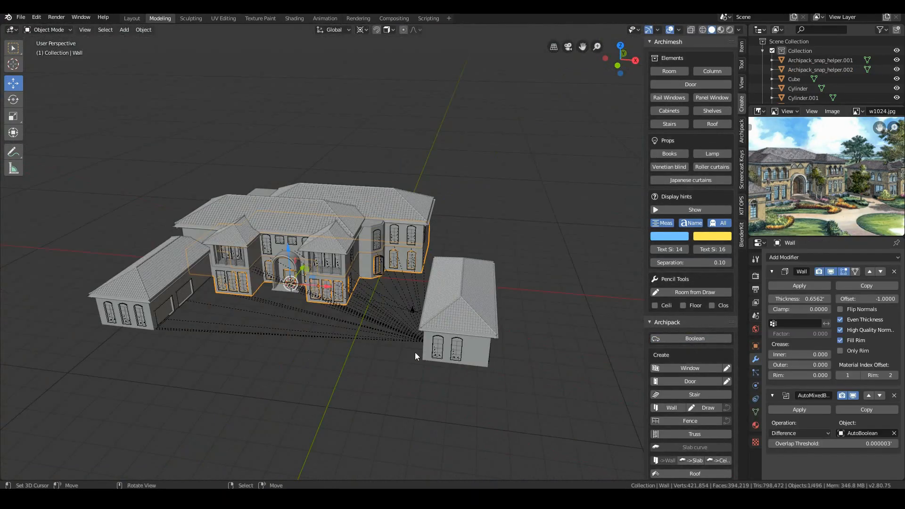
scroll(496, 369, "down", 1)
middle_click_drag(496, 368, 546, 347)
scroll(524, 342, "up", 3)
right_click(519, 338)
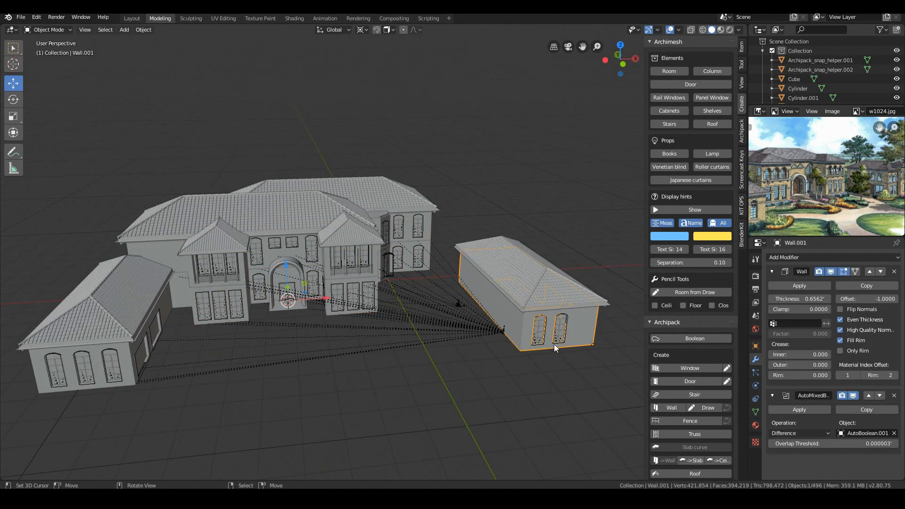
right_click(540, 295)
key("g")
key("x")
left_click(607, 327)
right_click(518, 298)
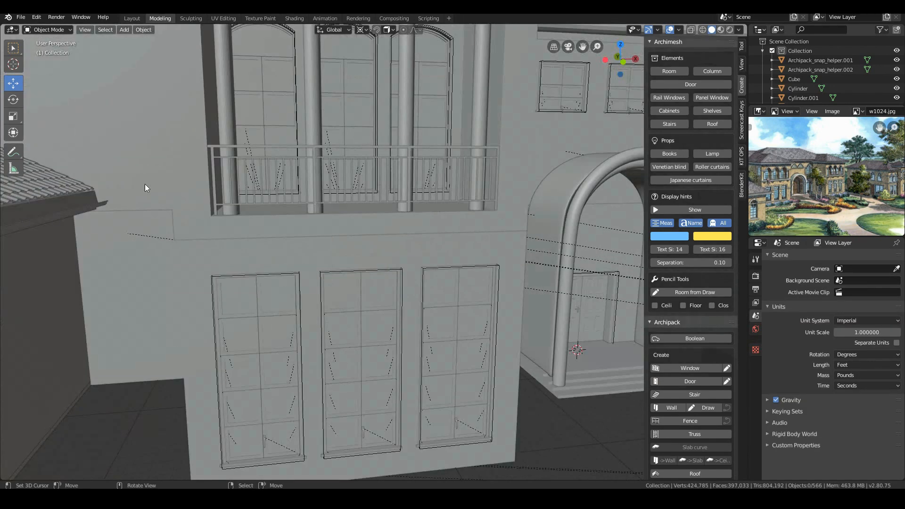
left_click(21, 17)
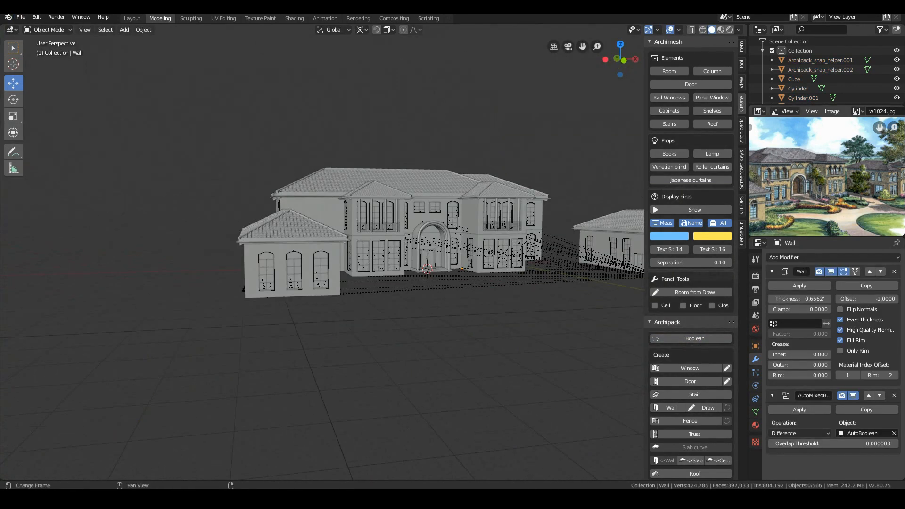
Step: Add a 32-vertex circle in top view, move it in front of the house between the two wings, and scale it up
scroll(818, 225, "up", 1)
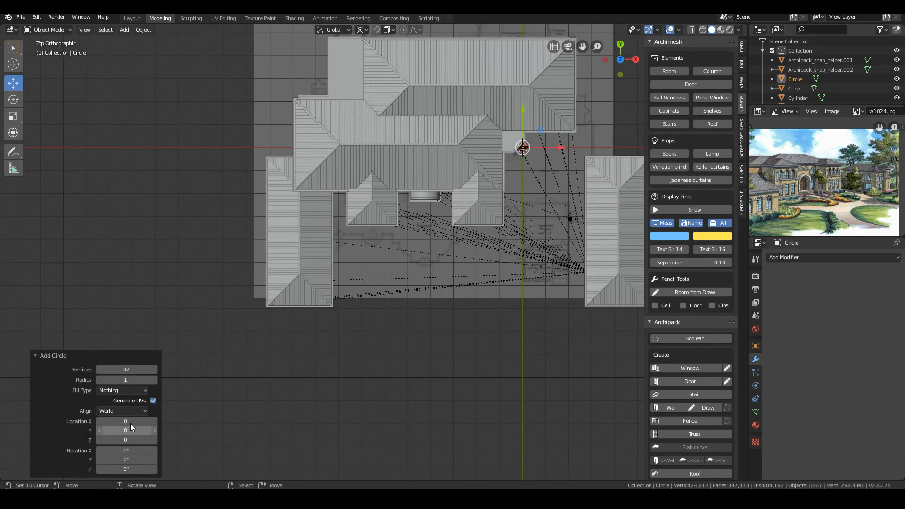
key("g")
left_click(436, 321)
key("s")
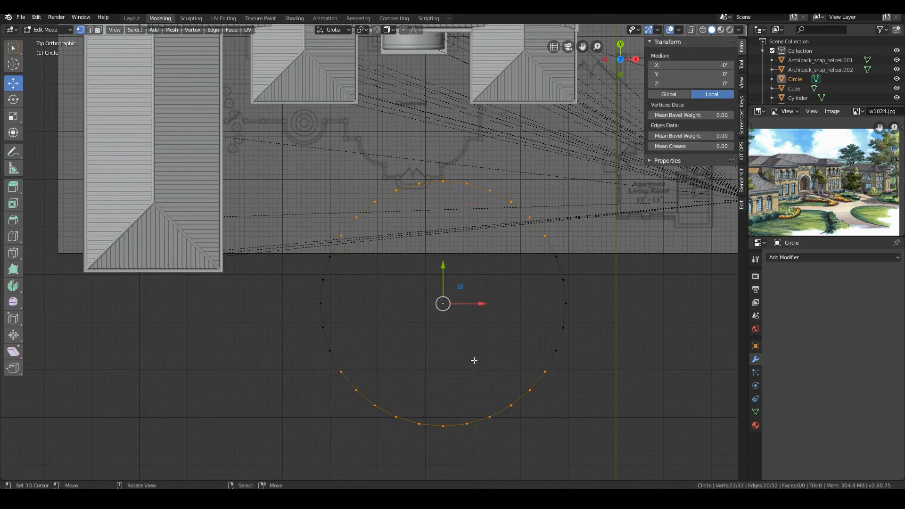
Step: Grid Fill between the circle's two opposite arcs to turn it into a solid disc in the forecourt
key("ctrl+e")
key("ctrl+f")
left_click(415, 396)
middle_click_drag(416, 397, 462, 292)
key("Tab")
key("KP_7")
scroll(429, 313, "down", 3)
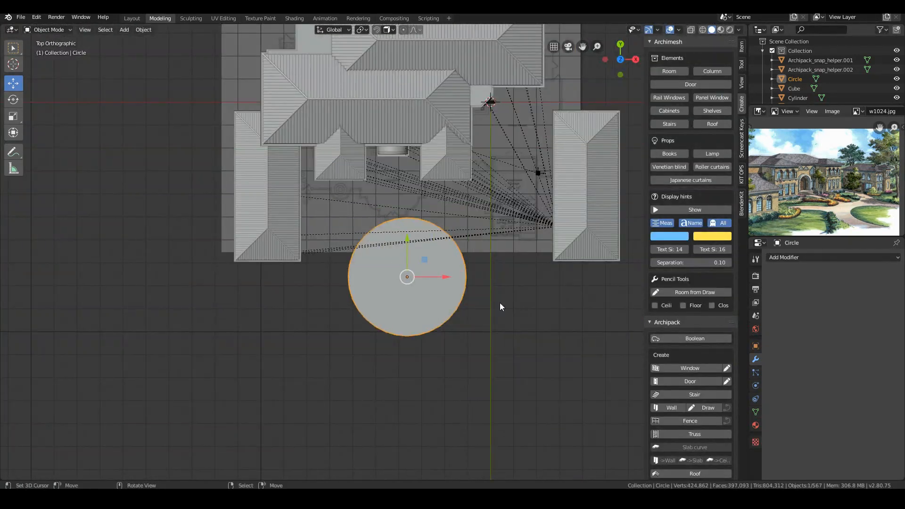
Step: Add a plane, scale it up in front of one side wing, and duplicate it in front of the other wing
key("shift+a")
left_click(557, 304)
key("g")
key("s")
left_click(624, 391)
key("g")
left_click(637, 413)
scroll(574, 356, "down", 2)
left_click(570, 336)
key("shift+d")
left_click(285, 319)
Step: Place smaller plane copies around the two front bays and scale up a new plane to serve as the ground
scroll(241, 331, "up", 3)
key("shift+d")
key("g")
left_click(415, 194)
key("s")
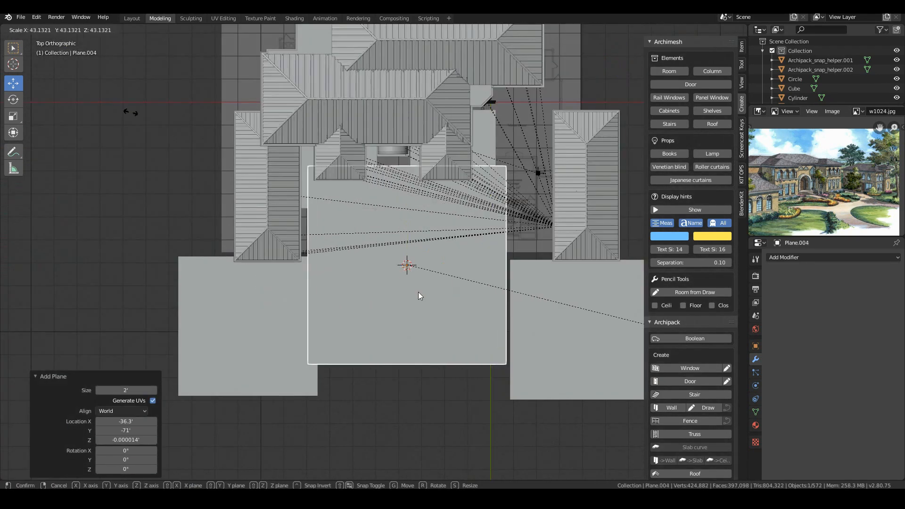
key("s")
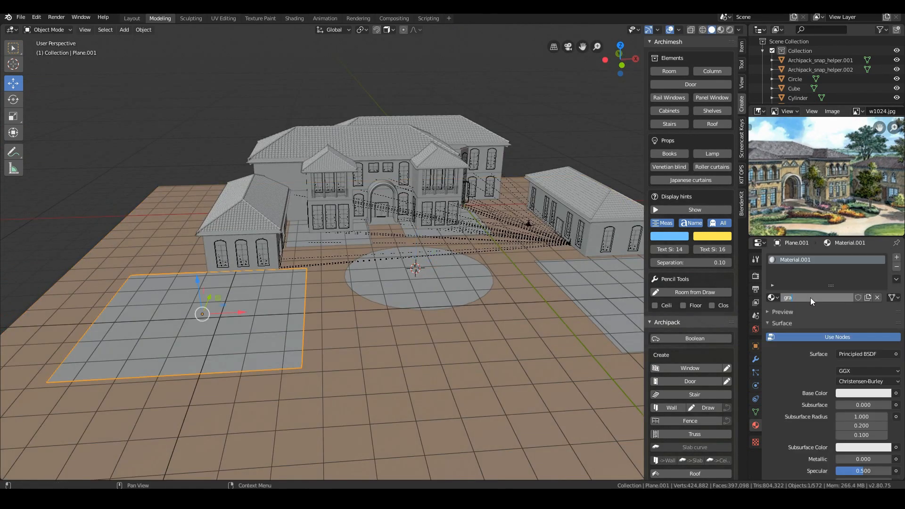
Step: Name the lawn plane's material grassy
key("Return")
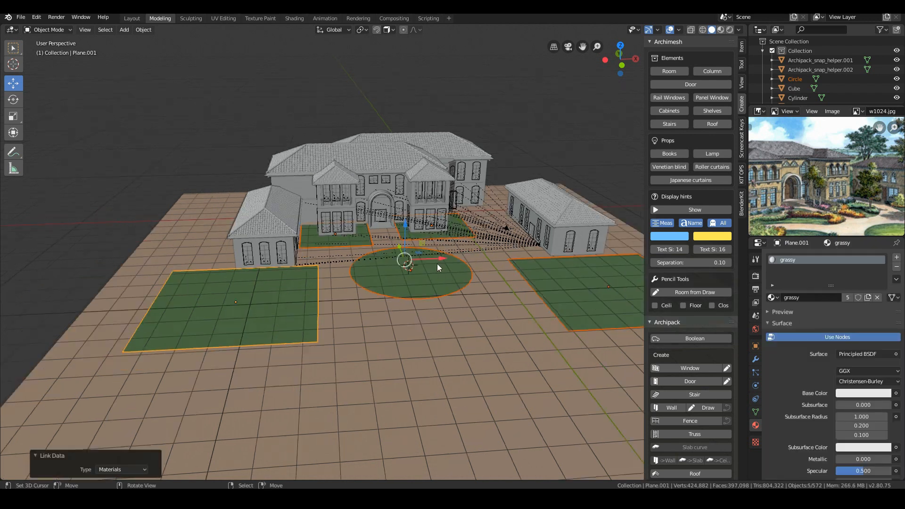
Step: In top view, subdivide the grass plane at the bay nearest the garage wing and turn on proportional editing
key("KP_7")
scroll(293, 244, "up", 4)
right_click(317, 156)
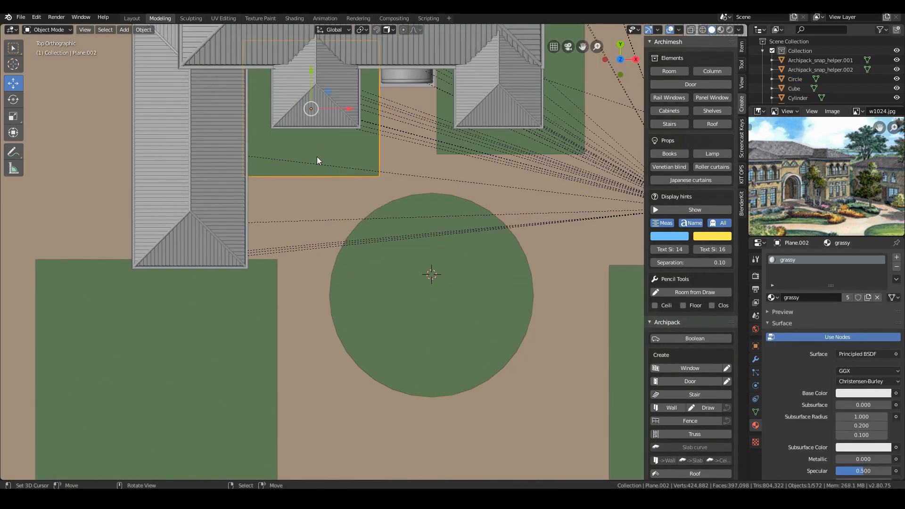
key("Tab")
scroll(317, 160, "down", 1)
key("w")
left_click(316, 166)
scroll(378, 178, "up", 1)
right_click(317, 178)
left_click(404, 30)
left_click(415, 30)
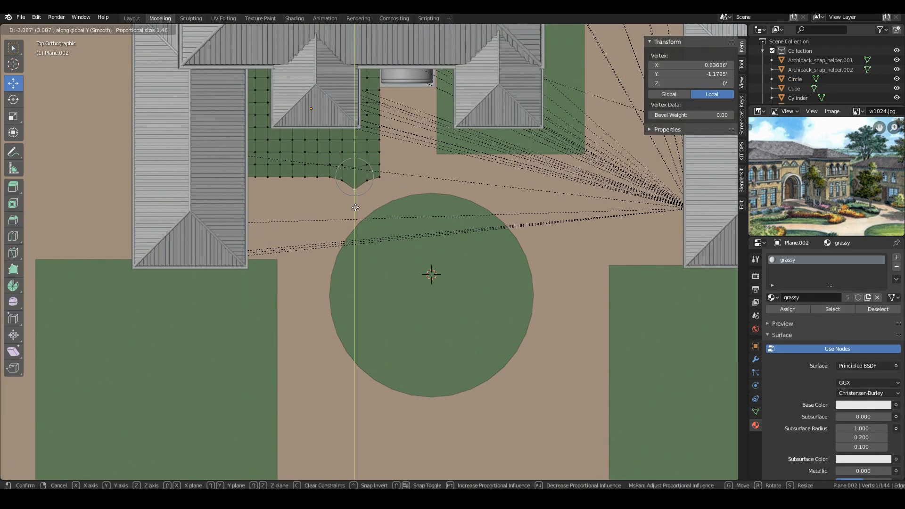
Step: Move the border vertices of that bay's grass plane with proportional editing to form a curved bed facing the circle
right_click(380, 182)
scroll(392, 165, "up", 2)
key("w")
left_click(424, 298)
key("w")
left_click(352, 299)
right_click(387, 117)
key("g")
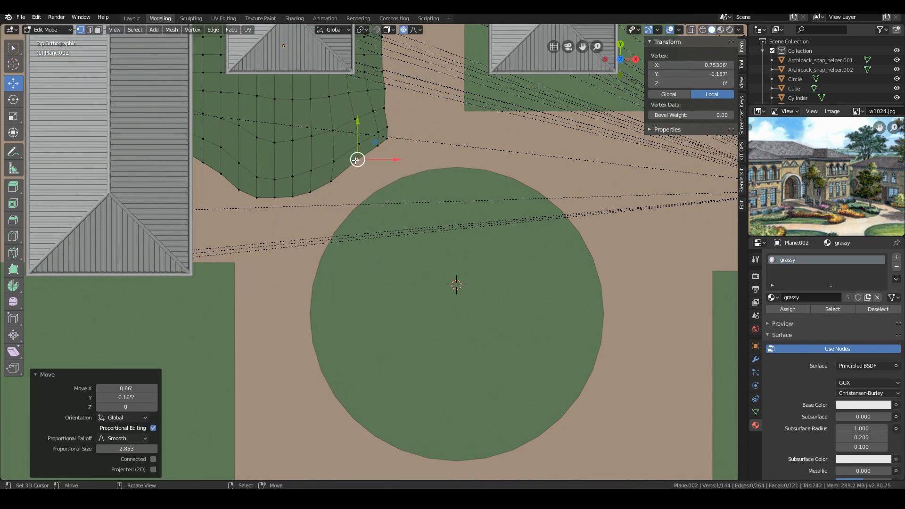
left_click(356, 161)
right_click(384, 108)
key("g")
scroll(388, 108, "down", 3)
left_click(393, 107)
scroll(415, 132, "down", 1)
middle_click_drag(417, 136, 418, 164, "shift")
key("Tab")
Step: Subdivide the grass plane at the other front bay into a vertex grid
right_click(452, 147)
key("Tab")
key("w")
key("Escape")
key("w")
left_click(547, 51)
Step: Reshape the second bay's grass outline with proportional editing, curving its edges along the entrance path and the circular drive
right_click(533, 166)
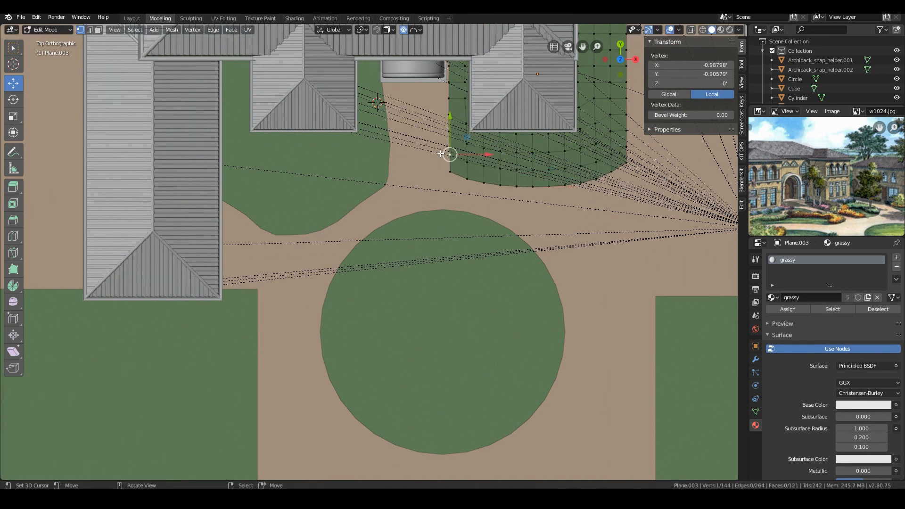
right_click(449, 116)
key("g")
left_click(444, 117)
right_click(447, 171)
key("ctrl+KP_Add")
key("ctrl+KP_Add")
key("w")
left_click(422, 298)
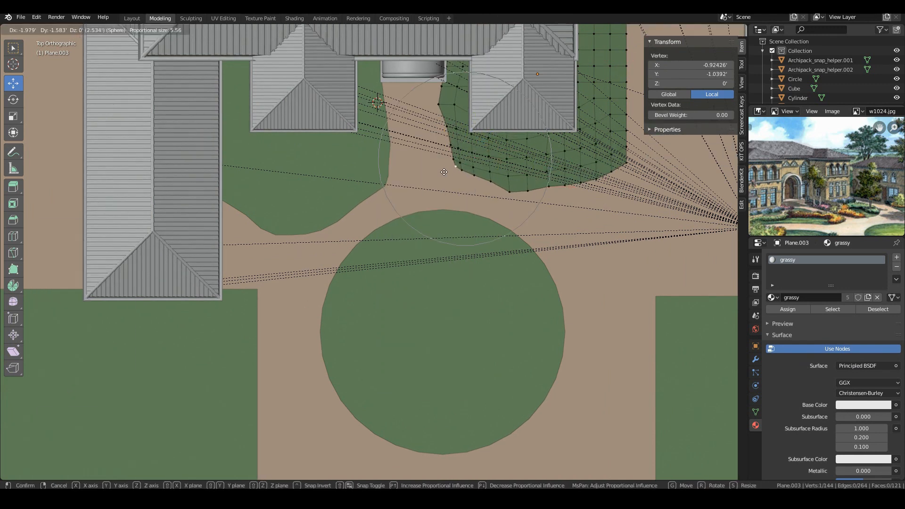
left_click(450, 107)
scroll(451, 106, "up", 4)
middle_click_drag(471, 95, 500, 201, "shift")
right_click(569, 106)
key("g")
scroll(562, 107, "up", 17)
left_click(551, 107)
right_click(558, 154)
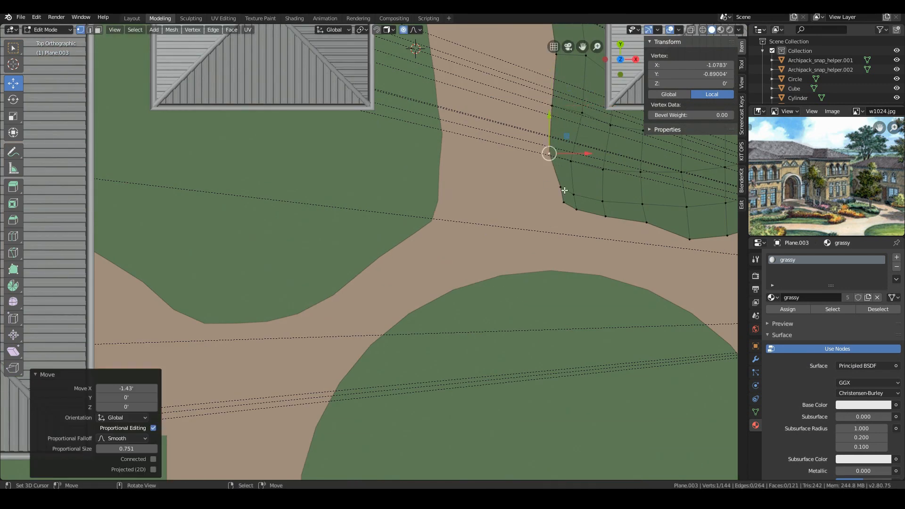
right_click(645, 242)
Step: Subdivide the lawn in front of the copied wing and pull its inner-edge vertices into a curve with proportional editing
scroll(646, 214, "down", 3)
scroll(632, 197, "down", 4)
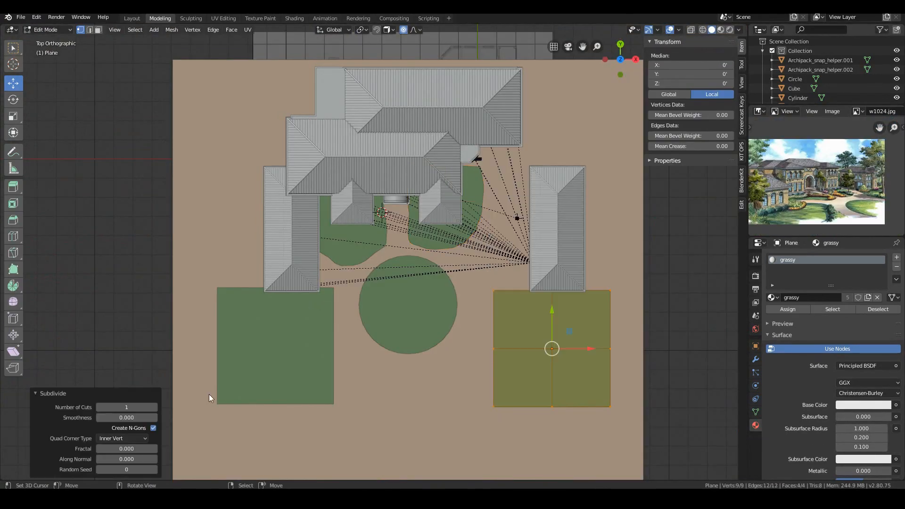
scroll(547, 378, "up", 3)
right_click(546, 378)
key("g")
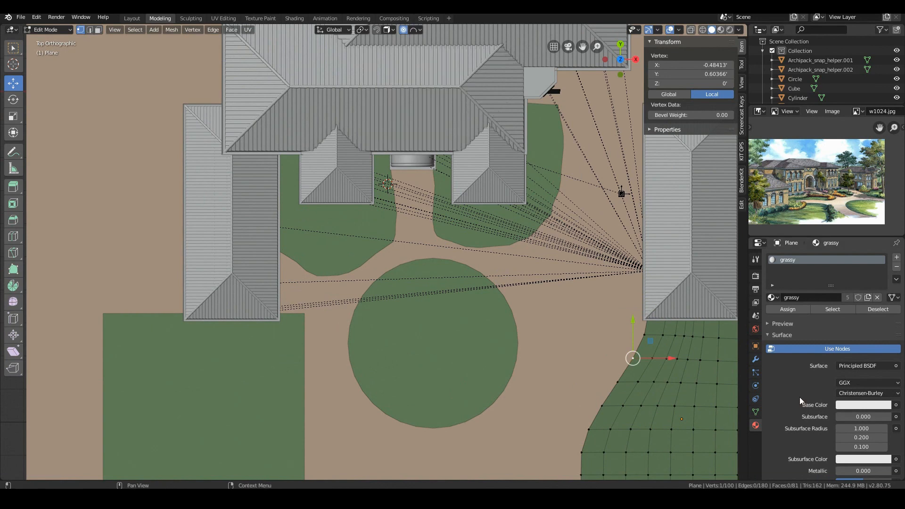
scroll(573, 394, "down", 2)
right_click(547, 320)
key("g")
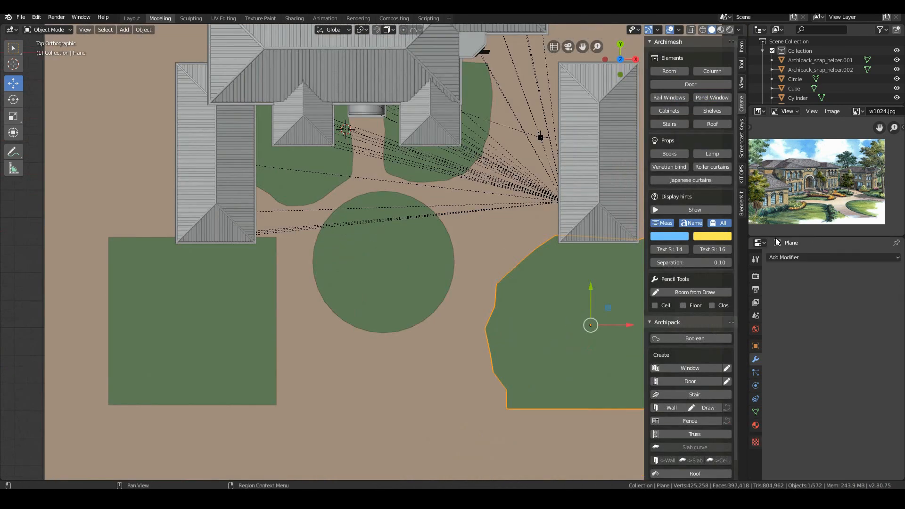
Step: Add a Subdivision Surface modifier to the lawn in front of the garage wing and subdivide its mesh with 4 cuts
left_click(198, 358)
left_click(822, 257)
left_click(717, 405)
key("Tab")
key("w")
left_click(162, 239)
left_click(154, 407)
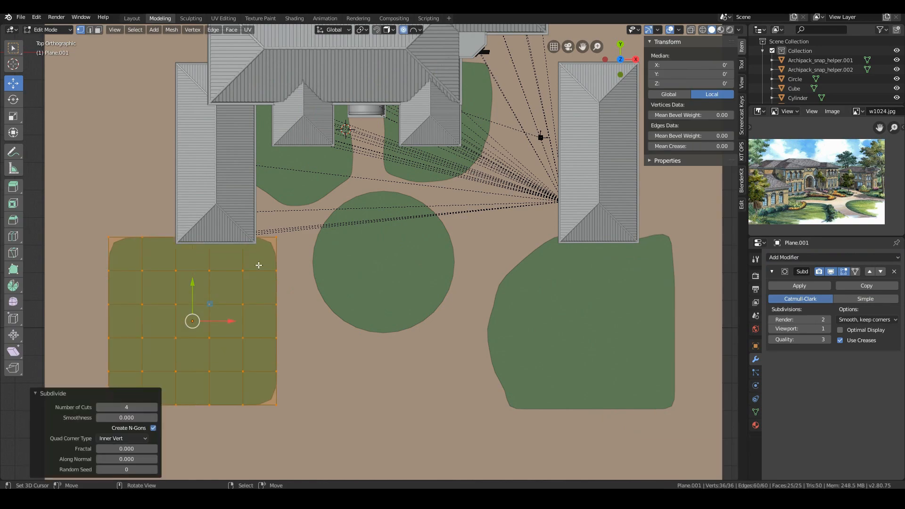
Step: Curve the garage-side lawn's inner edge and shift the neighbouring bay lawn's border vertices along Y with proportional editing
right_click(277, 271)
key("g")
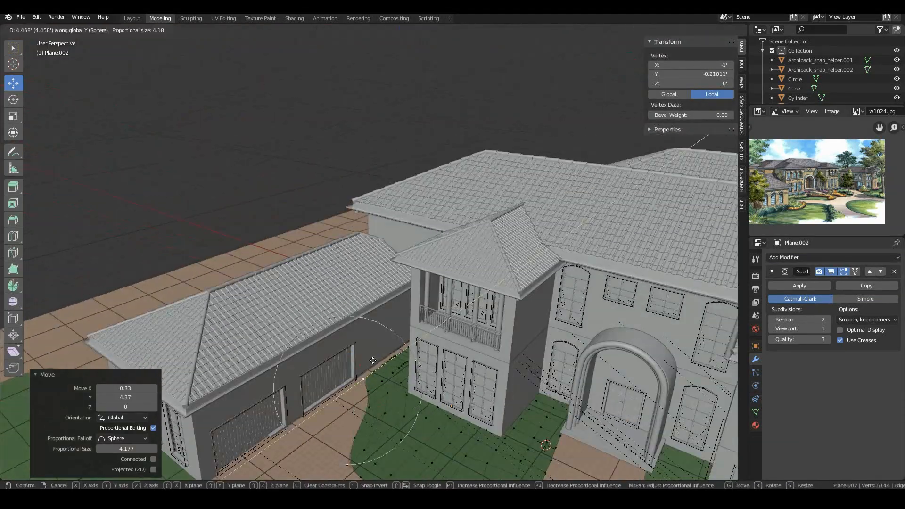
key("g")
key("y")
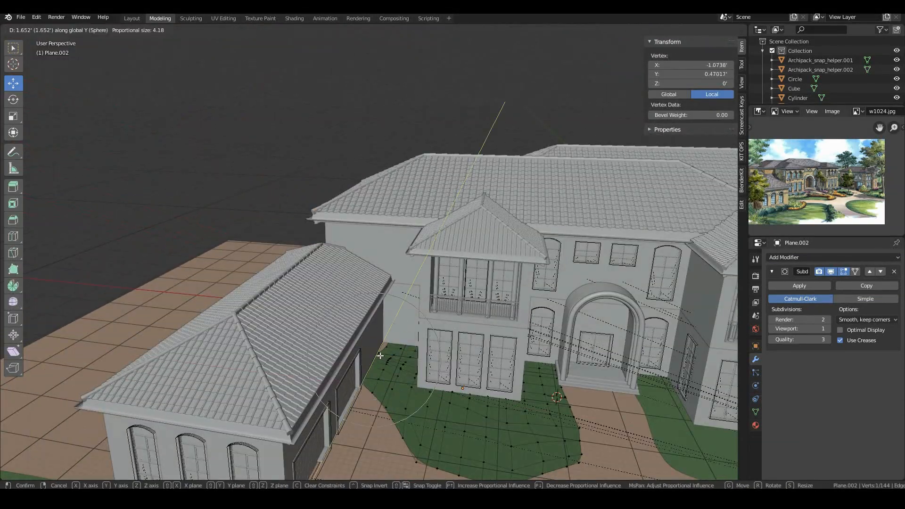
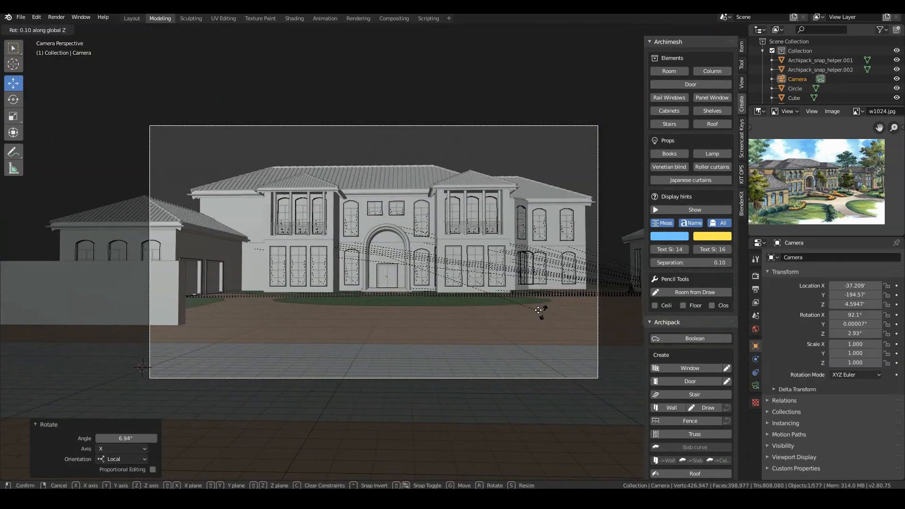
Step: Move the camera along X to about -21 ft to frame the front of the mansion
key("g")
key("x")
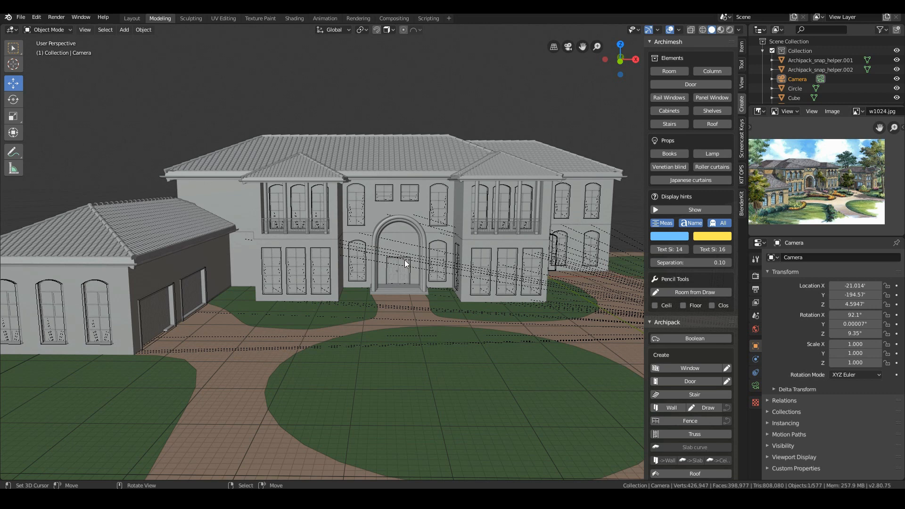
scroll(405, 259, "down", 3)
mouse_move(433, 296)
middle_mouse_down()
mouse_move(477, 299)
mouse_move(447, 301)
middle_mouse_up()
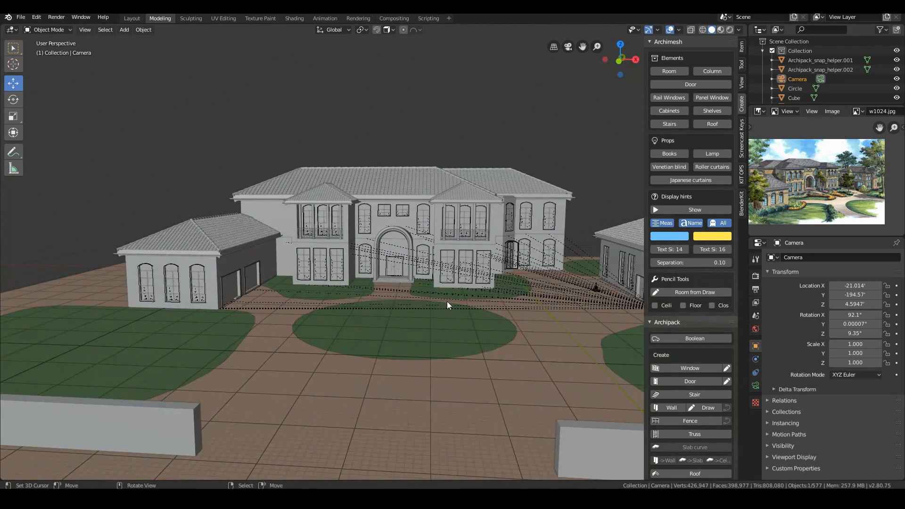
Step: Switch to the Shading workspace and show the materials of a ground-floor window panel on the front bay
left_click(296, 18)
scroll(369, 132, "down", 10)
middle_click_drag(345, 148, 344, 178)
middle_click_drag(404, 178, 484, 164)
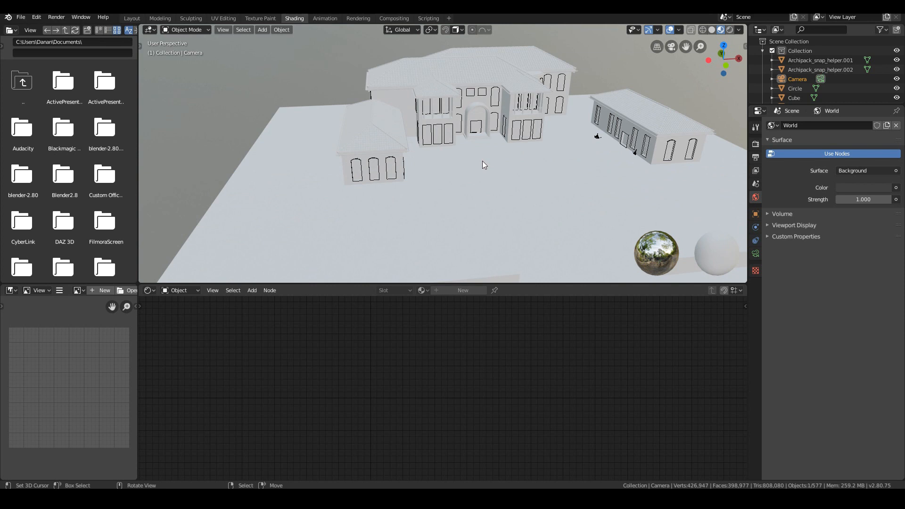
scroll(482, 160, "up", 10)
left_click(456, 72)
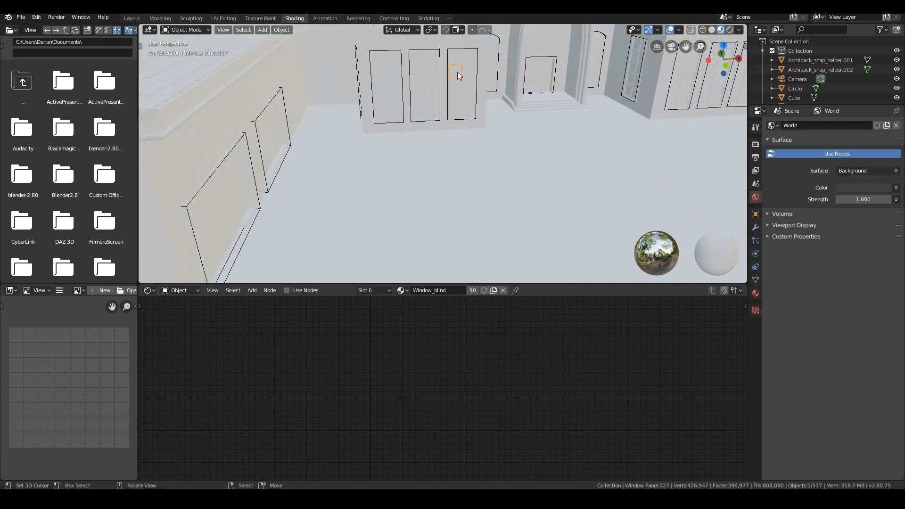
left_click(756, 293)
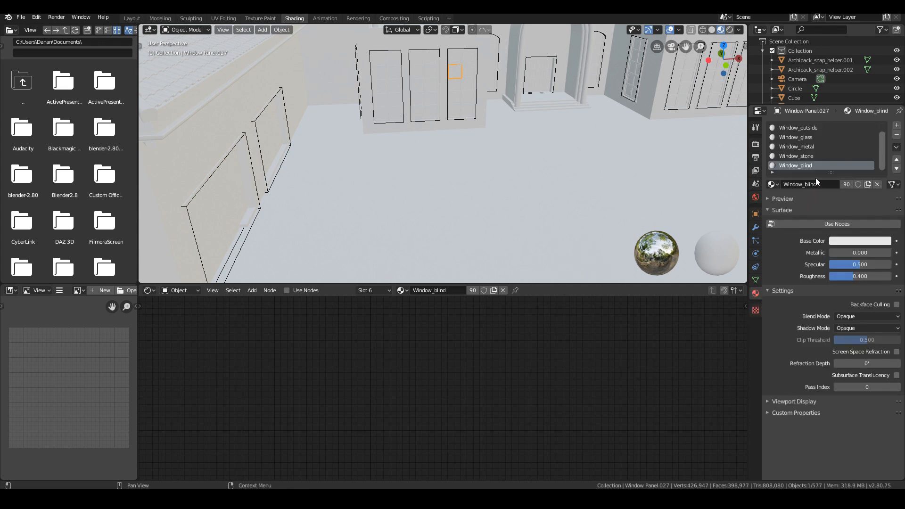
Step: Check which faces of the window panel use the Window_inside and Window_outside materials
left_click(814, 128)
scroll(813, 166, "up", 1)
key("Tab")
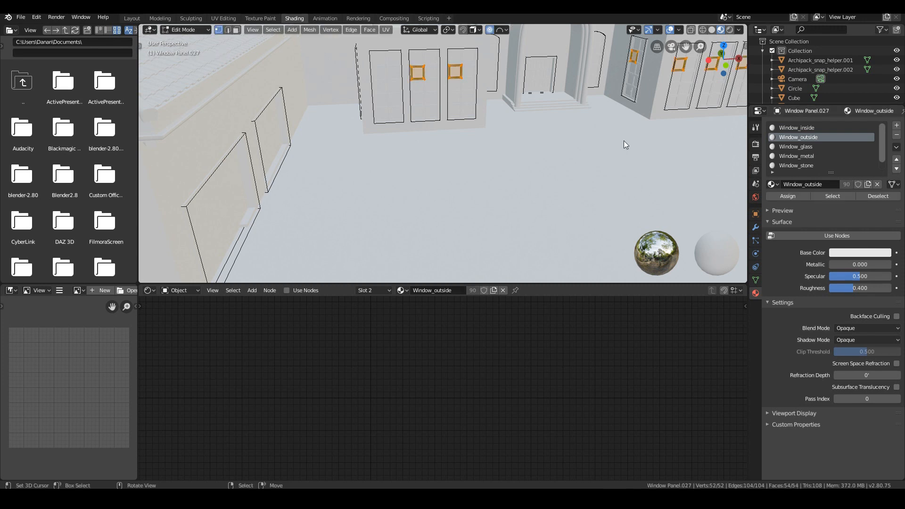
key("alt+a")
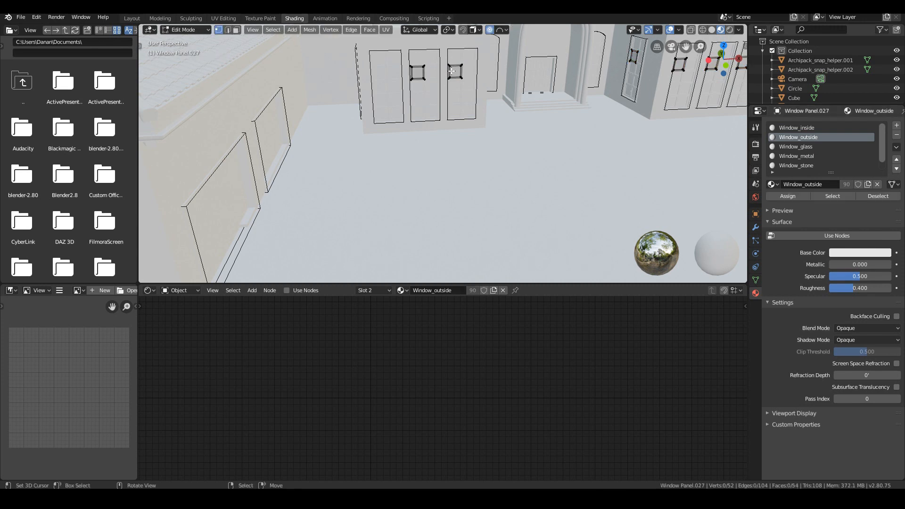
left_click(810, 128)
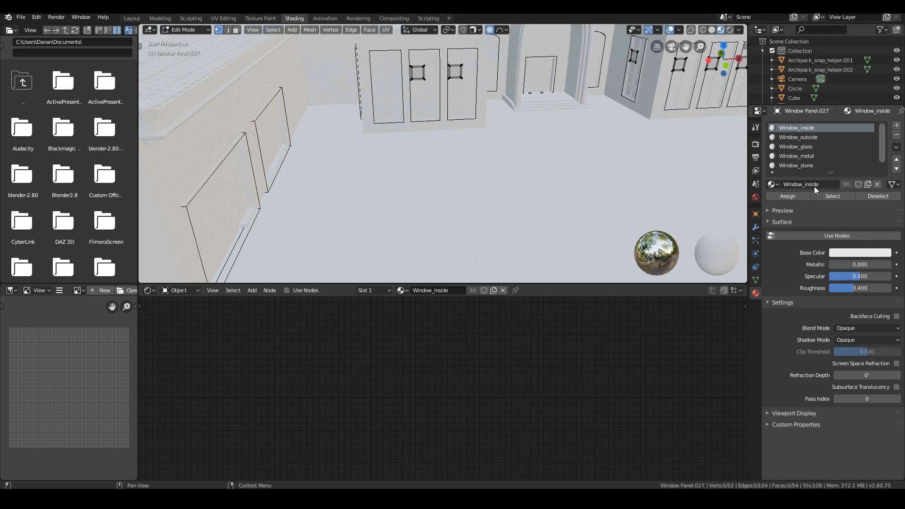
left_click(841, 196)
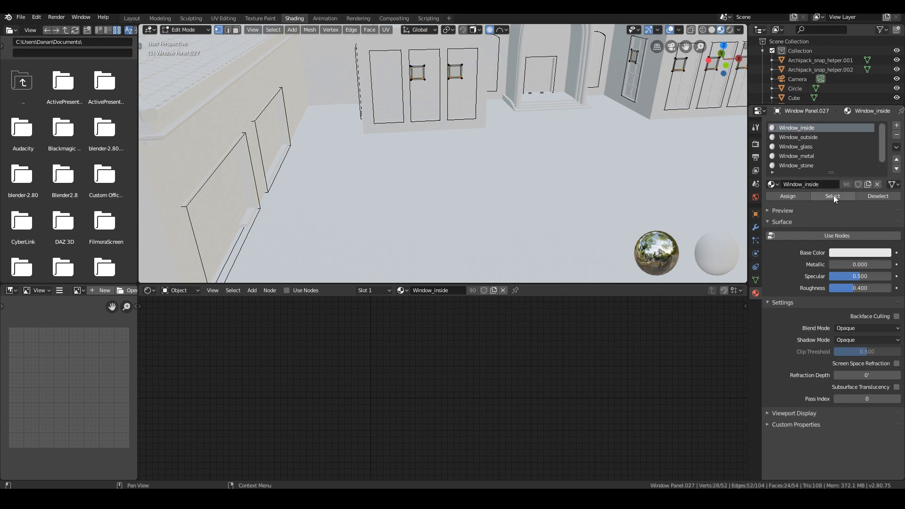
left_click(606, 130)
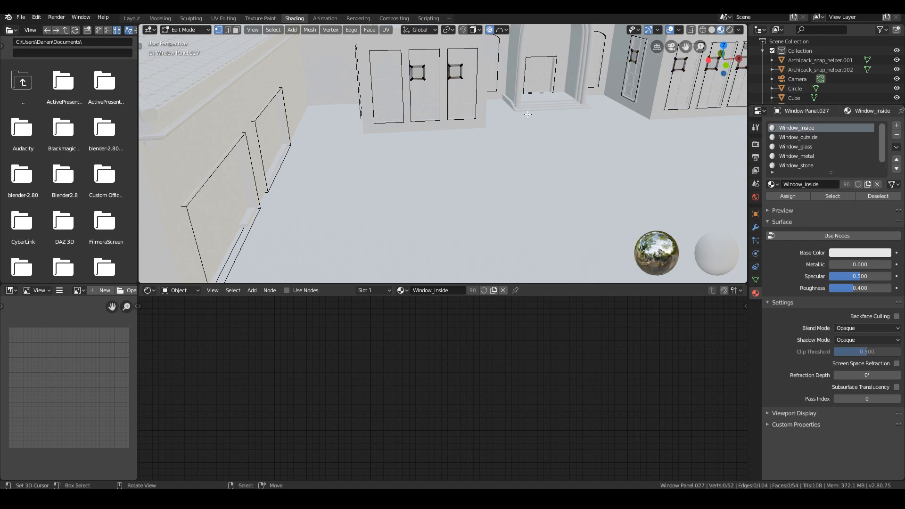
left_click(808, 136)
left_click(830, 199)
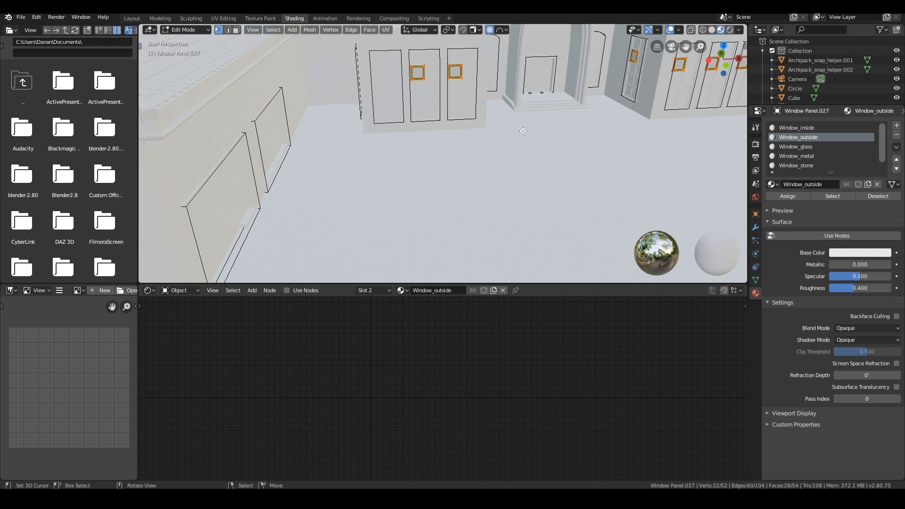
left_click(639, 117)
Step: Enable nodes on the Window_glass material and delete its Principled BSDF node
left_click(797, 147)
left_click(833, 197)
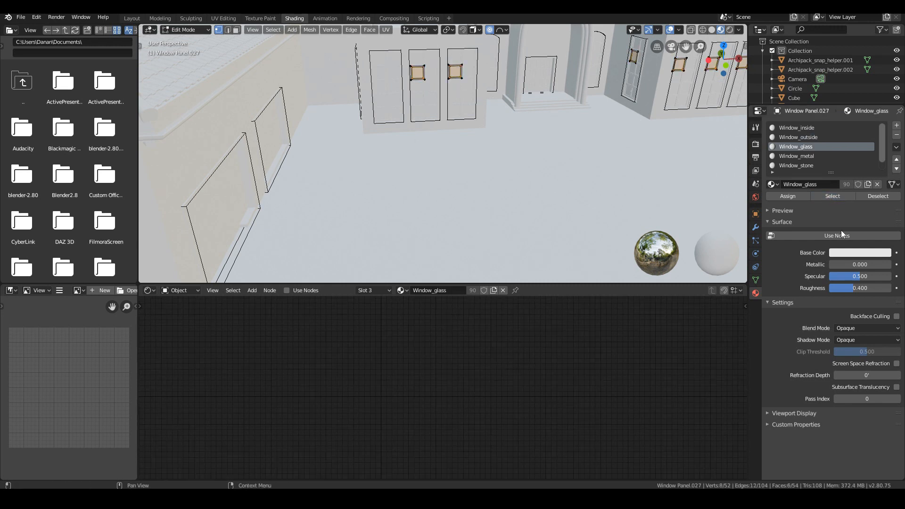
left_click(839, 233)
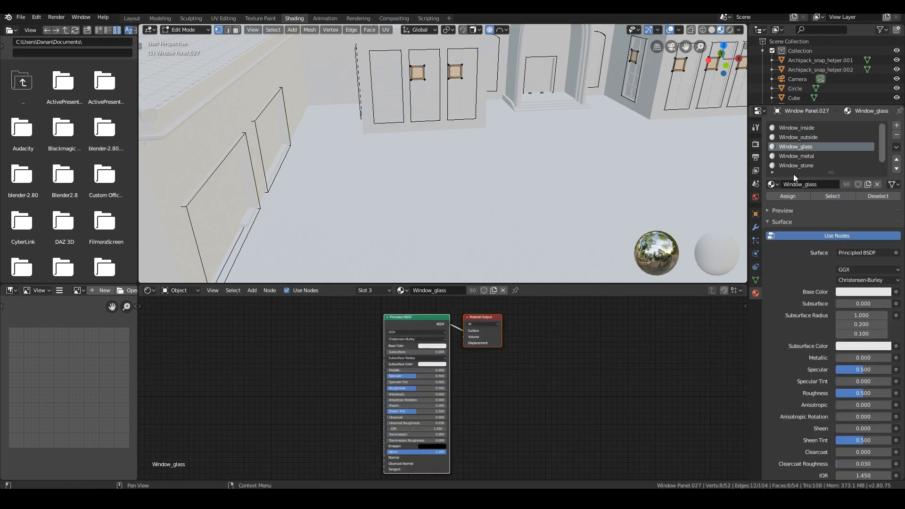
left_click_drag(484, 316, 610, 311)
left_click(414, 318)
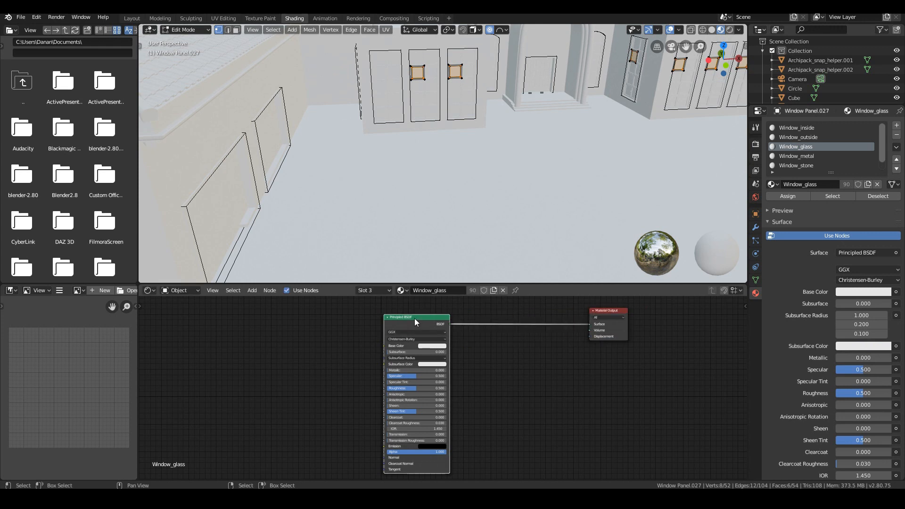
key("x")
Step: Add a Glass BSDF node to Window_glass and connect it to the Material Output's Surface input
key("shift+a")
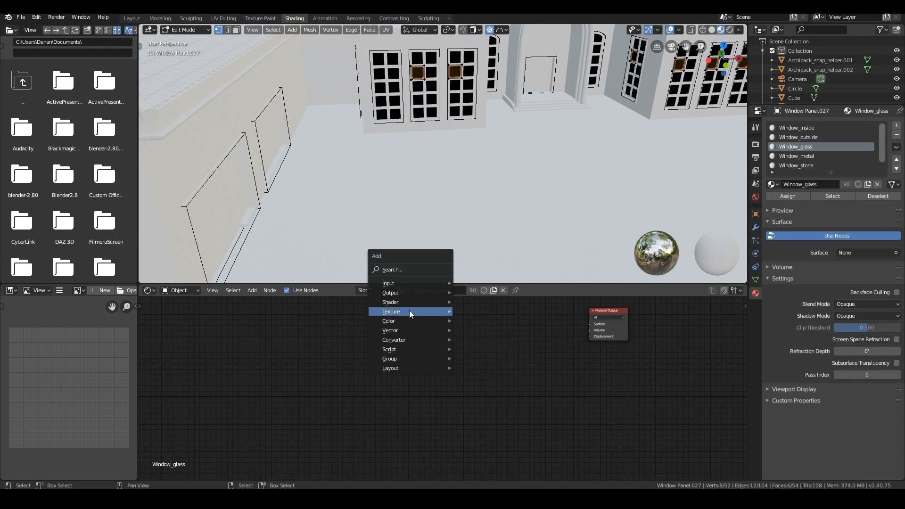
mouse_move(403, 307)
key("shift+a")
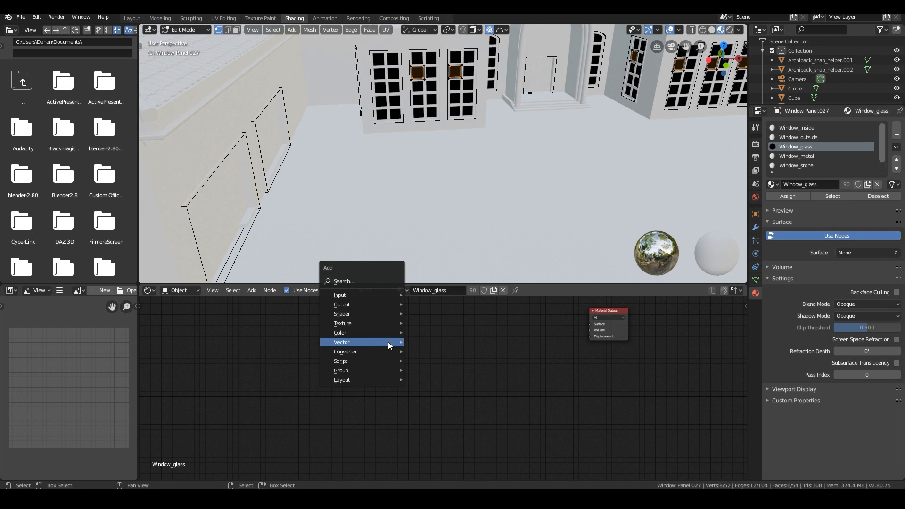
mouse_move(372, 314)
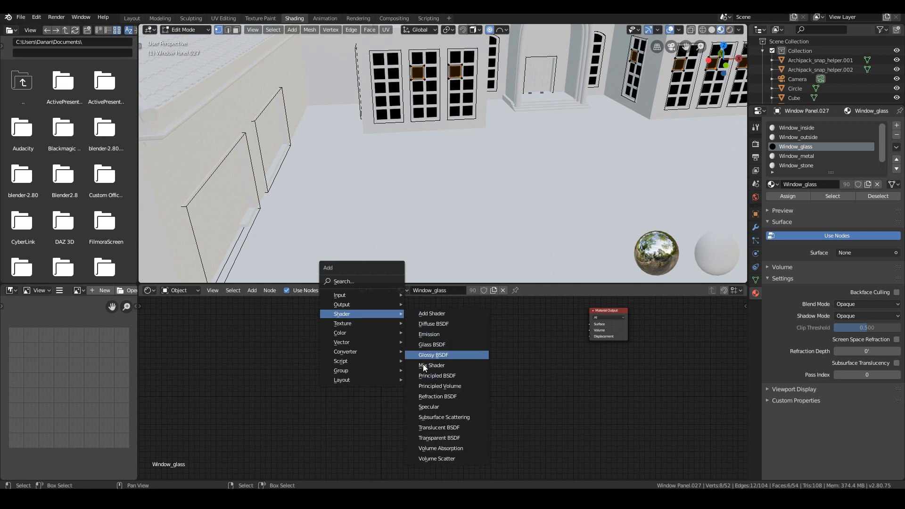
left_click(427, 344)
left_click(448, 320)
left_click_drag(490, 330, 592, 325)
Step: Set the Glass BSDF node's roughness to 0.05 on the Window_glass material
scroll(548, 378, "up", 4)
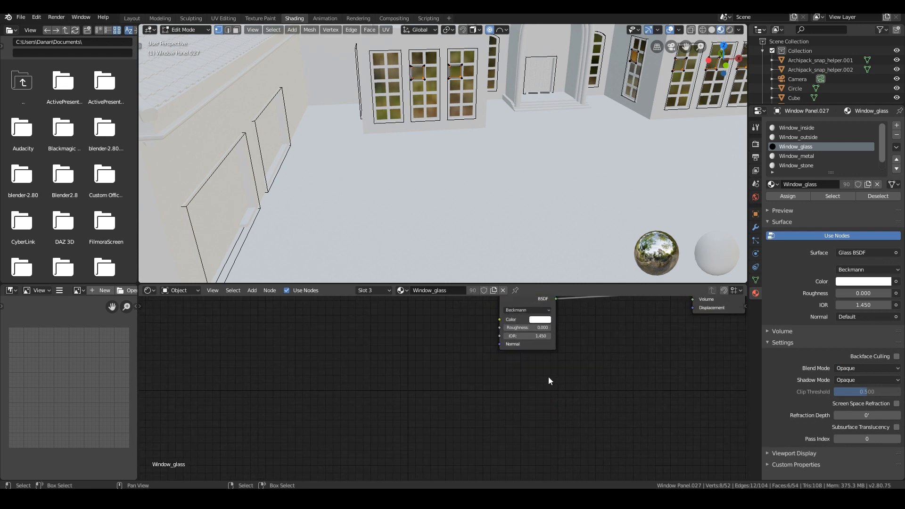
left_click(564, 403)
type("0.0")
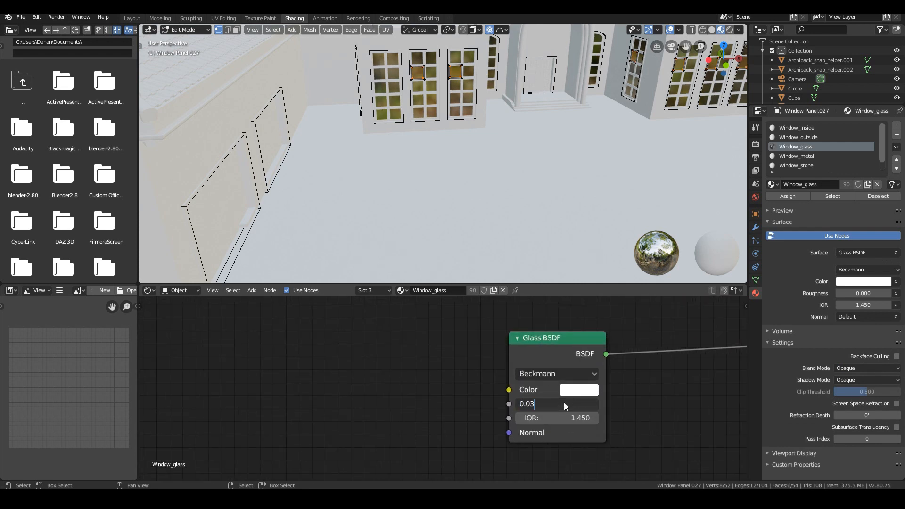
type("5")
key("Return")
middle_click_drag(472, 189, 425, 95)
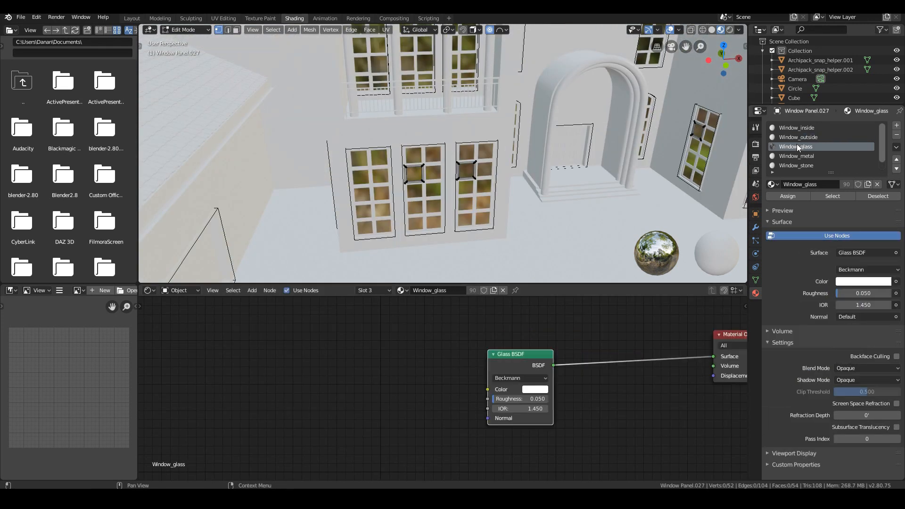
Step: Enable nodes on the Window_outside material and give its Principled BSDF a very dark brown base color
left_click(797, 139)
left_click(843, 234)
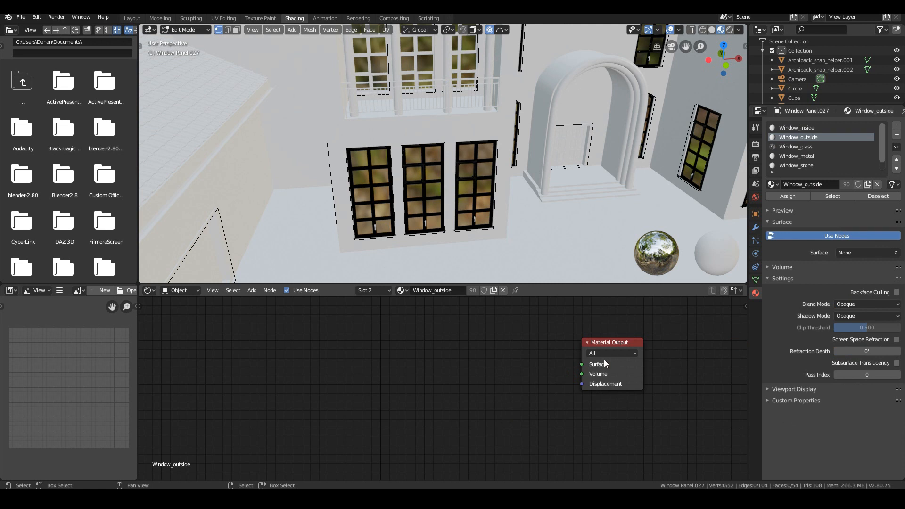
scroll(568, 379, "up", 2)
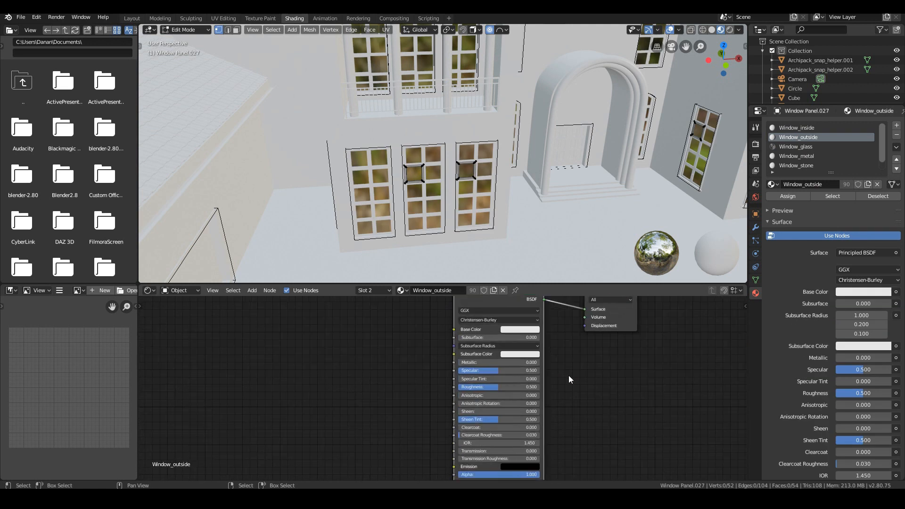
left_click(529, 331)
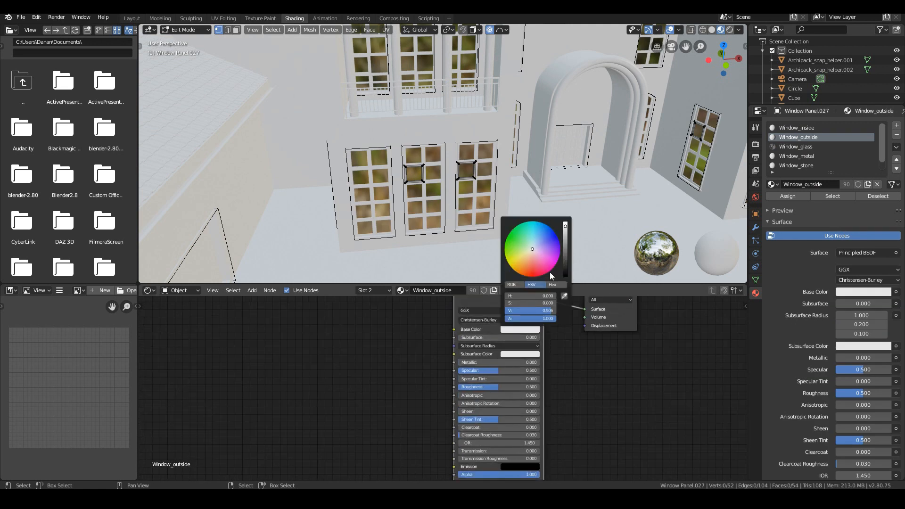
left_click(538, 331)
left_click(522, 330)
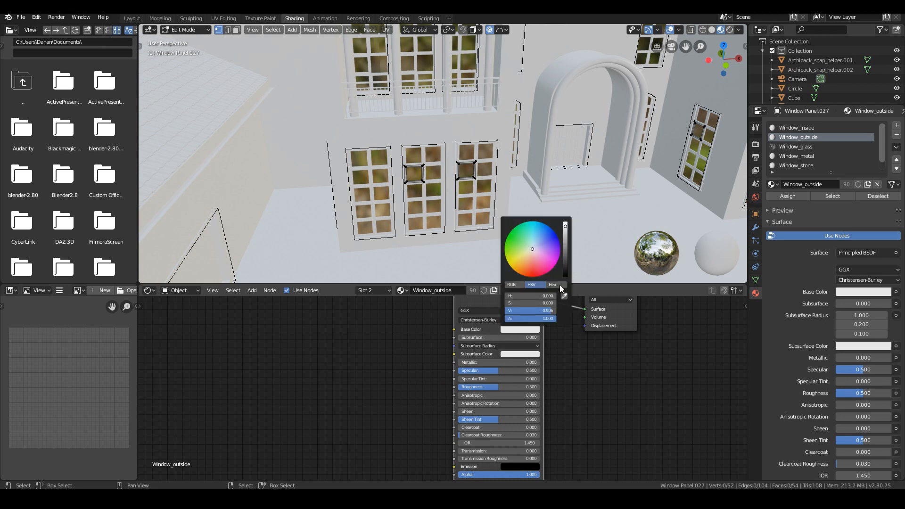
left_click(527, 271)
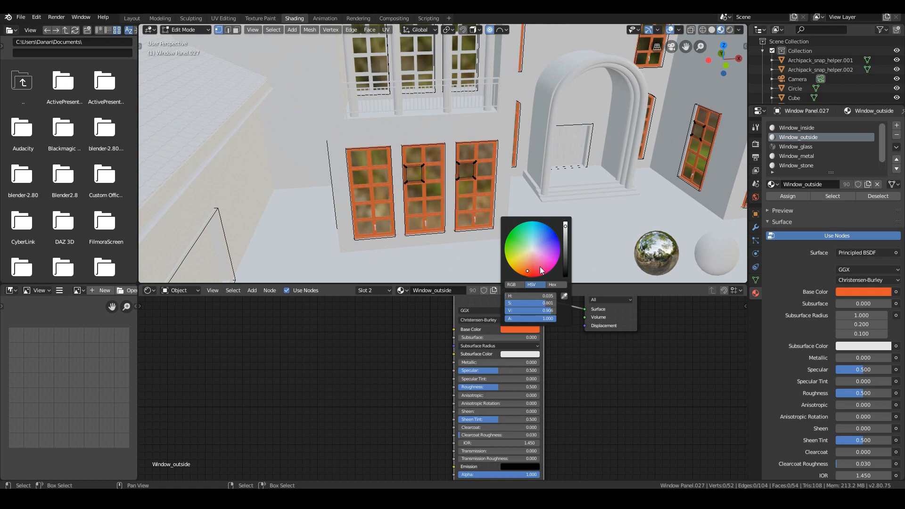
left_click(566, 267)
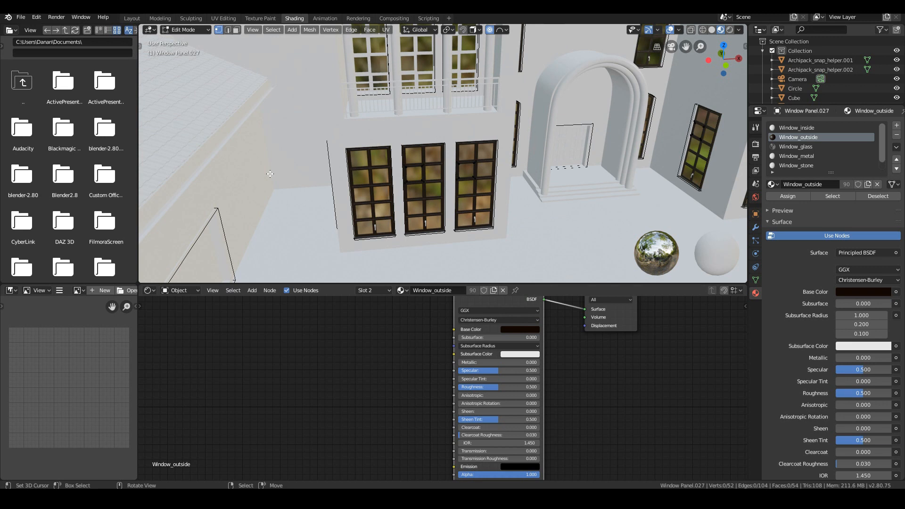
Step: Leave Edit Mode, select an upper-floor window panel above the front bay, and enable nodes on its Window_inside material
scroll(270, 174, "down", 5)
middle_click_drag(471, 184, 428, 126, "shift")
scroll(488, 363, "down", 3)
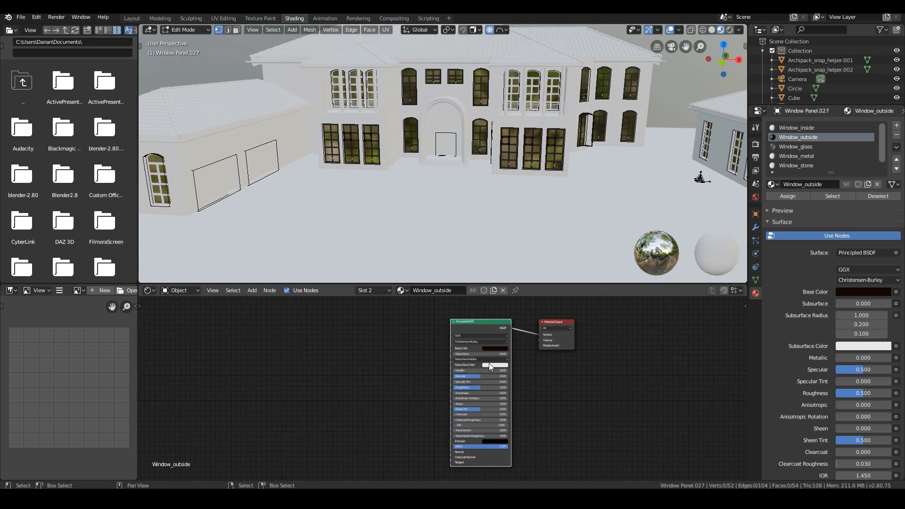
scroll(474, 324, "up", 2)
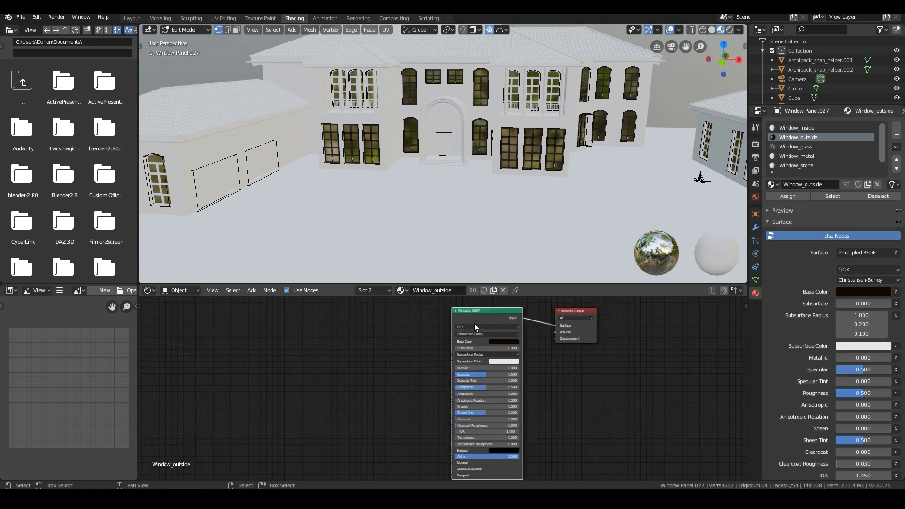
key("Tab")
left_click(532, 90)
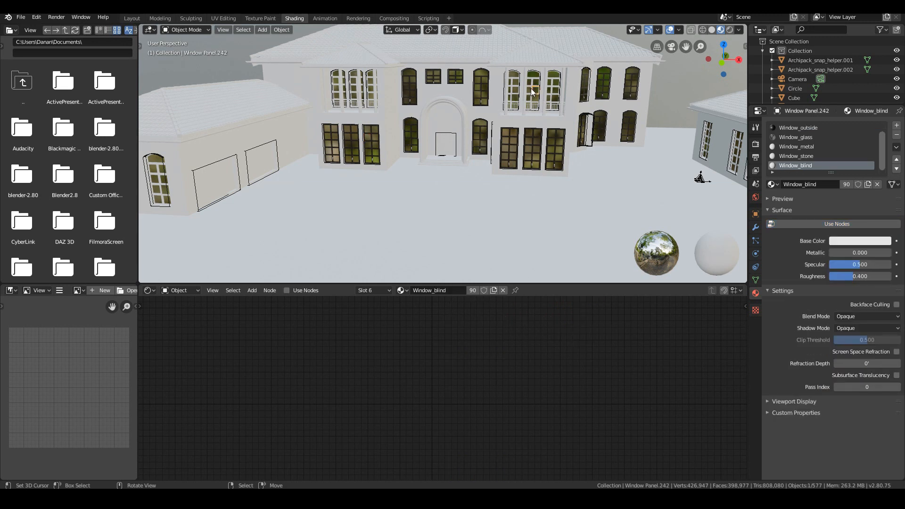
scroll(812, 152, "up", 1)
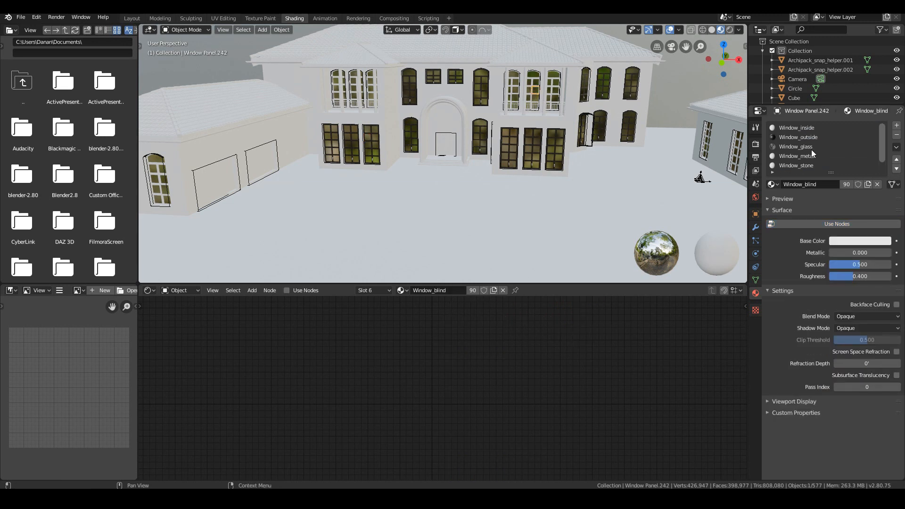
left_click(797, 127)
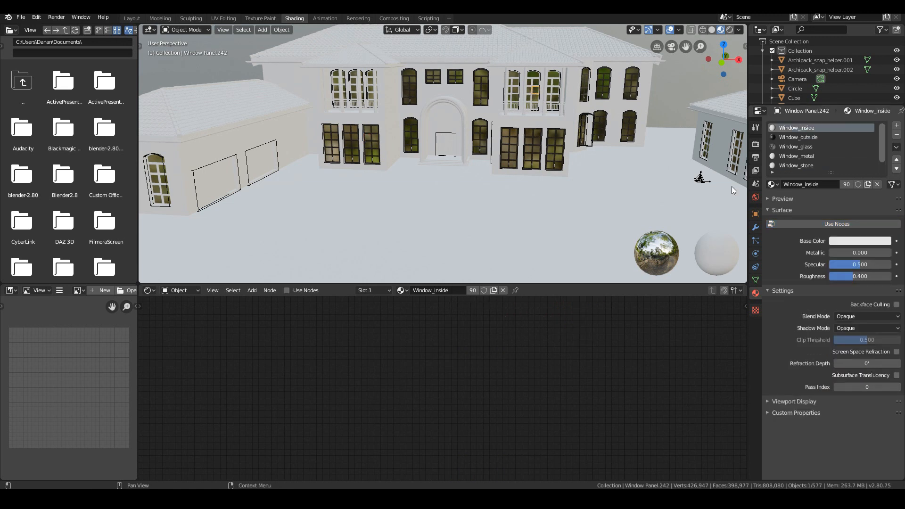
left_click(836, 223)
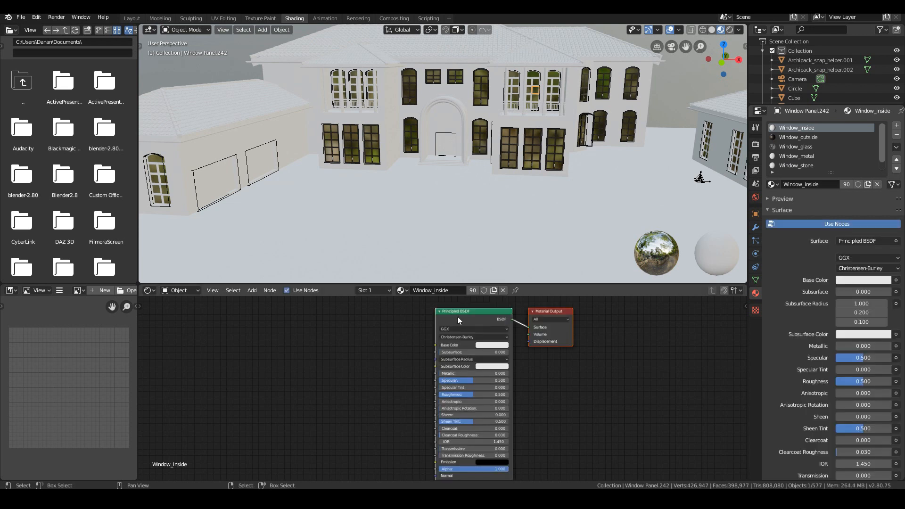
Step: Replace Window_inside's Principled BSDF with the dark brown one copied from Window_outside and connect it to the Material Output's Surface
key("x")
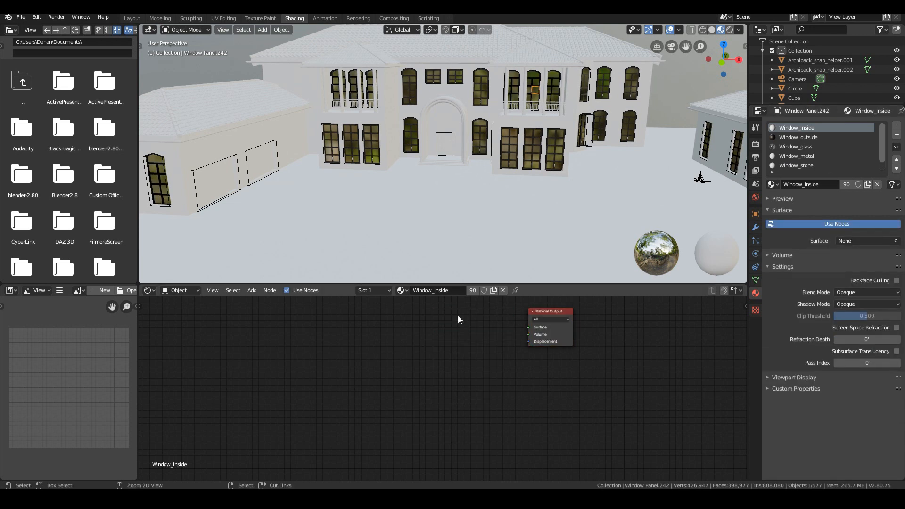
key("ctrl+v")
left_click_drag(506, 304, 526, 327)
key("alt+a")
Step: Select the front door panel, enable nodes on its Door_outside material and set the base color to dark brown
scroll(372, 192, "down", 5)
middle_click_drag(372, 192, 479, 213)
scroll(446, 197, "up", 5)
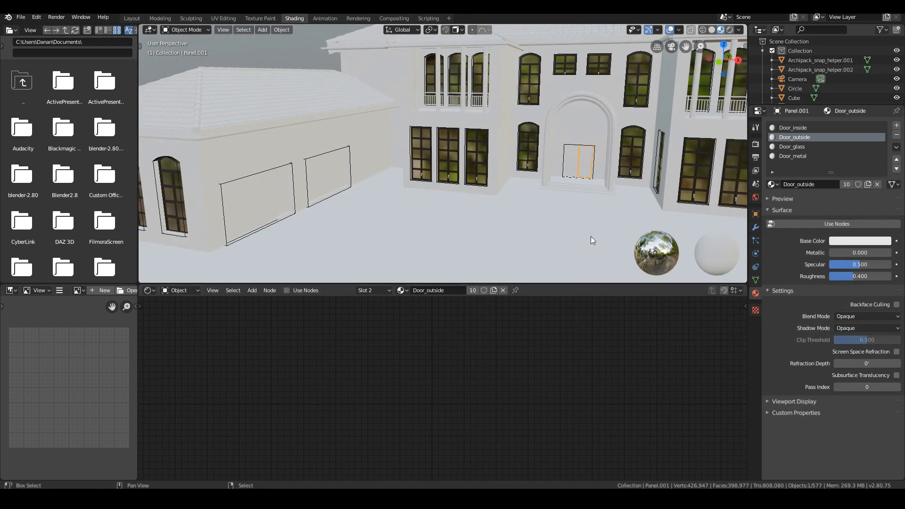
middle_click_drag(587, 193, 503, 197)
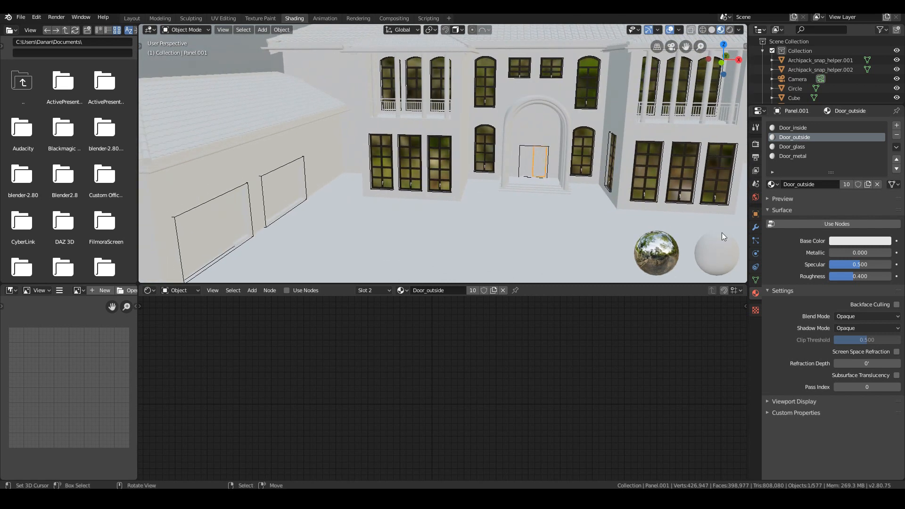
scroll(567, 181, "up", 4)
middle_click_drag(615, 182, 588, 187)
scroll(670, 183, "up", 2)
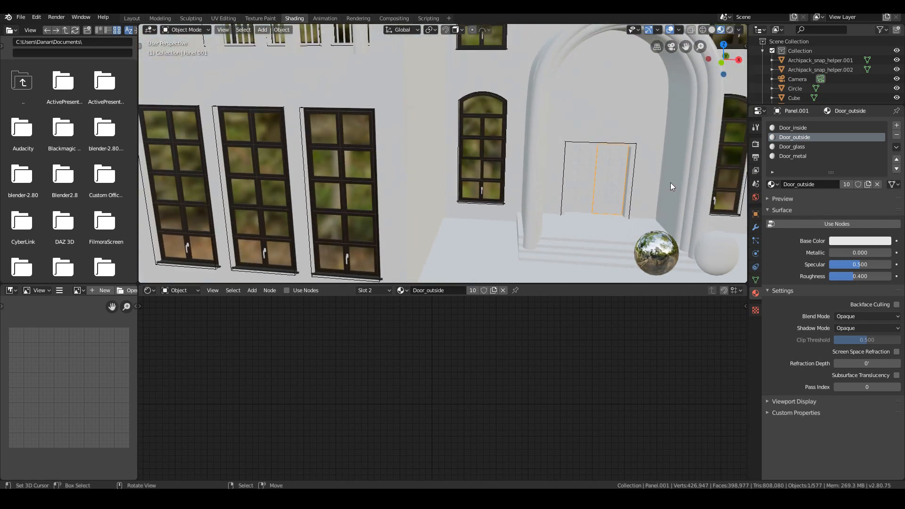
left_click(842, 223)
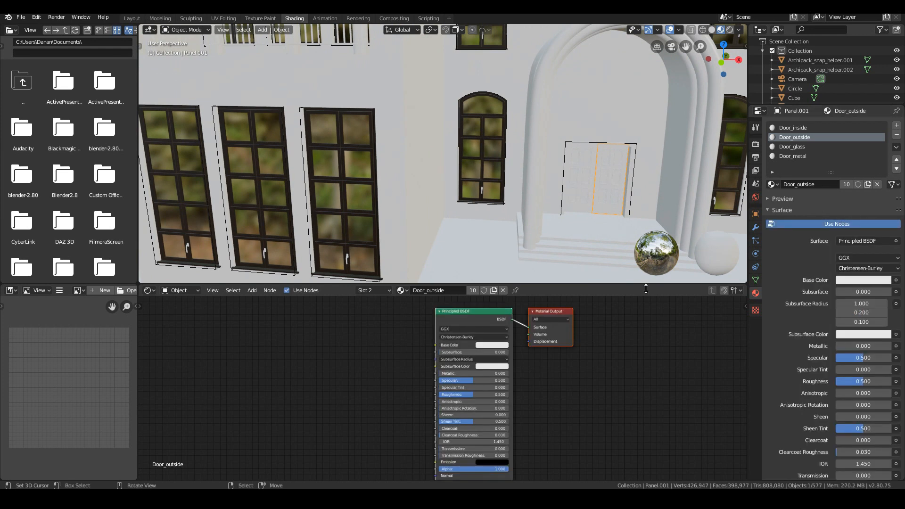
left_click(503, 349)
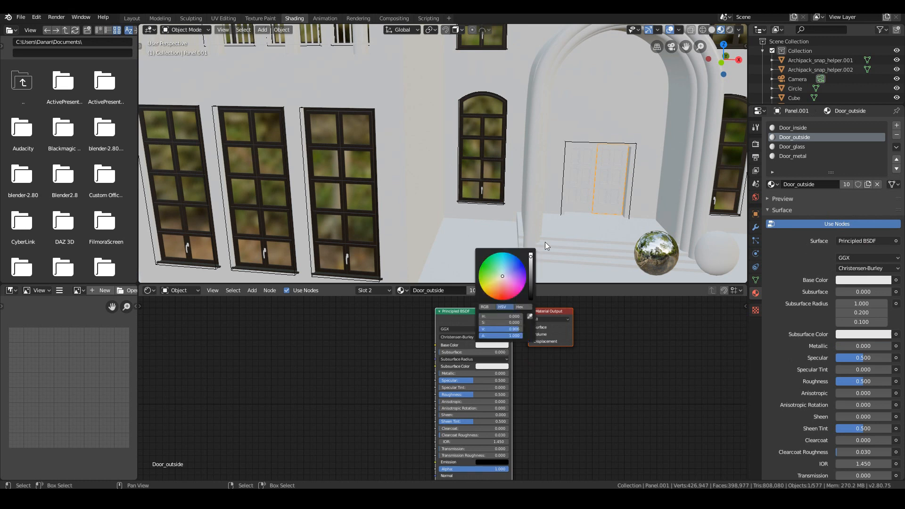
left_click(496, 293)
scroll(531, 280, "down", 14)
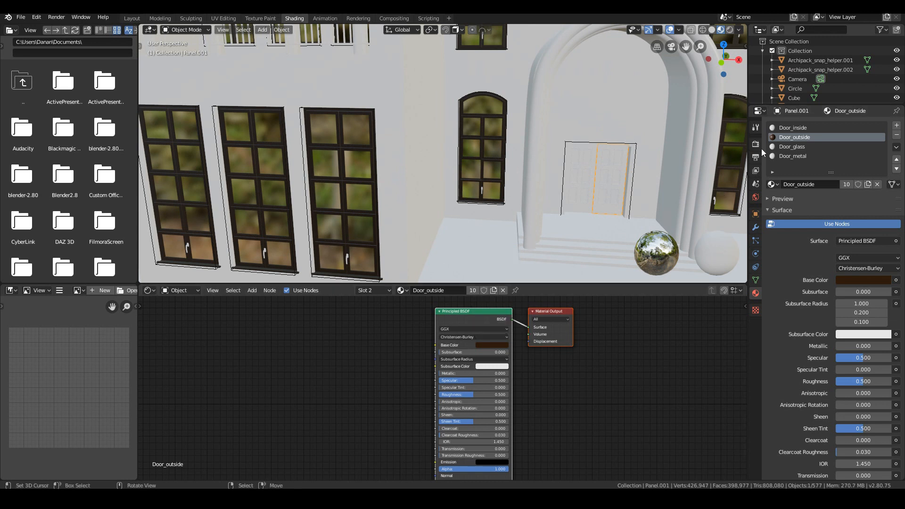
Step: Set the base color of the front door's Door_inside material to a matching dark brown
left_click(799, 128)
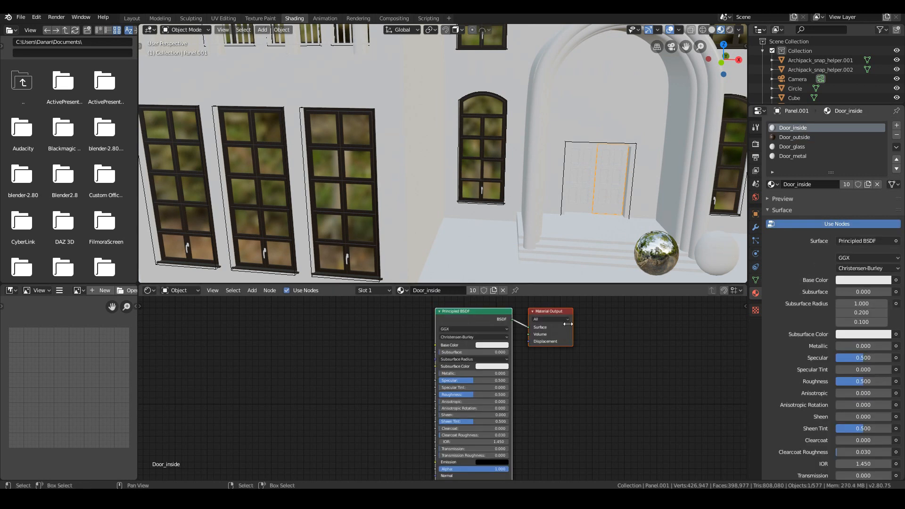
left_click(490, 346)
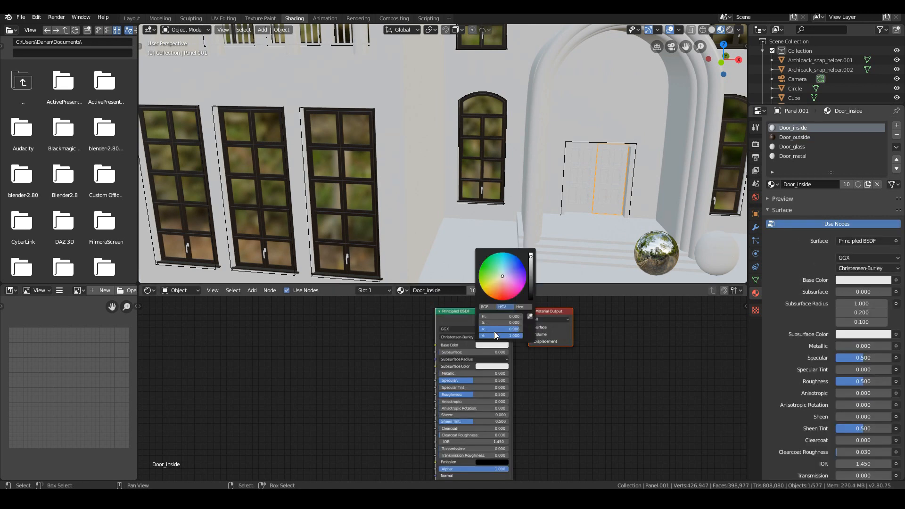
left_click(494, 294)
left_click(531, 287)
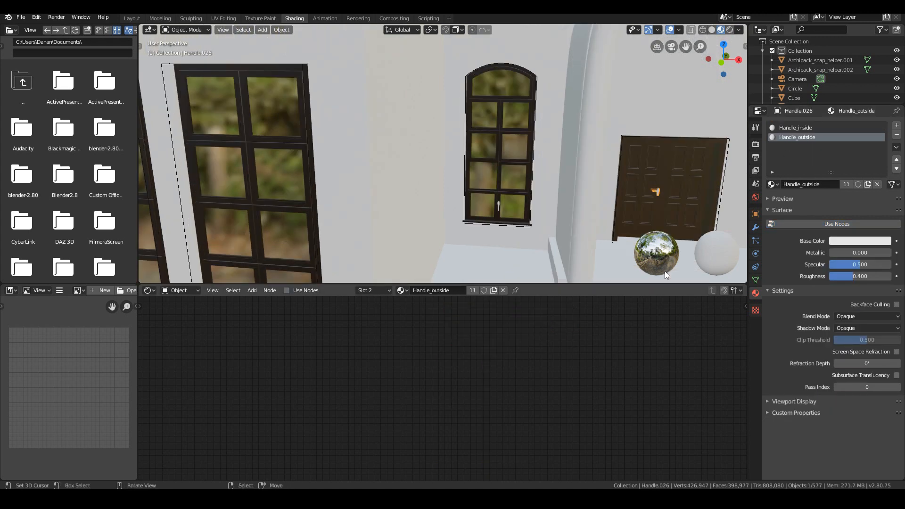
Step: Enable nodes on the door handle's Handle_outside material and give it a dark grey base color, metallic 0.858 and roughness 0.367
left_click(854, 224)
left_click(507, 347)
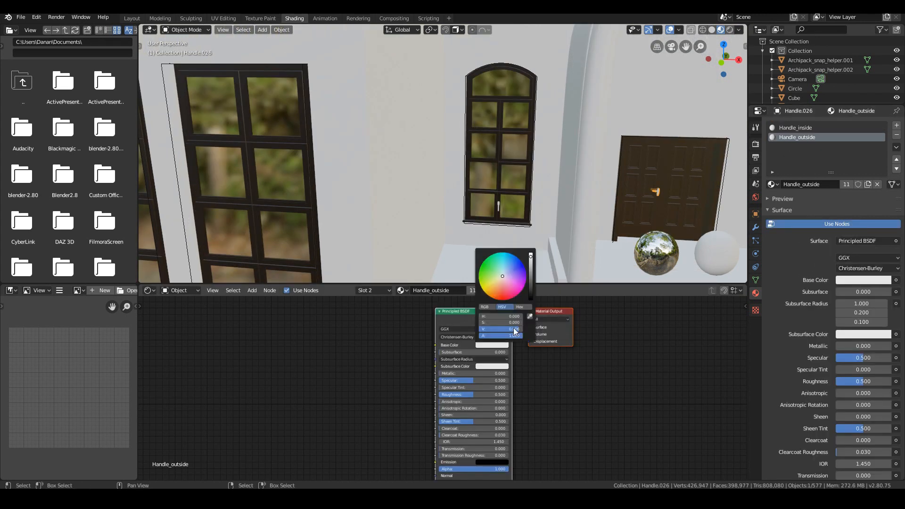
left_click_drag(533, 276, 530, 280)
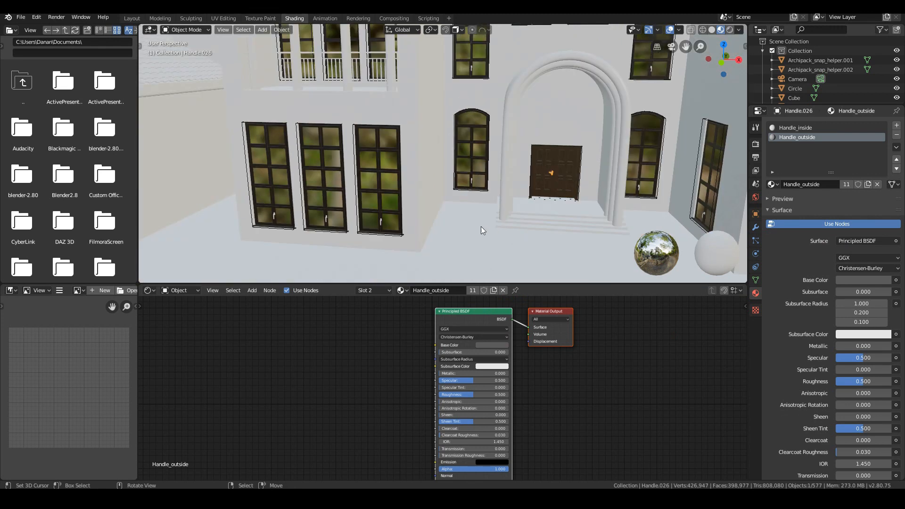
left_click(793, 199)
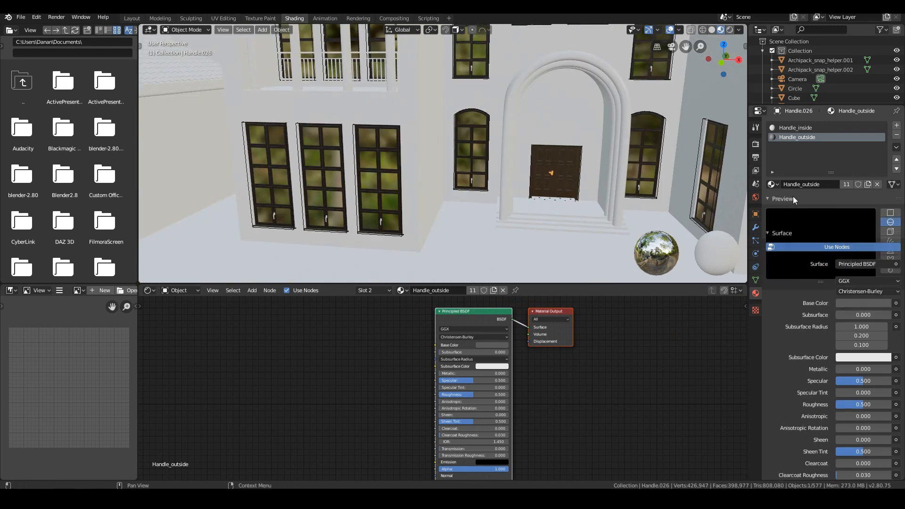
left_click_drag(845, 432, 883, 432)
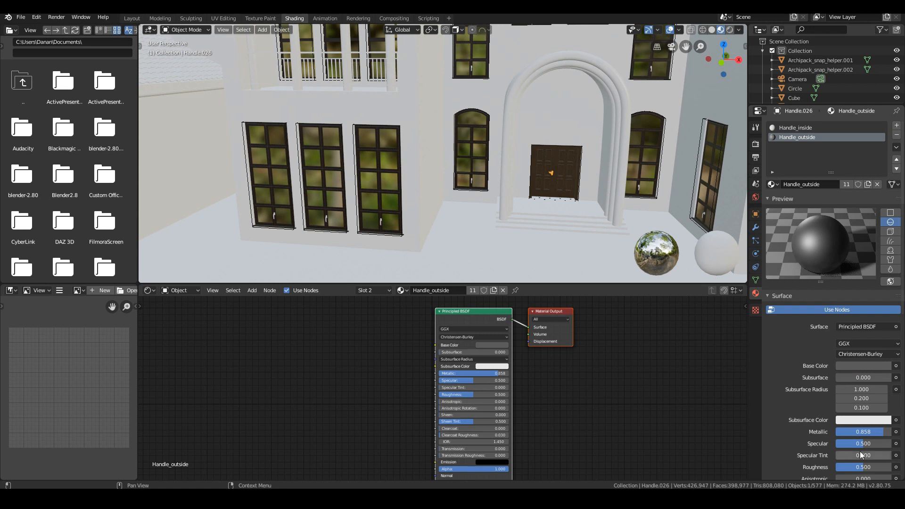
left_click_drag(866, 468, 857, 467)
scroll(571, 214, "up", 9)
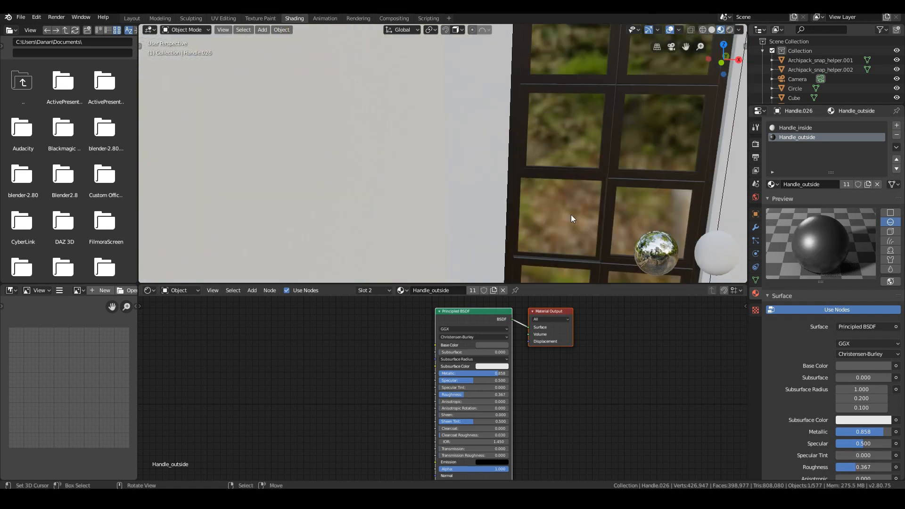
Step: Examine the facade and compare the materials of the garage door panels and the front door by selecting them
scroll(571, 214, "down", 7)
middle_click_drag(467, 147, 537, 152, "shift")
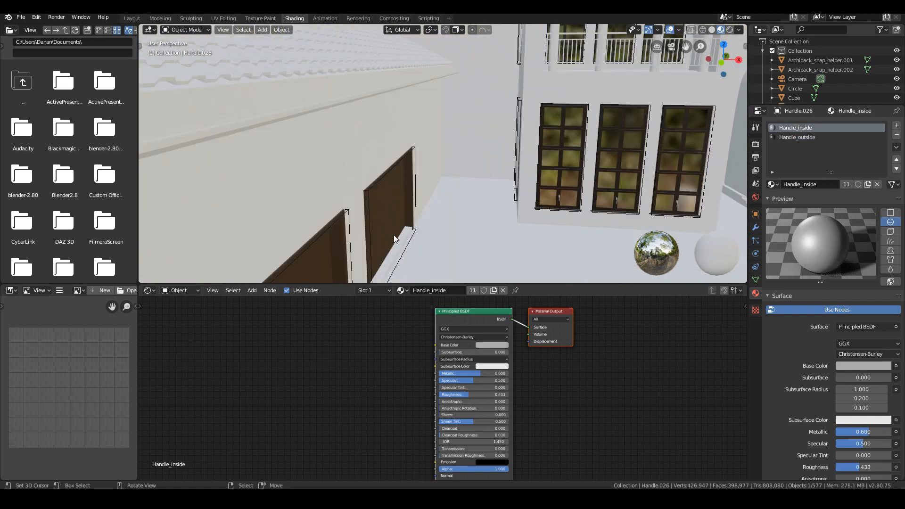
middle_click_drag(396, 238, 347, 210)
right_click(284, 187)
scroll(284, 186, "down", 5)
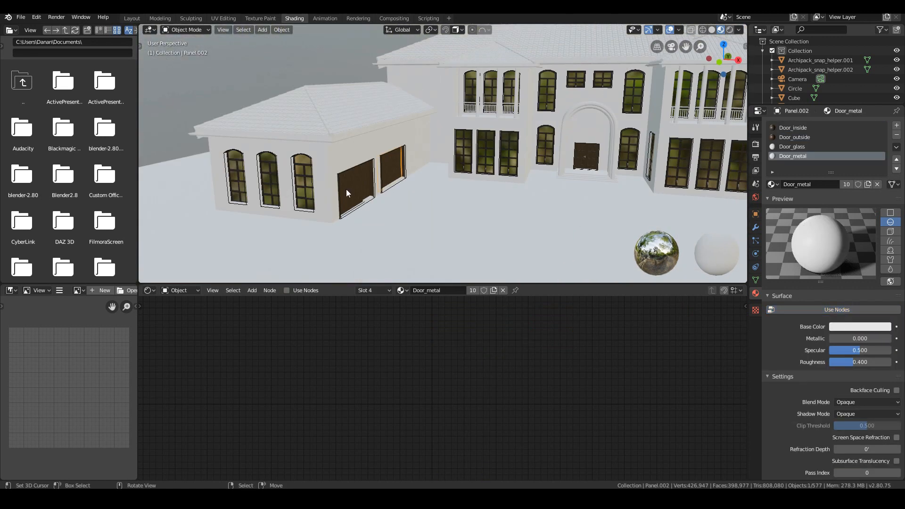
scroll(493, 187, "down", 1)
middle_click_drag(569, 173, 496, 190, "shift")
scroll(437, 199, "up", 1)
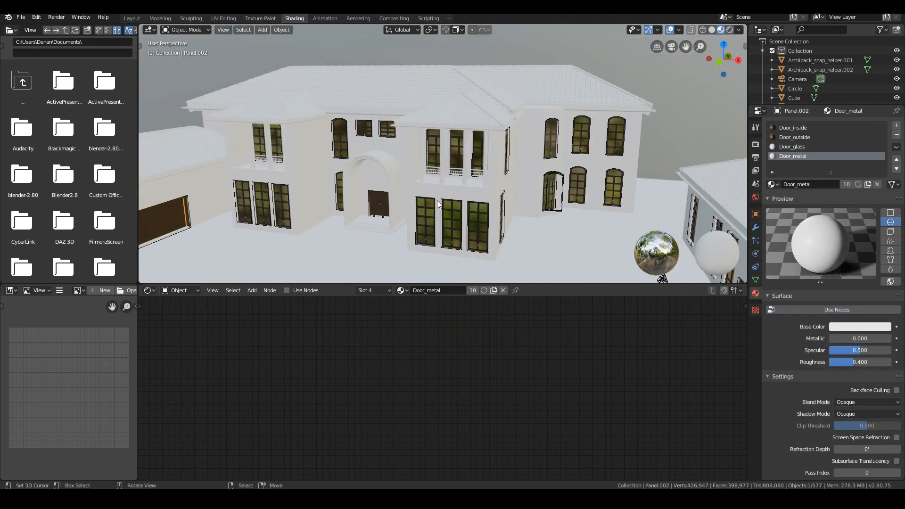
scroll(350, 183, "down", 1)
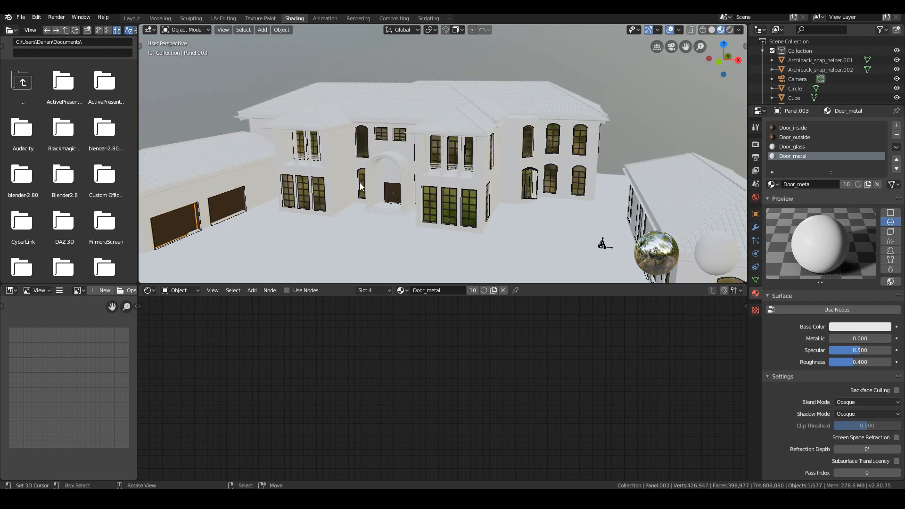
right_click(394, 194)
right_click(214, 207)
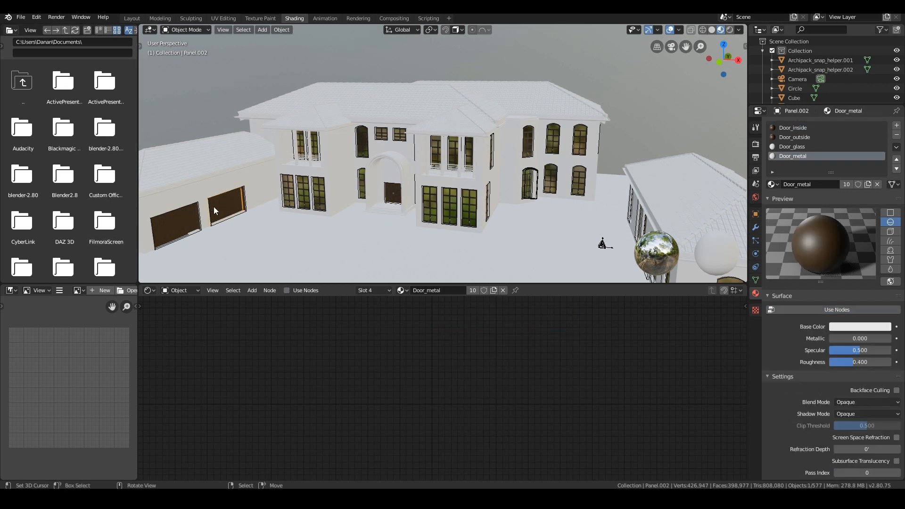
Step: Try a dark teal base color on a single-user copy of the garage door panel's Door_inside material
left_click(802, 128)
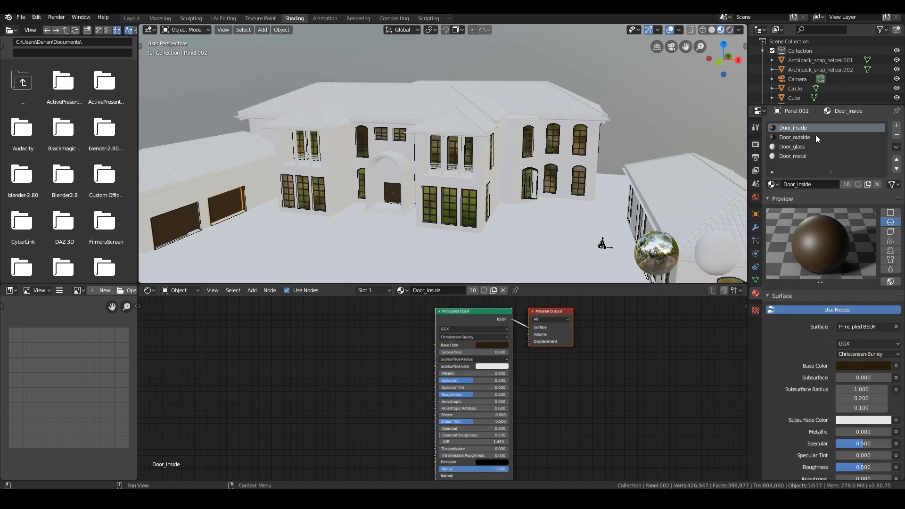
left_click(846, 184)
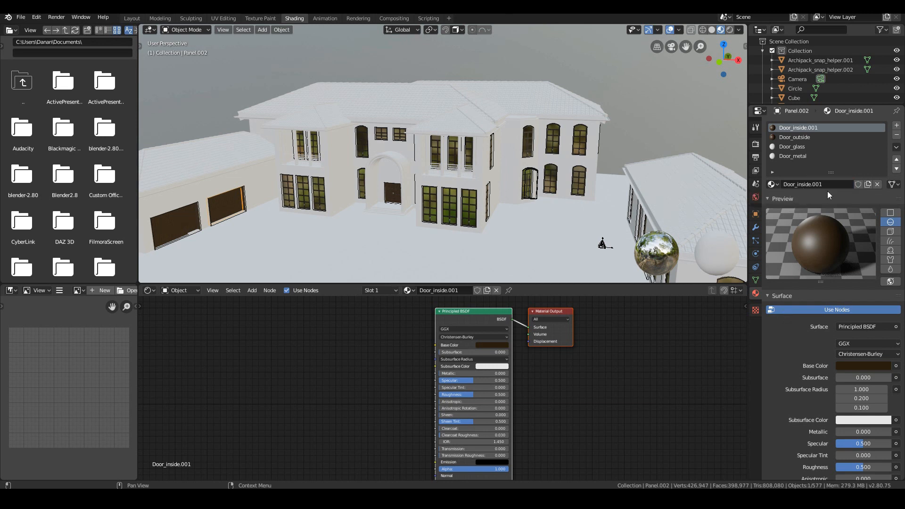
left_click(504, 348)
left_click(496, 281)
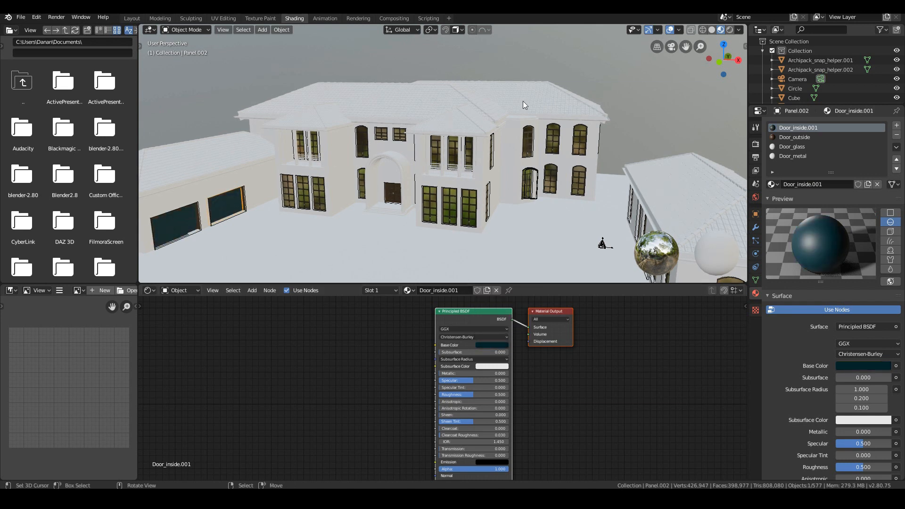
key("ctrl+z")
scroll(292, 244, "down", 5)
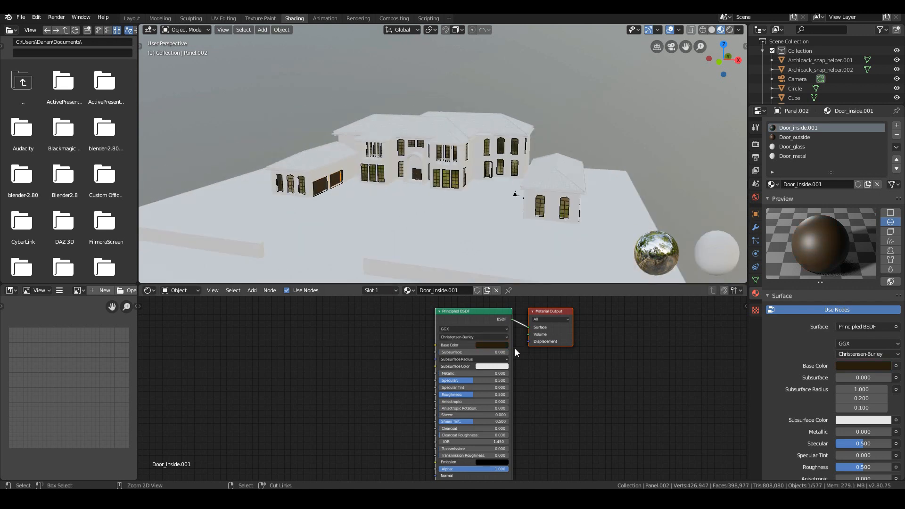
key("ctrl+z")
Step: Select the balcony railing beside the entrance and highlight the faces assigned to its Fence_metal and Fence_wood materials in Edit Mode
middle_click_drag(464, 171, 507, 170)
scroll(507, 166, "up", 8)
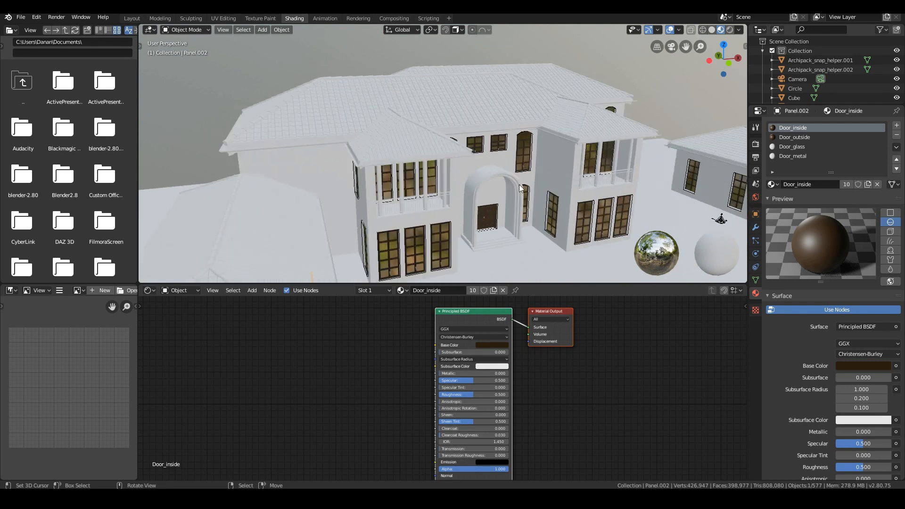
left_click(513, 226)
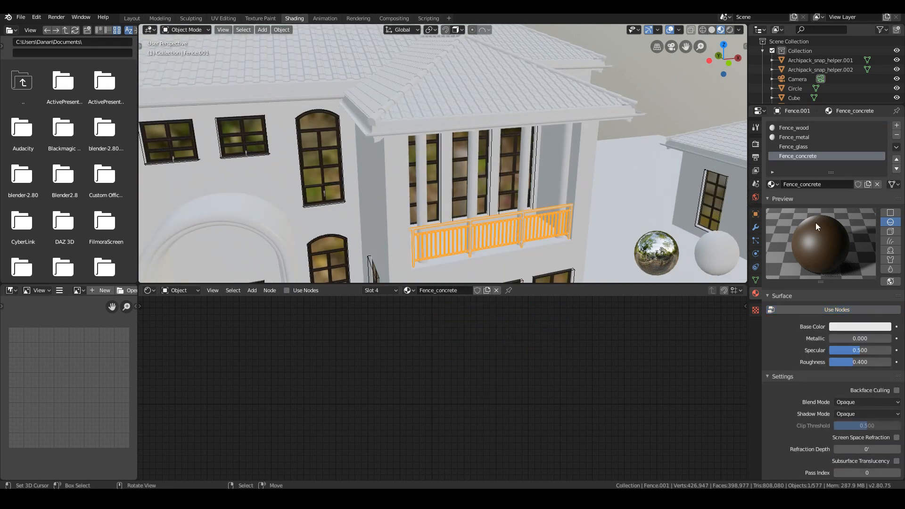
left_click(804, 158)
left_click(797, 138)
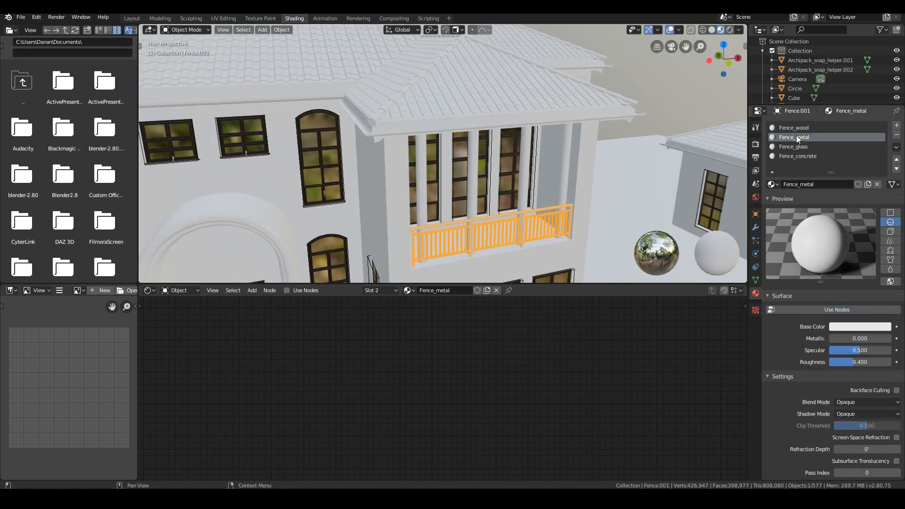
key("Tab")
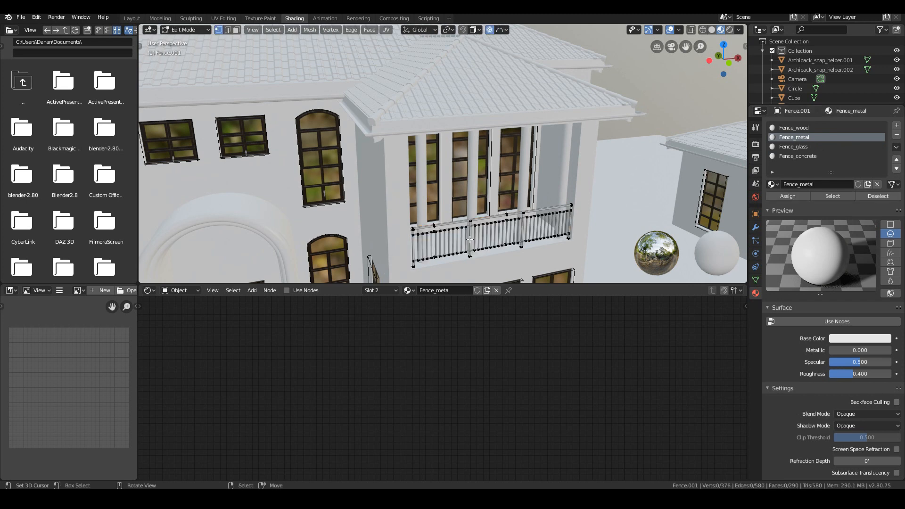
left_click(825, 194)
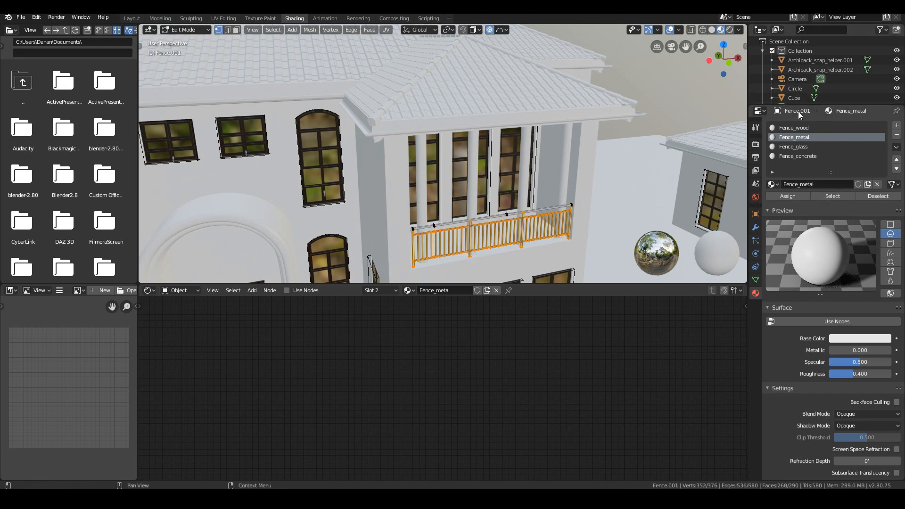
left_click(794, 129)
left_click(831, 192)
key("alt+a")
Step: Enable nodes on the railing's Fence_metal material and give it a near-black base color, roughness 0.159 and metallic 0.741
left_click(805, 134)
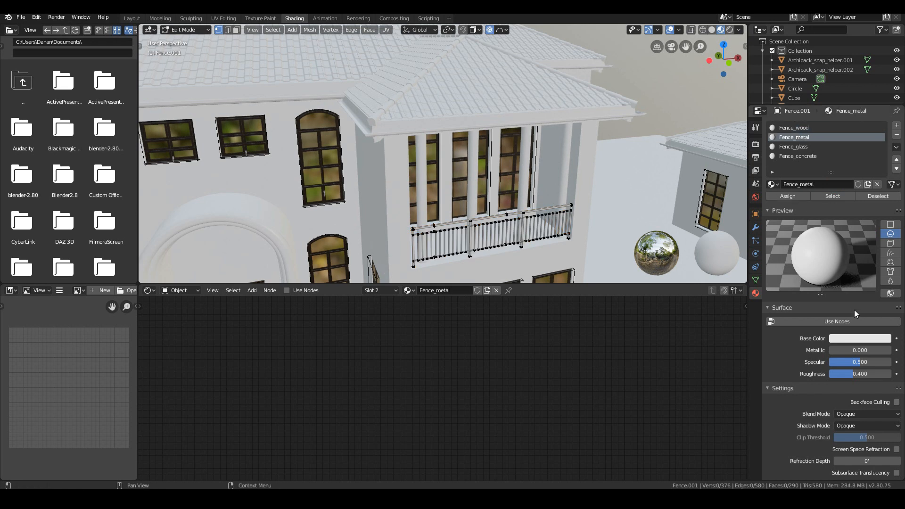
left_click(811, 321)
left_click(487, 345)
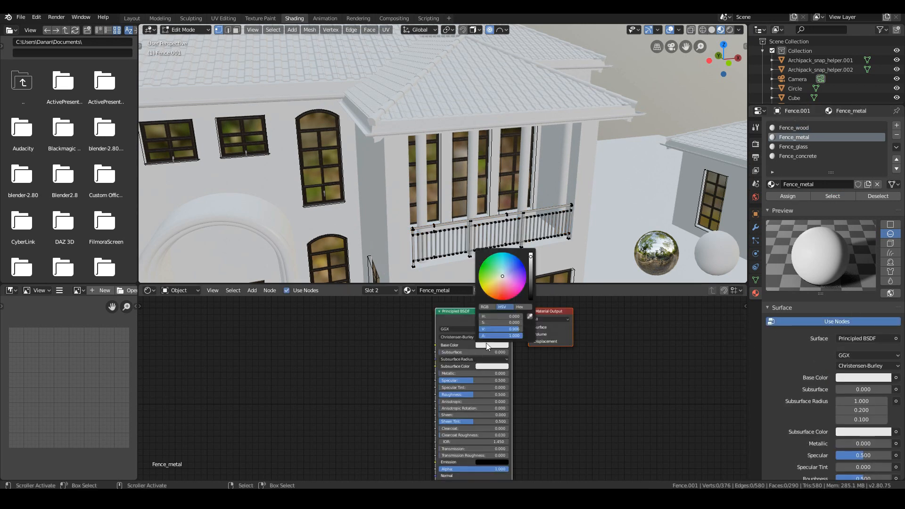
left_click_drag(534, 281, 532, 287)
left_click(532, 287)
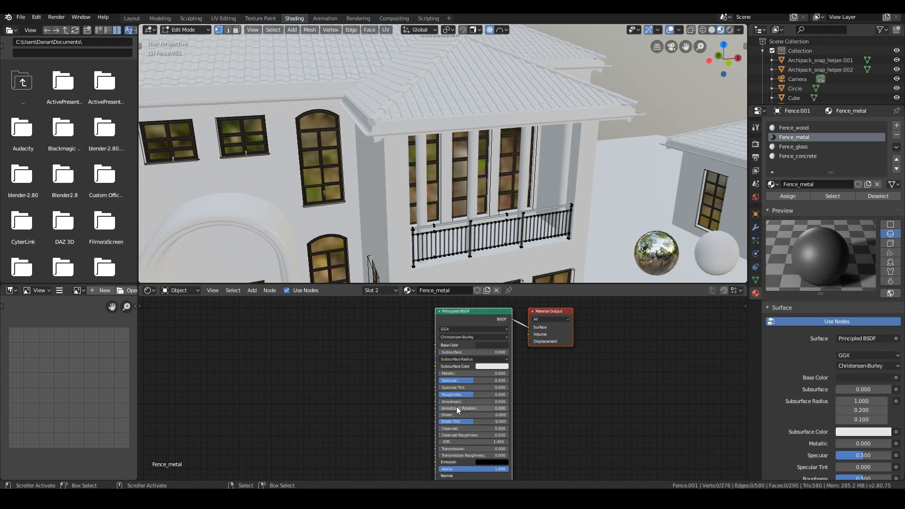
left_click_drag(470, 395, 468, 393)
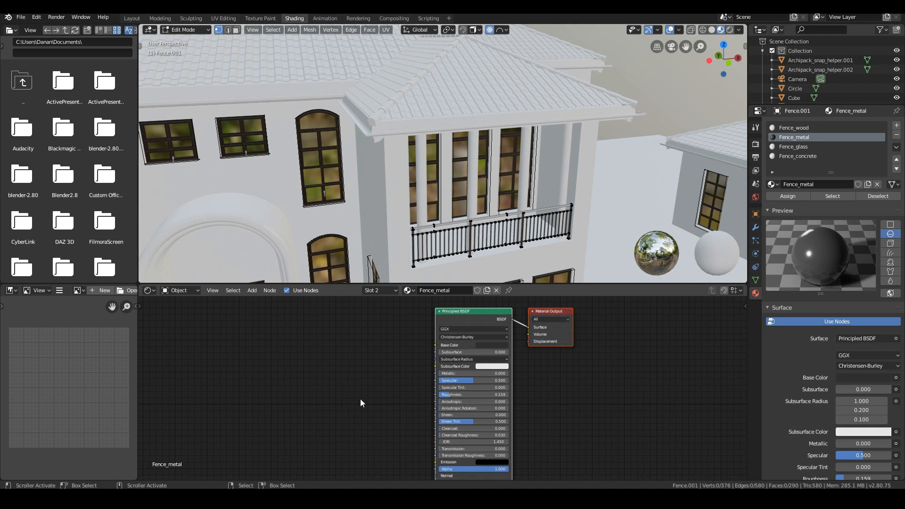
mouse_move(448, 373)
left_mouse_down()
mouse_move(497, 373)
mouse_move(450, 374)
left_mouse_up()
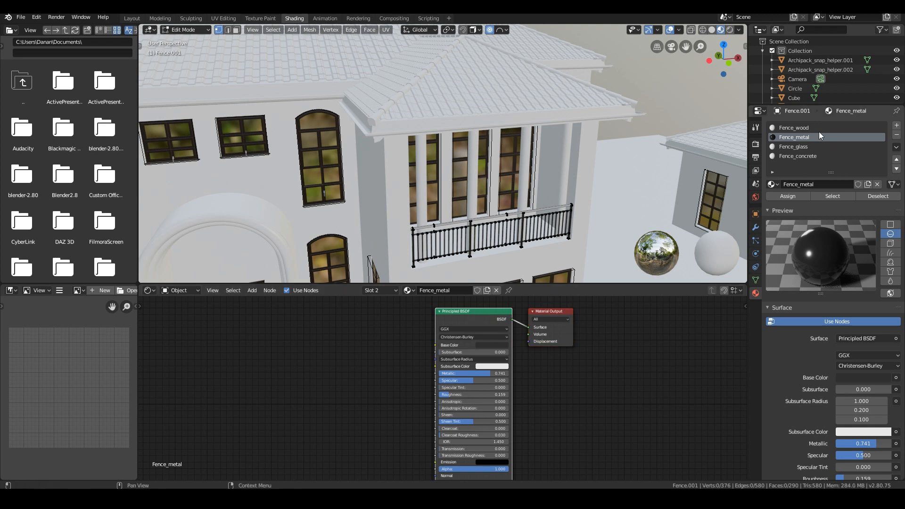
Step: Enable nodes on Fence_wood, replace its shader with a linked copy of the Fence_metal Principled BSDF, and return to Object Mode
left_click(802, 127)
left_click(837, 321)
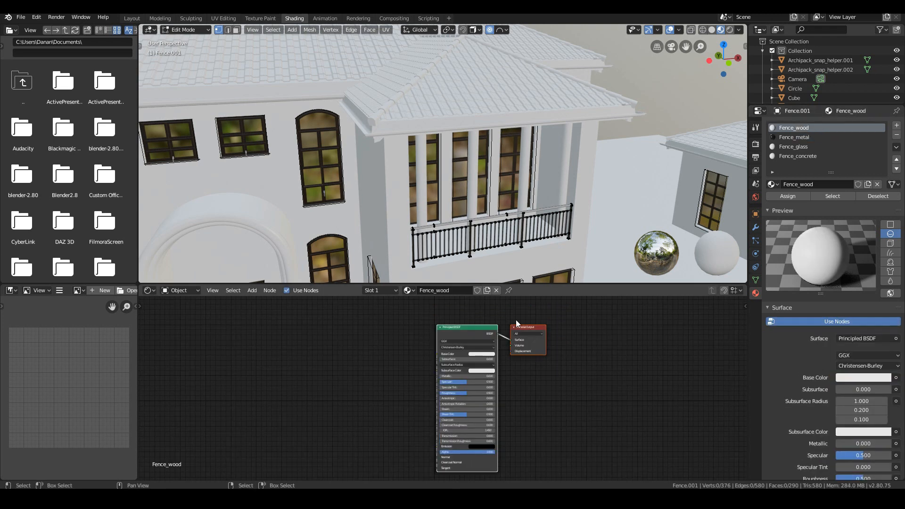
key("x")
key("ctrl+v")
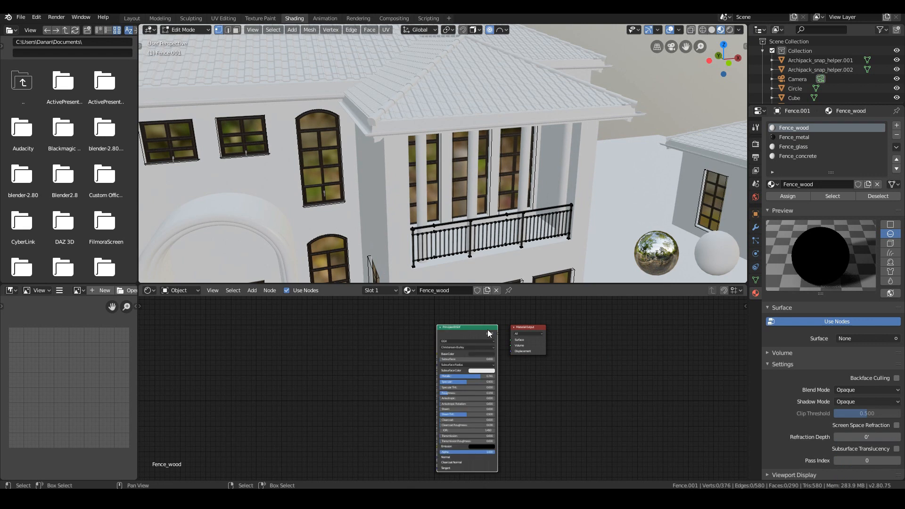
left_click_drag(498, 333, 512, 340)
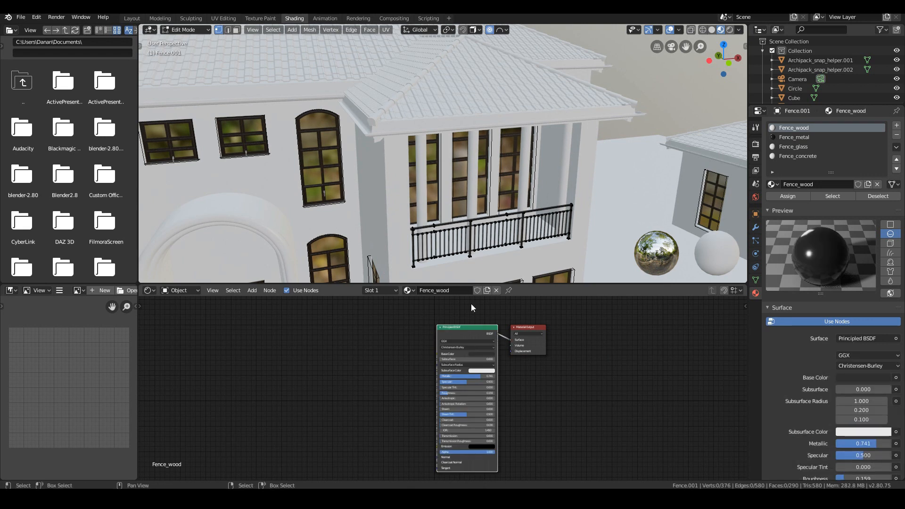
middle_click_drag(519, 222, 532, 246)
scroll(509, 206, "down", 8)
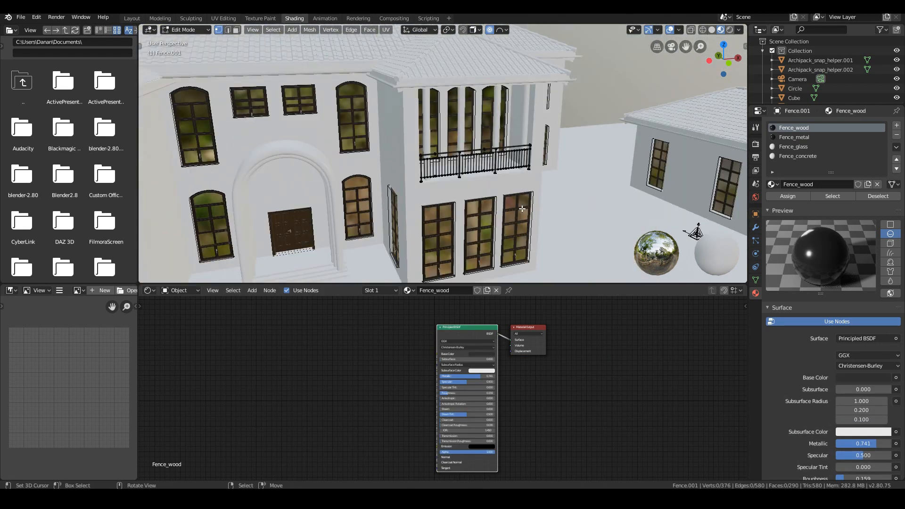
middle_click_drag(509, 206, 434, 188)
key("Tab")
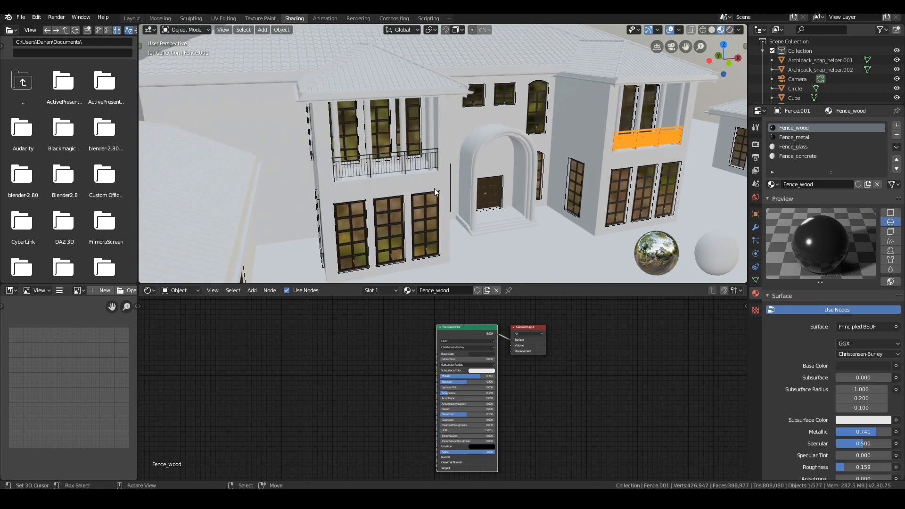
Step: Select the main roof and highlight the faces assigned to its Roof_tiles material in Edit Mode
scroll(523, 202, "down", 5)
left_click(485, 157)
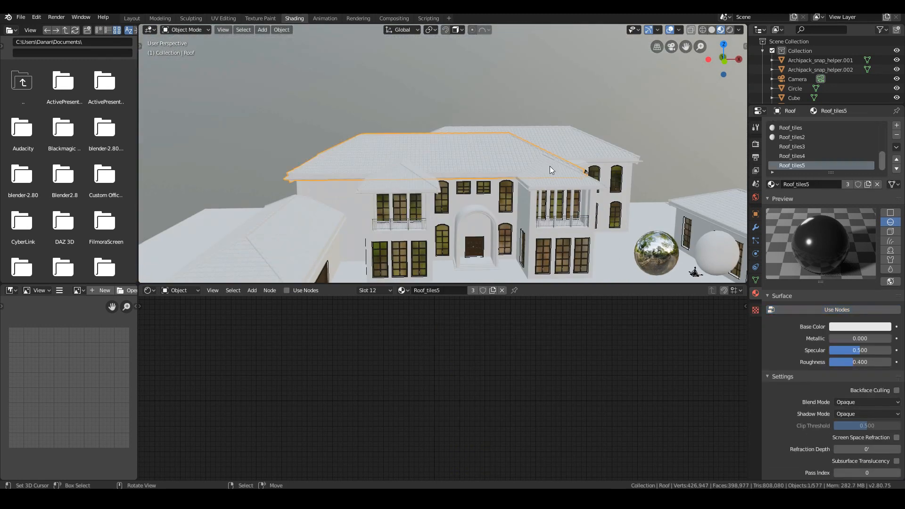
left_click(807, 164)
scroll(804, 153, "up", 2)
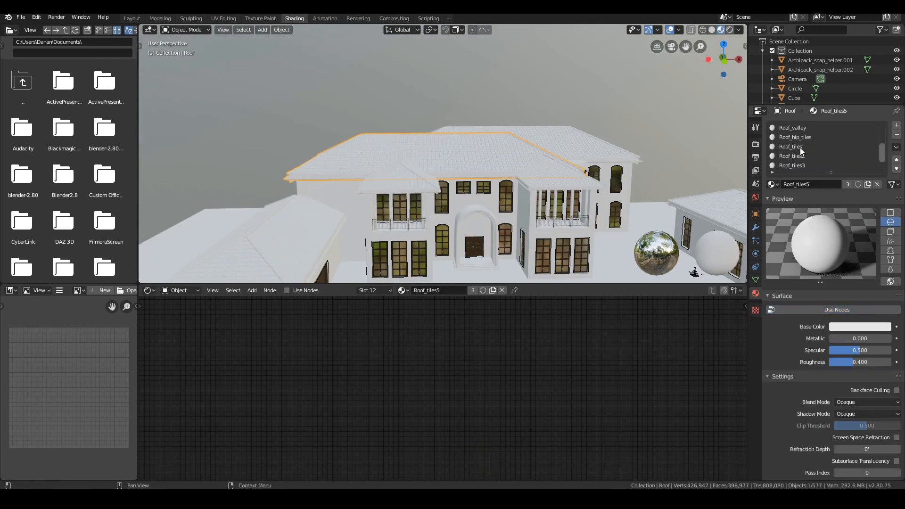
left_click(802, 147)
scroll(805, 149, "up", 1)
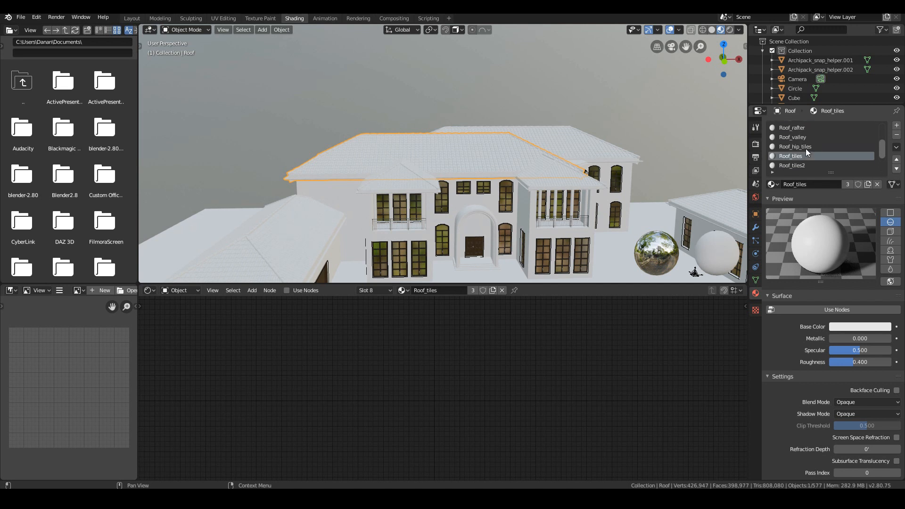
key("Tab")
key("Tab")
key("Tab")
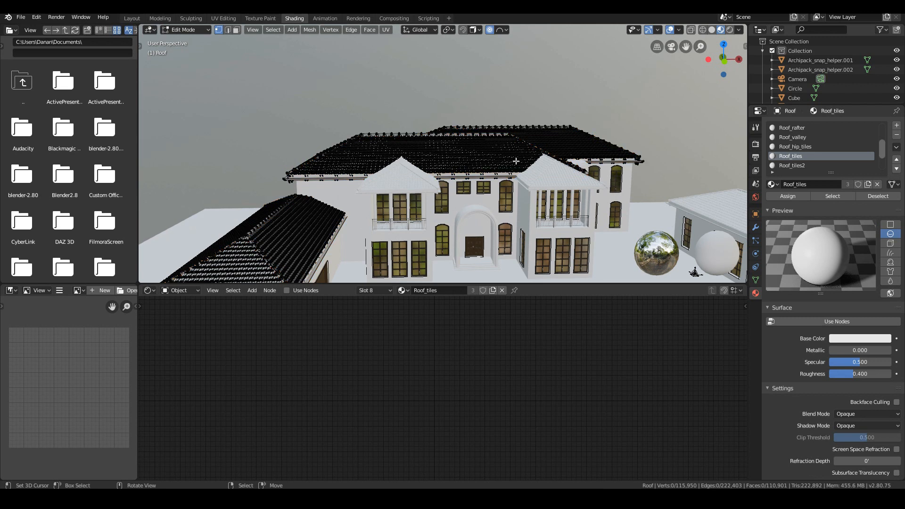
left_click(833, 195)
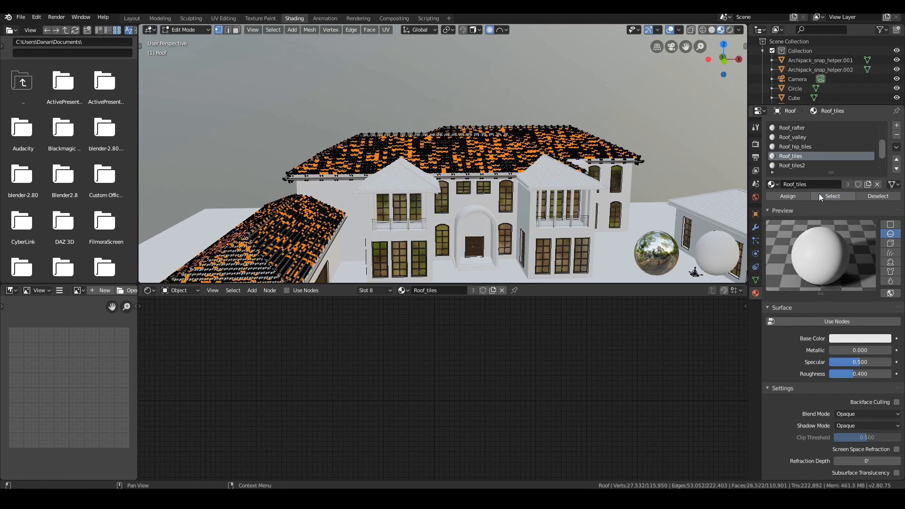
scroll(342, 140, "up", 5)
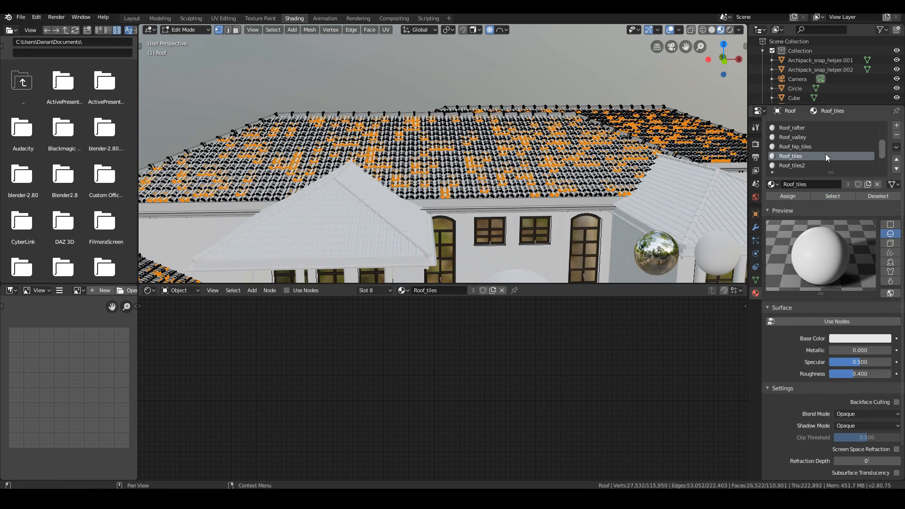
Step: Clear the face selection and highlight only the roof faces assigned to the Roof_tiles2 material
scroll(823, 150, "down", 1)
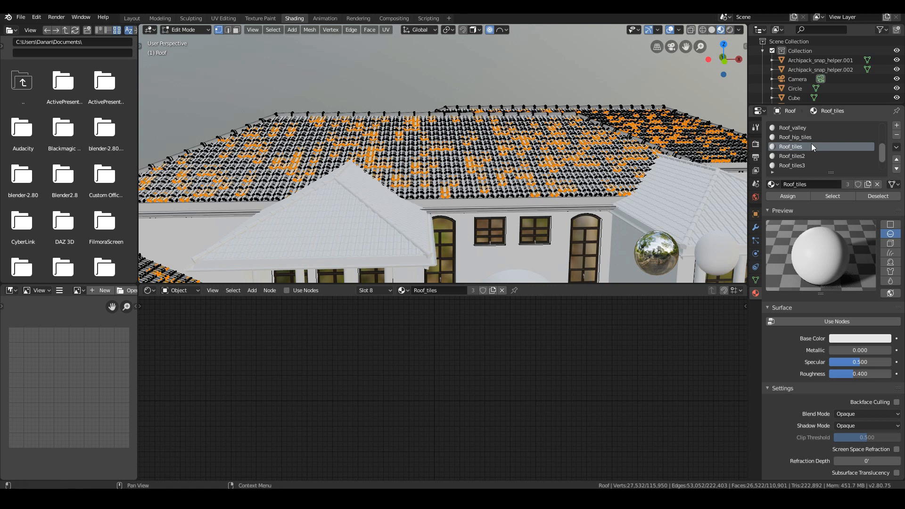
left_click(802, 157)
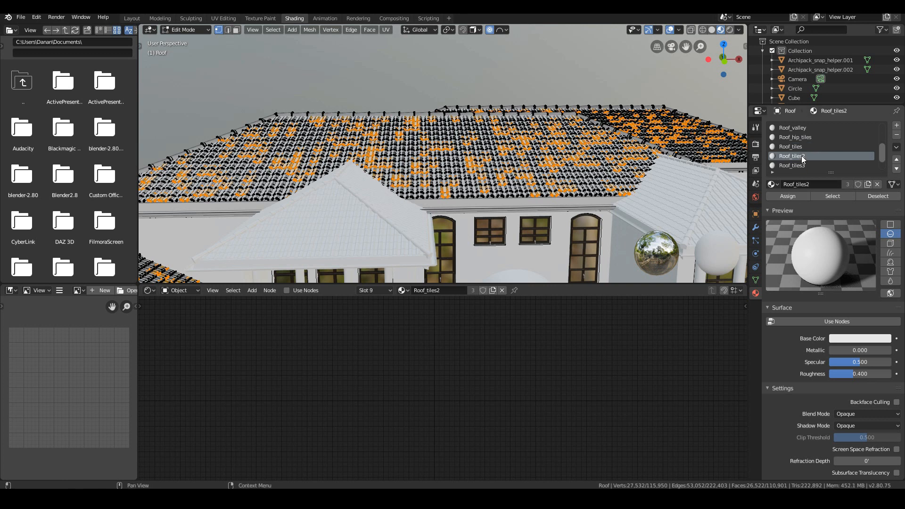
left_click(824, 194)
key("a")
key("a")
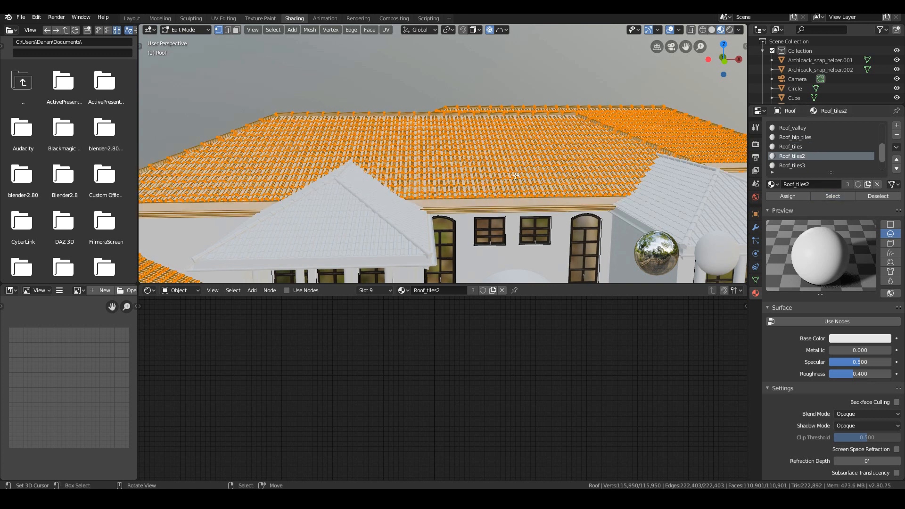
left_click(828, 196)
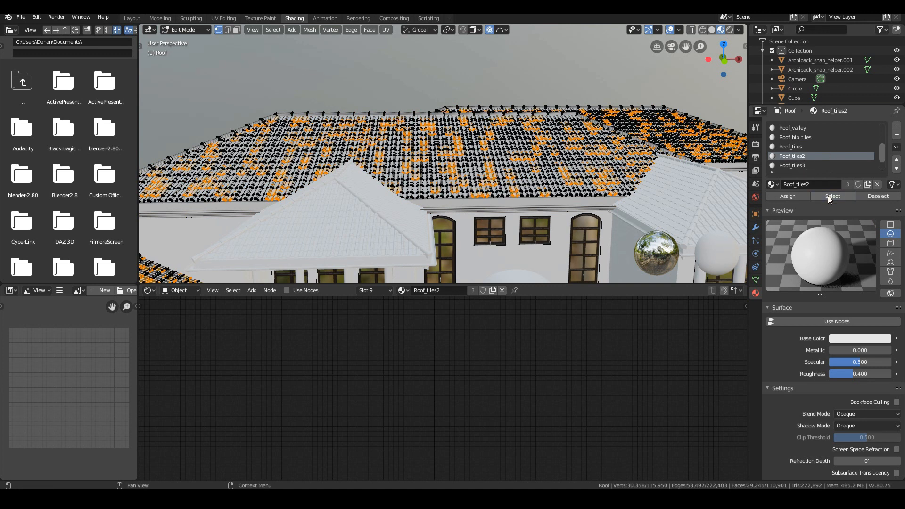
Step: Highlight only the roof faces assigned to Roof_tiles3 and add those of Roof_tiles2 and Roof_tiles to the selection
key("a")
key("a")
left_click(802, 165)
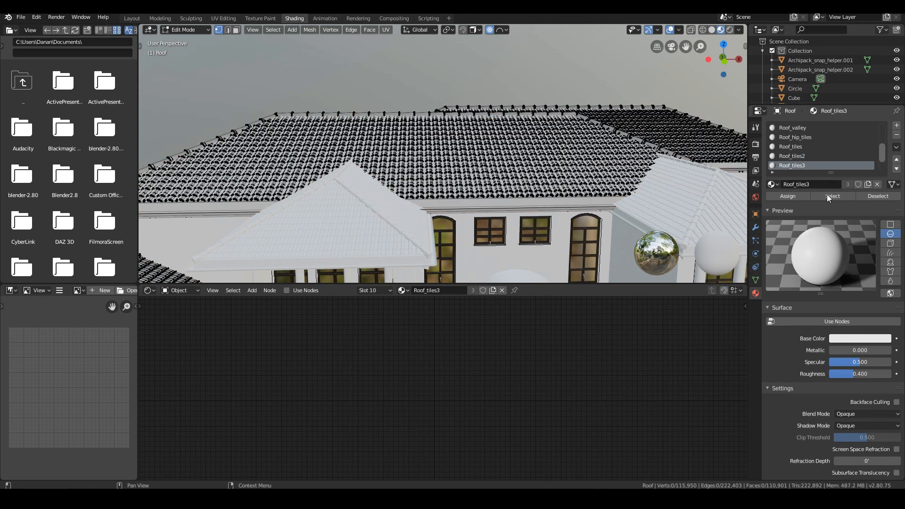
left_click(829, 196)
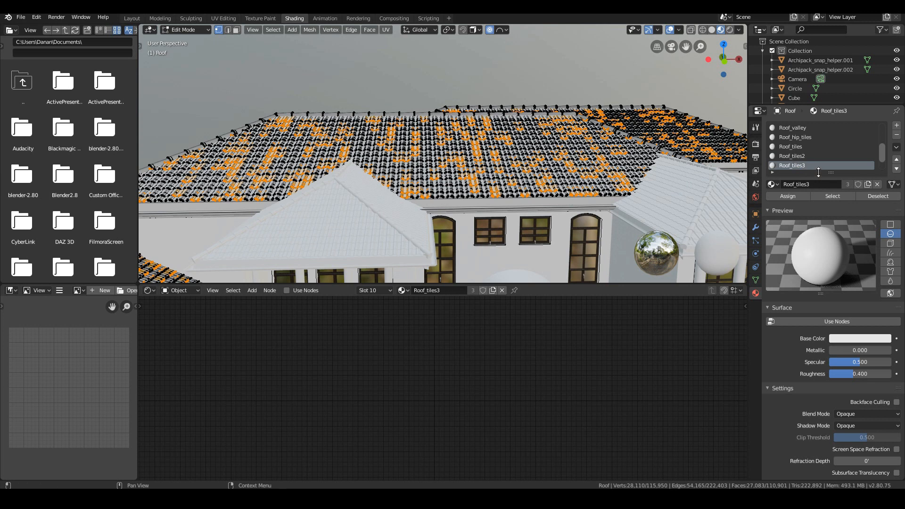
left_click(801, 156)
left_click(803, 148)
left_click(825, 197)
scroll(823, 148, "up", 1)
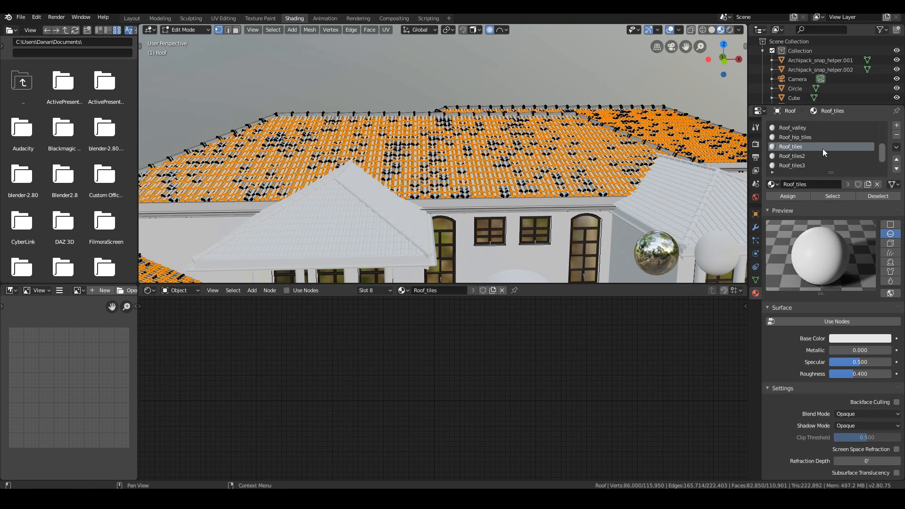
Step: Deselect all roof faces in Edit Mode and make Roof_tiles the active material
key("a")
key("alt+a")
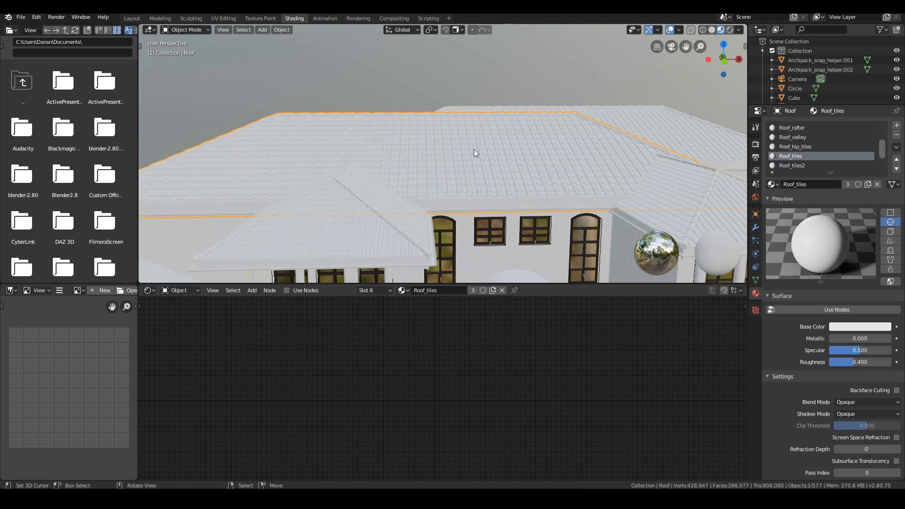
key("a")
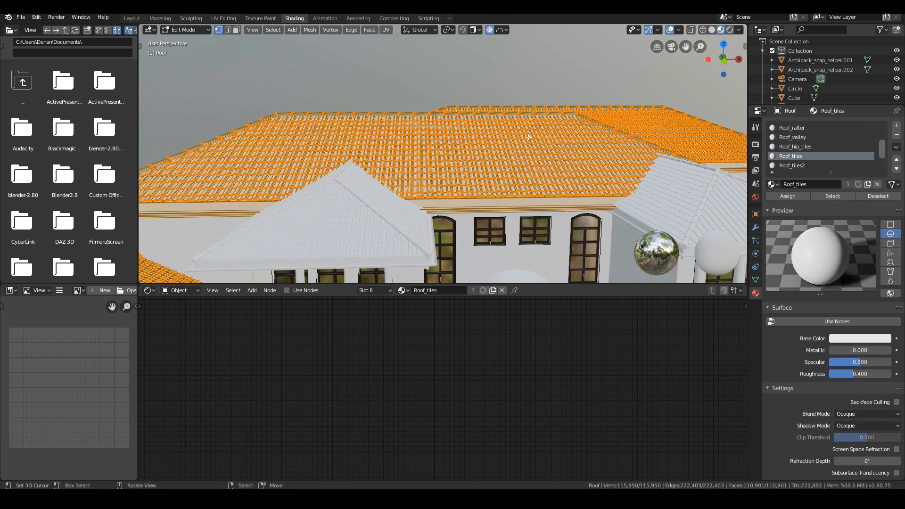
key("alt+a")
left_click(804, 147)
left_click(797, 156)
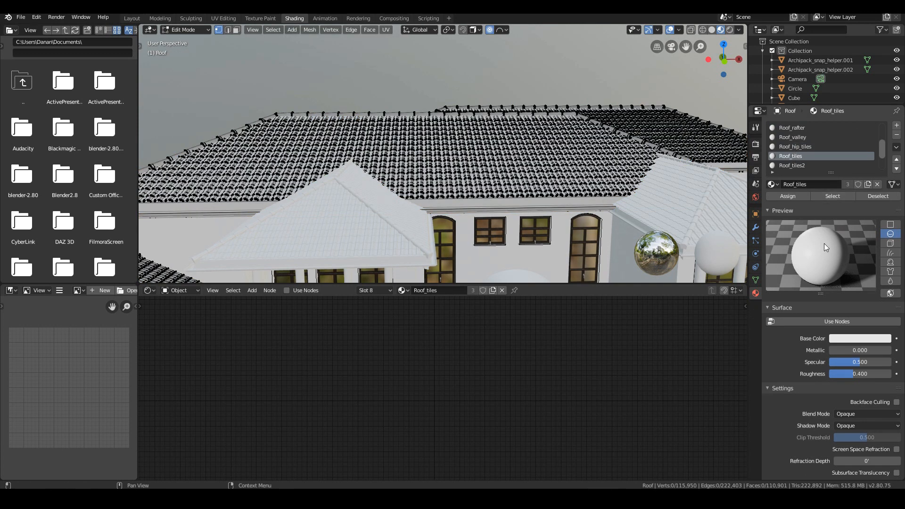
Step: Darken the base colors of Roof_tiles to value 0.287 and Roof_tiles2 to value 0.193
left_click(856, 338)
left_click(853, 338)
left_click(885, 252)
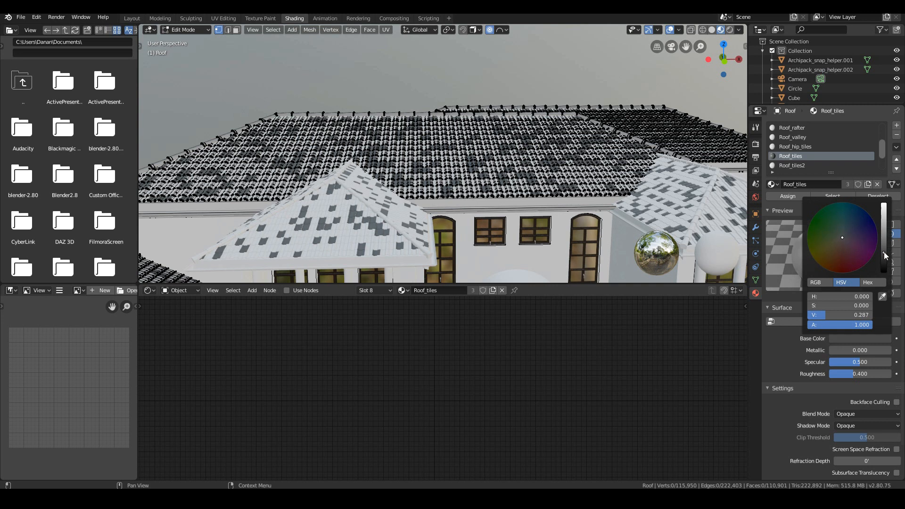
left_click(797, 166)
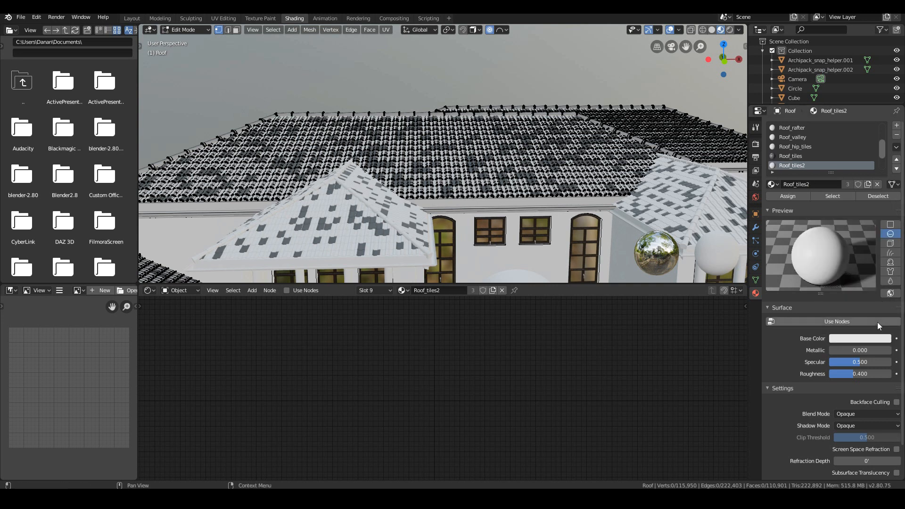
left_click(878, 338)
left_click(884, 262)
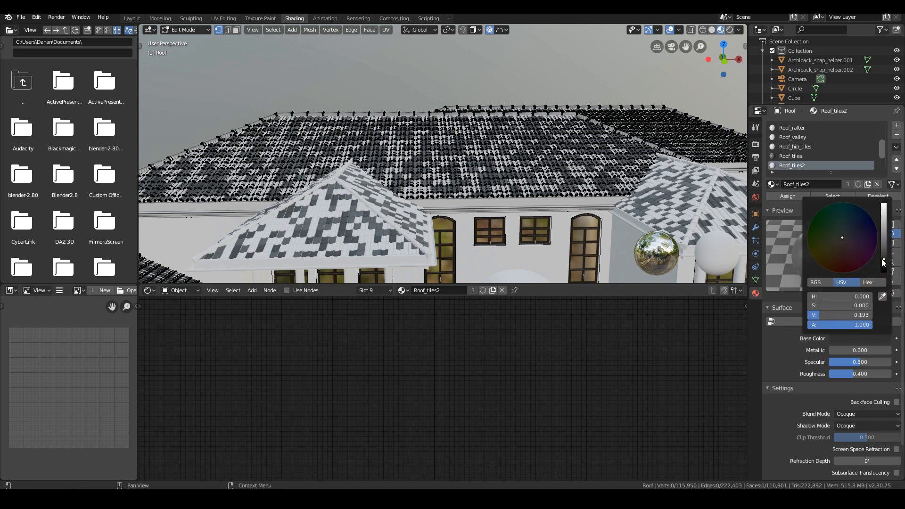
Step: Darken the base colors of Roof_tiles3 to value 0.073 and Roof_tiles4 to value 0.040
scroll(790, 158, "down", 2)
left_click(794, 154)
left_click(880, 339)
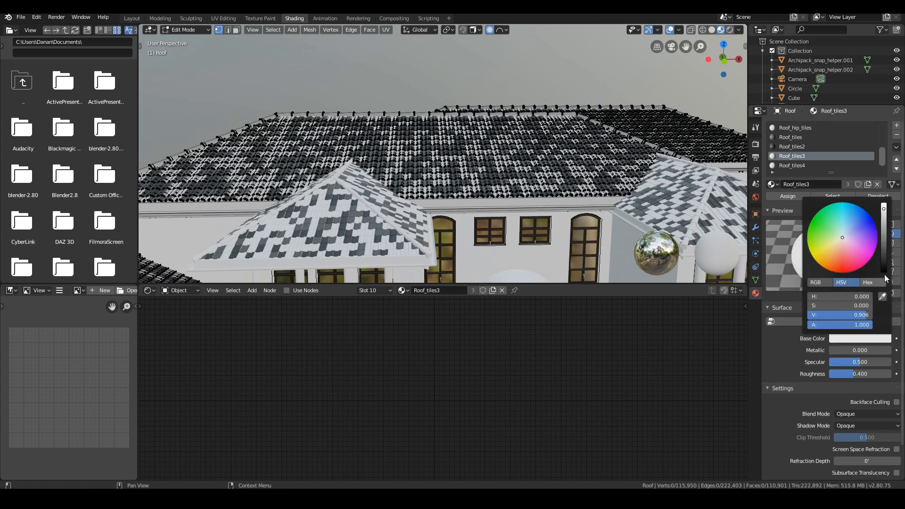
left_click(885, 269)
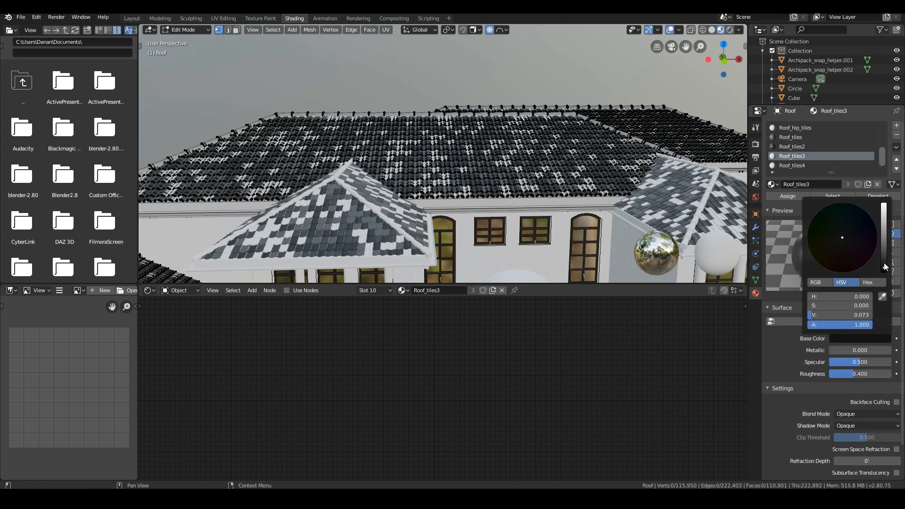
left_click(805, 165)
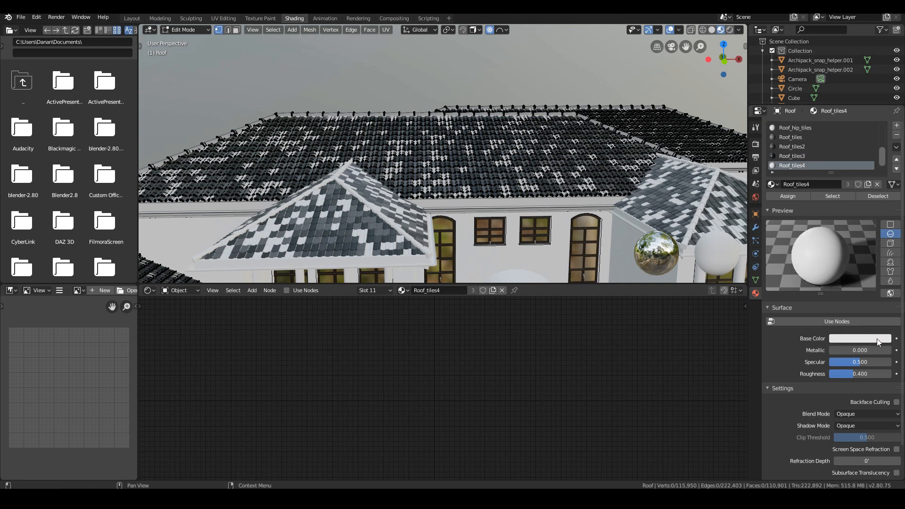
left_click(880, 340)
left_click(885, 269)
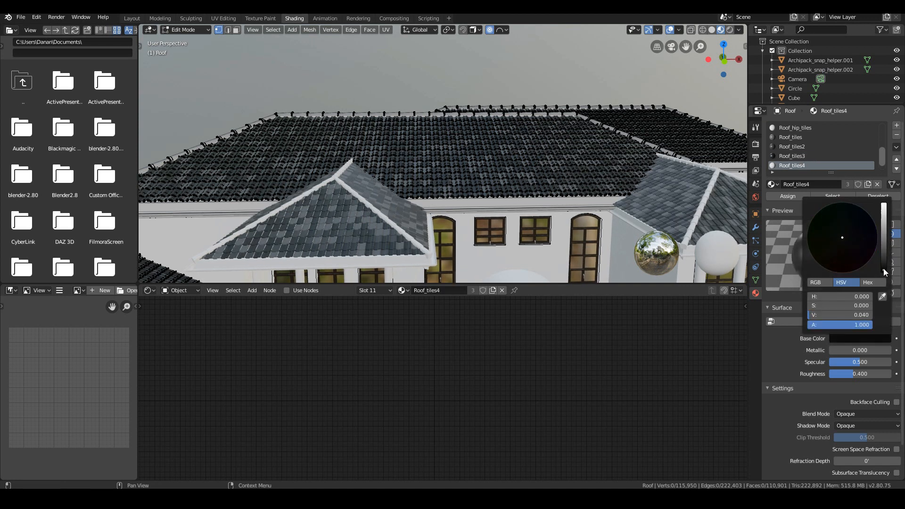
Step: Darken the base color of the Roof_tiles5 material to value 0.067
scroll(825, 155, "down", 1)
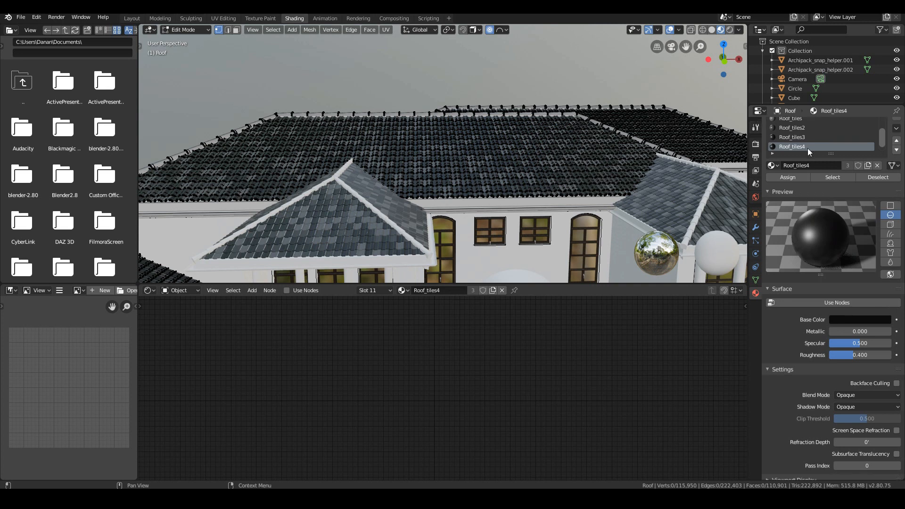
left_click(803, 146)
left_click(868, 319)
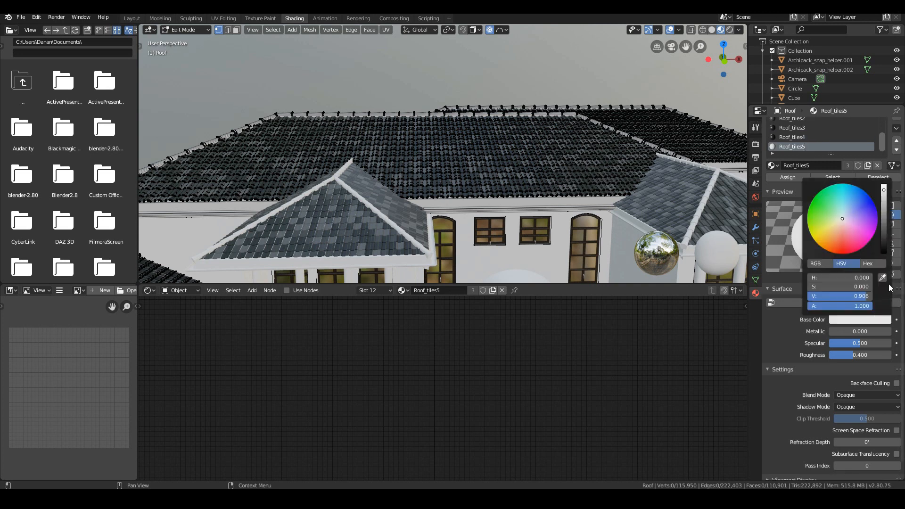
left_click(884, 252)
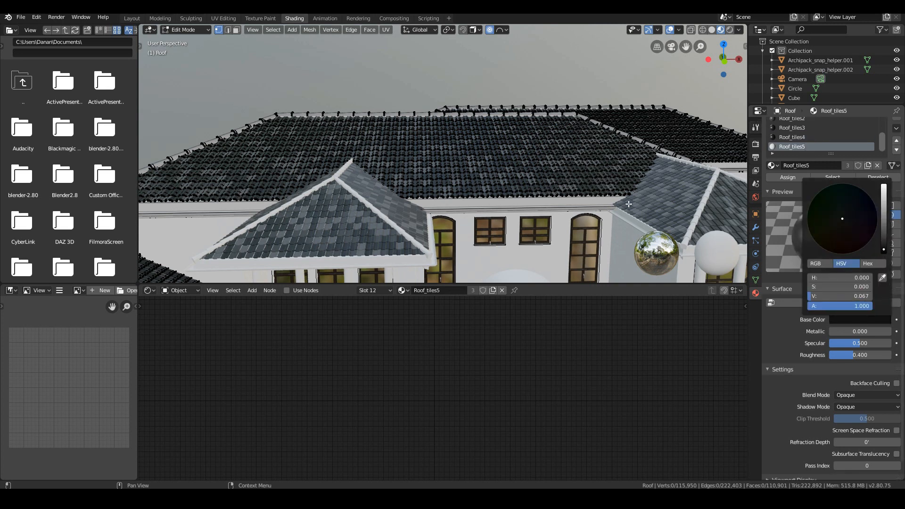
Step: Darken the base color of Roof_hip_tiles so the hip caps match the dark roof tiles
middle_click_drag(306, 181, 311, 183)
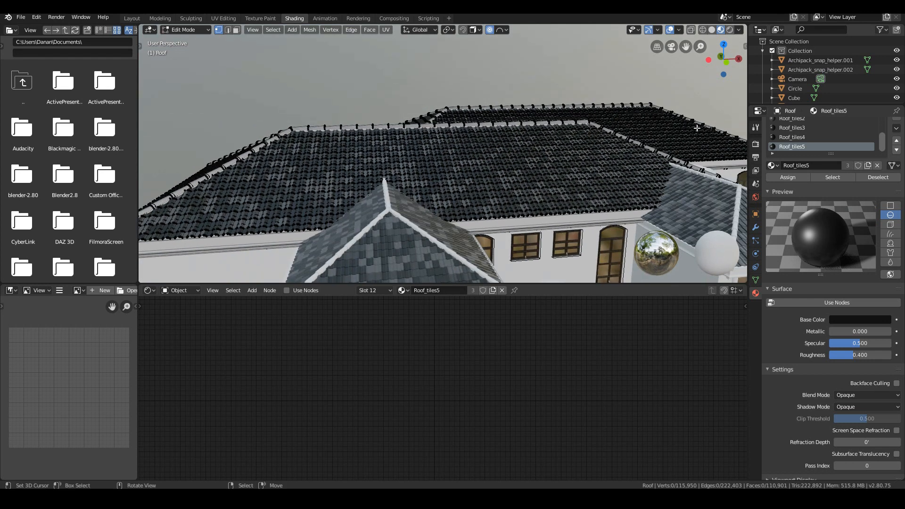
scroll(808, 132, "up", 4)
left_click(804, 136)
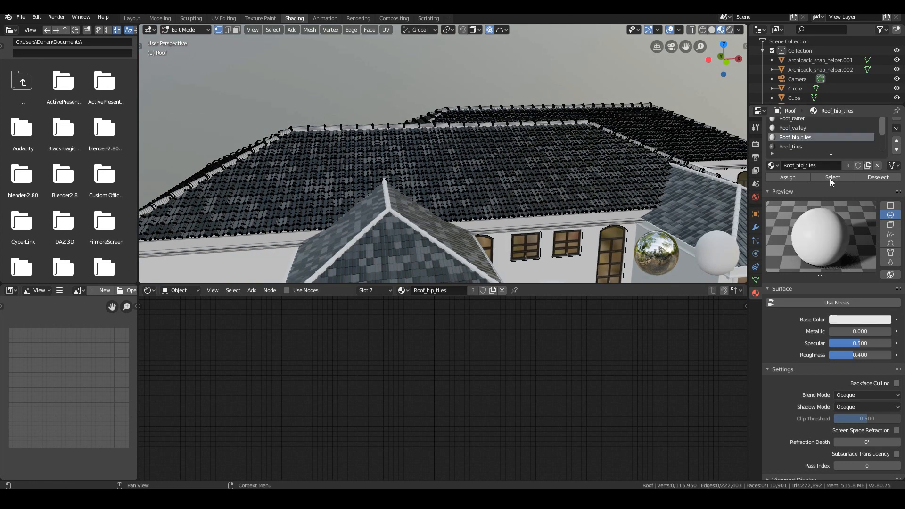
left_click(885, 321)
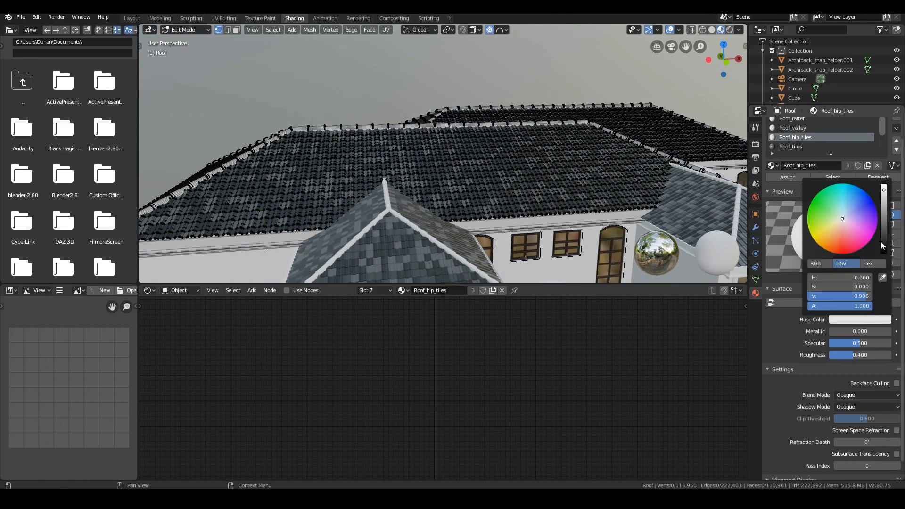
left_click(884, 243)
Step: Give Roof_valley, Roof_rafter, Roof_ridge, Roof_eaves, Roof_rakes and Roof_sheeting a matching dark base color, and return to Object Mode
scroll(806, 137, "up", 1)
left_click(805, 139)
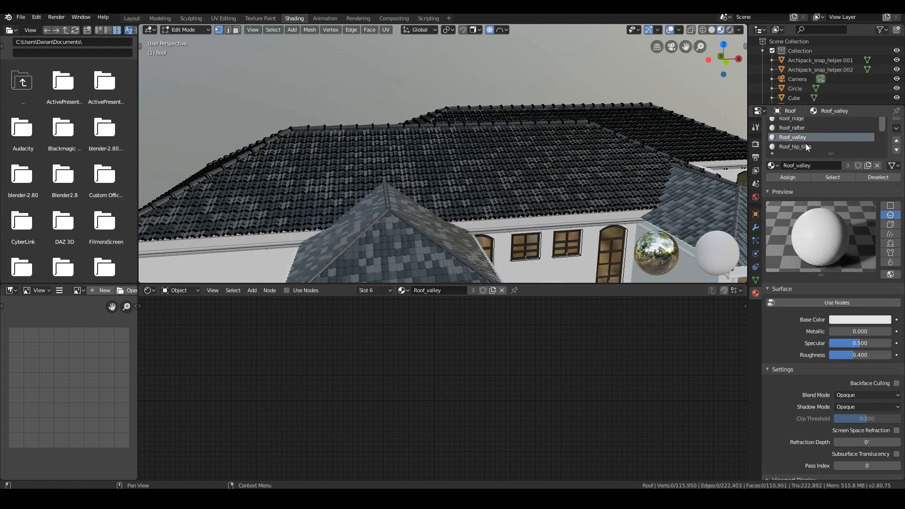
left_click(872, 321)
left_click(805, 129)
left_click(872, 321)
left_click(805, 138)
left_click(872, 340)
left_click(805, 129)
left_click(872, 340)
left_click(805, 129)
key("ctrl+v")
left_click(805, 138)
key("ctrl+v")
scroll(805, 151, "down", 1)
left_click(805, 160)
key("Tab")
scroll(453, 223, "down", 7)
middle_click_drag(454, 223, 435, 233)
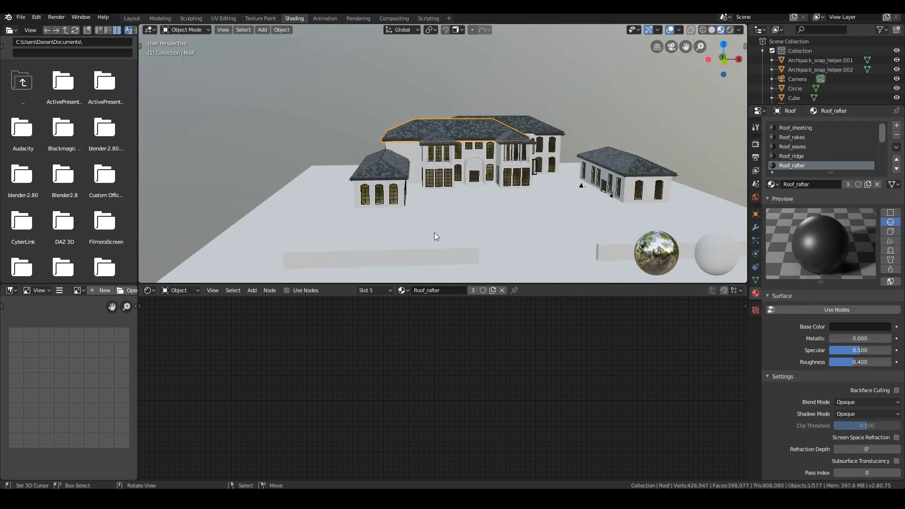
Step: Select the ground plane around the mansion and view it in top orthographic view
left_click(311, 194)
middle_click_drag(320, 199, 331, 219)
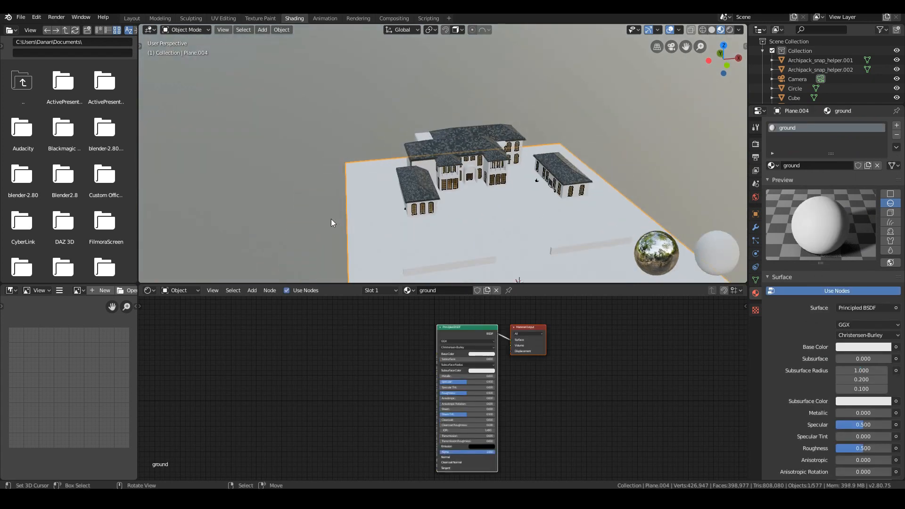
key("KP_7")
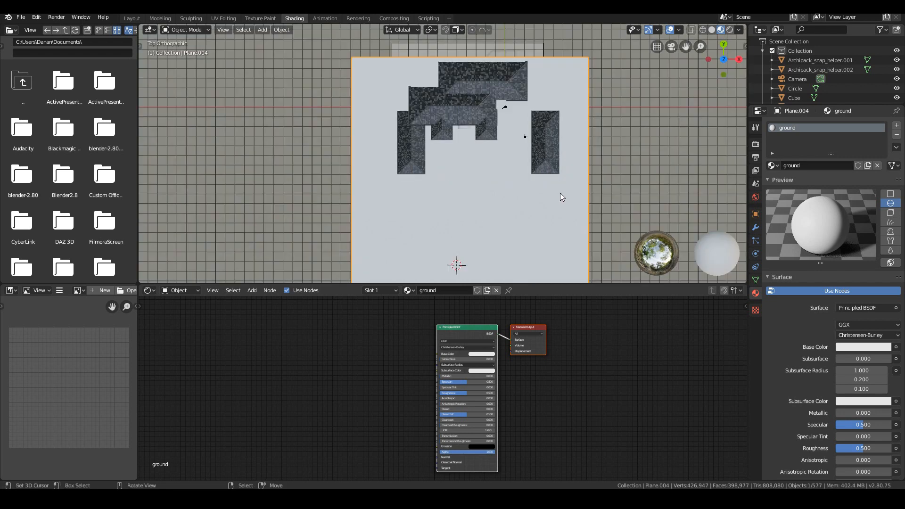
scroll(560, 193, "up", 1)
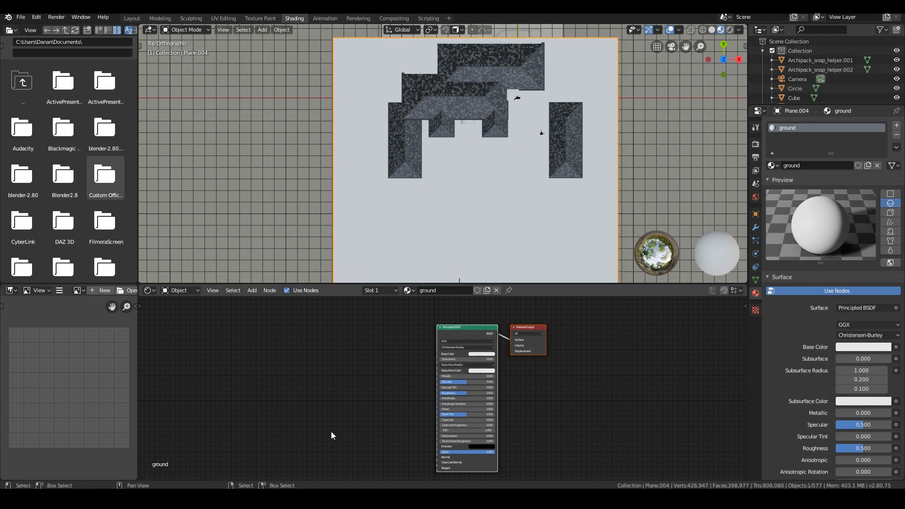
Step: Copy the mansion2 references folder path from File Explorer, open it in Blender's file browser, and widen the browser area
mouse_move(312, 499)
left_click(363, 459)
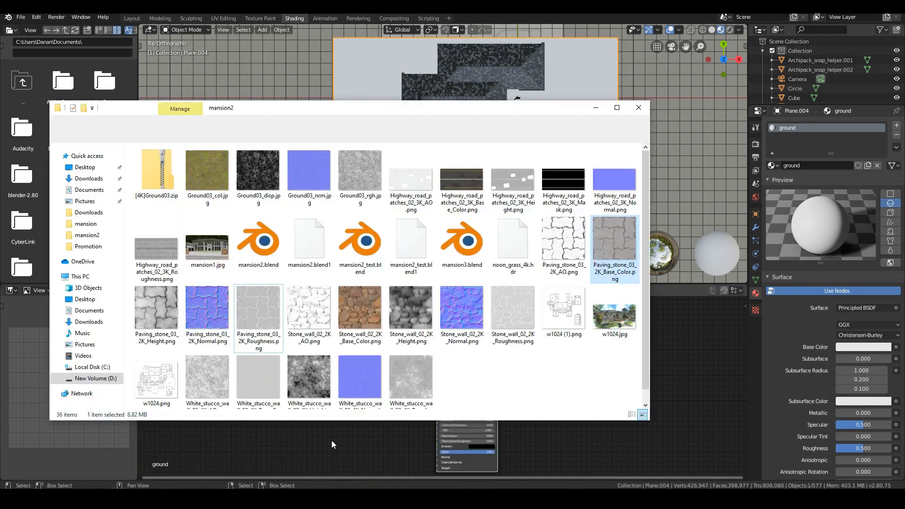
left_click(505, 136)
key("ctrl+c")
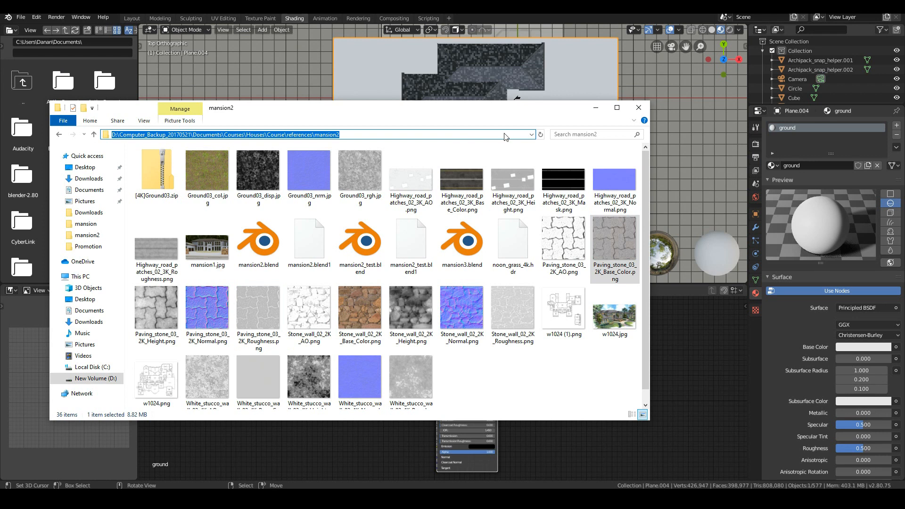
left_click(597, 111)
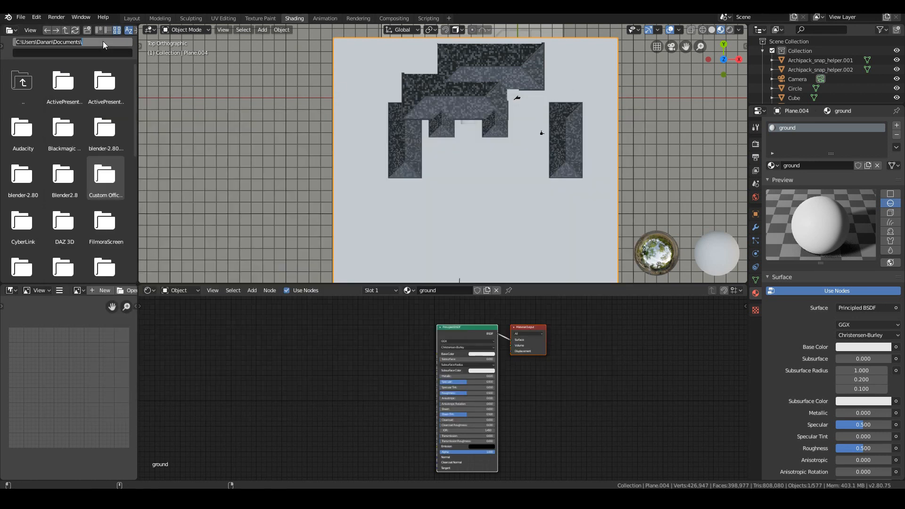
key("ctrl+v")
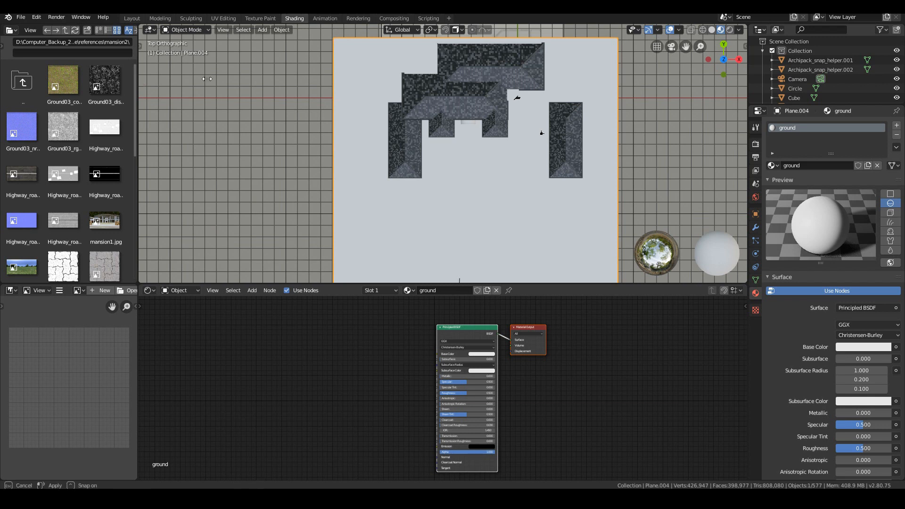
left_click_drag(138, 80, 217, 79)
scroll(74, 207, "down", 1)
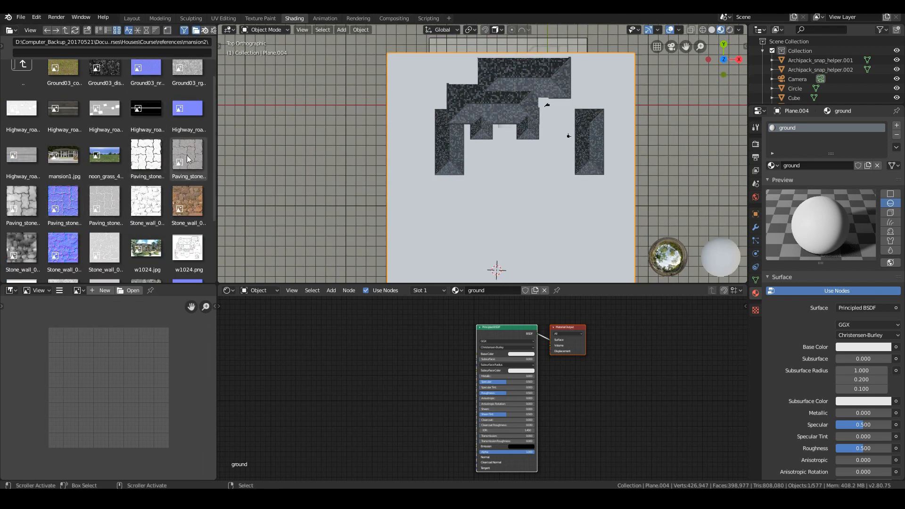
Step: Add Paving_stone_03_2K_Base_Color.png as an image texture and connect it to the ground material's Base Color
mouse_move(187, 155)
left_mouse_down()
mouse_move(294, 357)
mouse_move(178, 162)
left_mouse_up()
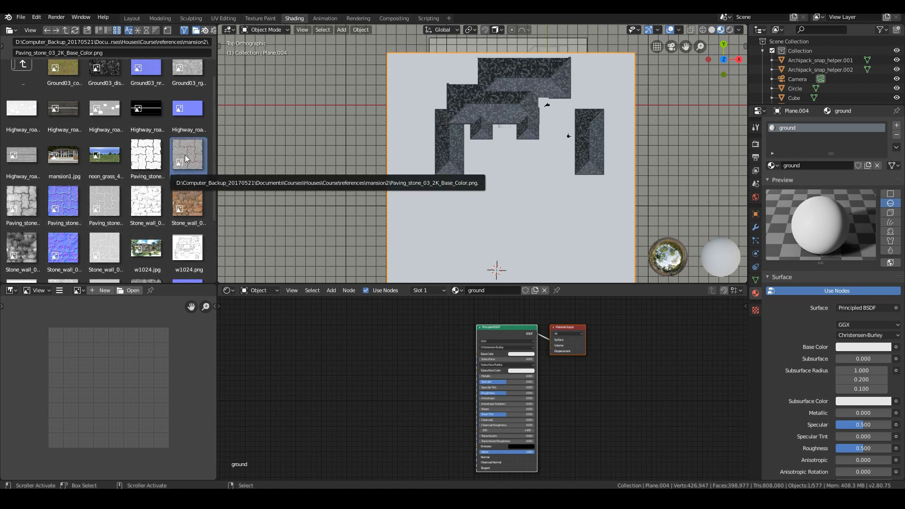
left_click_drag(186, 155, 478, 353)
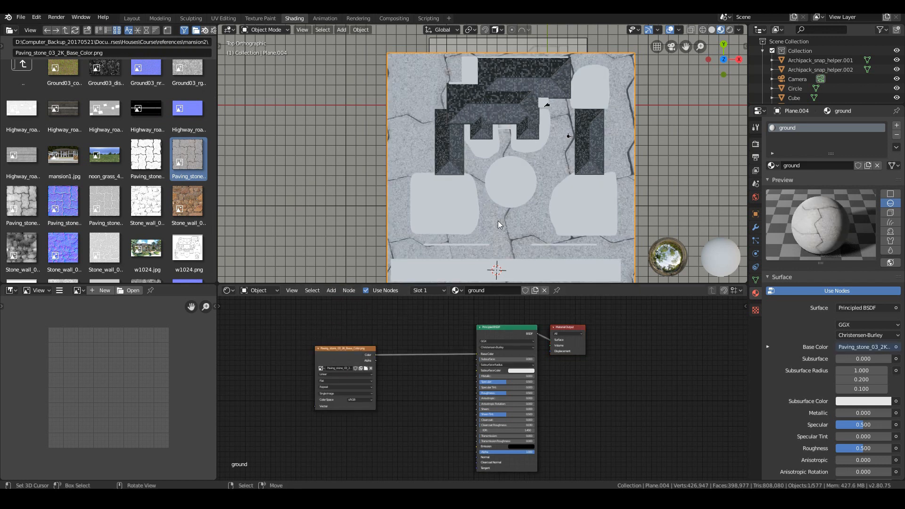
scroll(499, 223, "up", 2)
scroll(499, 223, "down", 2)
Step: Switch to the UV Editing workspace for the ground plane and frame its whole UV layout over the paving texture
left_click(225, 18)
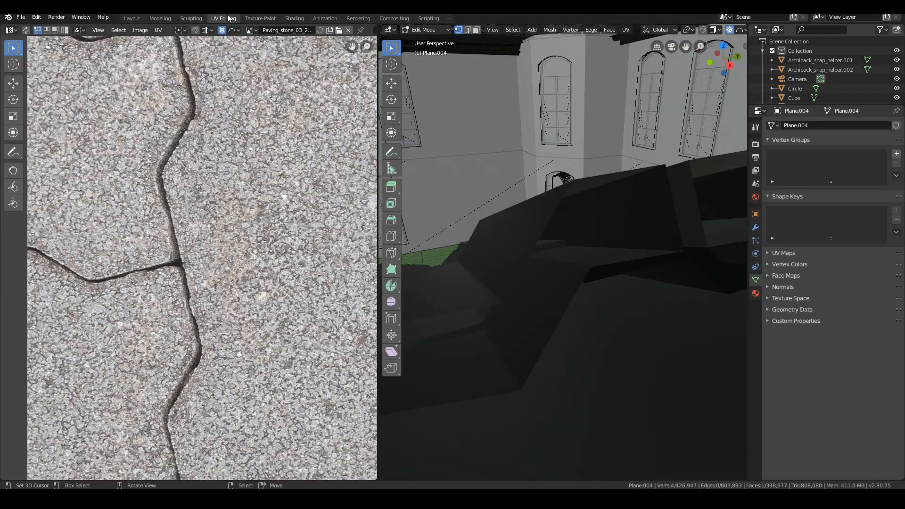
key("Home")
scroll(501, 215, "down", 12)
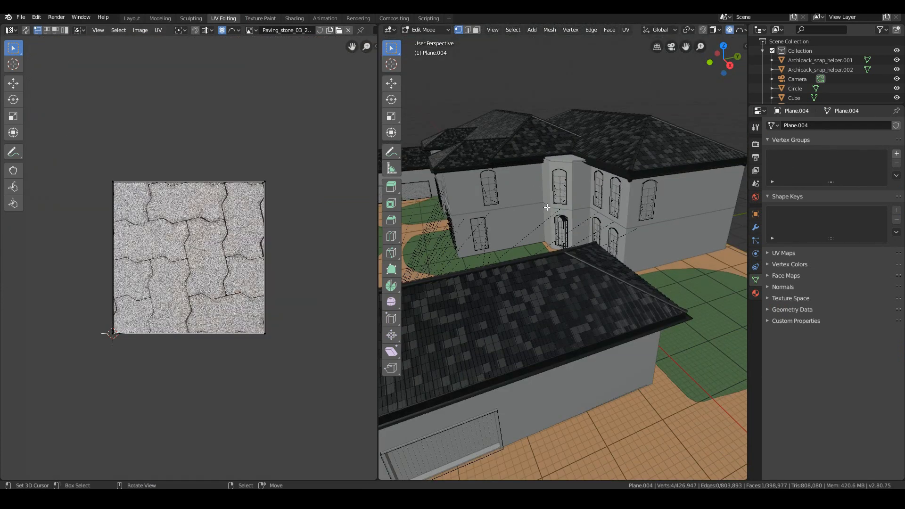
Step: Select all UVs of the ground plane and scale them up far beyond the paving stone image
key("a")
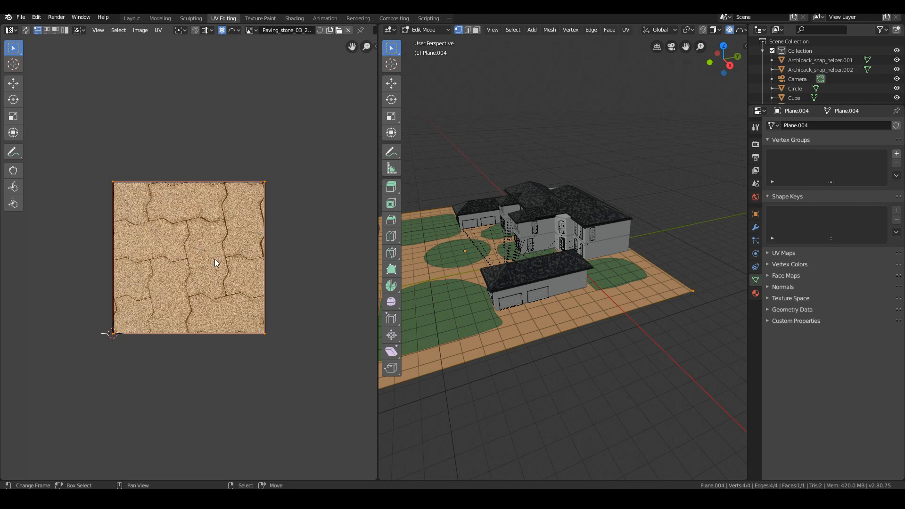
key("s")
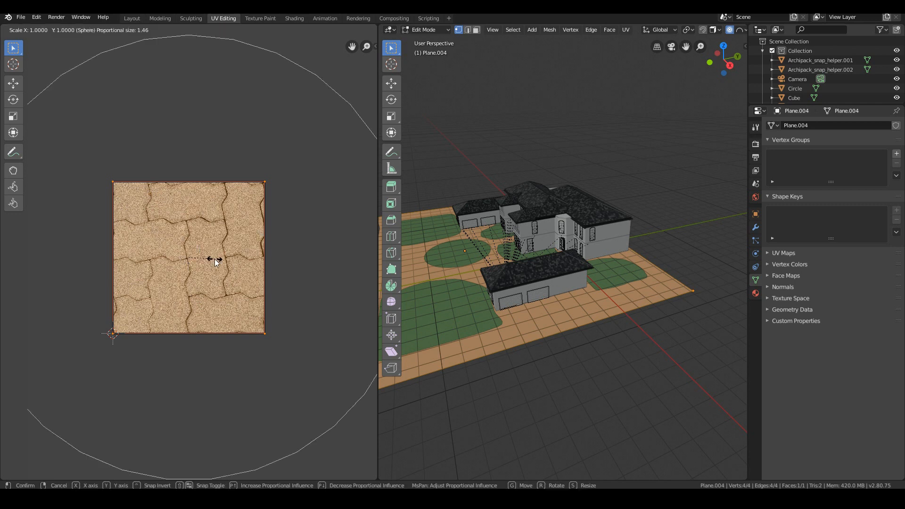
left_click(215, 263)
scroll(574, 313, "up", 7)
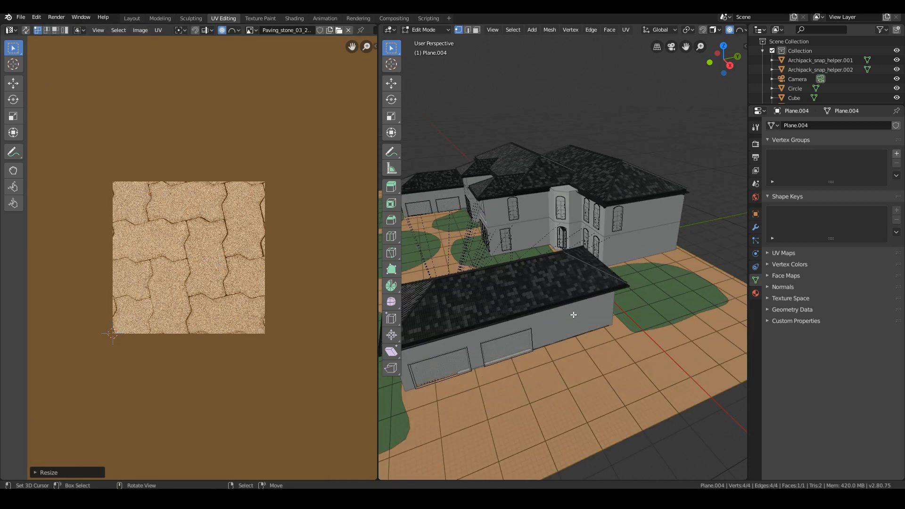
Step: Display the 3D view in Look Dev shading and check the ground paving in front of the main entrance
middle_click_drag(536, 349, 630, 325)
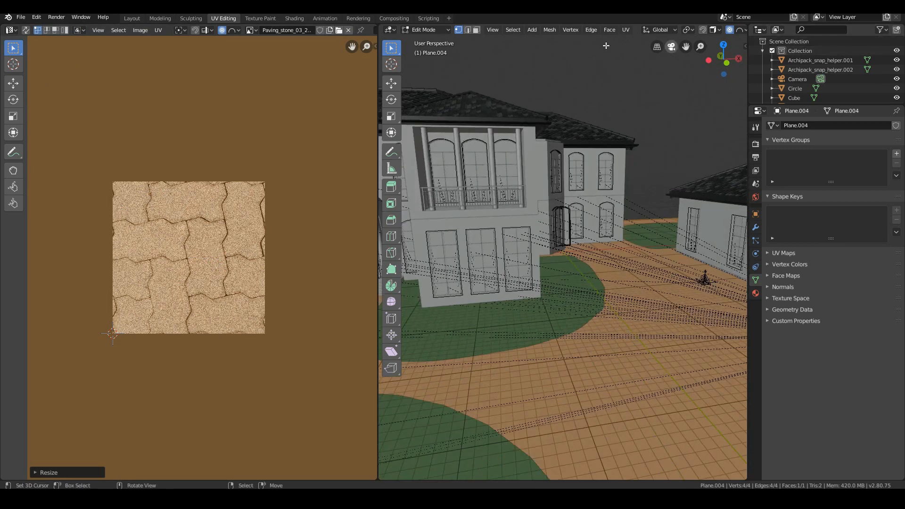
scroll(693, 28, "down", 5)
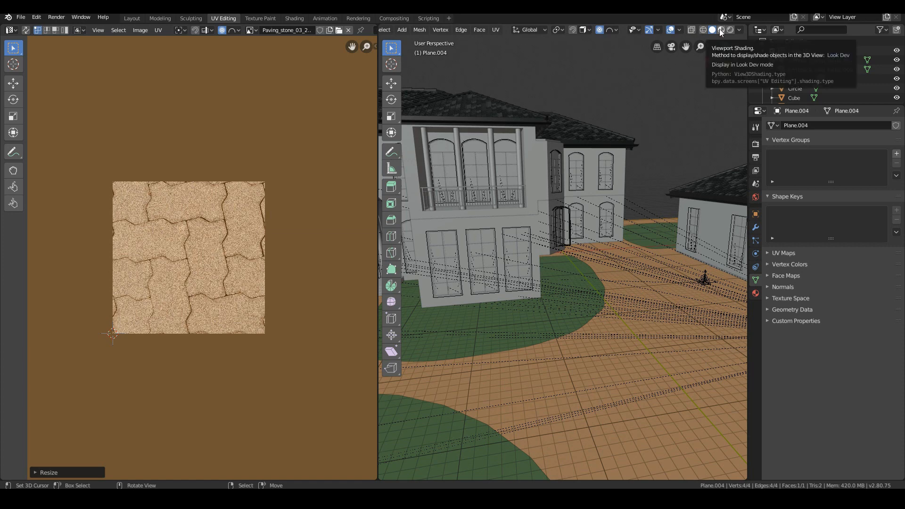
left_click(720, 32)
scroll(609, 264, "down", 2)
mouse_move(589, 349)
middle_mouse_down("shift")
mouse_move(583, 278)
mouse_move(578, 297)
mouse_move(500, 277)
mouse_move(622, 275)
mouse_move(578, 291)
middle_mouse_up("shift")
key("Tab")
scroll(568, 297, "up", 5)
scroll(568, 297, "down", 3)
scroll(636, 273, "up", 2)
scroll(578, 290, "up", 2)
key("Tab")
Step: Rescale the ground plane's UVs in two passes and compare the paving stone size with the front door and steps
key("s")
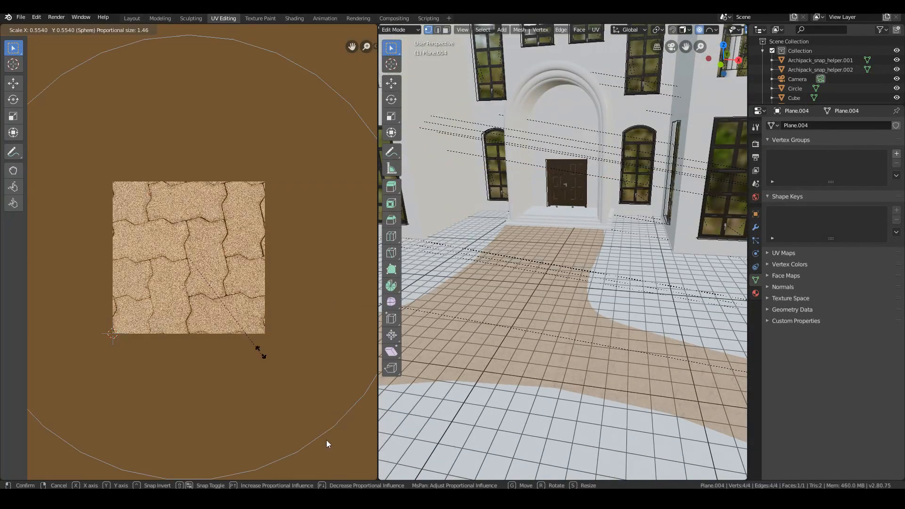
left_click(326, 440)
scroll(298, 417, "down", 6)
scroll(298, 417, "down", 5)
scroll(302, 418, "up", 6)
key("s")
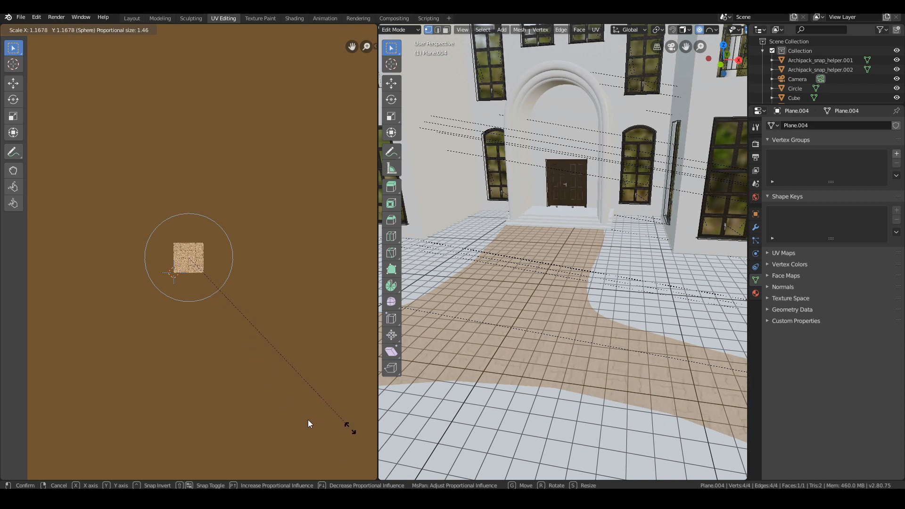
left_click(347, 426)
scroll(637, 389, "up", 4)
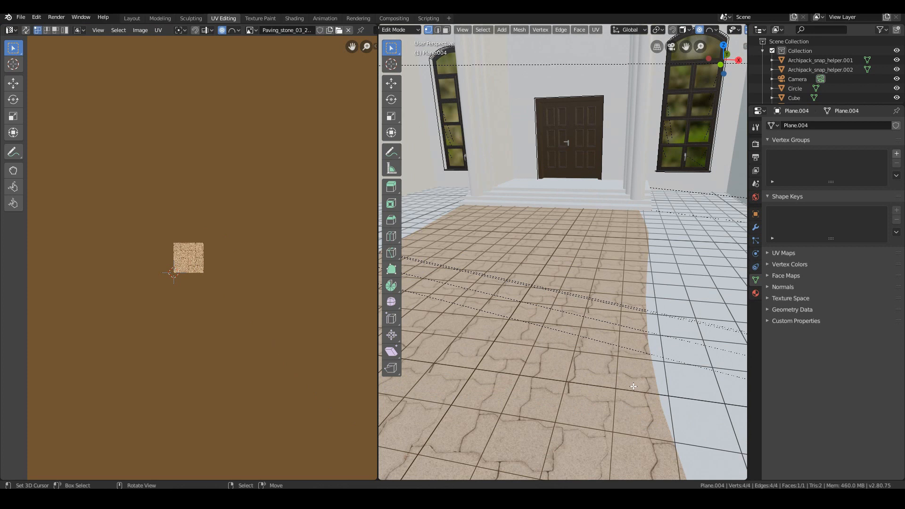
scroll(633, 386, "up", 5)
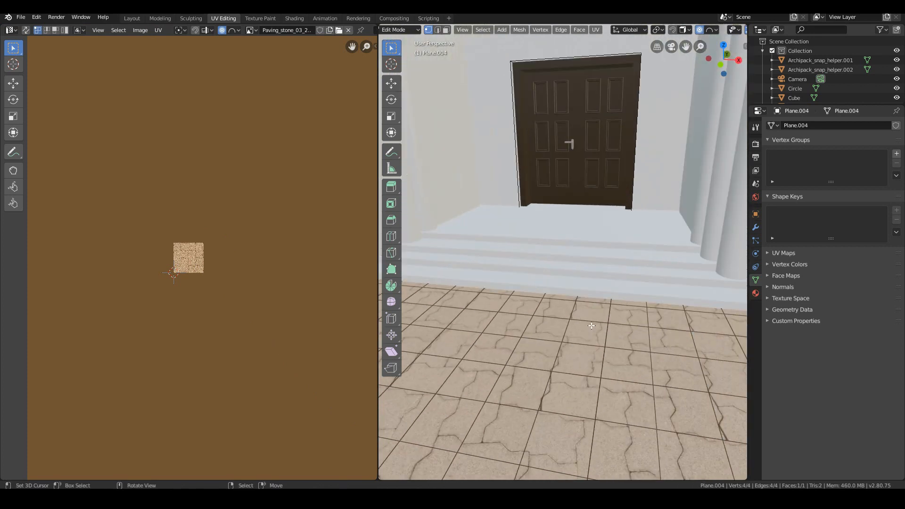
scroll(589, 325, "up", 3)
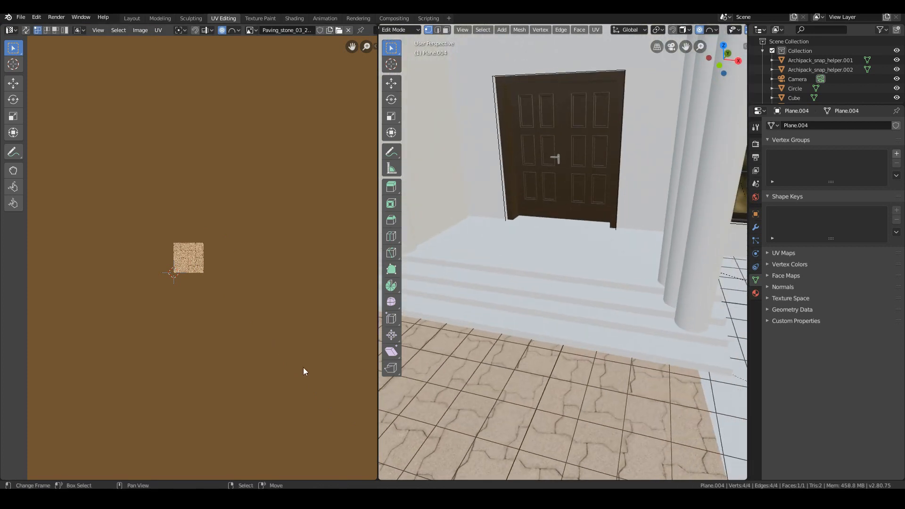
Step: Enlarge the ground plane's UVs twice, by about 1.13 and about 1.55, and return to Object Mode
key("s")
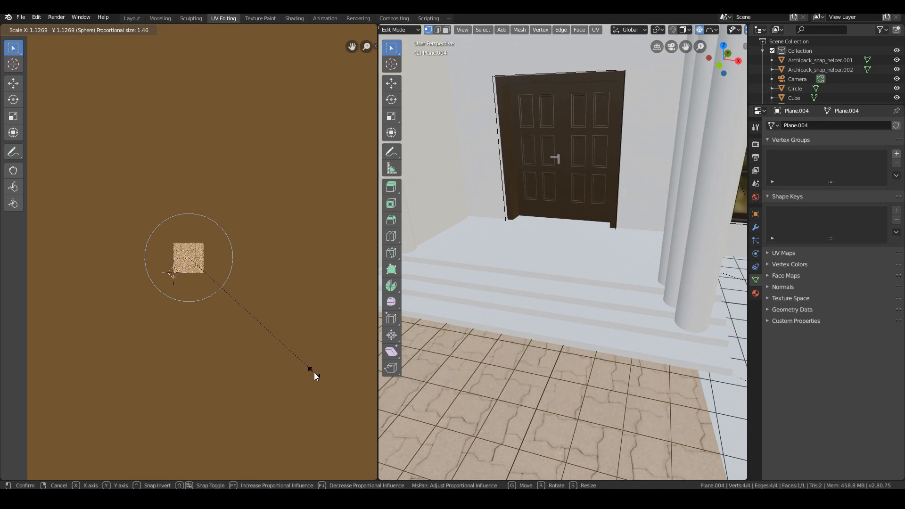
left_click(314, 373)
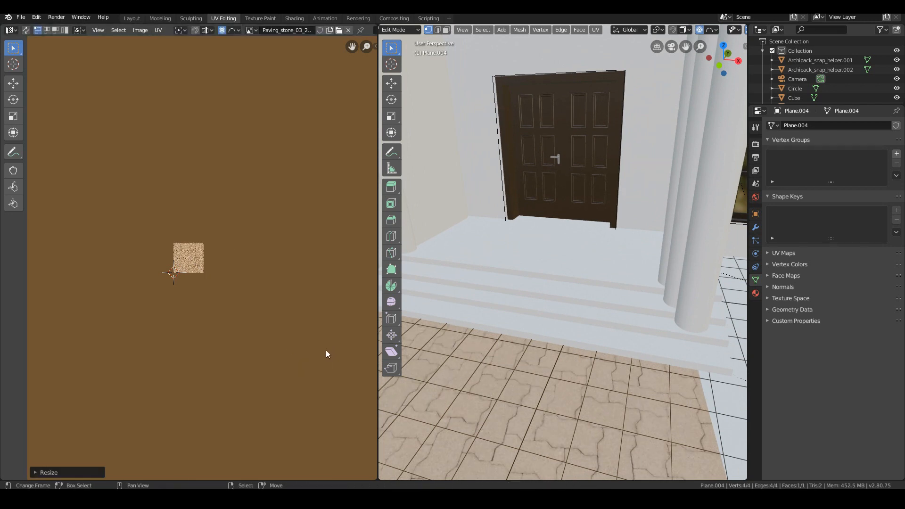
key("s")
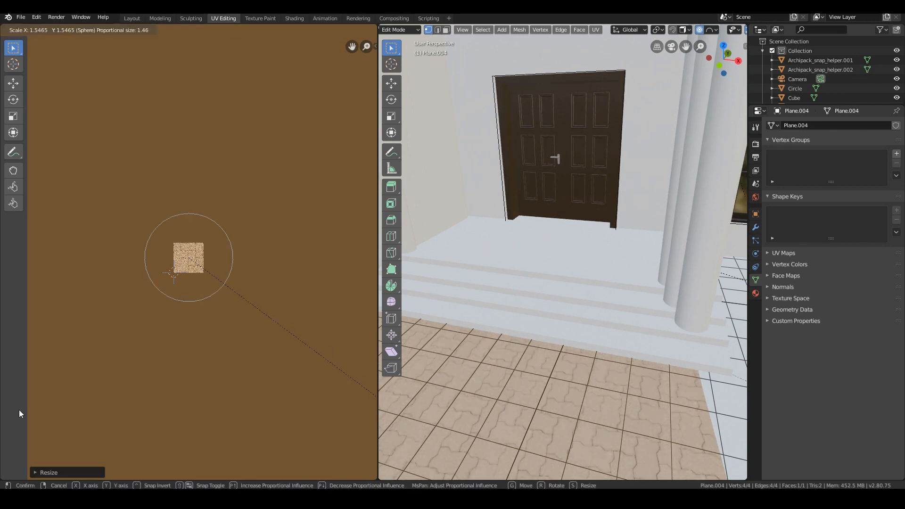
left_click(20, 410)
key("Tab")
scroll(519, 307, "down", 10)
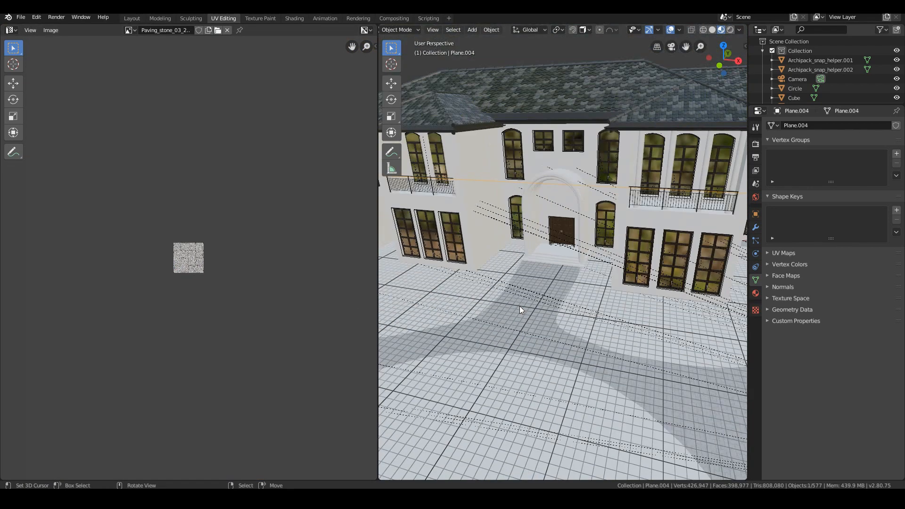
middle_click_drag(520, 306, 491, 286)
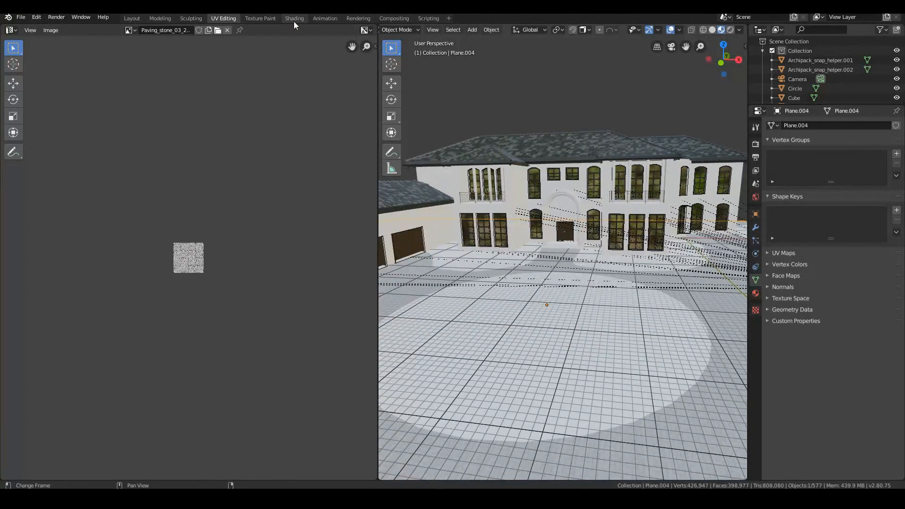
Step: In the Shading workspace, add Paving_stone_03_2K_Roughness.png to the ground material and connect its colour to the Principled BSDF's Roughness
left_click(294, 18)
left_click_drag(344, 350, 333, 325)
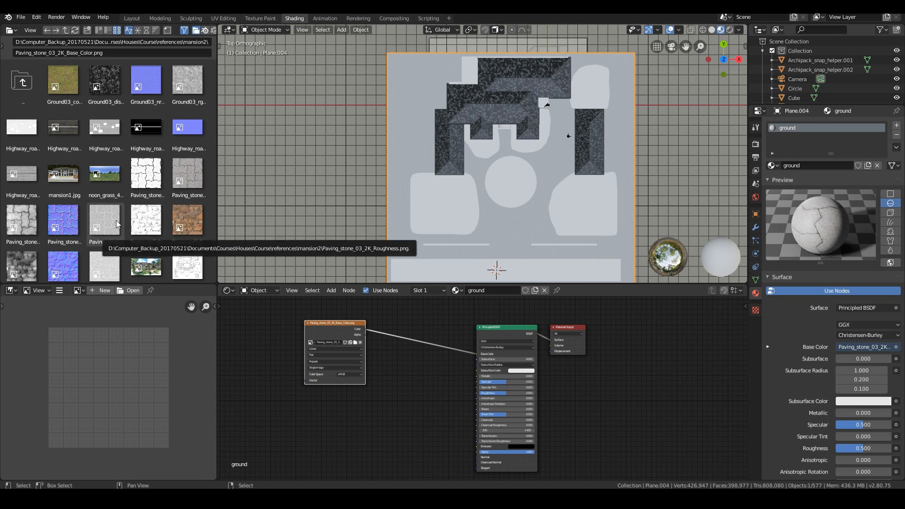
left_click_drag(114, 222, 477, 393)
left_click_drag(357, 418, 328, 402)
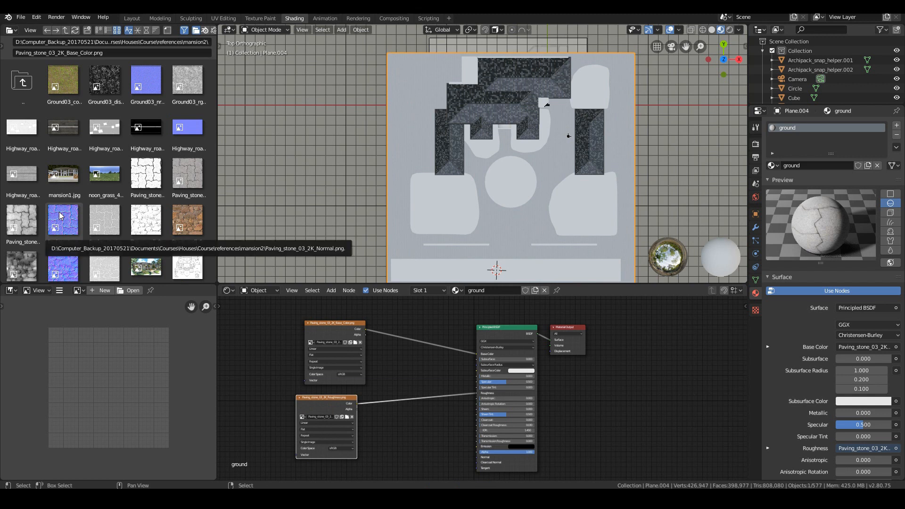
Step: Add Paving_stone_03_2K_Normal.png to the ground material and place its node below the roughness texture
left_click_drag(61, 216, 400, 443)
scroll(435, 416, "down", 2)
middle_click_drag(457, 400, 462, 347)
left_click_drag(440, 376, 393, 410)
Step: Add a Bump node and route the normal texture's colour through its Normal input to the Principled BSDF's Normal
key("shift+a")
mouse_move(392, 426)
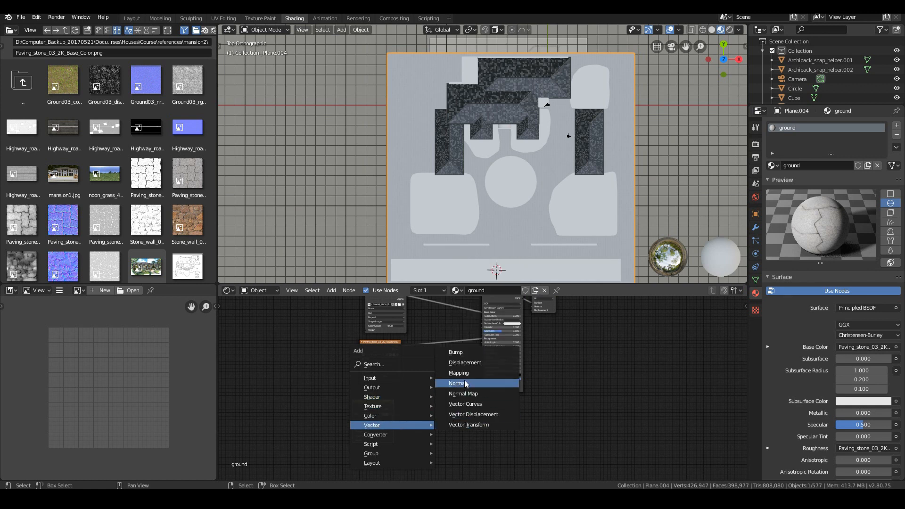
left_click(456, 353)
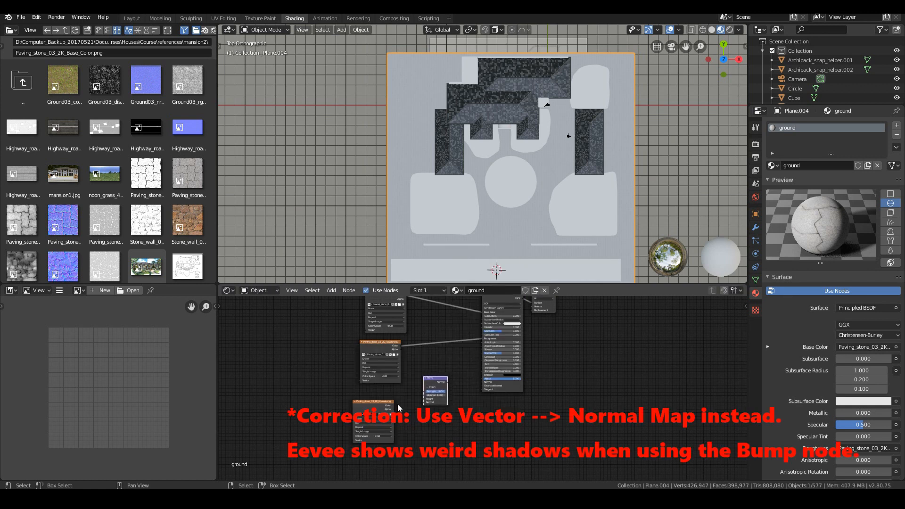
left_click_drag(394, 405, 476, 401)
Step: Set the colour space of the Paving_stone_03_2K_Normal.png texture to Non-Color
scroll(434, 373, "up", 4)
middle_click_drag(443, 395, 539, 359)
middle_click_drag(391, 426, 438, 406)
left_click(342, 453)
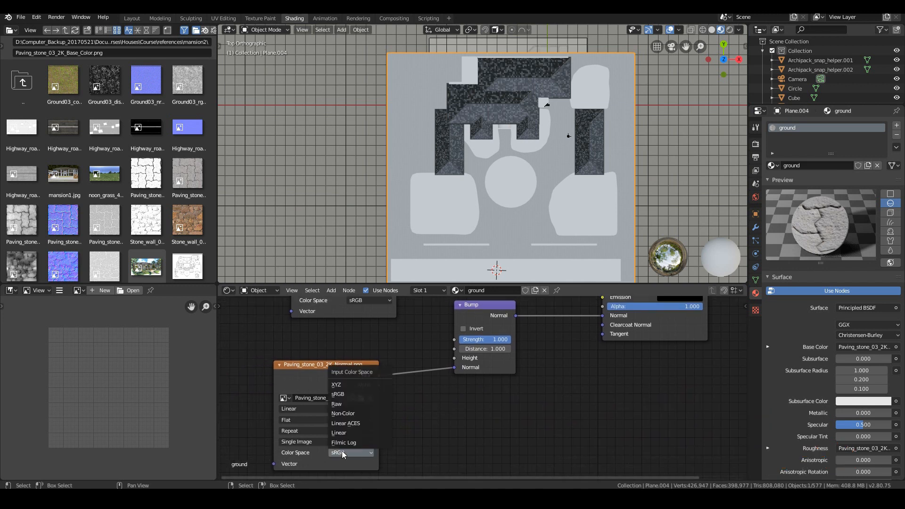
left_click(345, 413)
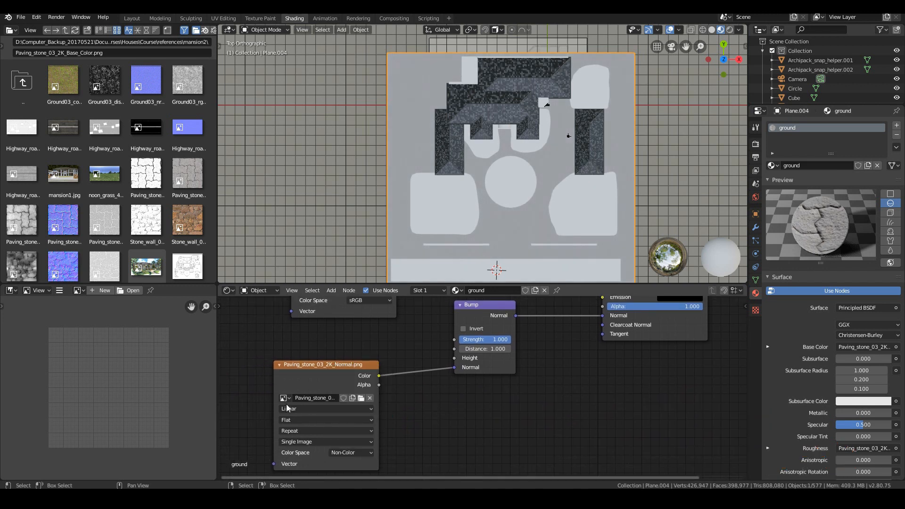
Step: Examine the ground material's node setup and the paving around the mansion and garage
middle_click_drag(520, 195, 521, 94)
scroll(526, 138, "up", 4)
scroll(548, 363, "down", 2)
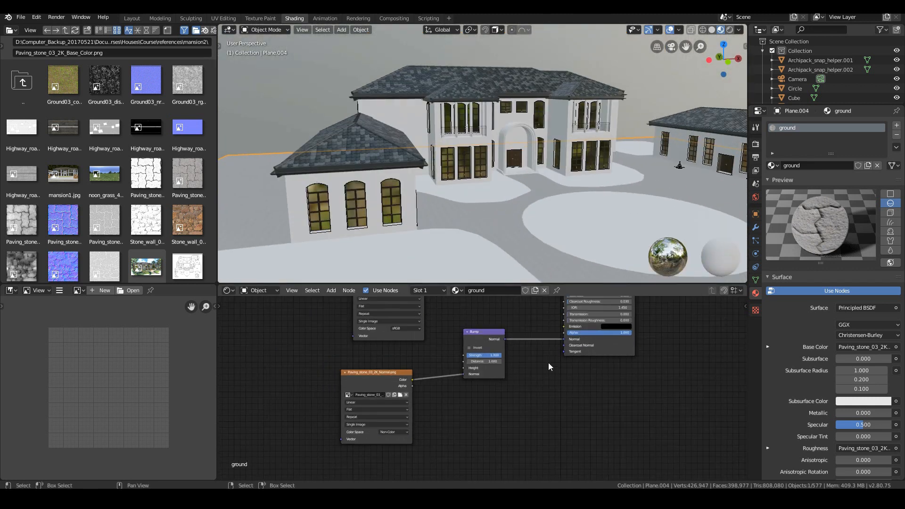
scroll(547, 363, "down", 3)
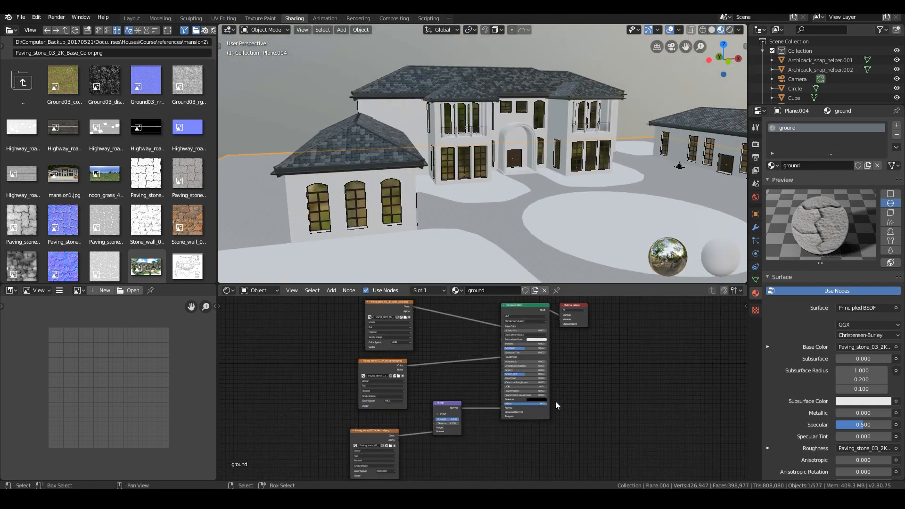
scroll(555, 401, "up", 2)
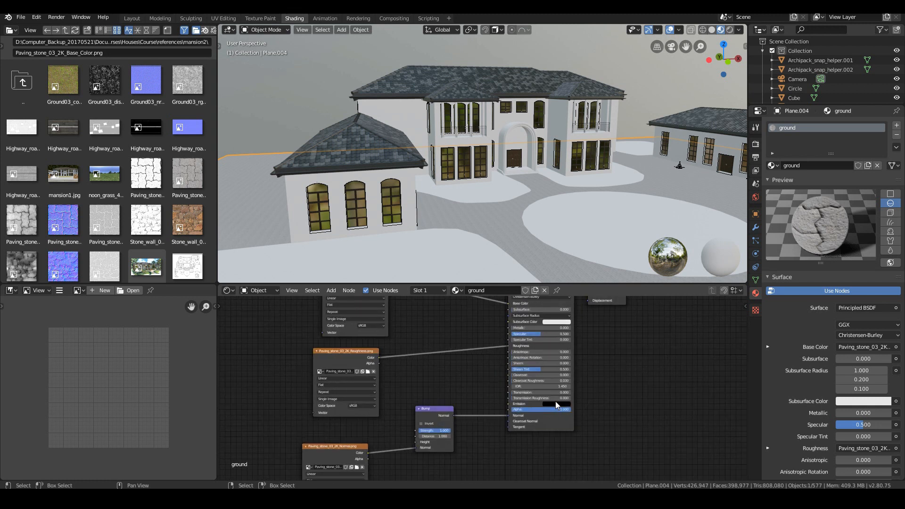
middle_click_drag(612, 347, 610, 367)
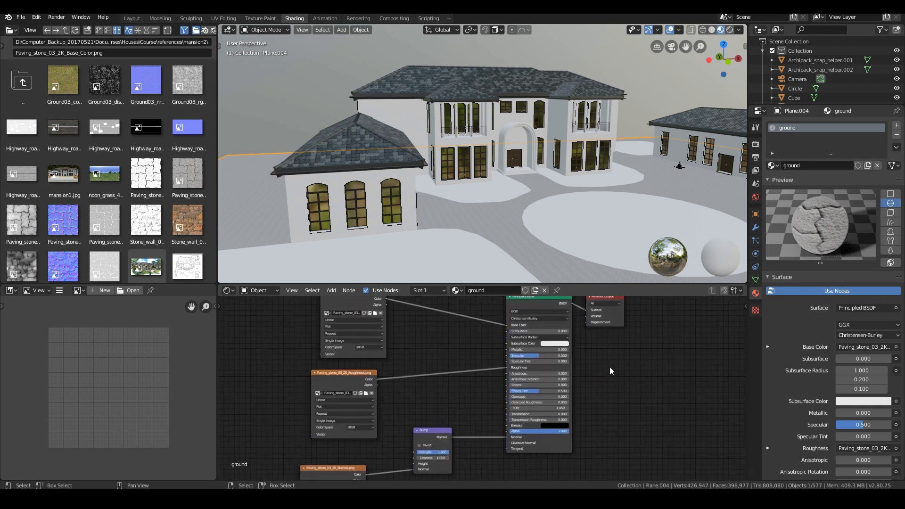
middle_click_drag(542, 397, 578, 438)
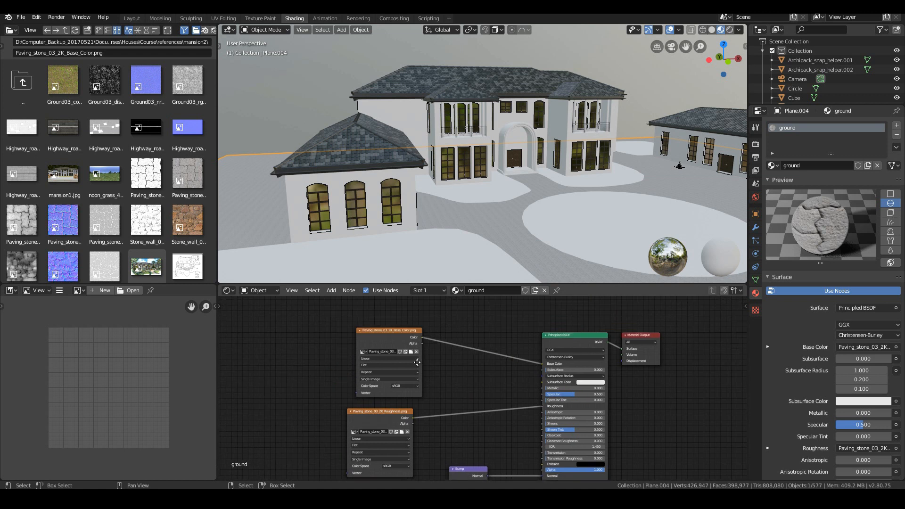
scroll(519, 194, "down", 2)
middle_click_drag(518, 194, 465, 206)
scroll(462, 206, "up", 2)
scroll(474, 205, "up", 4)
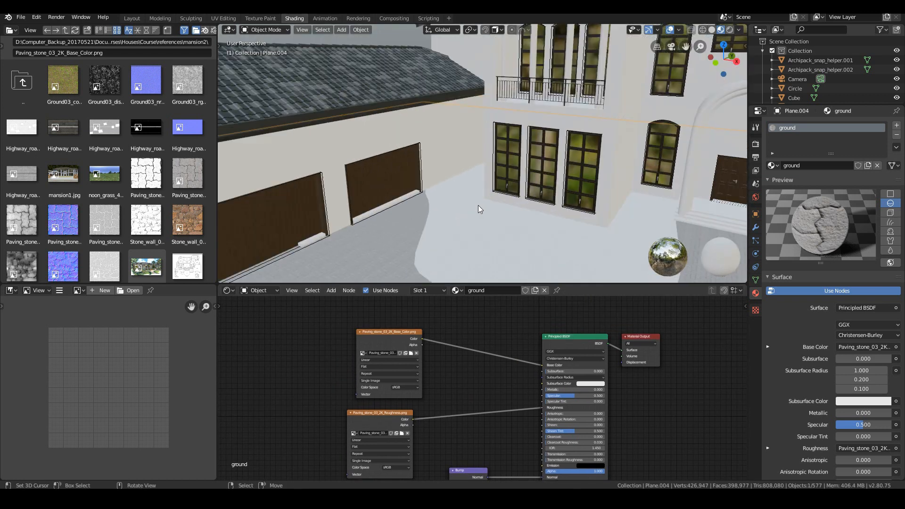
middle_click_drag(525, 203, 435, 183, "shift")
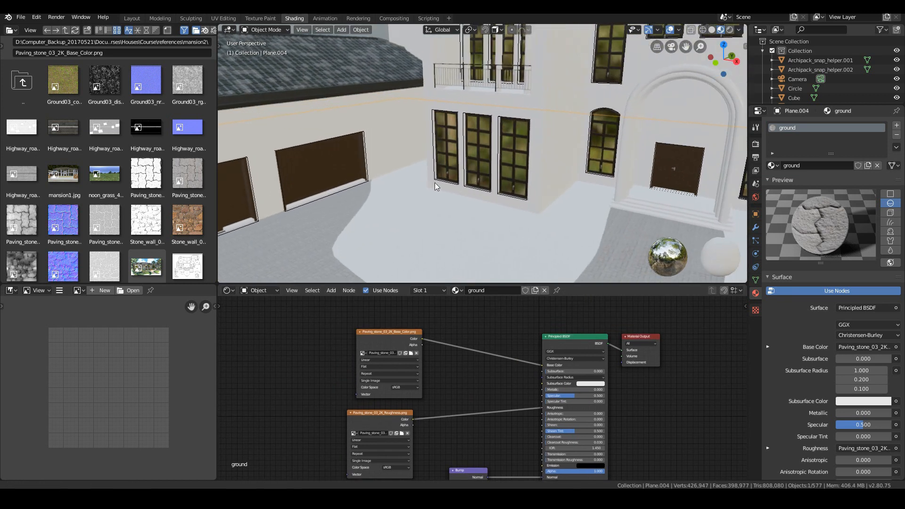
scroll(436, 191, "down", 6)
scroll(435, 203, "down", 2)
Step: Select the circular lawn and the five other grass patches from the top view and join them into one object
right_click(483, 227)
middle_click_drag(392, 230, 423, 247)
scroll(424, 247, "down", 4)
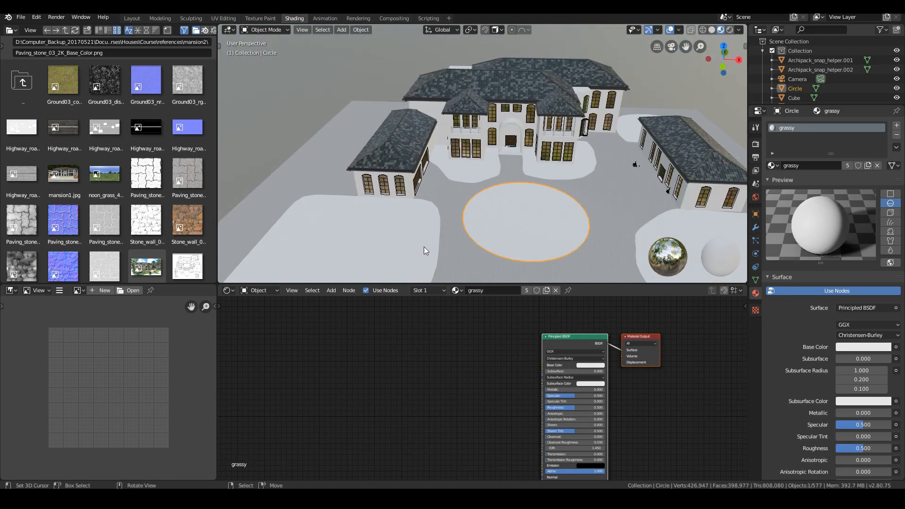
key("KP_7")
scroll(423, 247, "down", 2)
right_click(441, 236, "shift")
right_click(637, 234, "shift")
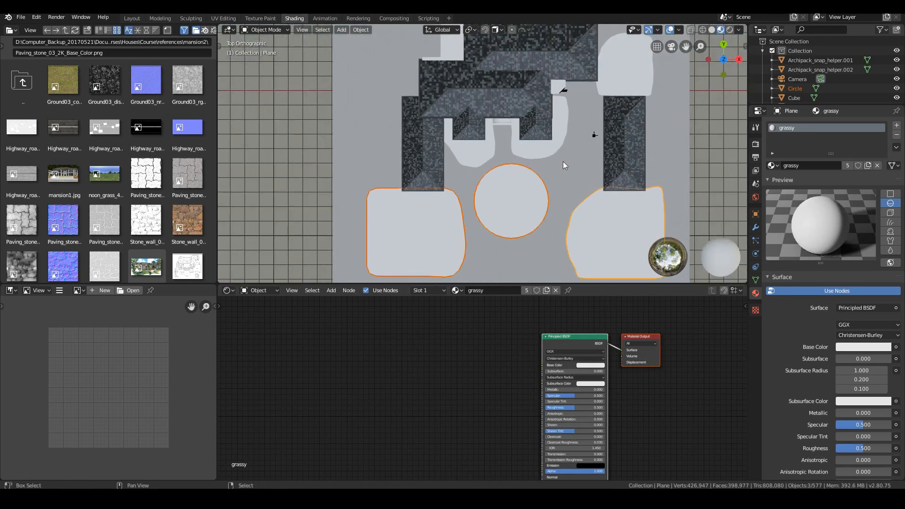
right_click(538, 150, "shift")
right_click(472, 146, "shift")
right_click(649, 73, "shift")
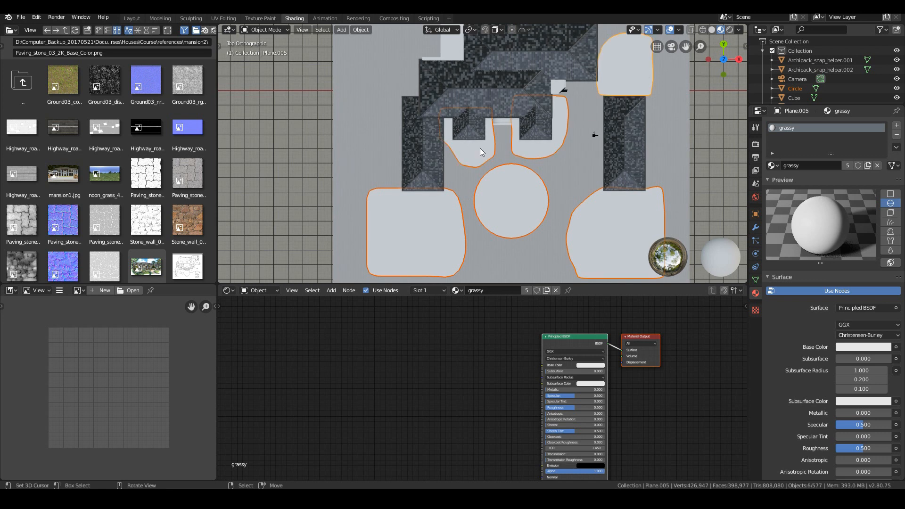
key("ctrl+j")
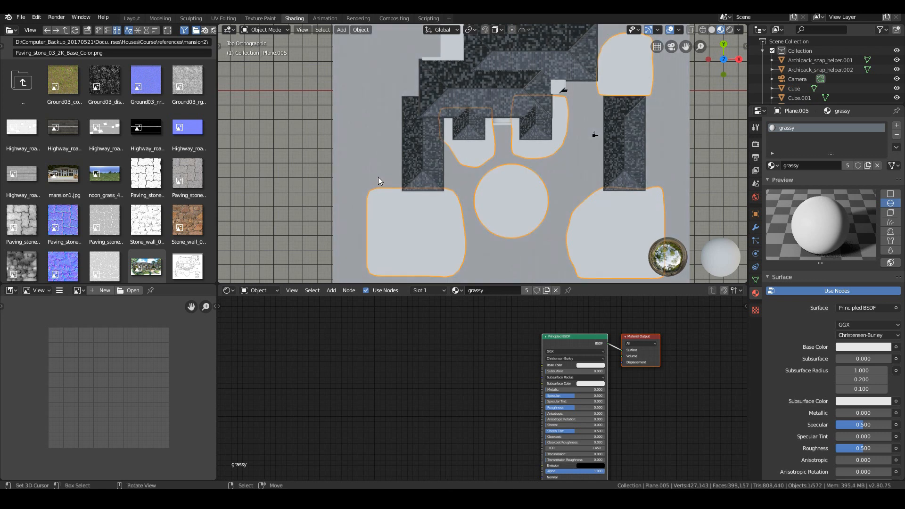
Step: Add Ground03_col.jpg to the grassy material and connect its colour to the Principled BSDF's Base Color
left_click_drag(63, 80, 351, 348)
left_click_drag(409, 353, 542, 366)
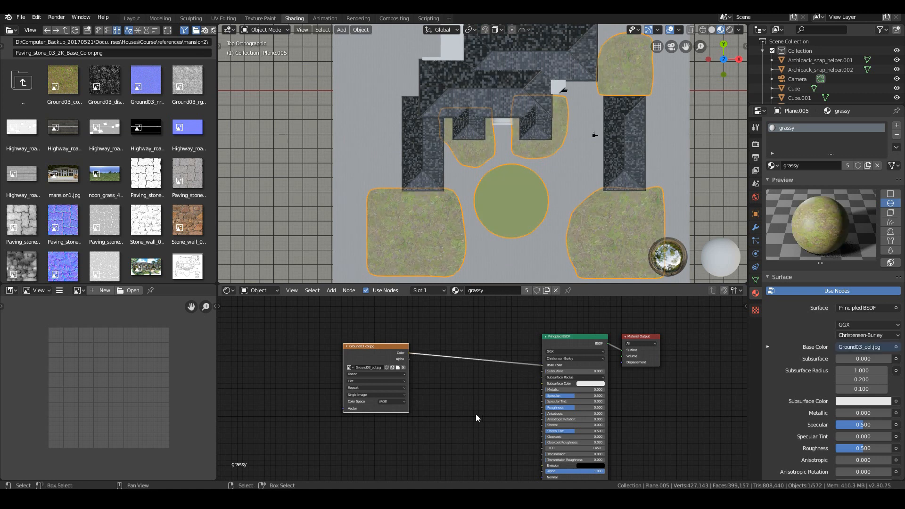
Step: Unwrap the circular lawn's faces with Project From View from the top view
key("Tab")
scroll(515, 196, "up", 1)
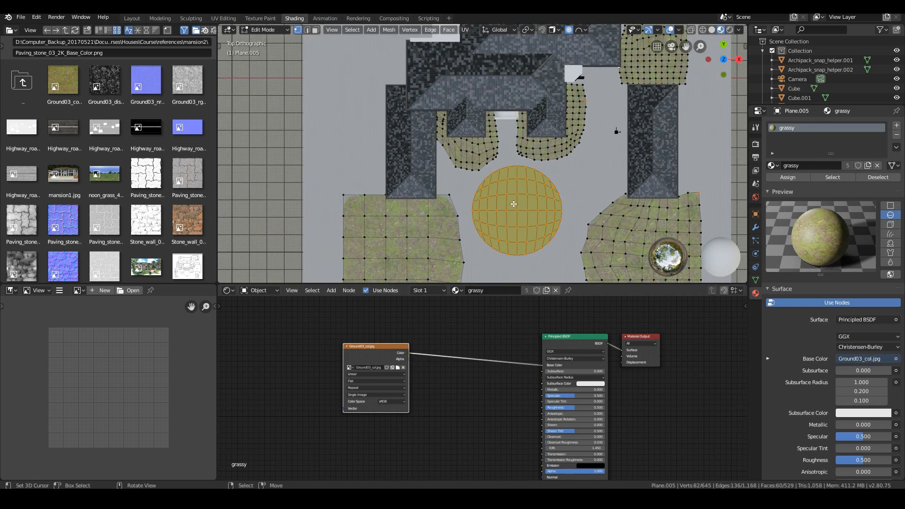
scroll(514, 208, "down", 3)
scroll(514, 208, "up", 1)
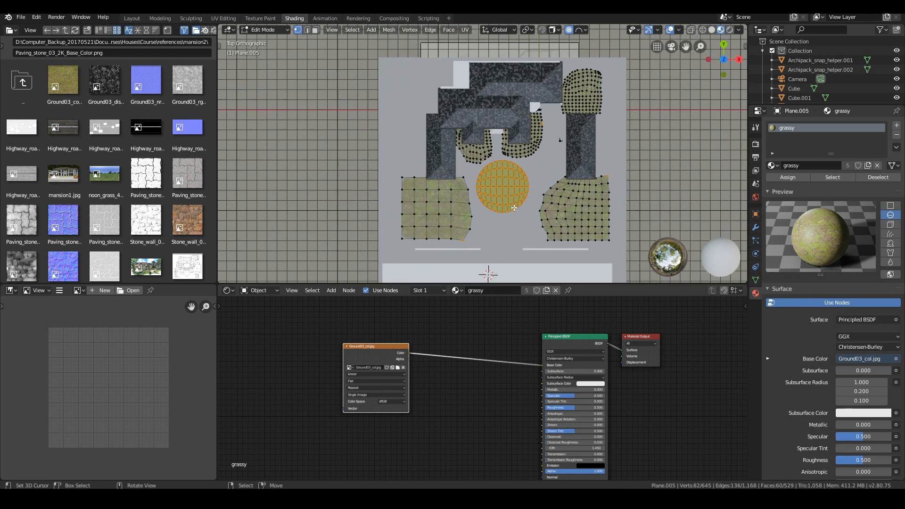
key("u")
left_click(514, 207)
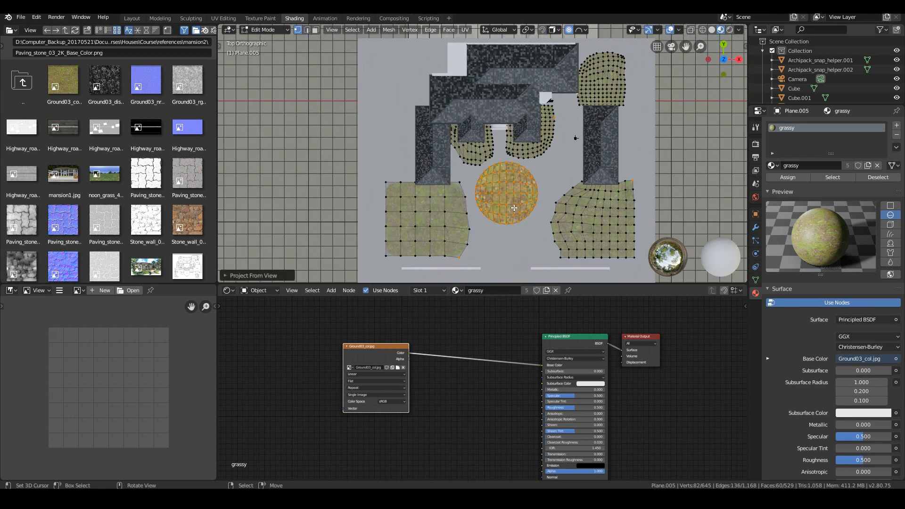
scroll(514, 208, "up", 3)
Step: Select every face of the joined lawn patches and unwrap them together with Project From View from the top
key("a")
key("alt+a")
key("a")
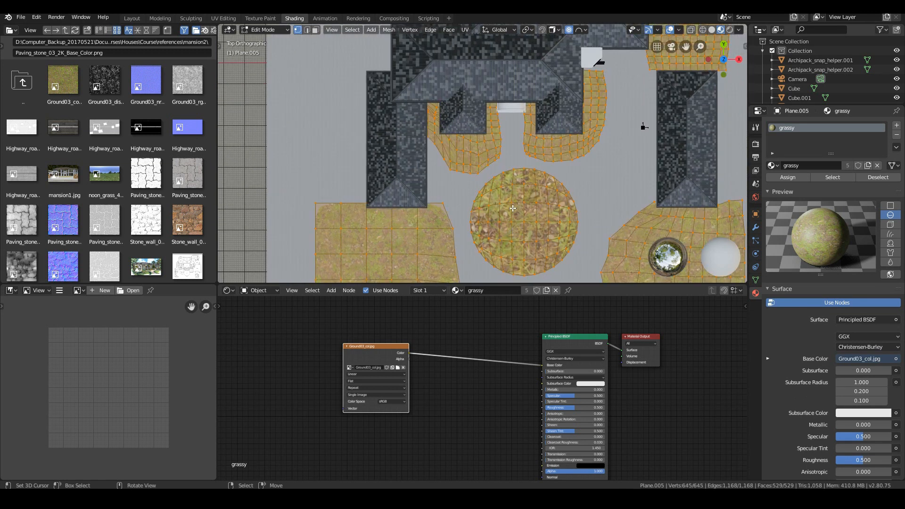
key("u")
left_click(513, 208)
scroll(513, 208, "down", 4)
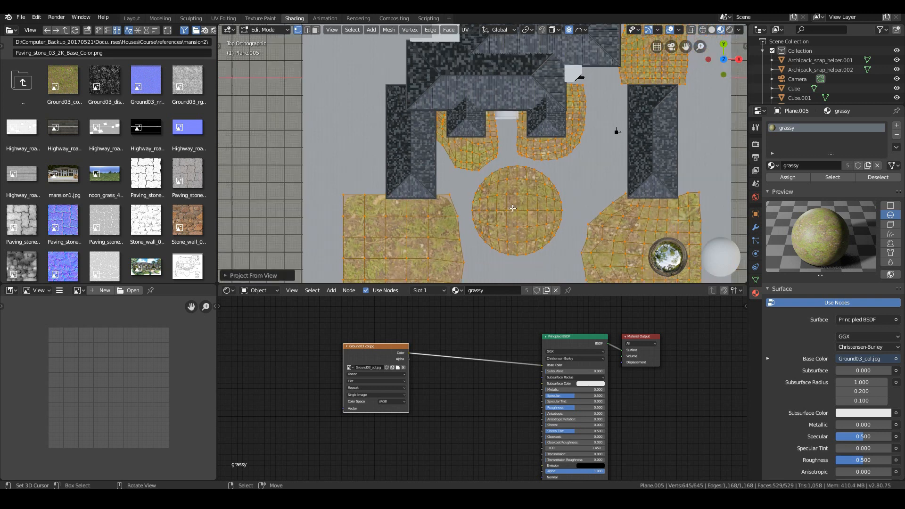
Step: Scale up all the lawn UVs in the UV editor so the grass texture tiles more finely, and return to Object Mode
left_click(223, 18)
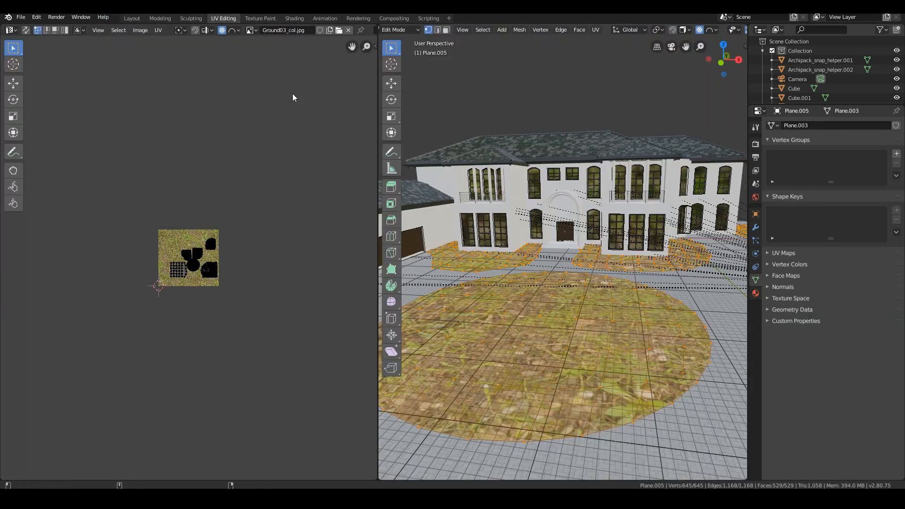
key("a")
key("s")
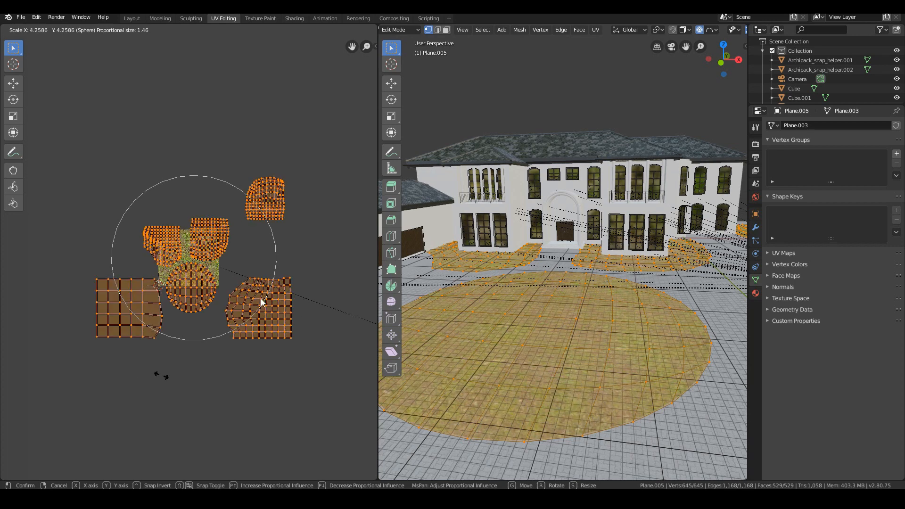
left_click(130, 410)
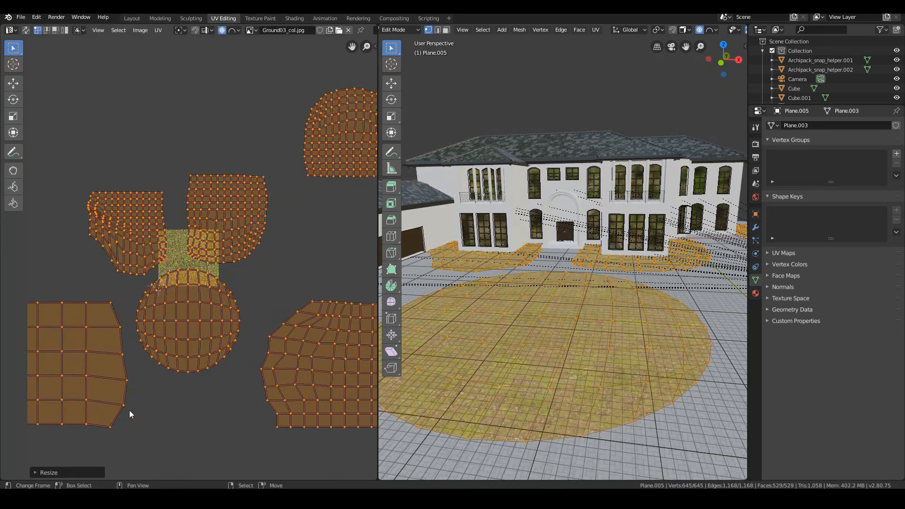
key("Tab")
scroll(593, 318, "down", 3)
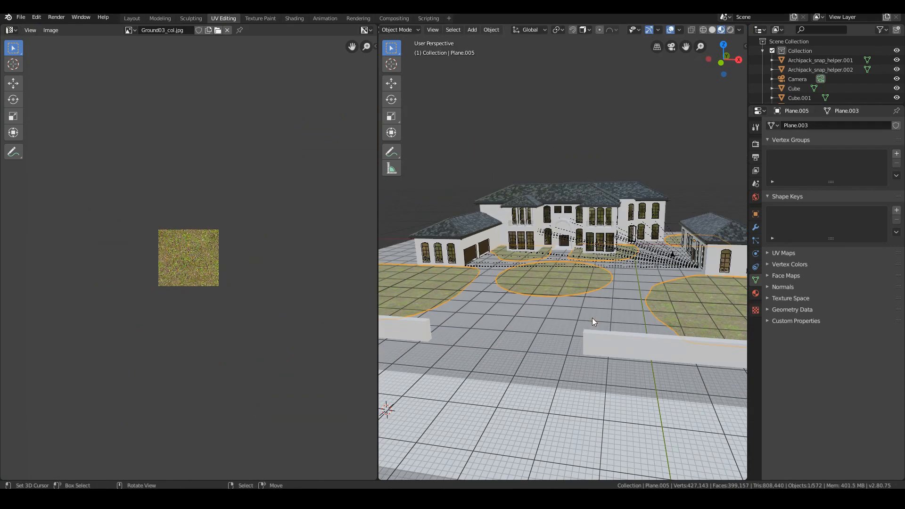
scroll(608, 325, "up", 3)
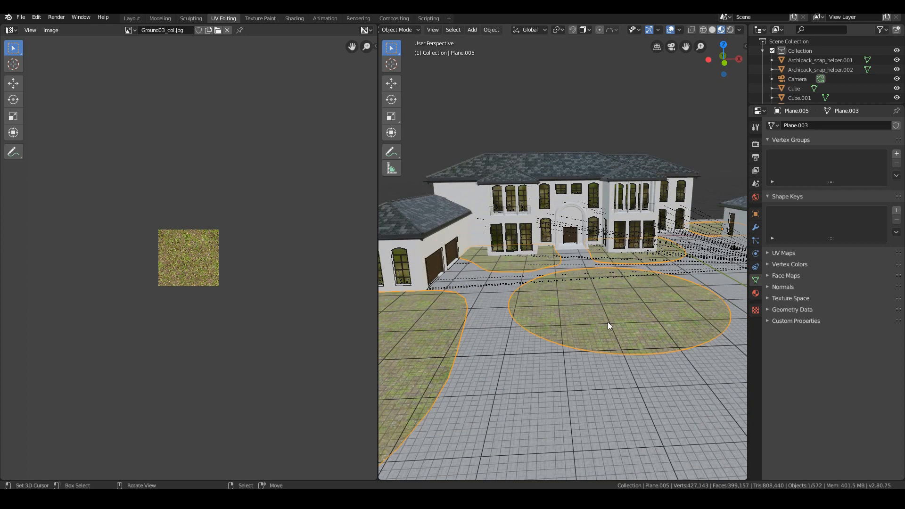
scroll(608, 326, "down", 1)
scroll(608, 322, "up", 2)
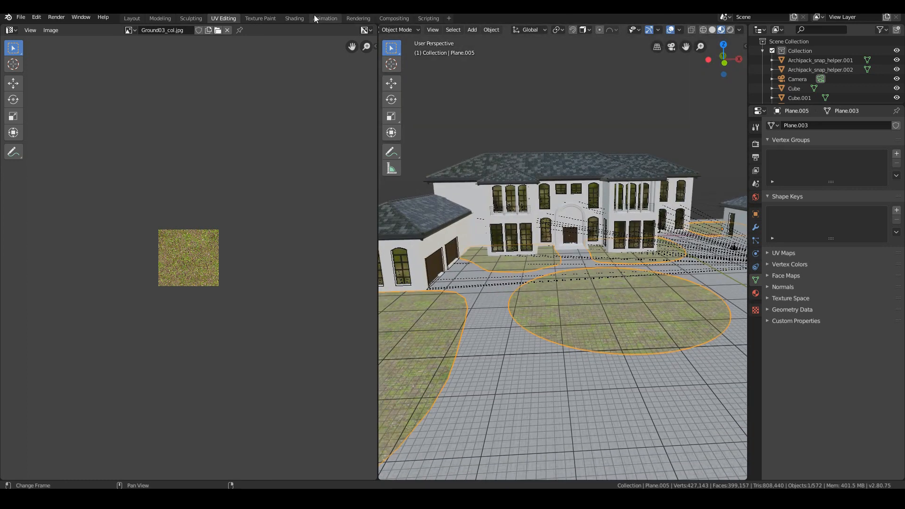
Step: Add Ground03_nrm.jpg and a Bump node to the grassy material, linking the image to Bump's Normal and Bump to the Principled BSDF's Normal
left_click(295, 18)
mouse_move(356, 360)
left_mouse_down()
mouse_move(383, 323)
mouse_move(400, 318)
left_mouse_up()
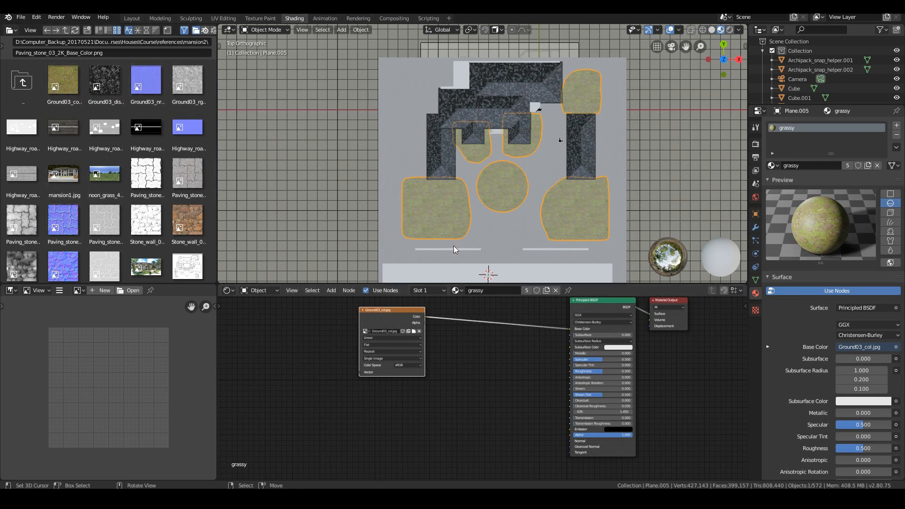
left_click_drag(186, 126, 353, 415)
key("shift+a")
mouse_move(434, 418)
left_click(472, 345)
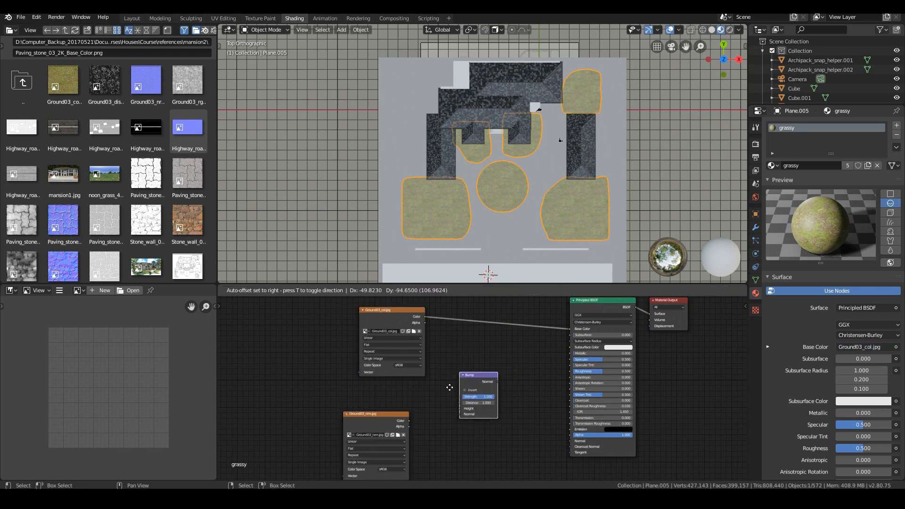
left_click(460, 401)
left_click_drag(409, 420, 450, 429)
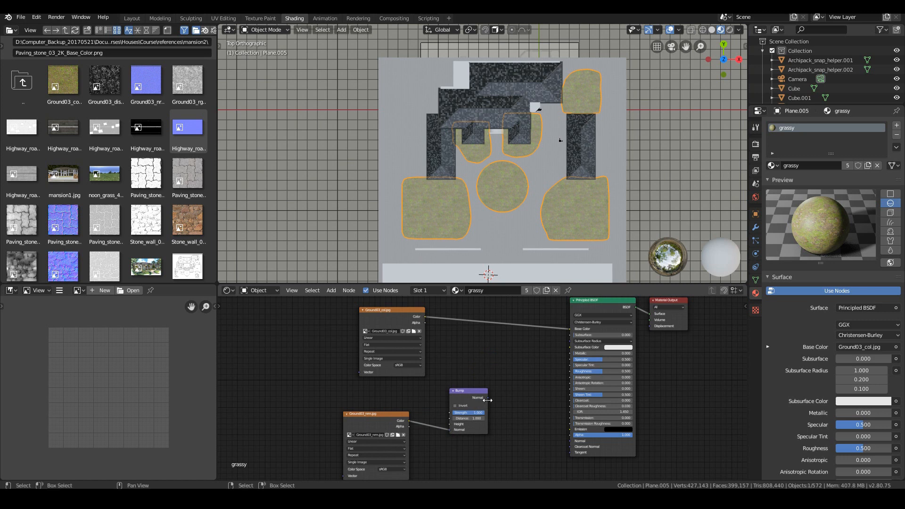
left_click_drag(487, 398, 571, 441)
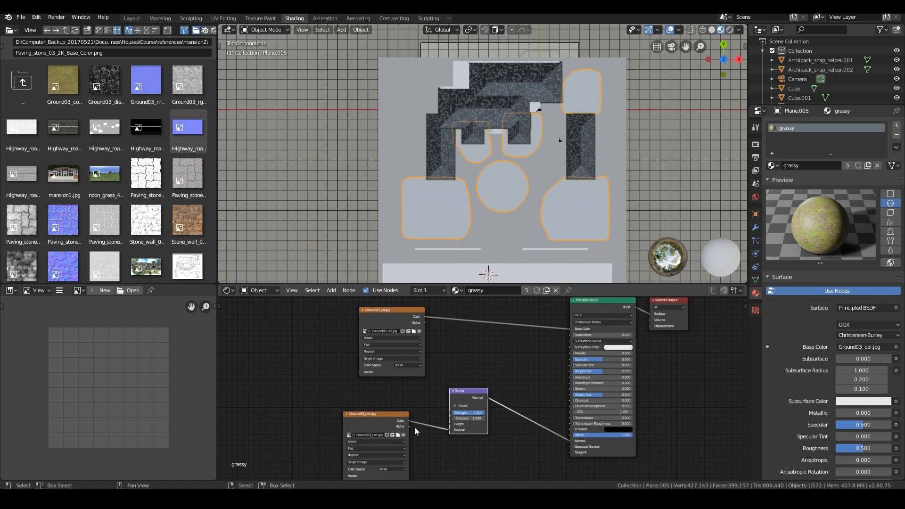
Step: Set Ground03_nrm.jpg's colour space to Non-Color and connect Ground03_rgh.jpg's colour to the Principled BSDF's Roughness
left_click(393, 469)
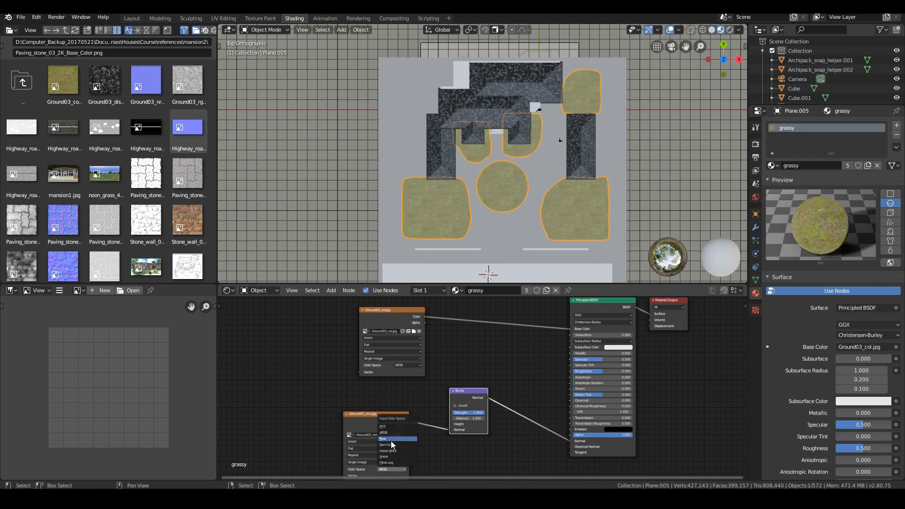
left_click(391, 445)
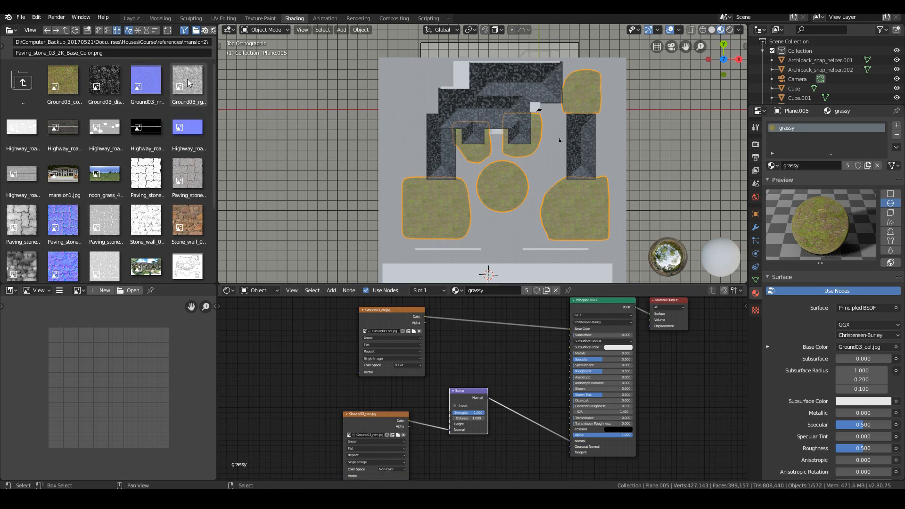
mouse_move(189, 83)
left_mouse_down()
mouse_move(472, 364)
mouse_move(482, 354)
mouse_move(303, 342)
mouse_move(572, 376)
mouse_move(486, 390)
left_mouse_up()
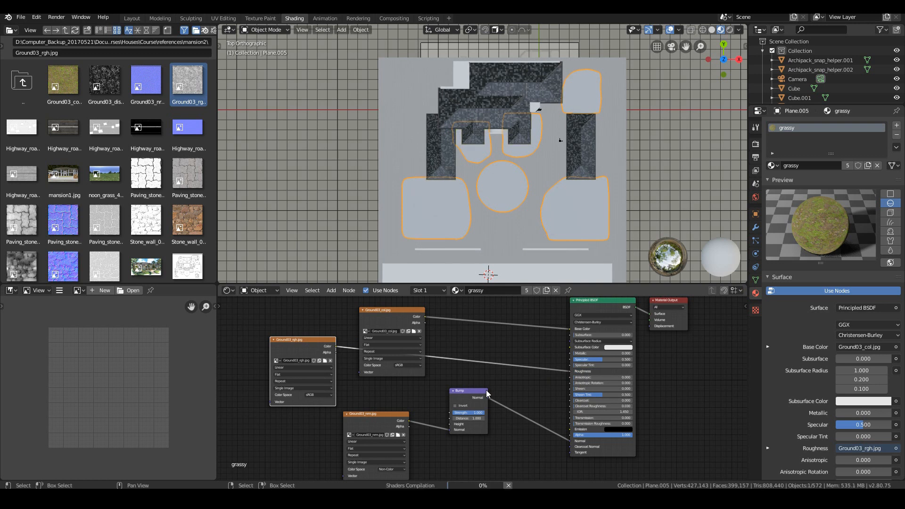
Step: Examine the textured lawns, paving, facade and roofs of the mansion in perspective view from several distances
middle_click_drag(483, 174, 509, 211)
scroll(493, 192, "down", 5)
scroll(494, 191, "up", 3)
scroll(493, 193, "down", 3)
scroll(509, 212, "up", 8)
middle_click_drag(496, 177, 494, 231)
scroll(497, 227, "up", 3)
scroll(497, 228, "down", 3)
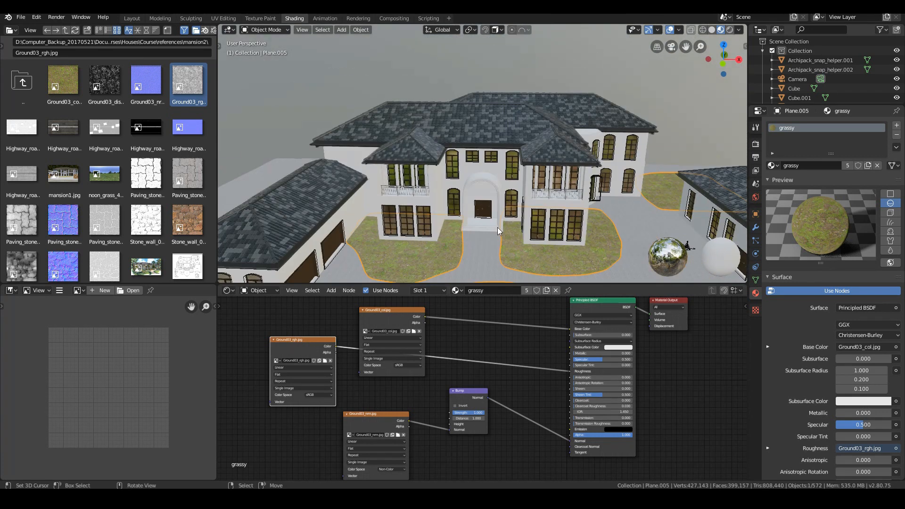
scroll(496, 228, "down", 3)
scroll(553, 216, "up", 6)
middle_click_drag(553, 217, 559, 194)
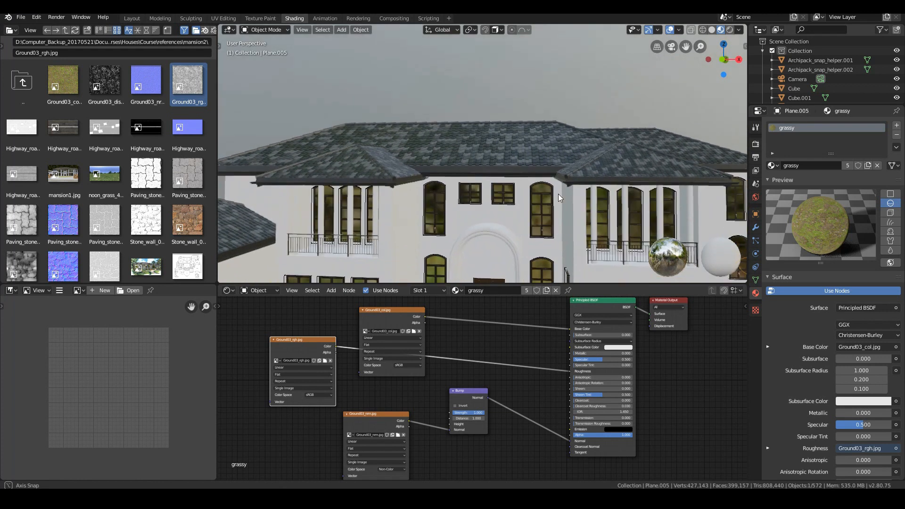
scroll(558, 194, "down", 4)
scroll(354, 208, "down", 2)
scroll(354, 211, "up", 2)
Step: Select the mansion's ground-floor wall, check its mesh in Edit Mode from the front view, and display its modifiers
left_click(334, 250)
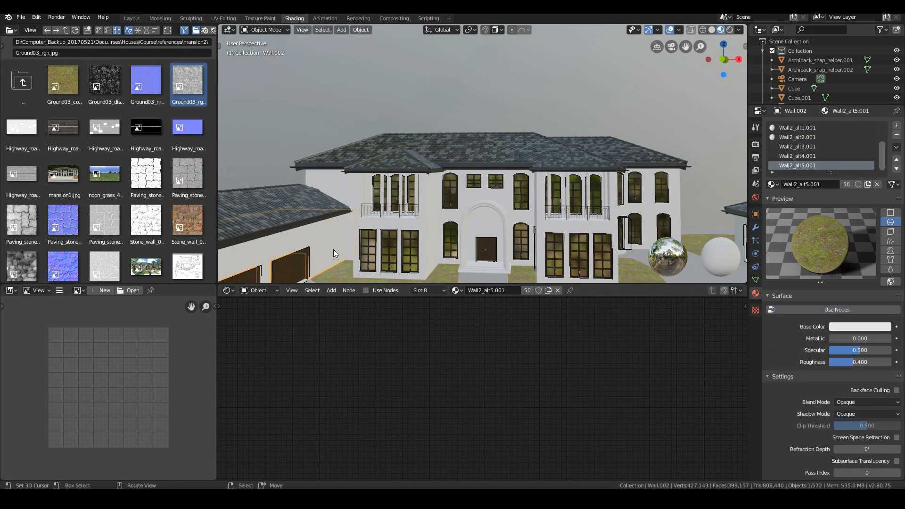
right_click(486, 231)
middle_click_drag(487, 231, 499, 217)
scroll(499, 217, "down", 2)
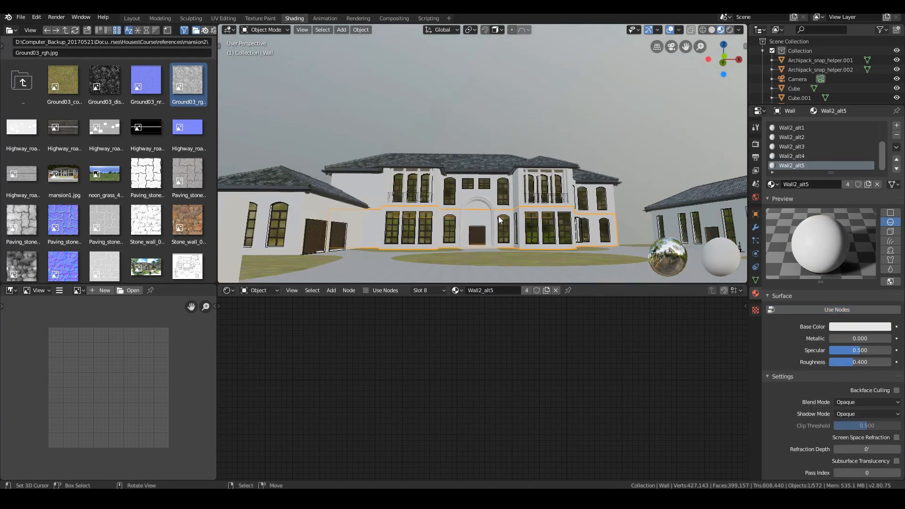
key("KP_1")
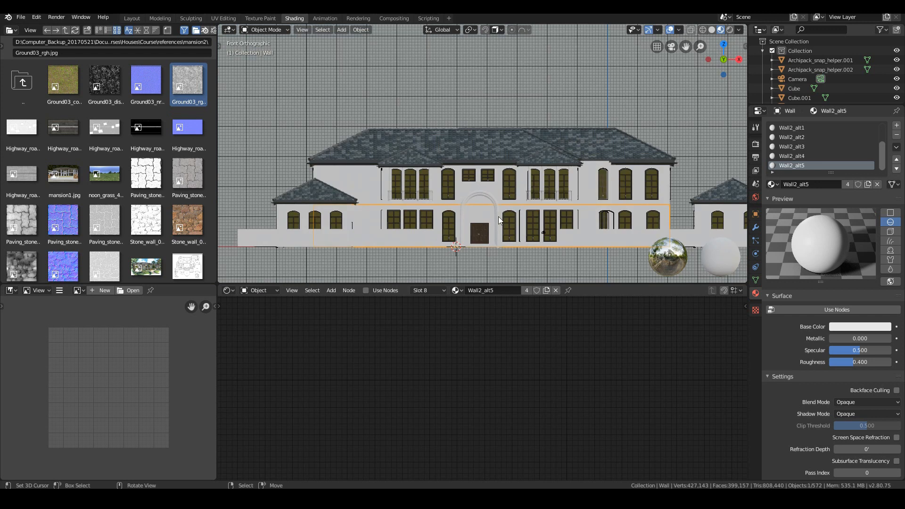
key("Tab")
key("Tab")
middle_click_drag(532, 217, 519, 223)
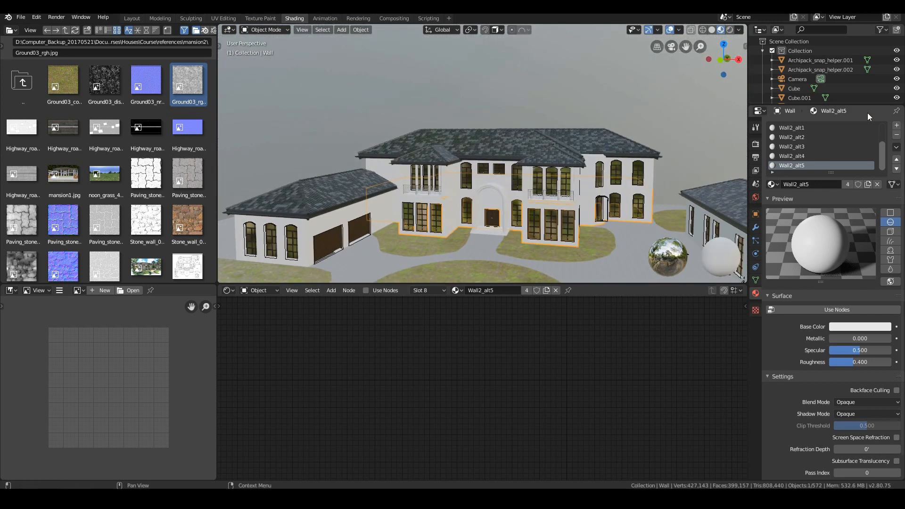
left_click(757, 227)
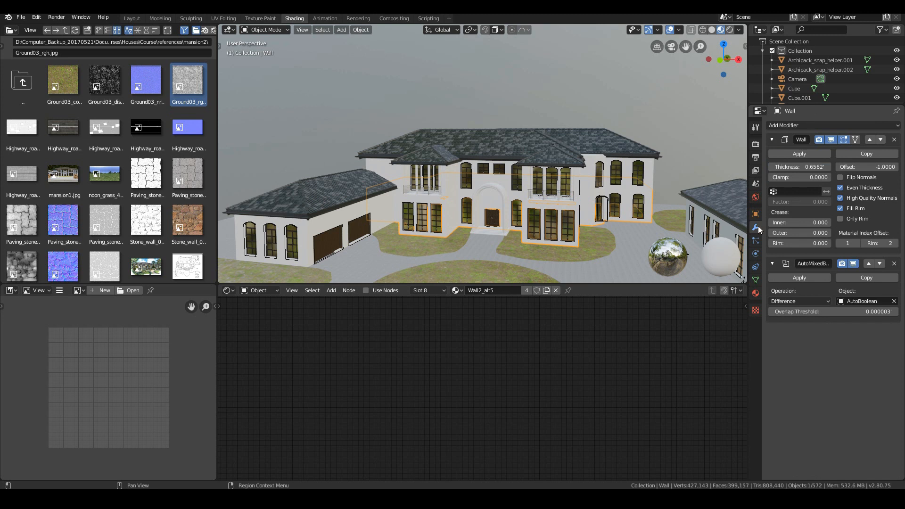
middle_click_drag(511, 188, 482, 194)
Step: Save the file, and apply the Wall and AutoMixedBoolean modifiers on the mansion's ground-floor wall
left_click(21, 17)
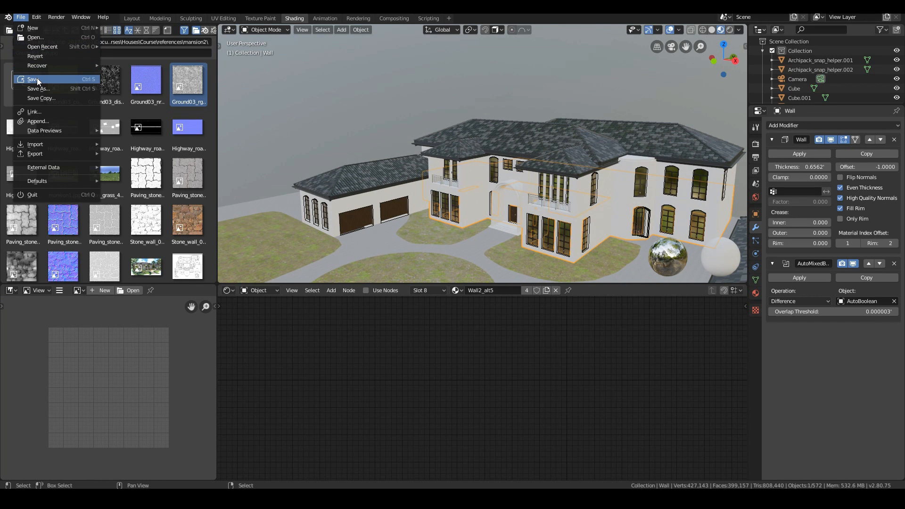
middle_click_drag(554, 207, 528, 200)
left_click(798, 156)
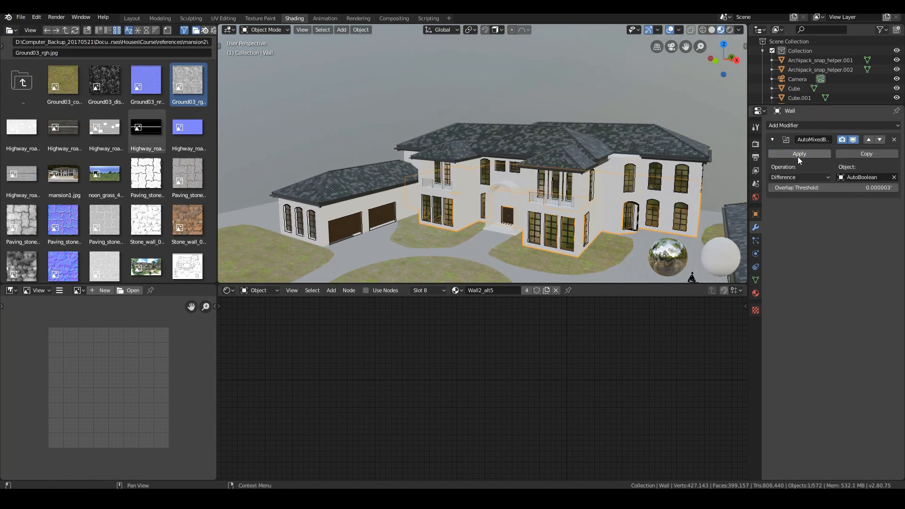
left_click(798, 157)
key("Tab")
middle_click_drag(468, 237, 358, 225)
key("Tab")
Step: Apply both modifiers on the garage wall and on the mansion's upper-floor wall
left_click(339, 225)
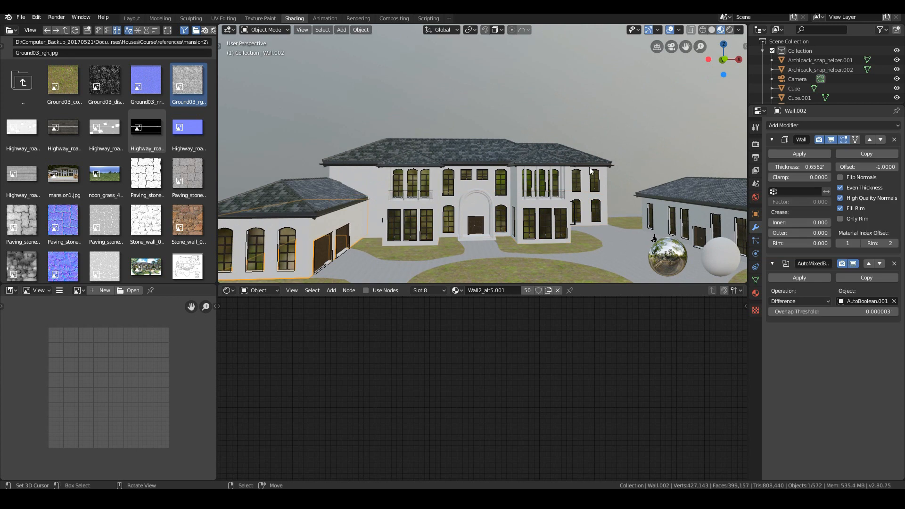
left_click(798, 155)
left_click(797, 156)
left_click(604, 187)
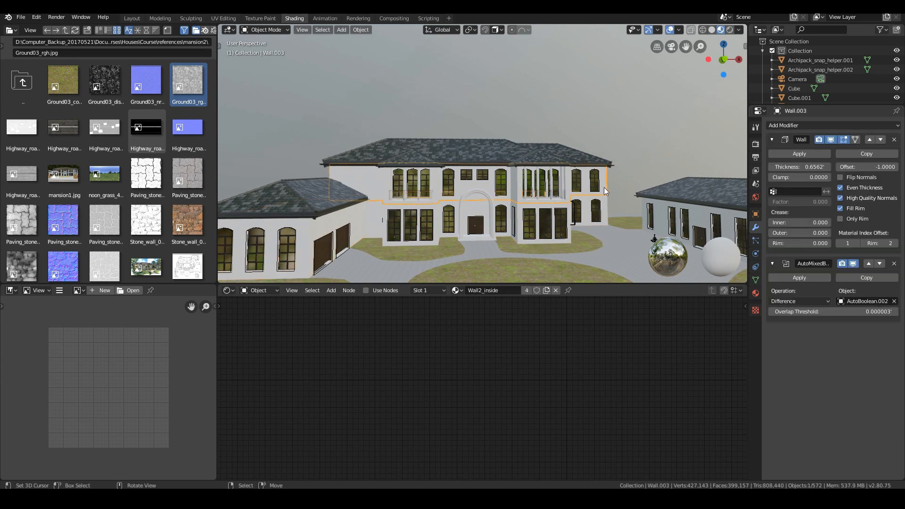
left_click(786, 156)
left_click(788, 155)
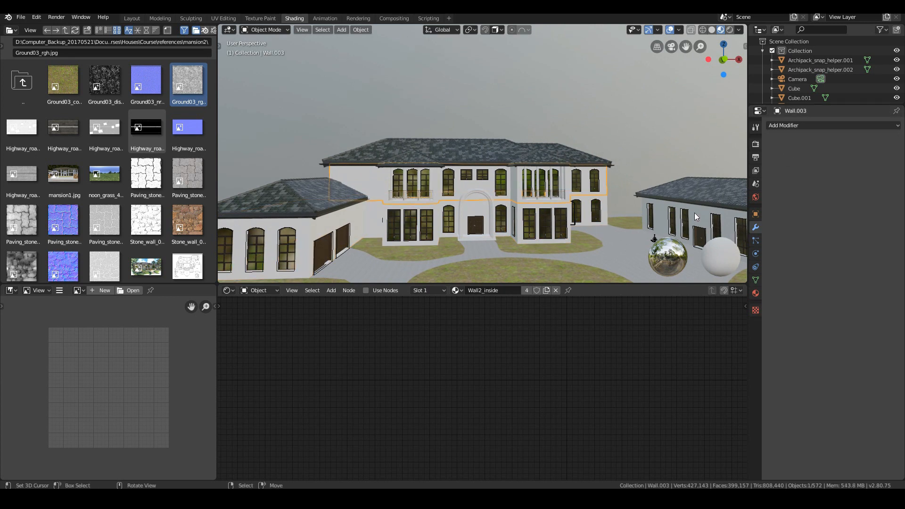
Step: Apply both modifiers on the wall of the side building opposite the garage
left_click(695, 213)
left_click(807, 153)
left_click(807, 154)
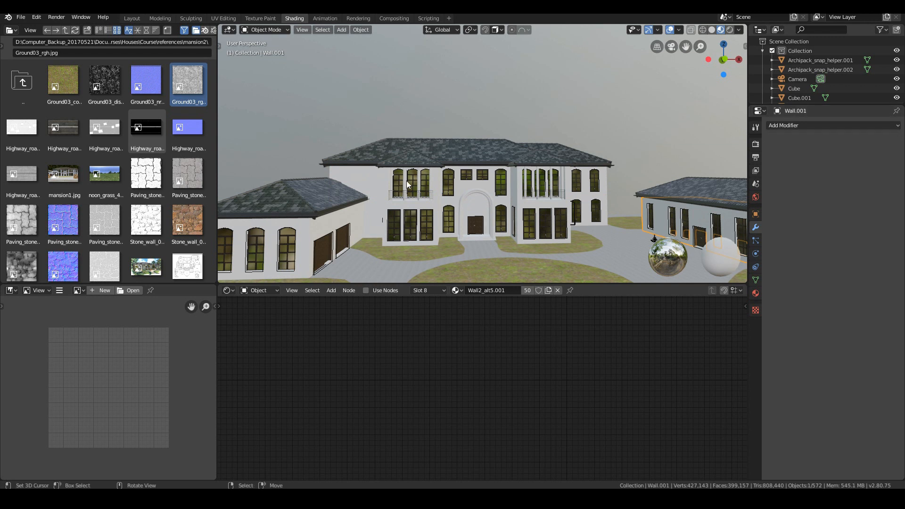
Step: Save the project with Save As
scroll(487, 204, "up", 1)
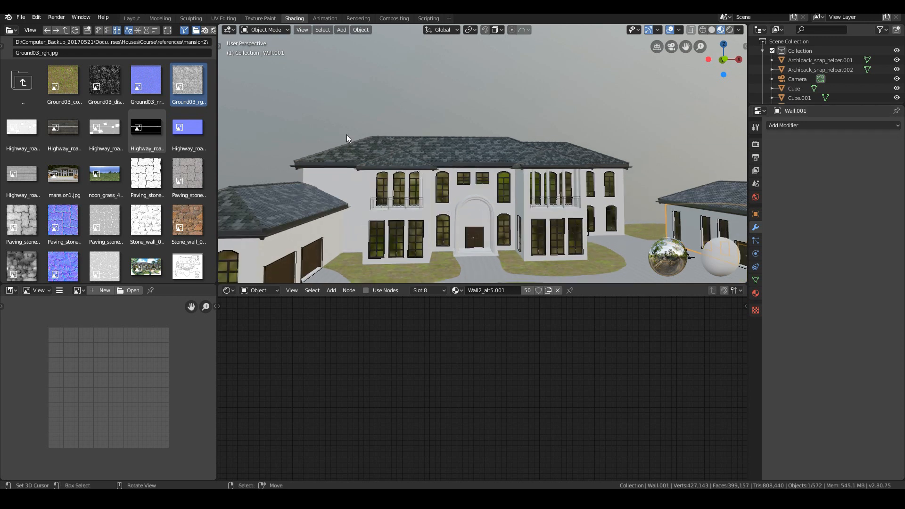
left_click(21, 17)
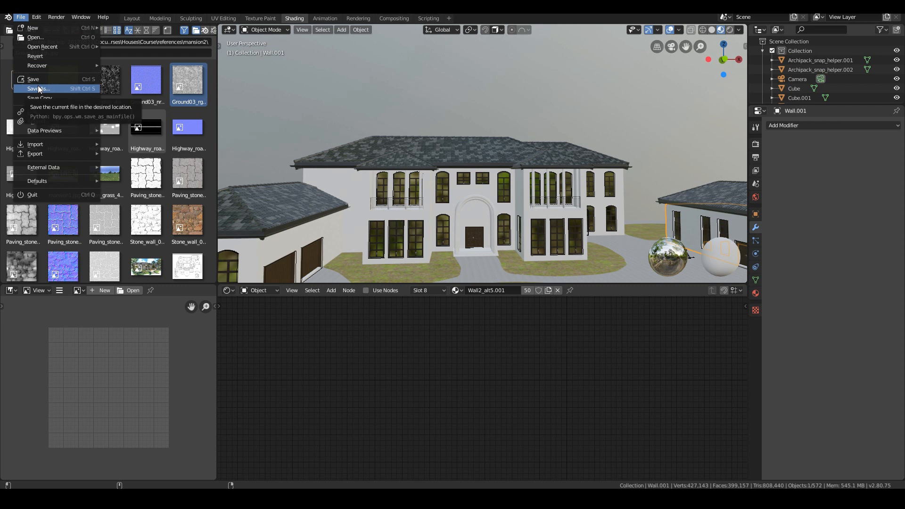
left_click(38, 88)
left_click(837, 52)
left_click(837, 52)
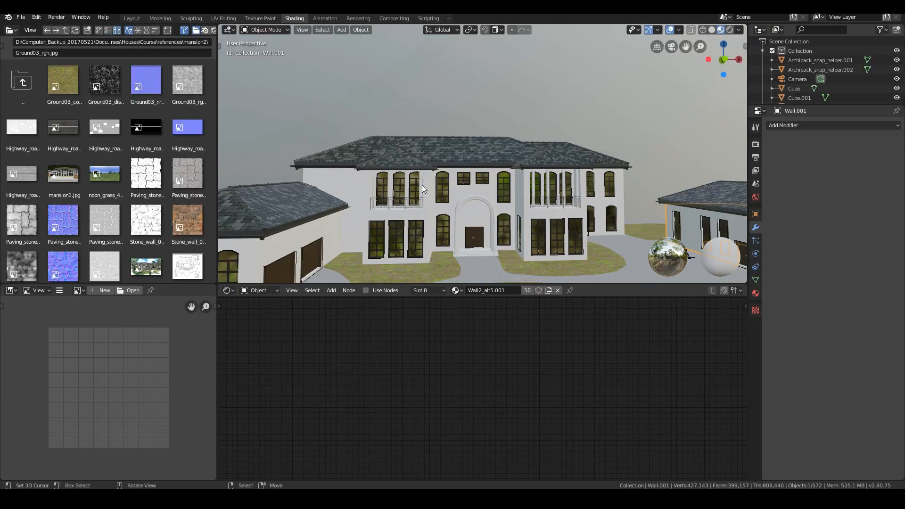
Step: Select the mansion's ground-floor wall and open its mesh for editing in the front view
scroll(423, 184, "up", 1)
key("Tab")
key("Tab")
right_click(383, 217)
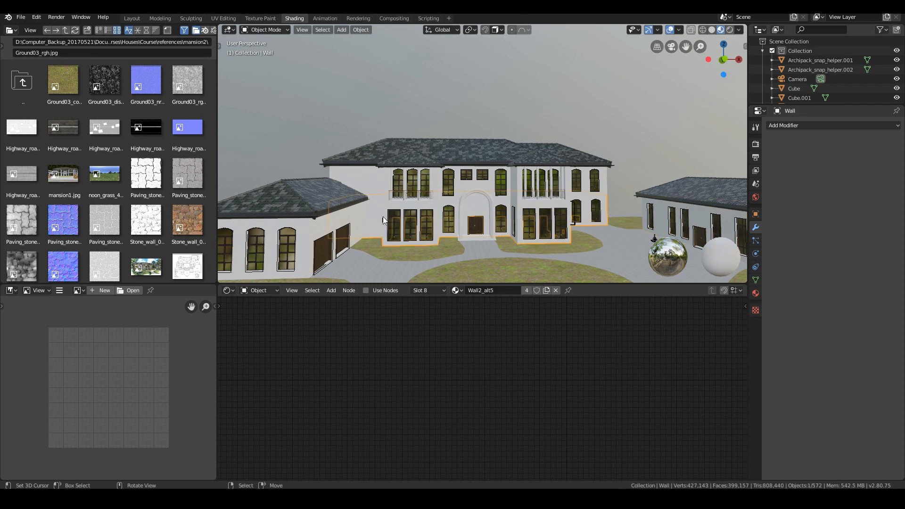
key("Tab")
key("KP_1")
key("a")
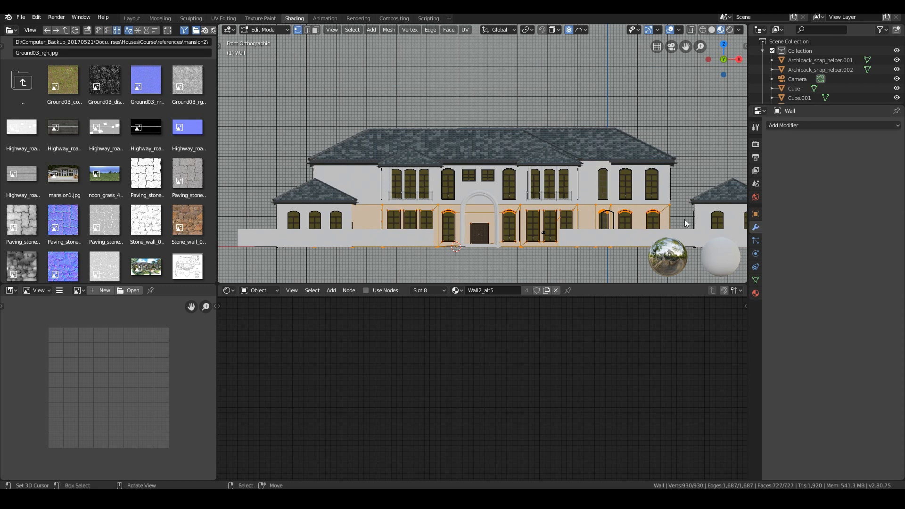
key("Tab")
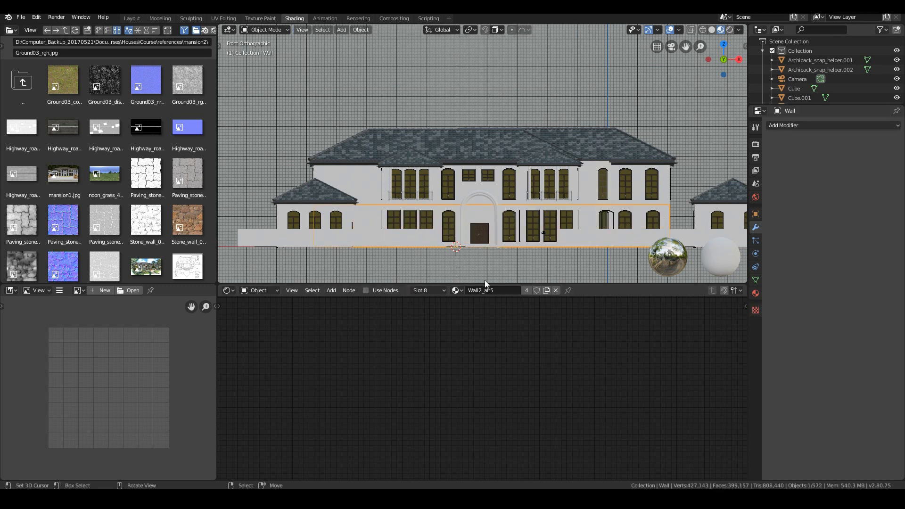
key("Tab")
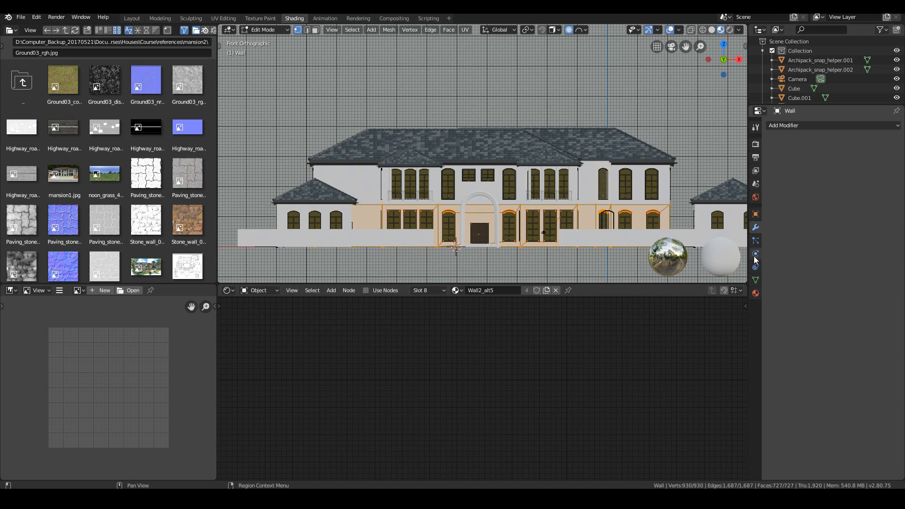
Step: Make Wall2_outside the active material slot and select only the wall faces assigned to it
left_click(756, 293)
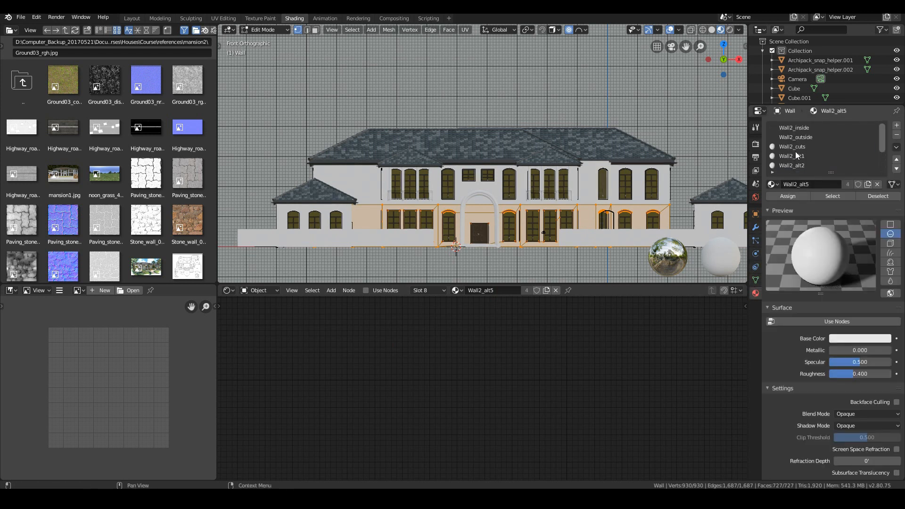
key("alt+a")
left_click(851, 128)
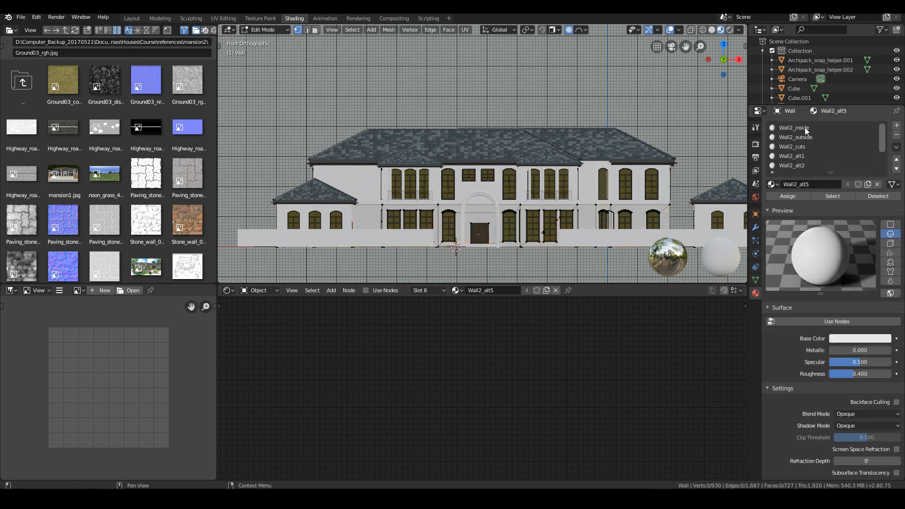
left_click(834, 197)
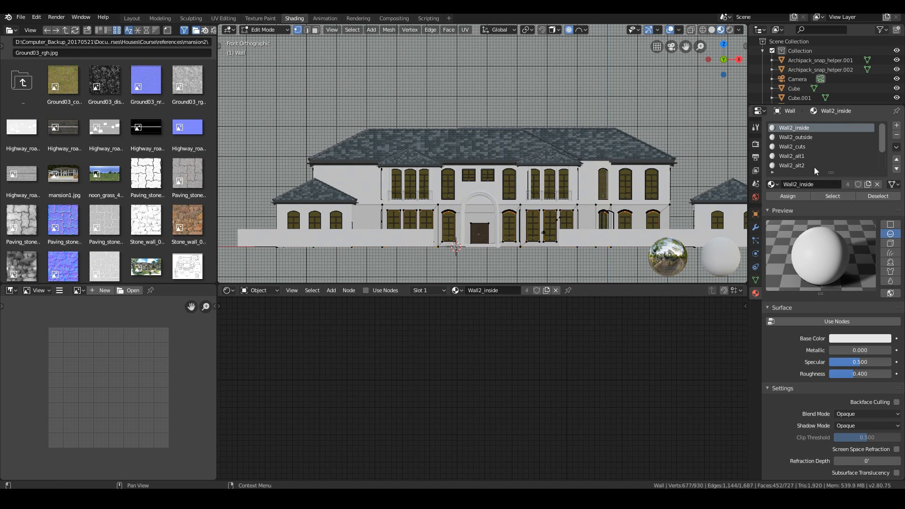
left_click(801, 138)
left_click(828, 196)
key("alt+a")
left_click(835, 197)
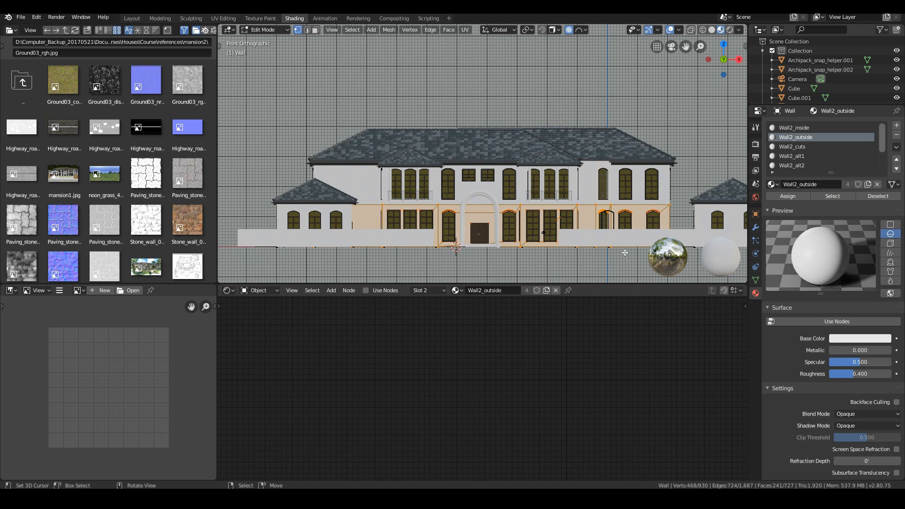
Step: Enable nodes for Wall2_outside and connect the White_stucco_wall_02_4K_Base_Color.png texture to the Principled BSDF's Base Color
left_click(811, 319)
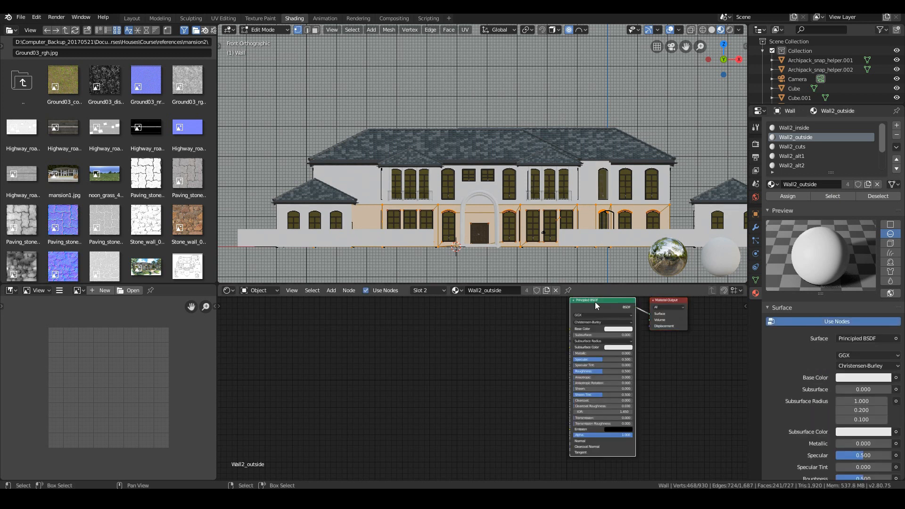
left_click_drag(595, 303, 573, 308)
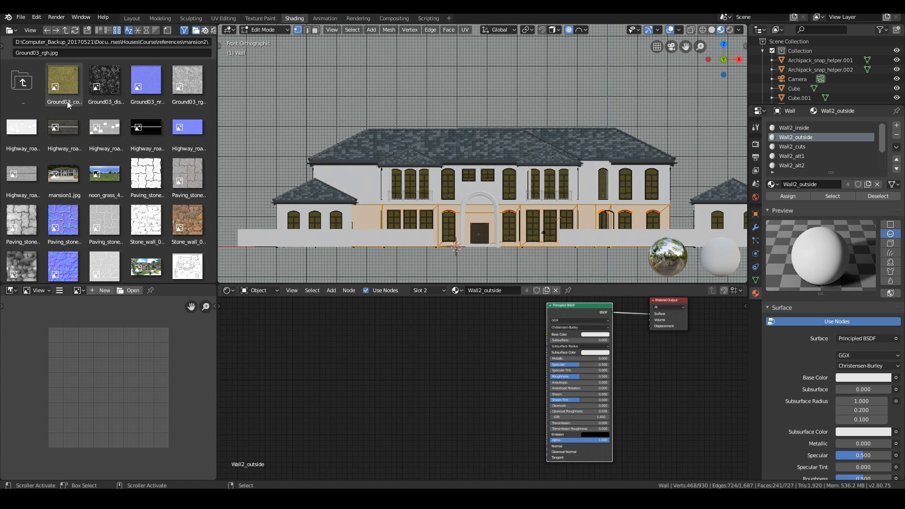
scroll(75, 188, "down", 5)
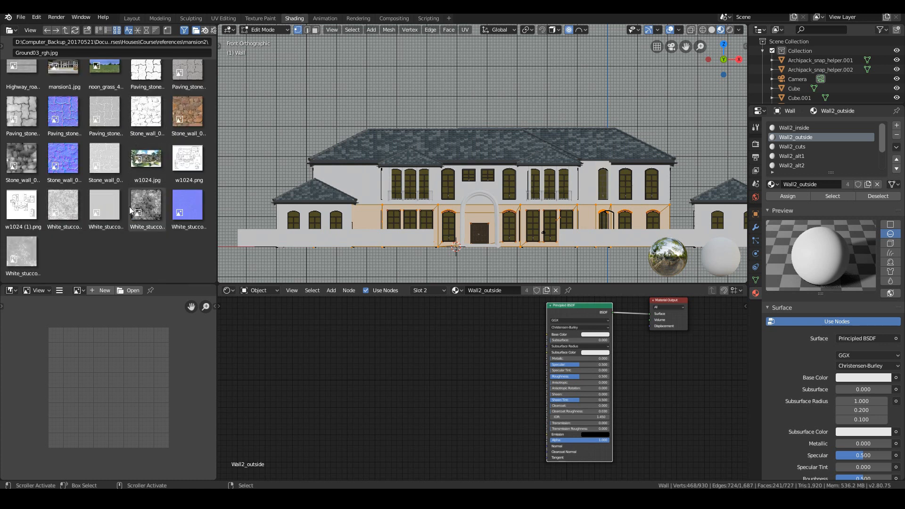
left_click_drag(103, 206, 548, 334)
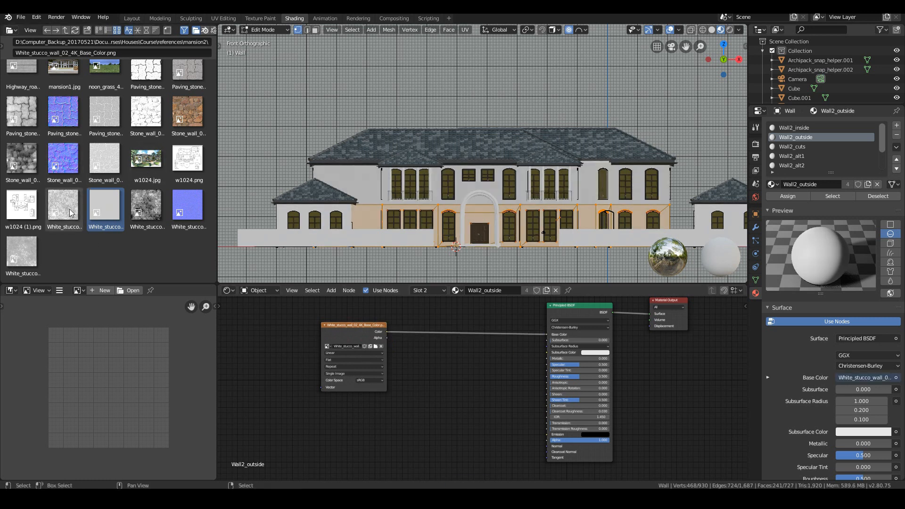
Step: Add White_stucco_wall_02_4K_Normal.png and route its colour through a Bump node's Normal input into the Principled BSDF's Normal
left_click_drag(184, 206, 384, 398)
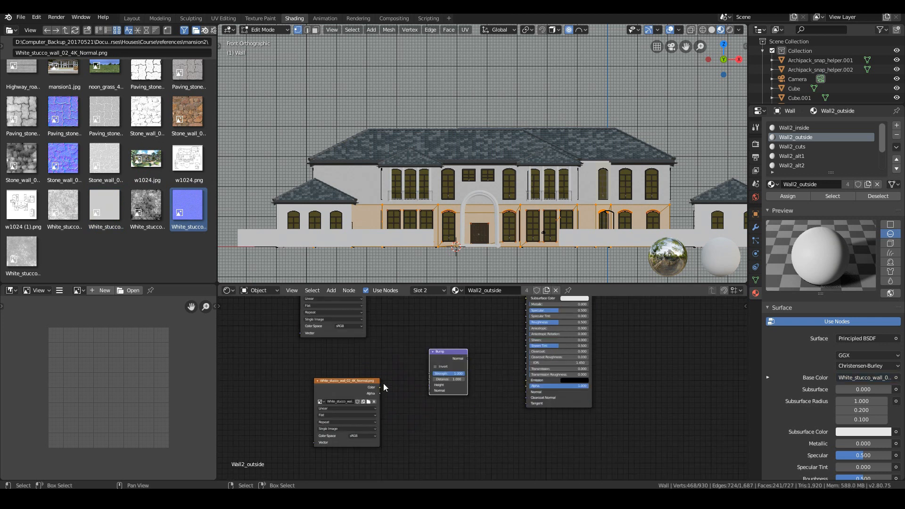
left_click_drag(379, 388, 431, 385)
left_click_drag(467, 358, 526, 391)
scroll(496, 172, "up", 3)
middle_click_drag(472, 330, 487, 391)
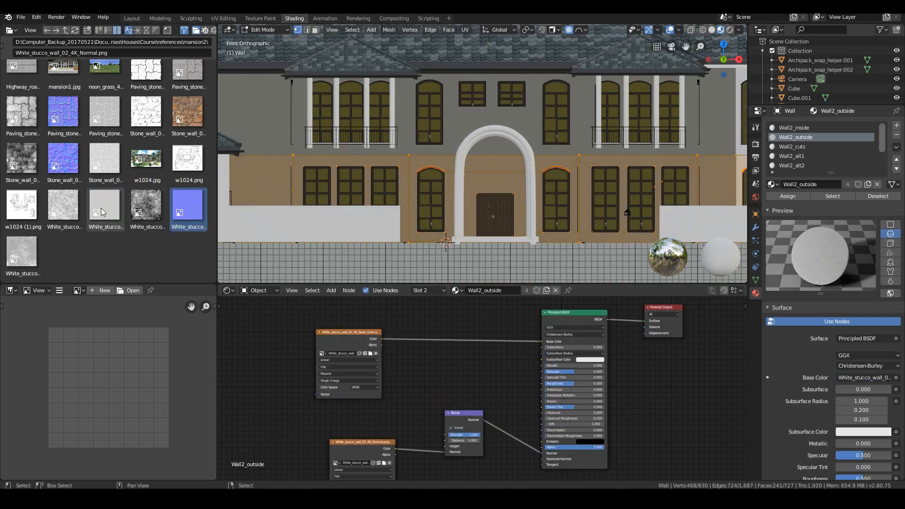
Step: Add the White_stucco_wall_02_4K roughness texture and connect its colour to the Principled BSDF's Roughness
left_click_drag(104, 206, 348, 356)
left_click_drag(349, 356, 247, 349)
left_click(247, 349)
key("shift+a")
left_click_drag(293, 354, 543, 383)
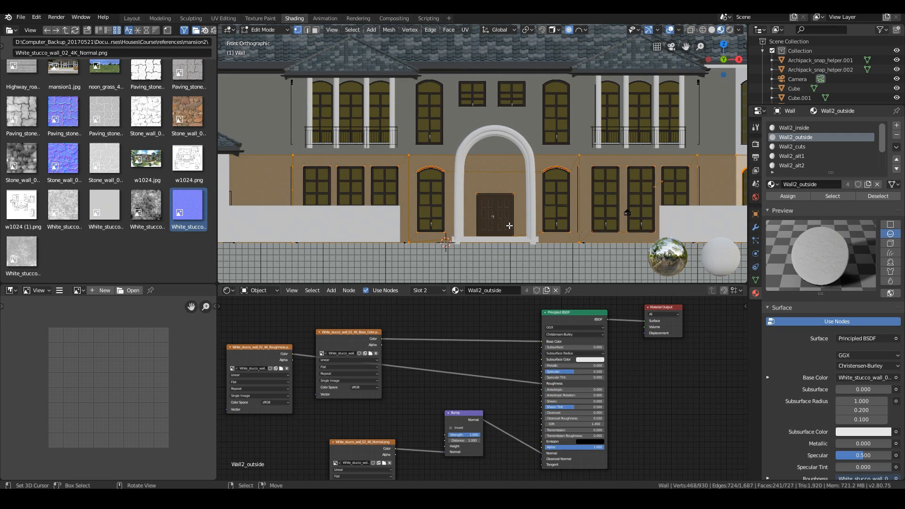
Step: Leave mesh editing and examine the stucco material on the mansion's front walls and around the entrance up close
key("Tab")
scroll(509, 226, "up", 3)
scroll(588, 245, "down", 4)
middle_click_drag(589, 245, 566, 248)
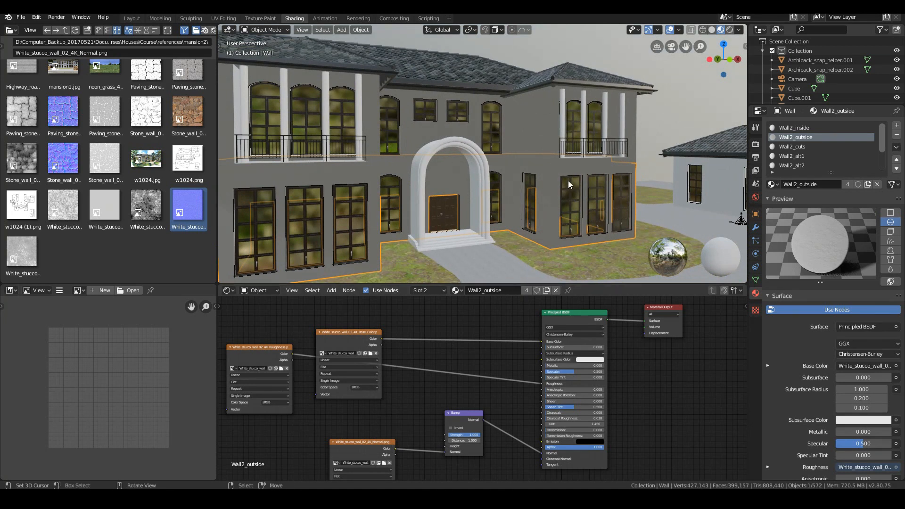
left_click(756, 227)
left_click(807, 125)
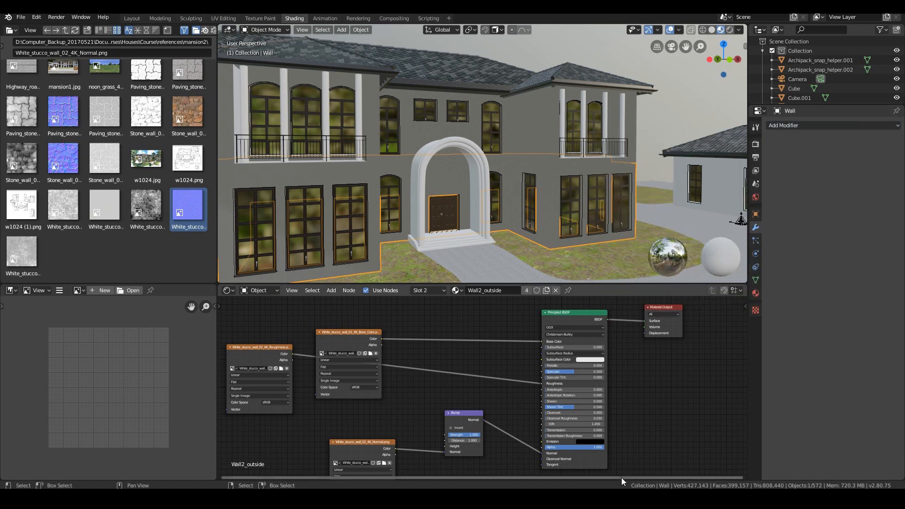
scroll(527, 335, "down", 1)
scroll(527, 336, "up", 4)
middle_click_drag(462, 184, 541, 201)
scroll(495, 191, "up", 5)
key("Tab")
key("Tab")
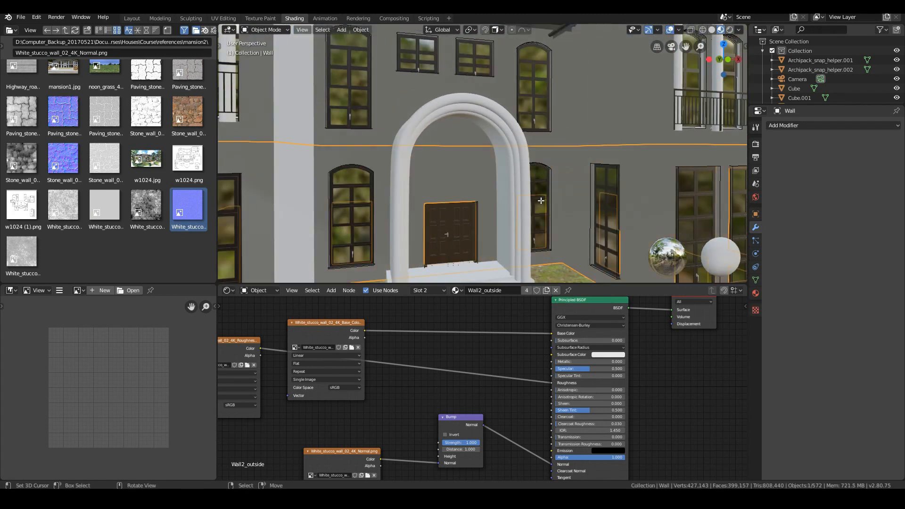
Step: Map the ground-floor wall's selected outside faces with Project From View in the front orthographic view
scroll(541, 200, "down", 8)
key("KP_1")
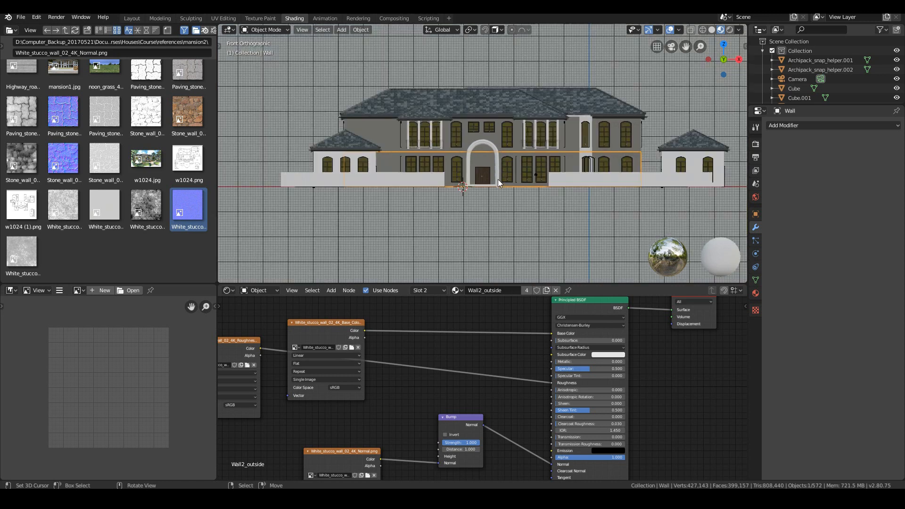
scroll(498, 179, "up", 2)
key("Tab")
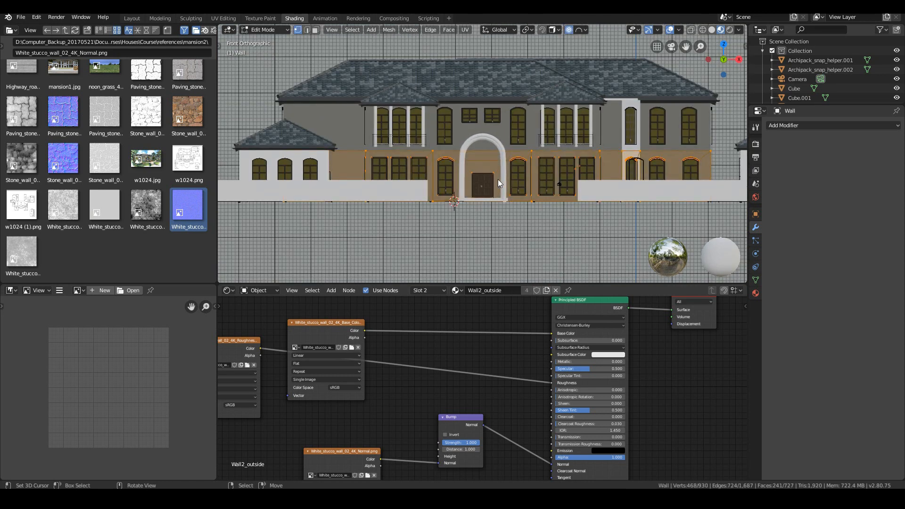
key("Tab")
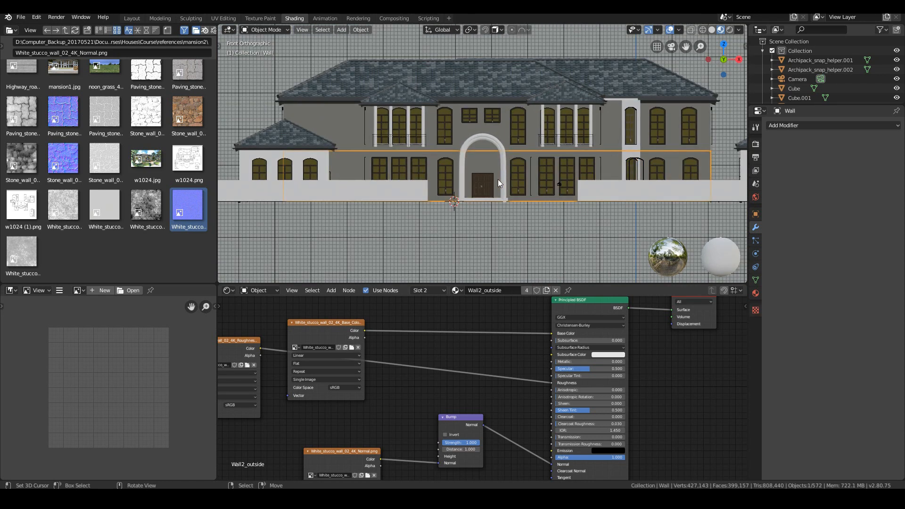
key("Tab")
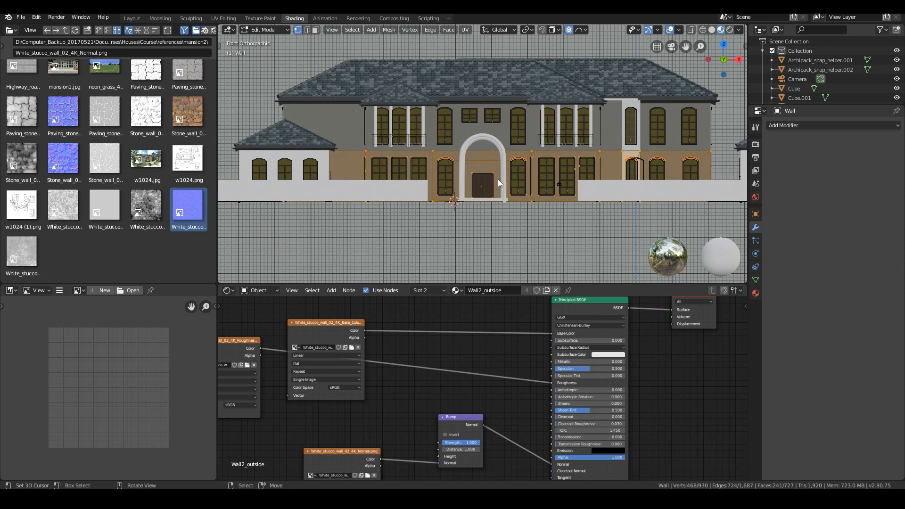
key("u")
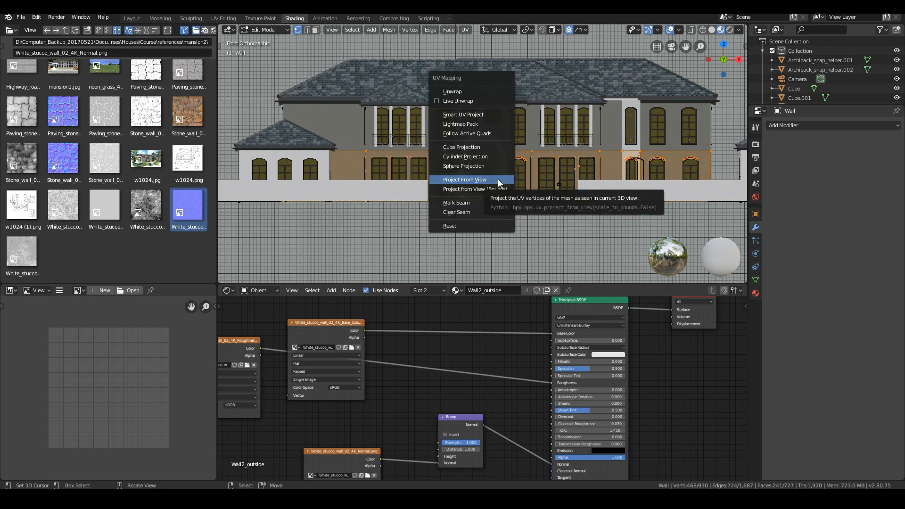
left_click(498, 179)
scroll(498, 179, "up", 4)
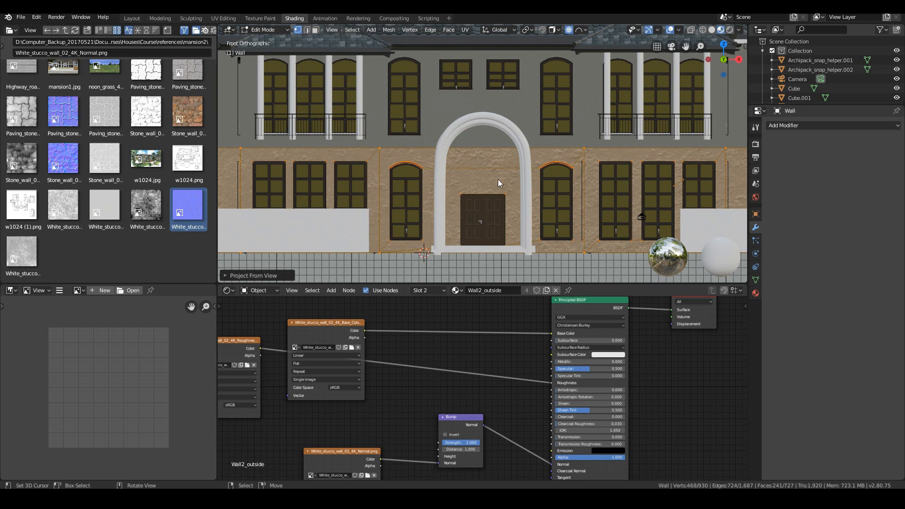
scroll(498, 179, "down", 1)
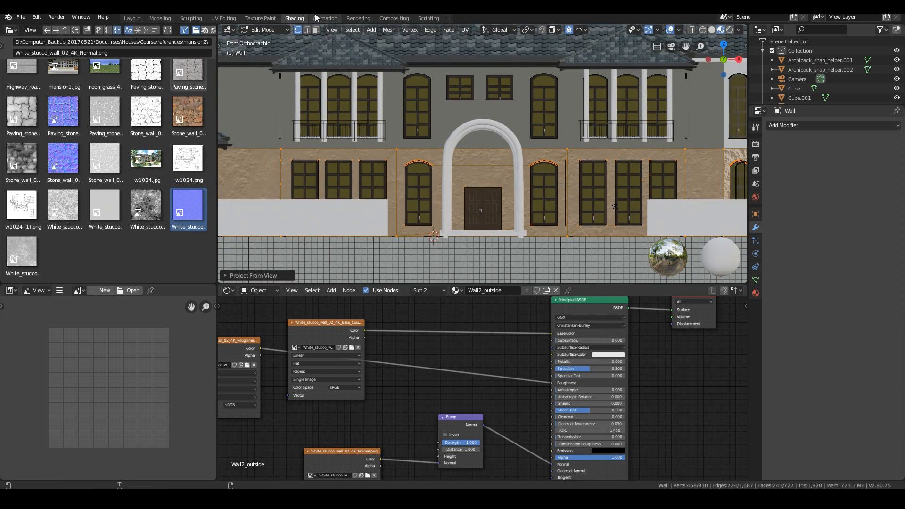
Step: In the UV Editing workspace, select all of the ground-floor wall's UVs and scale them up about 11 times
left_click(225, 19)
key("KP_1")
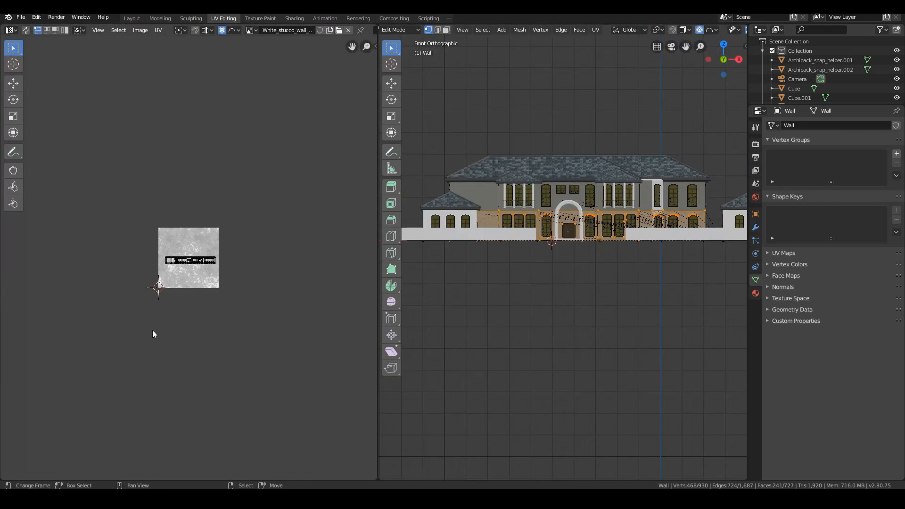
scroll(230, 298, "up", 6)
key("a")
scroll(231, 299, "up", 2)
scroll(238, 299, "down", 2)
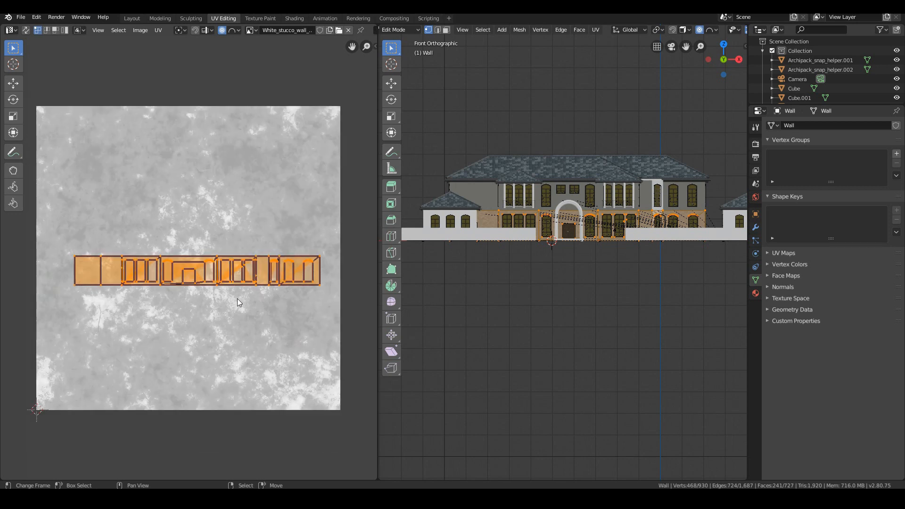
key("s")
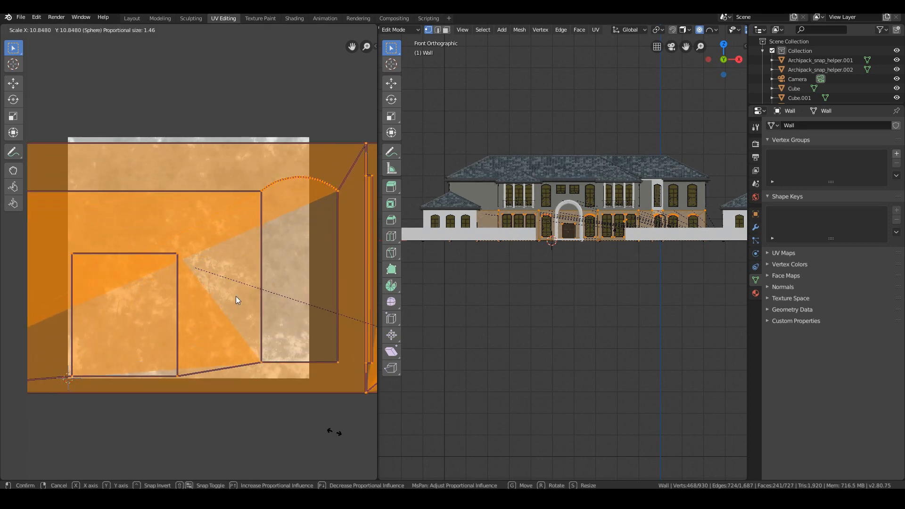
left_click(355, 428)
Step: Enlarge the ground-floor wall's UVs slightly further, then leave mesh editing and check the stucco around the entrance
scroll(674, 385, "up", 3)
scroll(595, 283, "up", 10)
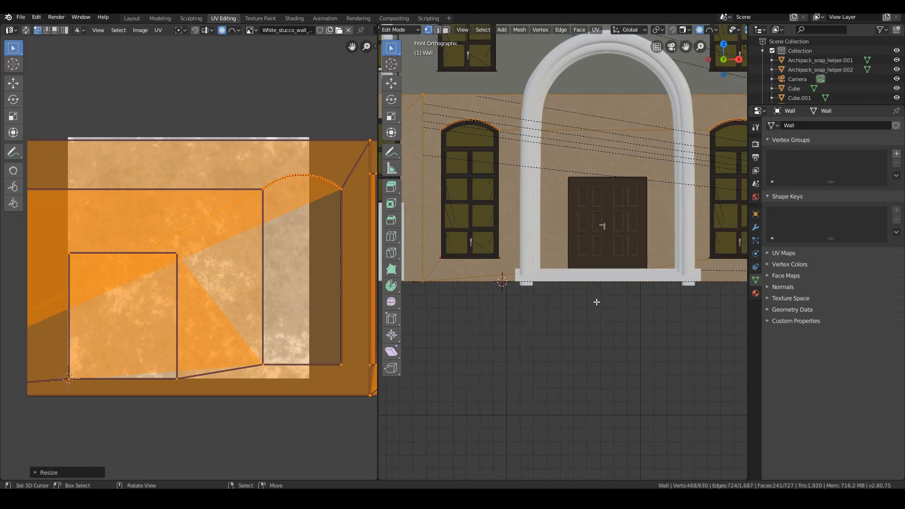
key("s")
left_click(255, 398)
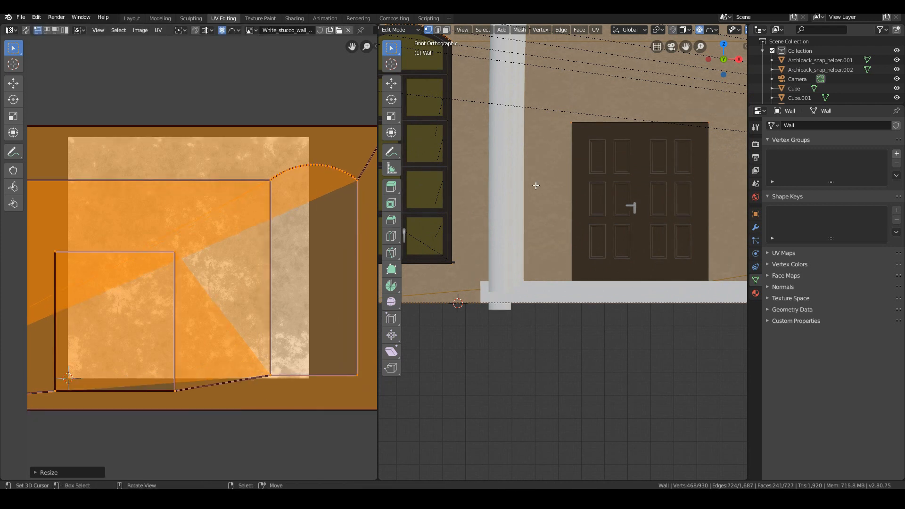
scroll(536, 185, "down", 4)
key("Tab")
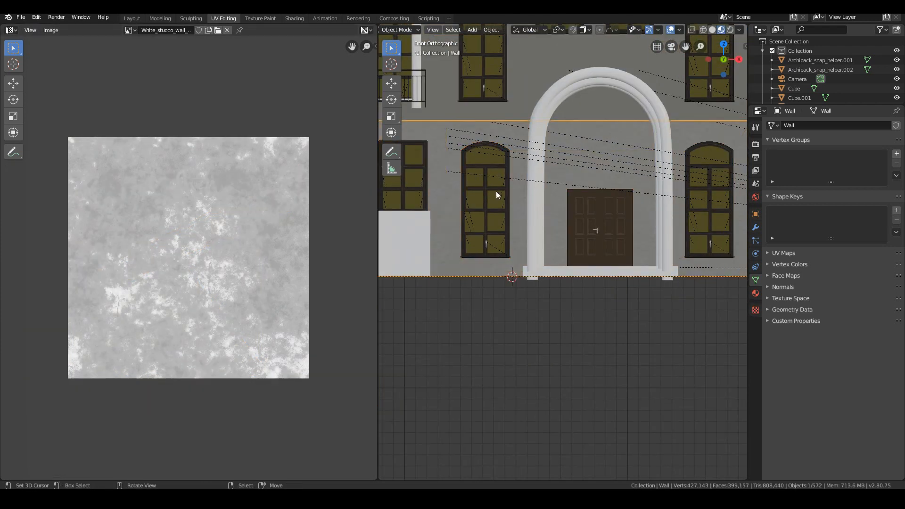
scroll(496, 191, "down", 5)
scroll(570, 234, "up", 3)
scroll(571, 234, "down", 4)
Step: Project the upper-floor wall's UVs from the front view and adjust their scale and position over the stucco texture
middle_click_drag(569, 235, 494, 256)
left_click(519, 230)
key("KP_1")
key("Tab")
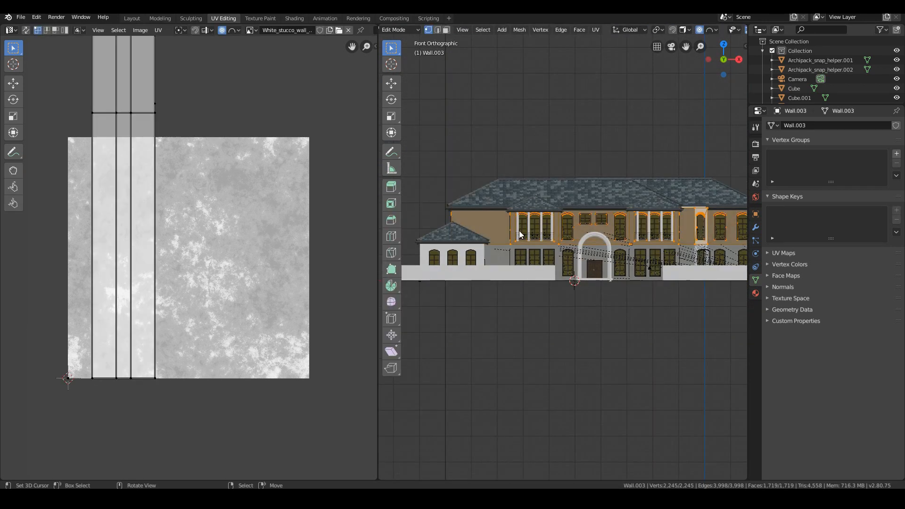
key("u")
key("s")
key("g")
left_click(245, 330)
Step: Select the linked faces around the upper floor's corner window, map them with Project From View and scale their UVs
key("Tab")
middle_click_drag(571, 245, 608, 212)
key("Tab")
scroll(686, 217, "down", 4)
key("alt+a")
key("l")
key("u")
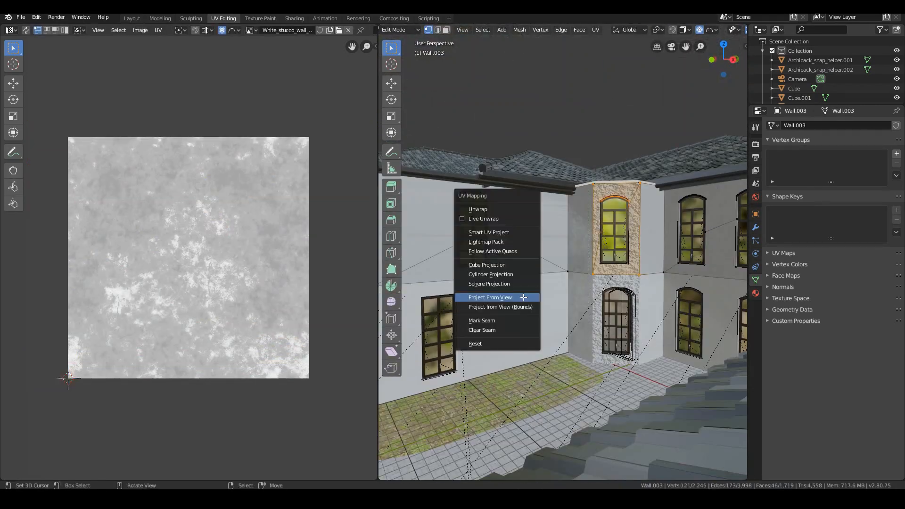
left_click(523, 297)
key("s")
left_click(342, 344)
Step: Open the garage wall's mesh for editing, clear its selection and make the Wall2_inside.001 material slot active
key("Tab")
scroll(436, 297, "down", 8)
middle_click_drag(437, 297, 562, 299)
scroll(562, 299, "up", 6)
key("KP_1")
middle_click_drag(547, 200, 578, 261)
right_click(448, 271)
key("Tab")
middle_click_drag(448, 271, 396, 269)
key("alt+a")
left_click(756, 294)
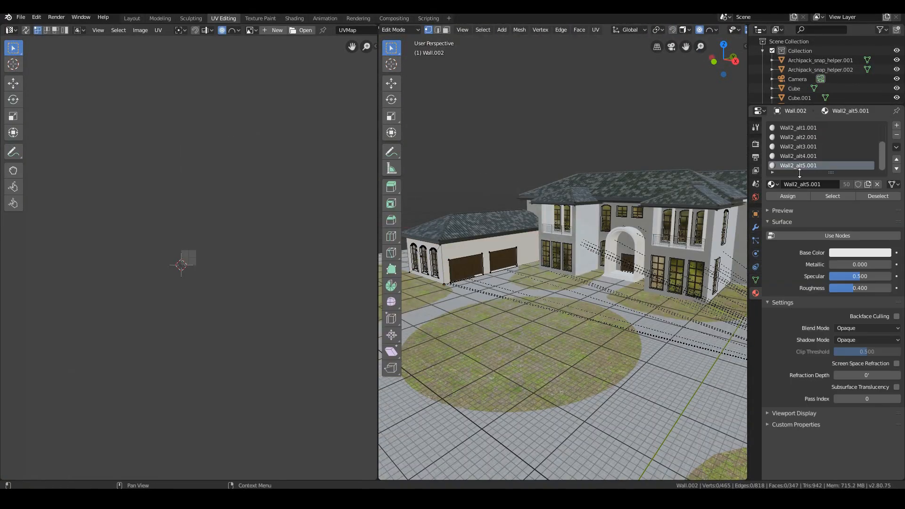
left_click(800, 127)
Step: Leave mesh editing and return to the Shading workspace with the garage wall selected
key("Tab")
right_click(613, 224)
right_click(448, 271)
left_click(294, 19)
left_click_drag(292, 319, 543, 456)
scroll(482, 188, "down", 3)
right_click(292, 188)
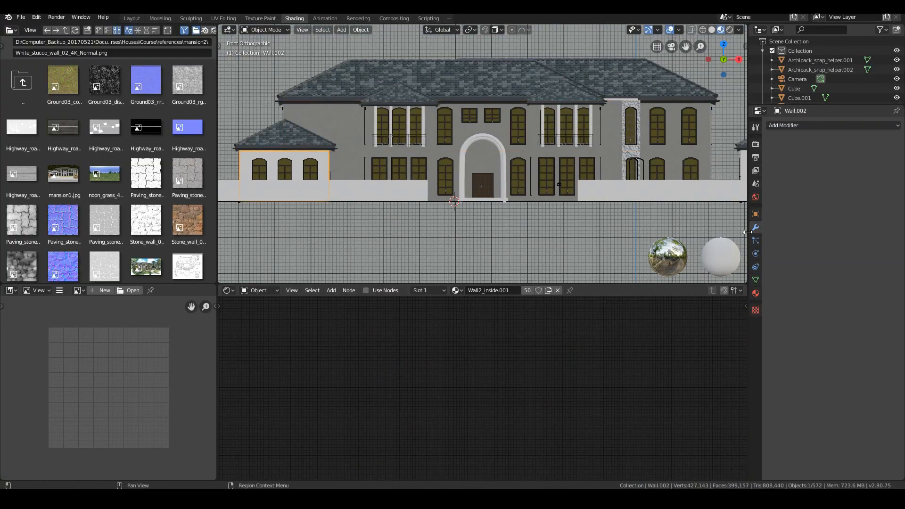
Step: Enable nodes on the garage wall's Wall2_inside.001 material and paste the white stucco node setup into it
left_click(756, 293)
left_click(837, 310)
key("ctrl+v")
Step: Try a first UV mapping on the garage wall's mesh in the angled perspective view
middle_click_drag(448, 203, 444, 226)
key("Tab")
key("u")
left_click(313, 176)
key("Tab")
scroll(444, 226, "up", 3)
Step: Select the garage wall's face around the two garage doors, map it with Project From View and leave mesh editing
key("Tab")
scroll(446, 194, "down", 3)
right_click(422, 165)
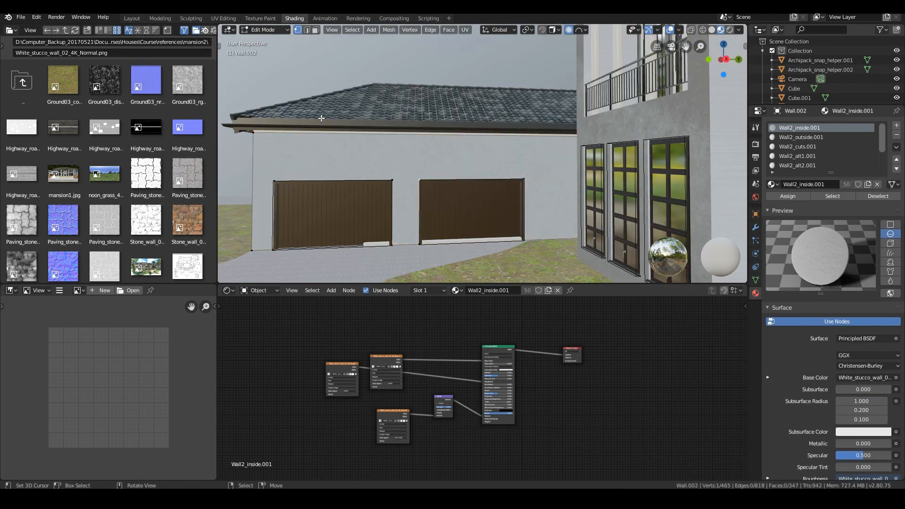
left_click(316, 30)
right_click(479, 163)
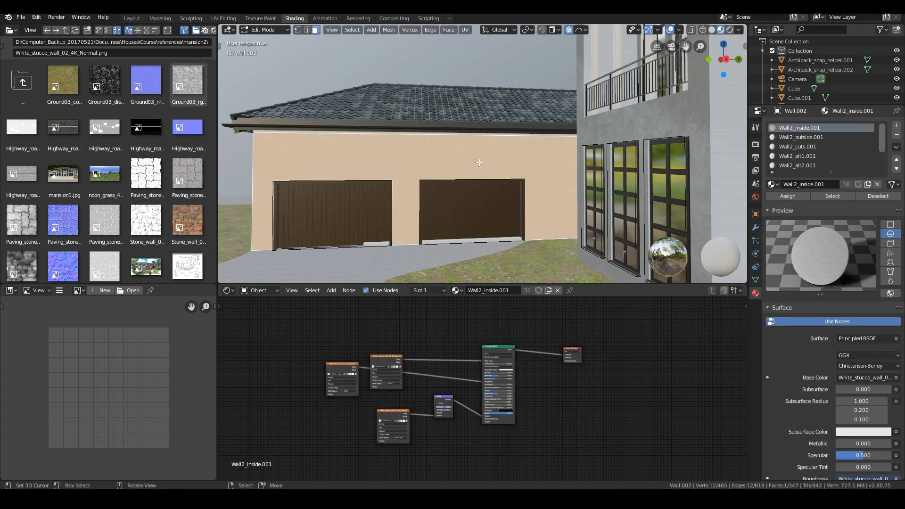
middle_click_drag(505, 193, 494, 188)
key("u")
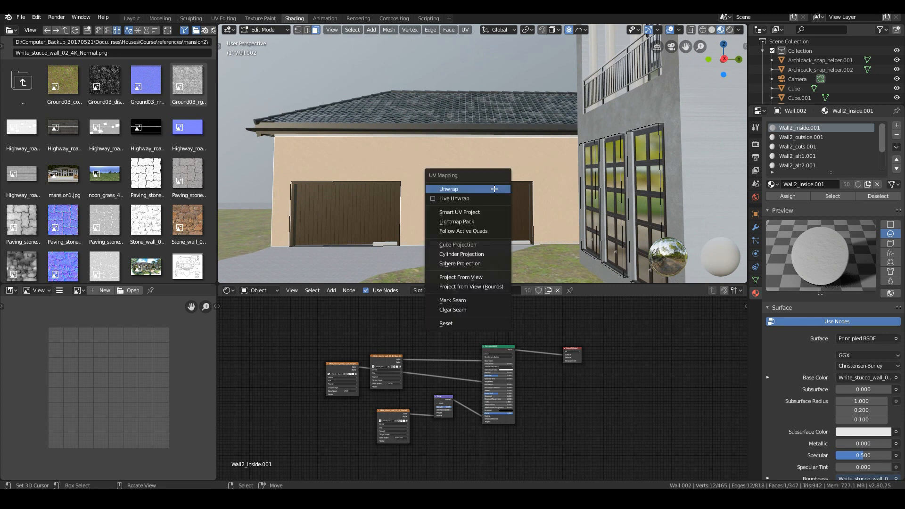
left_click(461, 278)
scroll(518, 256, "up", 5)
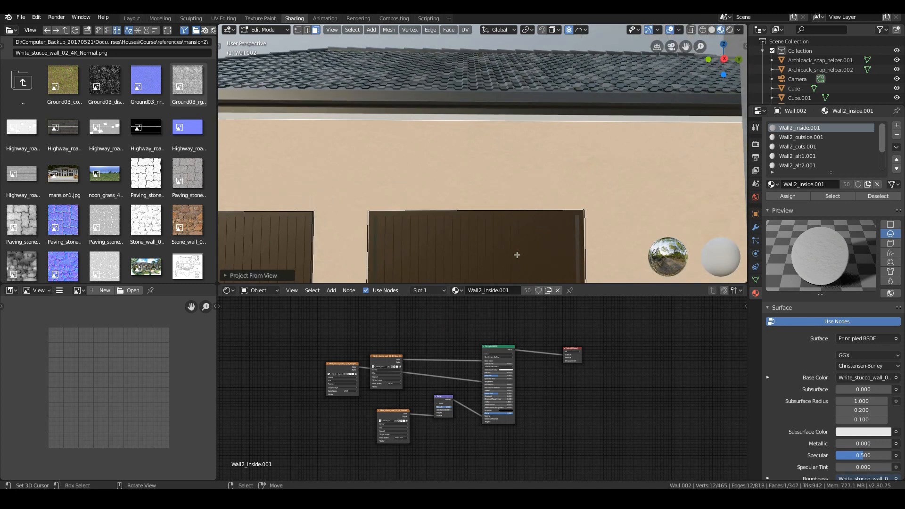
key("Tab")
Step: Examine the walls of the main and side buildings from several angles, finishing with the camera view
scroll(475, 234, "down", 5)
middle_click_drag(435, 235, 315, 213)
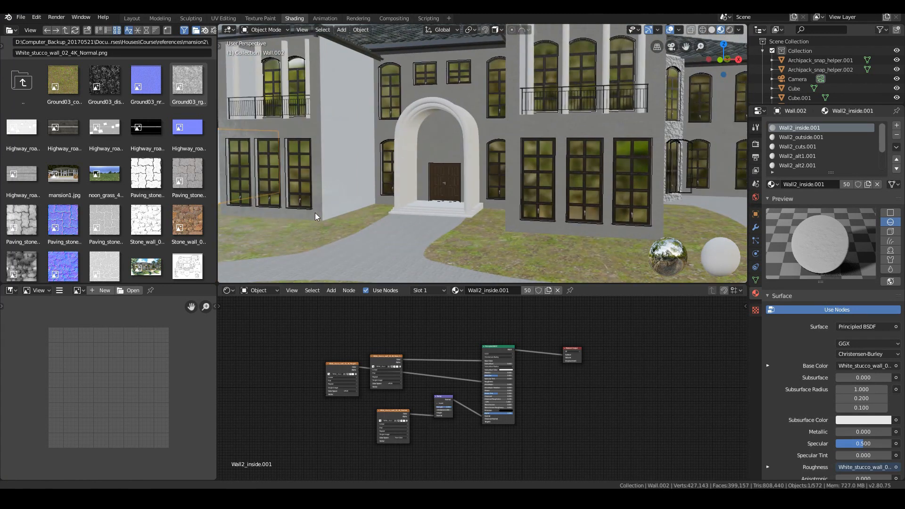
mouse_move(494, 210)
middle_mouse_down()
mouse_move(528, 203)
mouse_move(554, 213)
mouse_move(326, 205)
mouse_move(481, 206)
middle_mouse_up()
scroll(553, 213, "down", 4)
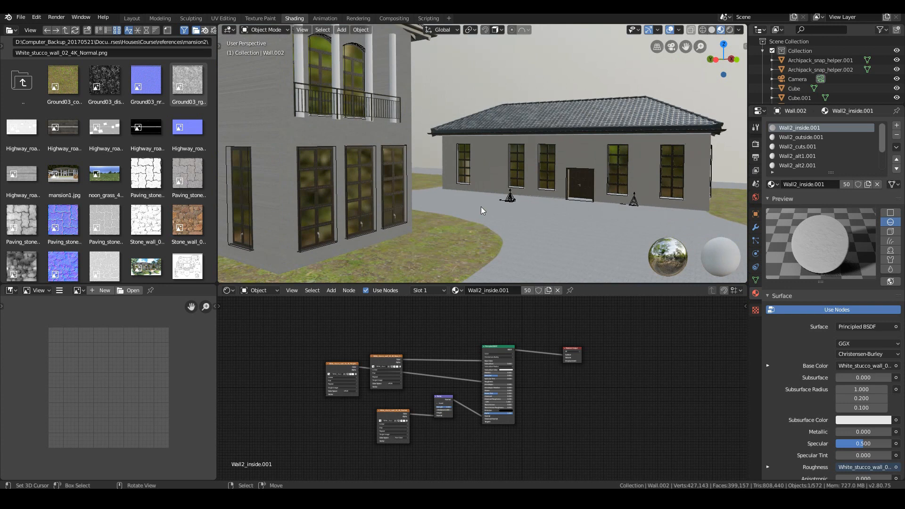
key("Tab")
key("Tab")
middle_click_drag(639, 187, 442, 242)
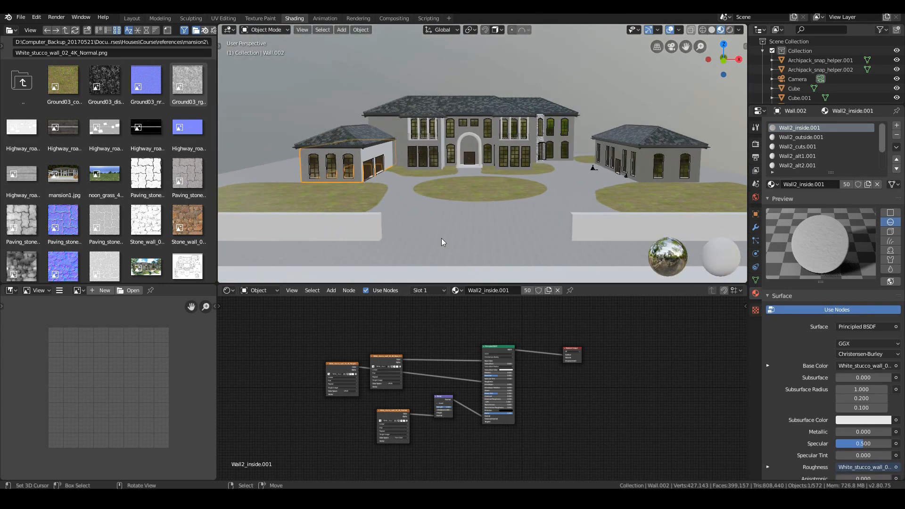
scroll(443, 241, "up", 2)
key("KP_0")
scroll(439, 239, "up", 4)
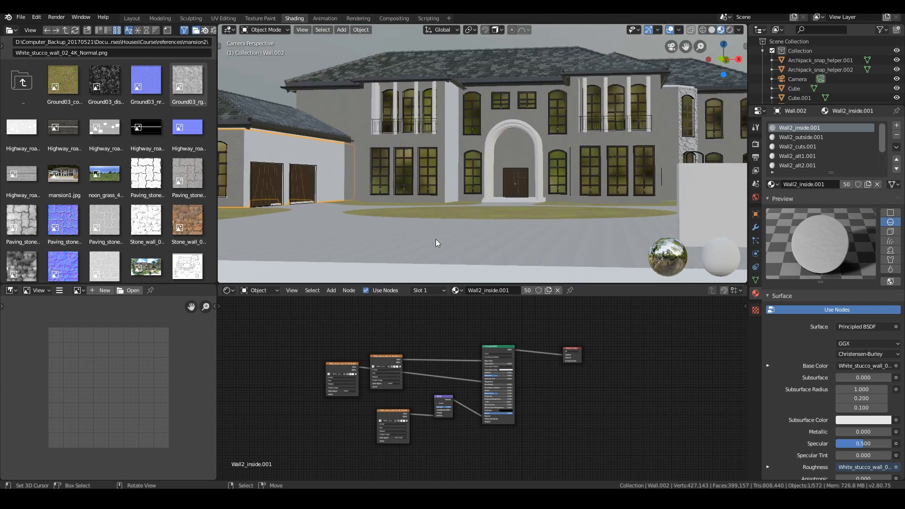
Step: Make the upper-floor wall's Wall2_outside material single-user and insert a MixRGB node between its base color texture and the Principled BSDF
left_click(543, 104)
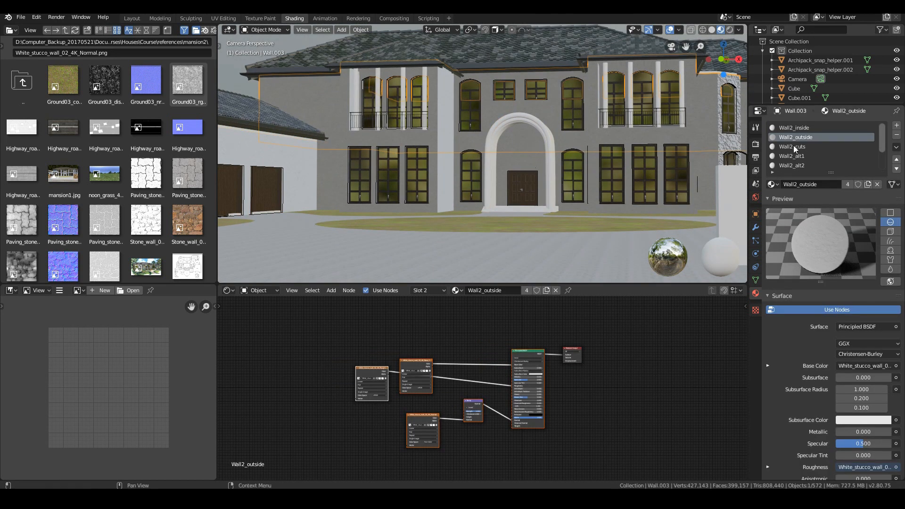
left_click(847, 184)
middle_click_drag(462, 376, 547, 359)
scroll(600, 341, "up", 2)
key("shift+a")
mouse_move(524, 315)
mouse_move(493, 304)
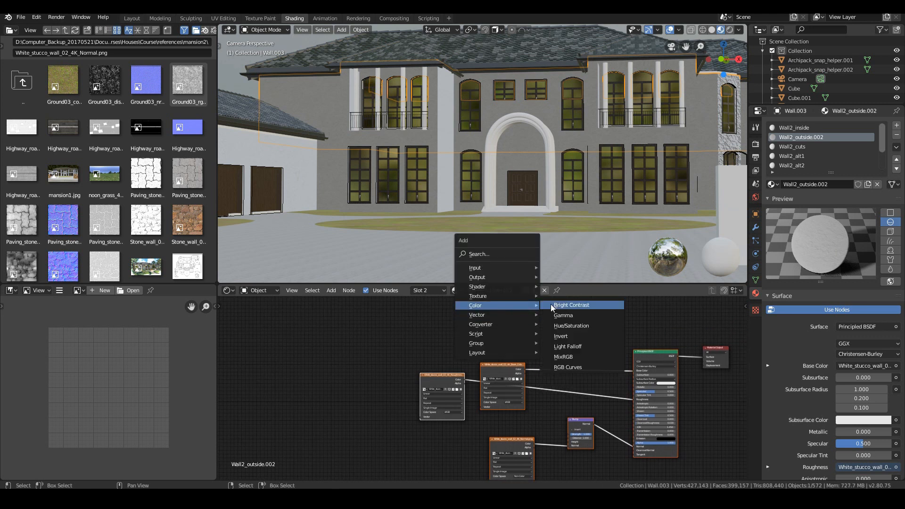
left_click(562, 357)
left_click(595, 362)
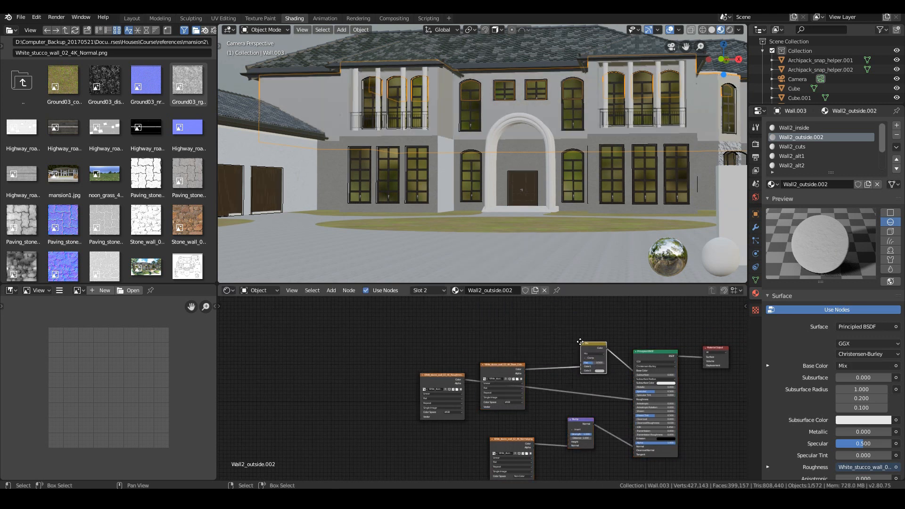
Step: Darken the second color of the upper-floor wall's Mix node to a deeper grey
left_click(599, 372)
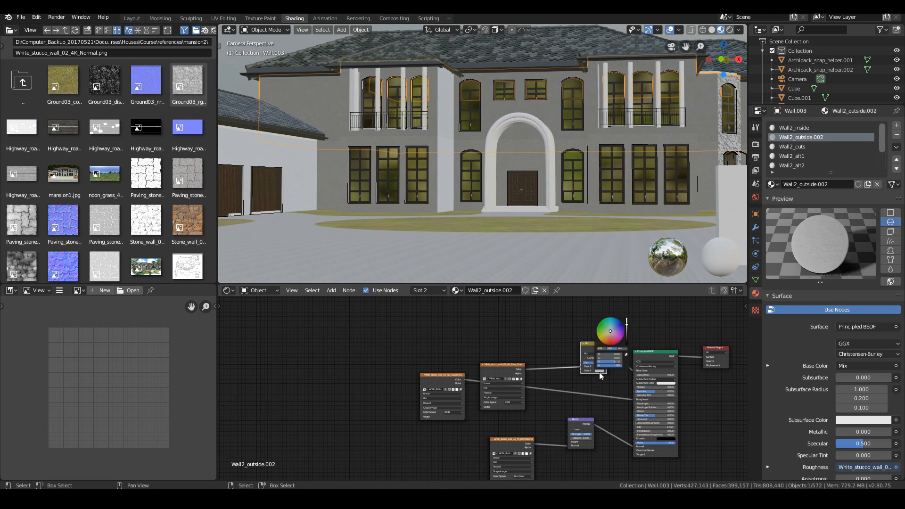
scroll(627, 331, "down", 3)
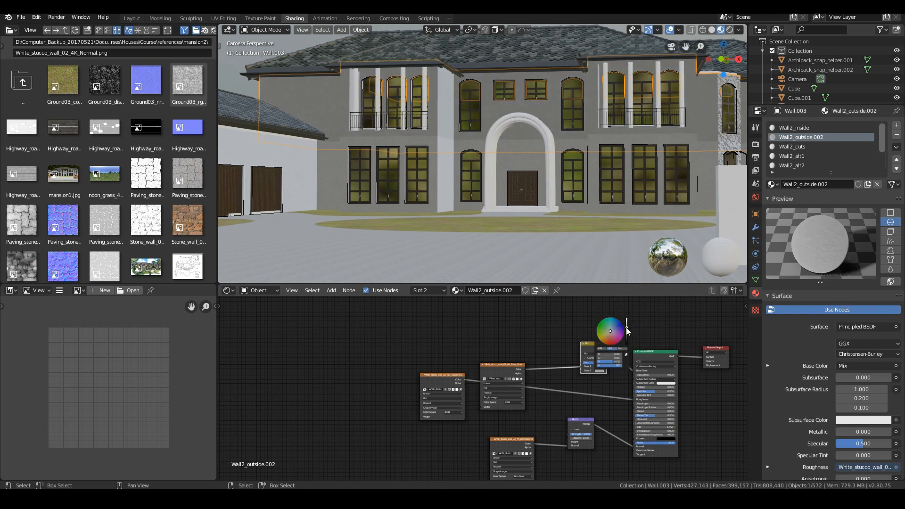
scroll(628, 331, "down", 2)
scroll(627, 331, "down", 1)
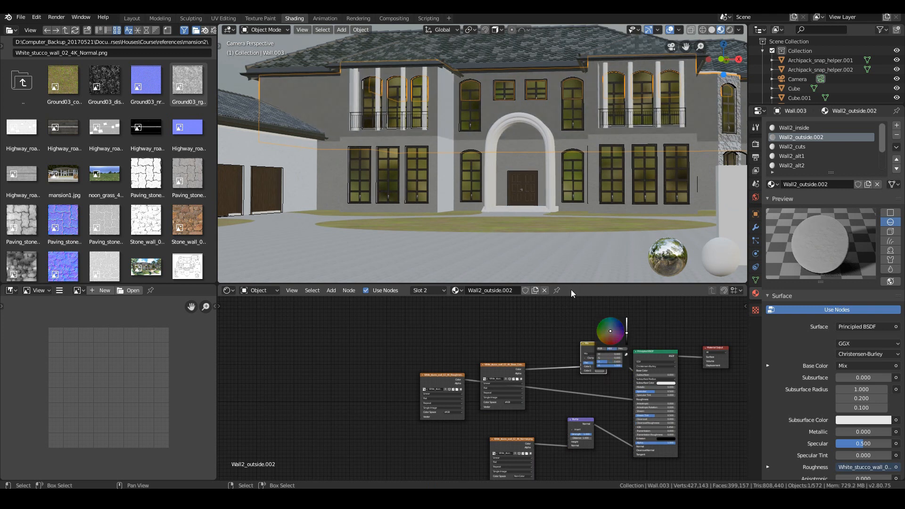
scroll(410, 163, "down", 6)
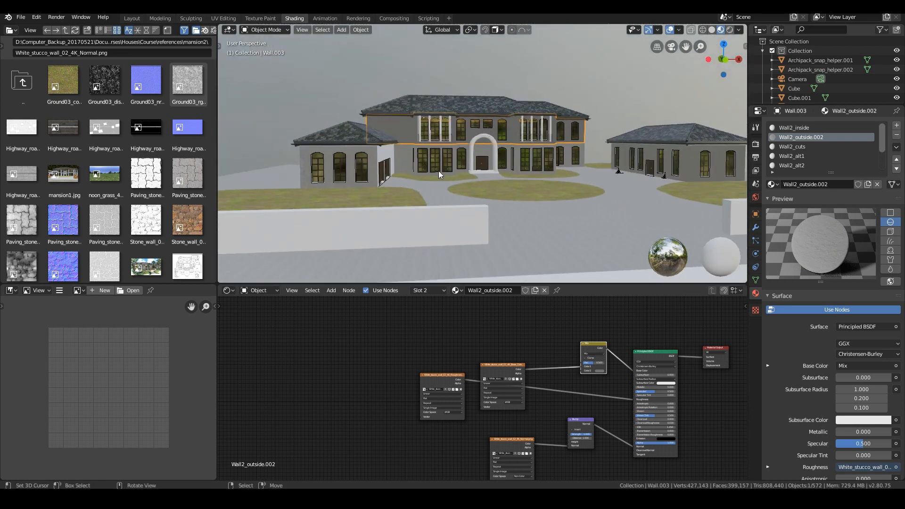
Step: Select the lower-floor wall and insert a MixRGB node between the base color texture and the Principled BSDF in Wall2_outside
scroll(439, 171, "up", 2)
scroll(568, 347, "up", 1)
scroll(581, 355, "up", 1)
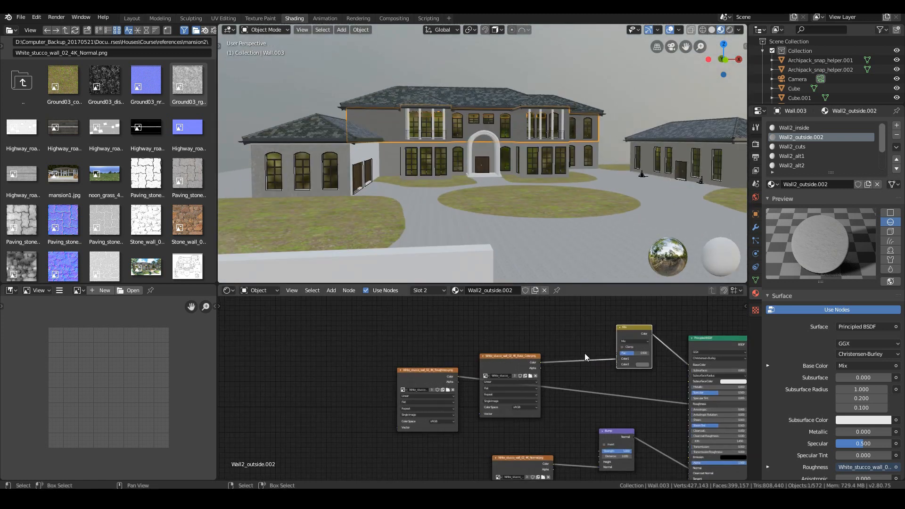
middle_click_drag(585, 353, 545, 345)
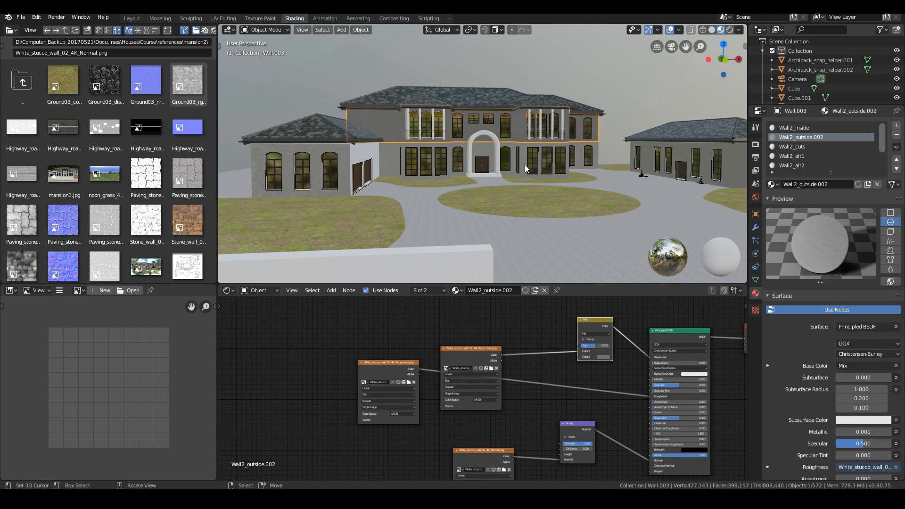
left_click(525, 165)
key("shift+a")
mouse_move(586, 337)
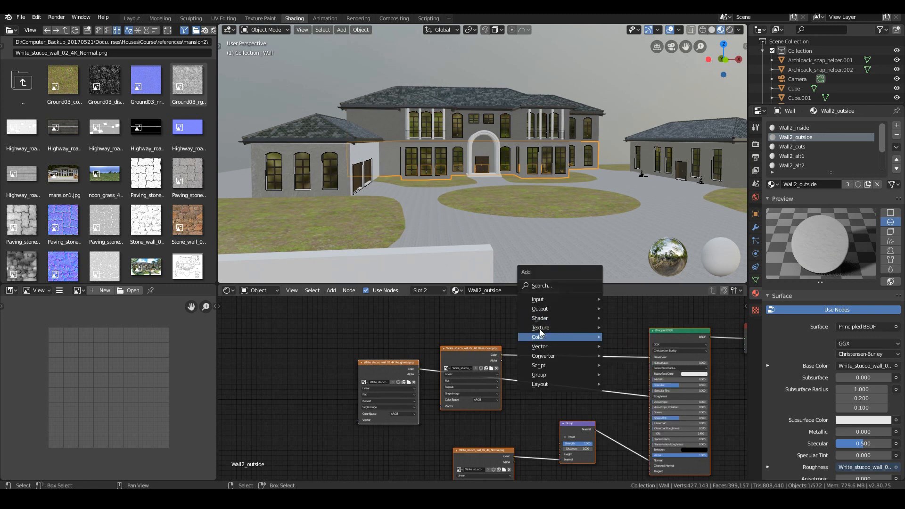
mouse_move(540, 322)
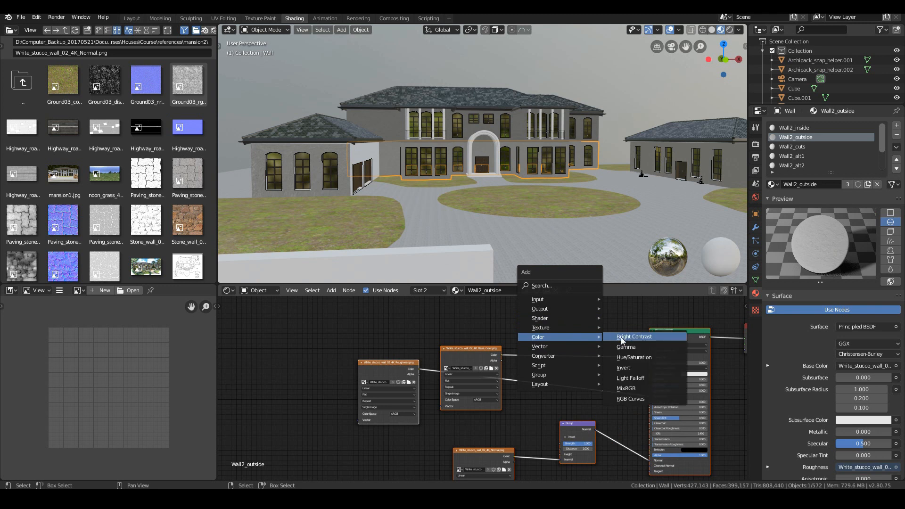
left_click(628, 388)
left_click(582, 322)
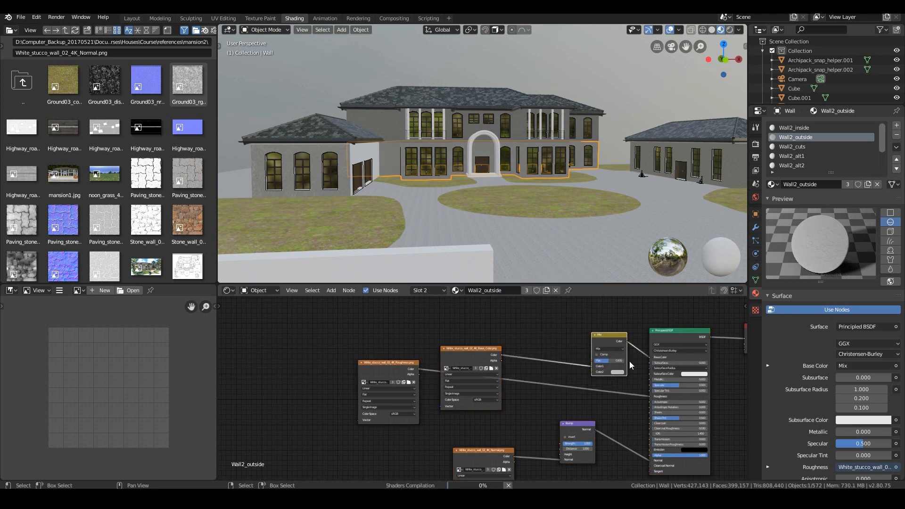
Step: Lighten the second color of the lower-floor wall's Mix node and set its factor to 0.633
scroll(613, 349, "up", 2)
left_click(643, 335)
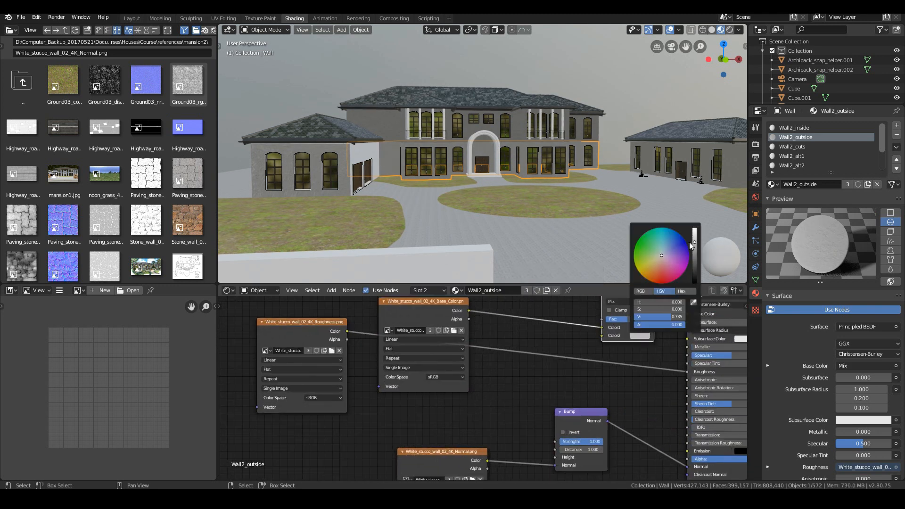
middle_click_drag(609, 366, 582, 397)
left_click_drag(601, 350, 607, 350)
Step: Deselect everything and examine the recolored mansion walls from close up and from a distance
mouse_move(441, 201)
middle_mouse_down()
mouse_move(424, 199)
mouse_move(448, 209)
middle_mouse_up()
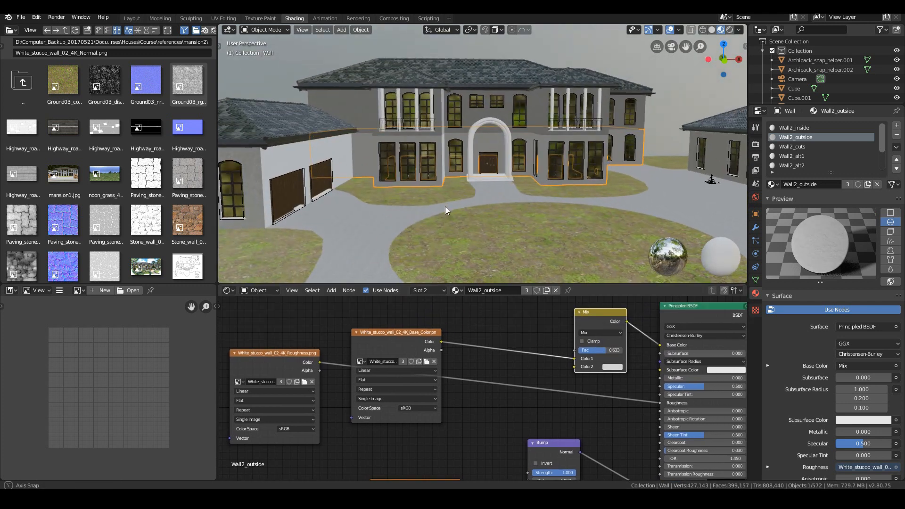
scroll(455, 166, "up", 4)
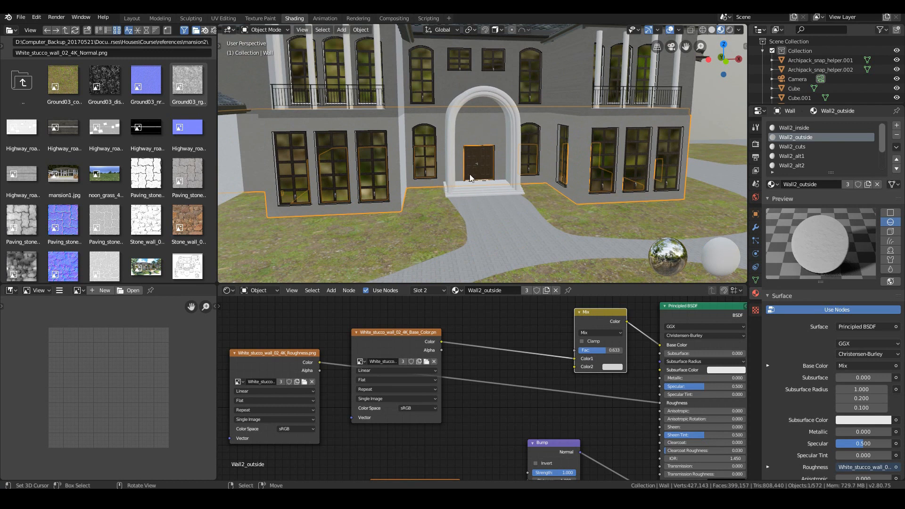
scroll(421, 193, "down", 4)
key("a")
key("a")
scroll(421, 196, "down", 3)
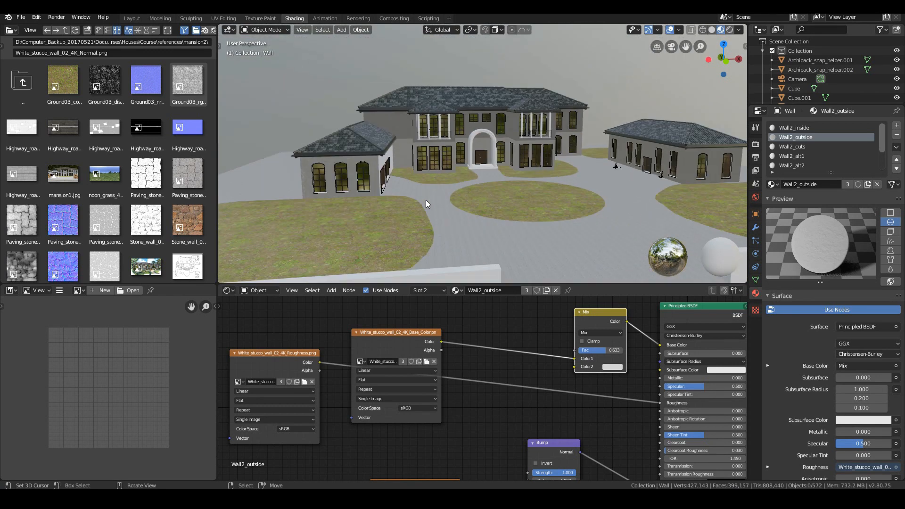
middle_click_drag(530, 222, 455, 215)
scroll(455, 215, "down", 3)
scroll(455, 215, "up", 3)
scroll(456, 214, "down", 3)
Step: Select the front boundary walls and the camera in turn, and inspect the estate around them
left_click(380, 213)
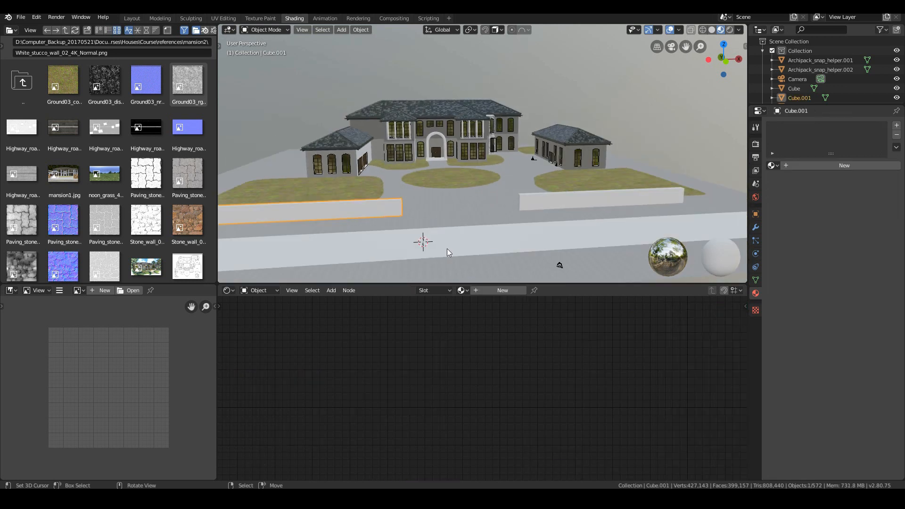
left_click(546, 211)
left_click(335, 218)
right_click(555, 257)
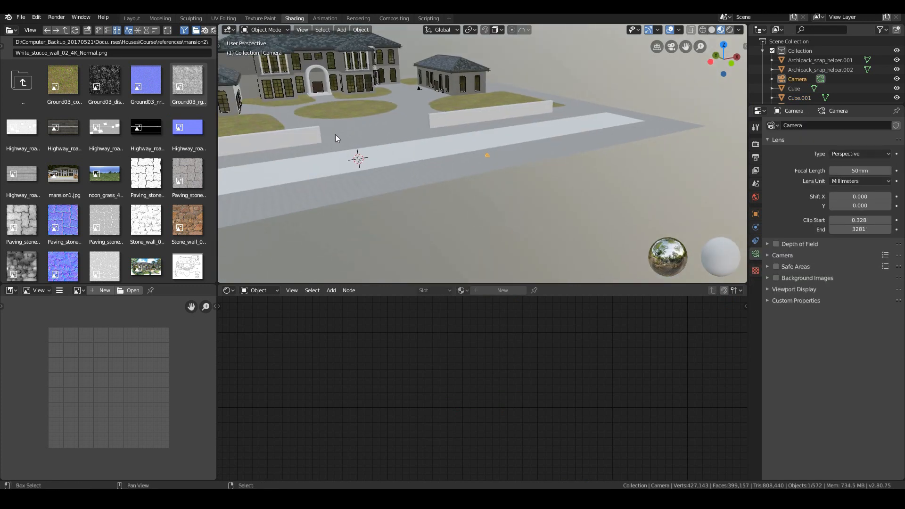
middle_click_drag(336, 135, 537, 230, "shift")
middle_click_drag(470, 217, 409, 168)
scroll(475, 211, "up", 4)
mouse_move(459, 197)
middle_mouse_down()
mouse_move(480, 179)
mouse_move(455, 197)
middle_mouse_up()
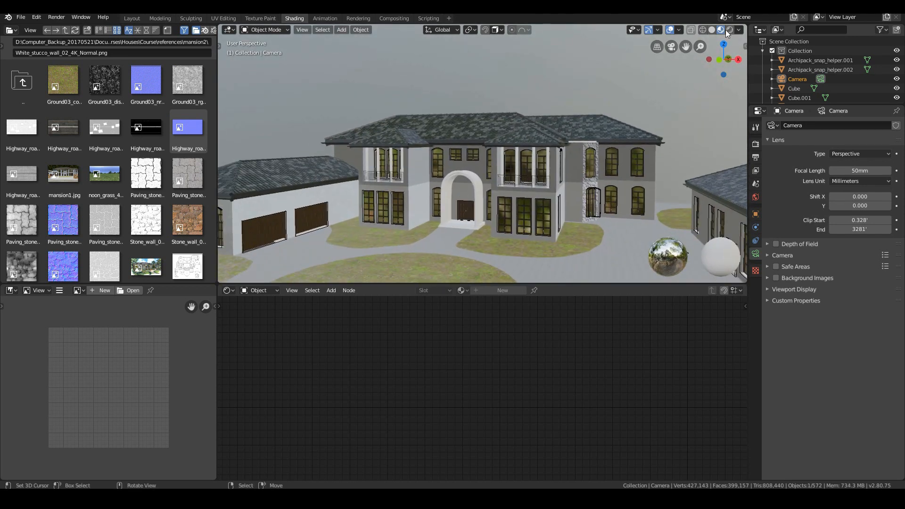
Step: Switch the viewport to rendered shading and check the estate's lighting from a distance and close up
left_click(730, 30)
scroll(346, 212, "down", 2)
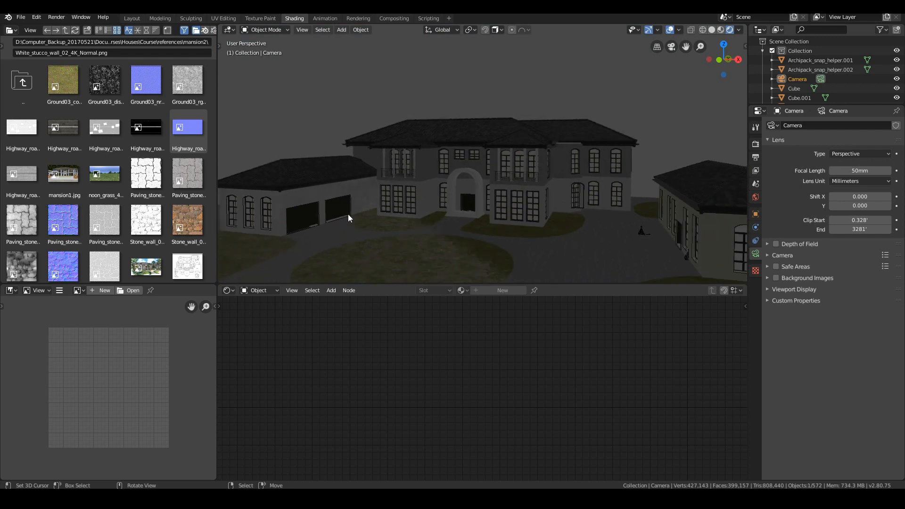
scroll(348, 214, "down", 4)
middle_click_drag(366, 220, 403, 217)
middle_click_drag(331, 217, 468, 208, "shift")
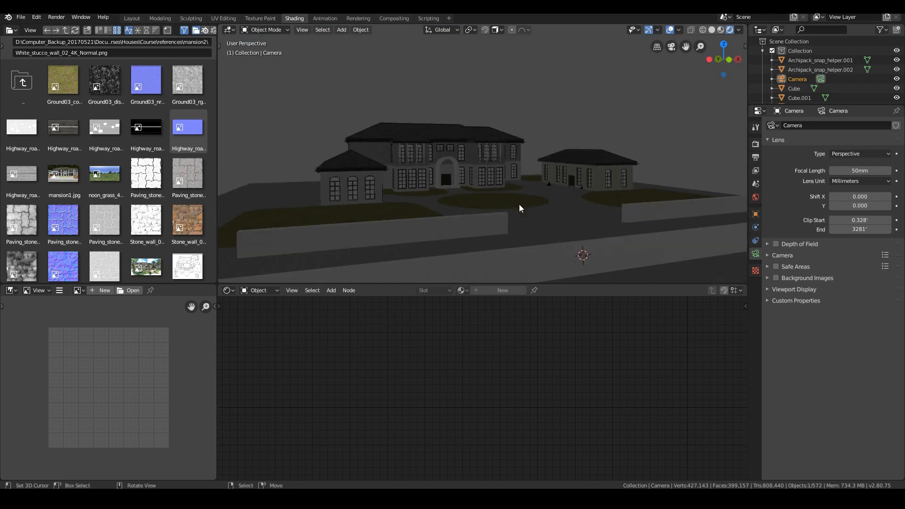
scroll(519, 205, "up", 5)
middle_click_drag(574, 235, 533, 231)
Step: Use an Environment Texture as the color of the world background
left_click(756, 197)
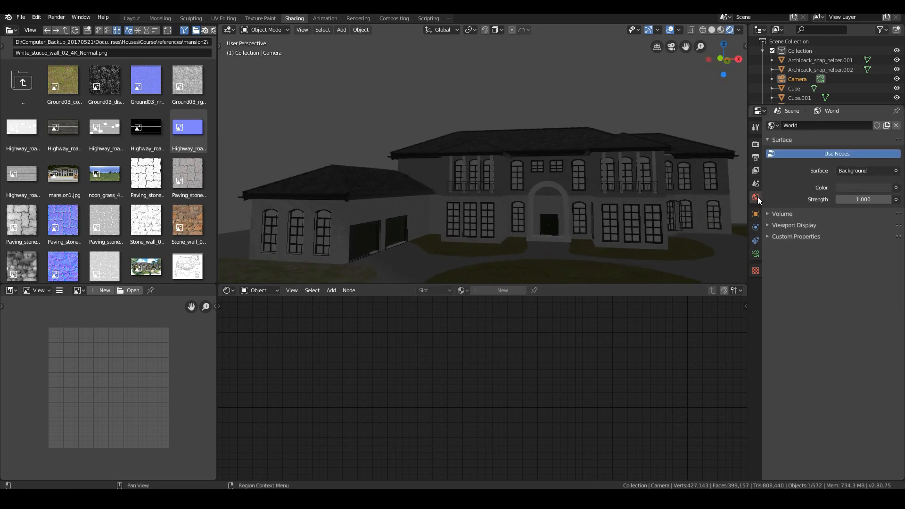
left_click(756, 145)
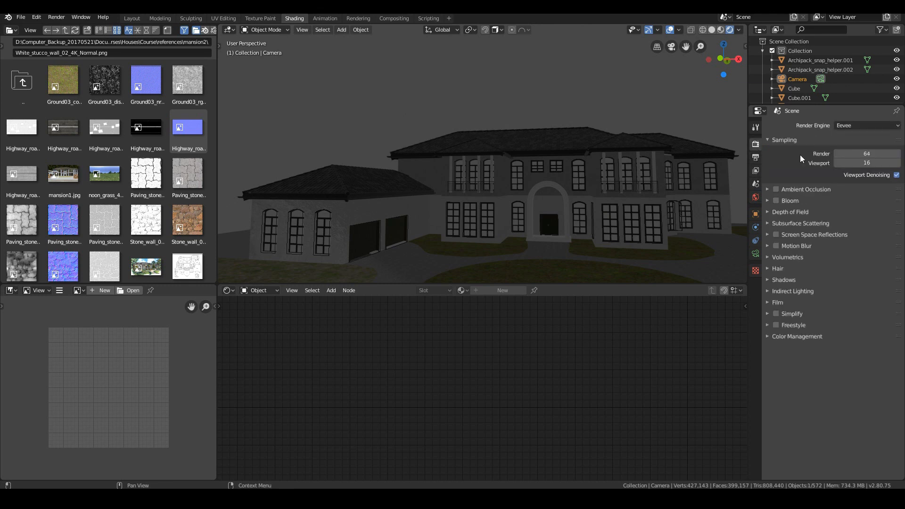
left_click(756, 198)
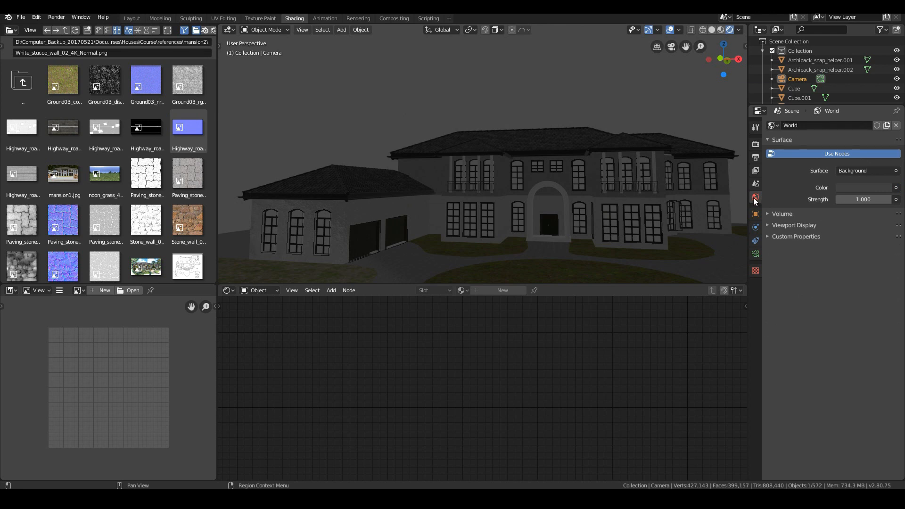
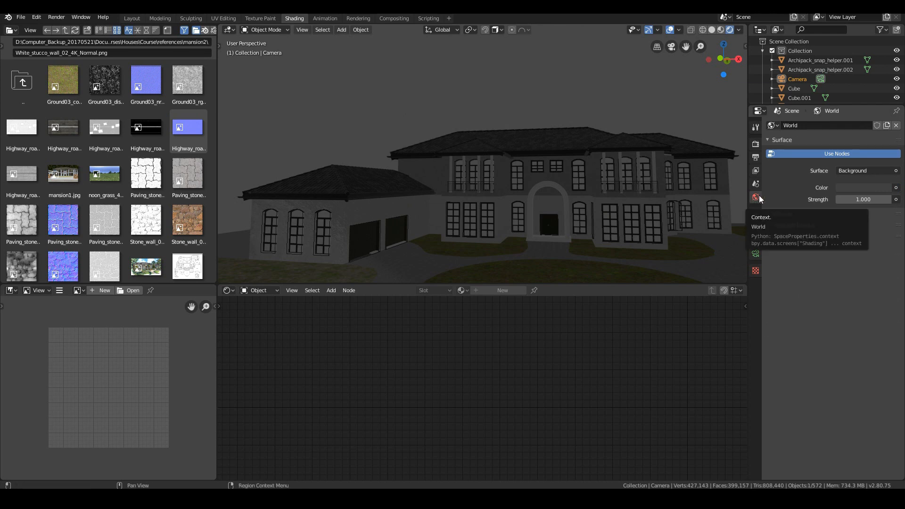
left_click(896, 188)
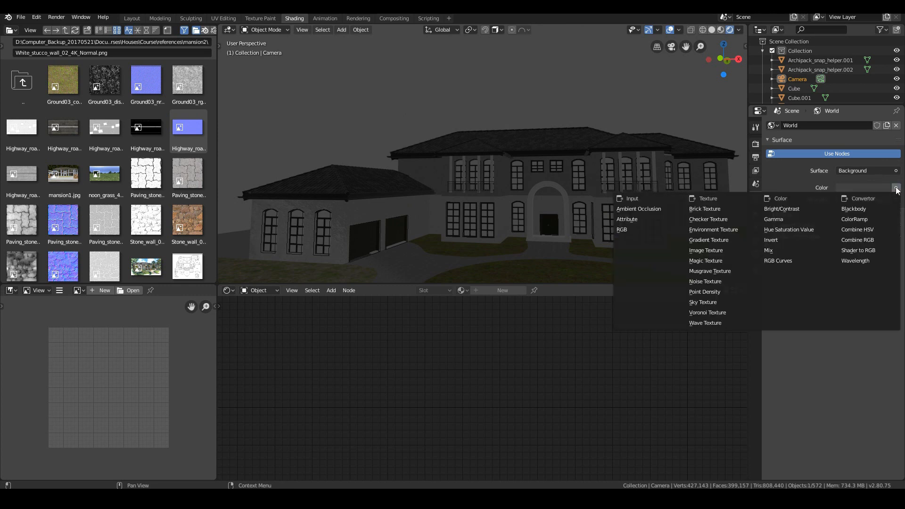
left_click(709, 230)
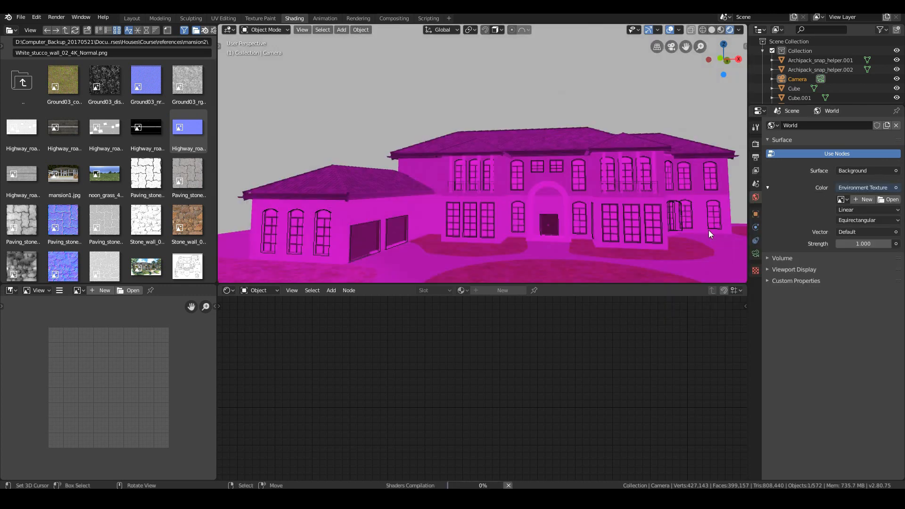
Step: Load noon_grass_4k.hdr as the world's environment image and save the file
left_click(889, 203)
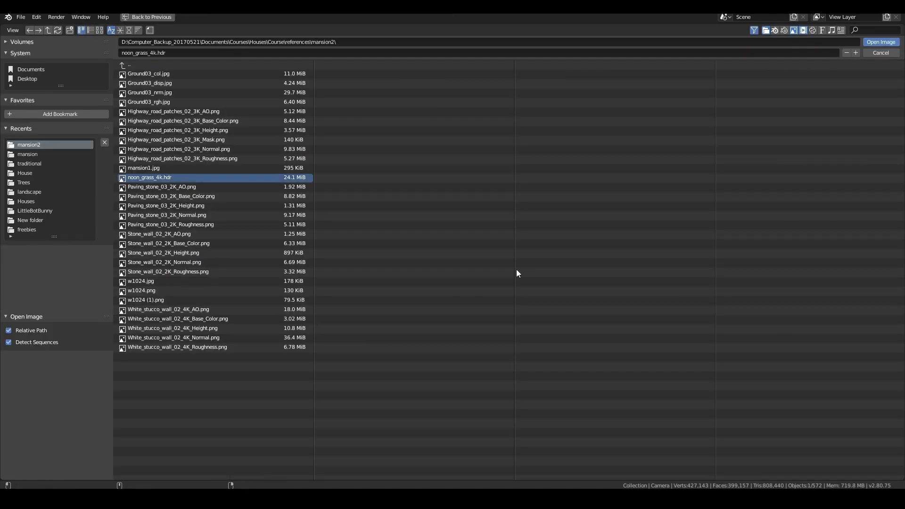
key("Return")
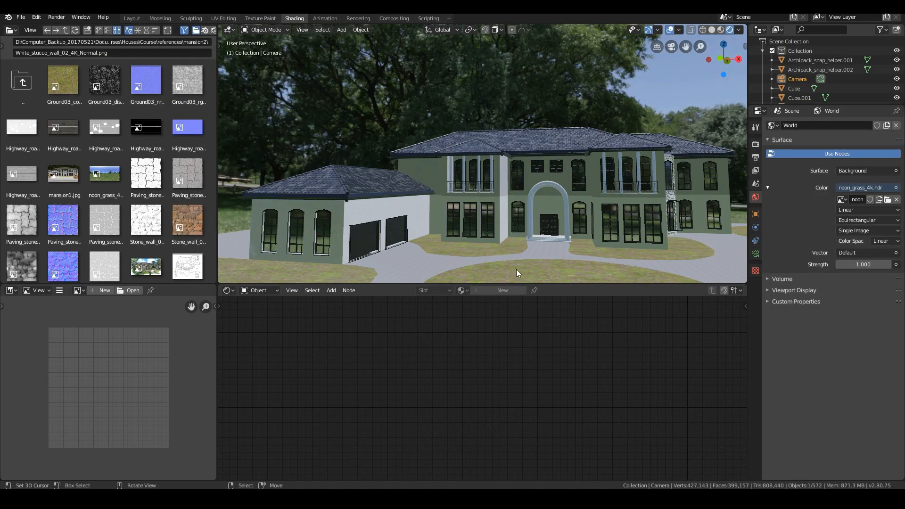
left_click(21, 20)
left_click(37, 81)
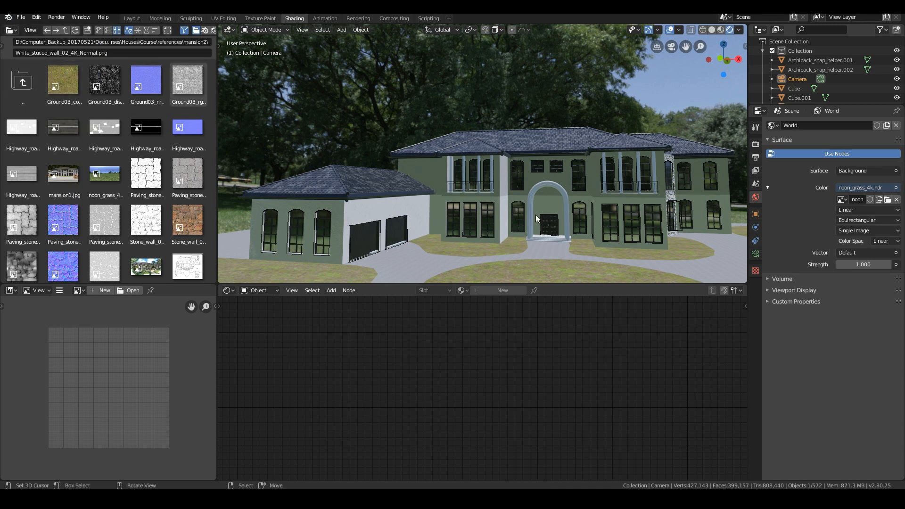
Step: View the mansion through the scene camera and show the World's node tree in the shader editor
scroll(536, 214, "down", 4)
scroll(536, 218, "up", 2)
middle_click_drag(533, 212, 570, 92, "shift")
mouse_move(528, 194)
middle_mouse_down()
mouse_move(468, 204)
mouse_move(559, 210)
mouse_move(579, 201)
mouse_move(352, 186)
mouse_move(520, 196)
middle_mouse_up()
right_click(520, 196)
key("KP_0")
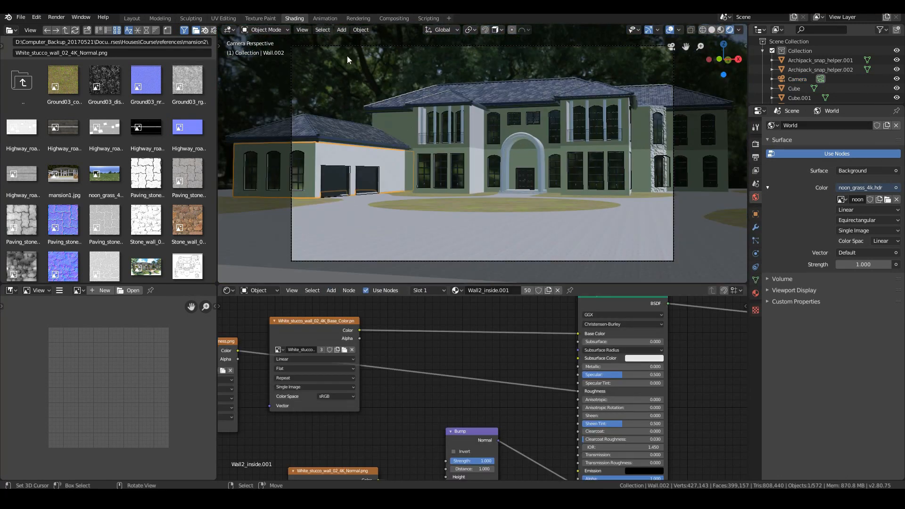
left_click(257, 290)
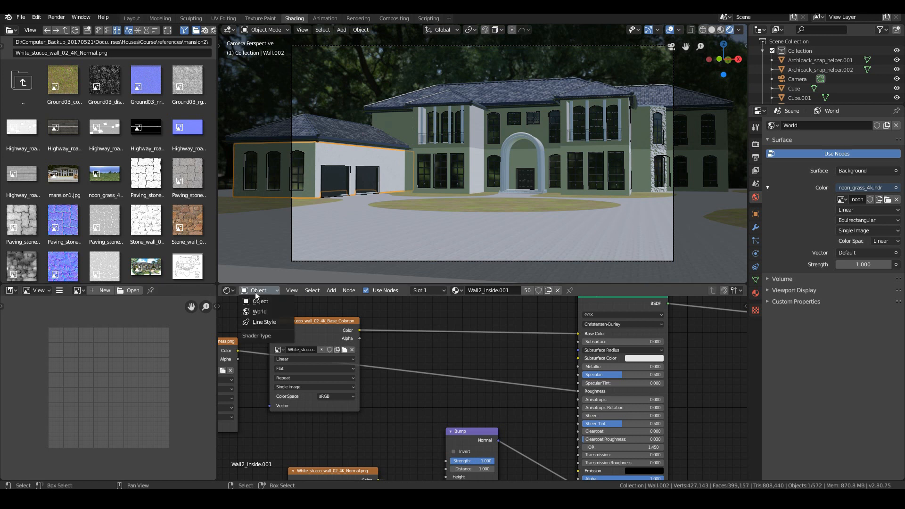
left_click(260, 311)
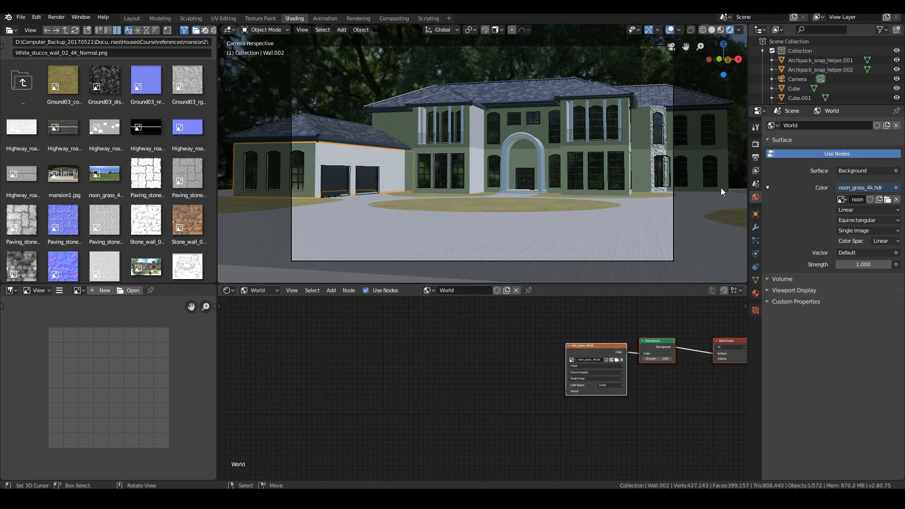
Step: Add a Texture Coordinate node to the world nodes, placed before the noon_grass_4k.hdr environment texture
scroll(476, 76, "down", 6)
scroll(490, 103, "up", 7)
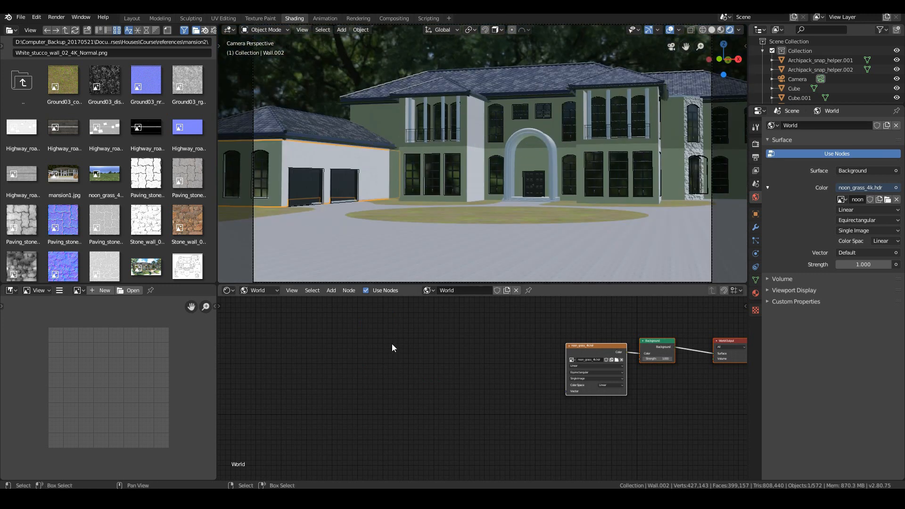
key("shift+a")
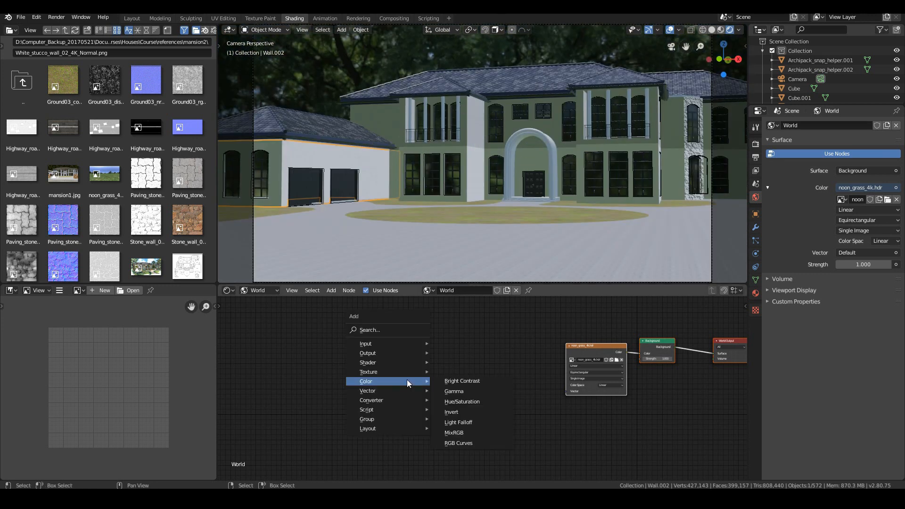
mouse_move(386, 372)
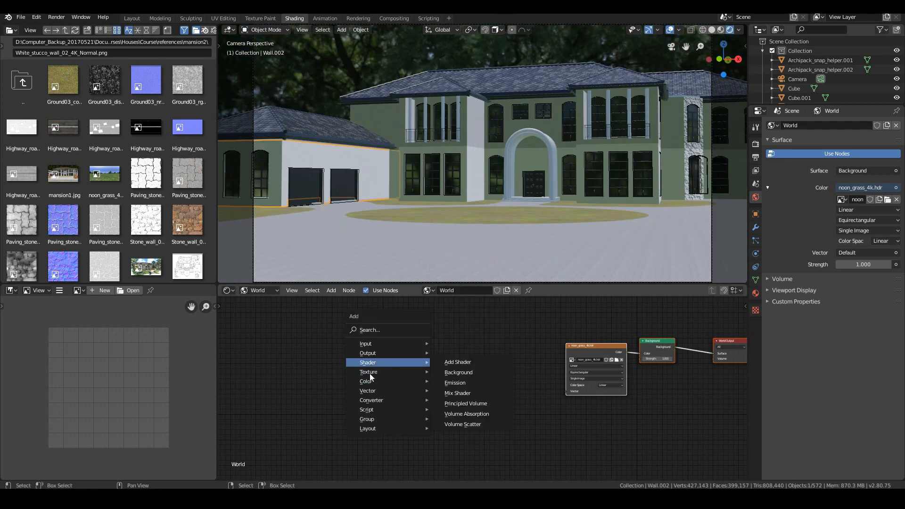
mouse_move(413, 345)
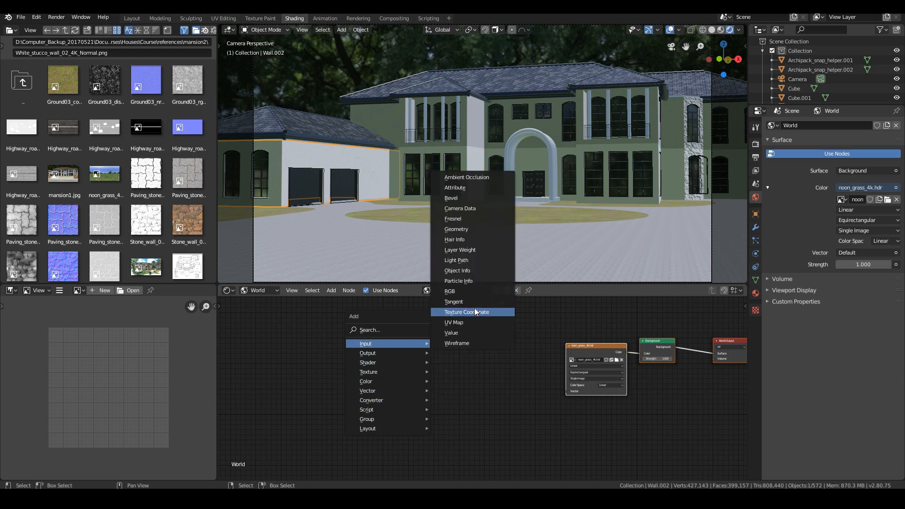
left_click(462, 312)
left_click(356, 373)
Step: Add a Mapping node and link the Generated coordinates through it into the environment texture's Vector input
key("shift+a")
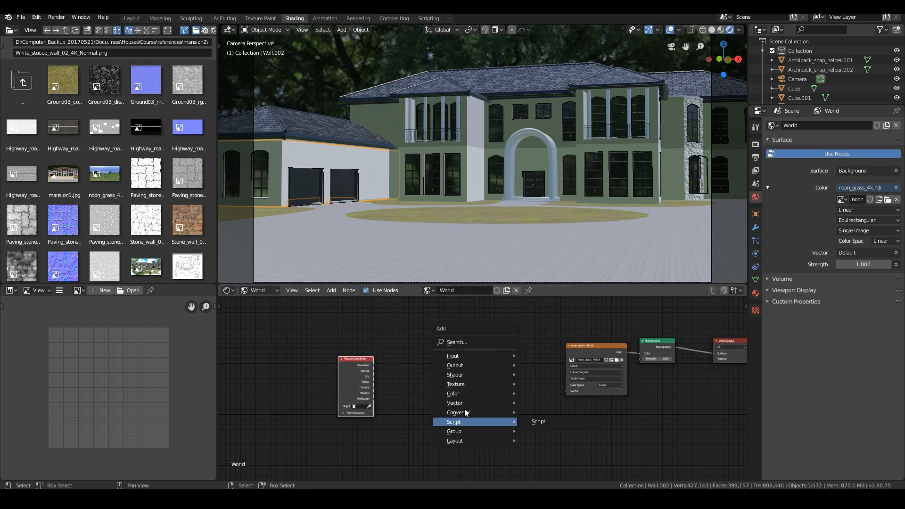
mouse_move(463, 403)
left_click(584, 351)
left_click(411, 342)
left_click_drag(374, 366, 411, 408)
left_click_drag(491, 349, 570, 394)
scroll(460, 385, "up", 2)
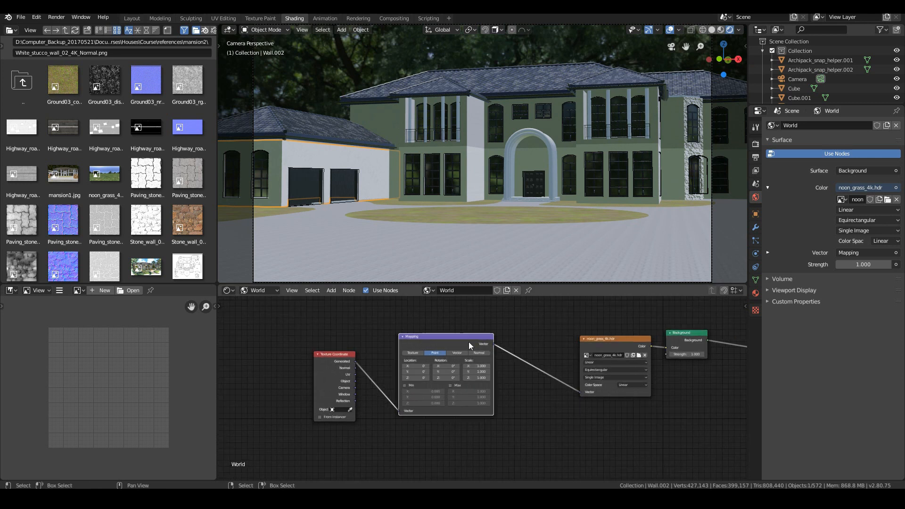
Step: Set the Mapping node's Z rotation to about -82° and raise its Z location slightly, checking the background behind the mansion
scroll(502, 222, "down", 2)
scroll(503, 222, "down", 1)
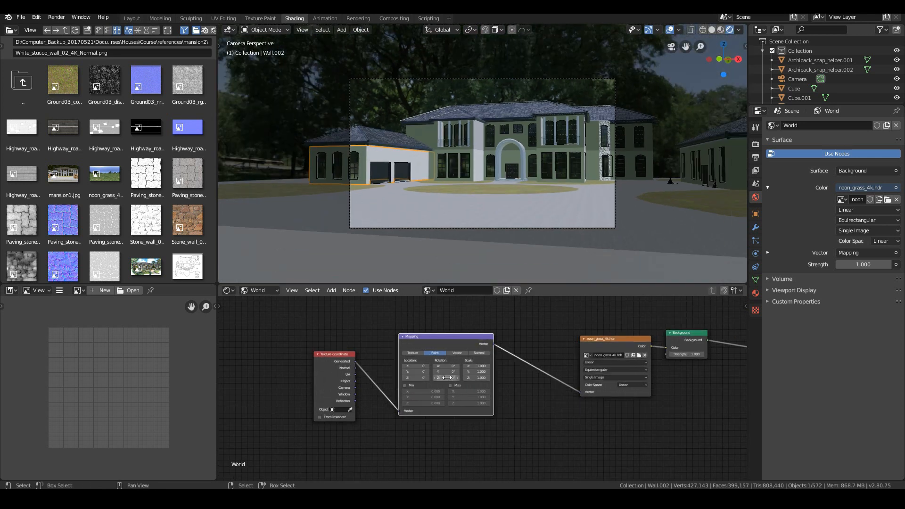
left_click_drag(446, 378, 446, 377)
key("Home")
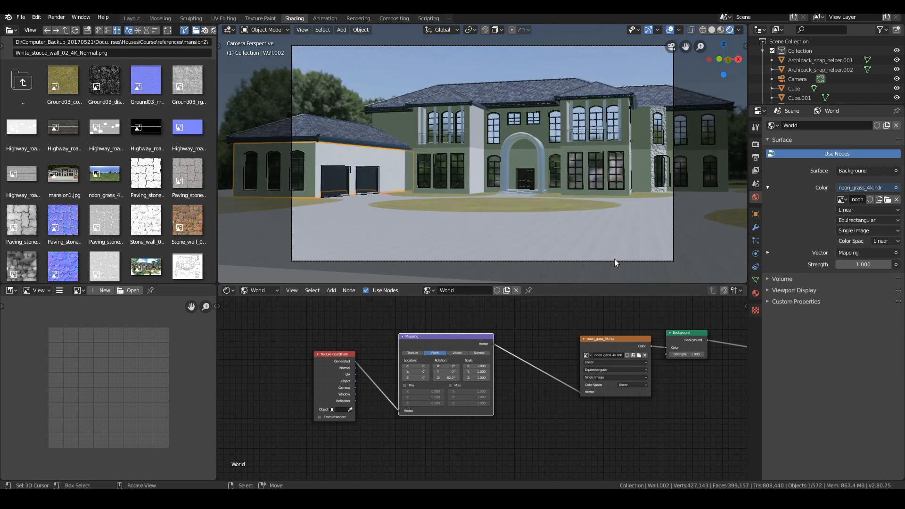
scroll(615, 259, "down", 2)
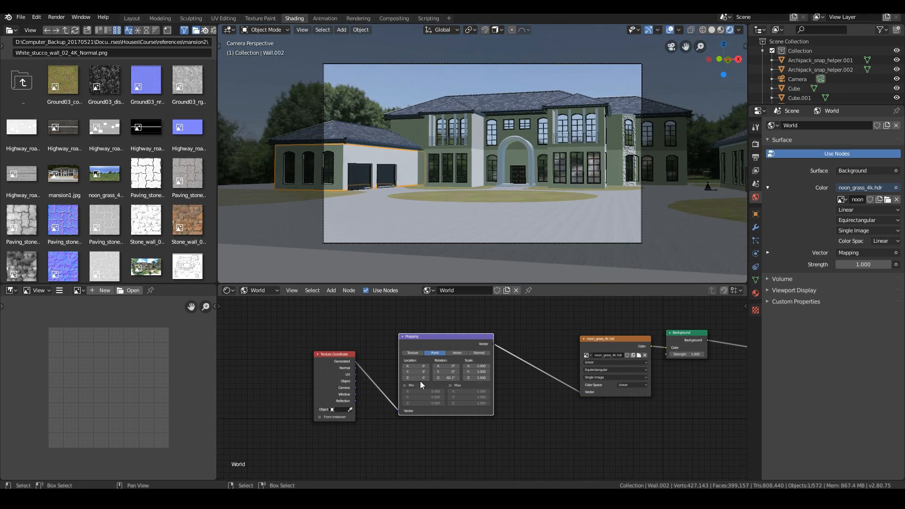
left_click_drag(420, 380, 420, 379)
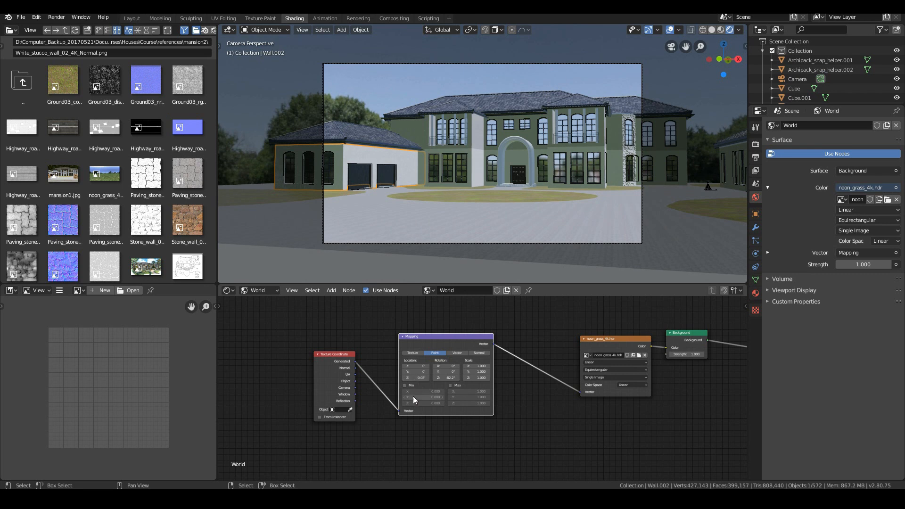
scroll(587, 206, "up", 2)
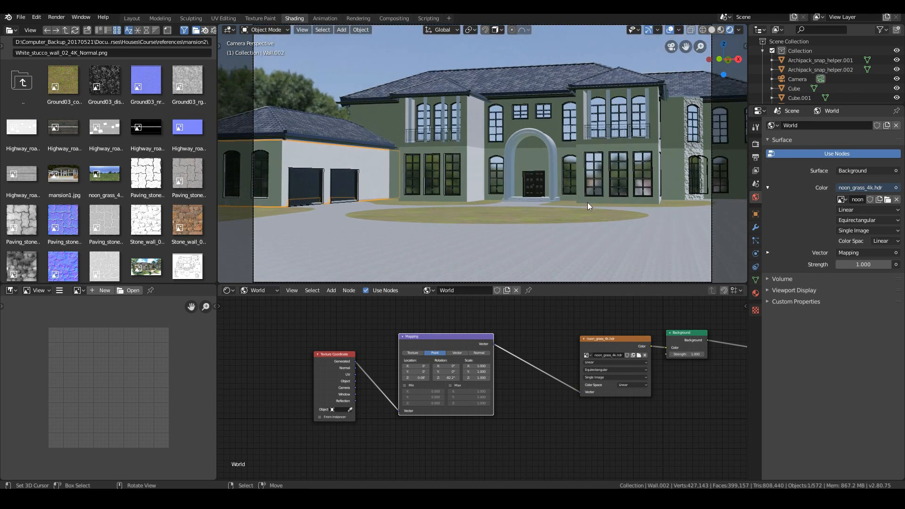
scroll(588, 202, "down", 3)
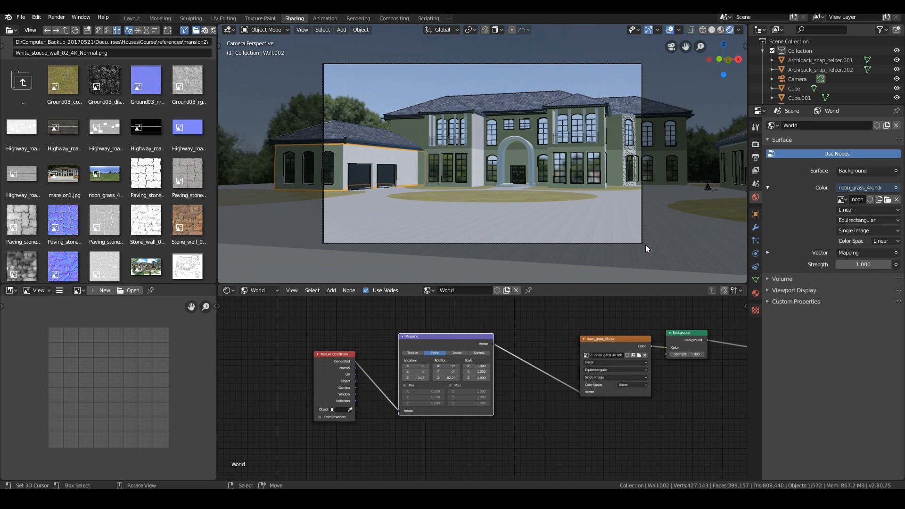
left_click(640, 243)
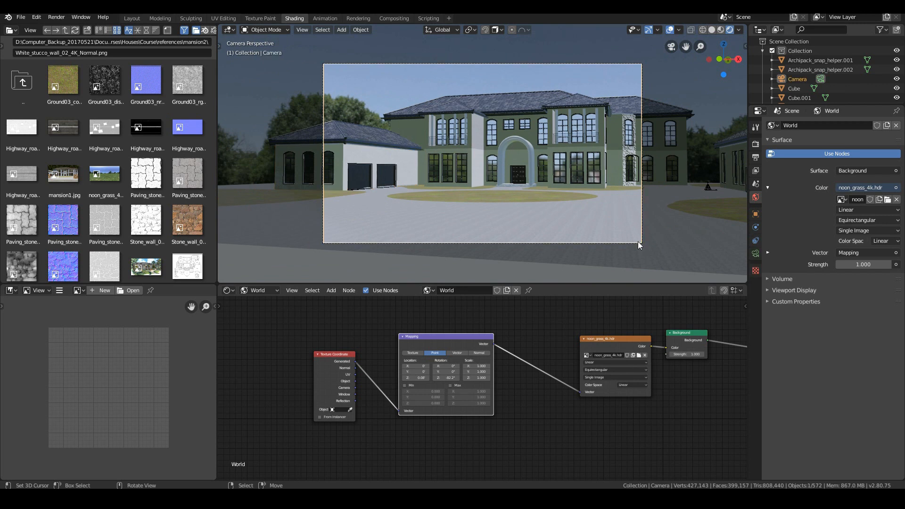
key("r")
key("z")
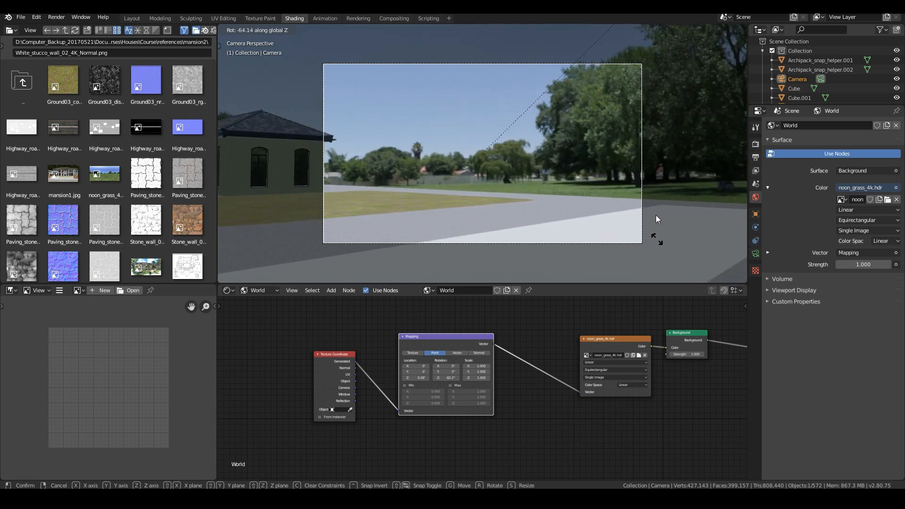
right_click(669, 201)
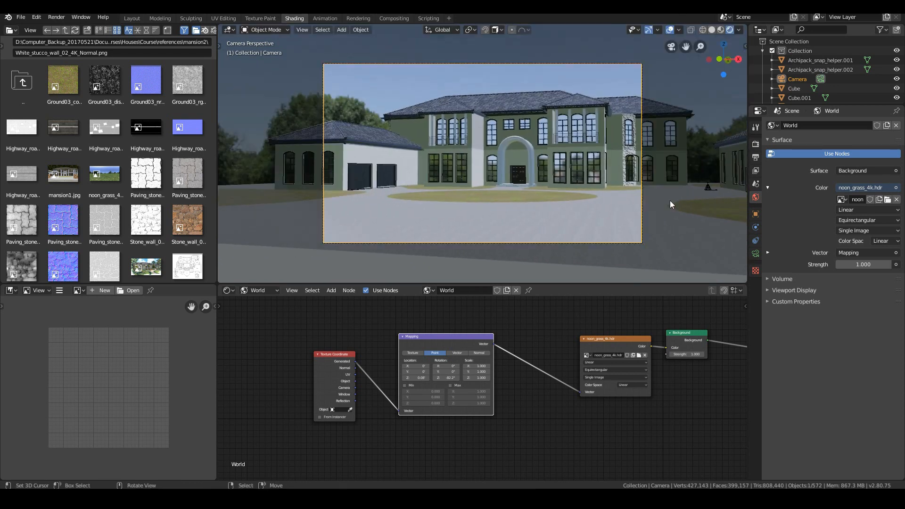
Step: Add a Sun light in front of the mansion and reposition it against the trees in the background
key("Home")
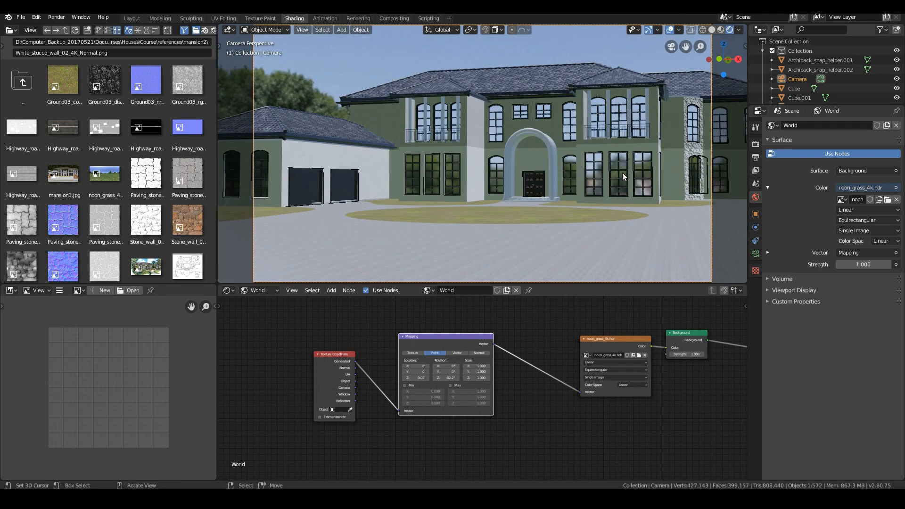
middle_click_drag(622, 172, 487, 165)
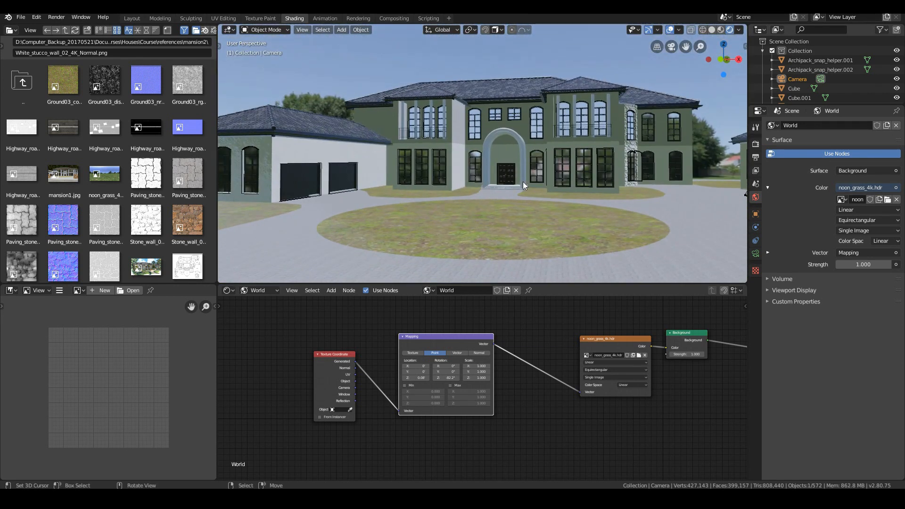
middle_click_drag(453, 207, 503, 249)
middle_click_drag(455, 228, 606, 176)
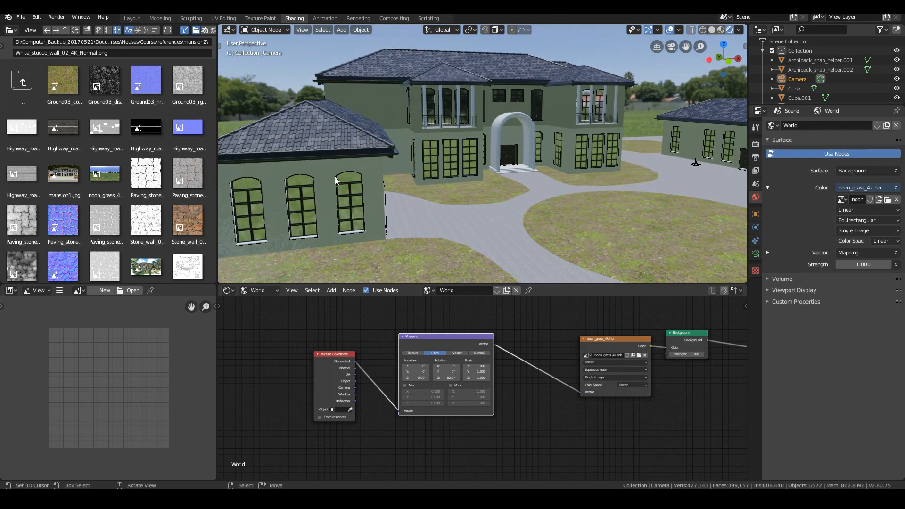
middle_click_drag(397, 196, 443, 176)
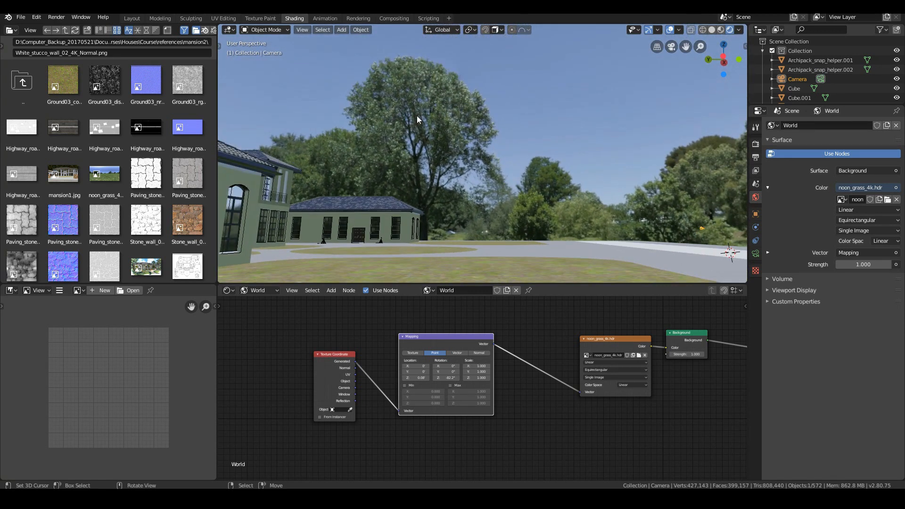
key("shift+a")
mouse_move(432, 140)
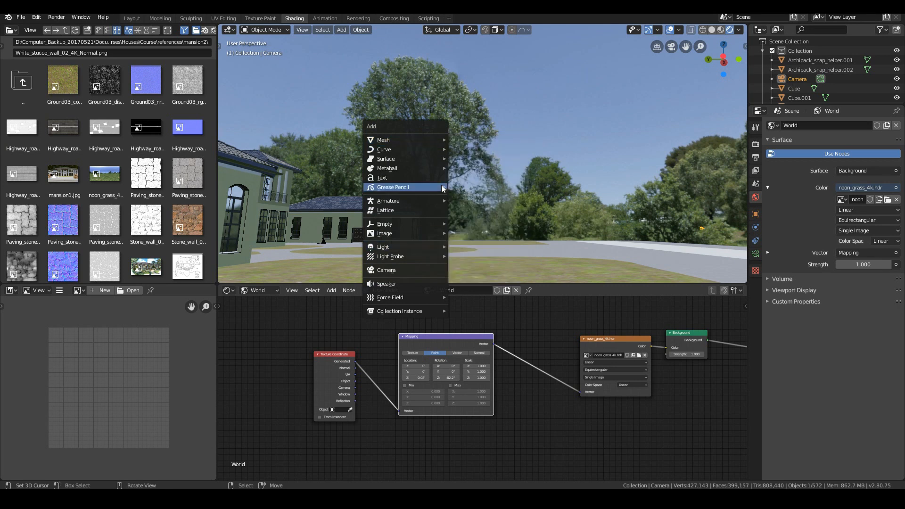
mouse_move(392, 247)
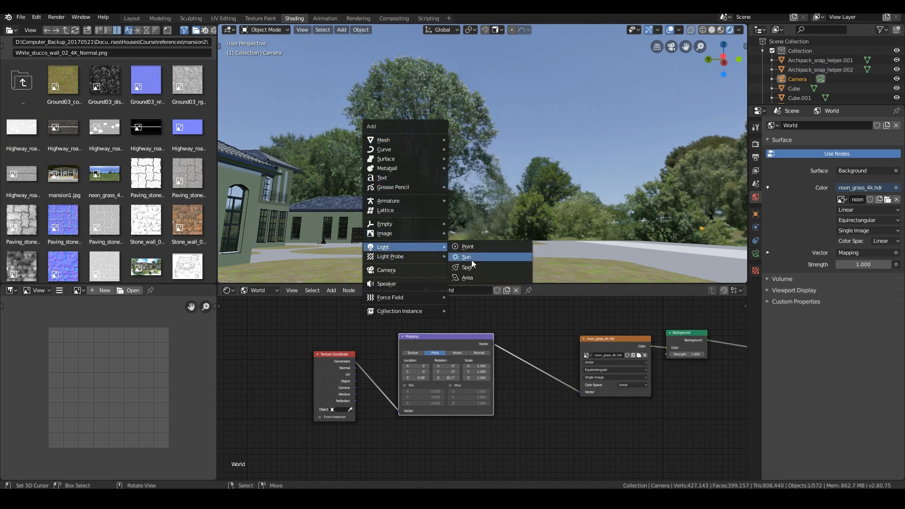
left_click(470, 259)
key("g")
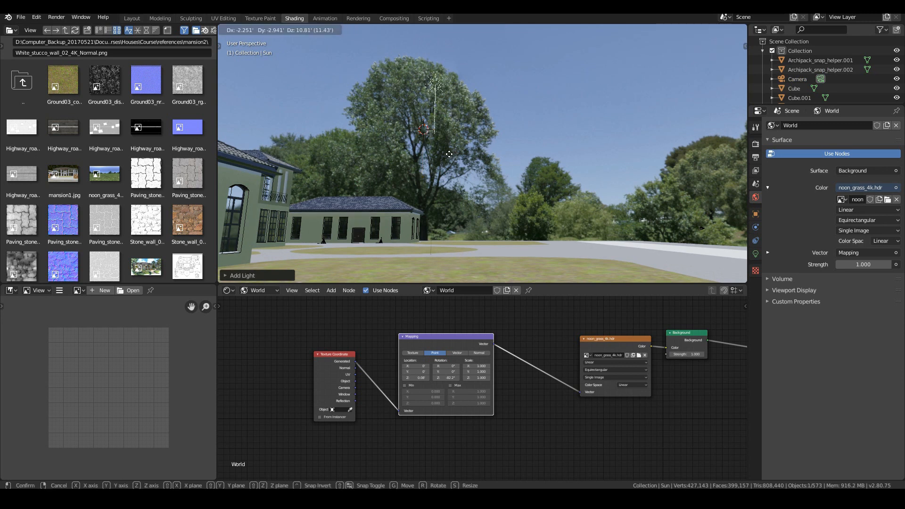
left_click(488, 123)
Step: Move the Sun light beside the bright sun in the environment image's sky
middle_click_drag(493, 126, 597, 61)
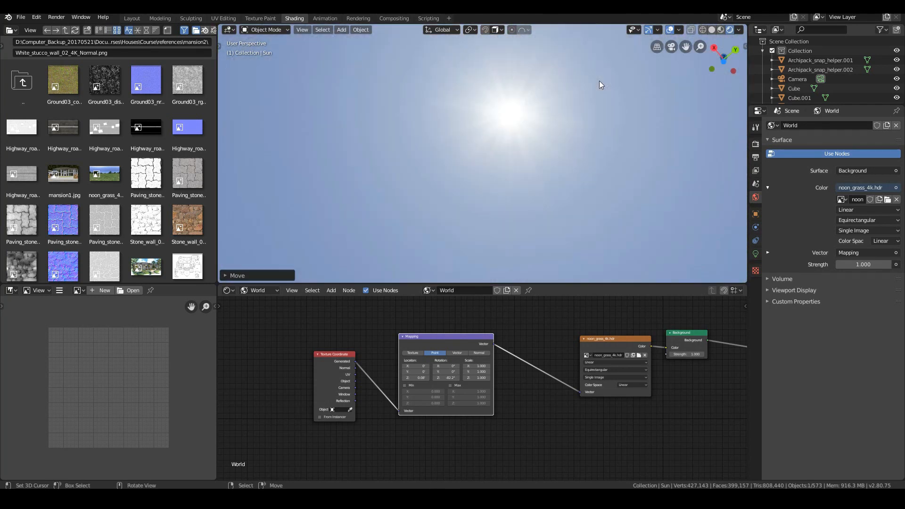
key("g")
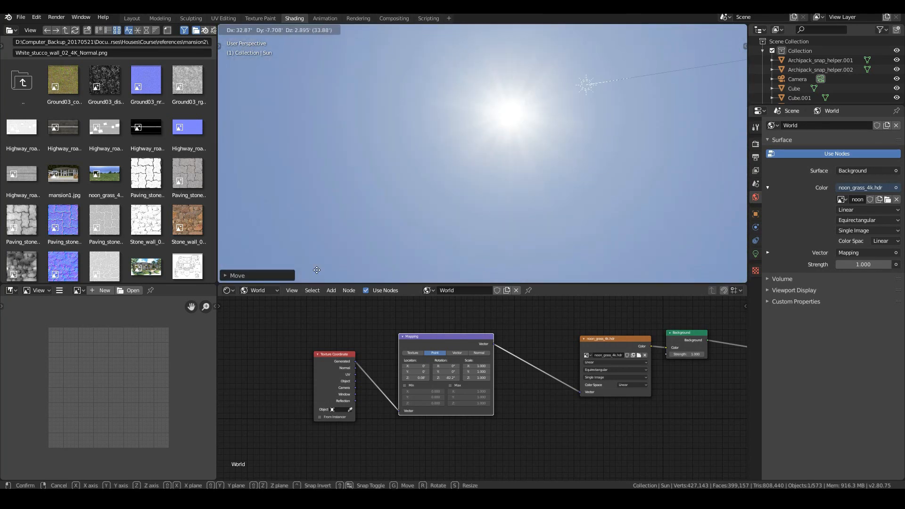
left_click(285, 41)
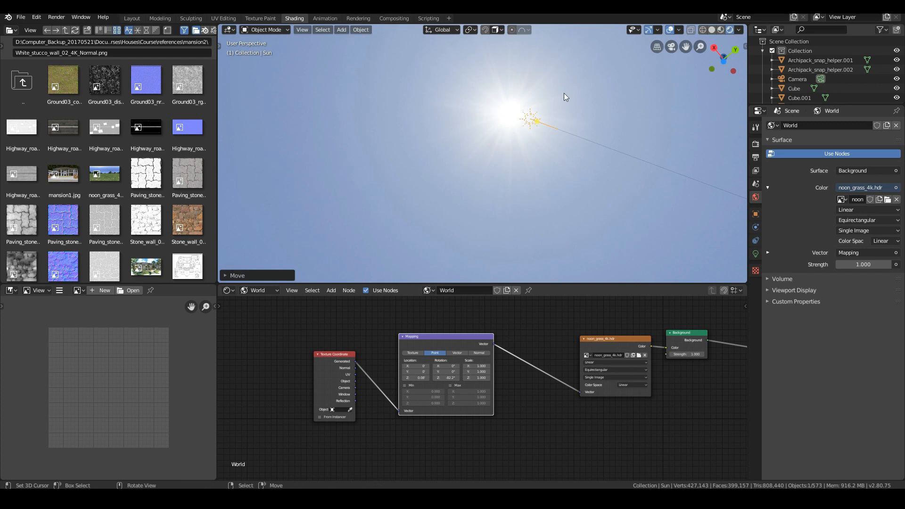
Step: Rotate the Sun light by about 3.4° in the front view
middle_click_drag(486, 64, 517, 121)
key("KP_7")
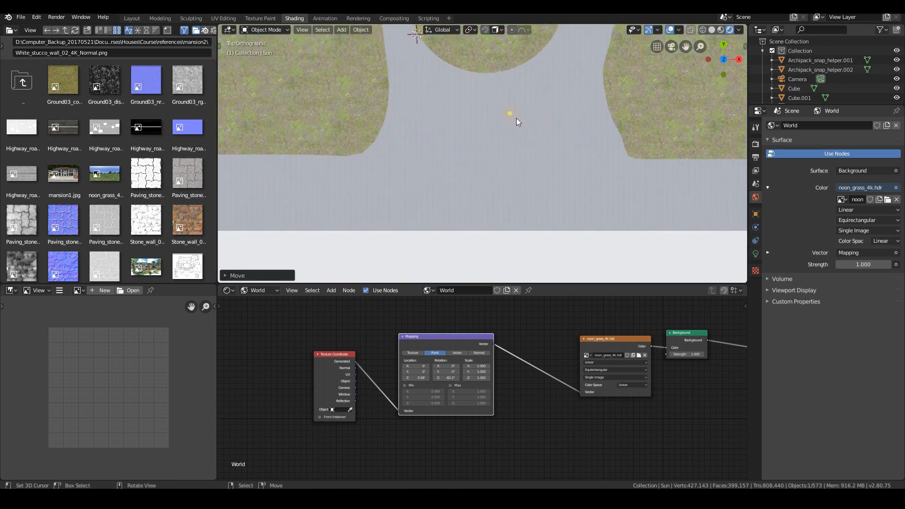
key("KP_1")
scroll(536, 120, "down", 9)
scroll(512, 252, "up", 3)
middle_click_drag(512, 251, 532, 152, "shift")
scroll(536, 148, "up", 8)
key("r")
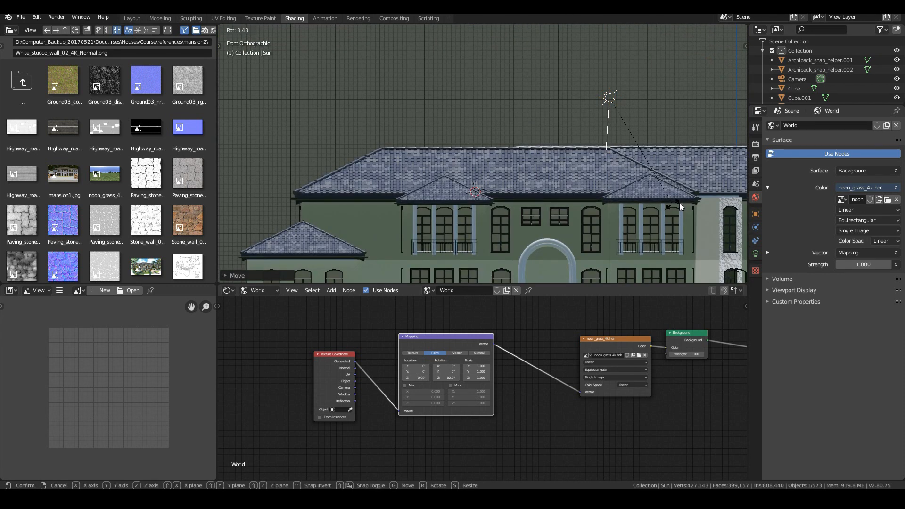
left_click(679, 203)
Step: Adjust the Sun light's tilt slightly from a perspective view of the estate's side
middle_click_drag(658, 194, 734, 207)
key("r")
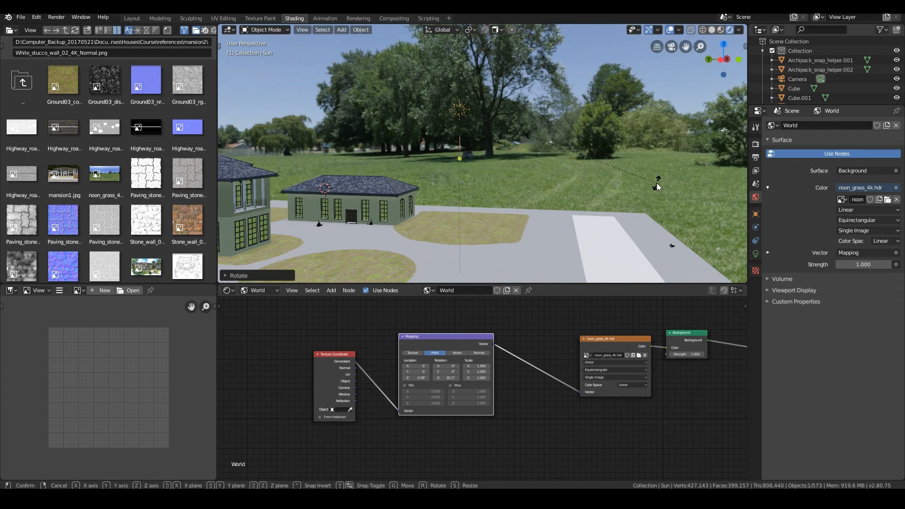
left_click(657, 183)
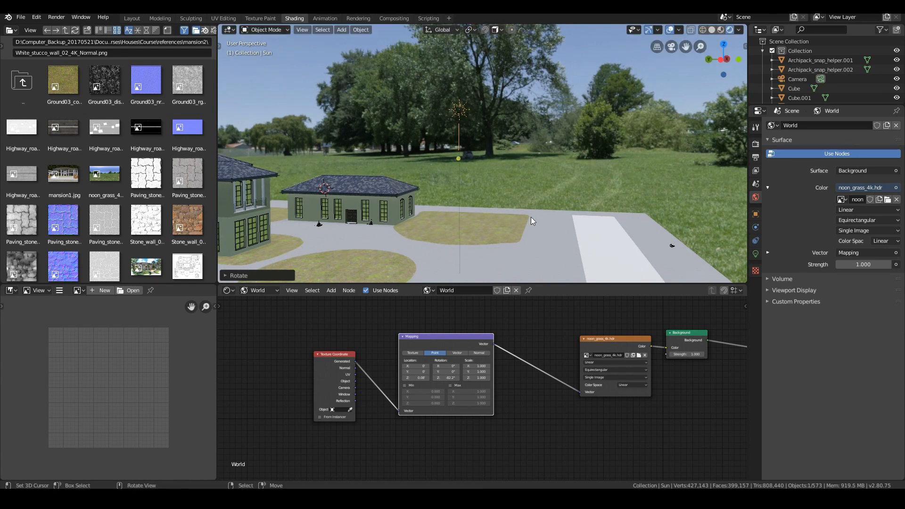
Step: Give the Sun light a pale warm yellow color (G 0.972, B 0.817) and set its strength to 10
left_click(756, 253)
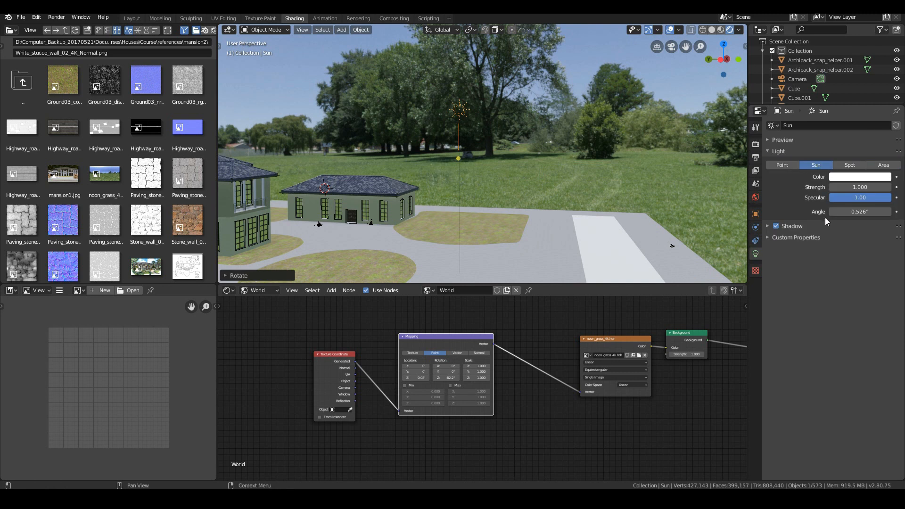
left_click(835, 177)
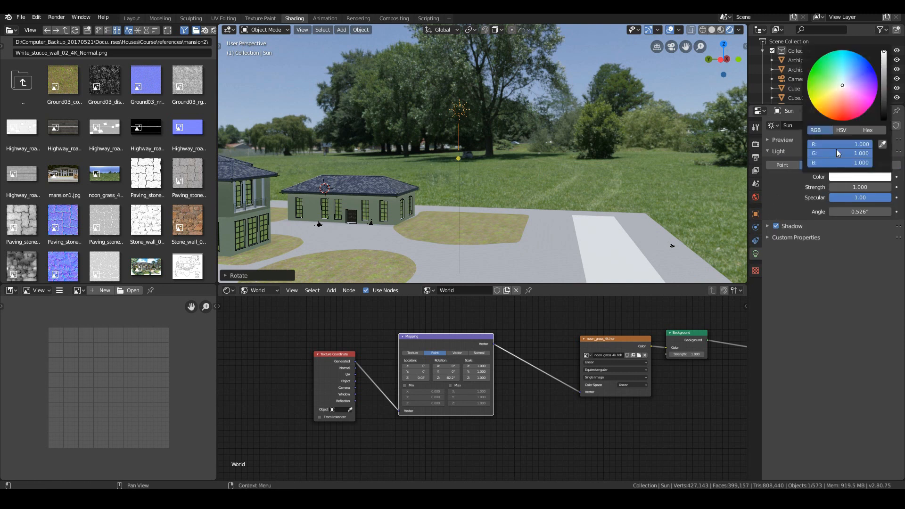
left_click_drag(842, 86, 840, 87)
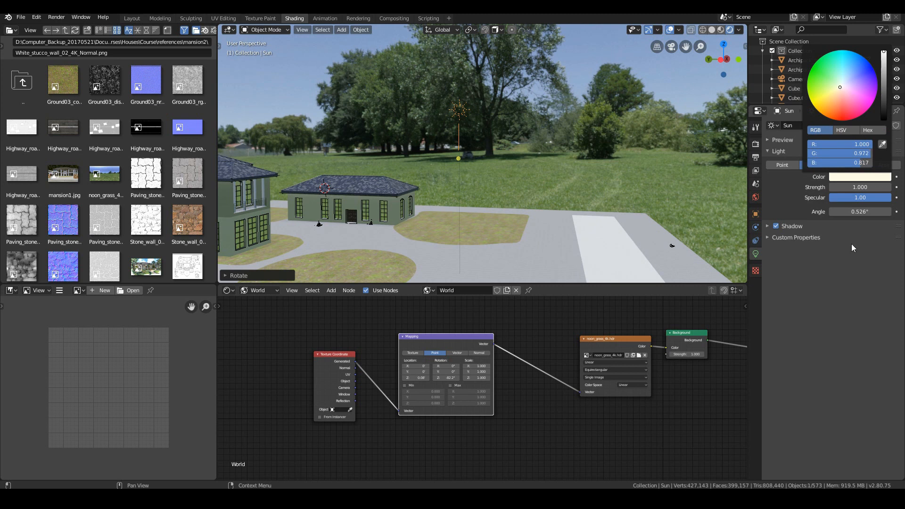
left_click(866, 190)
type("10")
key("Return")
Step: Enable contact shadows for the Sun light with distance 51.6' and thickness 0.694', and reveal the cascaded shadow map settings
middle_click_drag(435, 177, 556, 231)
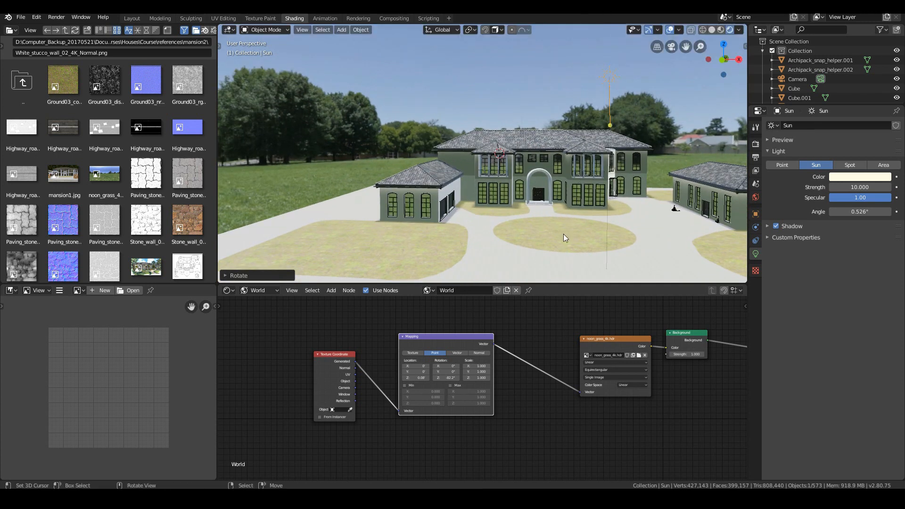
scroll(564, 234, "up", 2)
middle_click_drag(411, 213, 524, 212)
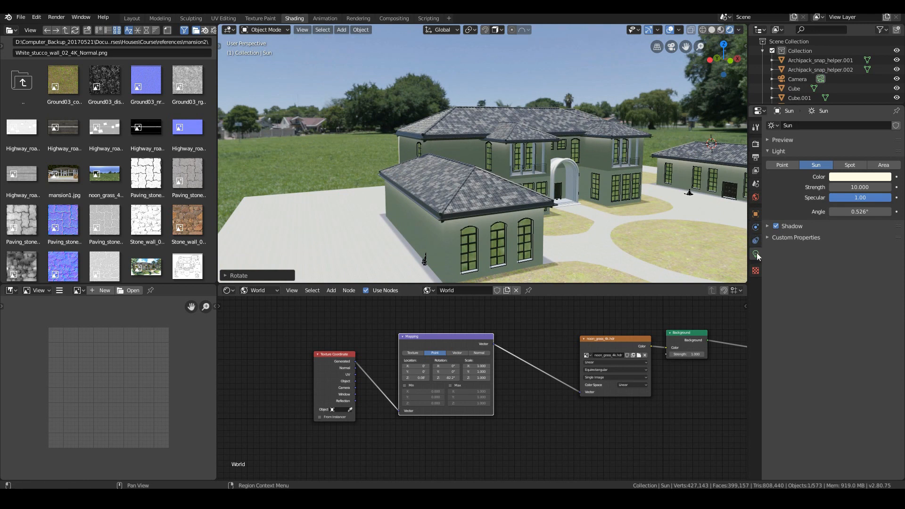
left_click(785, 231)
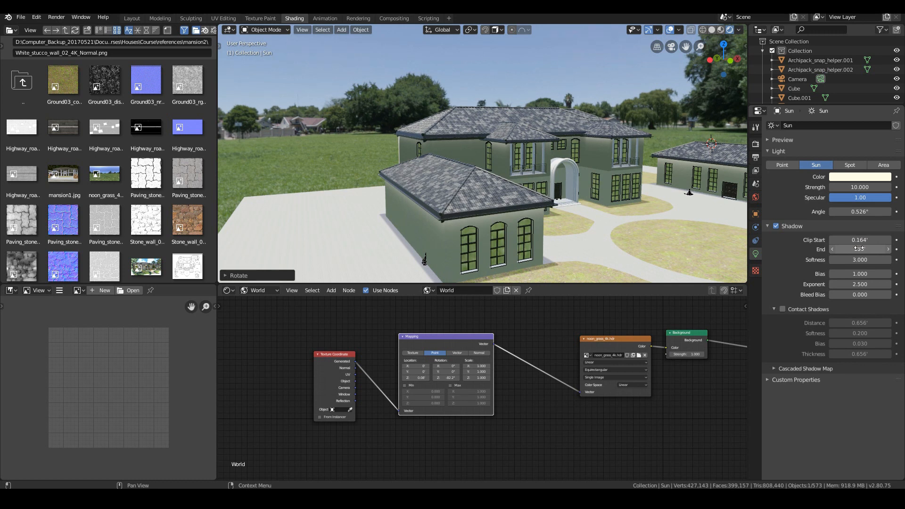
scroll(511, 238, "up", 5)
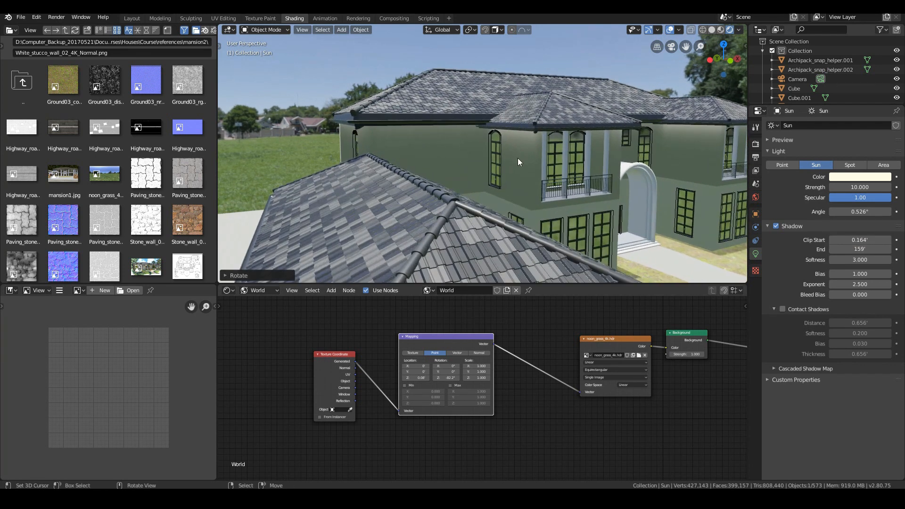
middle_click_drag(557, 160, 583, 203)
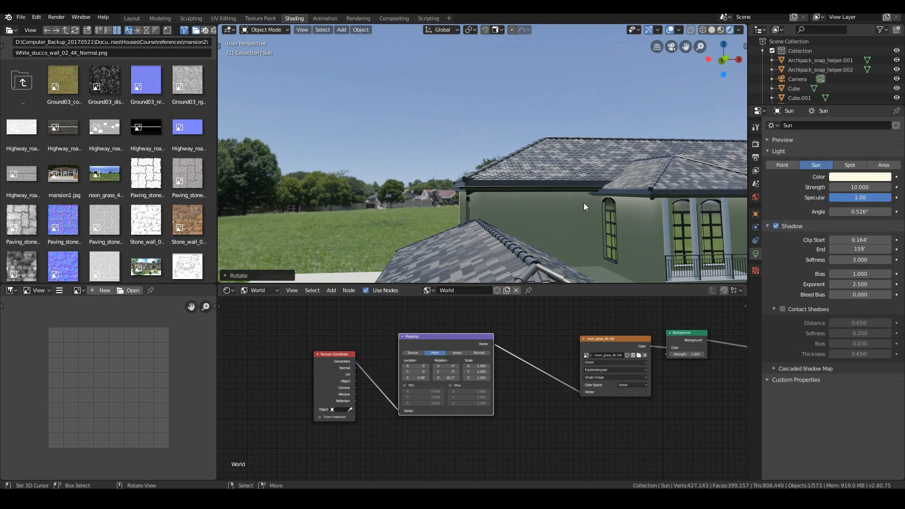
left_click(783, 310)
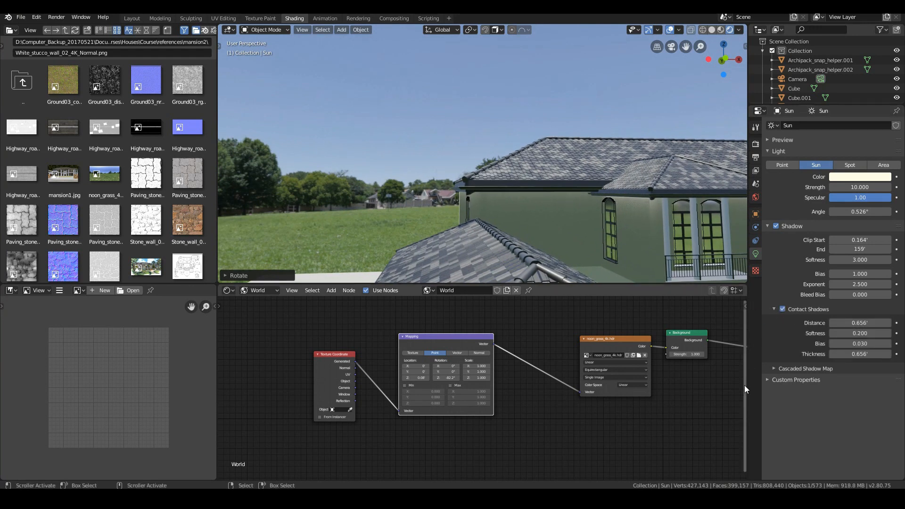
left_click_drag(847, 323, 851, 323)
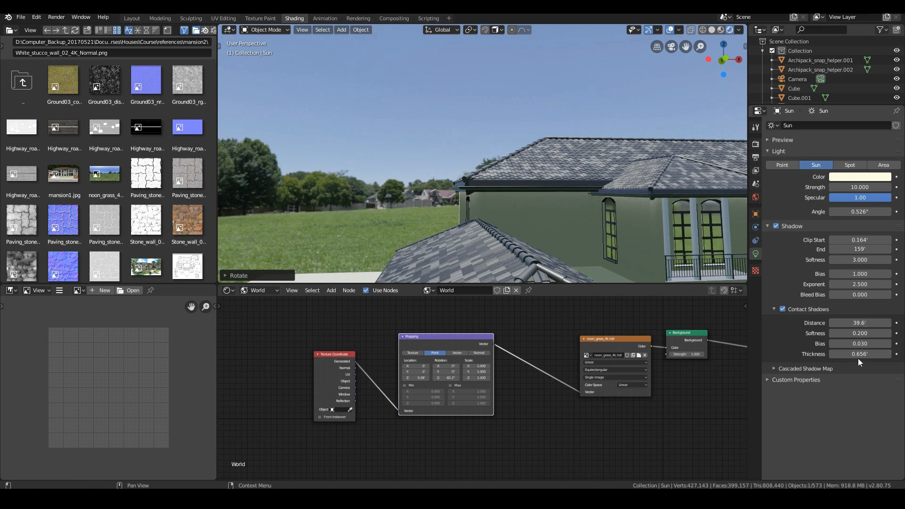
left_click_drag(849, 323, 851, 323)
left_click_drag(848, 358, 849, 359)
left_click(777, 370)
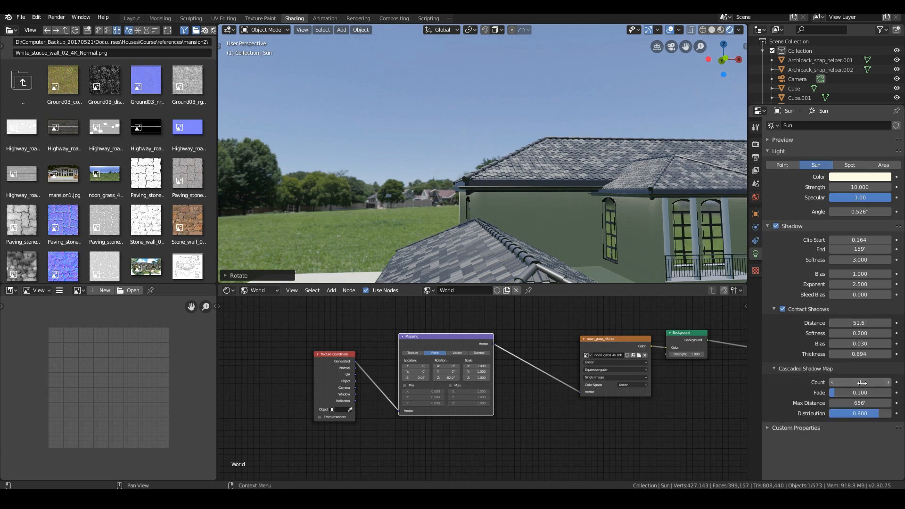
Step: Inspect the sunlight and shadows on the mansion, side buildings and grounds from several angles
scroll(530, 241, "down", 8)
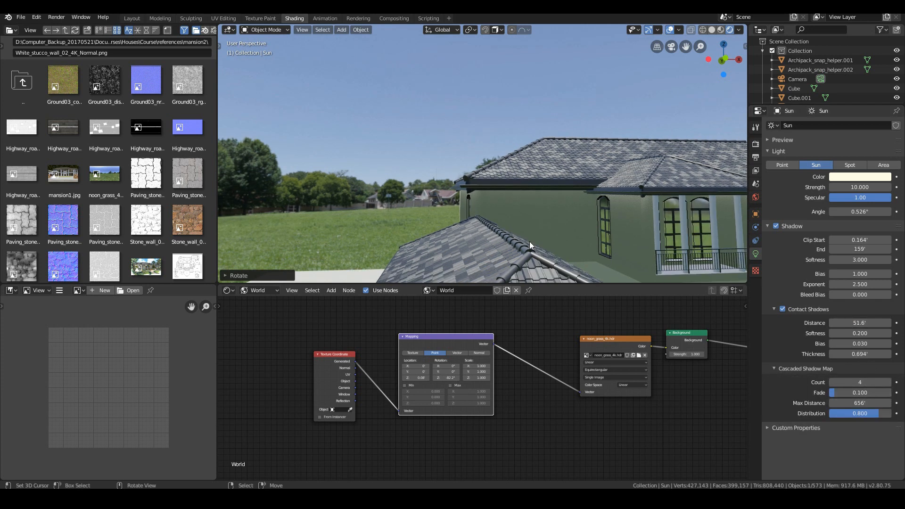
middle_click_drag(510, 233, 533, 237)
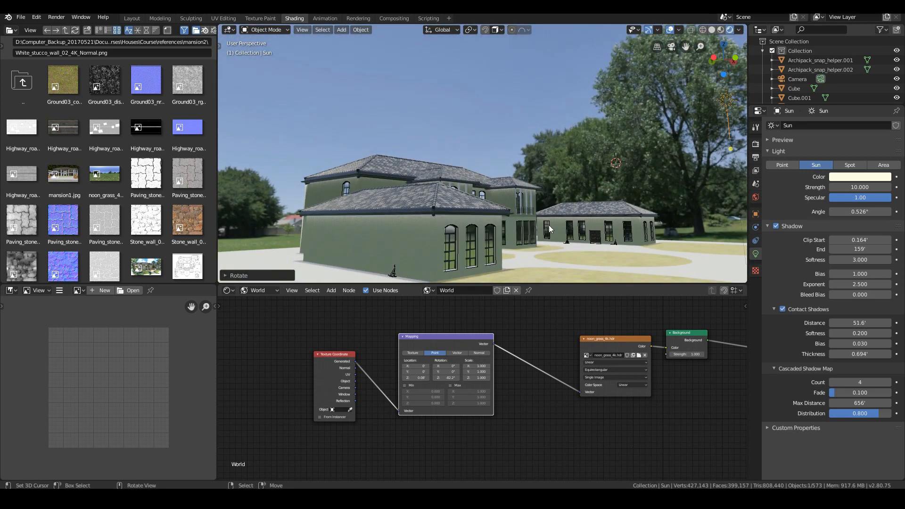
middle_click_drag(554, 201, 537, 217)
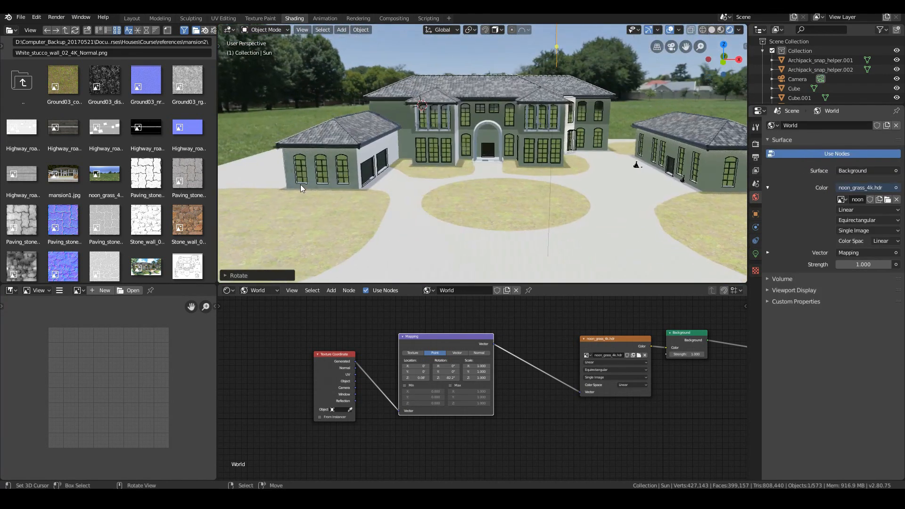
middle_click_drag(301, 185, 429, 226)
scroll(434, 202, "up", 3)
scroll(358, 221, "down", 5)
middle_click_drag(579, 168, 306, 169)
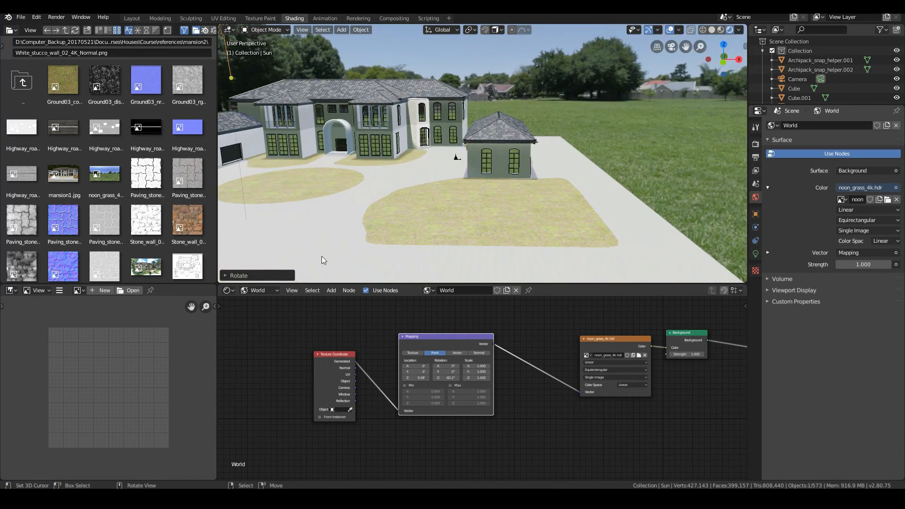
middle_click_drag(333, 214, 497, 203)
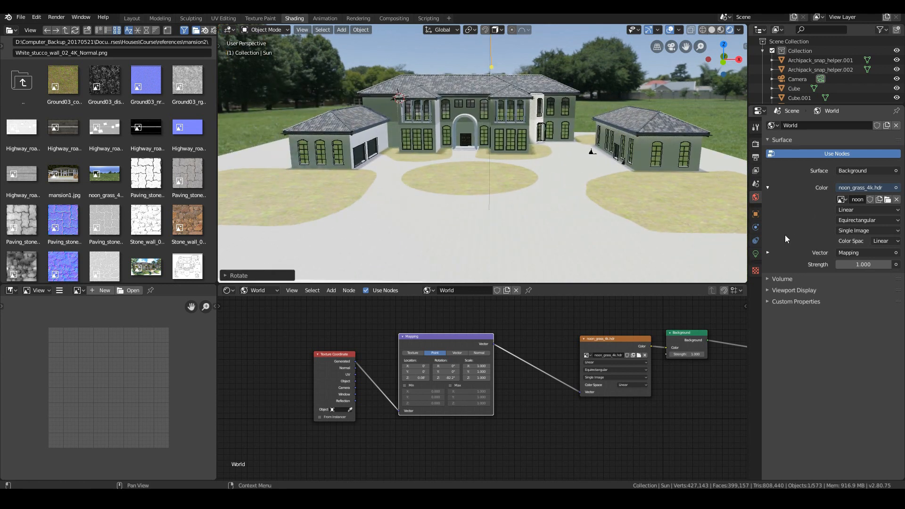
Step: Raise the Sun light's strength to 20
left_click(755, 254)
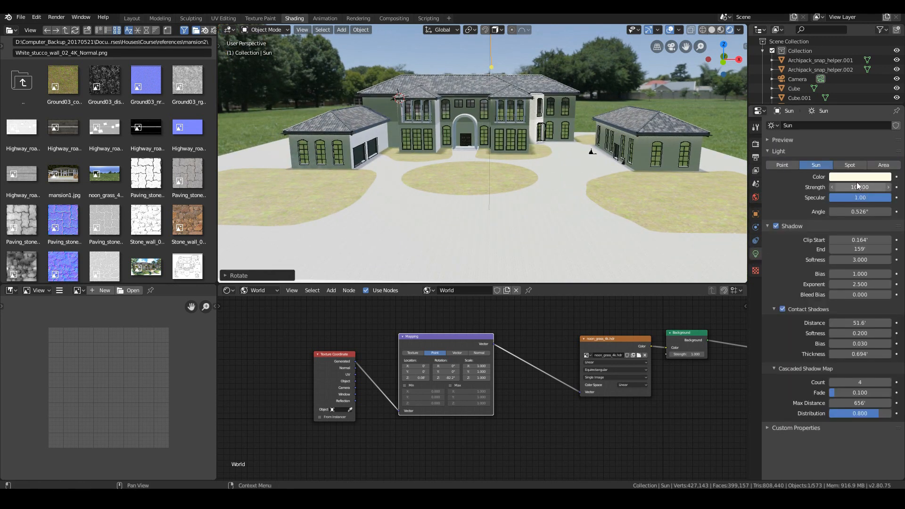
left_click(858, 186)
type("20")
key("Return")
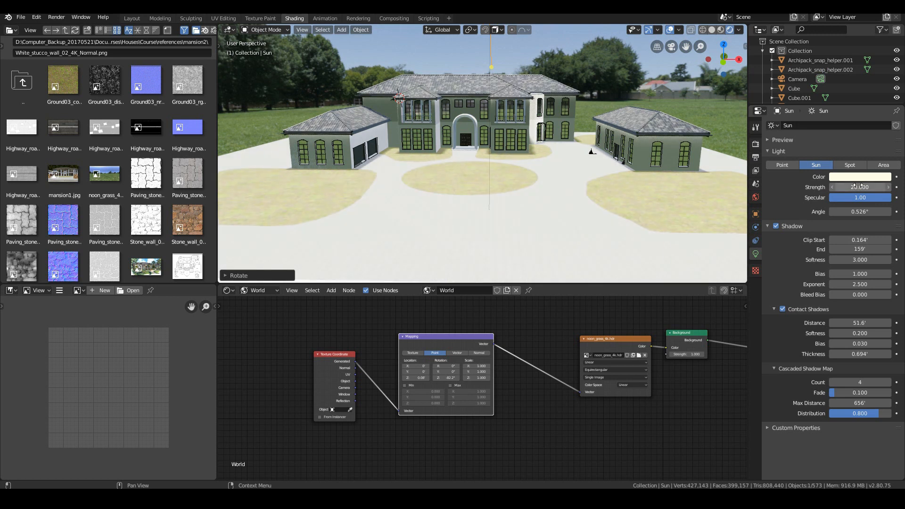
Step: Add an irradiance volume light probe in front of the mansion and scale it up to about 19.5 times
middle_click_drag(679, 185, 657, 189)
scroll(657, 189, "up", 6)
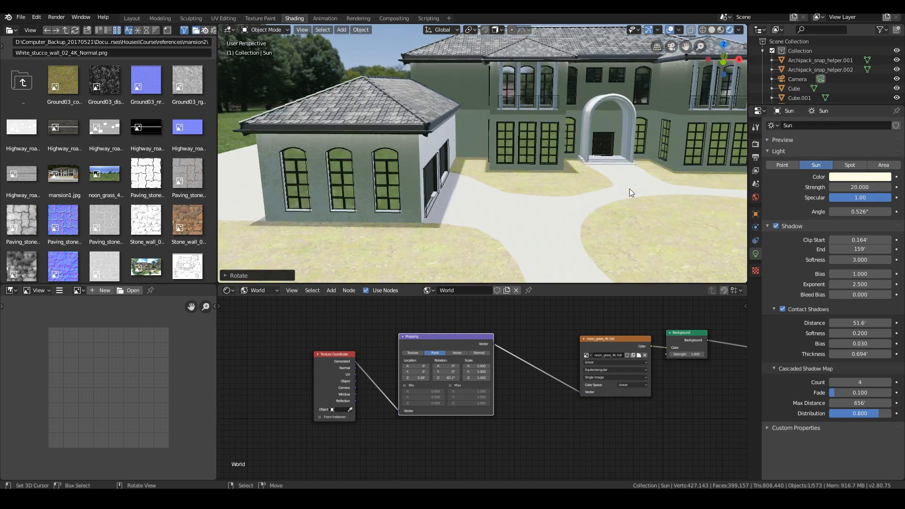
scroll(438, 208, "down", 5)
middle_click_drag(578, 157, 493, 184, "shift")
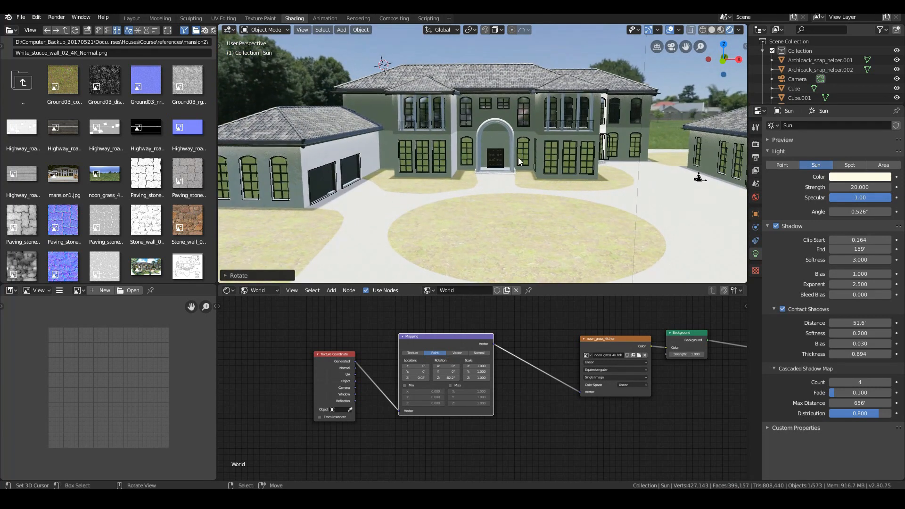
key("shift+a")
key("shift+a")
mouse_move(463, 191)
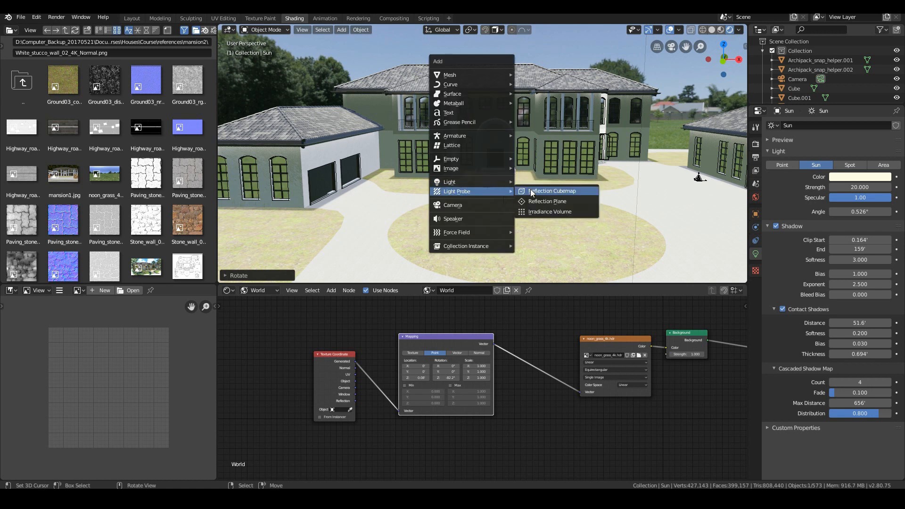
left_click(547, 212)
scroll(545, 209, "down", 5)
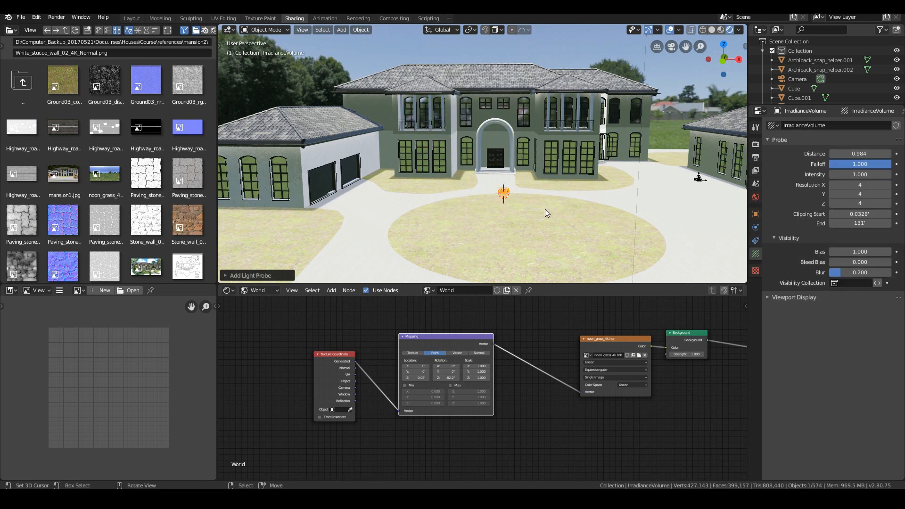
key("s")
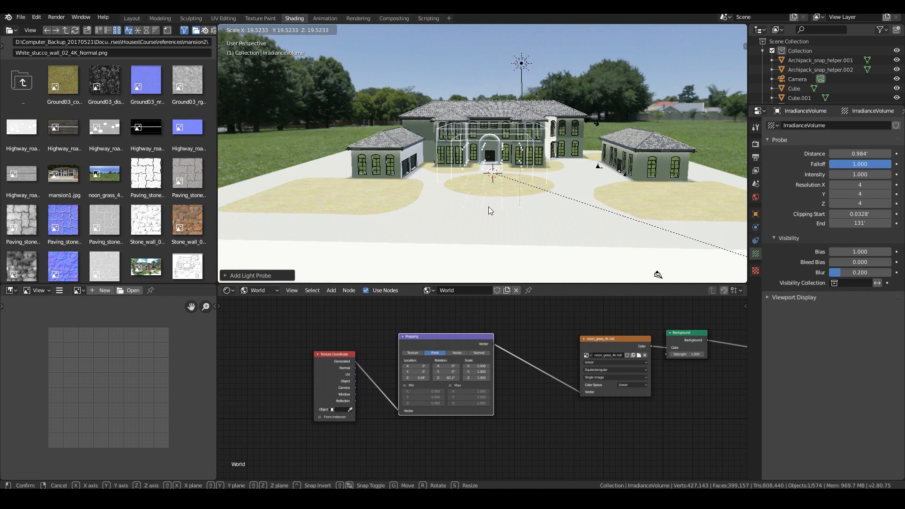
left_click(488, 207)
Step: Reposition the irradiance volume over the mansion in the front view and widen it along the X axis
key("KP_1")
key("g")
left_click(563, 186)
key("s")
key("x")
left_click(612, 200)
Step: Scale the irradiance volume along the Z axis and shift it vertically around the buildings
key("s")
key("z")
left_click(632, 230)
middle_click_drag(631, 231, 544, 187)
key("g")
key("z")
left_click(581, 200)
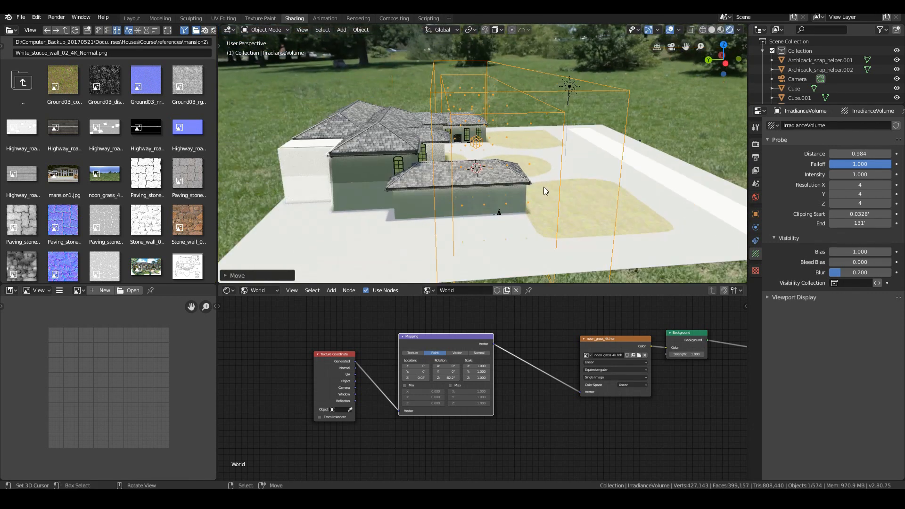
Step: Stretch the irradiance volume along the Y axis and slide it along Y to enclose the mansion's full depth
key("s")
key("y")
left_click(743, 201)
key("g")
key("x")
key("y")
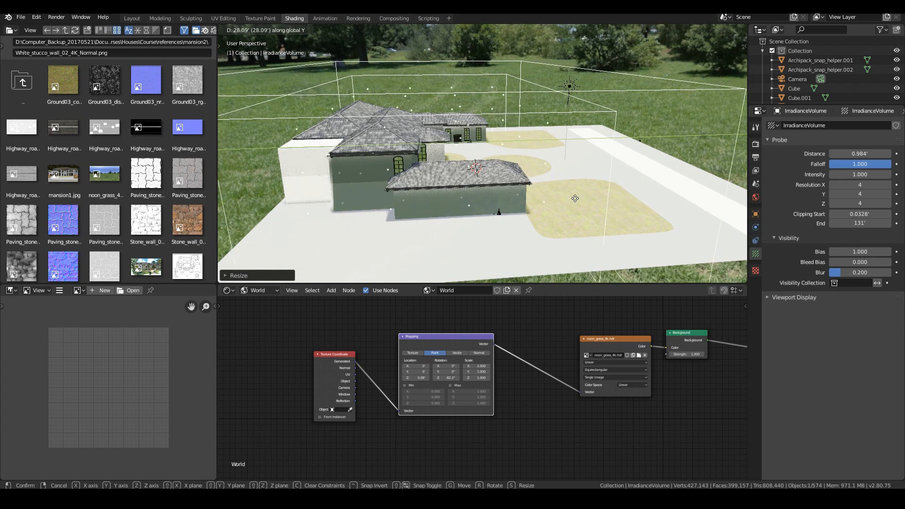
left_click(549, 159)
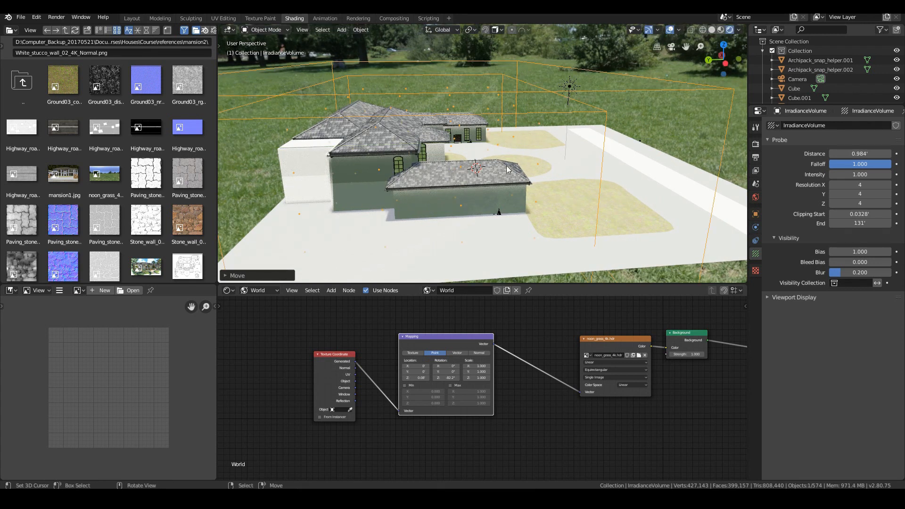
Step: Enlarge the irradiance volume by about 1.11 along X and slightly along Y
key("s")
key("x")
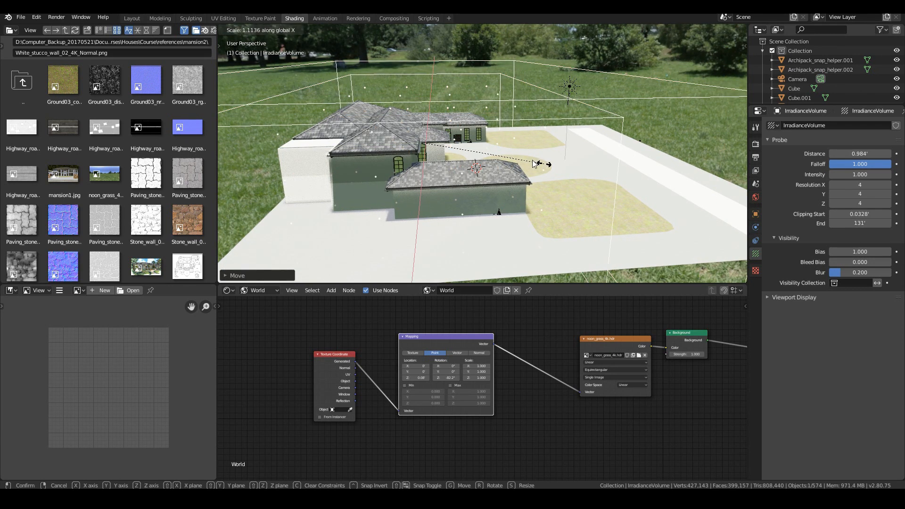
left_click(533, 162)
key("s")
key("y")
left_click(553, 166)
Step: Adjust the irradiance volume's vertical position around the mansion along the Z axis
key("g")
key("z")
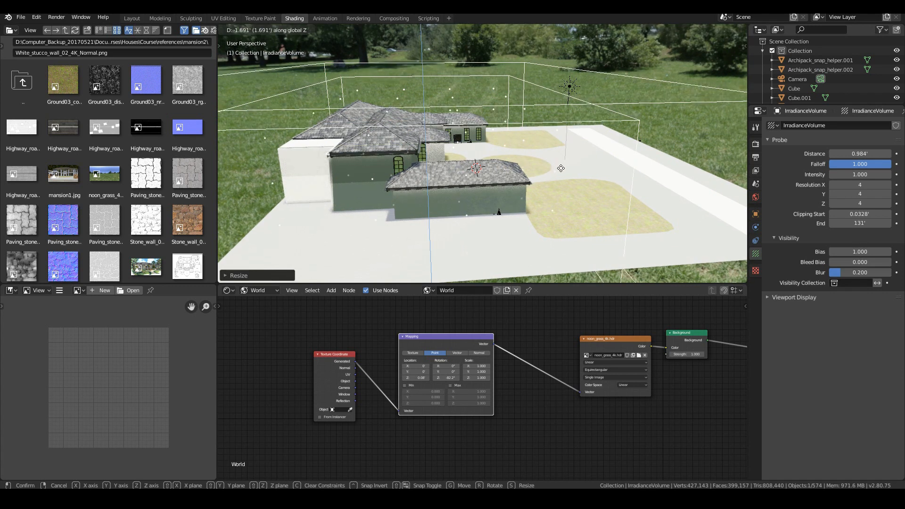
left_click(538, 160)
middle_click_drag(537, 159, 495, 179)
key("g")
key("z")
left_click(519, 174)
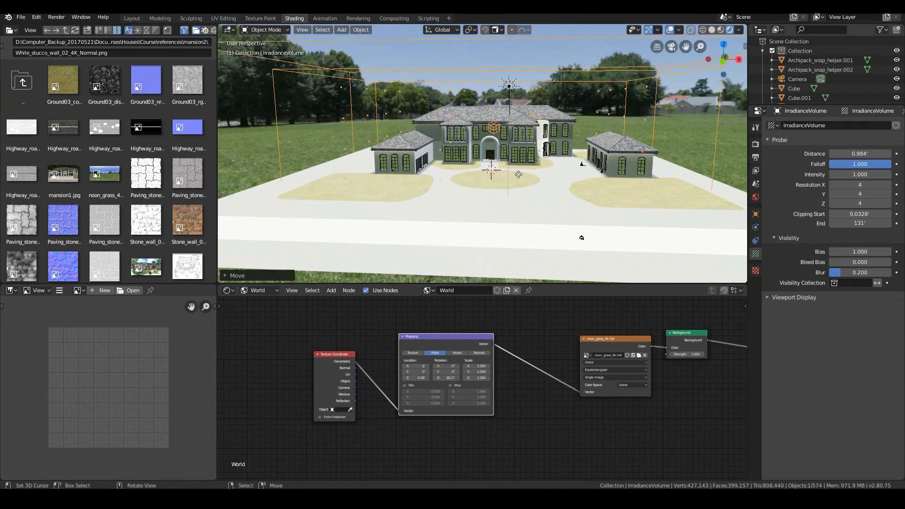
Step: Scale the irradiance volume's height by about 1.11 along the Z axis
middle_click_drag(519, 174, 385, 203)
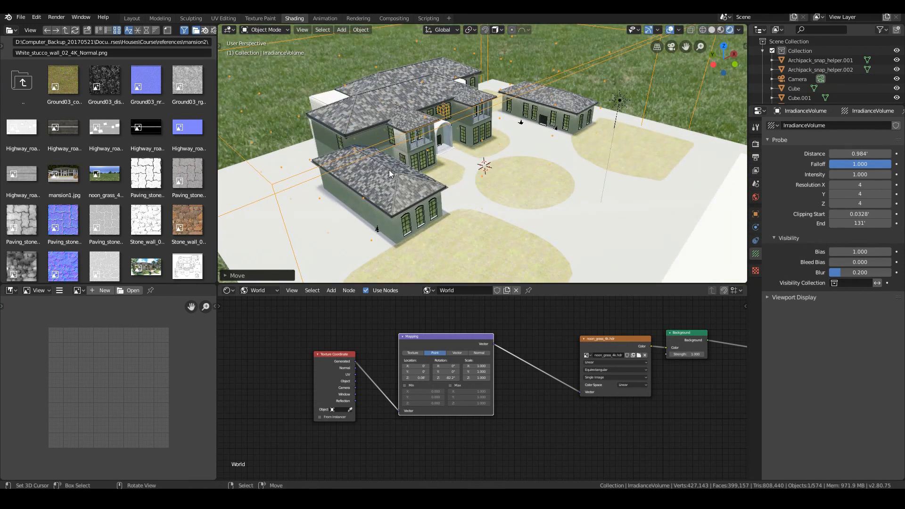
middle_click_drag(453, 176, 513, 176)
scroll(513, 177, "down", 2)
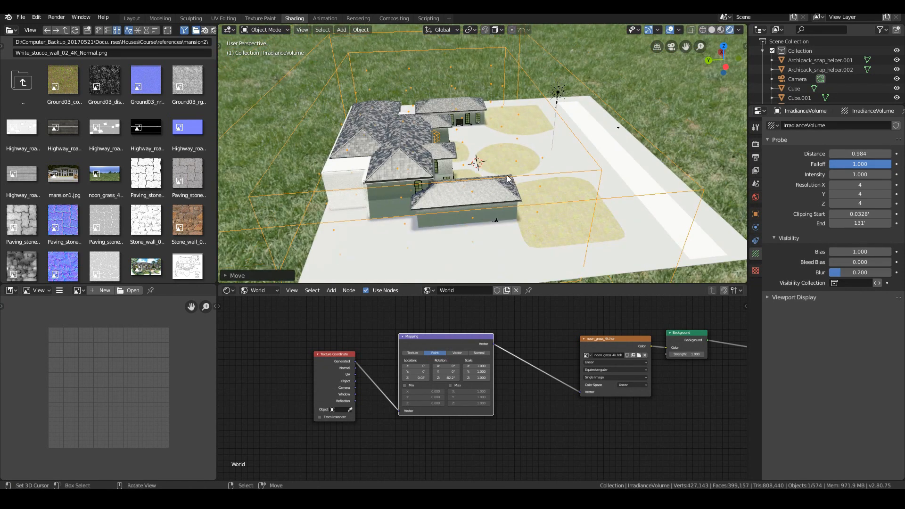
key("s")
key("z")
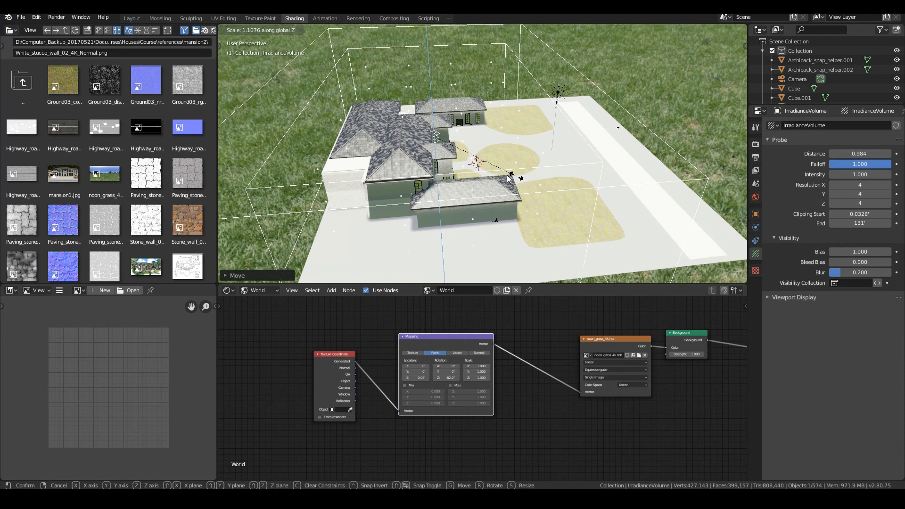
left_click(508, 174)
Step: Bake the scene's indirect lighting while viewing the mansion through the camera
middle_click_drag(507, 174, 417, 39)
middle_click_drag(578, 206, 415, 130)
key("KP_0")
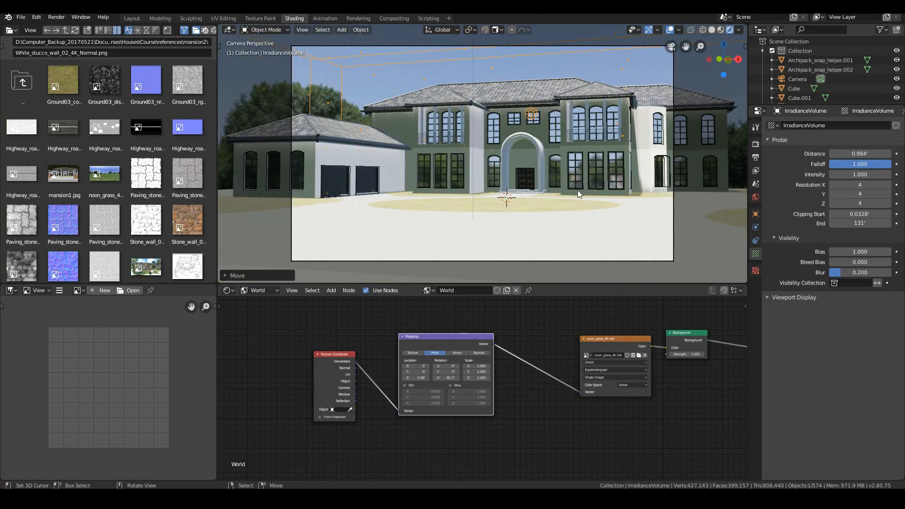
left_click(756, 144)
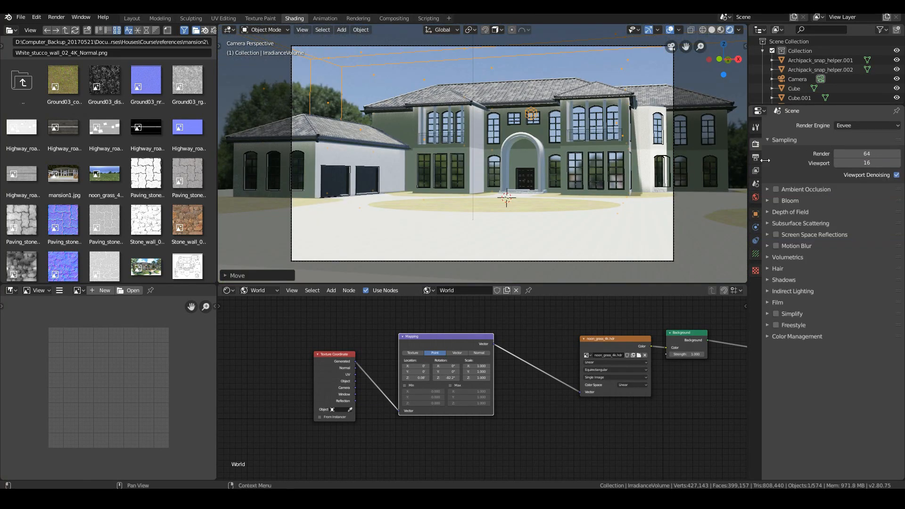
left_click(787, 290)
left_click(828, 305)
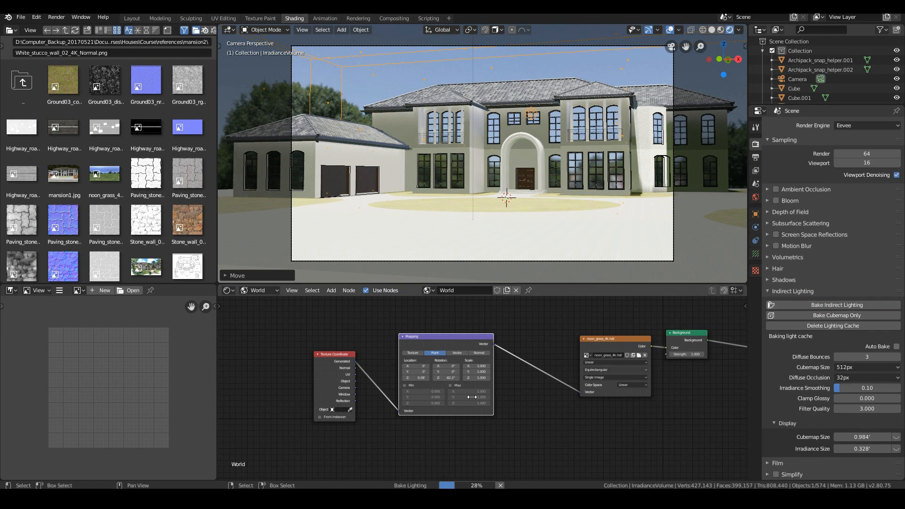
Step: Display the light probes around the mansion with a cubemap size of 3.18' and an irradiance size of 5.43'
scroll(293, 161, "up", 2)
middle_click_drag(294, 162, 370, 194)
scroll(445, 176, "up", 2)
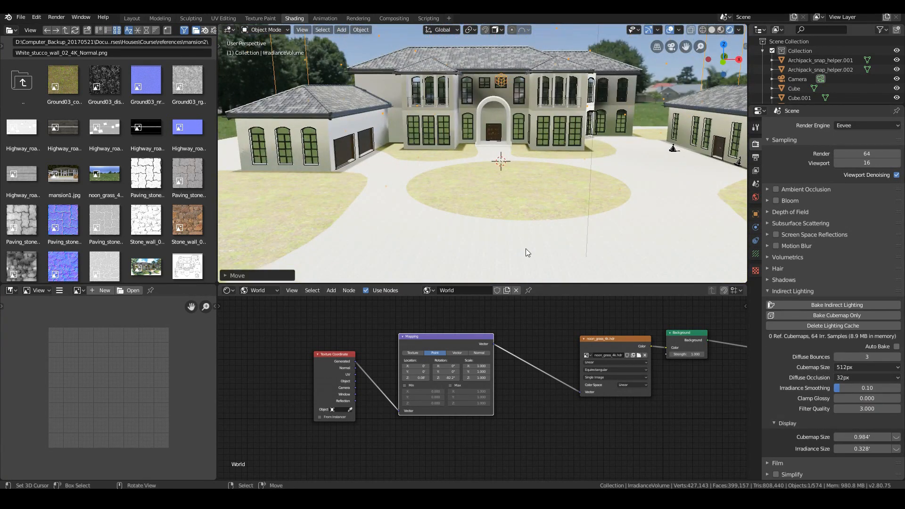
scroll(475, 203, "down", 1)
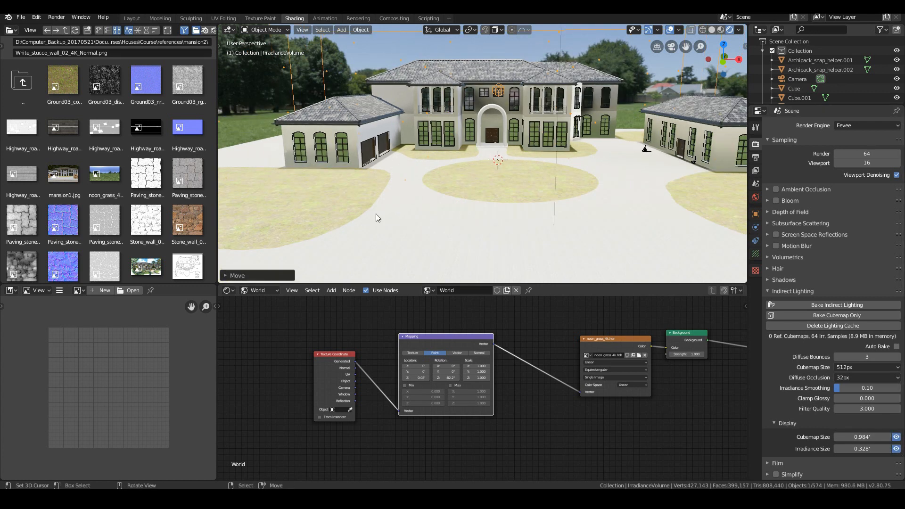
scroll(375, 214, "down", 2)
left_click_drag(850, 437, 866, 448)
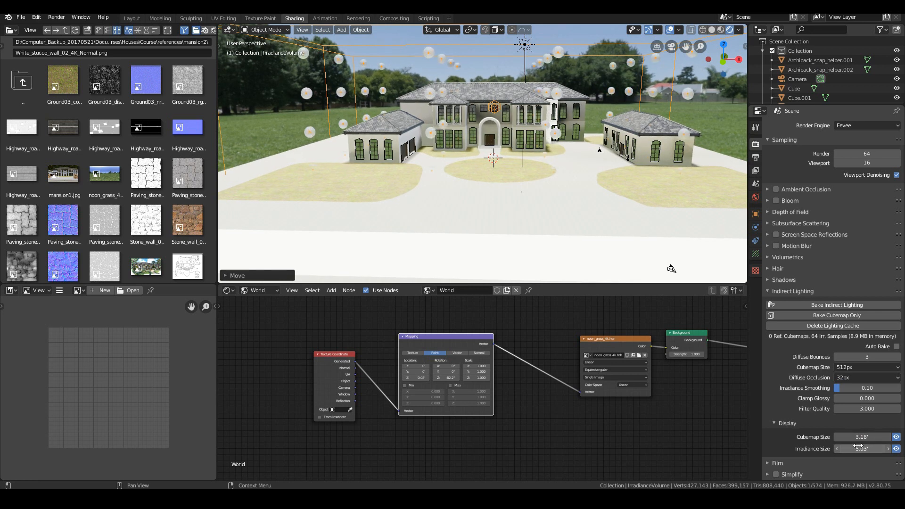
Step: Set the diffuse bounces to 10 and rebake the scene's indirect lighting
middle_click_drag(500, 188, 531, 234)
middle_click_drag(440, 121, 474, 130)
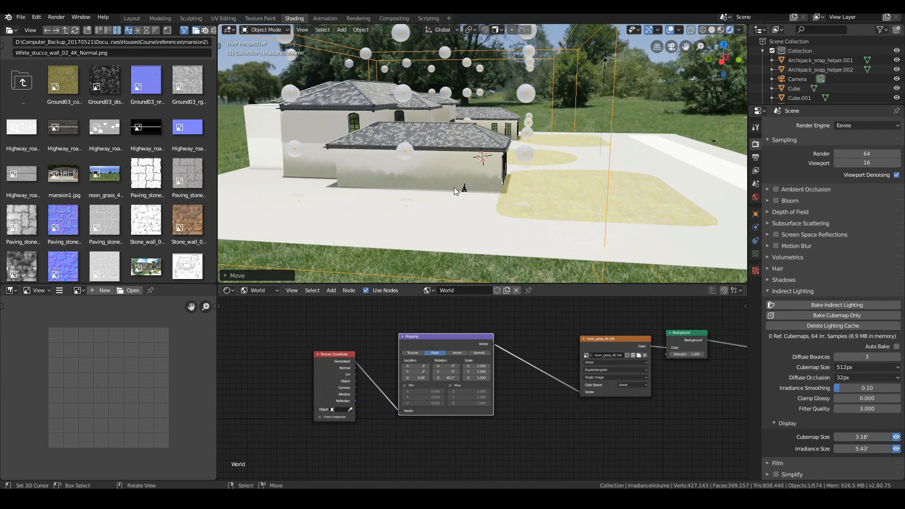
scroll(456, 188, "down", 1)
middle_click_drag(533, 203, 468, 207)
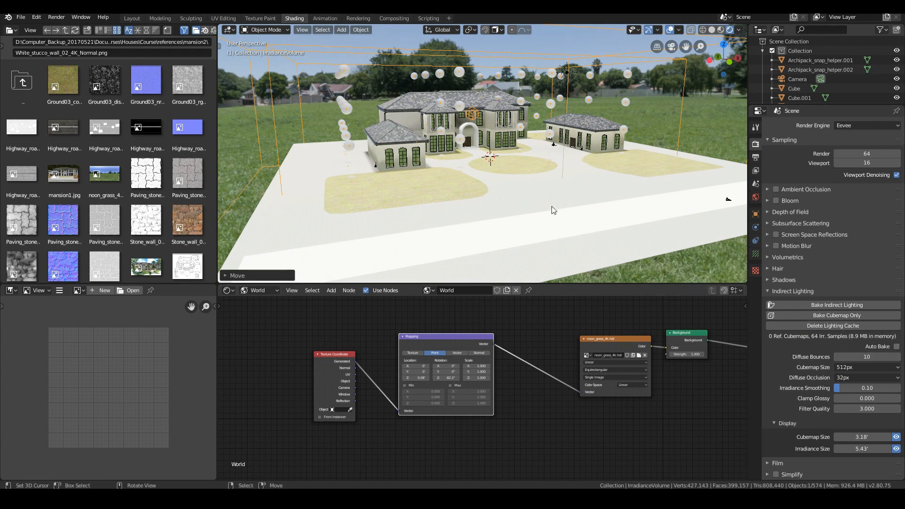
middle_click_drag(509, 196, 528, 197)
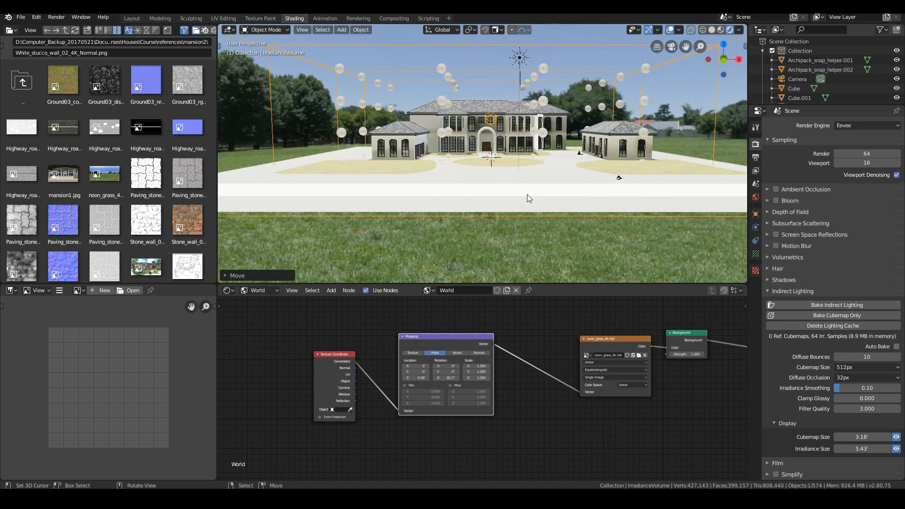
left_click(836, 304)
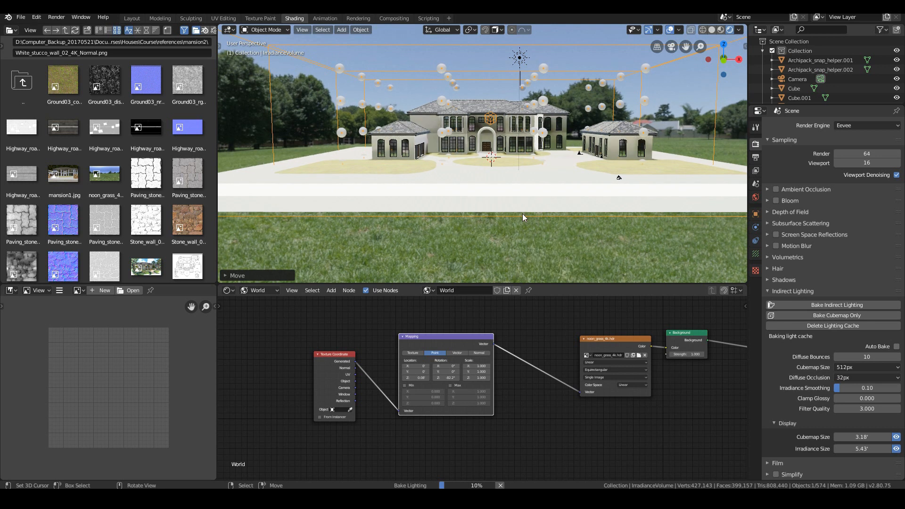
scroll(523, 213, "up", 6)
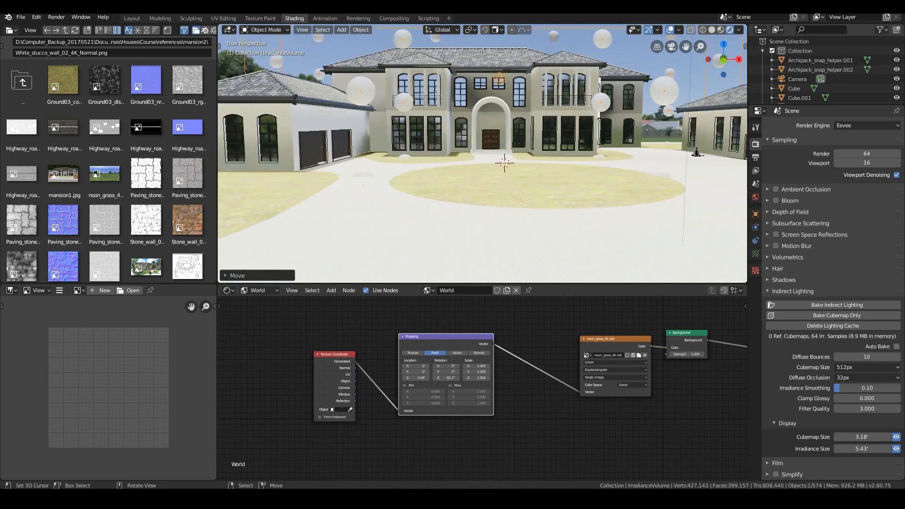
middle_click_drag(463, 171, 551, 162)
scroll(480, 184, "down", 5)
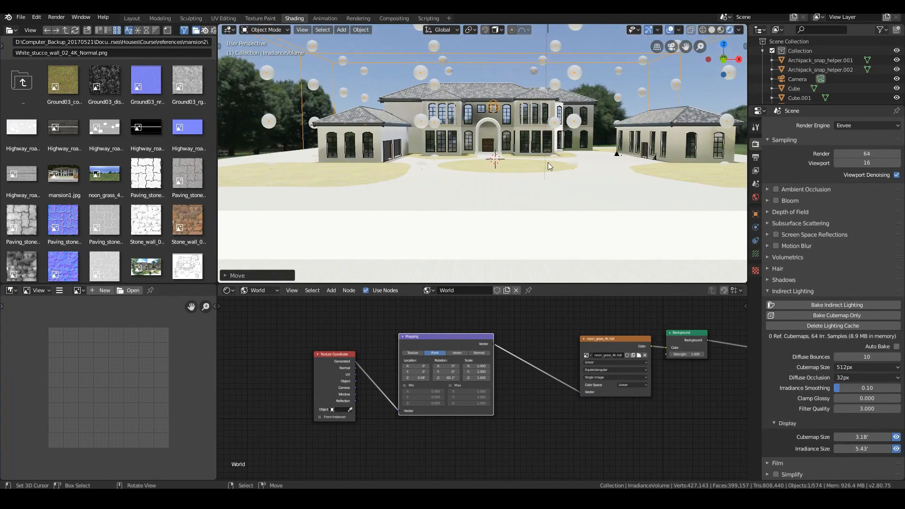
key("KP_1")
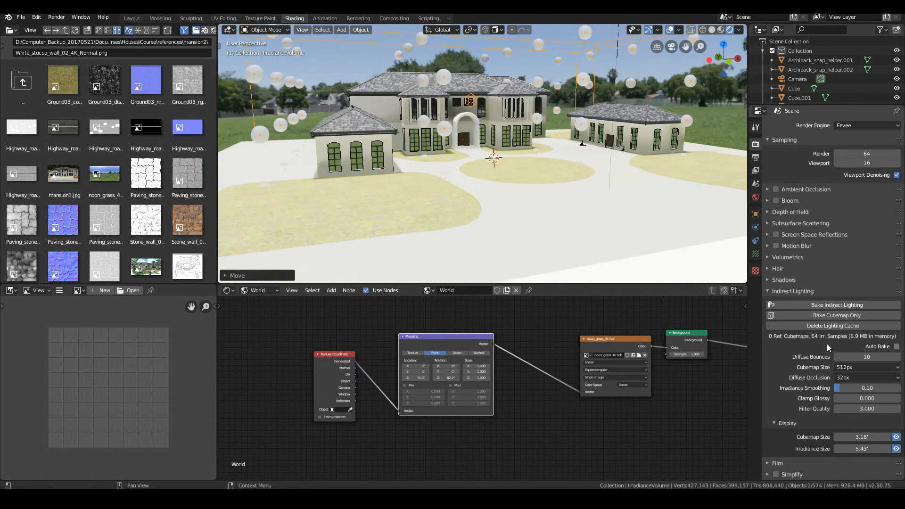
Step: Set the irradiance volume's resolution to 8 in X, Y and Z
left_click(759, 255)
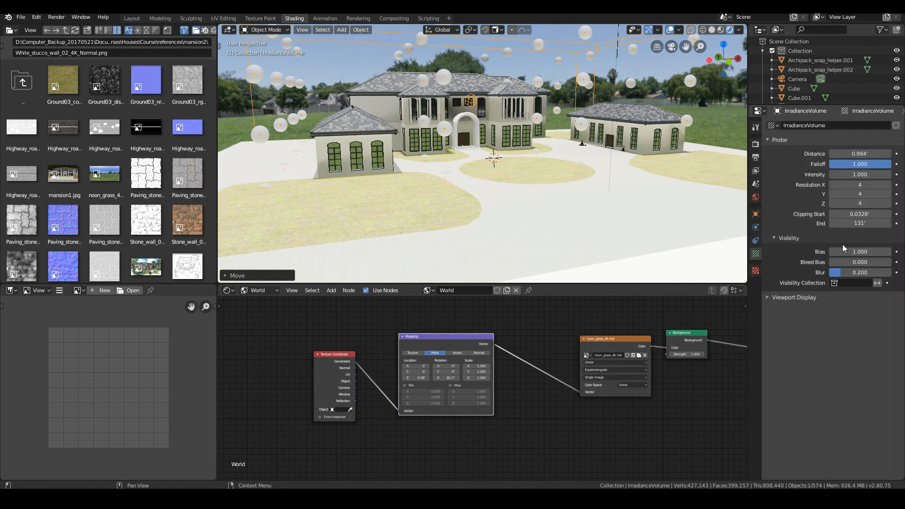
left_click(857, 185)
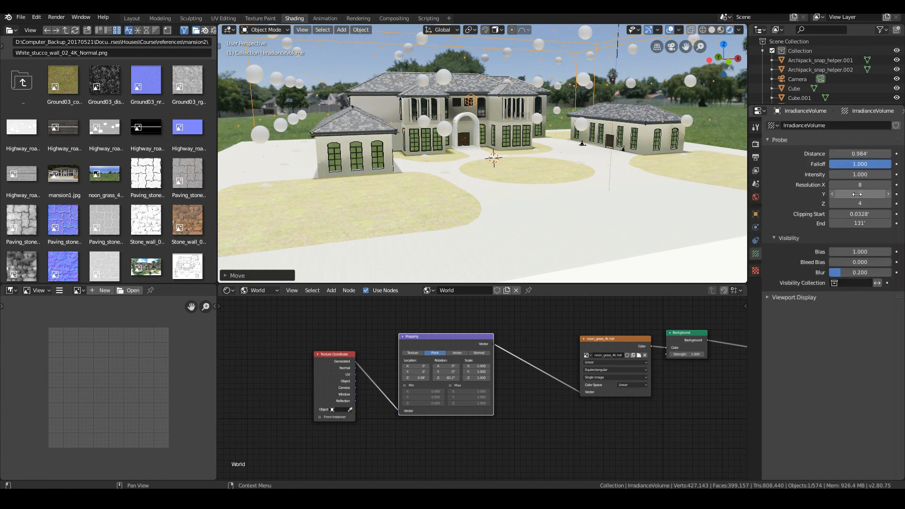
left_click(863, 201)
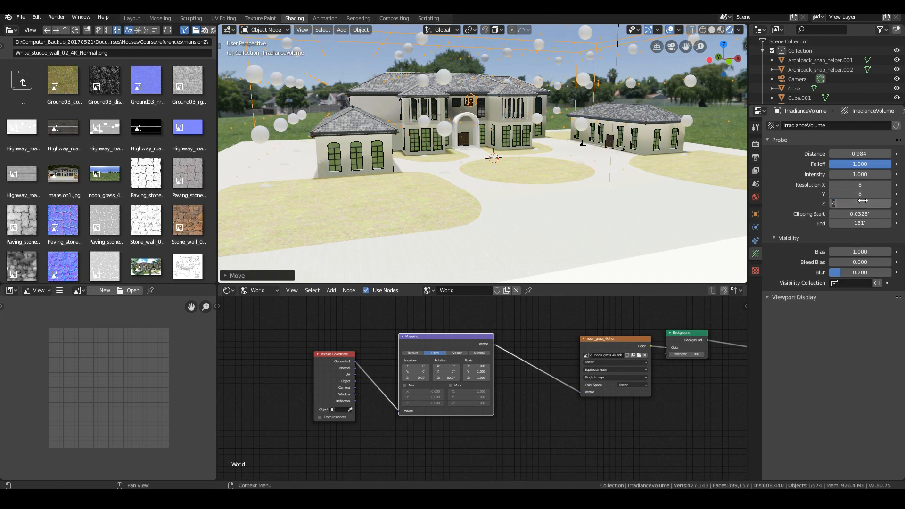
key("Return")
scroll(330, 93, "down", 2)
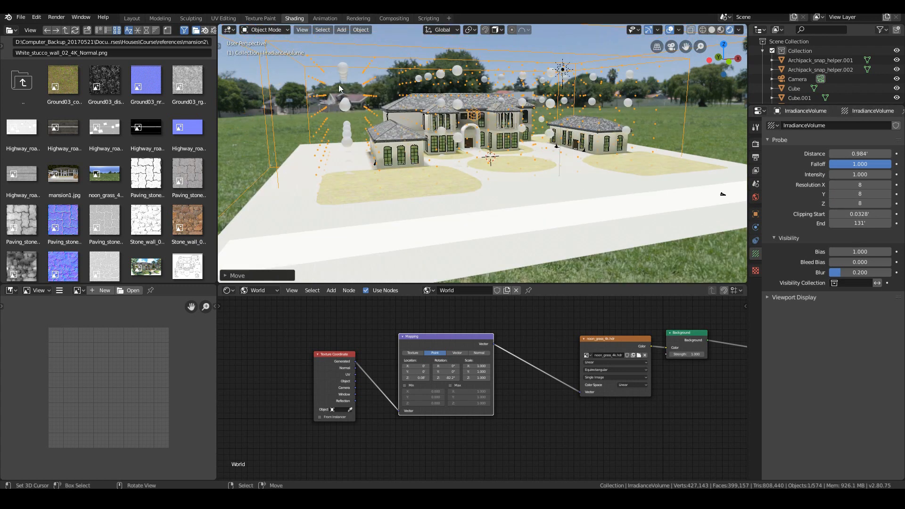
middle_click_drag(322, 126, 352, 136)
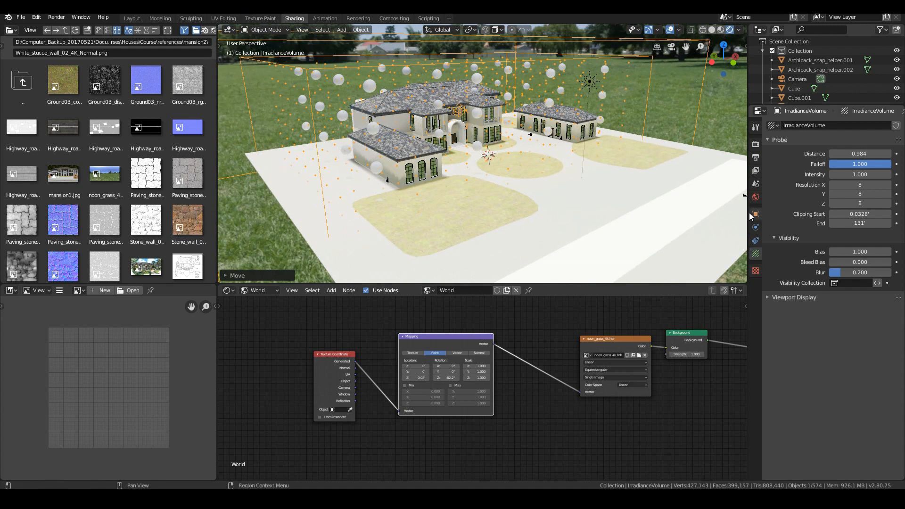
Step: Rebake the indirect lighting with the denser irradiance grid and stop the bake early
left_click(757, 145)
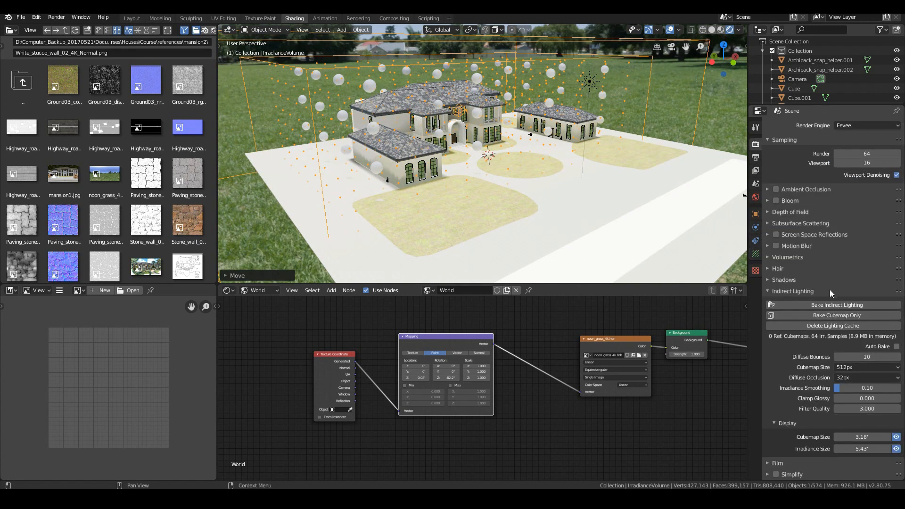
left_click(837, 305)
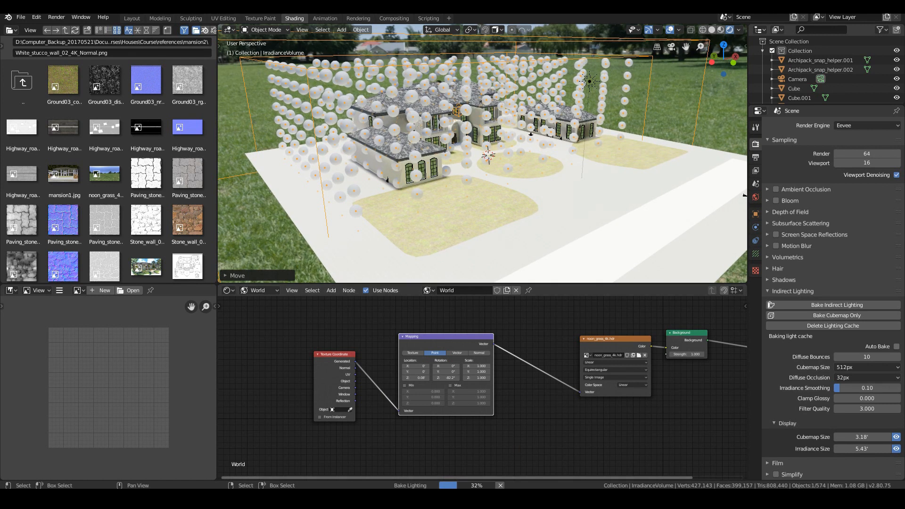
left_click(501, 486)
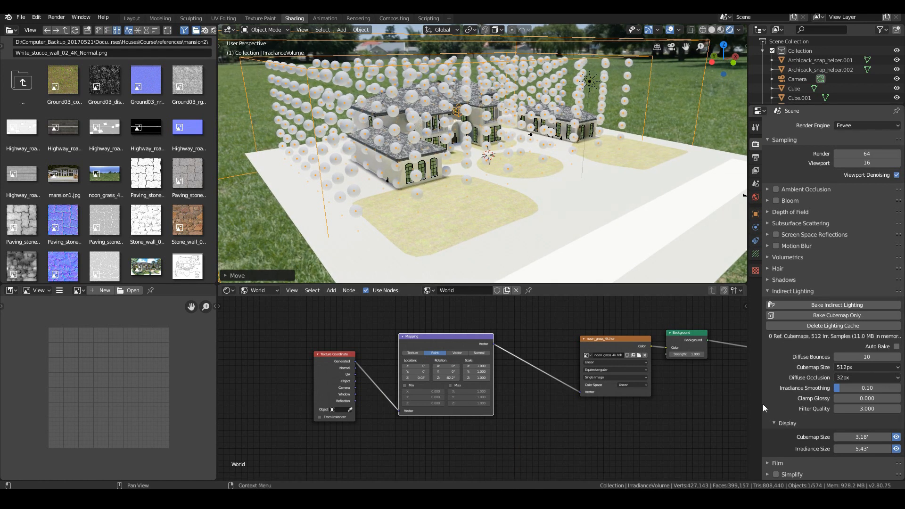
Step: Hide the cubemap and irradiance probe displays and examine the baked lighting on the side building's outer walls
left_click(897, 451)
scroll(533, 210, "up", 5)
middle_click_drag(358, 219, 408, 207)
scroll(409, 208, "down", 8)
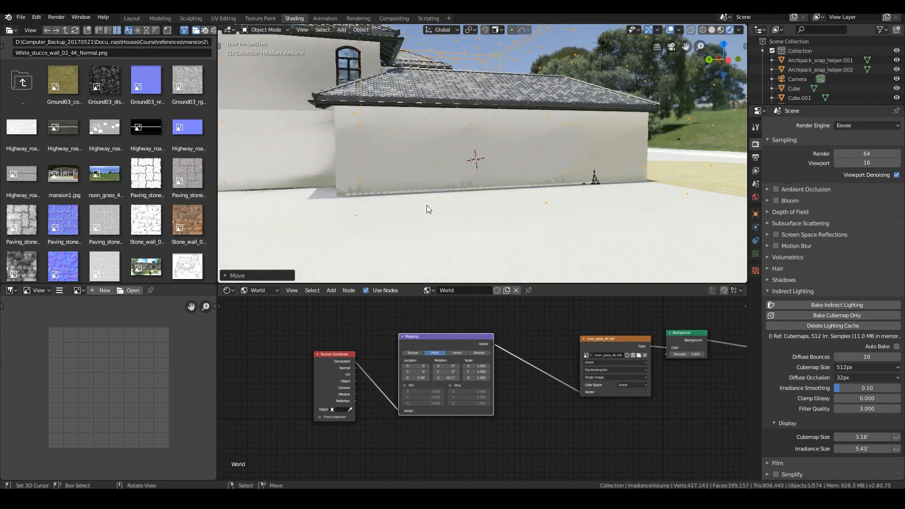
middle_click_drag(448, 205, 468, 165)
scroll(468, 165, "up", 2)
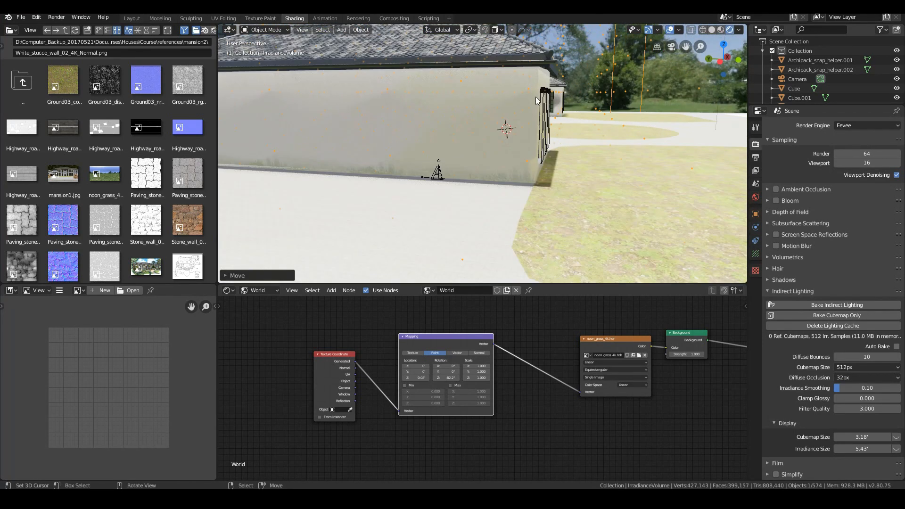
middle_click_drag(545, 78, 497, 126)
scroll(506, 158, "up", 3)
scroll(480, 197, "up", 4)
middle_click_drag(599, 180, 553, 178, "shift")
scroll(551, 185, "up", 3)
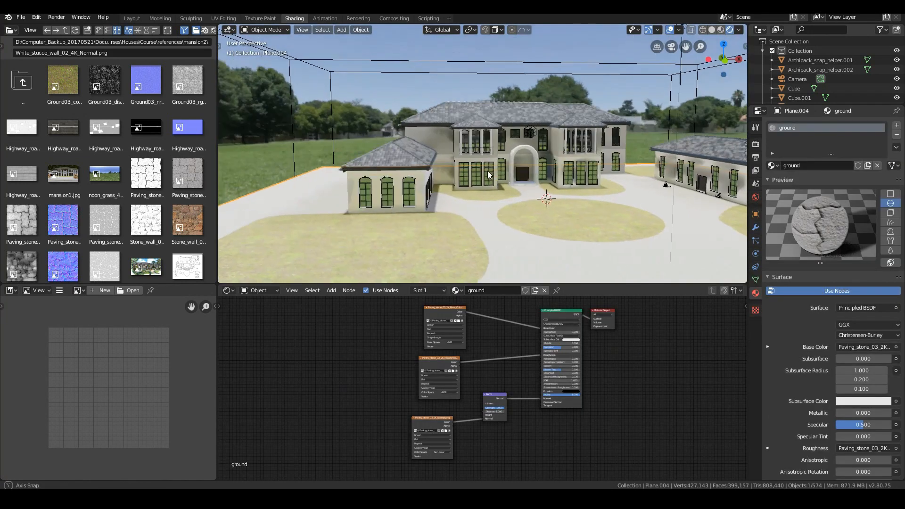
Step: Add a Reflection Cubemap light probe in front of the mansion and scale it up to enclose the buildings
key("shift+a")
mouse_move(548, 196)
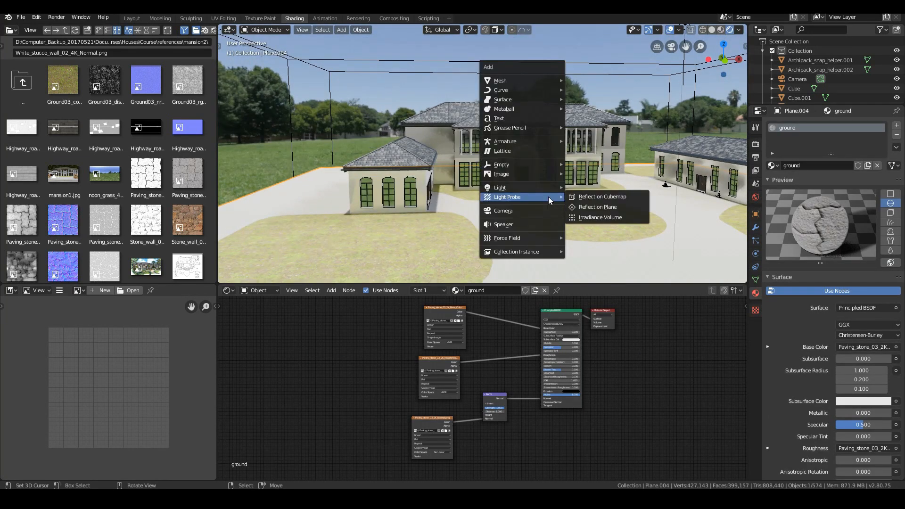
left_click(602, 197)
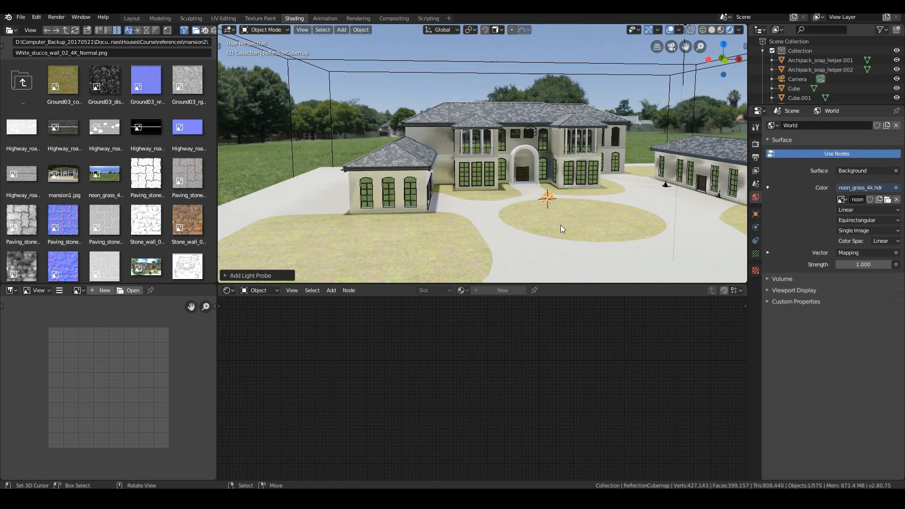
key("s")
left_click(363, 62)
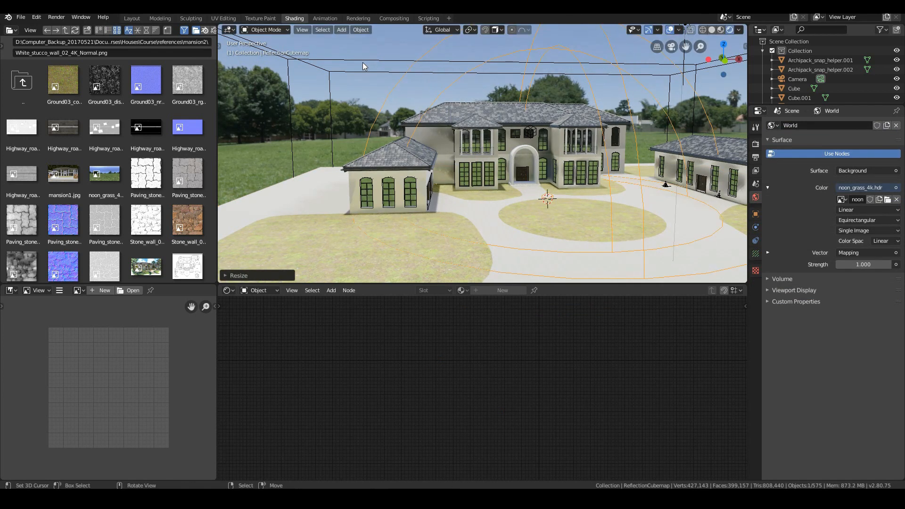
scroll(566, 176, "down", 4)
key("s")
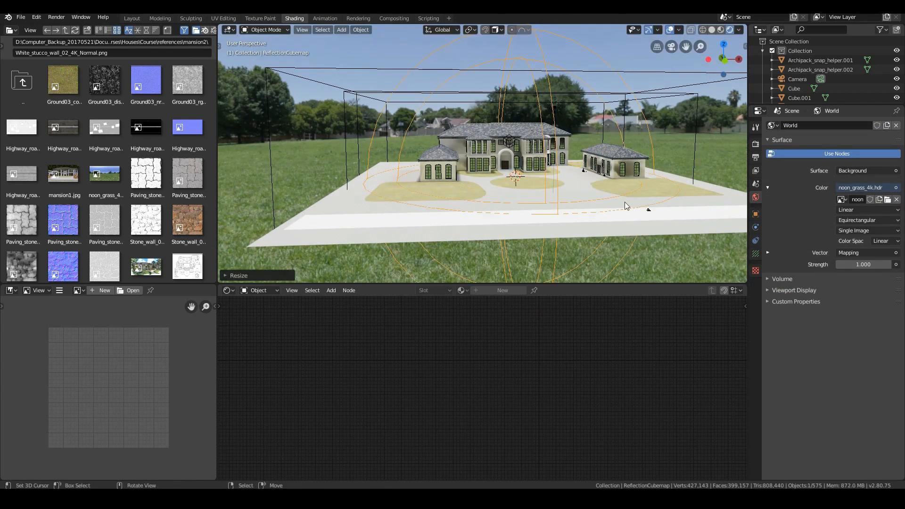
left_click(660, 208)
Step: Raise the reflection cubemap along the Z axis above the courtyard
key("g")
key("z")
left_click(661, 195)
mouse_move(583, 178)
middle_mouse_down()
mouse_move(583, 200)
mouse_move(579, 184)
middle_mouse_up()
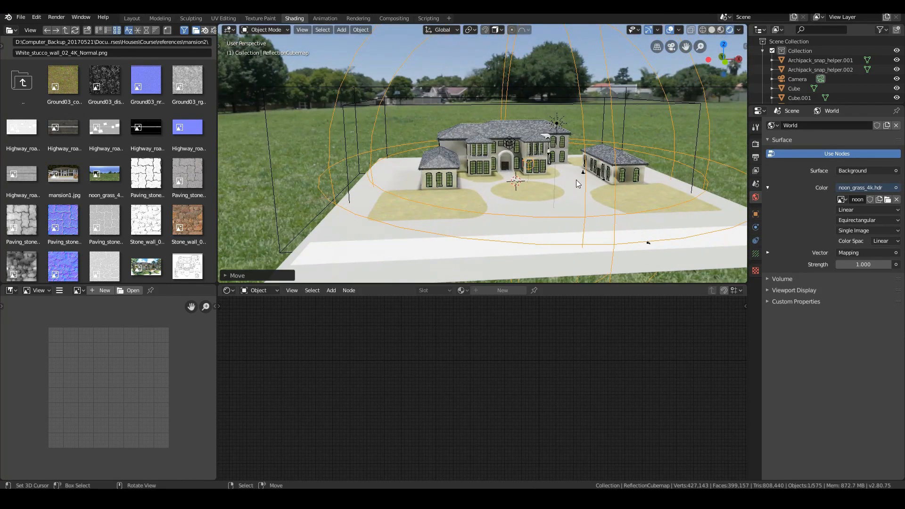
Step: View the mansion through the camera, save the file, and bring up the scene's render settings
key("KP_0")
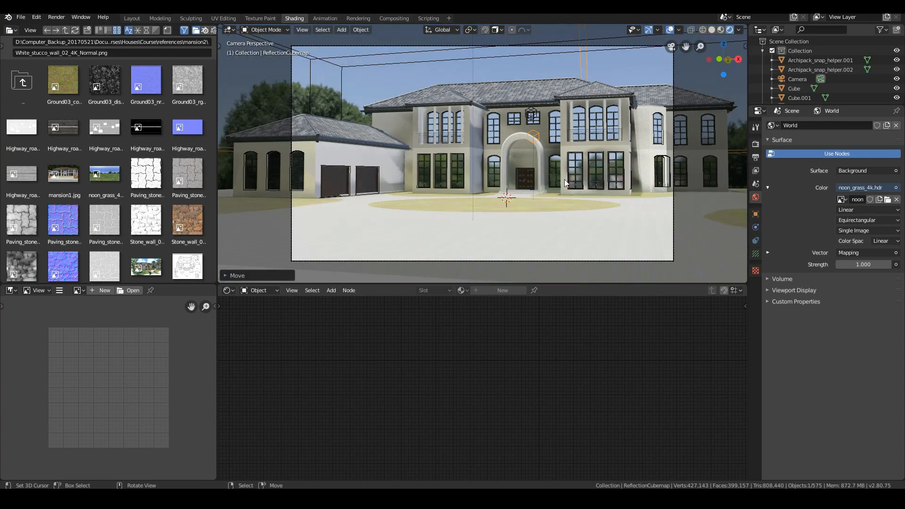
left_click(20, 17)
left_click(34, 80)
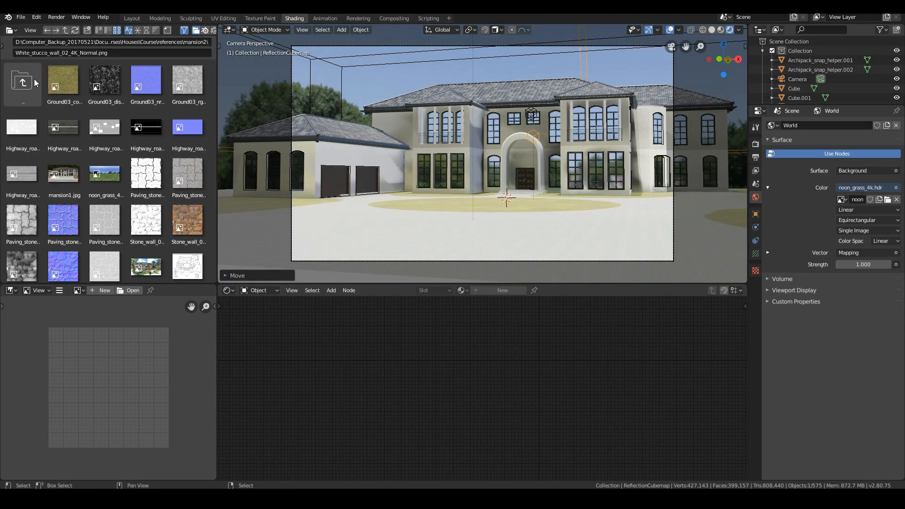
left_click(756, 143)
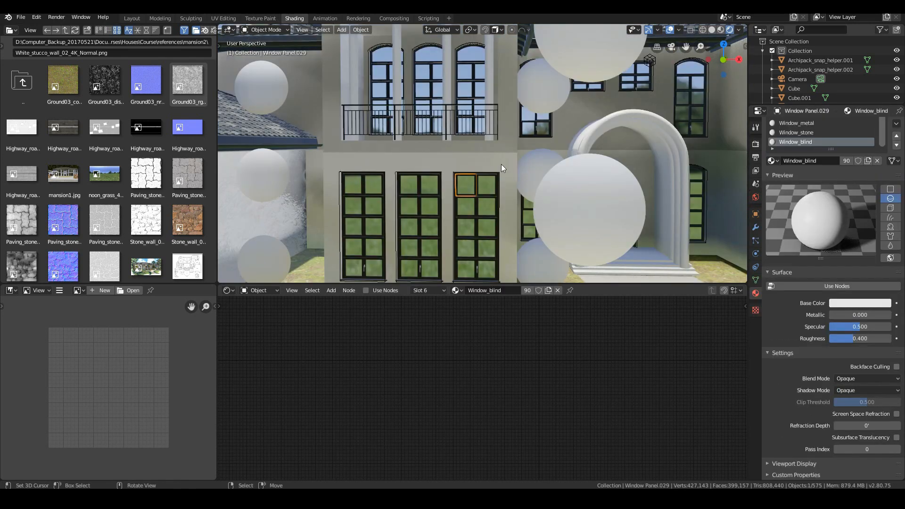
Step: Enable Screen Space Refraction and set the blend mode to Alpha Blend for the ground-floor window pane's Window_glass material
right_click(466, 213)
right_click(468, 193)
scroll(441, 153, "down", 4)
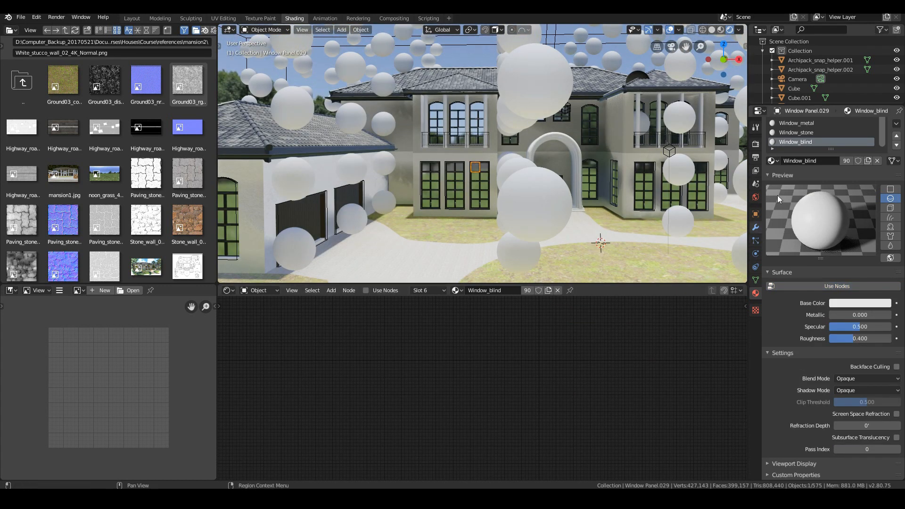
scroll(819, 128, "up", 1)
left_click(808, 124)
scroll(851, 455, "down", 2)
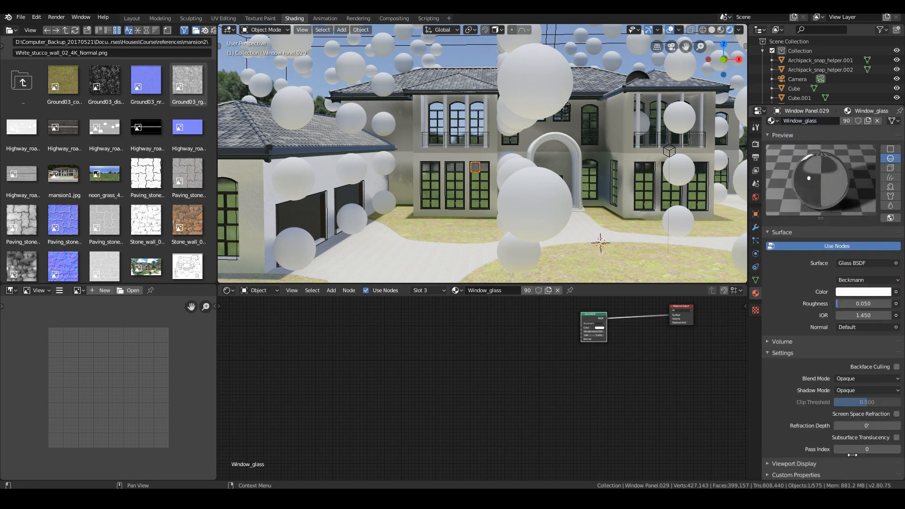
left_click(897, 414)
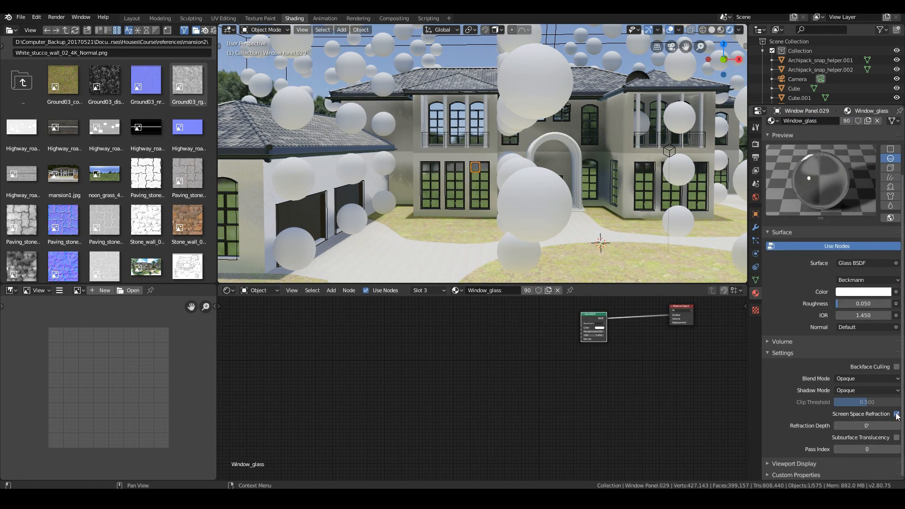
left_click(865, 379)
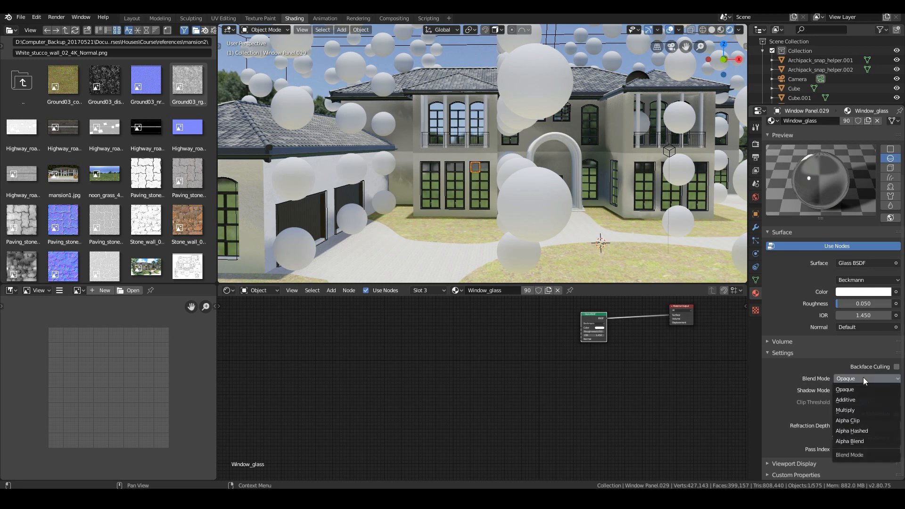
left_click(864, 440)
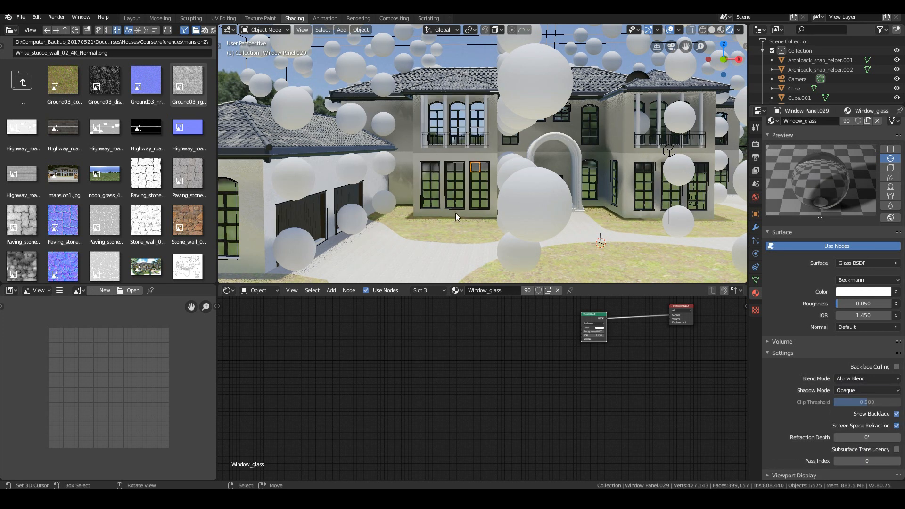
scroll(451, 206, "up", 1)
scroll(507, 210, "up", 4)
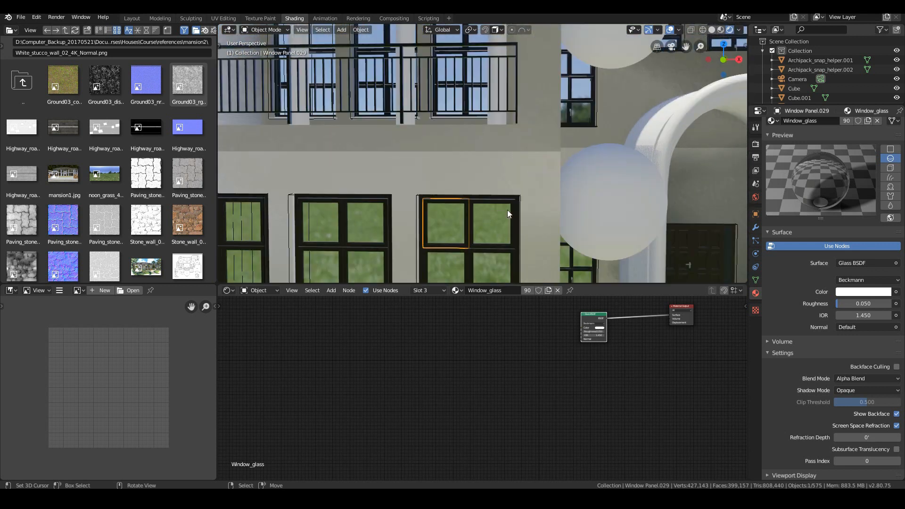
Step: Enable Screen Space Reflections in the render settings and set its trace precision to 0.899
scroll(437, 203, "down", 3)
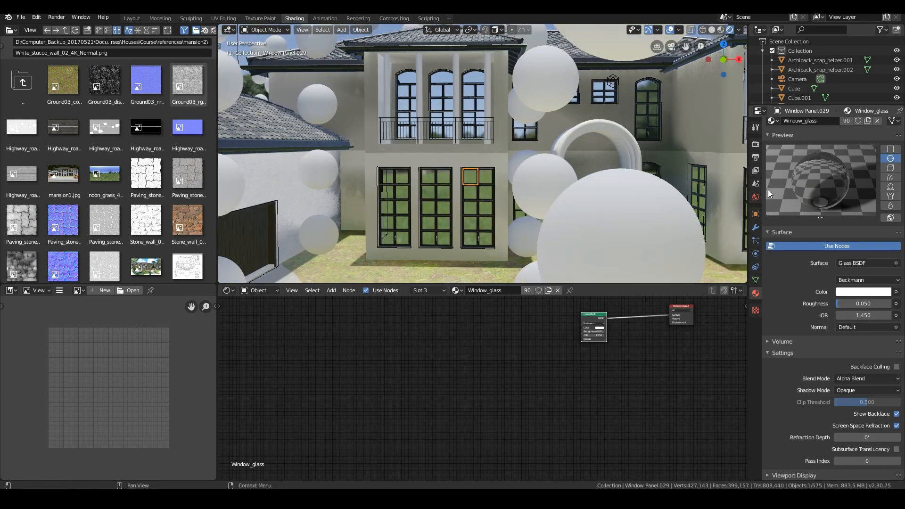
left_click(755, 144)
scroll(840, 409, "down", 2)
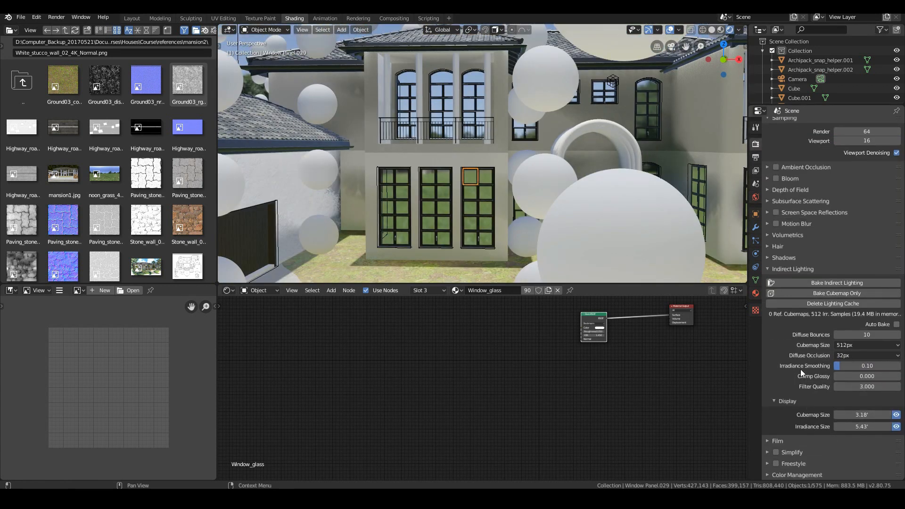
left_click(776, 212)
left_click(768, 213)
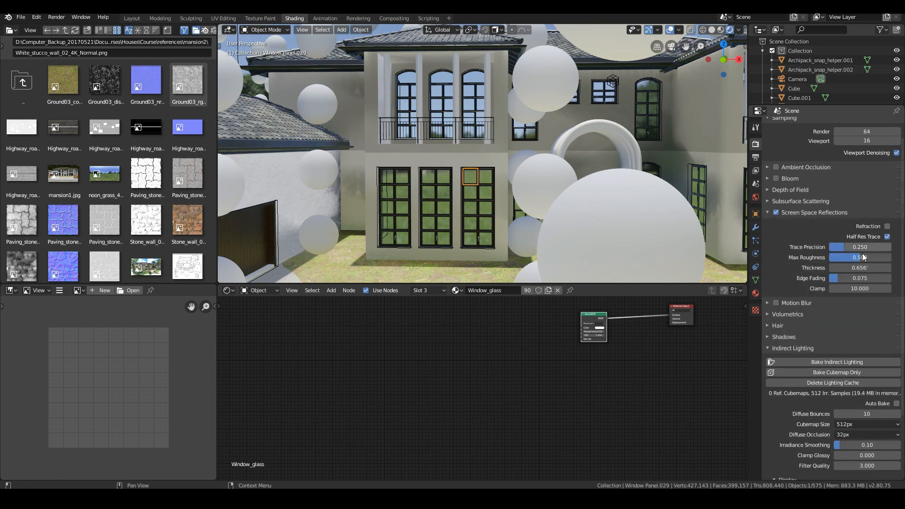
left_click_drag(843, 251, 880, 248)
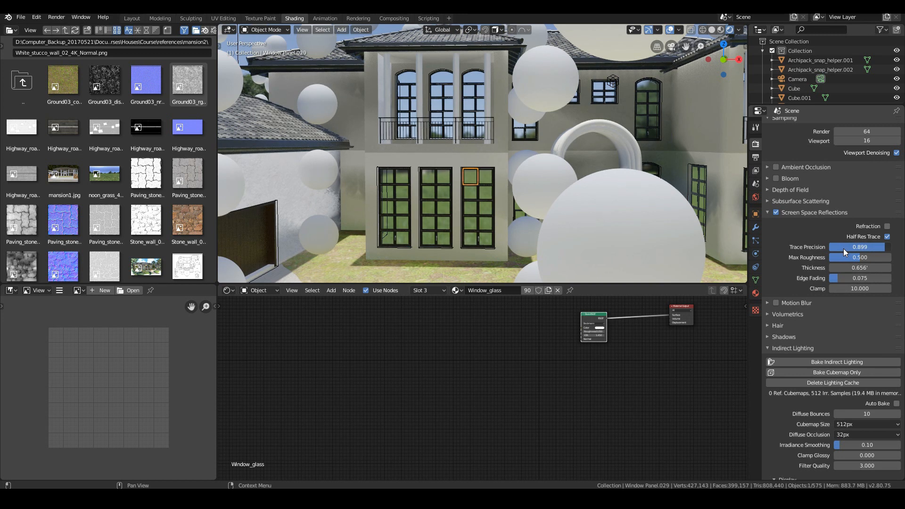
Step: Inspect the mansion's balcony windows and interior, and enable High Bitdepth for the scene's shadows with a light threshold of 0.004
scroll(446, 196, "down", 10)
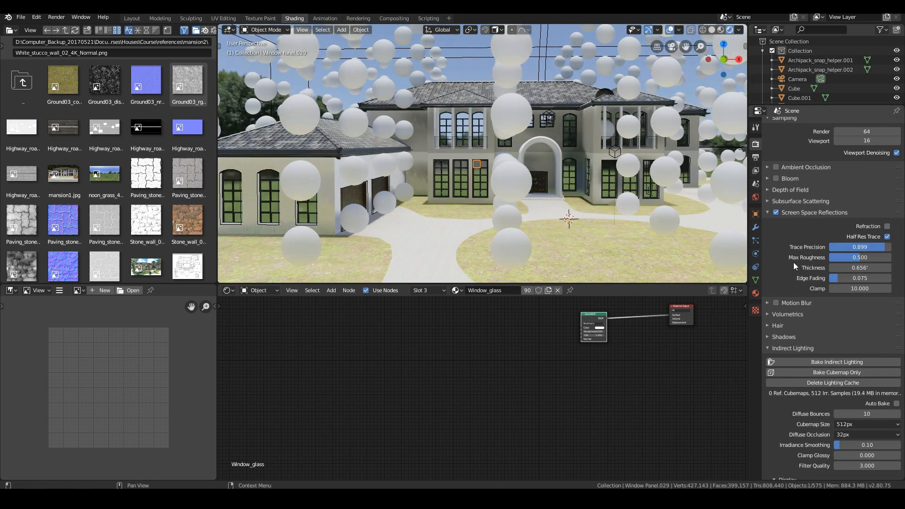
scroll(547, 199, "up", 4)
middle_click_drag(495, 194, 506, 199)
scroll(506, 199, "up", 8)
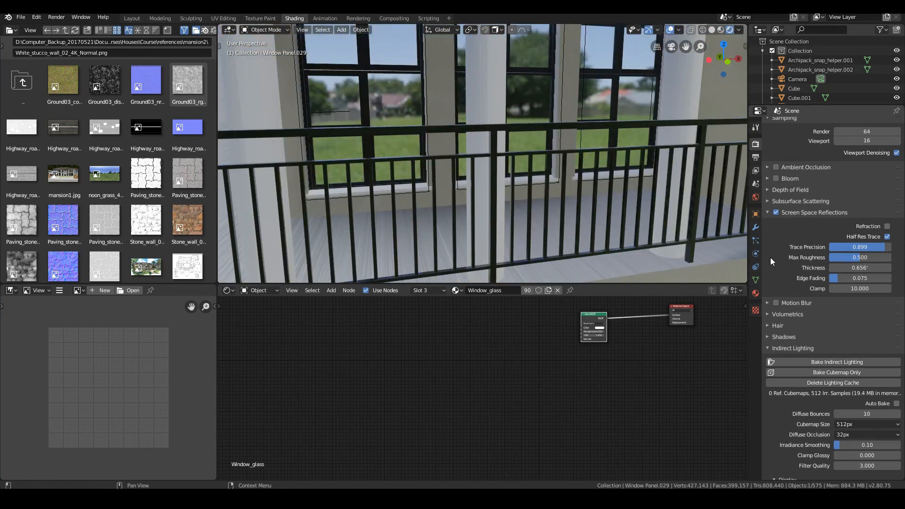
scroll(567, 199, "down", 10)
scroll(567, 199, "up", 12)
middle_click_drag(445, 179, 537, 184)
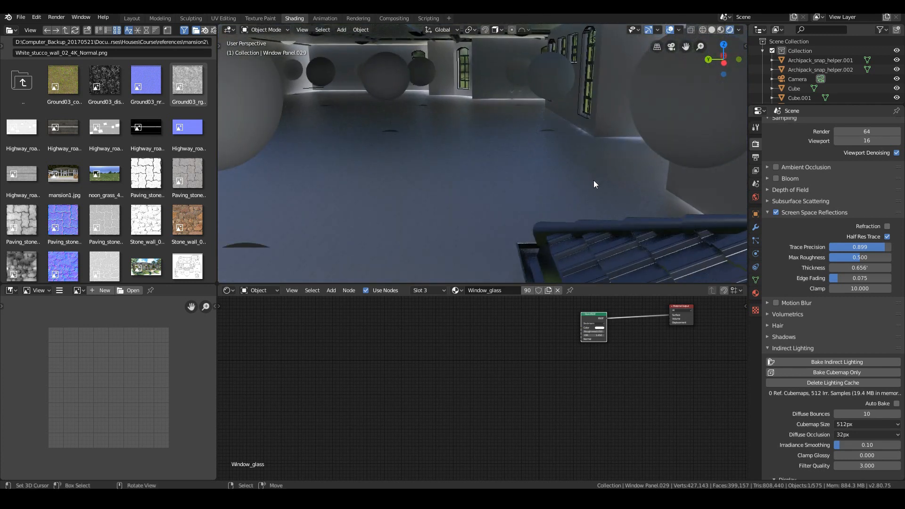
left_click(794, 338)
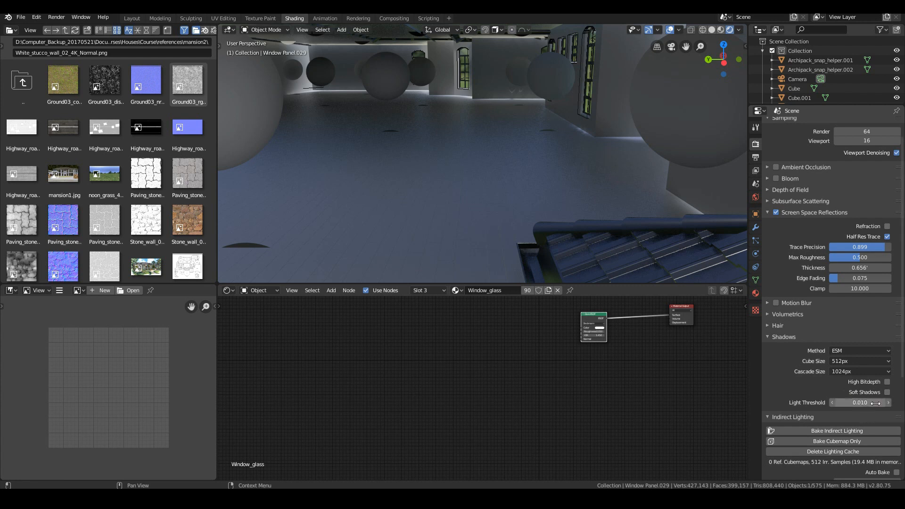
left_click(888, 382)
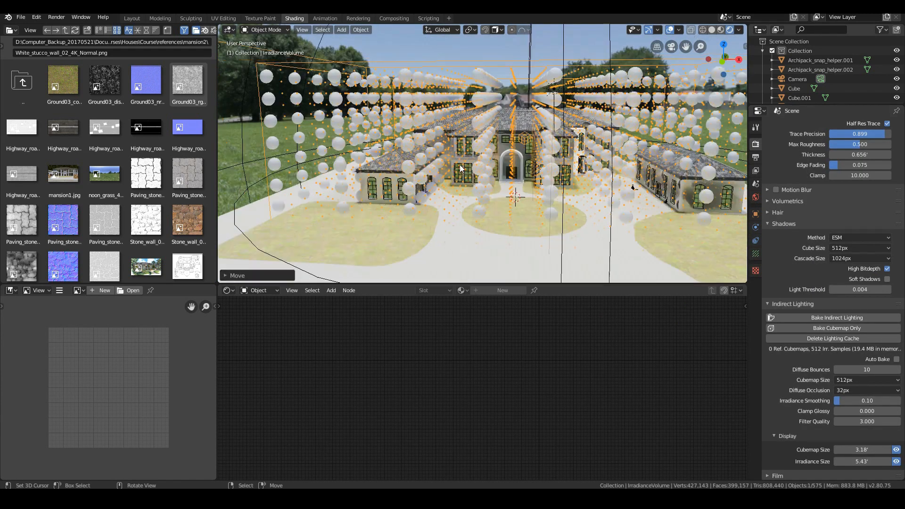
Step: Enable Ambient Occlusion with a distance of 10.4' and a trace precision of 0.929, checking the effect around the upper-floor windows
scroll(461, 168, "up", 2)
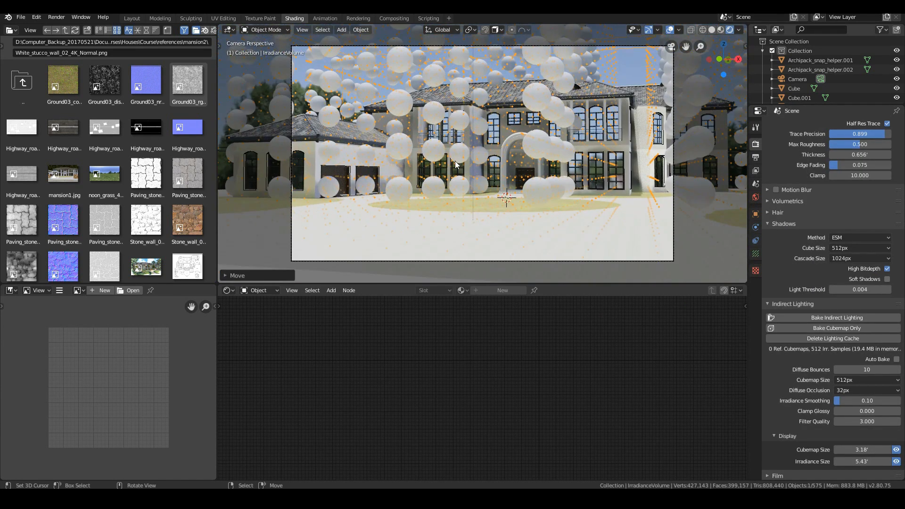
scroll(783, 196, "up", 6)
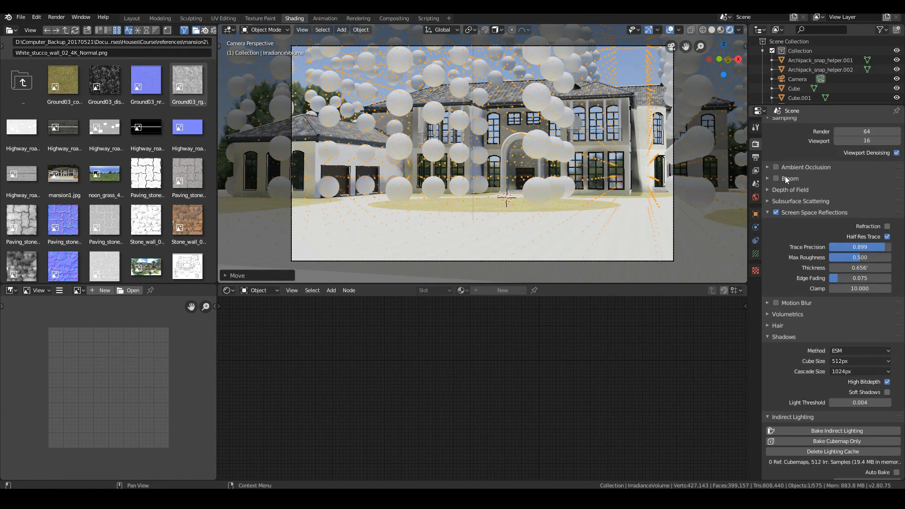
left_click(776, 167)
left_click(768, 167)
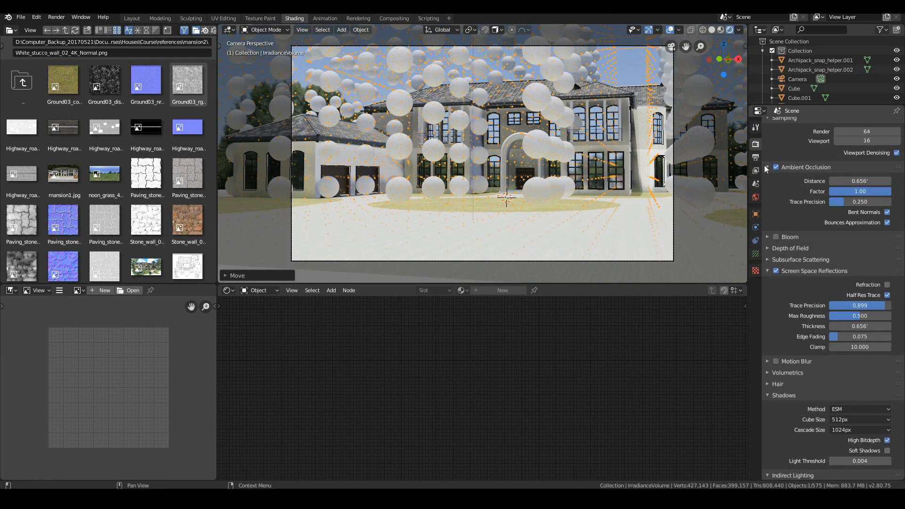
left_click_drag(836, 180, 849, 179)
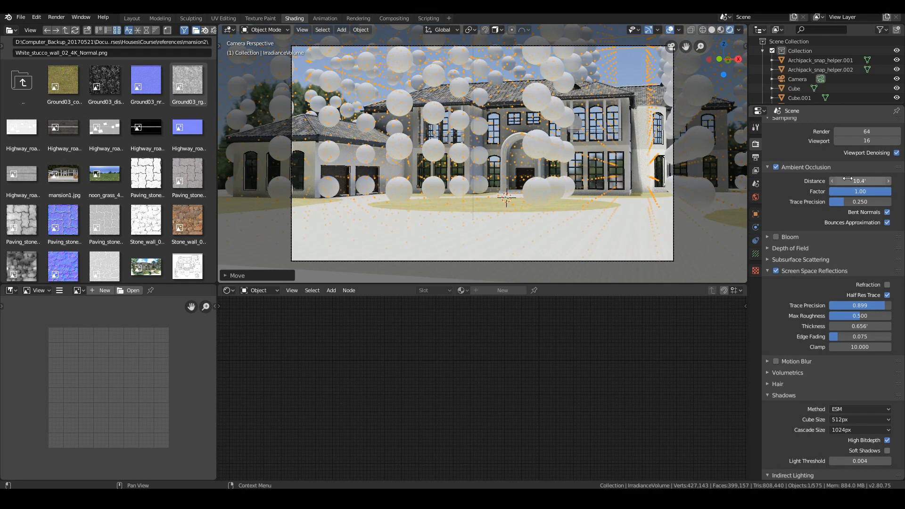
scroll(619, 96, "up", 2)
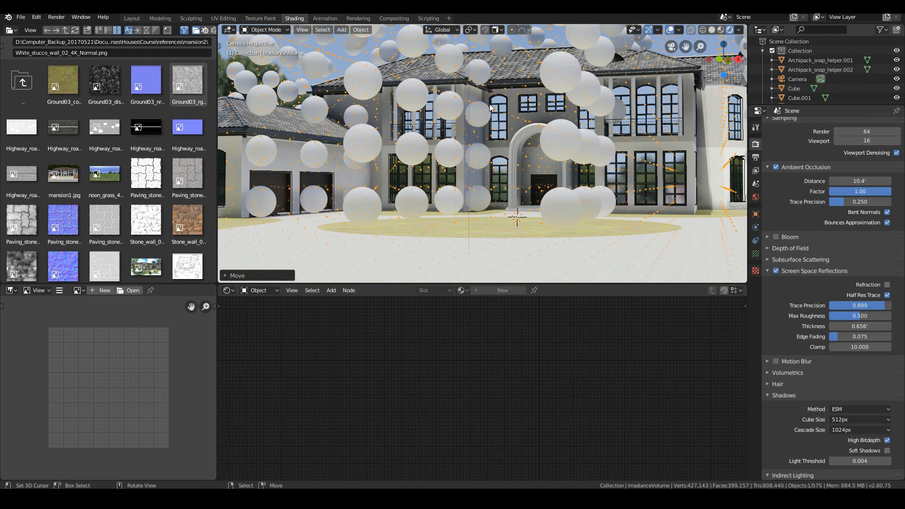
scroll(489, 105, "up", 6)
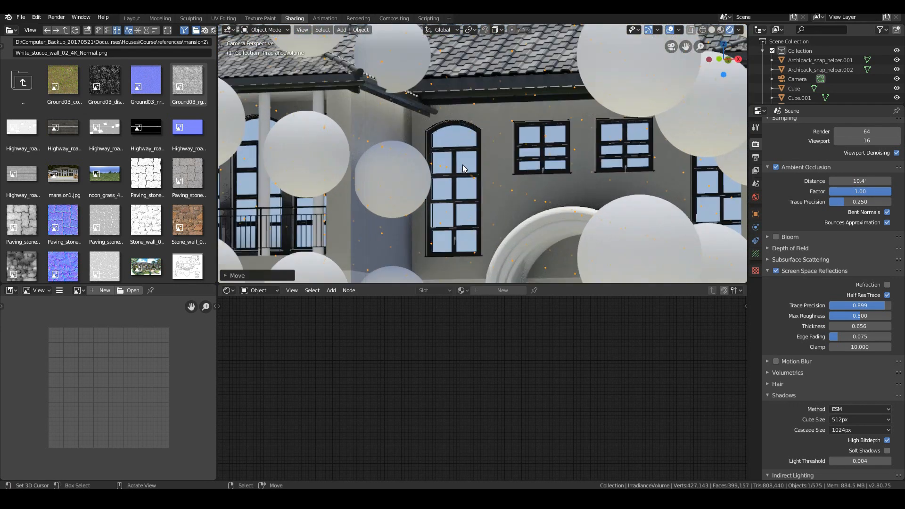
scroll(463, 165, "up", 3)
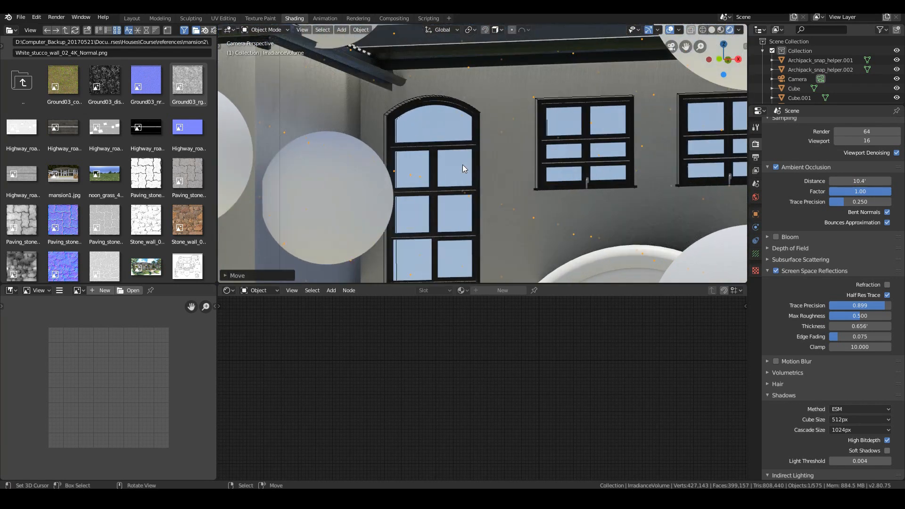
scroll(463, 165, "down", 10)
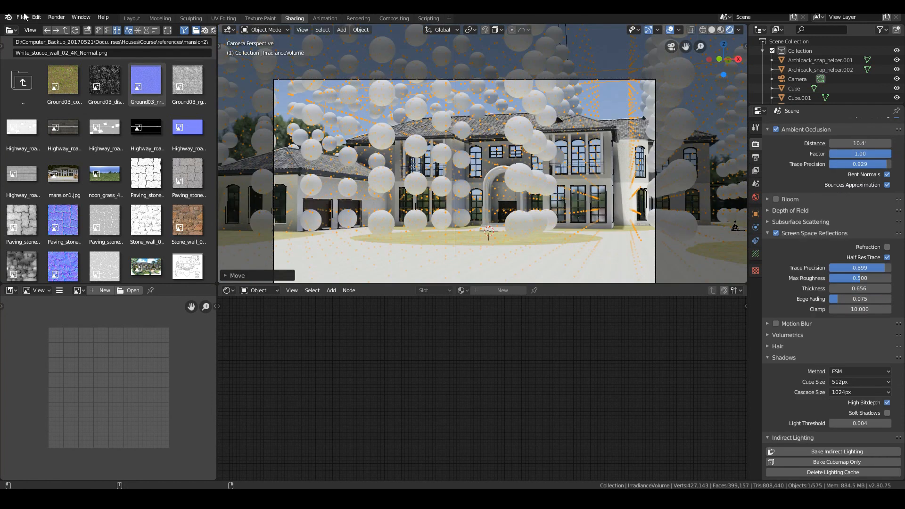
left_click(21, 17)
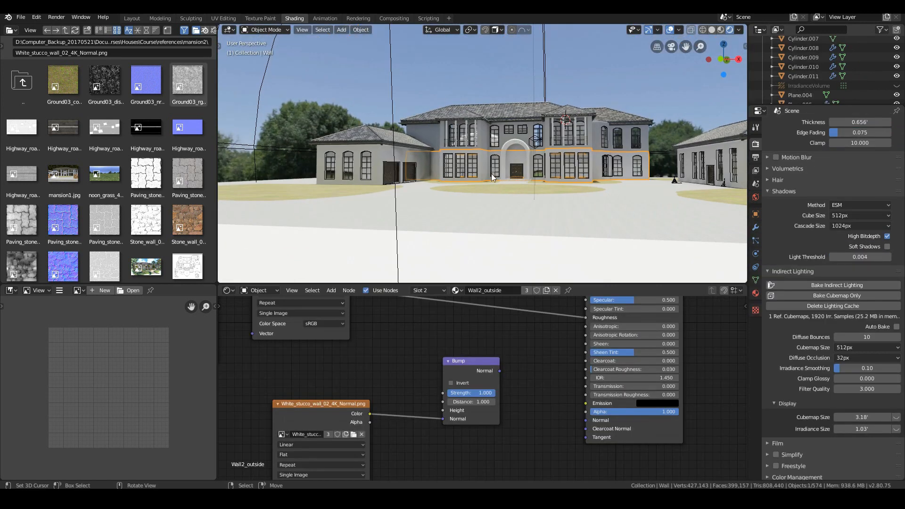
Step: View the mansion through the camera, centre the camera frame in the viewport, and save the file
key("KP_0")
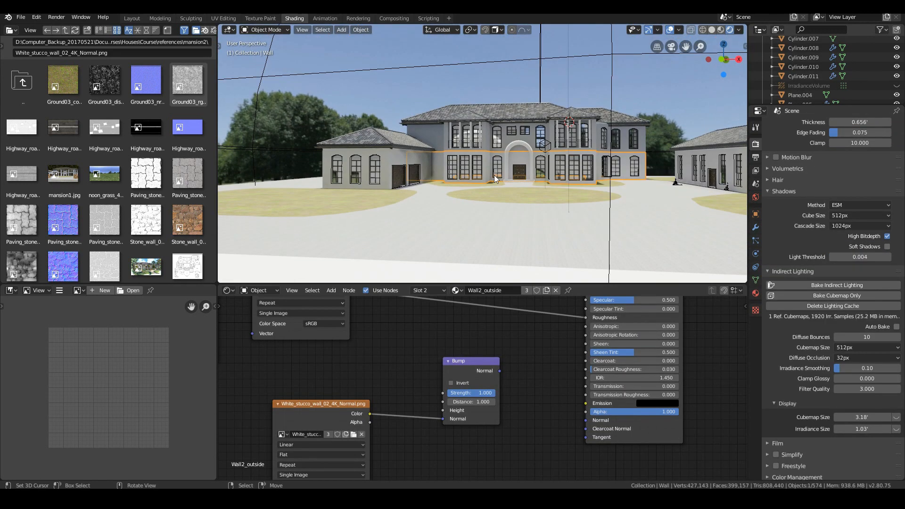
scroll(404, 181, "up", 4)
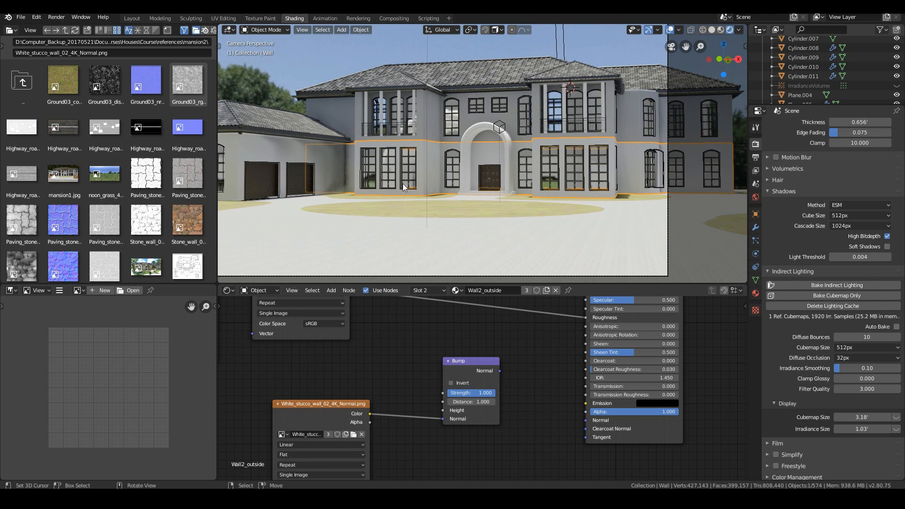
scroll(403, 182, "down", 2)
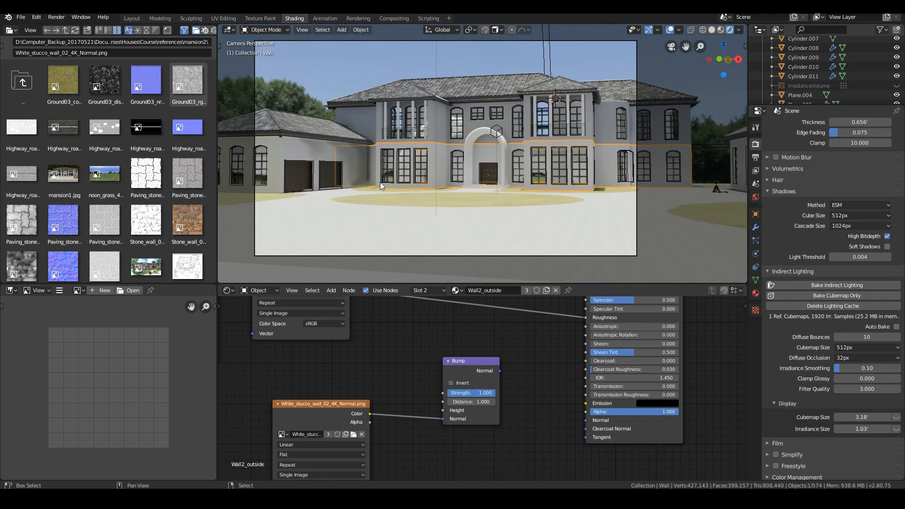
middle_click_drag(376, 182, 415, 181, "shift")
left_click(21, 17)
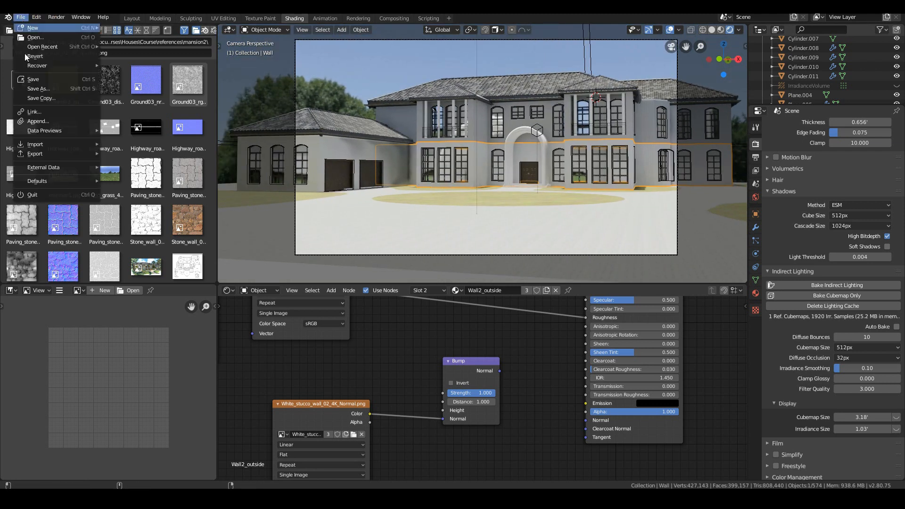
left_click(36, 75)
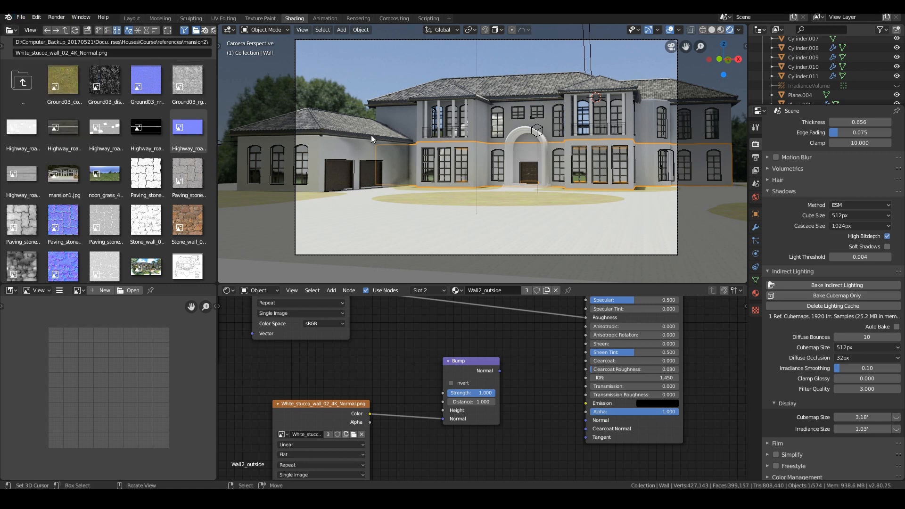
Step: Render a still image of the camera view, examine the mansion in the result, and return to the scene
left_click(60, 17)
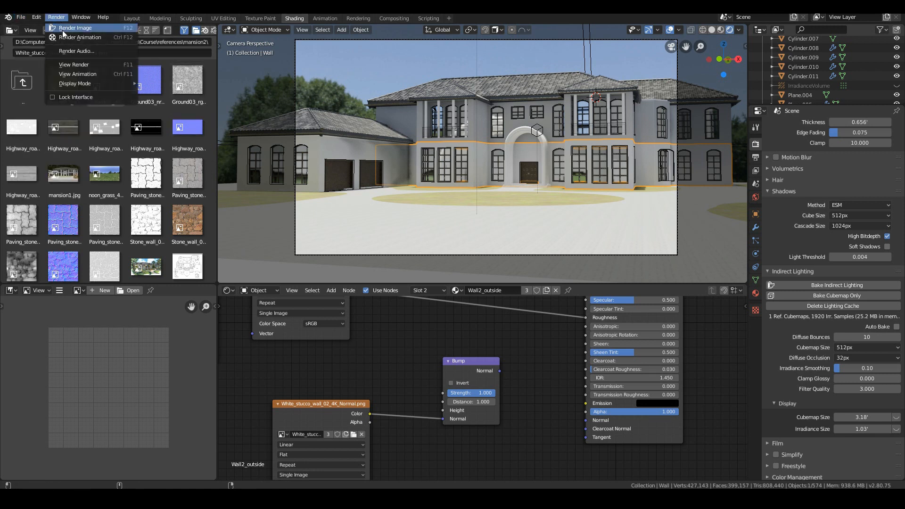
left_click(63, 28)
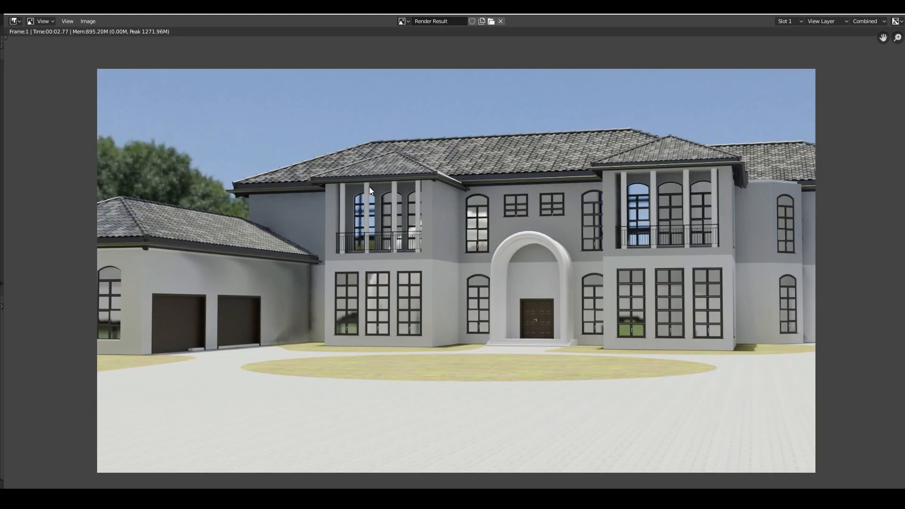
scroll(454, 290, "up", 1)
scroll(454, 289, "down", 1)
middle_click_drag(472, 337, 475, 308)
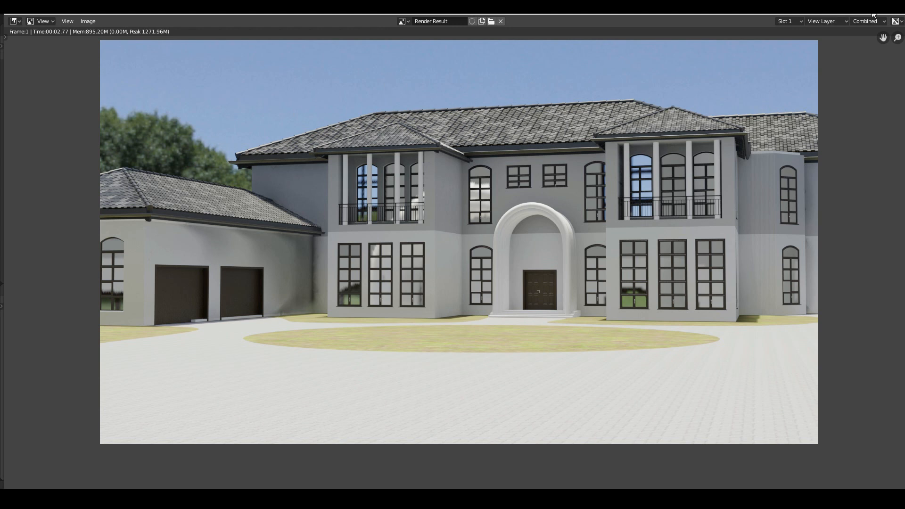
key("Escape")
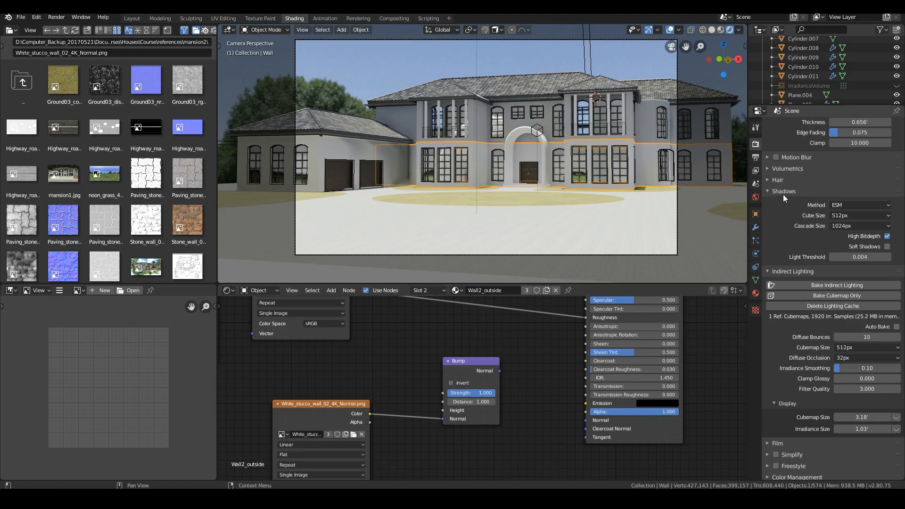
Step: Enable Bloom in the render settings and set its threshold to 1.770
scroll(783, 193, "up", 10)
left_click(776, 221)
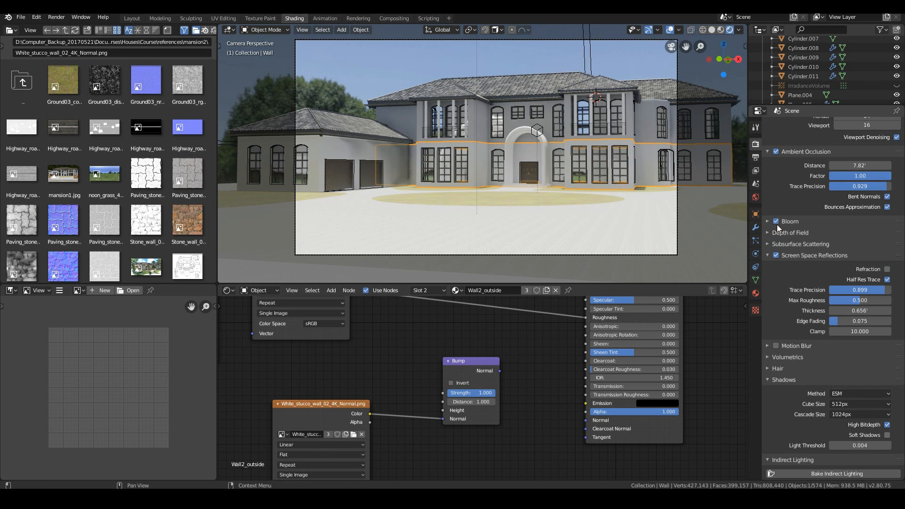
left_click(767, 221)
left_click_drag(833, 235, 837, 234)
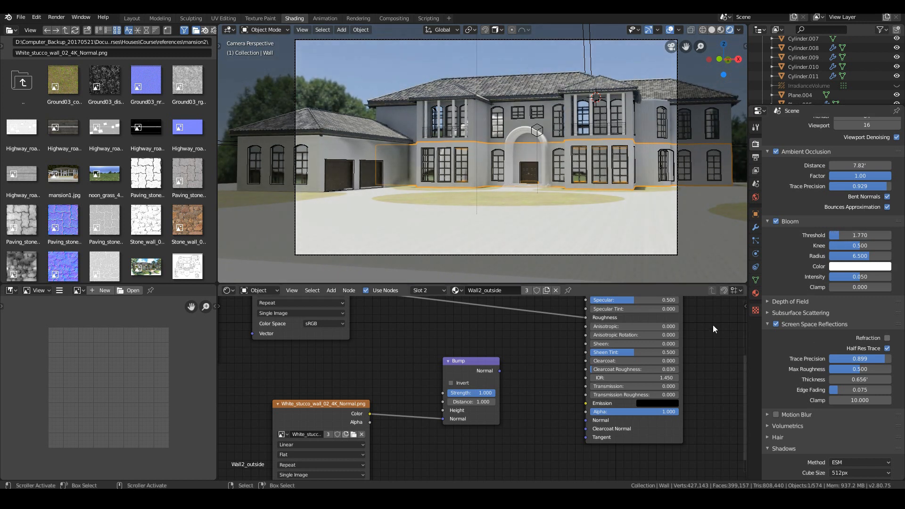
Step: Select the camera, enable Depth of Field in its lens settings, and show the focus and aperture options
left_click(794, 303)
scroll(412, 216, "down", 1)
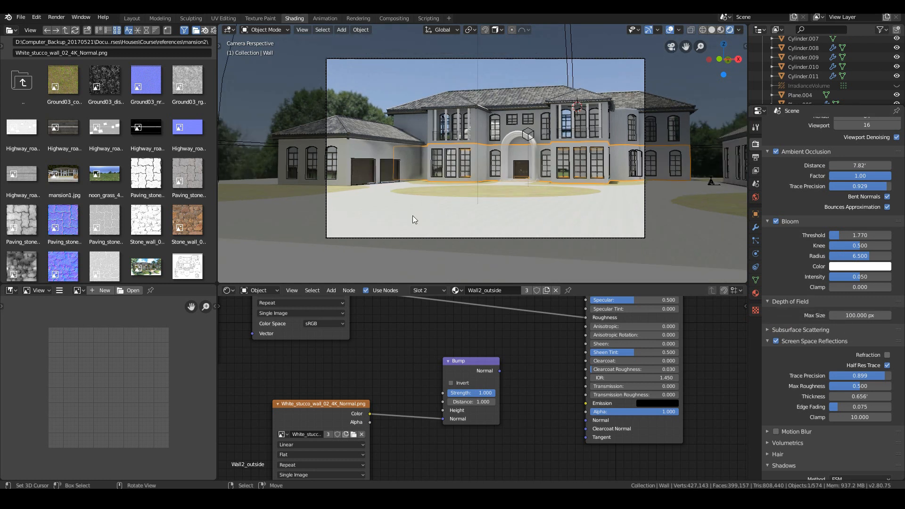
left_click(446, 237)
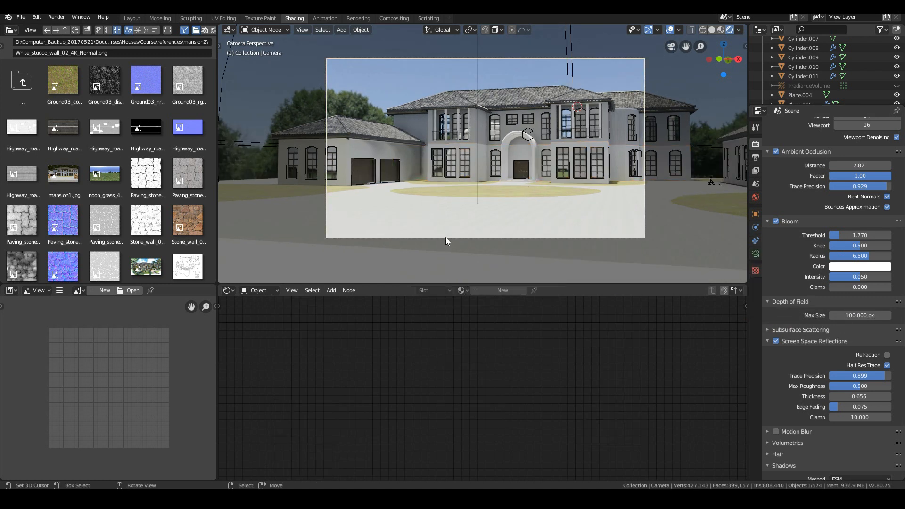
left_click(755, 255)
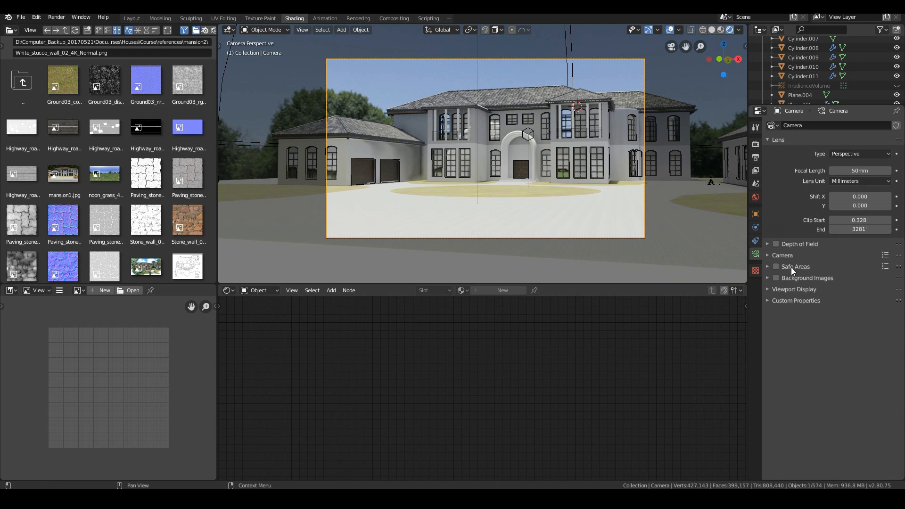
left_click(776, 244)
left_click(768, 244)
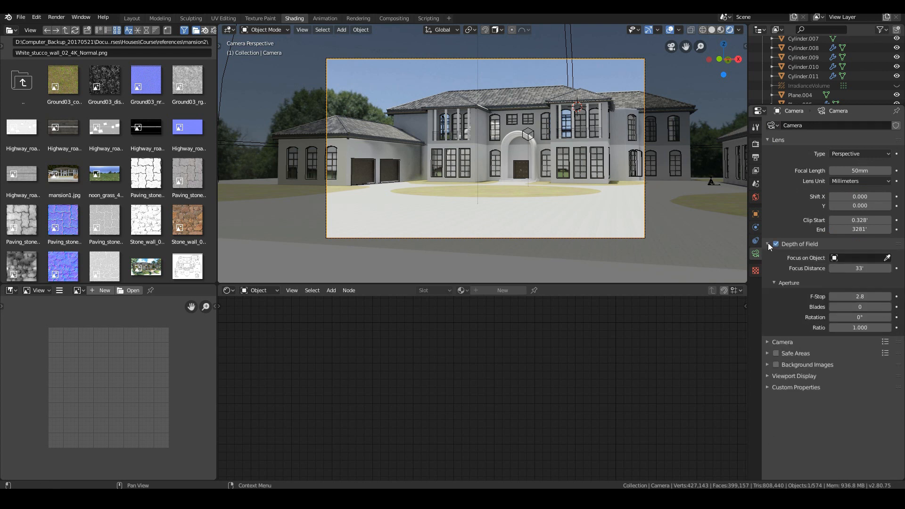
Step: Look at the scene from outside the camera and display the camera's Limits in the viewport
middle_click_drag(479, 194, 703, 241)
left_click(793, 377)
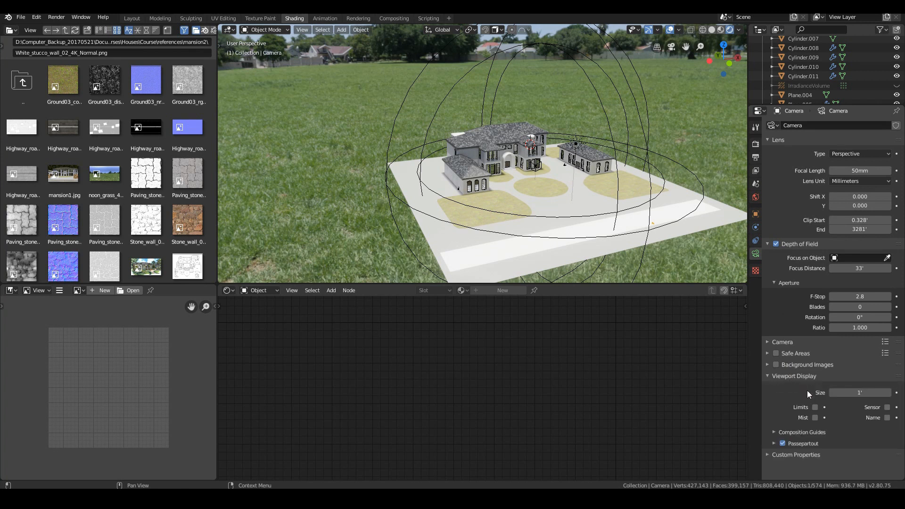
left_click(815, 407)
scroll(610, 217, "up", 3)
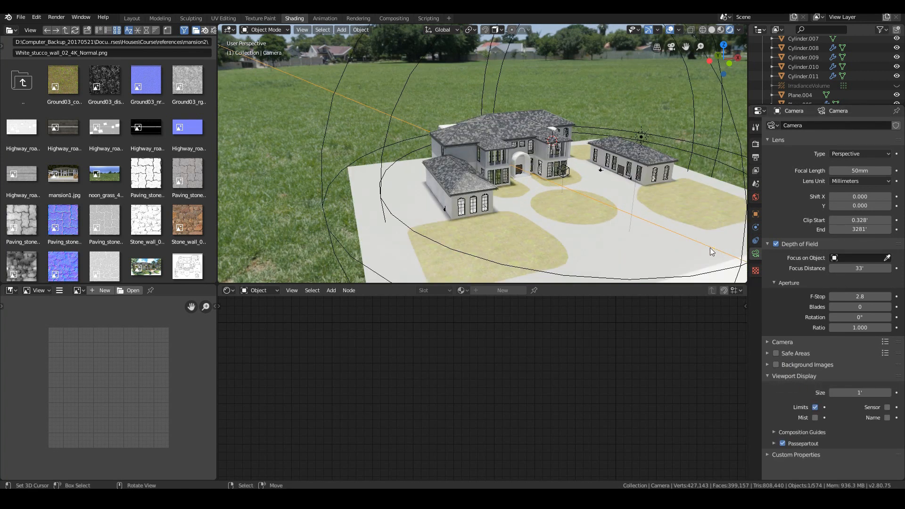
Step: Try a focus distance of 73' and an F-Stop of 1.0 on the camera, and check the blur through the camera view
scroll(651, 221, "up", 3)
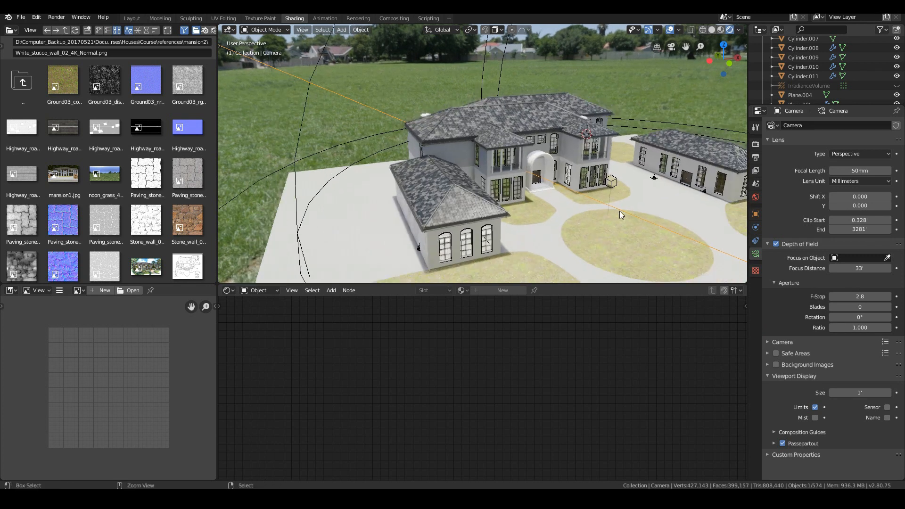
scroll(634, 224, "down", 4)
scroll(654, 235, "up", 5)
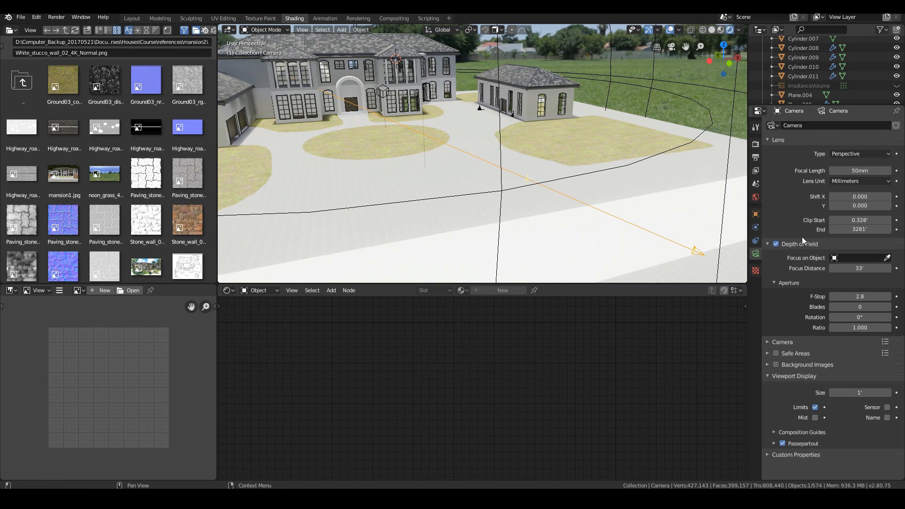
left_click_drag(849, 269, 849, 268)
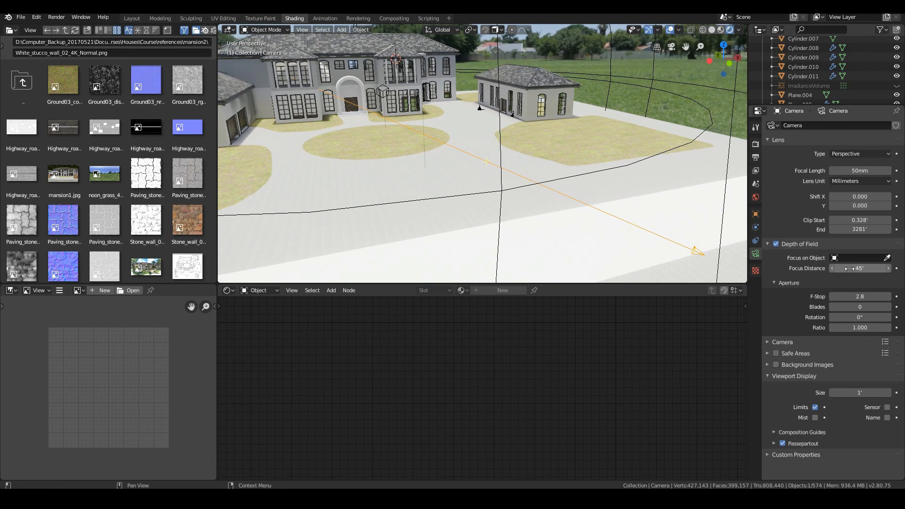
left_click(855, 296)
type("1")
key("Return")
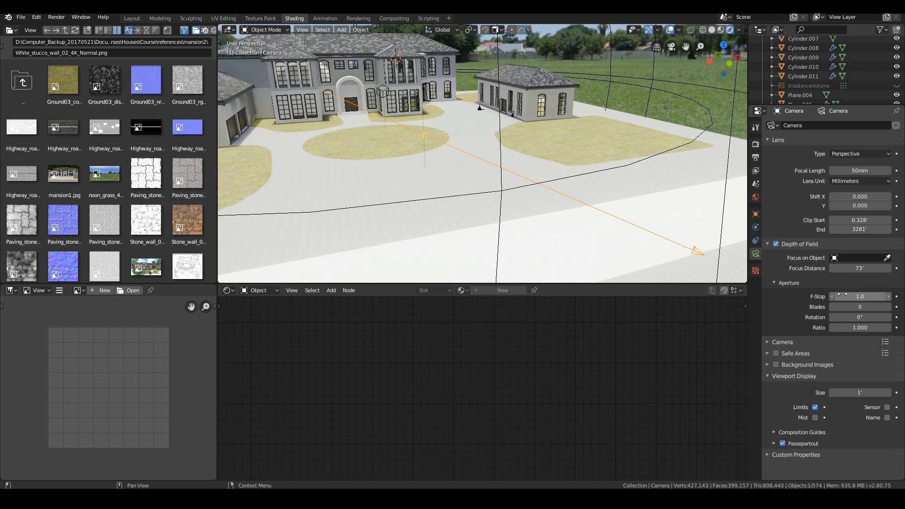
key("KP_0")
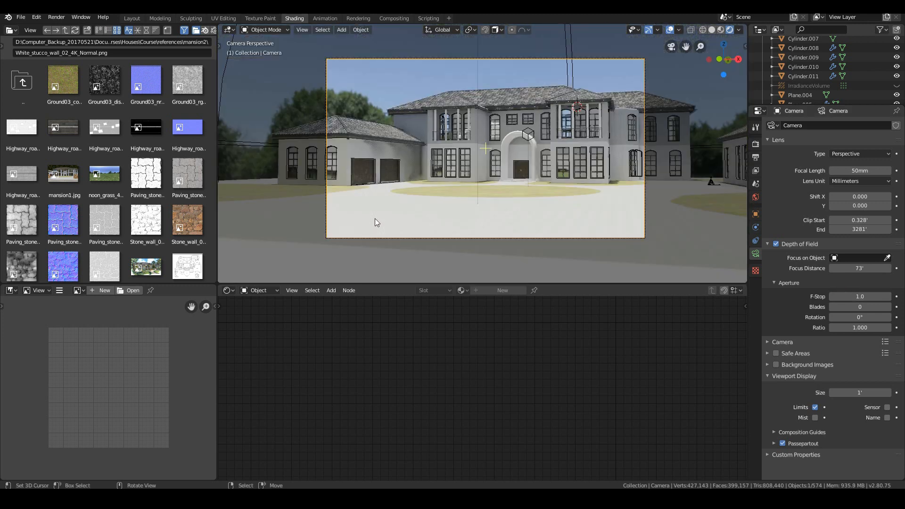
key("Home")
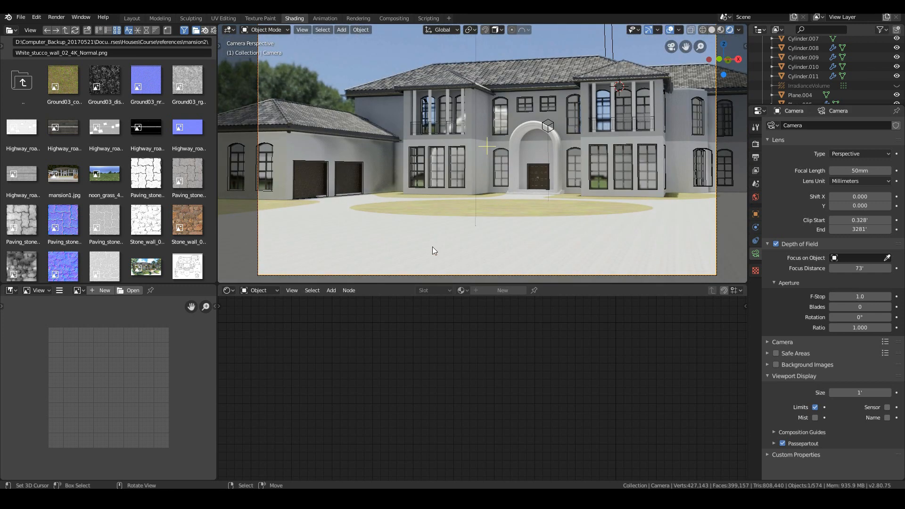
scroll(432, 247, "down", 2)
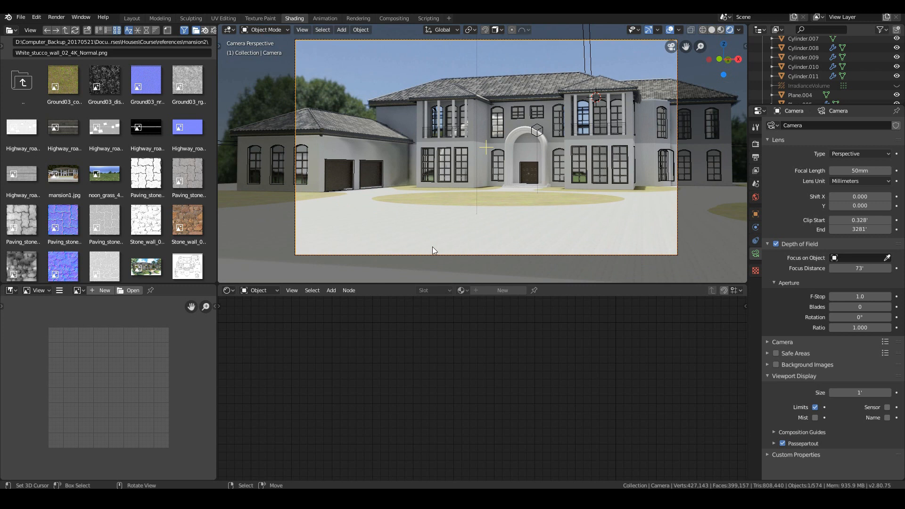
scroll(431, 247, "up", 1)
scroll(506, 240, "up", 2)
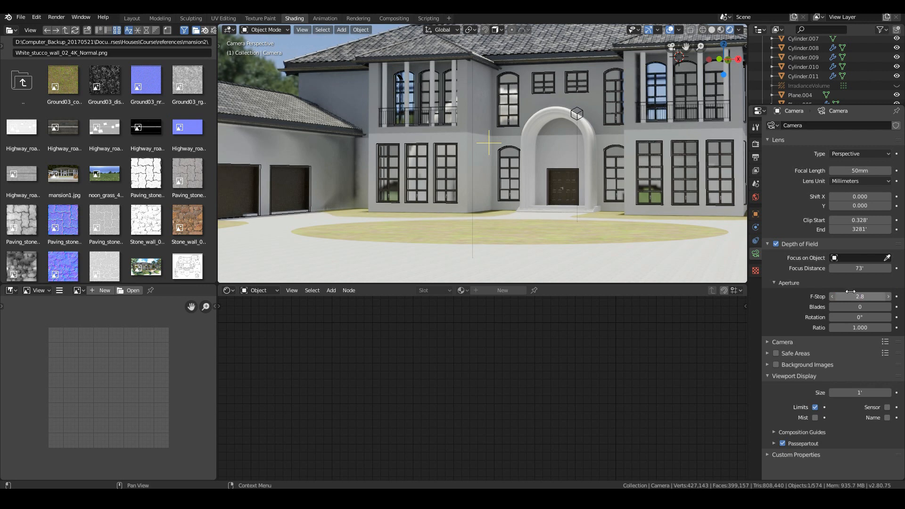
Step: Set the camera's F-Stop to 2.8 and its focus distance to 142', and check the mansion's sharpness through the camera view
key("Escape")
middle_click_drag(359, 105, 436, 148)
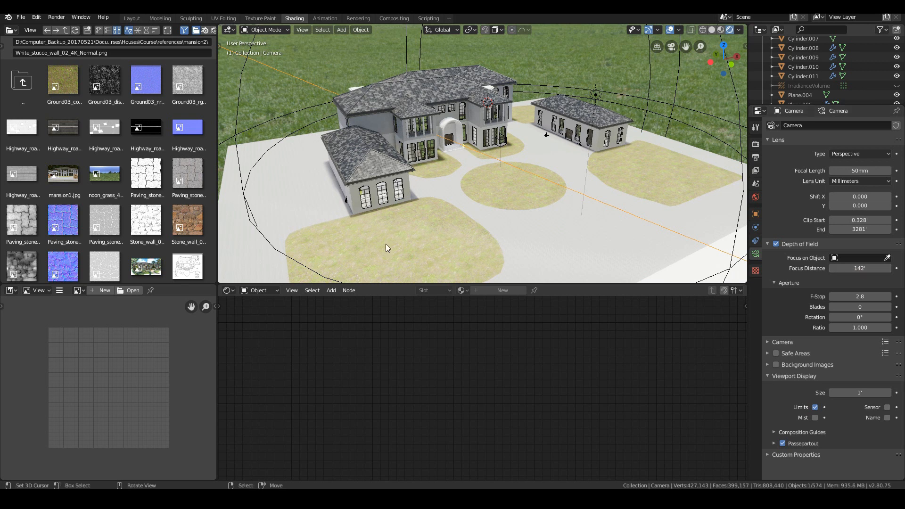
key("KP_0")
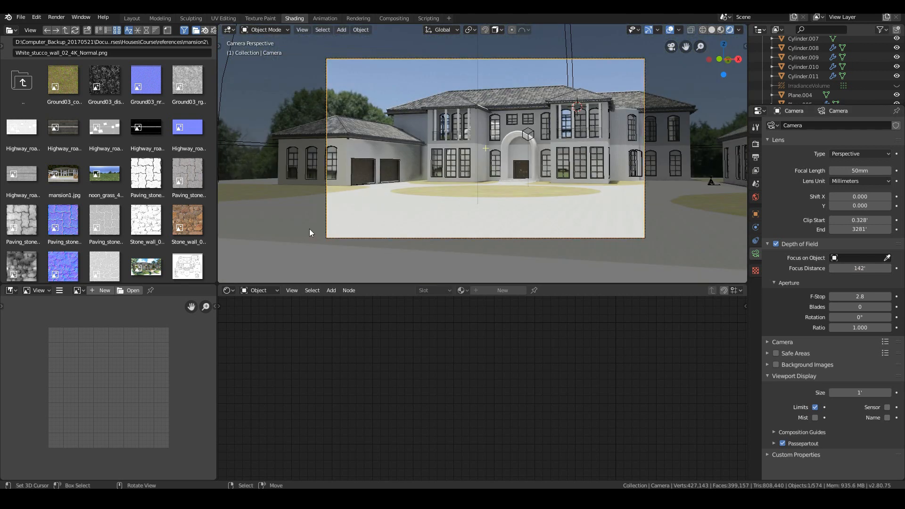
scroll(488, 234, "up", 3)
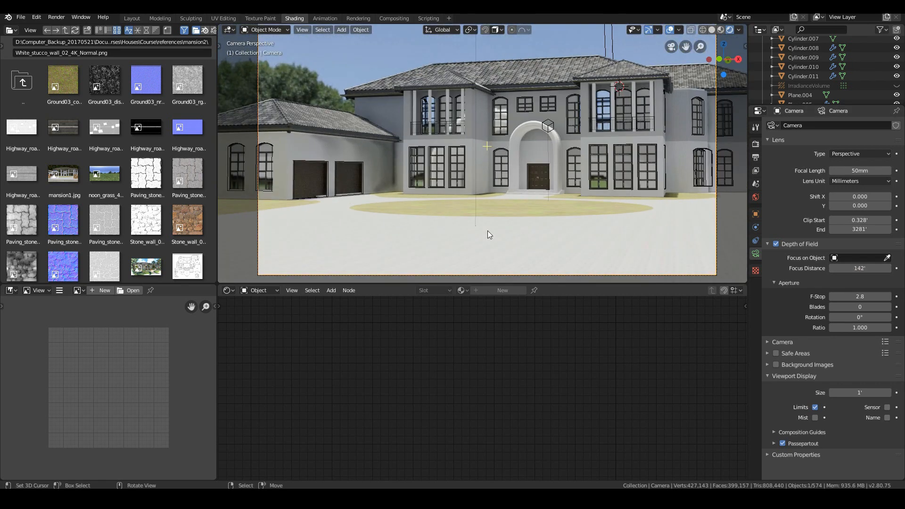
scroll(488, 231, "up", 2)
scroll(488, 231, "down", 1)
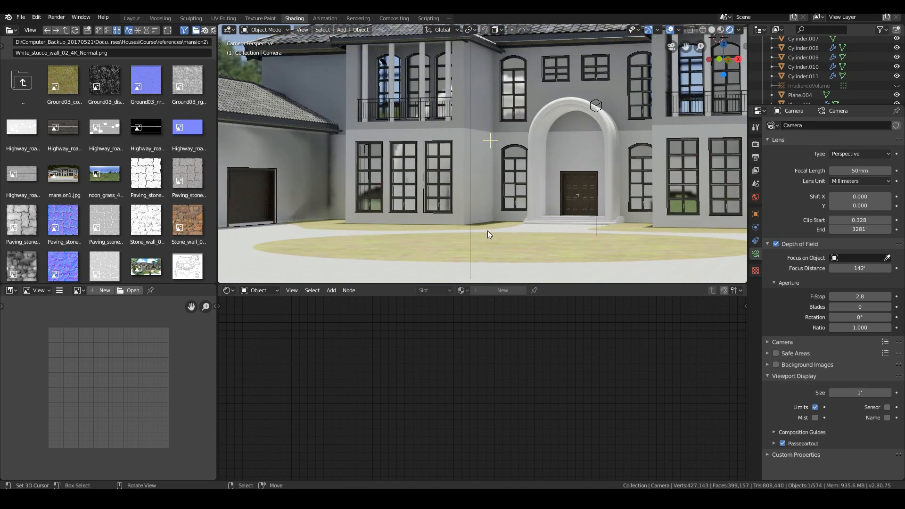
scroll(487, 231, "down", 3)
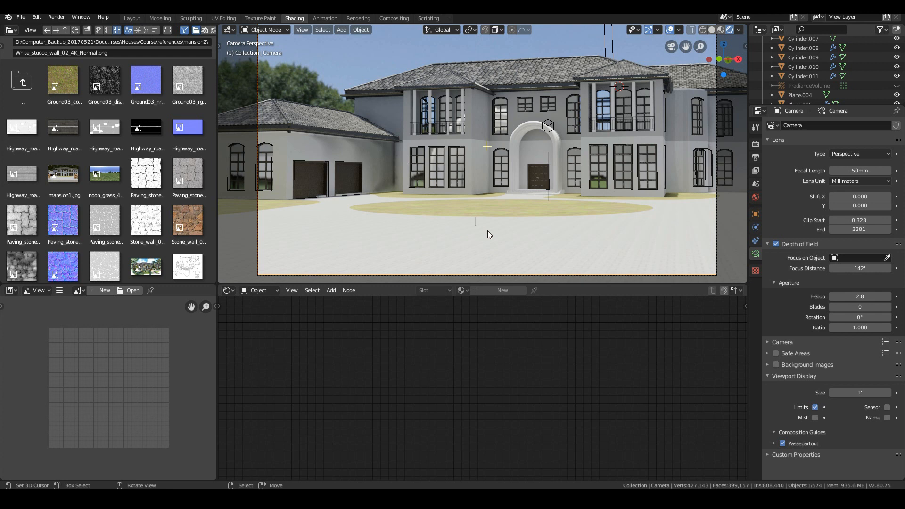
Step: Save the project file
left_click(23, 18)
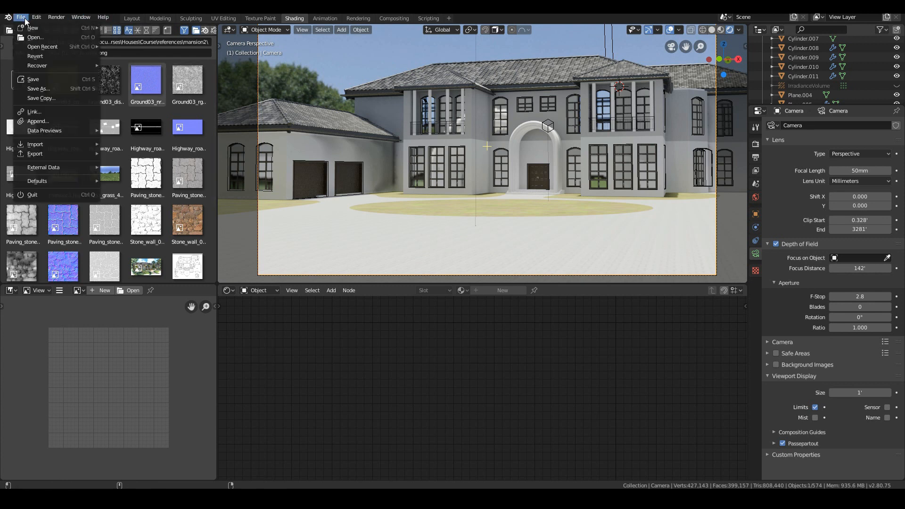
left_click(29, 80)
scroll(589, 218, "down", 1)
scroll(589, 218, "up", 1)
scroll(588, 218, "down", 1)
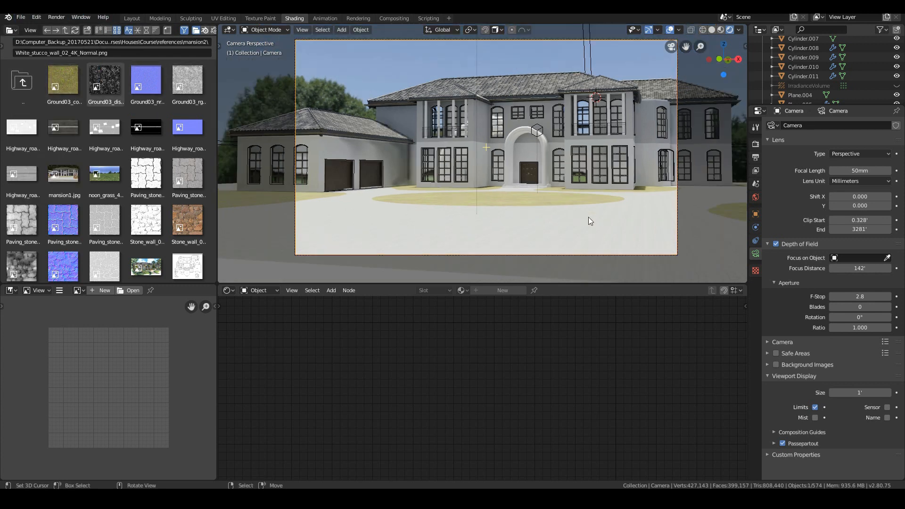
Step: Render a still image with the current depth of field, examine the mansion in it, and close the result
key("F12")
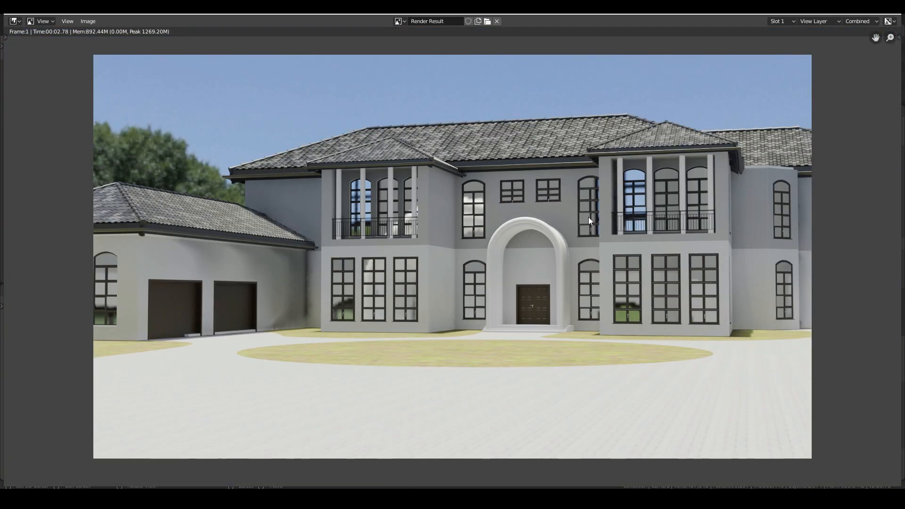
left_click_drag(461, 275, 461, 357)
mouse_move(293, 476)
left_click(345, 470)
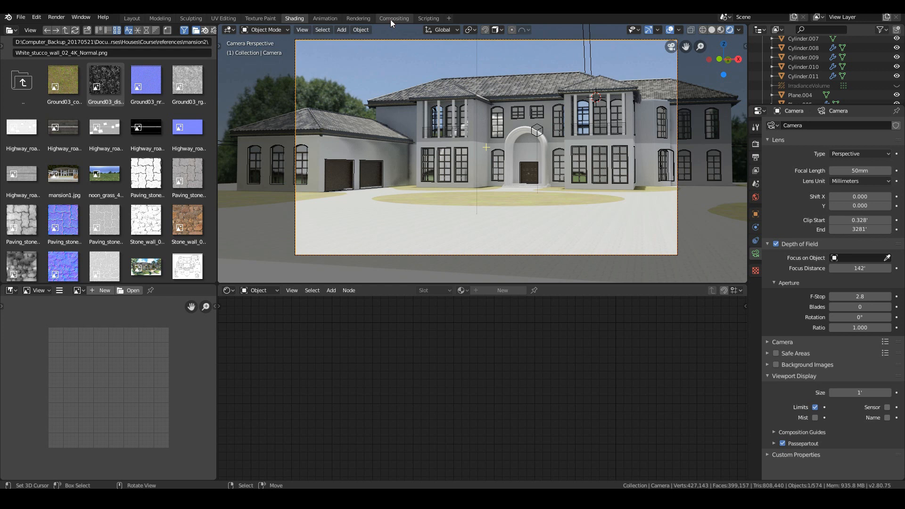
Step: Switch to the Compositing workspace with Use Nodes on and spread the Render Layers and Composite nodes apart
left_click(393, 18)
left_click_drag(366, 129, 538, 98)
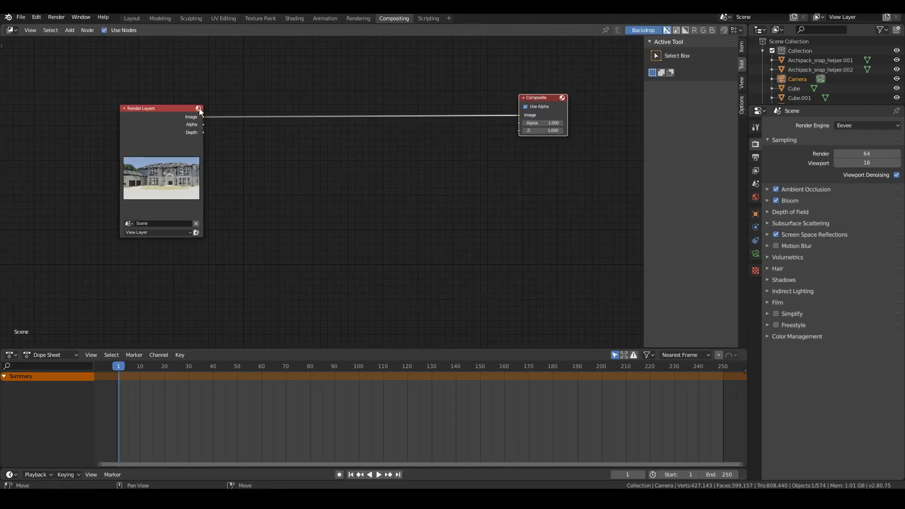
left_click_drag(152, 114, 134, 116)
key("shift+a")
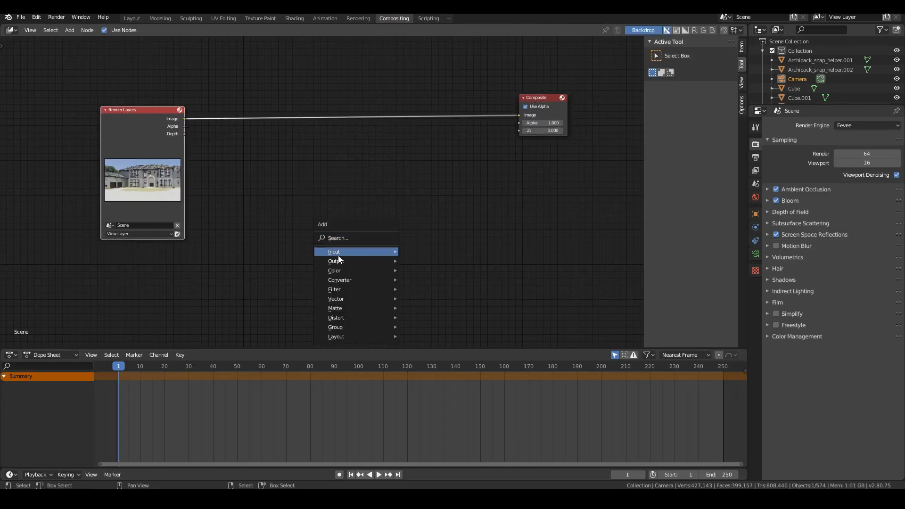
mouse_move(370, 264)
left_click(428, 279)
left_click(439, 275)
key("x")
Step: Add a Viewer output node and place it directly below the Composite node
key("shift+a")
mouse_move(386, 171)
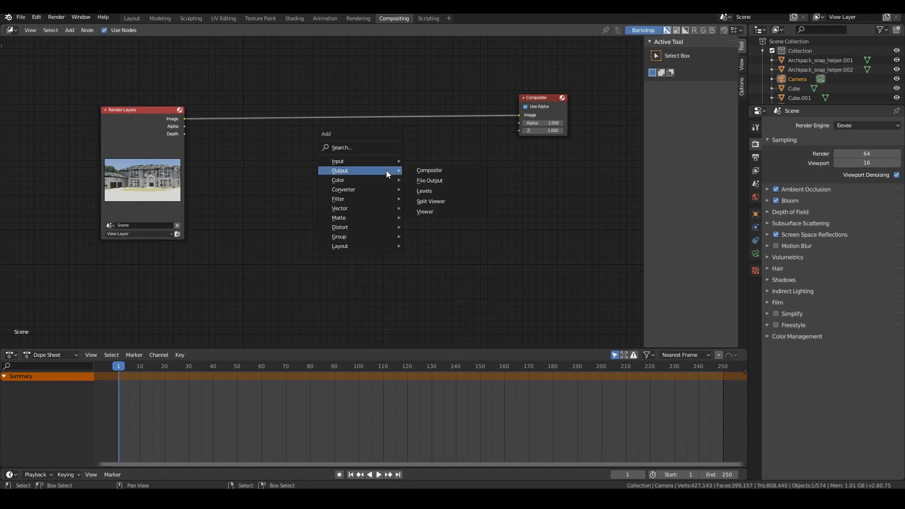
left_click(426, 211)
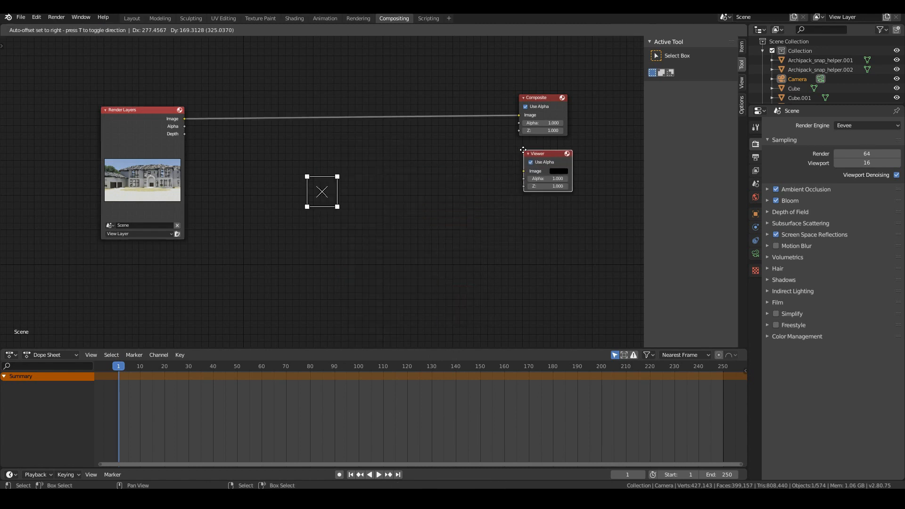
left_click(543, 155)
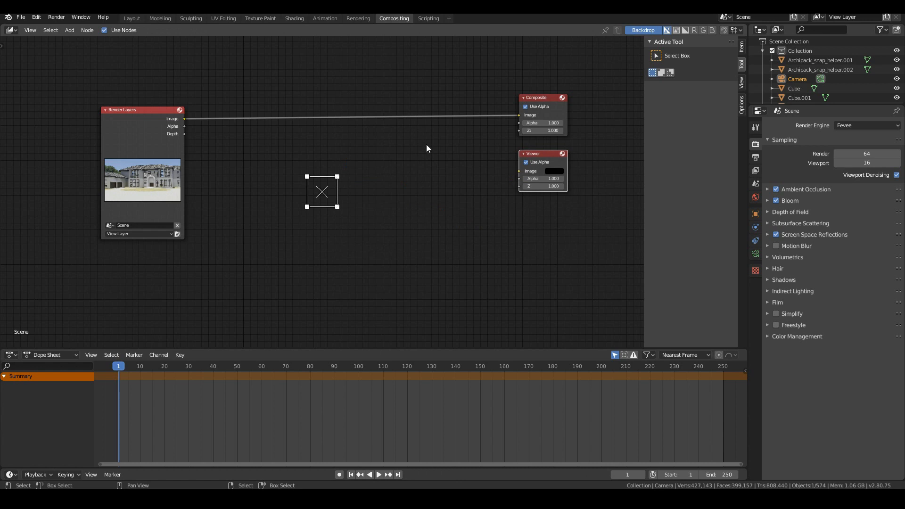
Step: Insert a Lens Distortion node between Render Layers and Composite, and also link its Image output to the Viewer
key("shift+a")
mouse_move(401, 200)
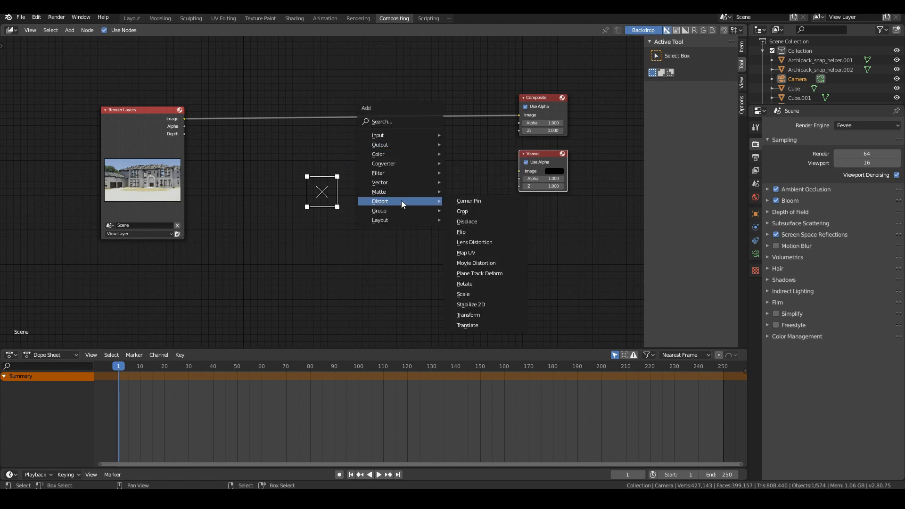
key("Escape")
key("shift+a")
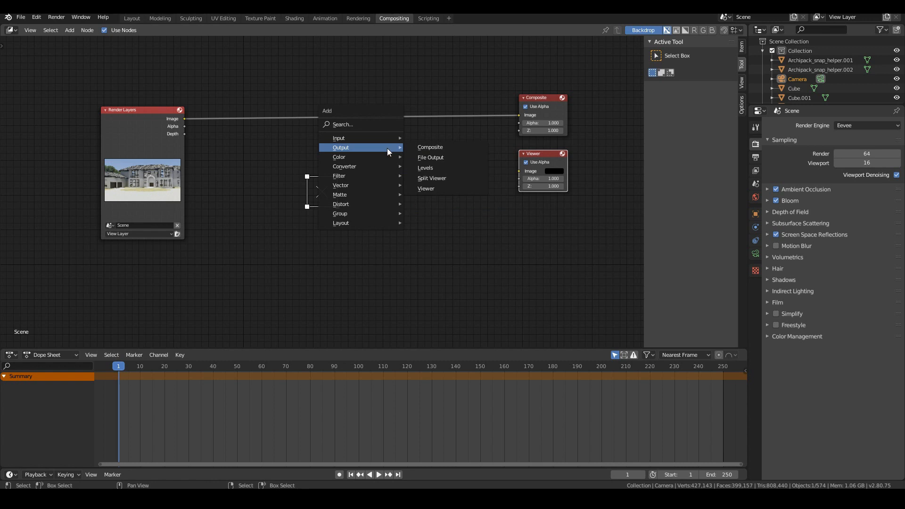
mouse_move(369, 205)
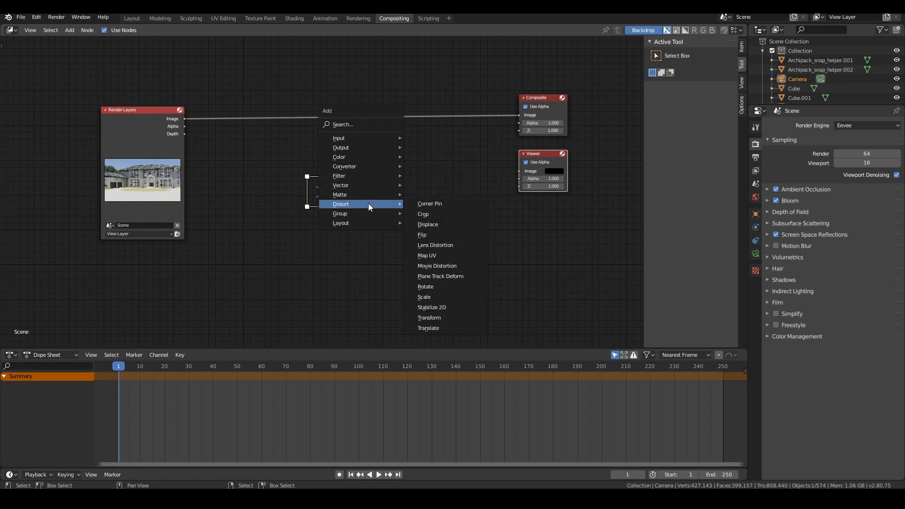
left_click(430, 245)
left_click(441, 108)
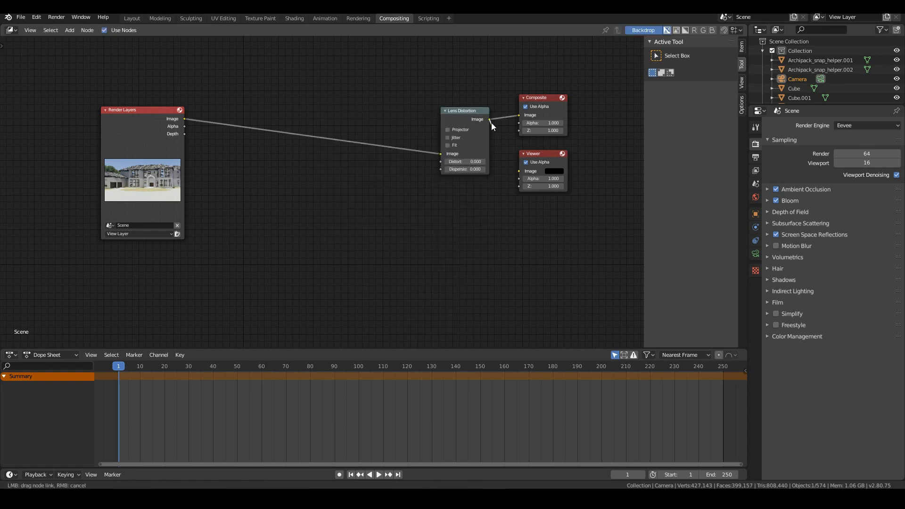
left_click_drag(491, 121, 519, 172)
Step: Enable Fit on the Lens Distortion node and set Distort to 0.020 and Dispersion to 0.010
left_click(448, 145)
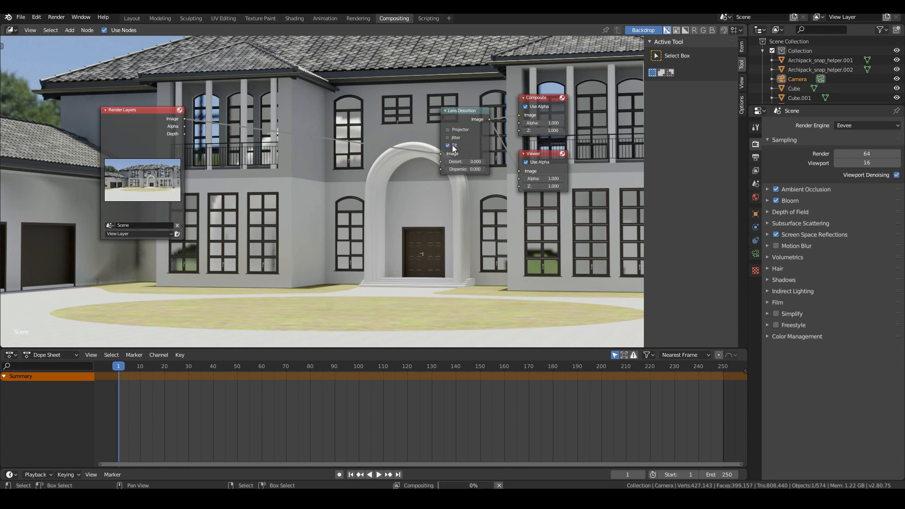
left_click(463, 162)
type("0.0")
type("20")
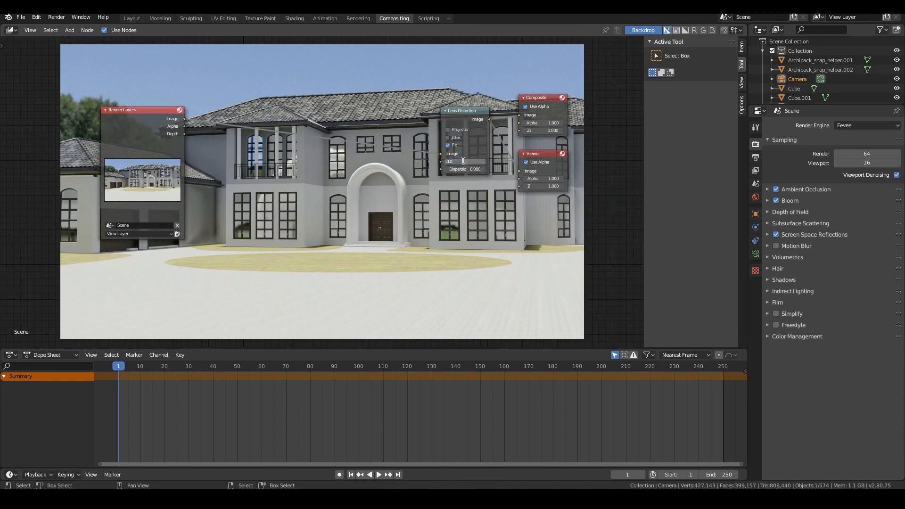
key("Return")
left_click(472, 170)
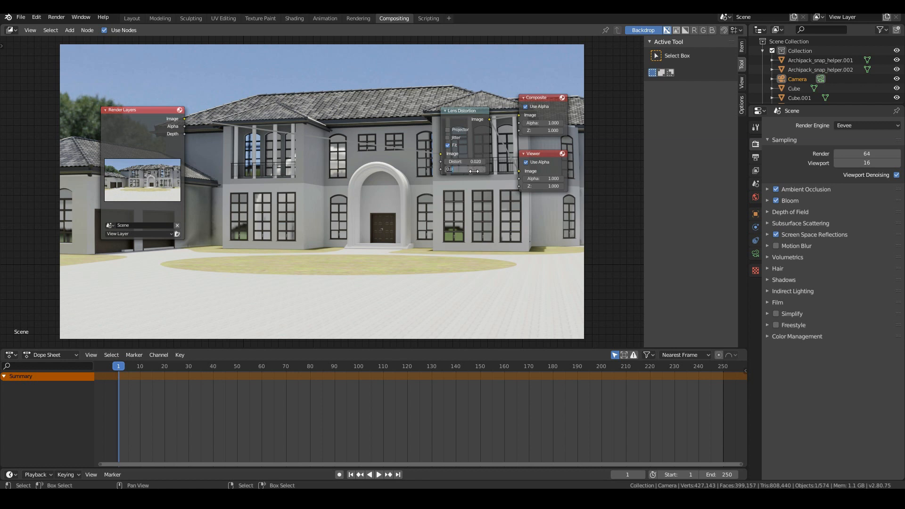
left_click(474, 172)
key("Return")
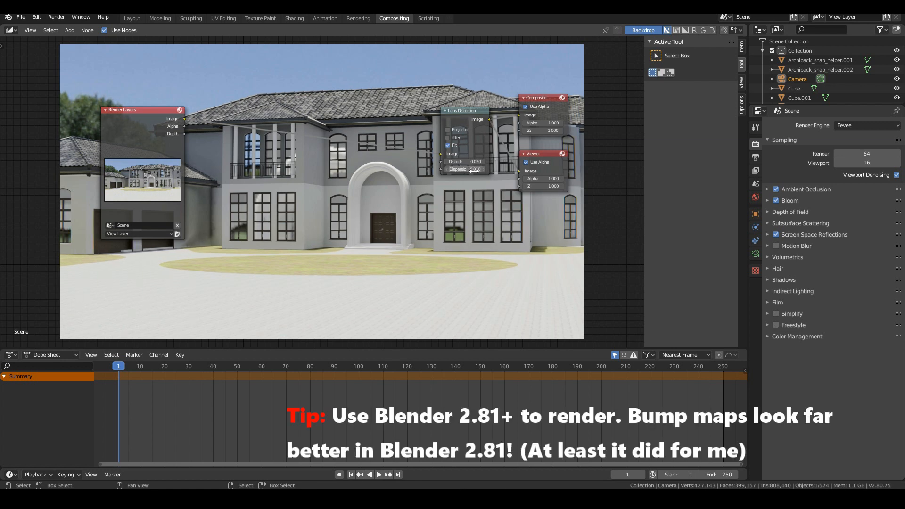
Step: Make room after the Render Layers node and insert an RGB Curves node on its link to Lens Distortion
middle_click_drag(112, 136, 187, 149)
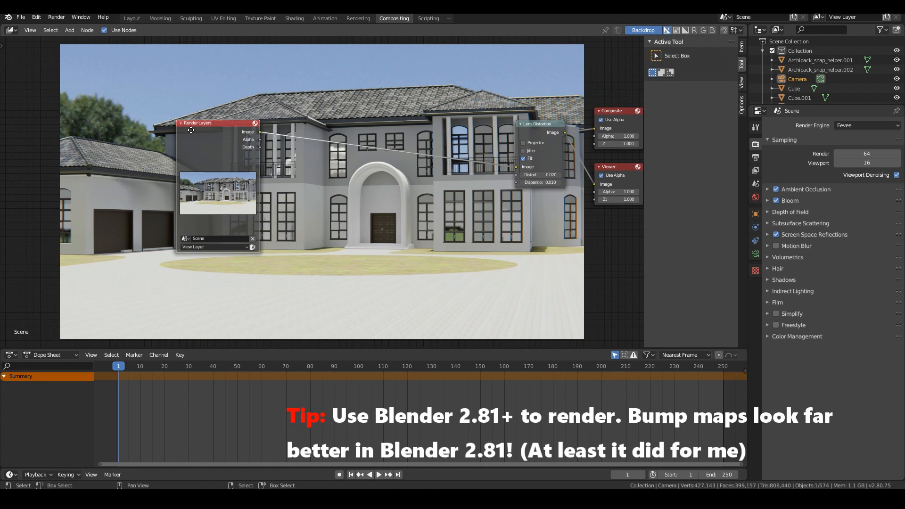
left_click_drag(187, 149, 119, 156)
key("shift+a")
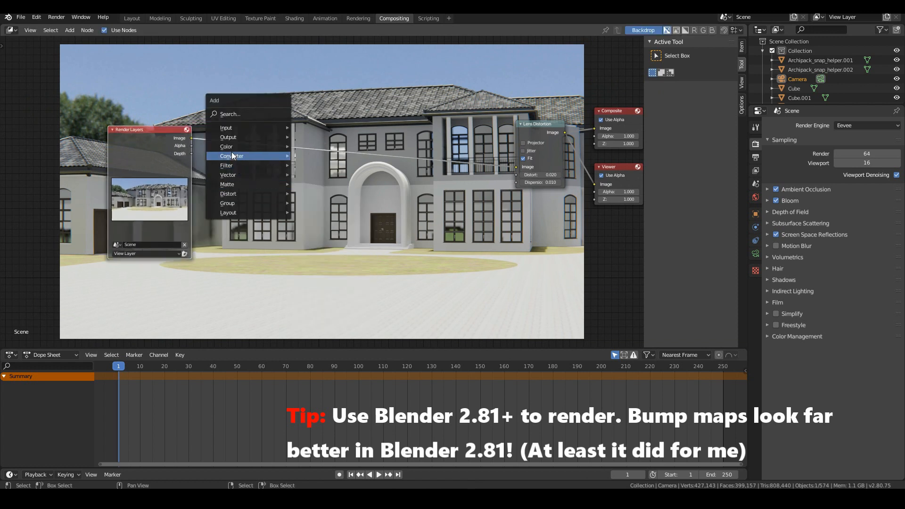
mouse_move(233, 146)
left_click(327, 239)
left_click(261, 149)
middle_click_drag(342, 164, 416, 206)
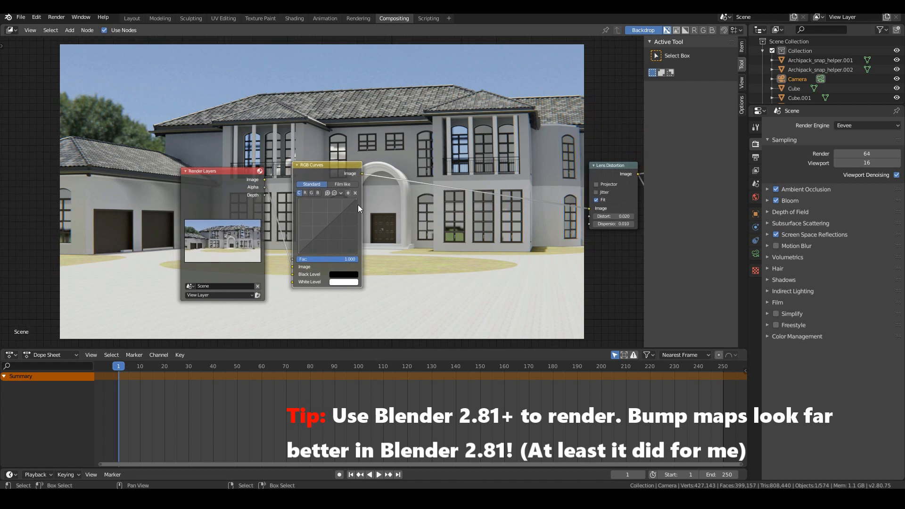
Step: Add a control point near the bright end of the RGB Curves graph, and rearrange the nodes to leave space after it
left_click(347, 207)
scroll(347, 207, "down", 3)
middle_click_drag(398, 251, 413, 263)
scroll(278, 198, "up", 5)
left_click_drag(296, 202, 184, 189)
left_click_drag(393, 197, 294, 170)
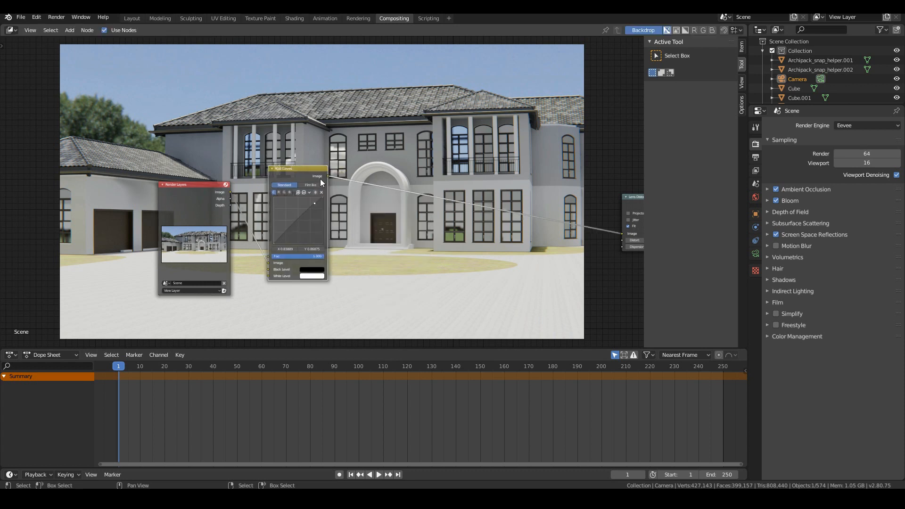
Step: Insert a Color Balance node on the link between RGB Curves and Lens Distortion
key("shift+a")
mouse_move(394, 210)
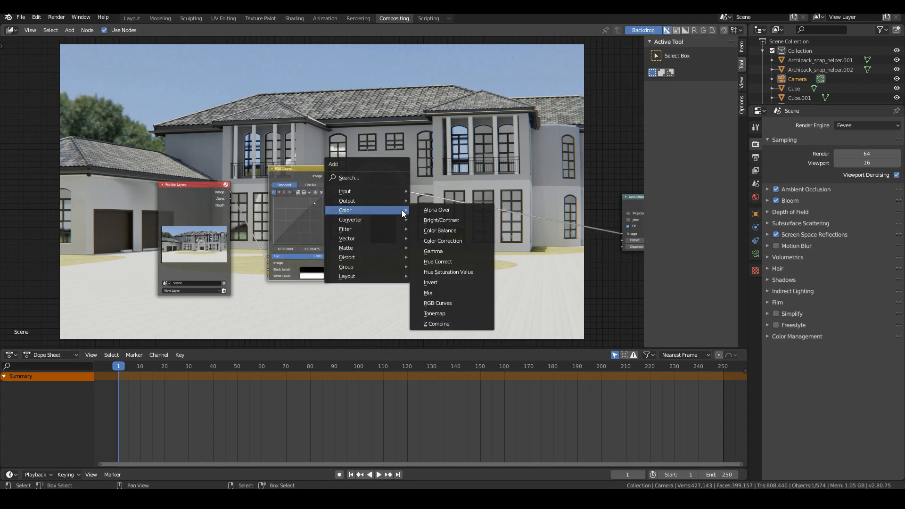
left_click(439, 230)
left_click(396, 182)
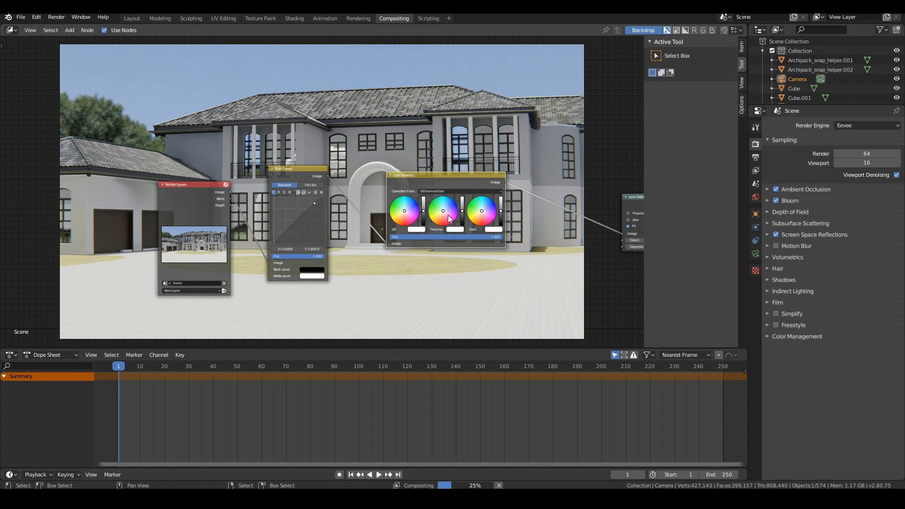
Step: Tint the Color Balance node's Lift and Gamma slightly toward warm yellow-orange and its Gain slightly toward pale cyan
scroll(472, 236, "up", 4)
scroll(365, 274, "up", 1)
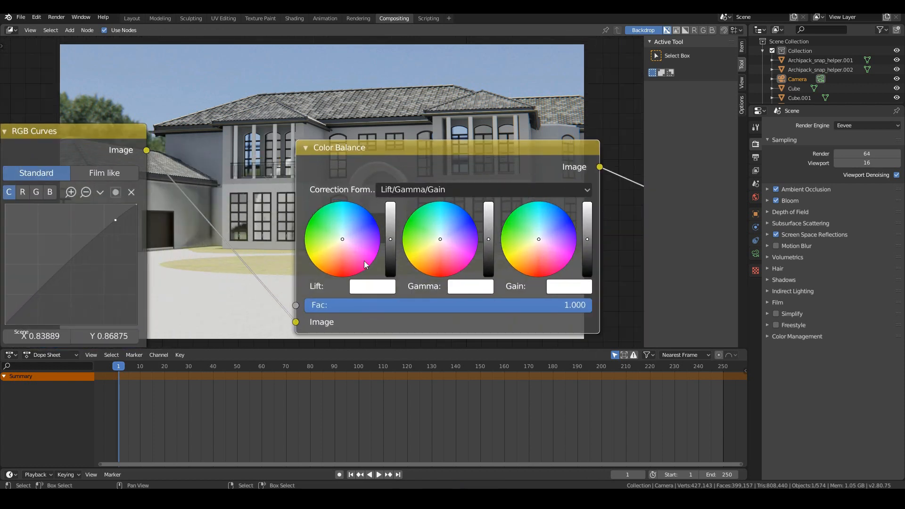
left_click(339, 243)
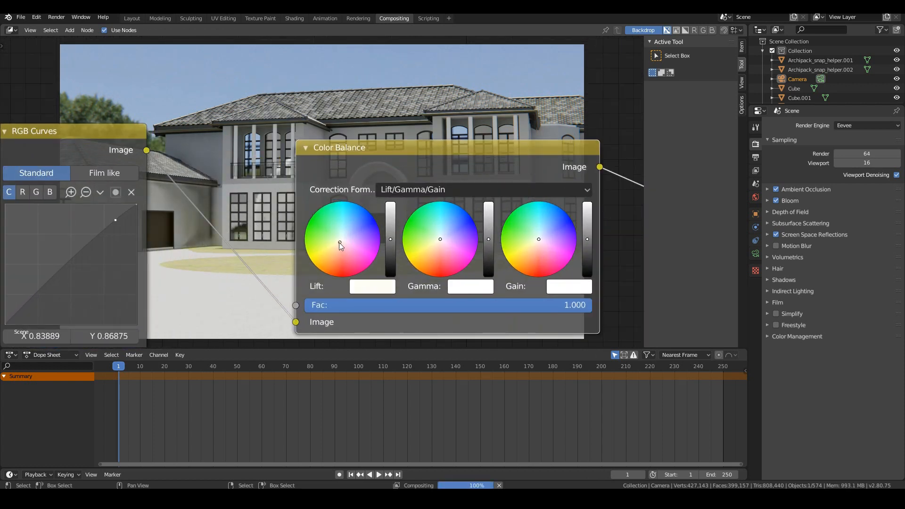
left_click(437, 250)
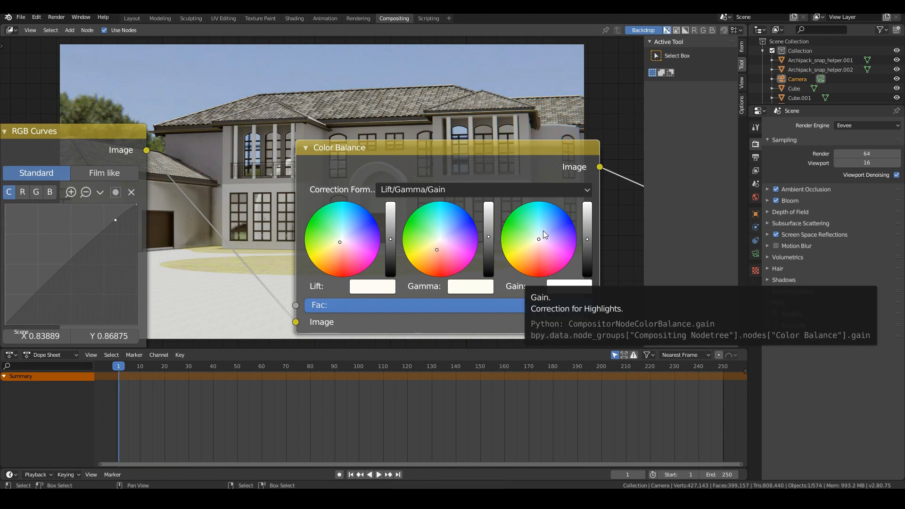
left_click_drag(543, 231, 540, 233)
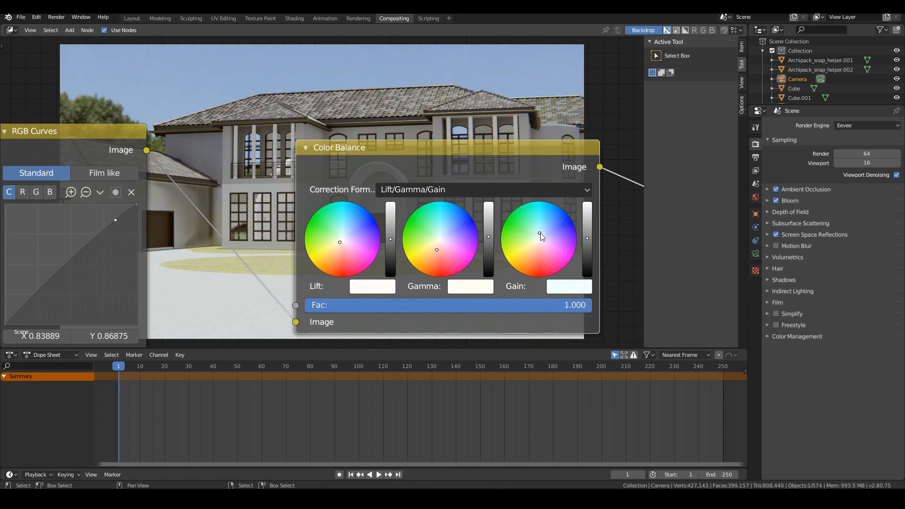
Step: Render the frame and compare the result in Slot 1 with the earlier render in Slot 2, switching back and forth
key("F12")
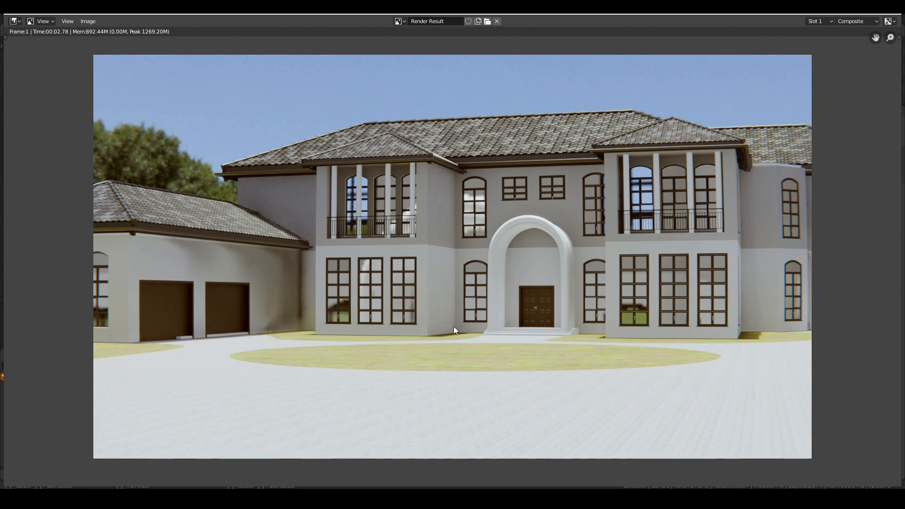
key("F12")
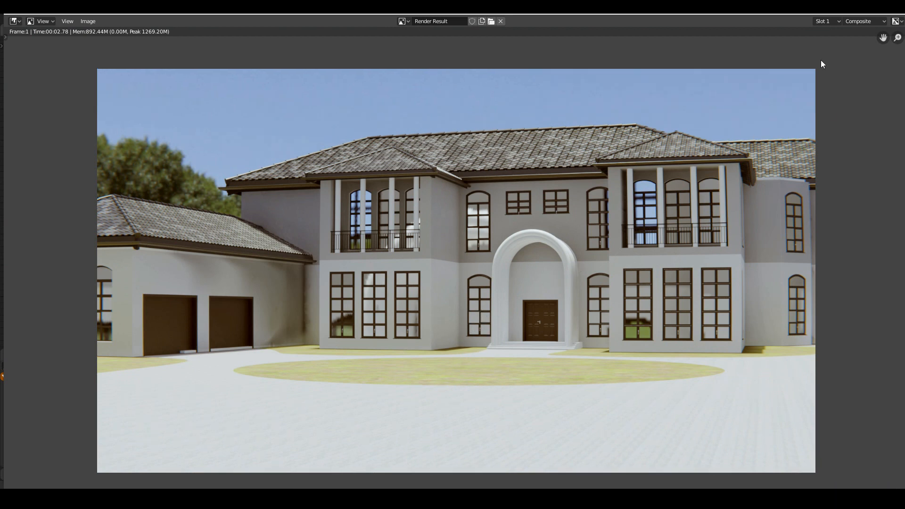
left_click(826, 22)
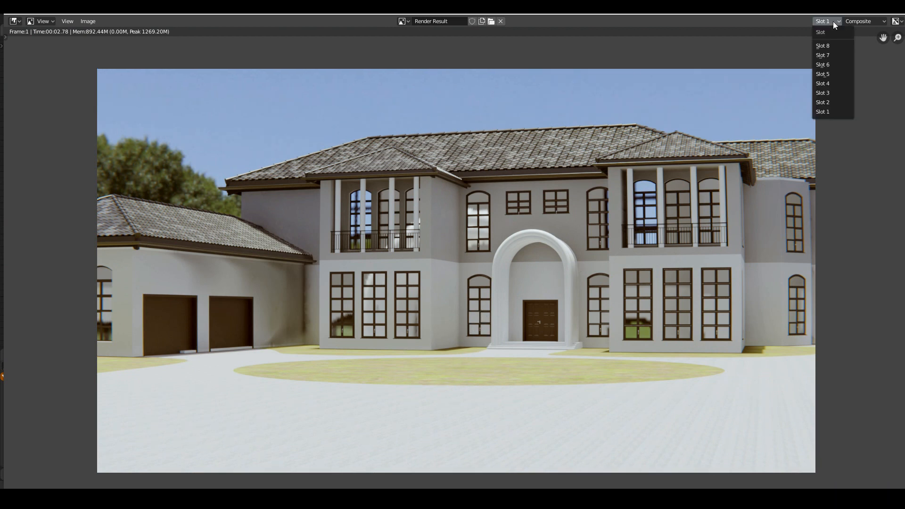
left_click(827, 101)
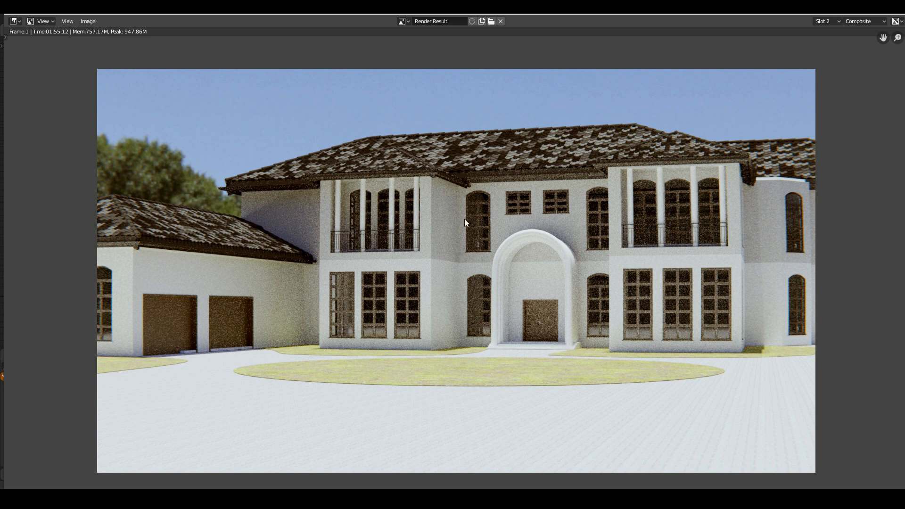
left_click(831, 21)
left_click(823, 111)
left_click(827, 22)
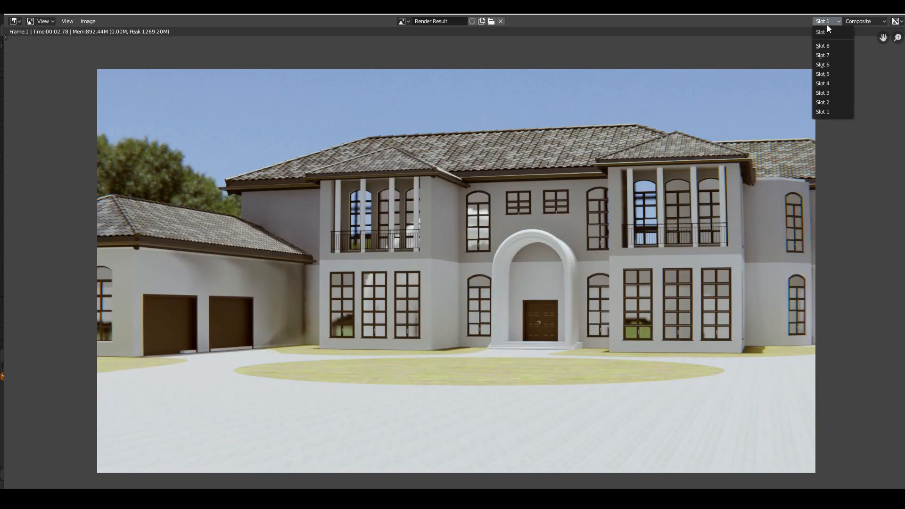
left_click(830, 100)
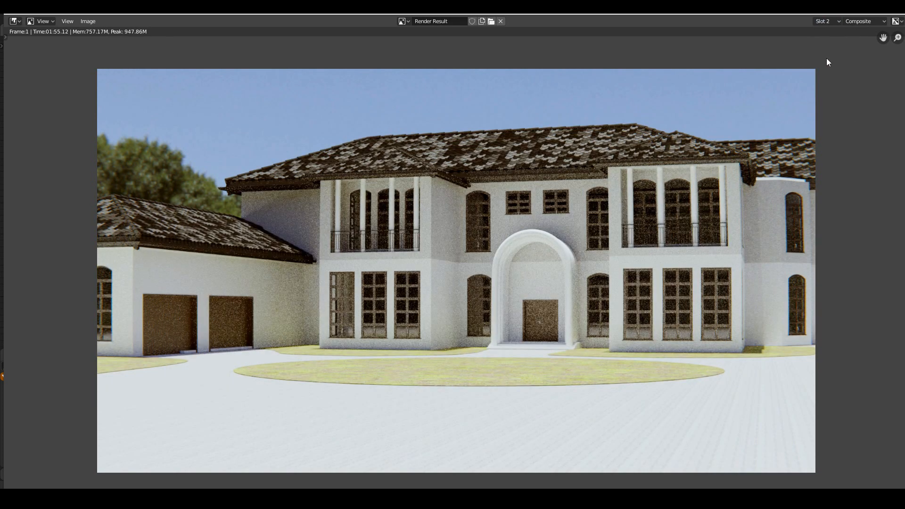
left_click(831, 22)
left_click(830, 113)
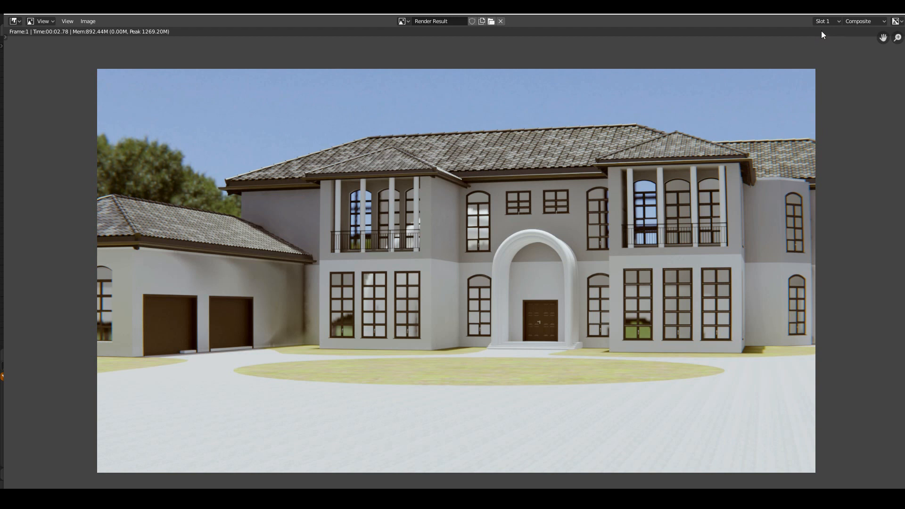
left_click(826, 22)
left_click(825, 104)
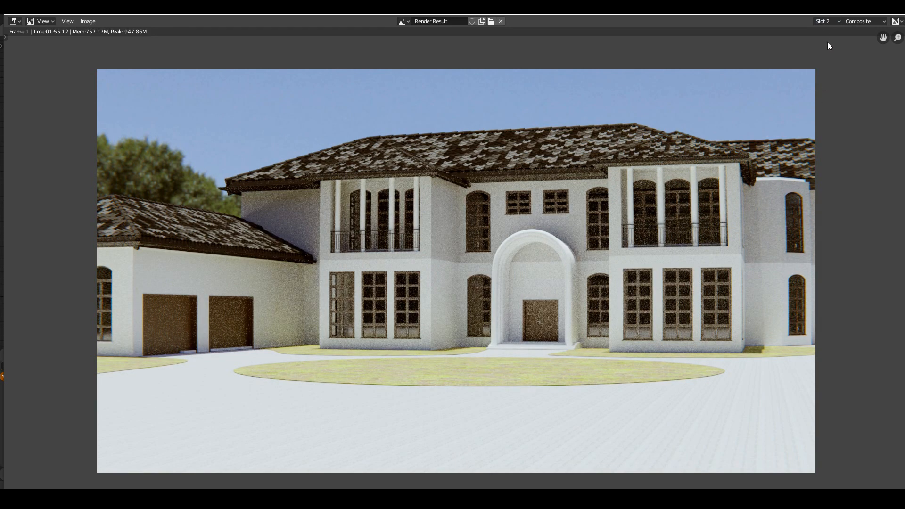
left_click(832, 22)
left_click(833, 108)
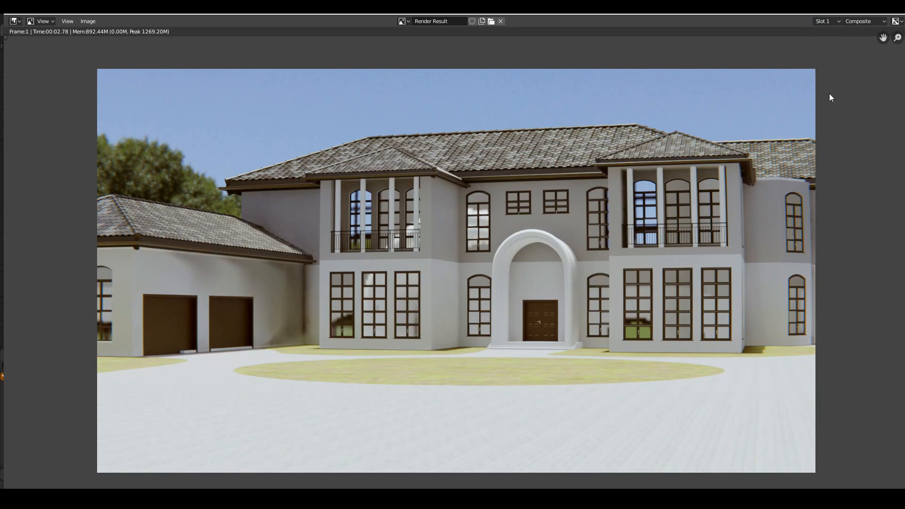
left_click(824, 21)
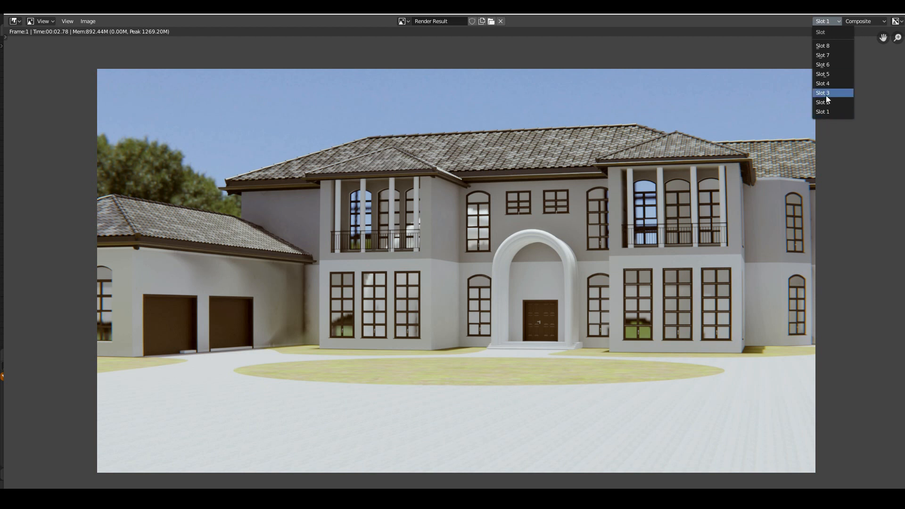
left_click(830, 101)
left_click(825, 21)
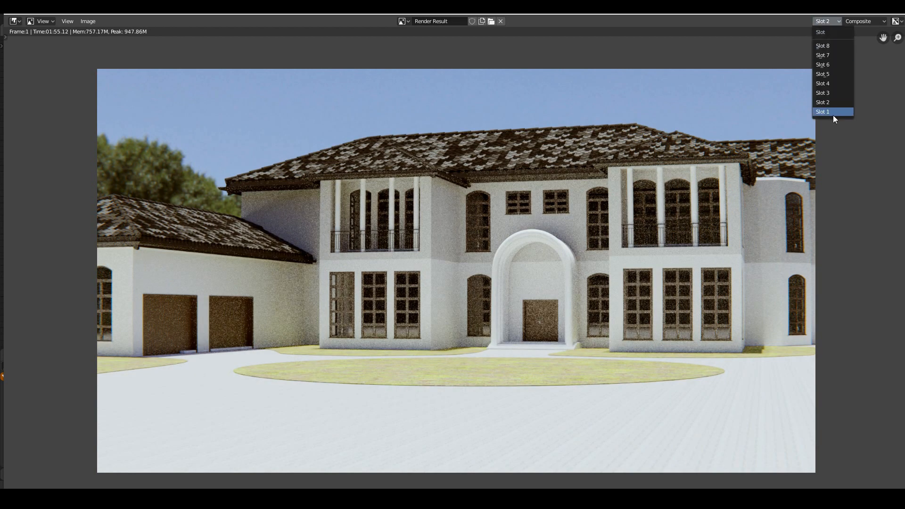
left_click(833, 112)
left_click(833, 22)
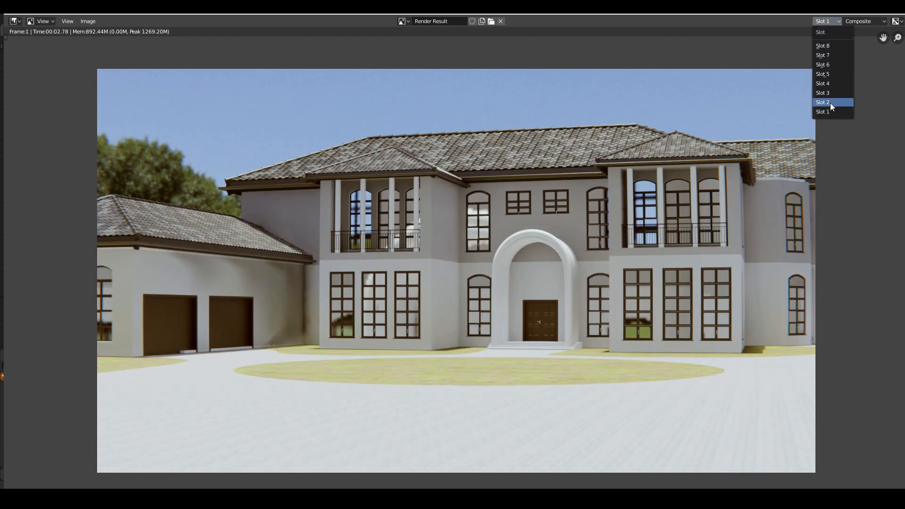